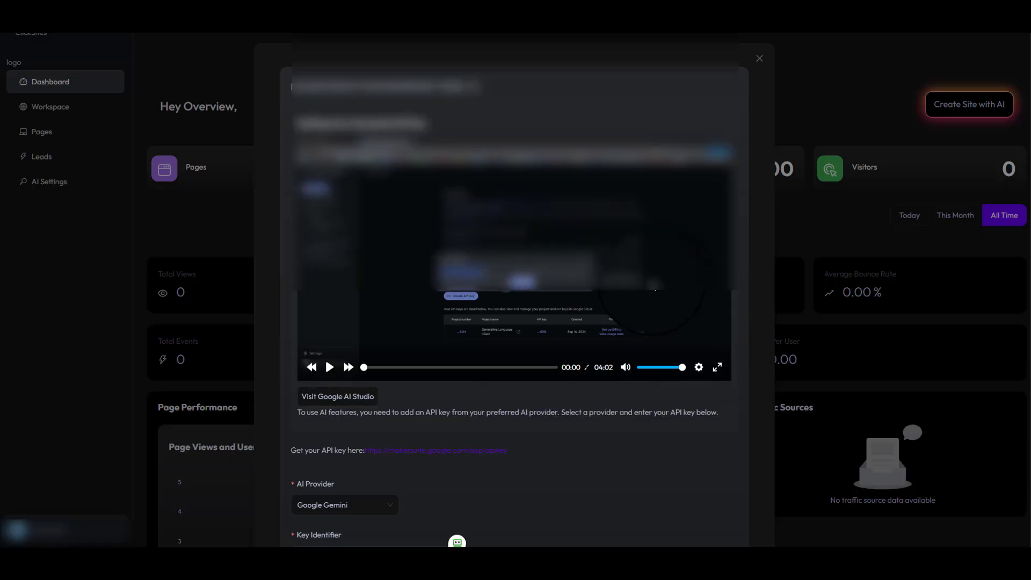
Step: Examine the API key setup form, including the tutorial video, key link, provider, key identifier and API key fields
scroll(654, 287, "down", 3)
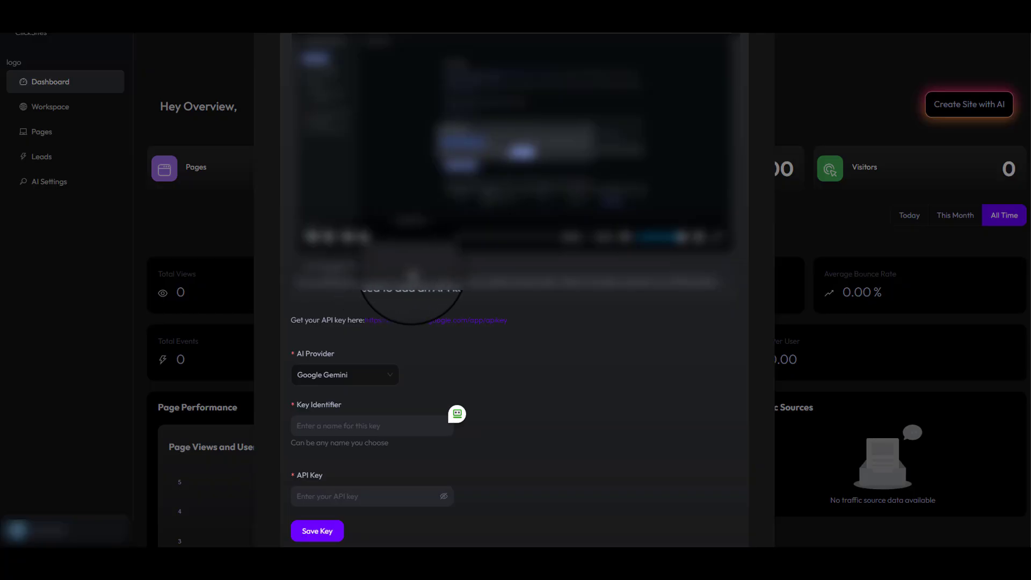
left_click(323, 425)
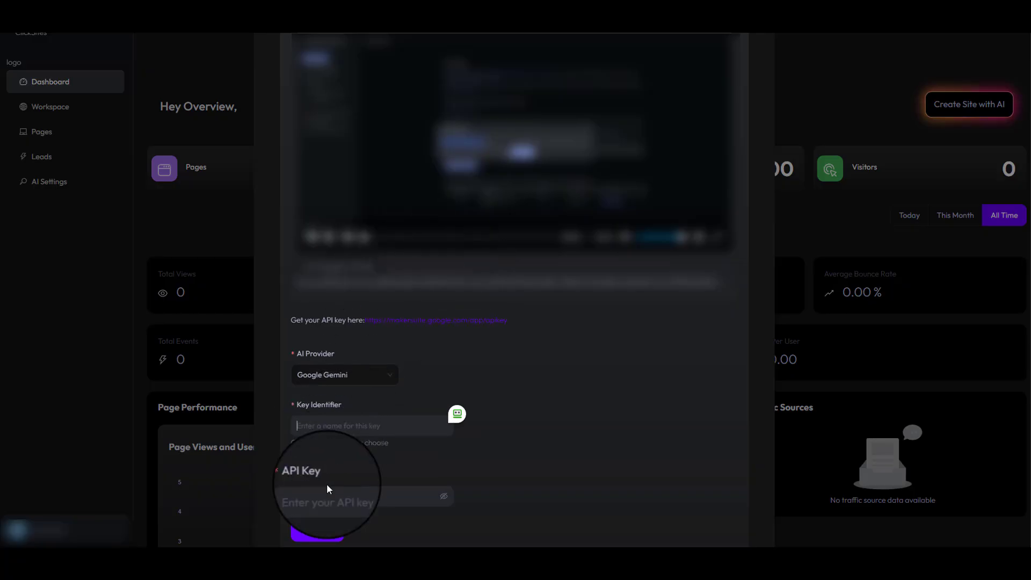
left_click_drag(298, 477, 326, 476)
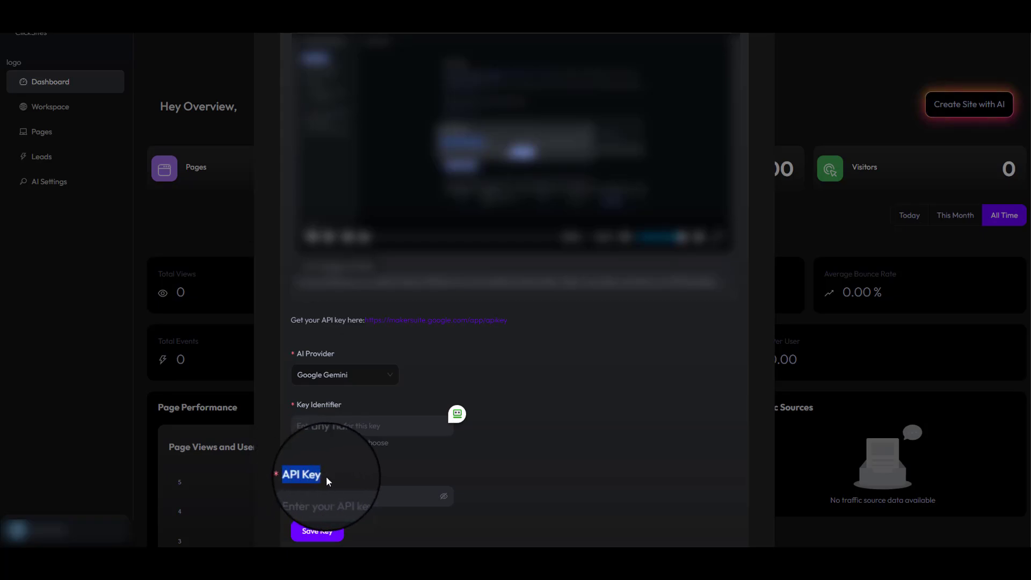
left_click(560, 336)
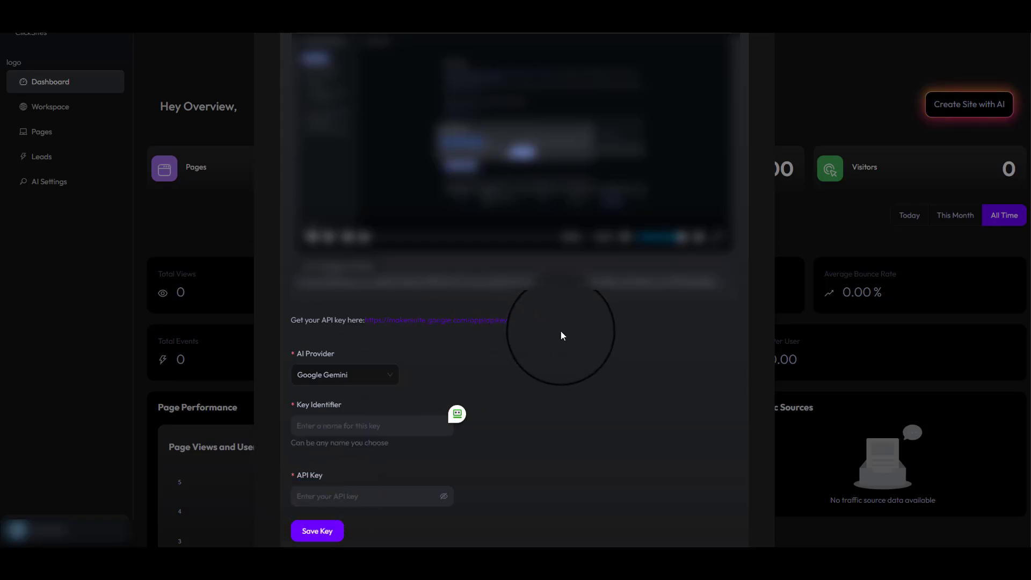
scroll(560, 336, "up", 2)
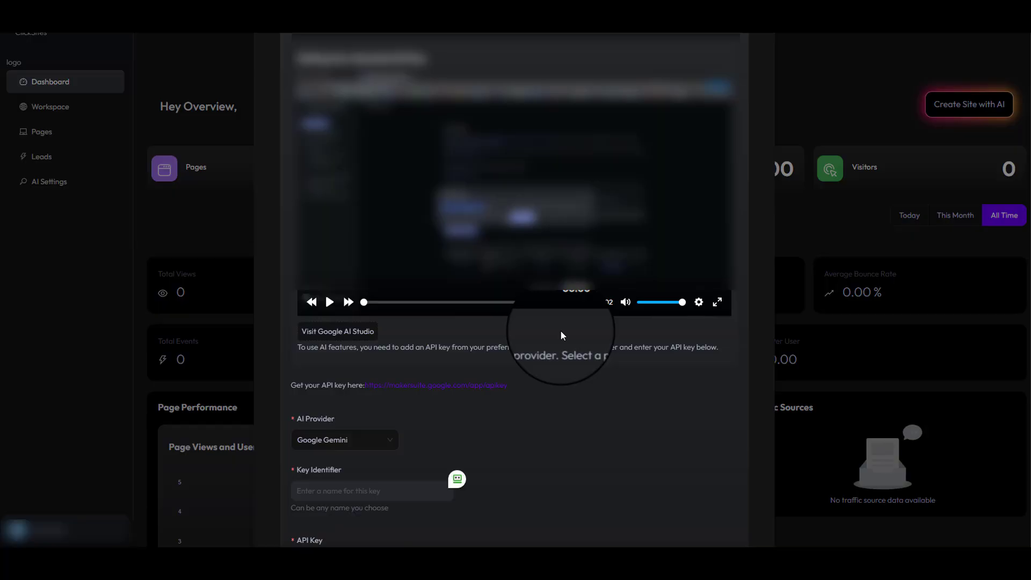
scroll(560, 331, "down", 2)
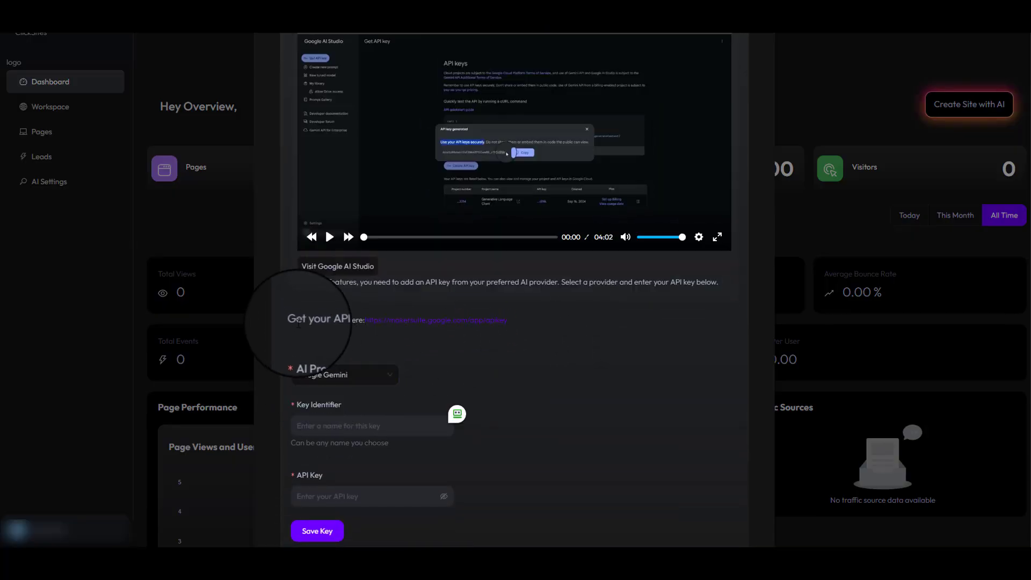
scroll(293, 322, "up", 1)
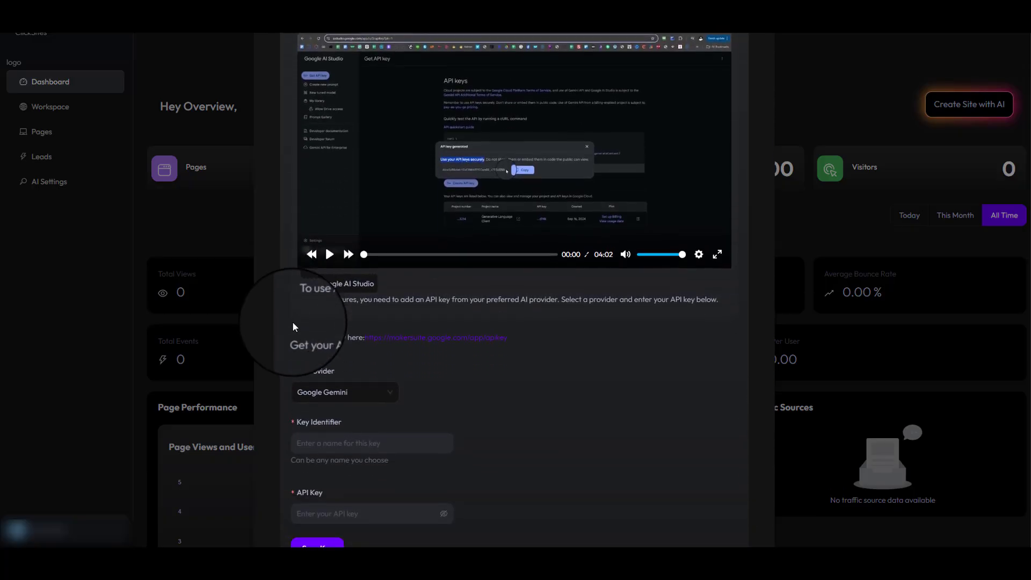
scroll(292, 321, "down", 2)
Step: Open the Google API key page from the link in the setup form's key instructions
double_click(292, 277)
left_click_drag(306, 280, 530, 279)
left_click(531, 279)
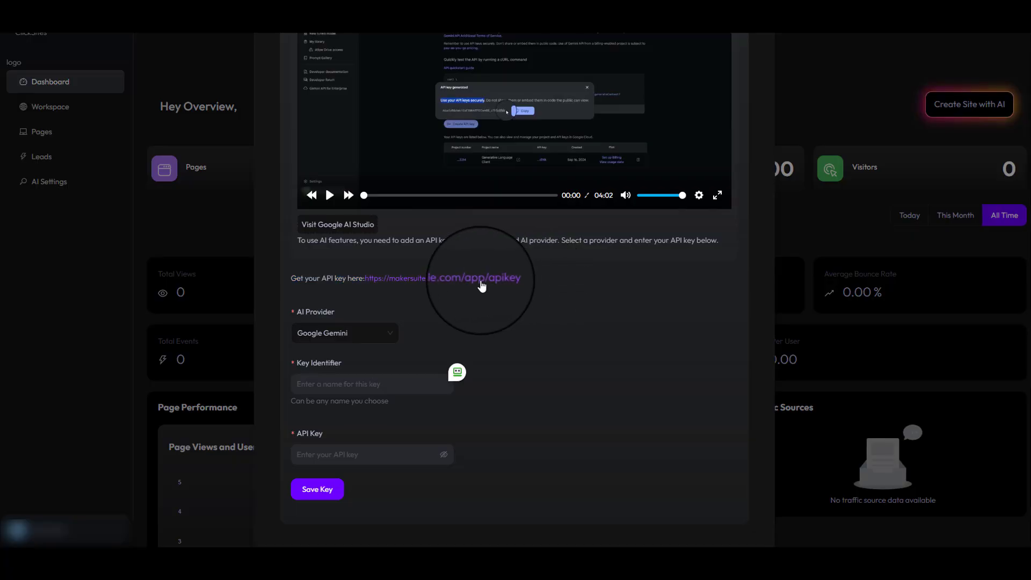
left_click(482, 285)
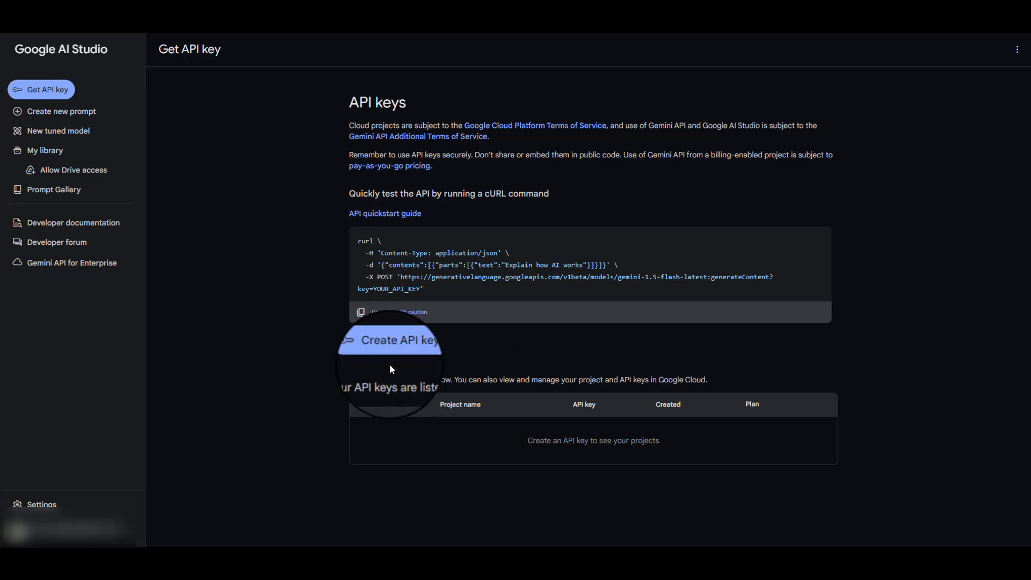
Step: Create an API key in the existing Generative Language Client project and copy the generated key
left_click(407, 357)
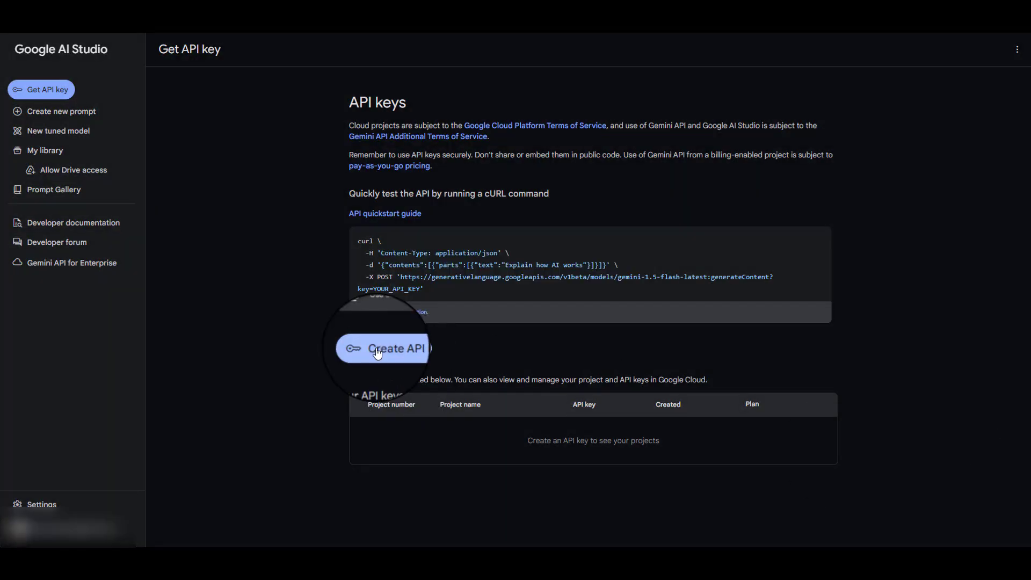
left_click(373, 346)
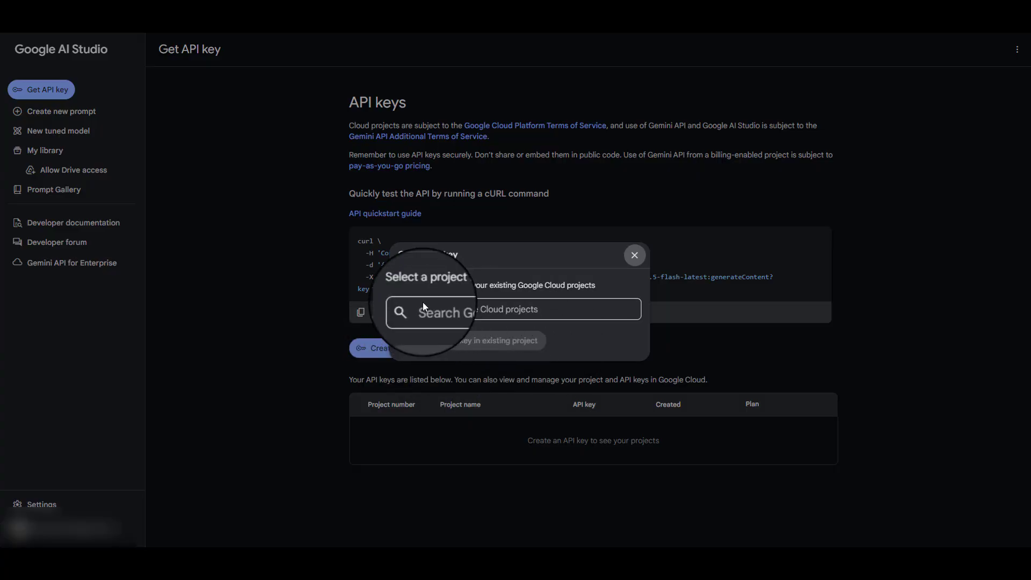
left_click(471, 305)
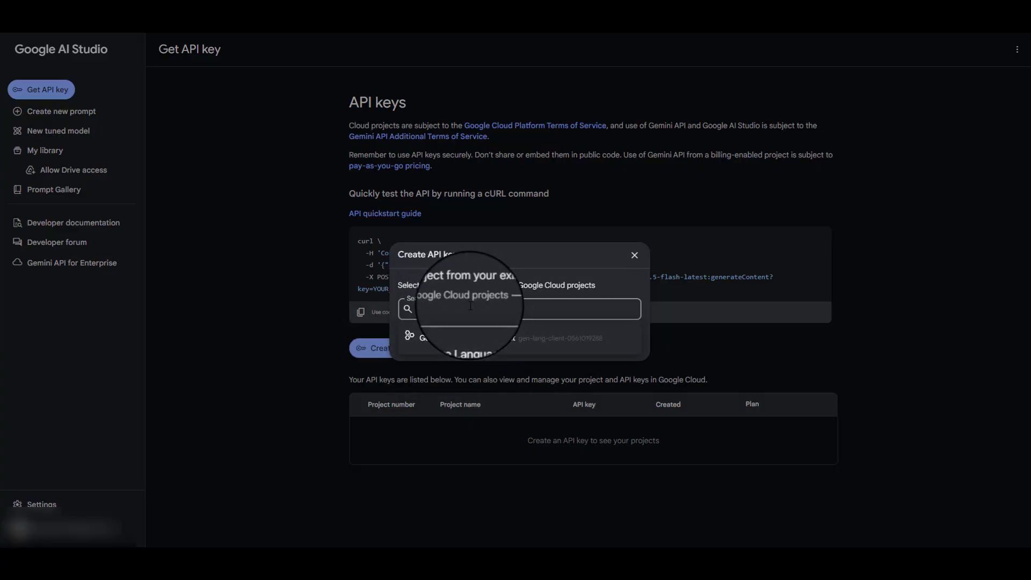
left_click(456, 344)
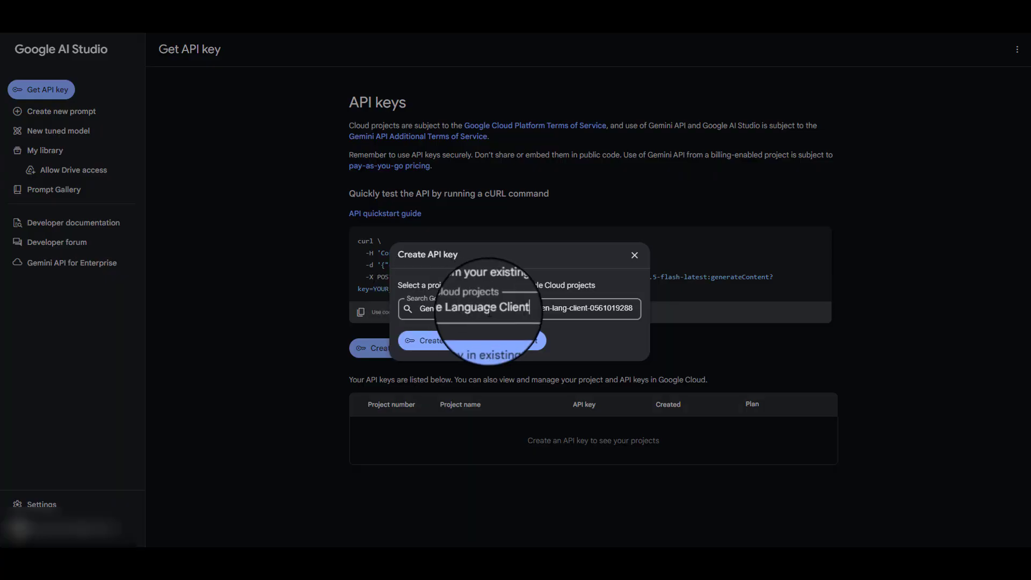
left_click(439, 346)
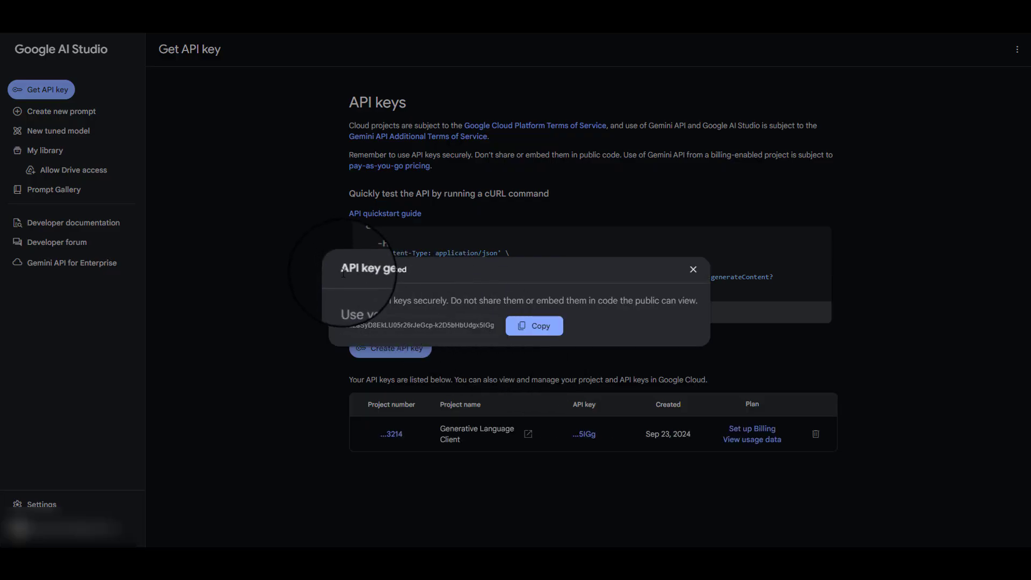
left_click_drag(339, 273, 414, 273)
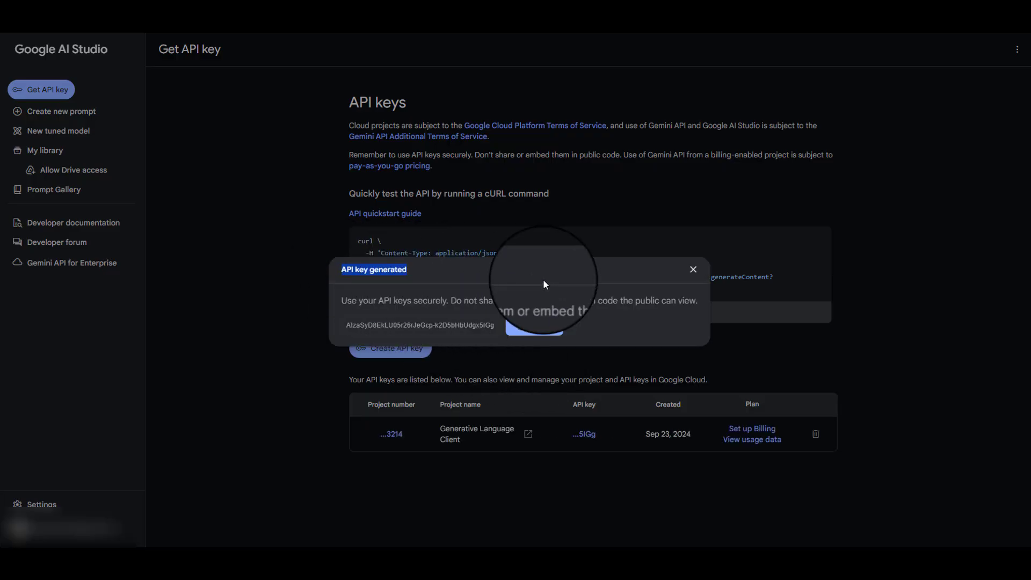
left_click(546, 327)
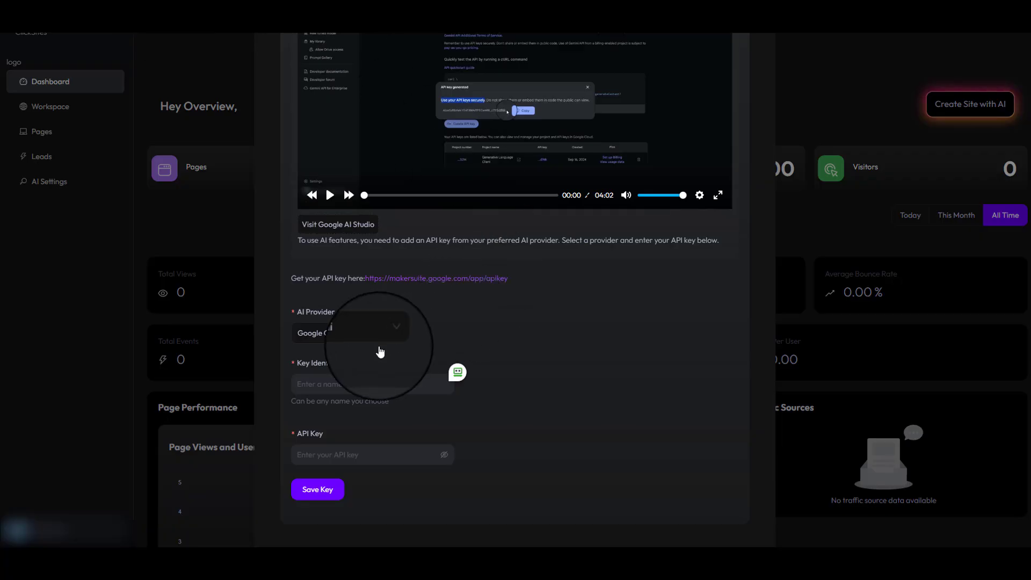
Step: Return to ClickSites and enter GOOGLE API KEY as the key identifier for the Google Gemini provider
left_click(412, 384)
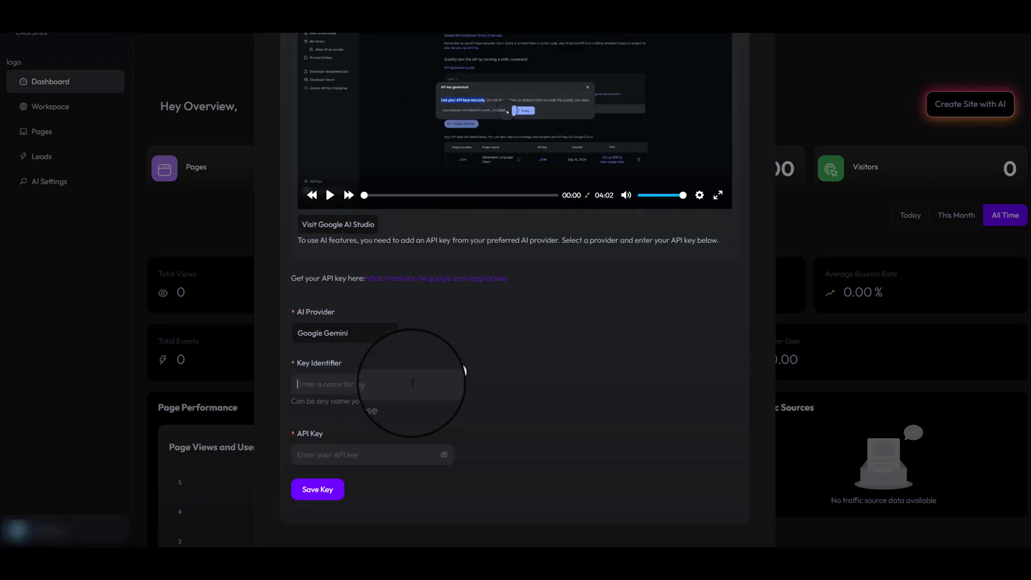
key("Caps_Lock")
type("GOOGLE A")
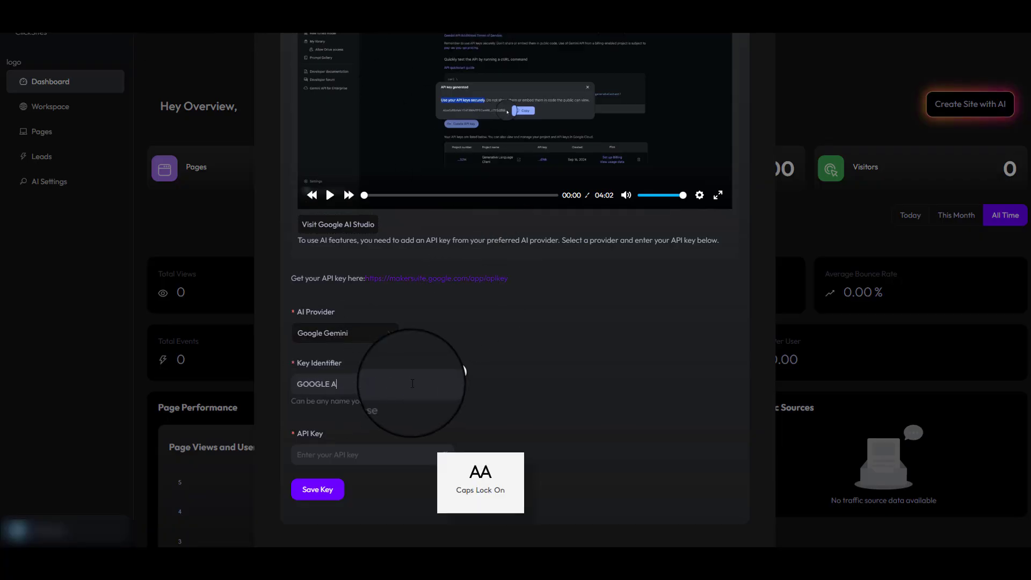
type("PI KEY")
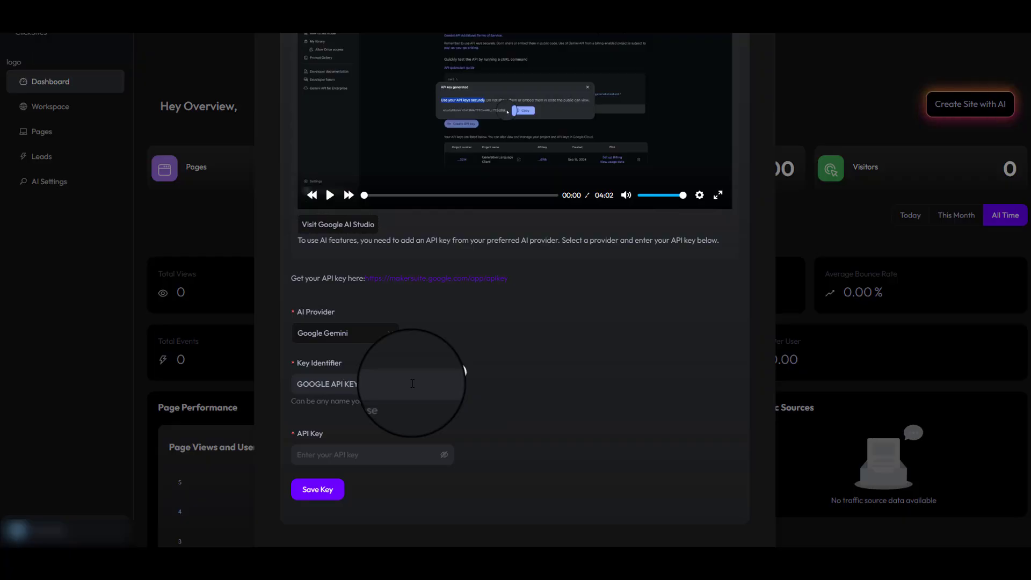
Step: Paste the copied Gemini key into the API Key field and save the key
right_click(348, 457)
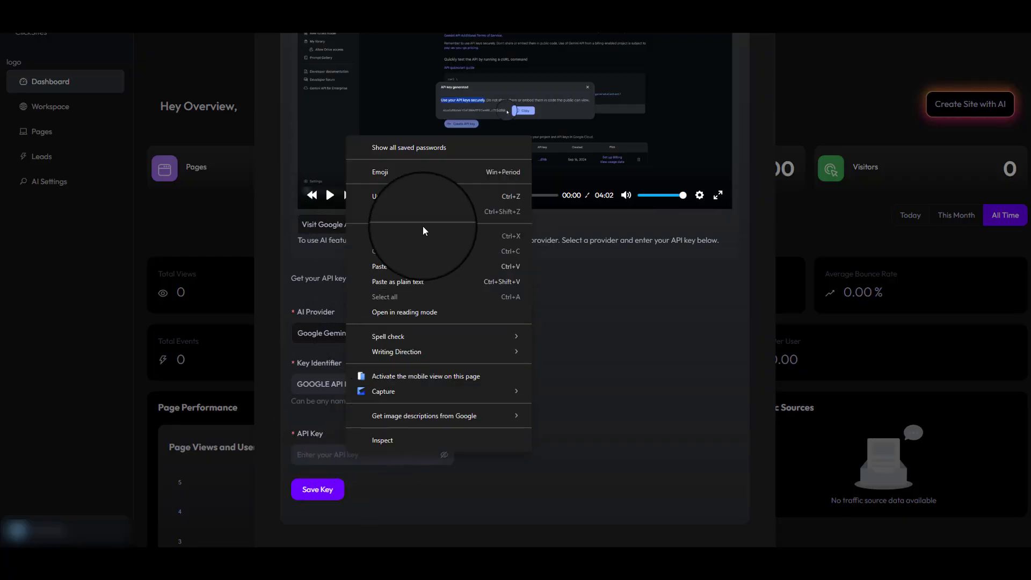
left_click(407, 263)
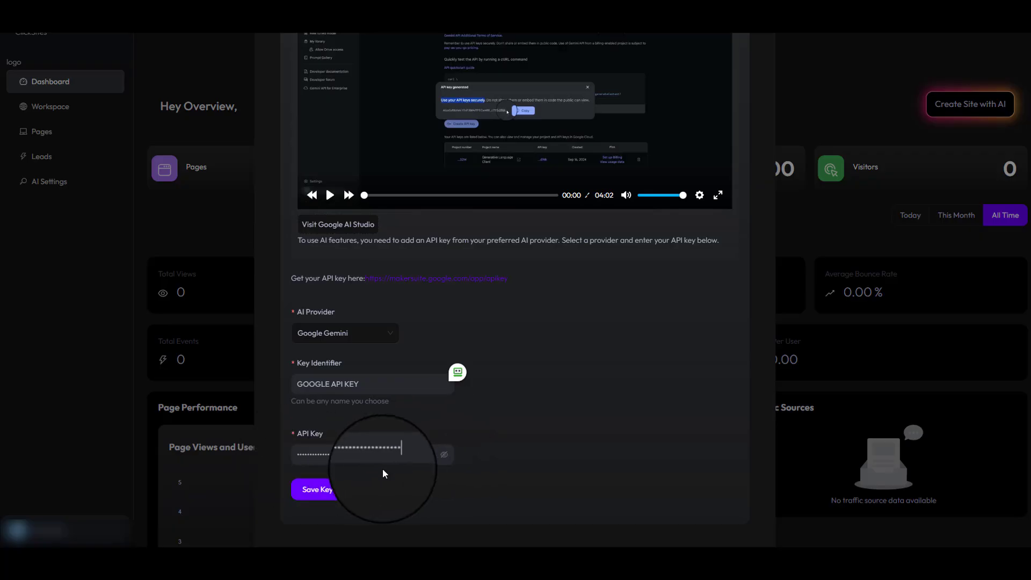
left_click_drag(403, 457, 270, 459)
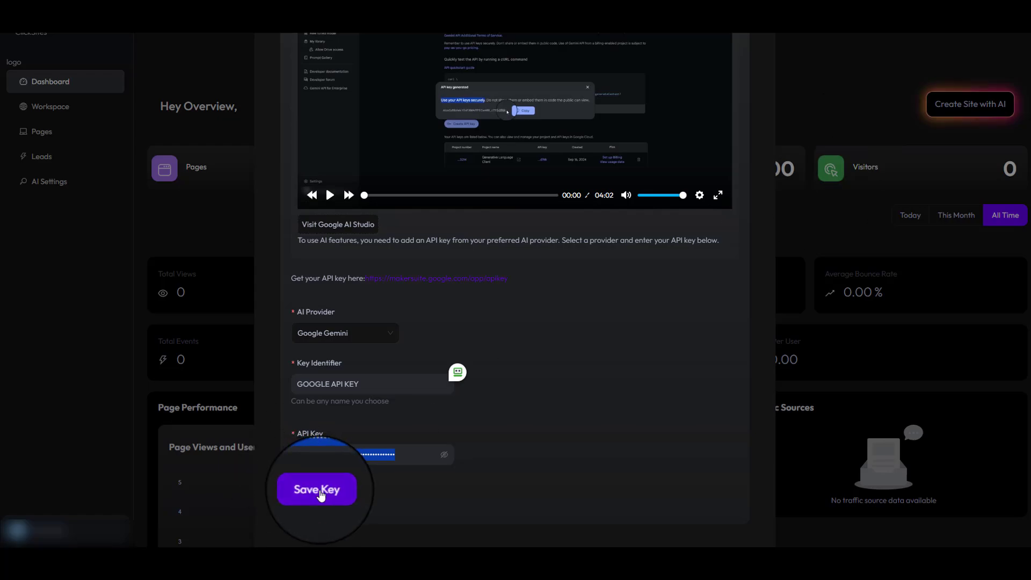
left_click(320, 493)
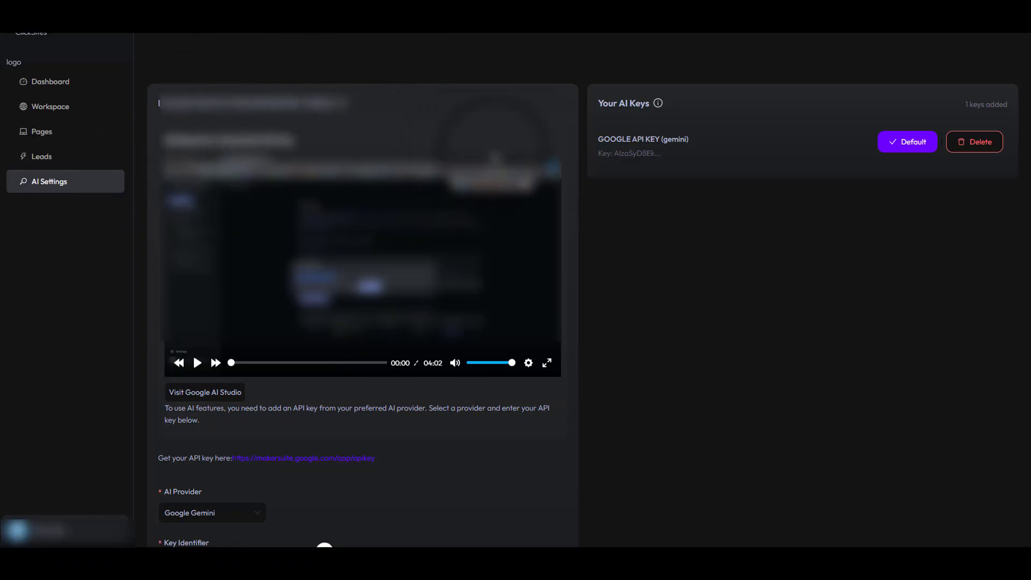
Step: Review the saved keys under Your AI Keys on the AI Settings page
left_click_drag(596, 106, 650, 104)
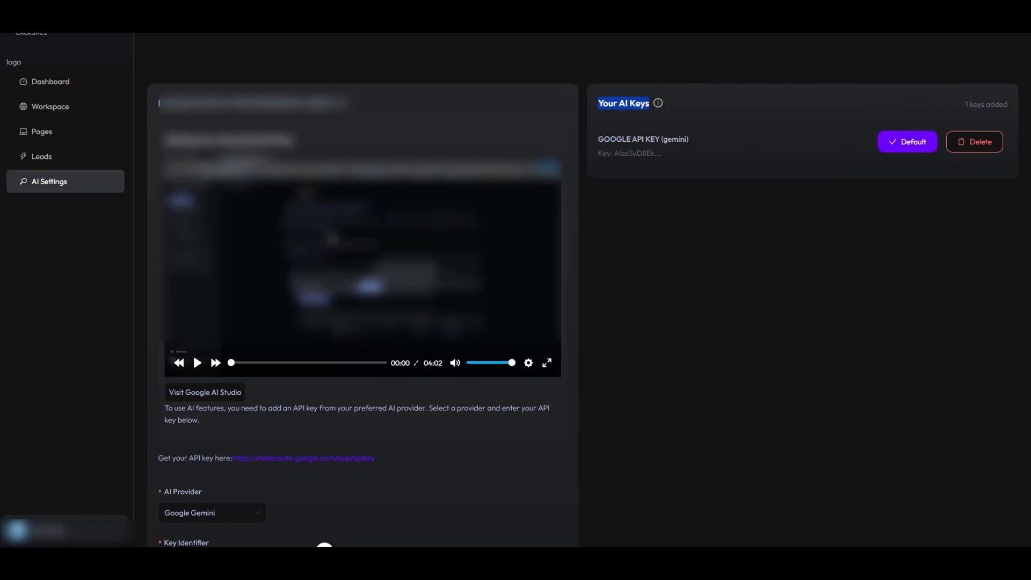
scroll(201, 35, "down", 1)
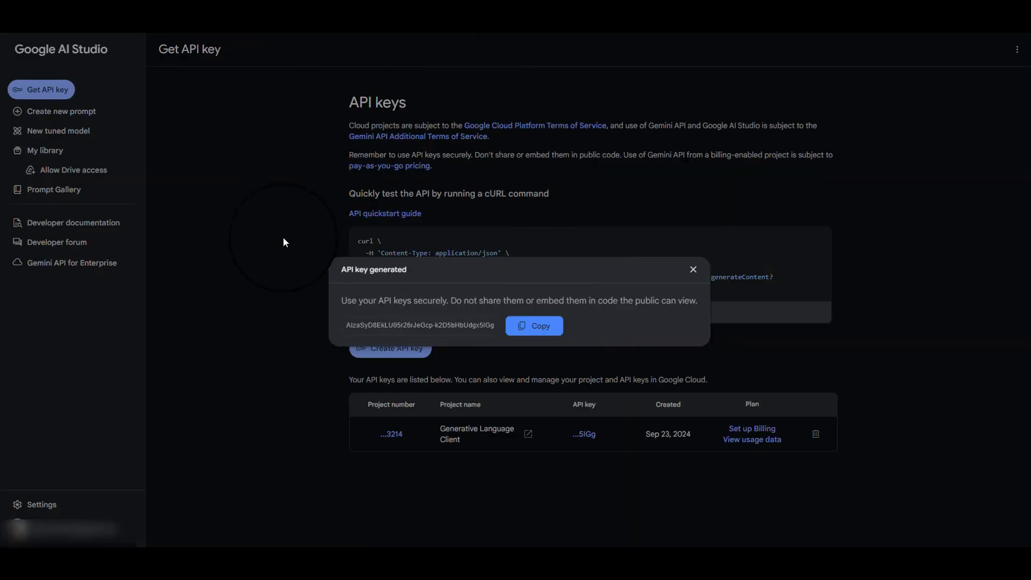
Step: Switch to Google AI Studio, close the generated-key dialog and open the billing setup for the Generative Language Client project
left_click(694, 270)
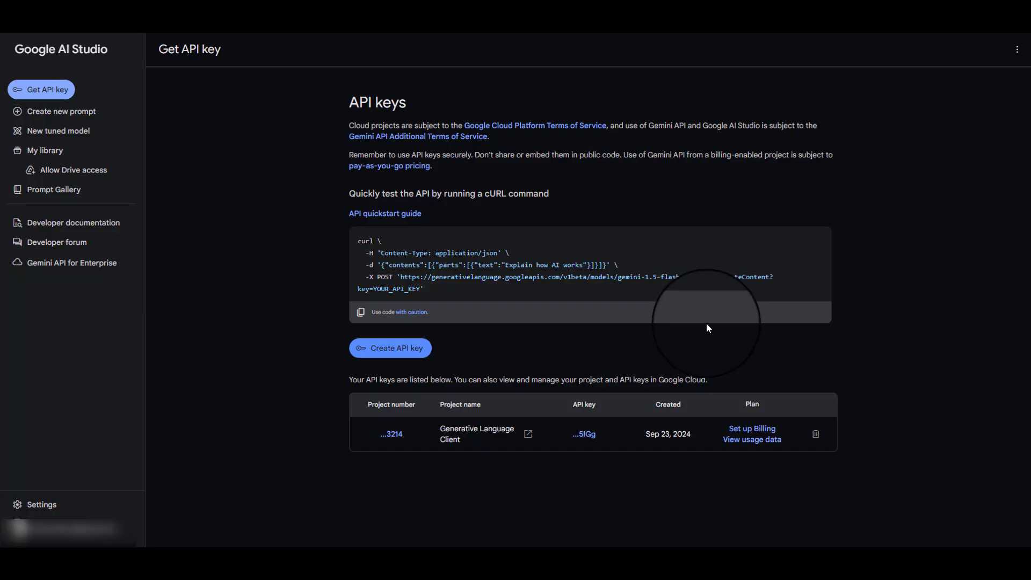
double_click(752, 404)
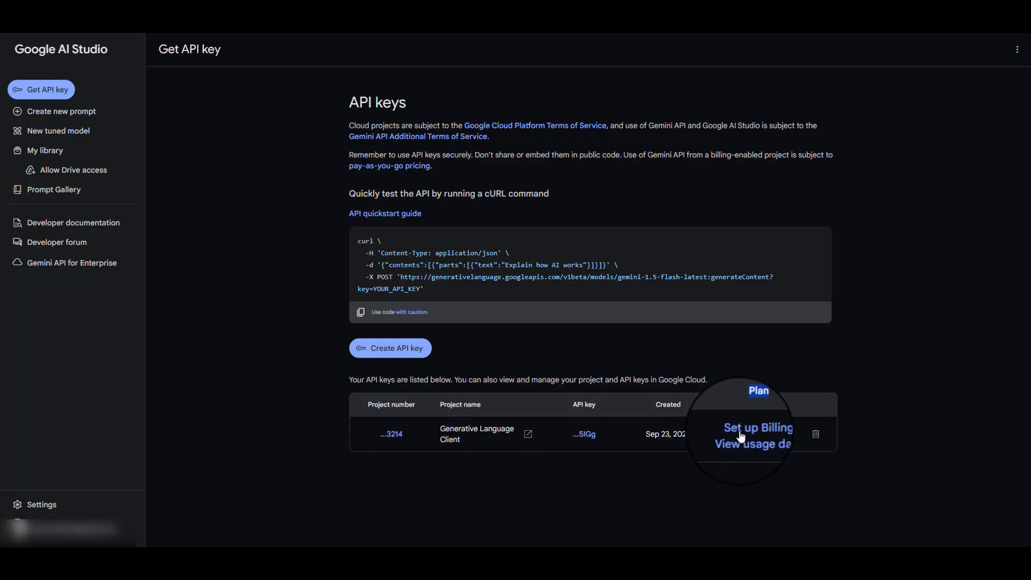
left_click(759, 430)
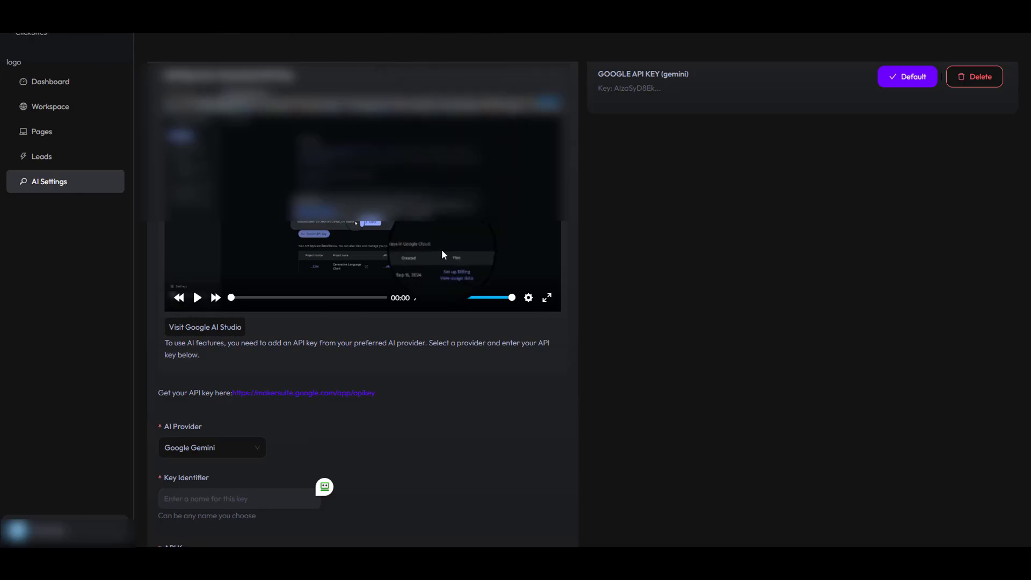
Step: Switch back to ClickSites' AI Settings and change the AI provider for a new key to OpenAI
scroll(427, 273, "down", 1)
scroll(428, 275, "down", 1)
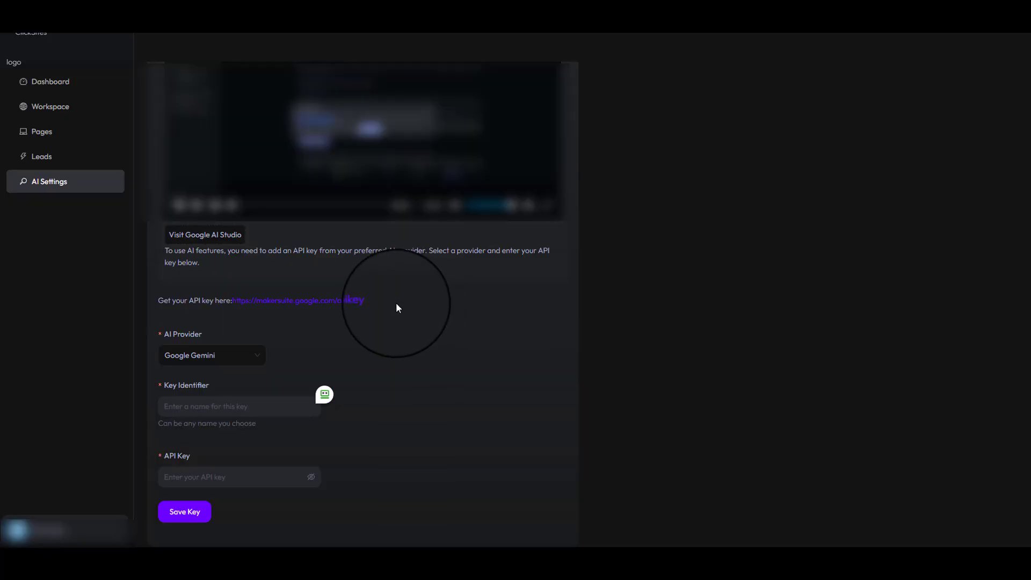
left_click(239, 361)
left_click(166, 335)
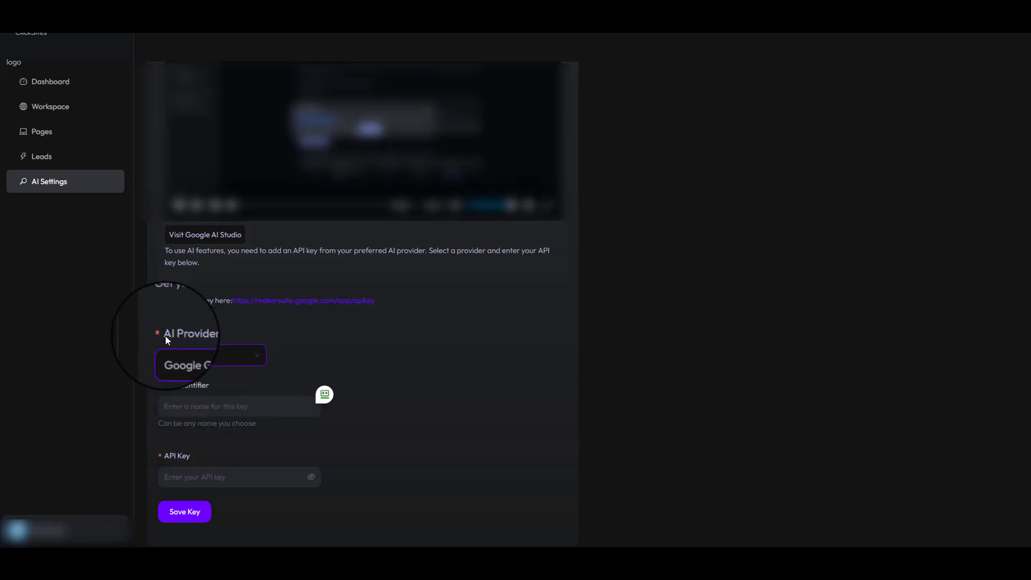
left_click_drag(165, 336, 222, 365)
left_click(223, 365)
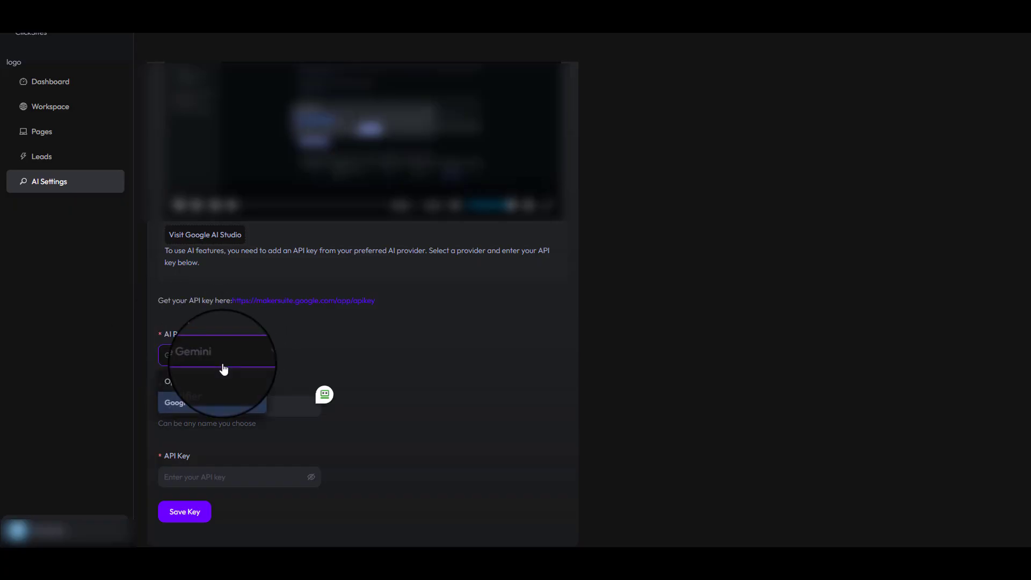
left_click(196, 385)
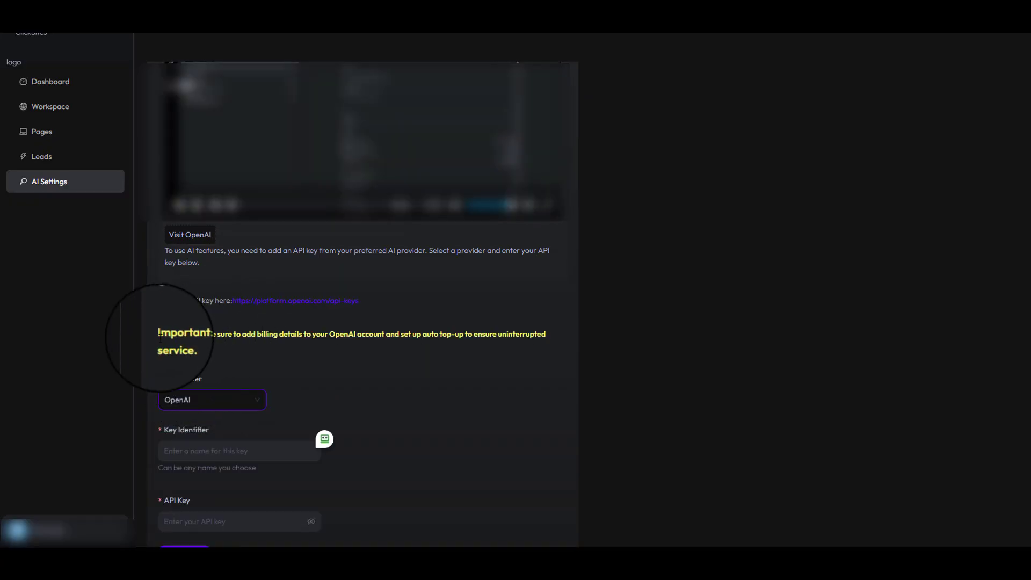
Step: Examine the OpenAI billing notice, the key entry fields and the link for getting an OpenAI API key
left_click_drag(158, 334, 196, 343)
left_click(314, 339)
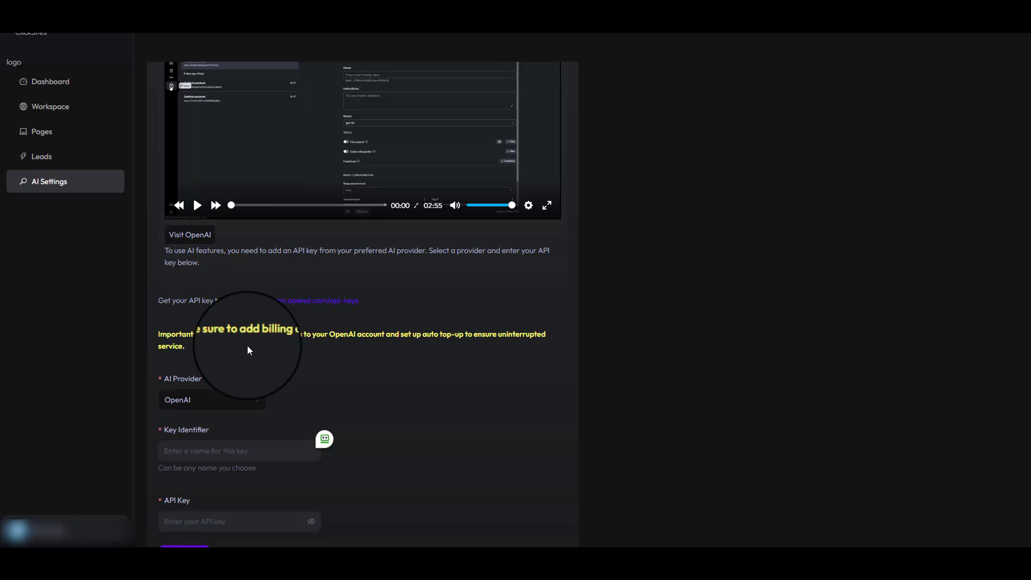
scroll(248, 345, "down", 1)
left_click_drag(165, 387, 221, 387)
left_click_drag(203, 461, 162, 456)
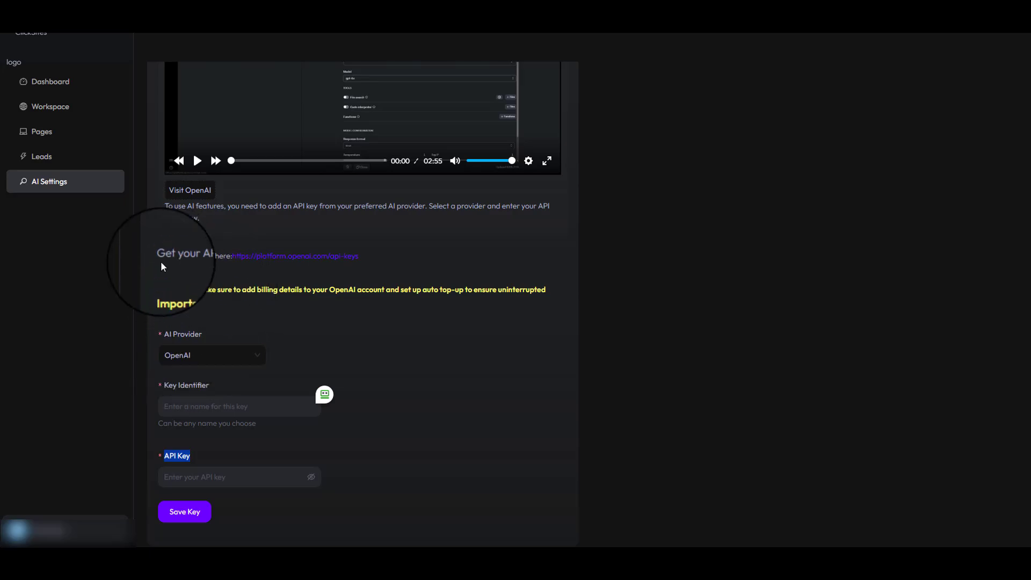
left_click_drag(161, 256, 186, 260)
left_click_drag(204, 257, 365, 256)
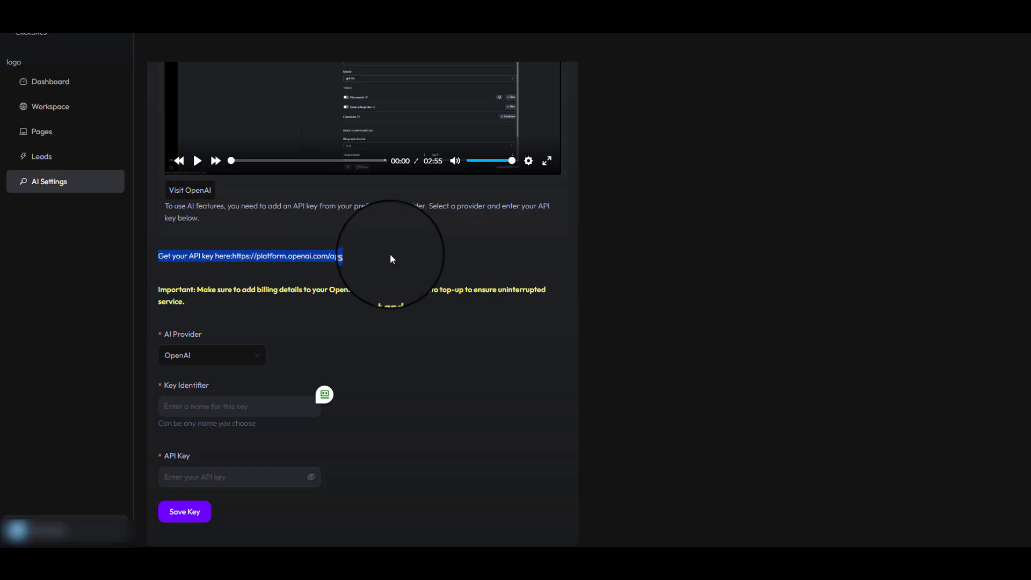
Step: Go to OpenAI's API keys page and create a secret key owned by a service account with the ID OPENKEY2 in the Default project
left_click(390, 253)
left_click(322, 260)
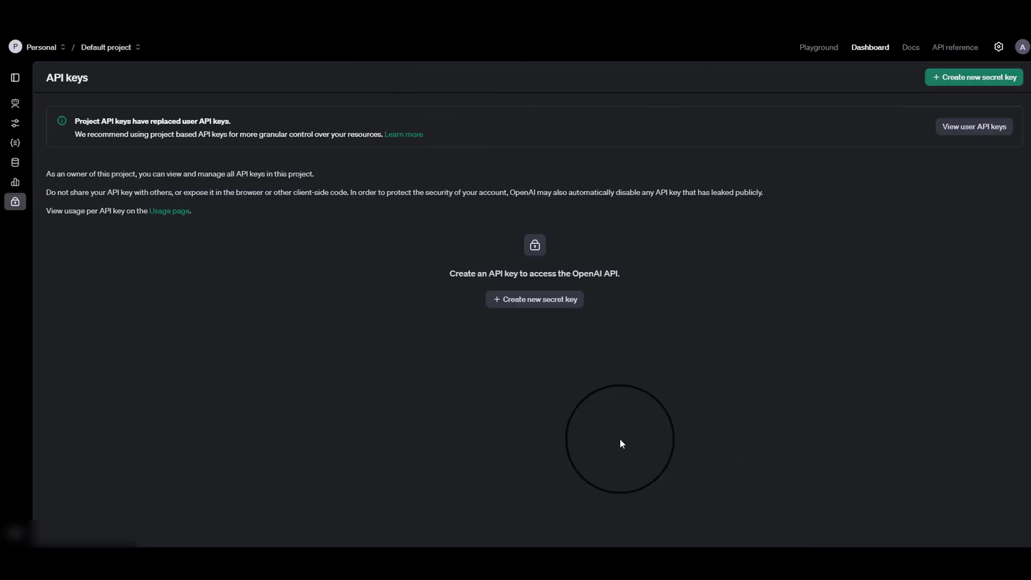
left_click(949, 82)
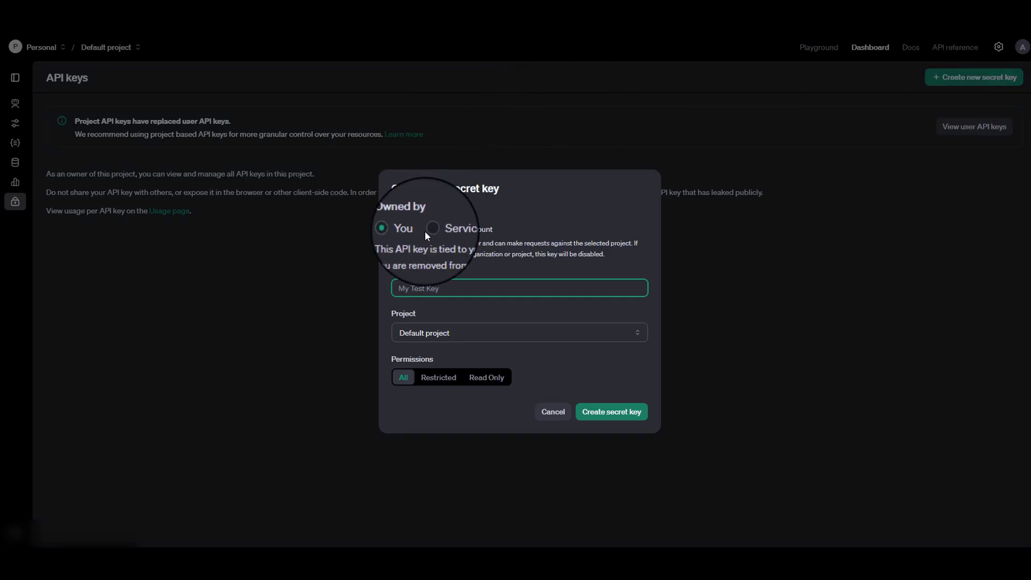
left_click_drag(393, 216, 437, 218)
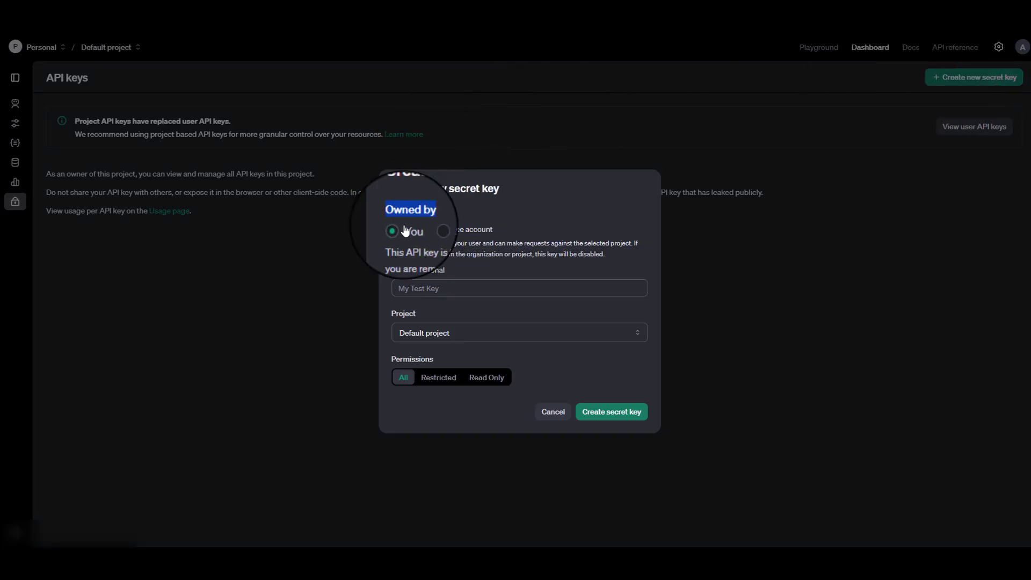
left_click(429, 229)
left_click(422, 303)
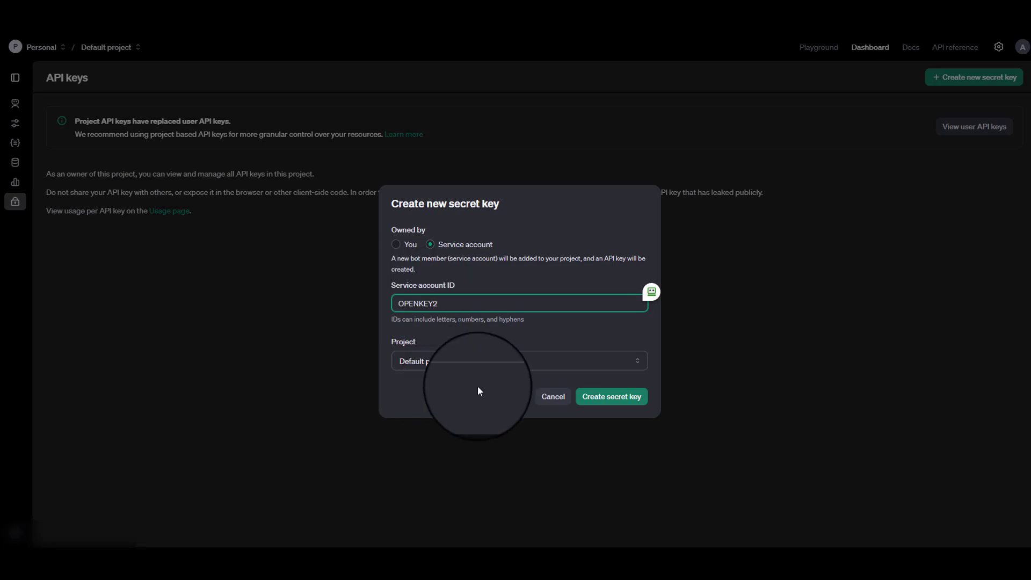
left_click(615, 399)
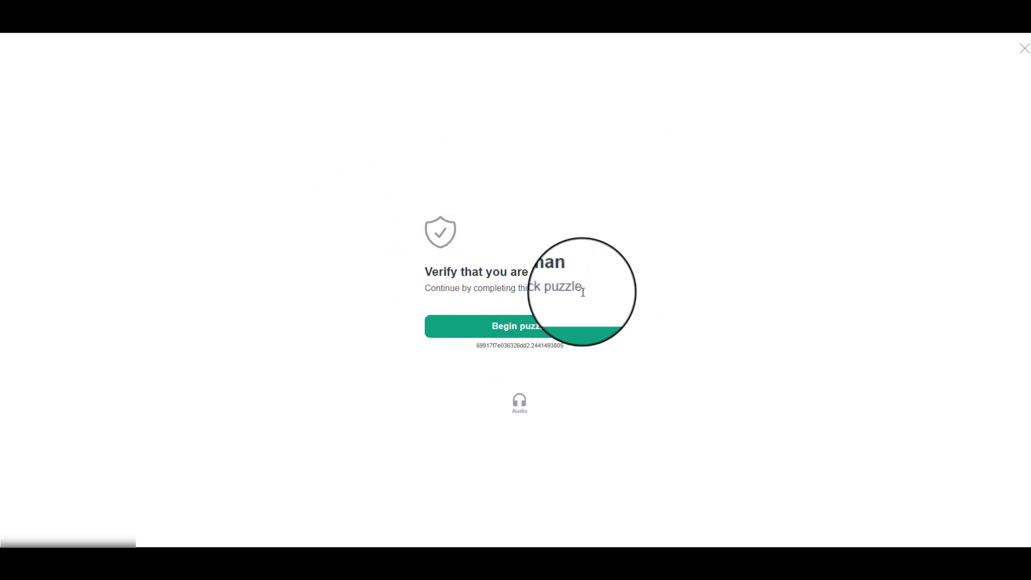
left_click_drag(583, 291, 417, 279)
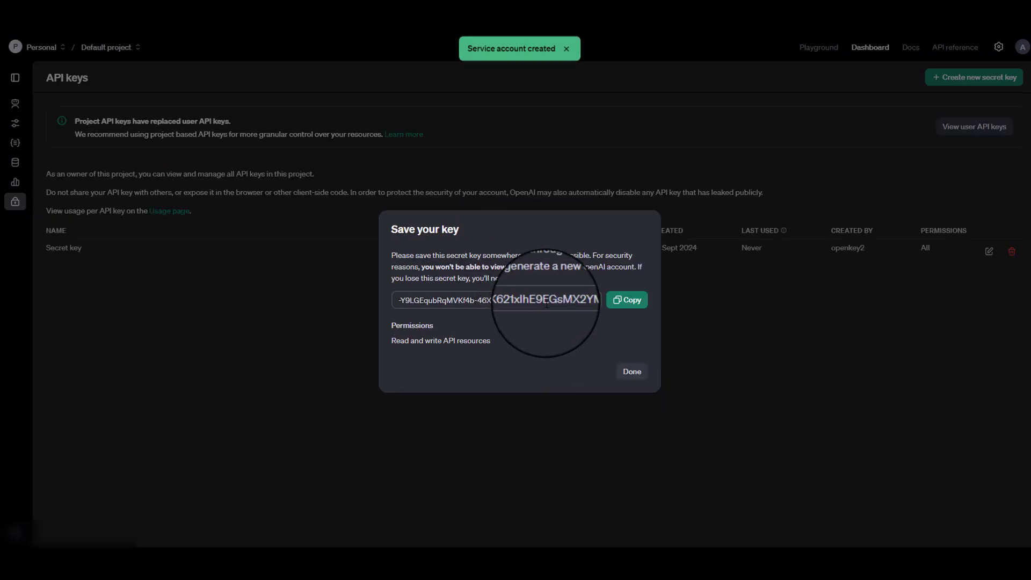
Step: Inspect the start of the generated OpenAI secret key and copy the whole key
left_click_drag(422, 302, 400, 305)
left_click(412, 302)
left_click(407, 300)
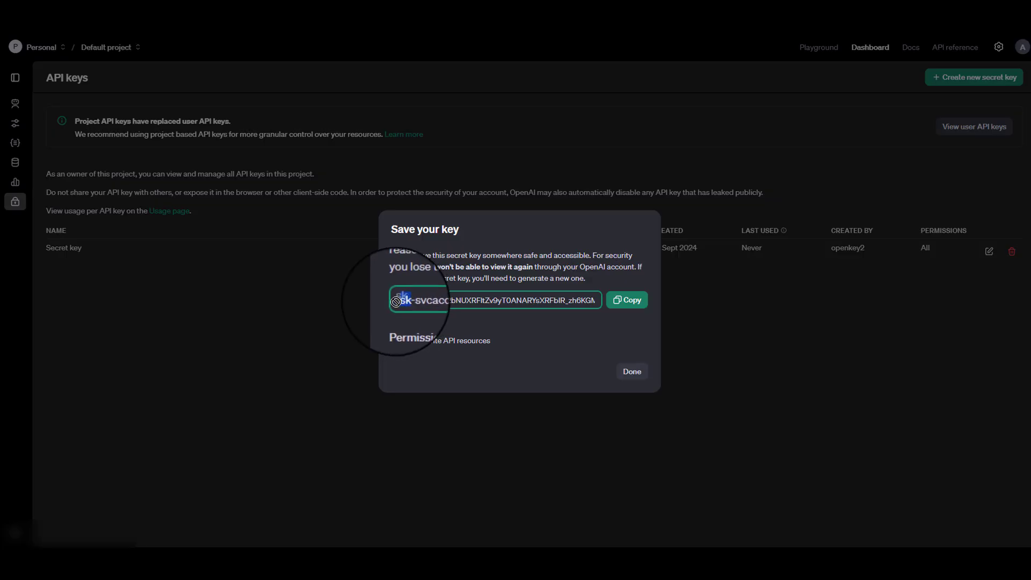
left_click(628, 299)
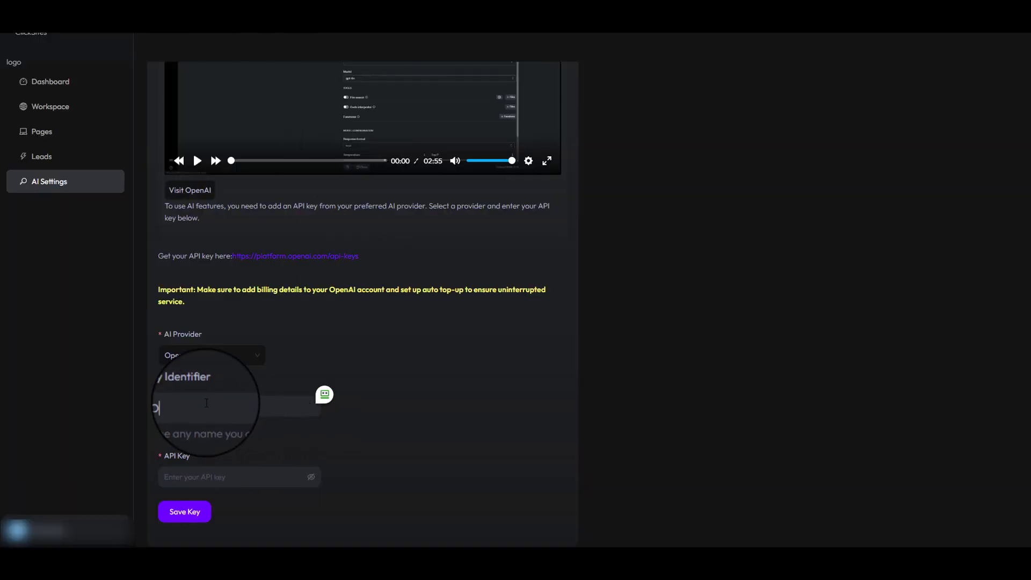
Step: Switch to ClickSites' AI Settings, enter OPENKEY2 as the key identifier, paste the OpenAI API key and save it
key("BackSpace")
type("PENKEY2")
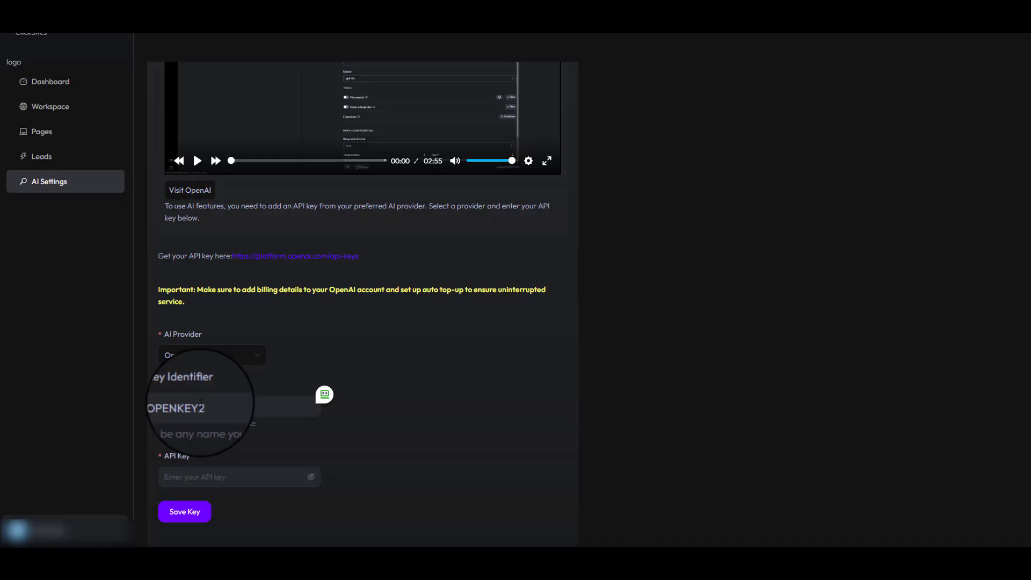
right_click(205, 478)
left_click(277, 292)
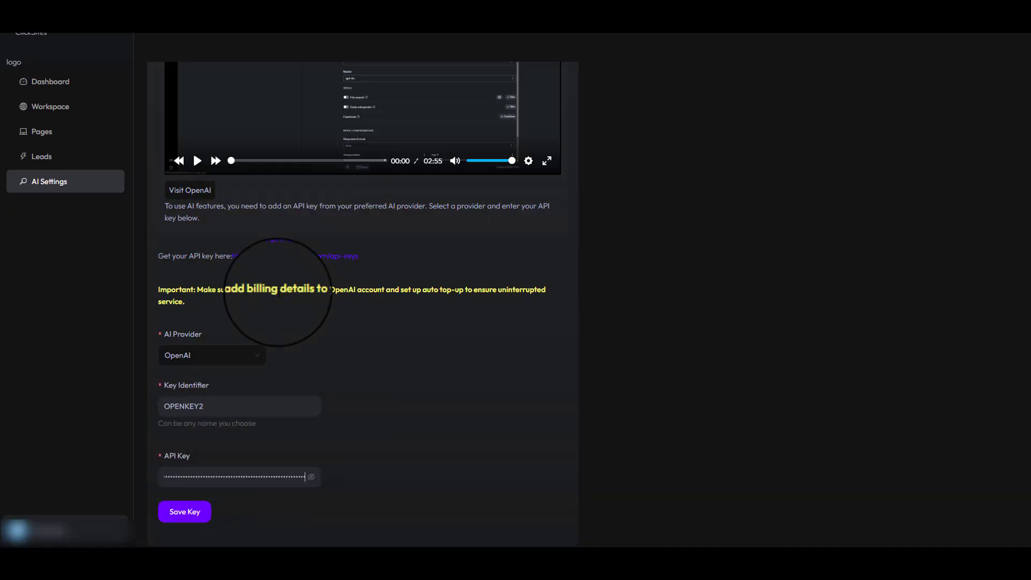
left_click(193, 515)
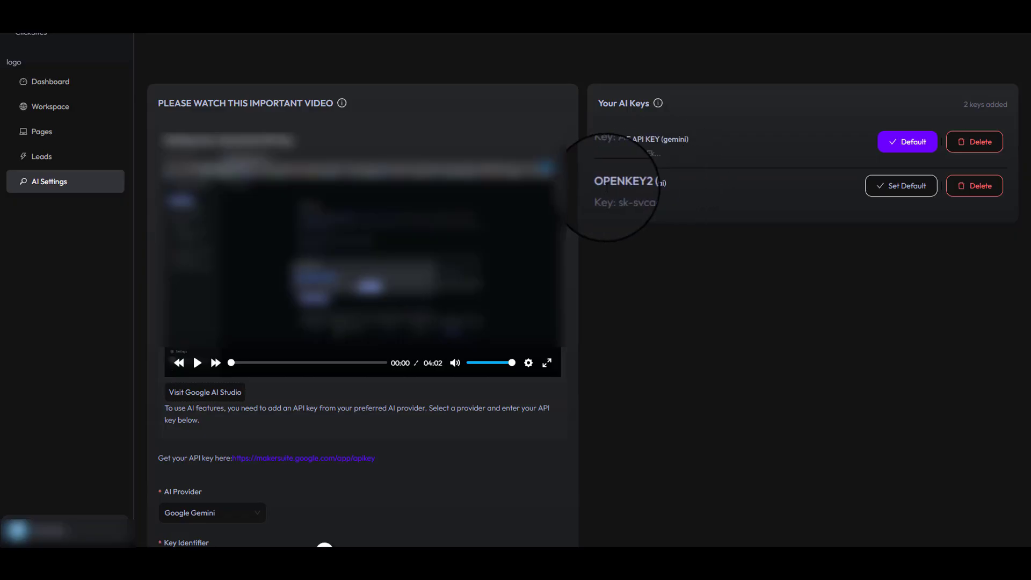
left_click_drag(595, 186, 669, 183)
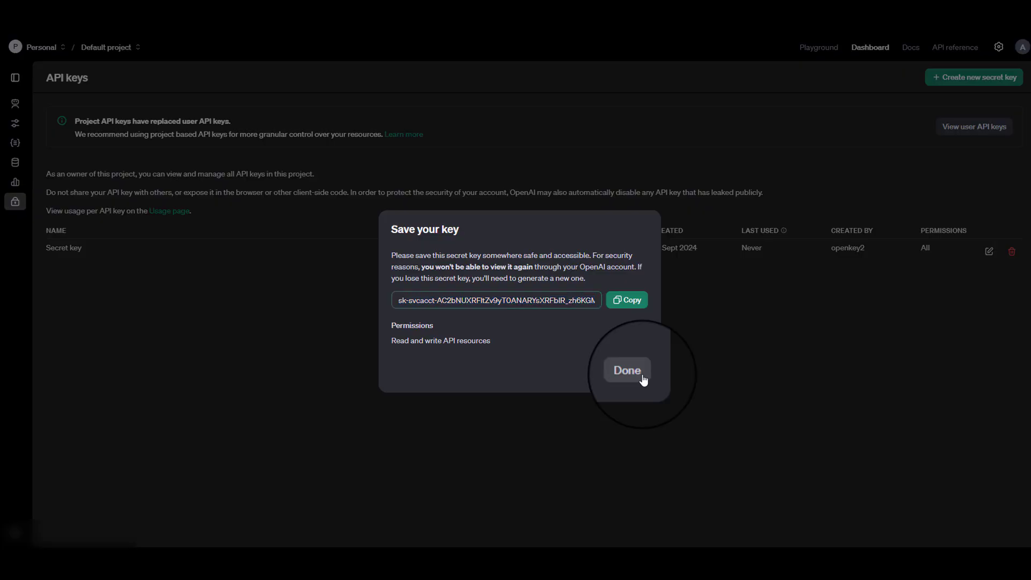
Step: Switch to the OpenAI platform, close the generated-key dialog and check the credit balance in the organization's Billing settings
left_click(627, 371)
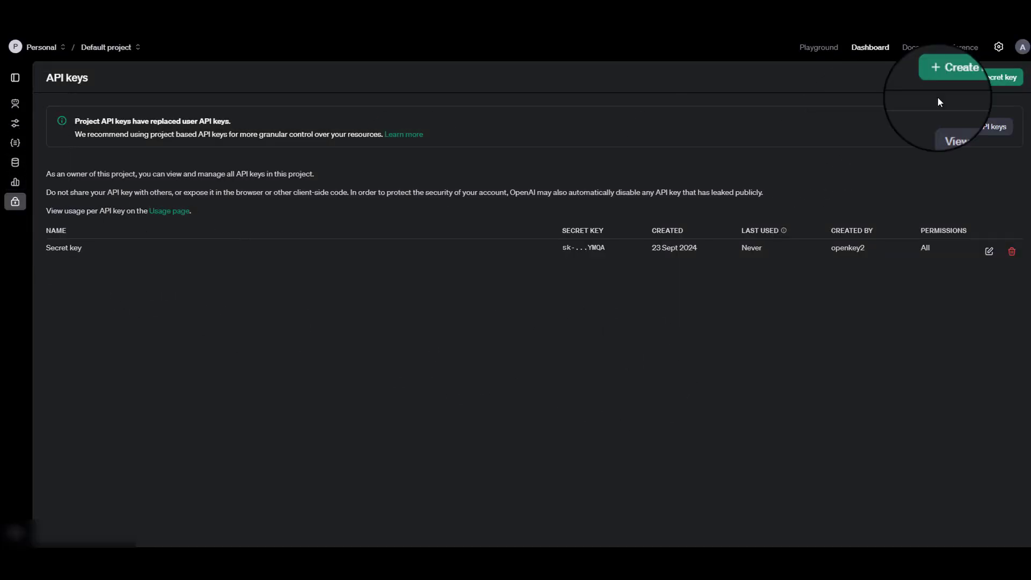
left_click(999, 48)
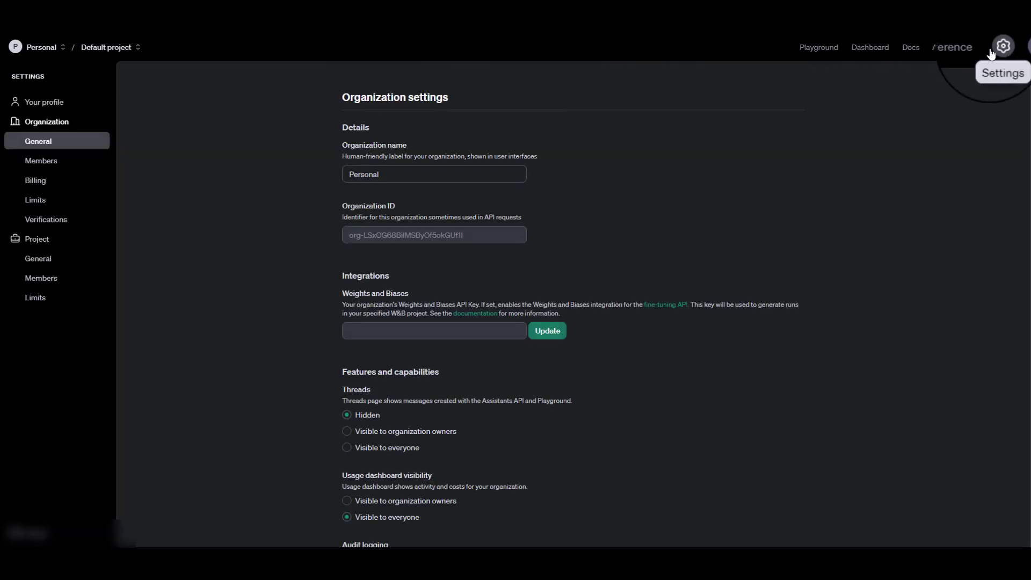
left_click(28, 182)
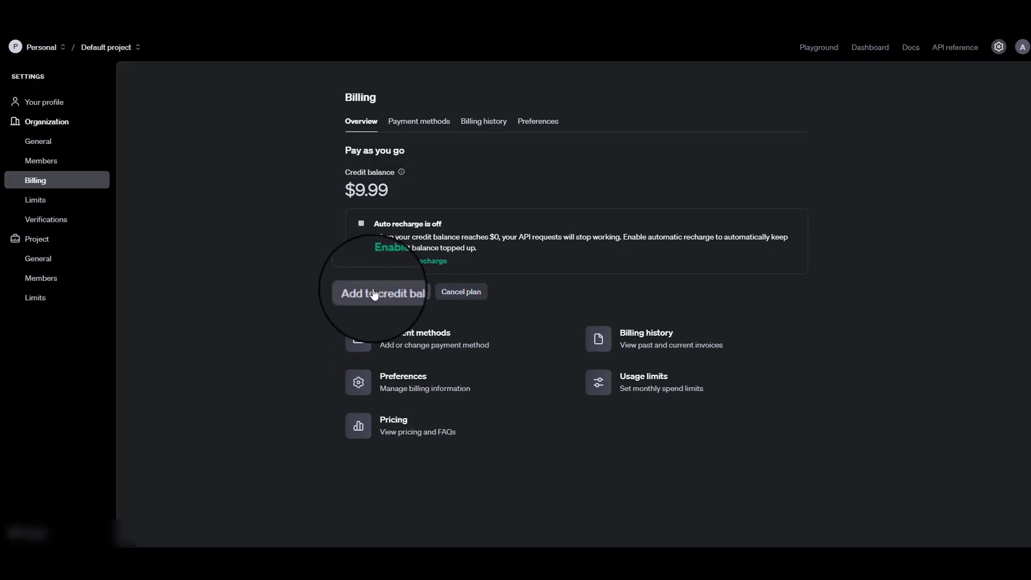
left_click_drag(342, 191, 390, 191)
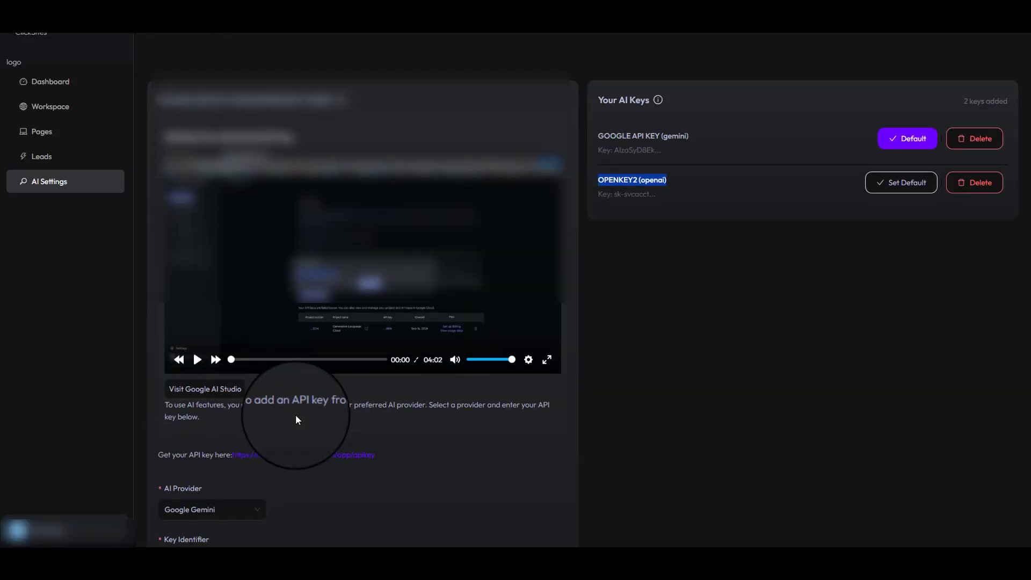
Step: Switch back to ClickSites' AI Settings, choose OpenAI as the AI provider and reread the notice about billing details and auto top-up
scroll(295, 418, "down", 3)
left_click(242, 371)
left_click(213, 384)
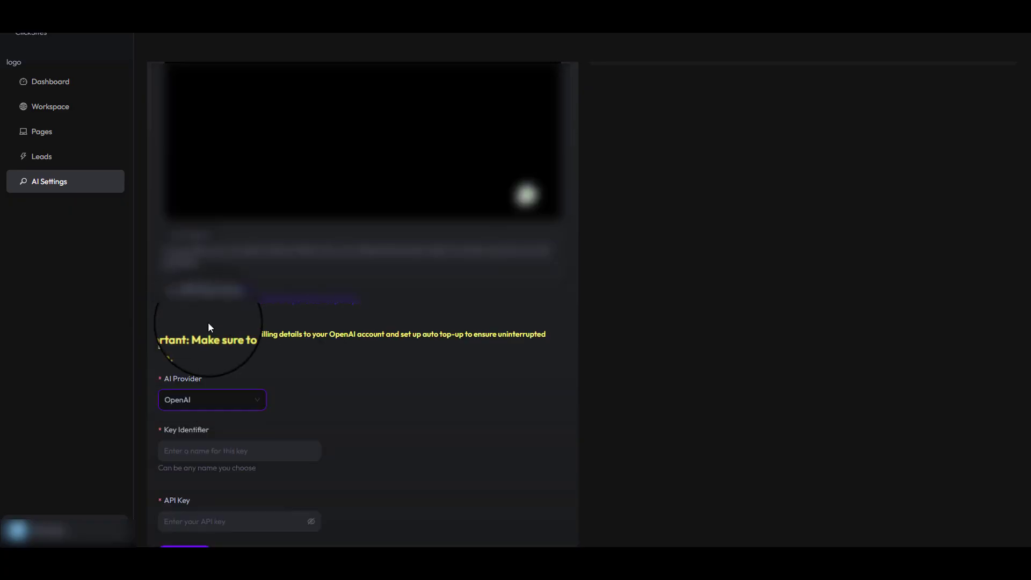
left_click_drag(242, 334, 516, 349)
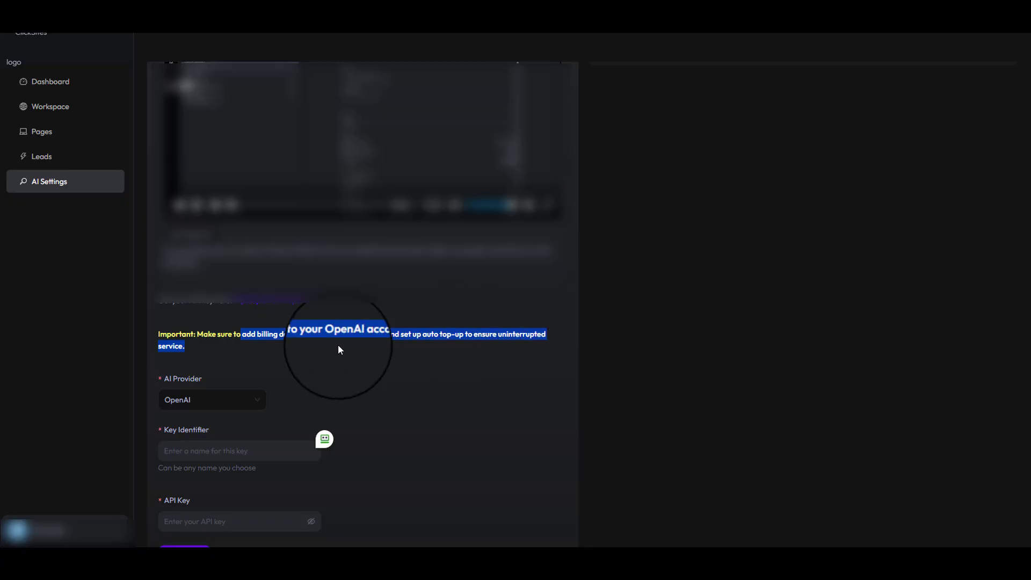
left_click(186, 349)
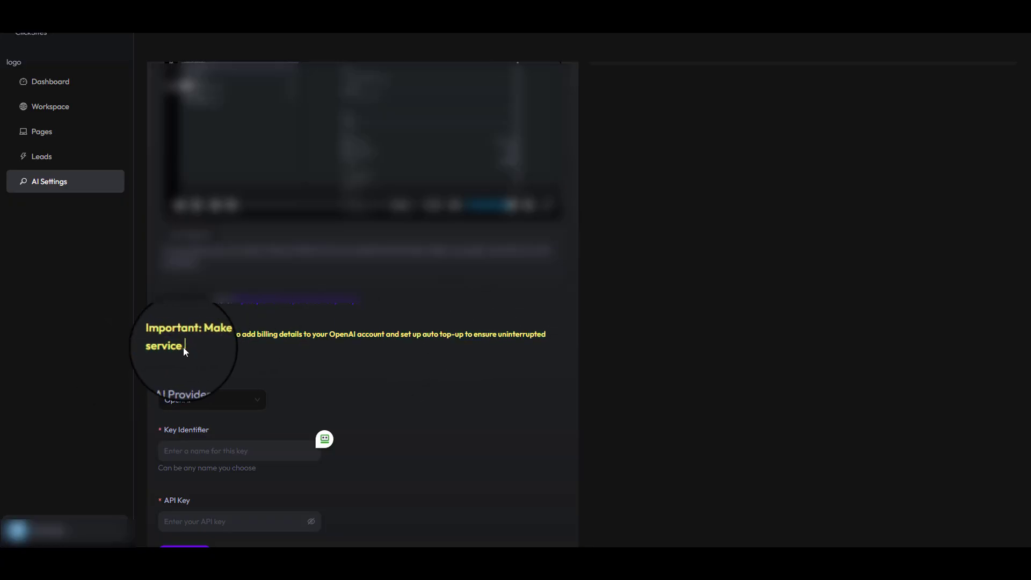
left_click_drag(186, 350, 159, 334)
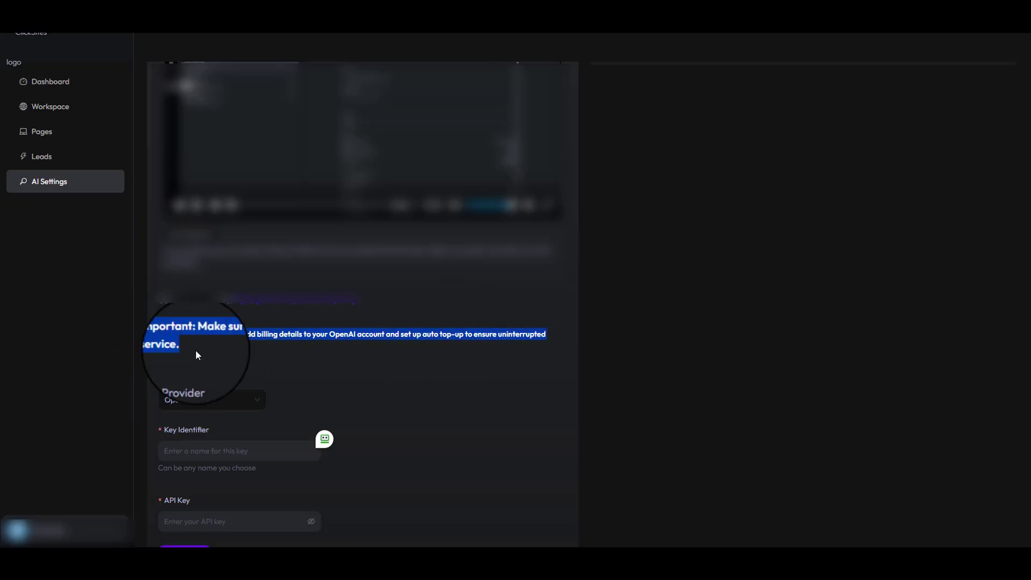
left_click(223, 354)
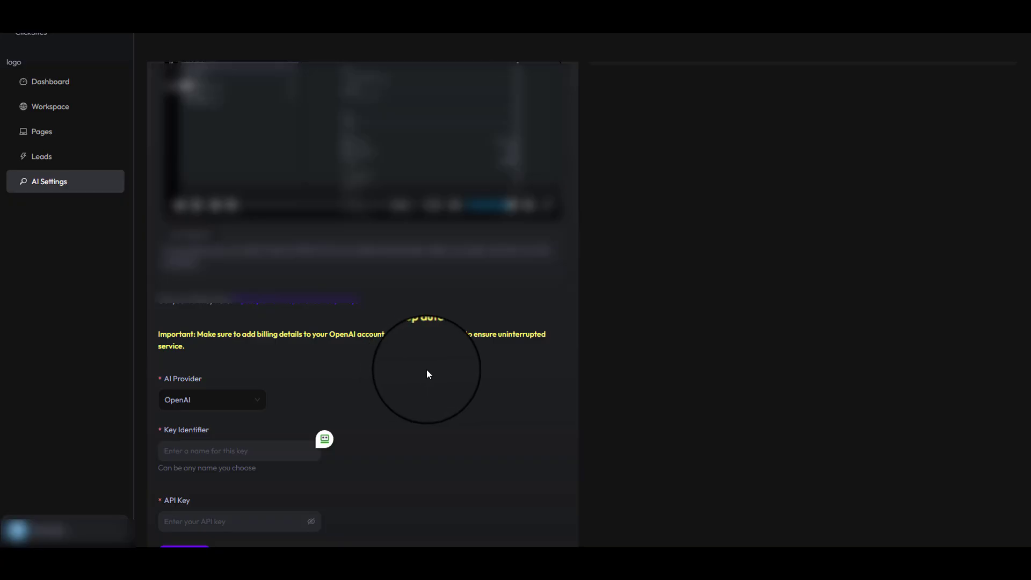
scroll(472, 396, "up", 3)
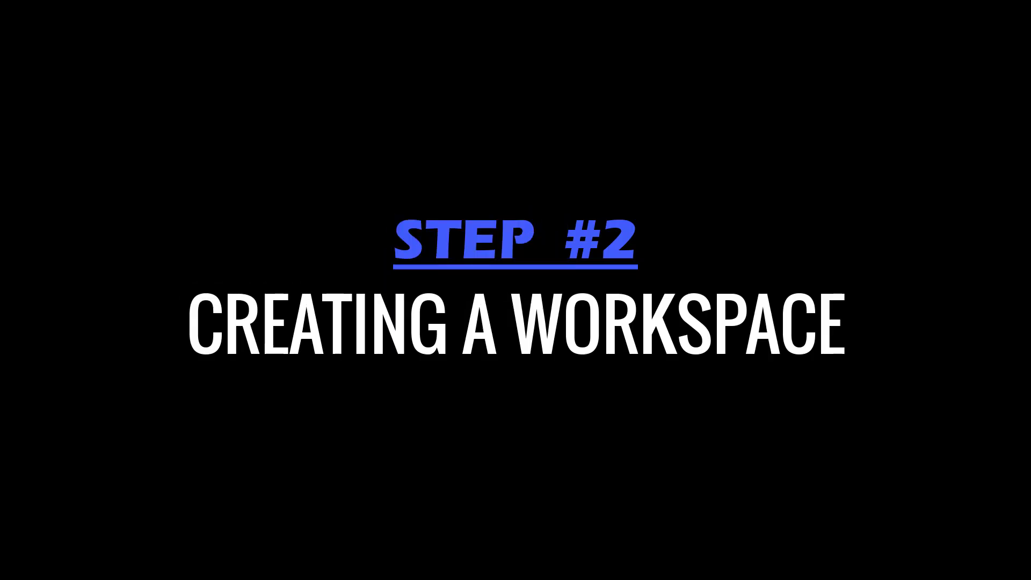
Step: Add a workspace named NAME with the company name COMPANY NAME HERE and the subdomain digital-sphere-4976
left_click(59, 108)
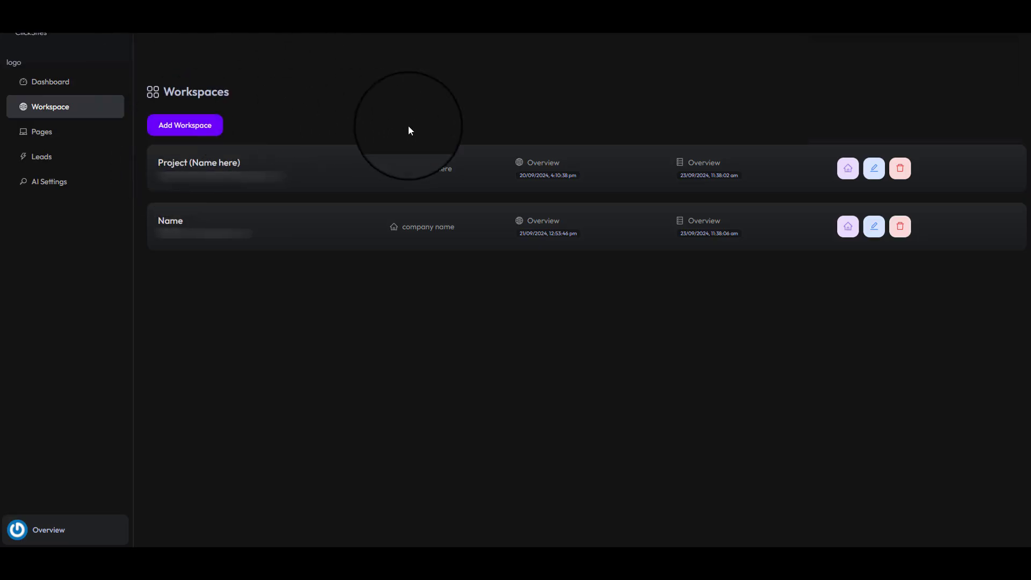
left_click(198, 132)
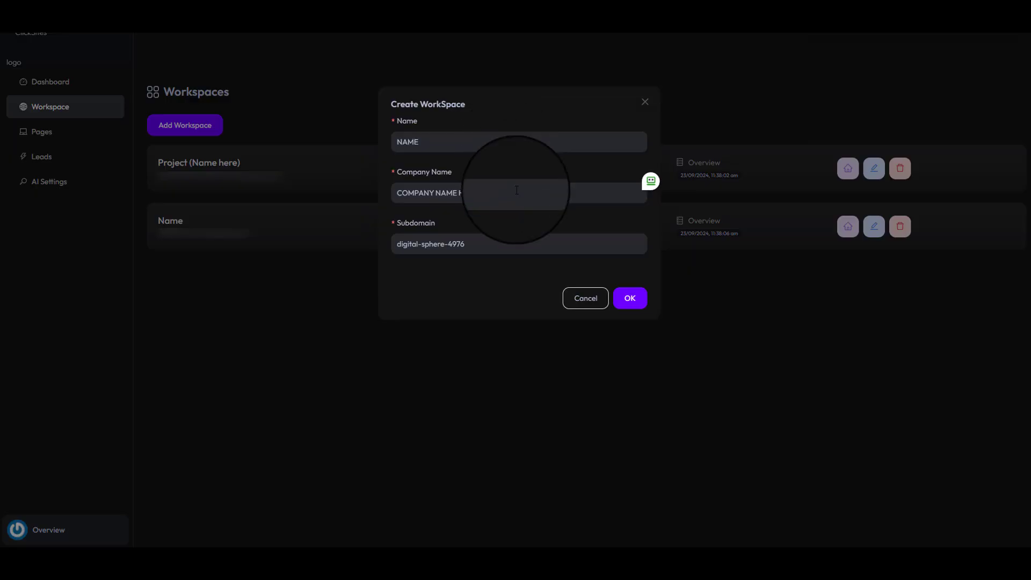
left_click_drag(466, 244, 385, 242)
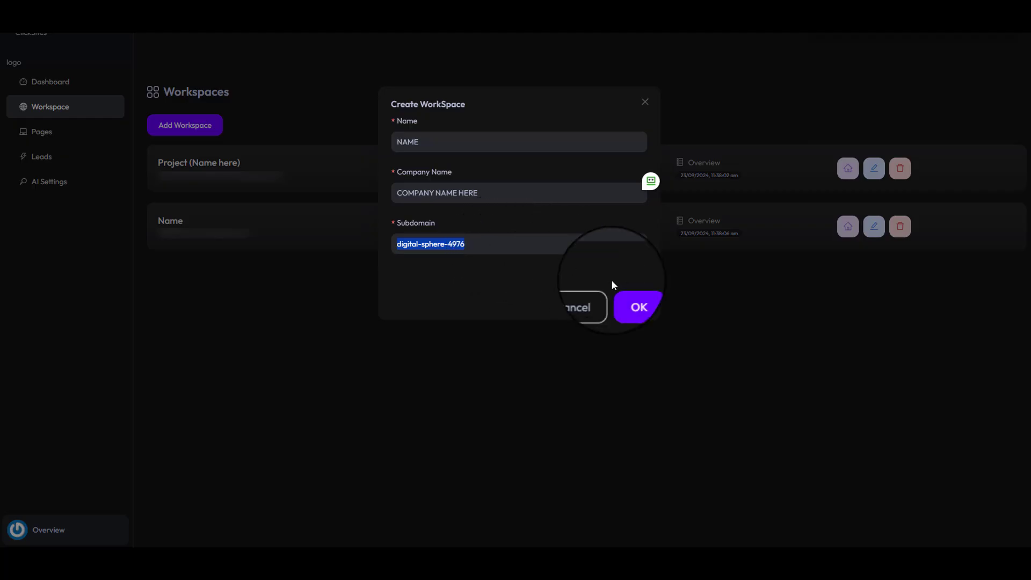
left_click(628, 298)
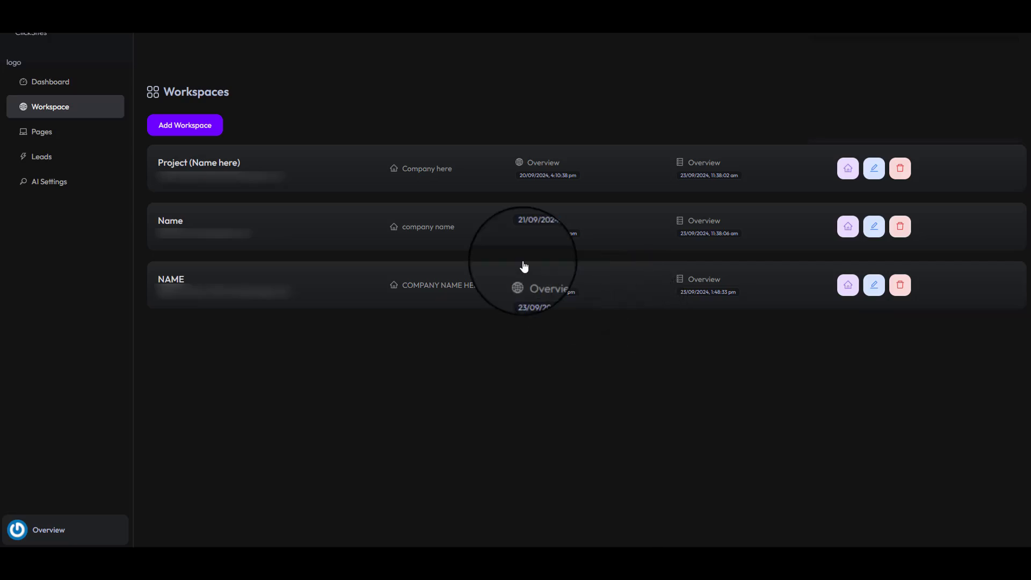
Step: Start creating a page with AI in the workspace NAME
left_click(51, 133)
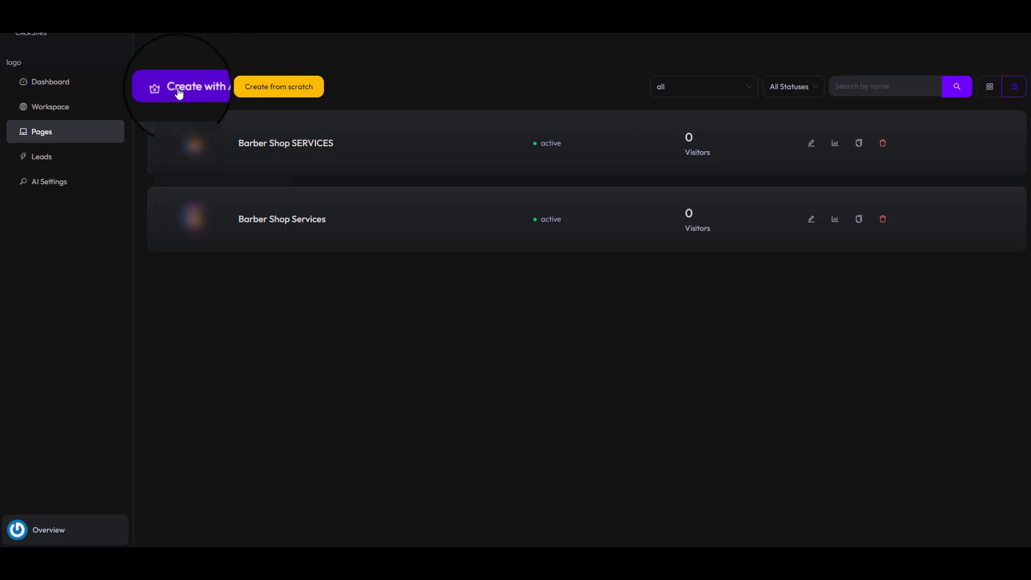
left_click(179, 91)
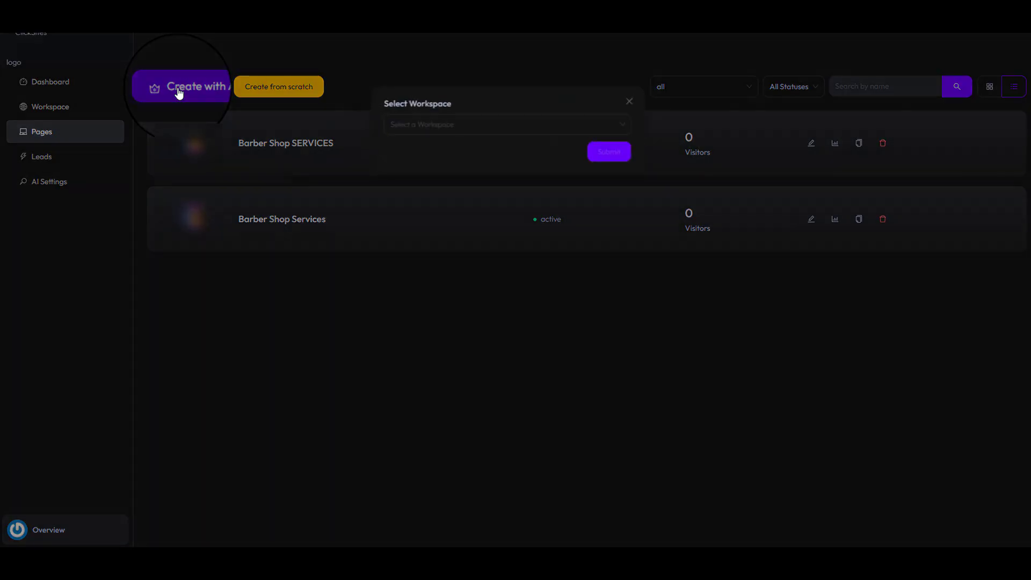
left_click(446, 124)
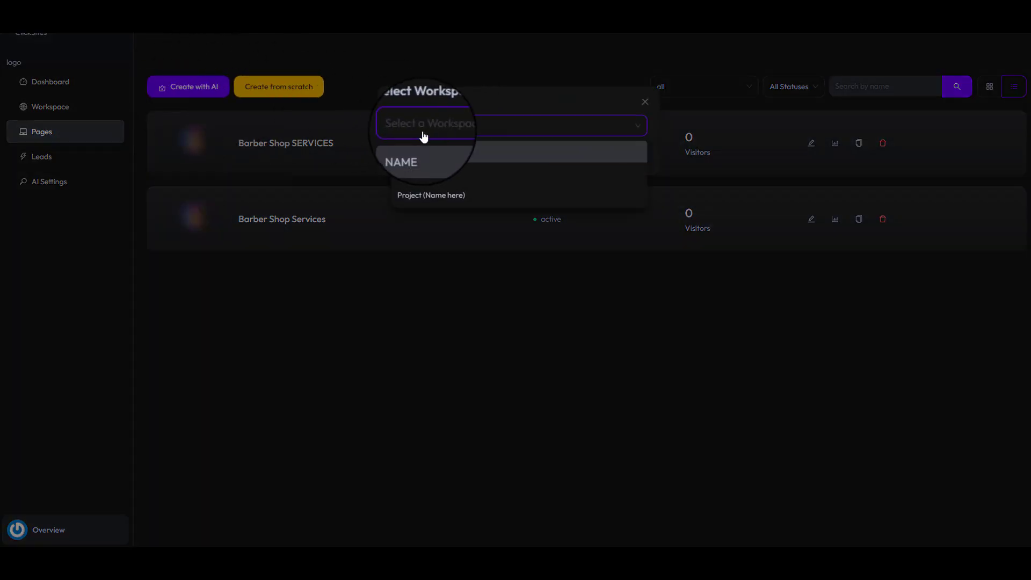
left_click(426, 162)
left_click(626, 156)
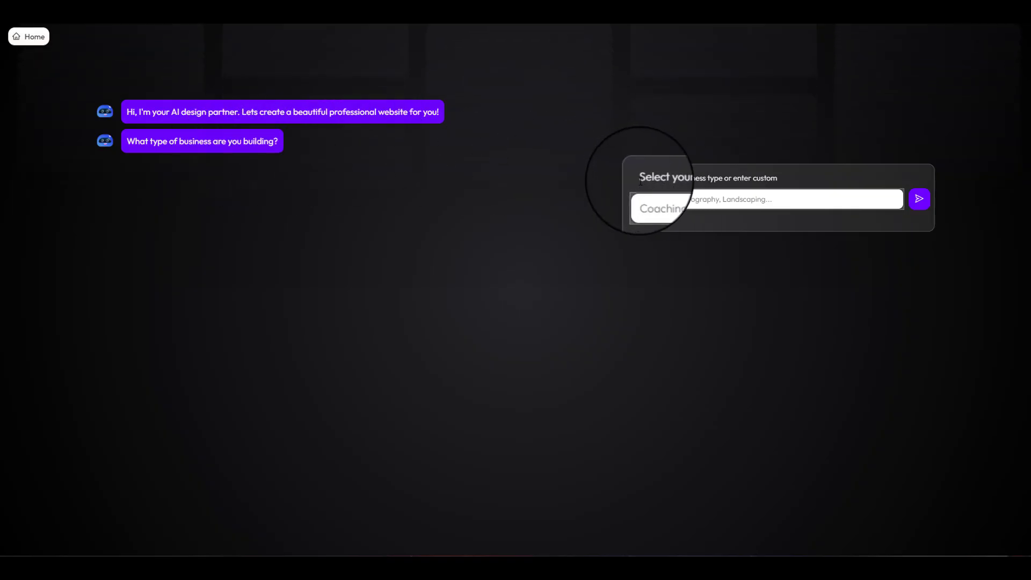
Step: Look through the suggested business types, choose Barber Shop and submit it
left_click_drag(640, 180, 795, 180)
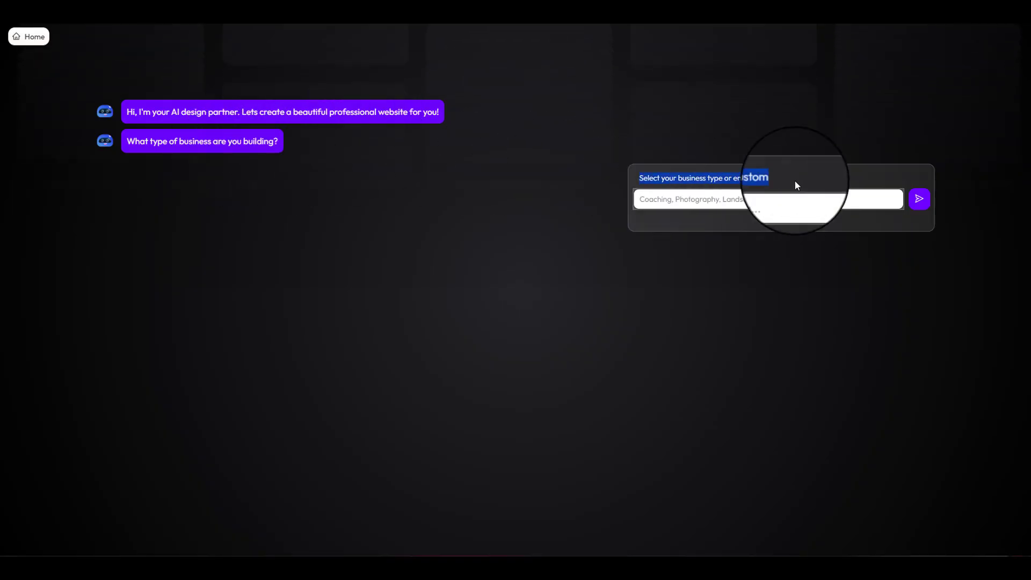
left_click(725, 202)
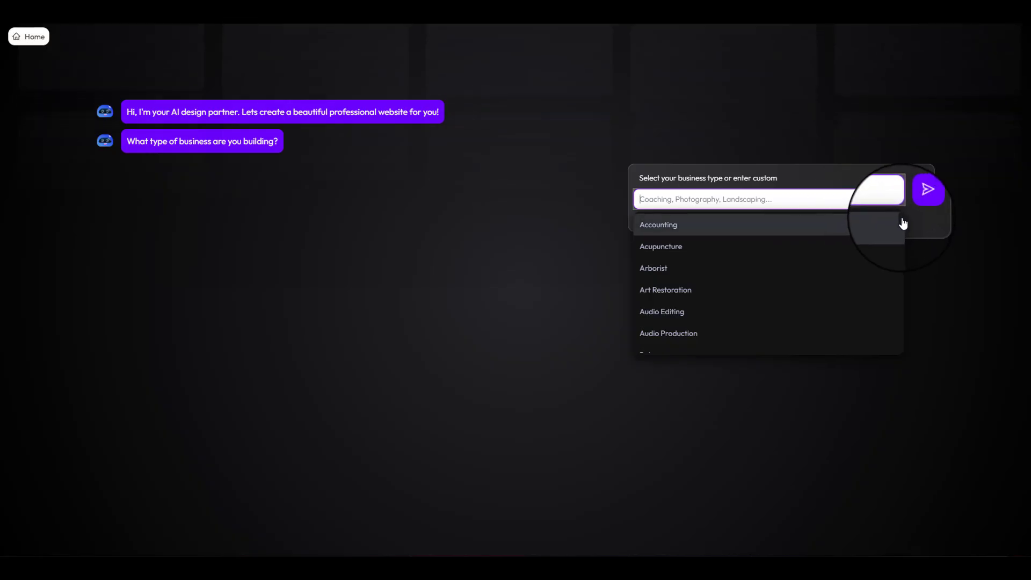
scroll(903, 223, "down", 3)
scroll(903, 227, "down", 5)
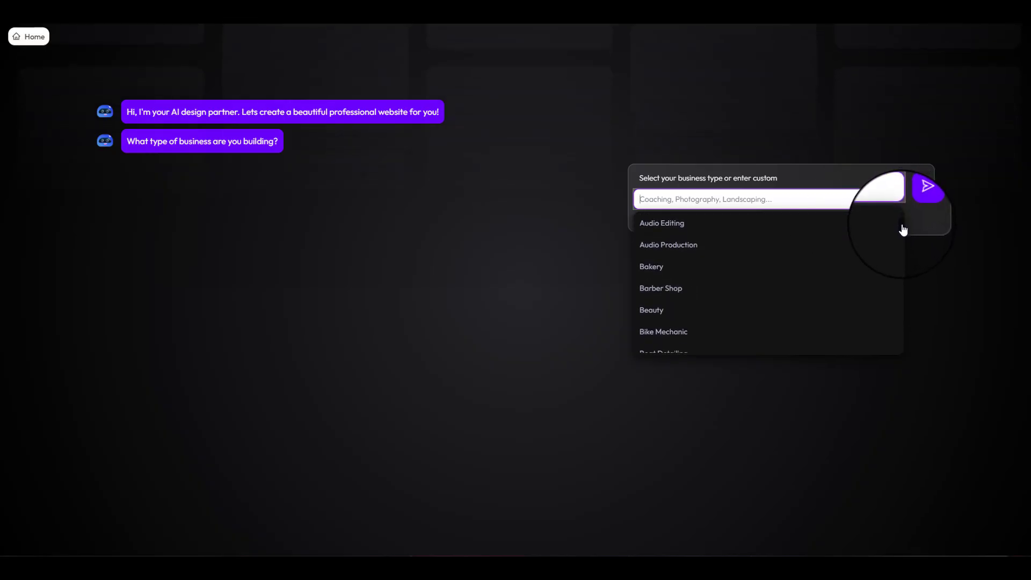
scroll(904, 236, "down", 10)
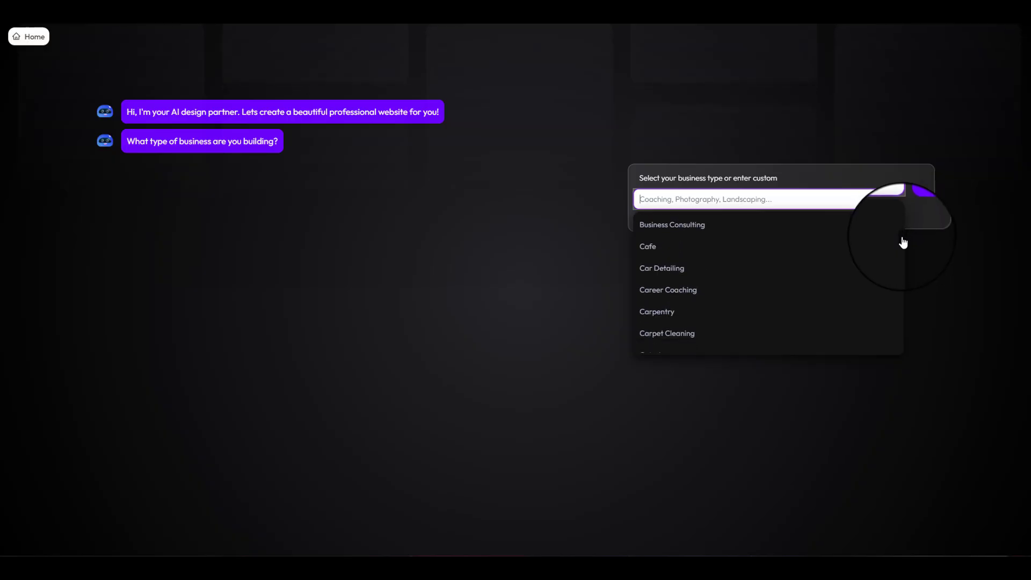
scroll(903, 268, "down", 15)
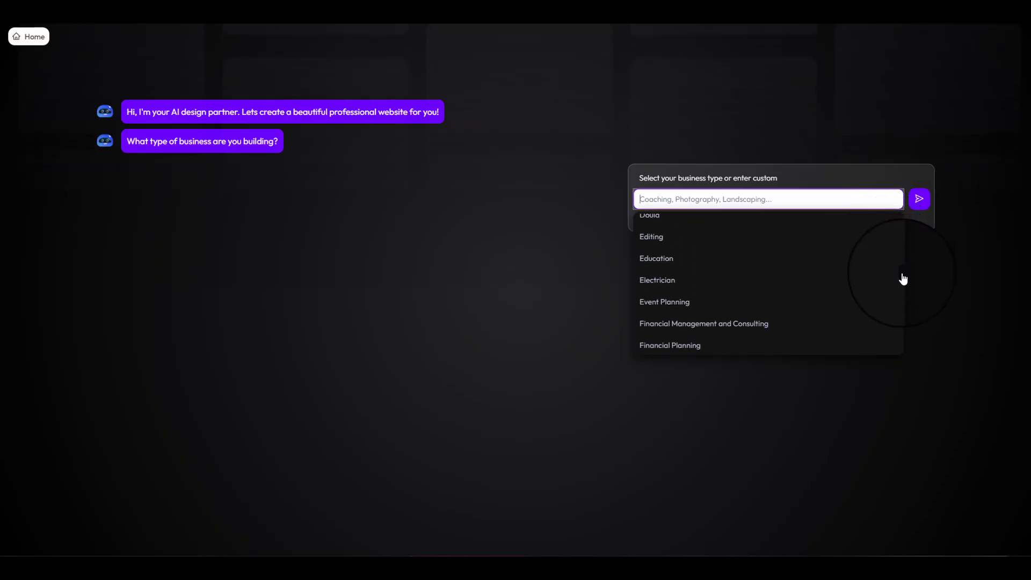
left_click_drag(897, 298, 898, 209)
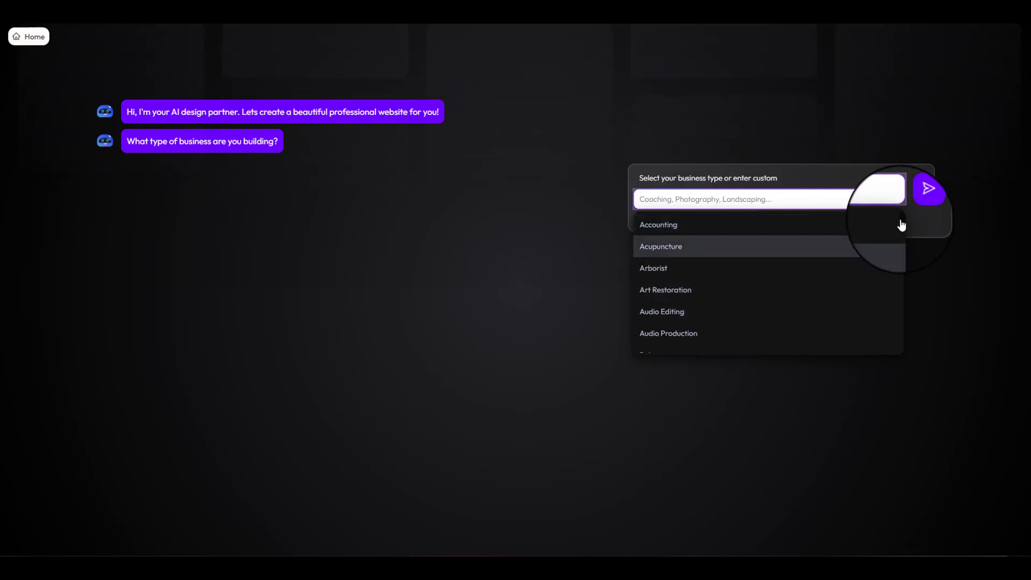
scroll(902, 229, "down", 2)
scroll(901, 225, "up", 3)
scroll(900, 216, "down", 3)
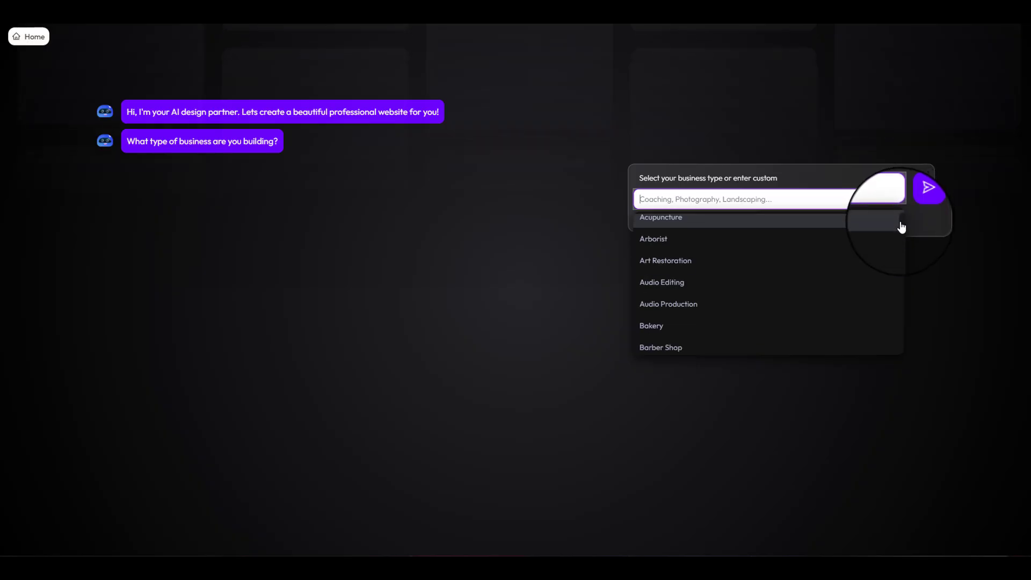
left_click(675, 292)
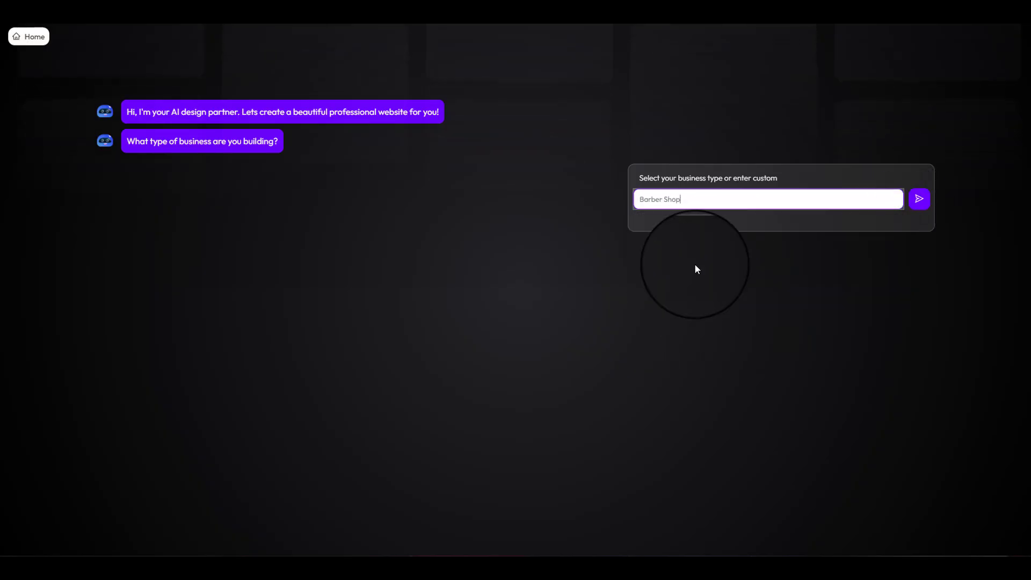
left_click(921, 196)
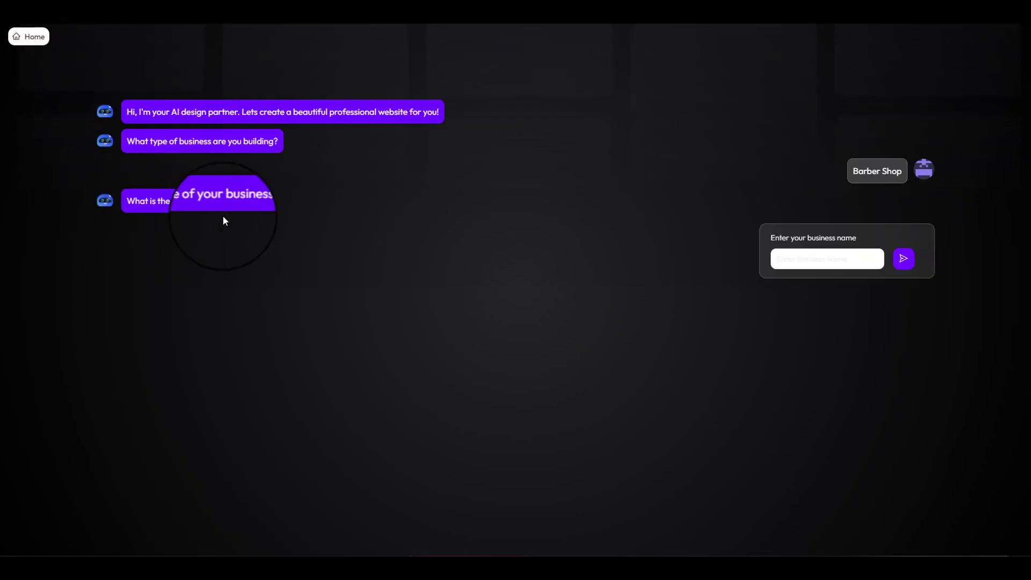
Step: Enter Barber Shop LLC as the business name and submit it
left_click(800, 258)
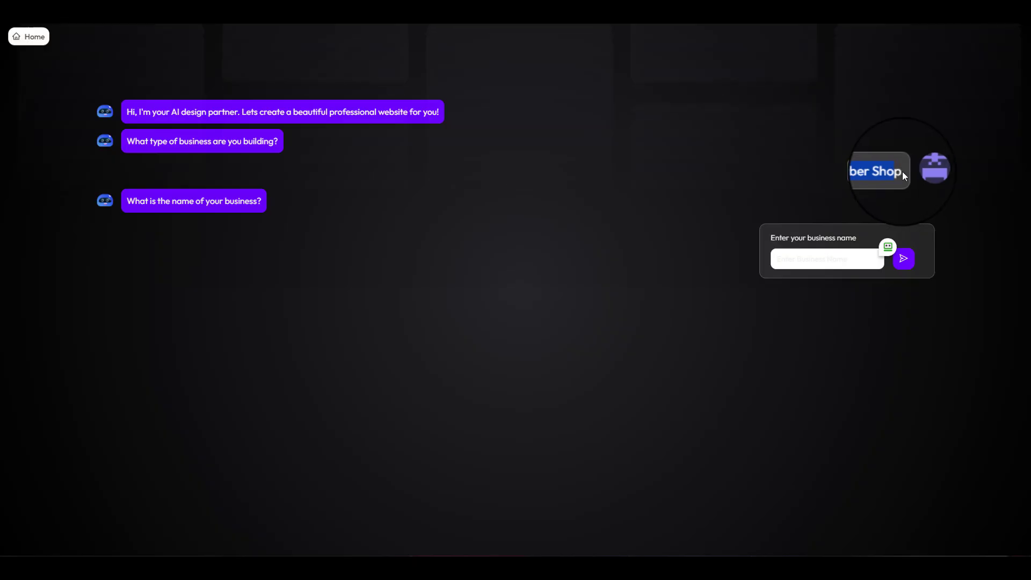
left_click(822, 259)
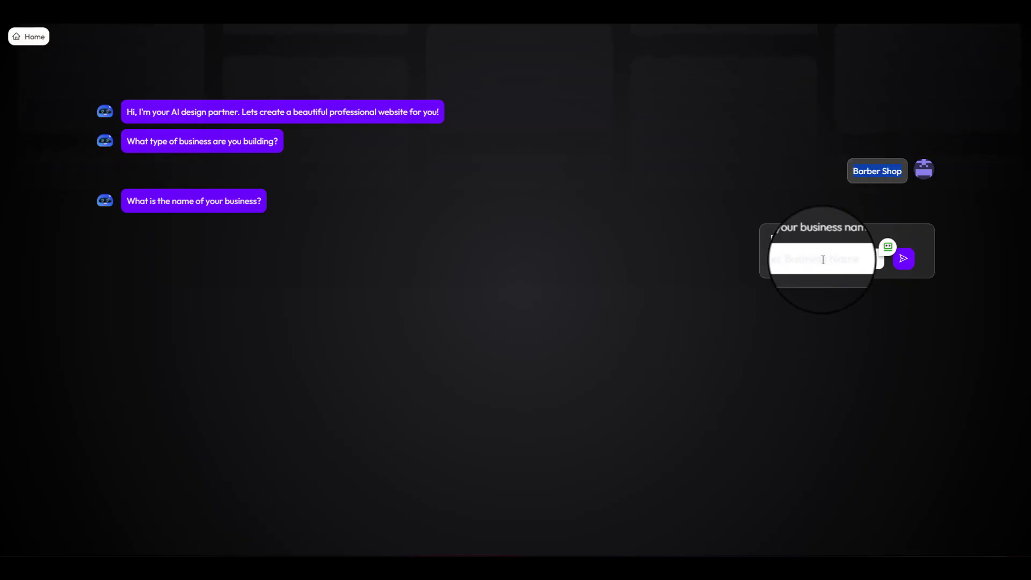
type("Barber Shop")
key("Caps_Lock")
type("II")
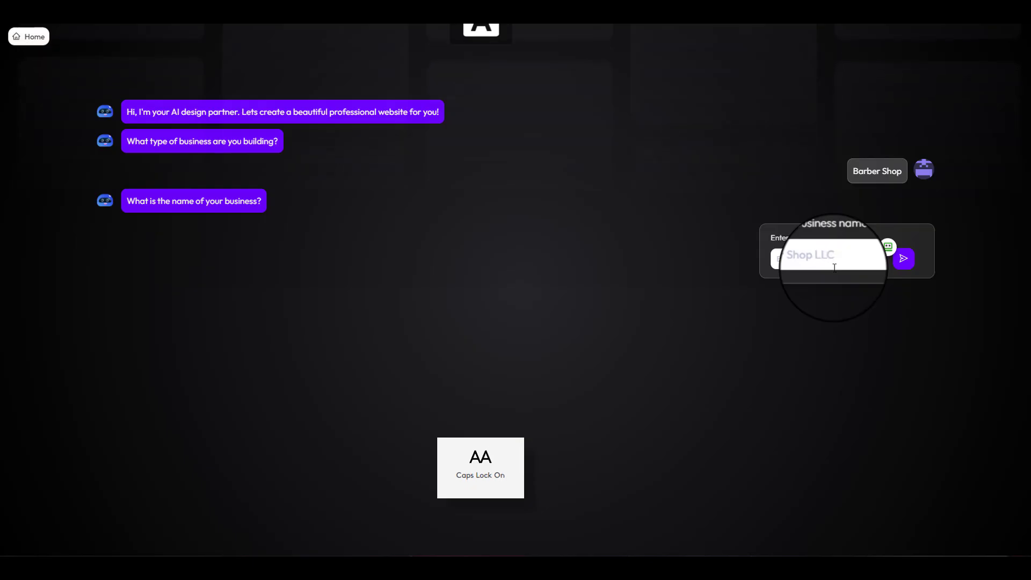
type("C")
key("Return")
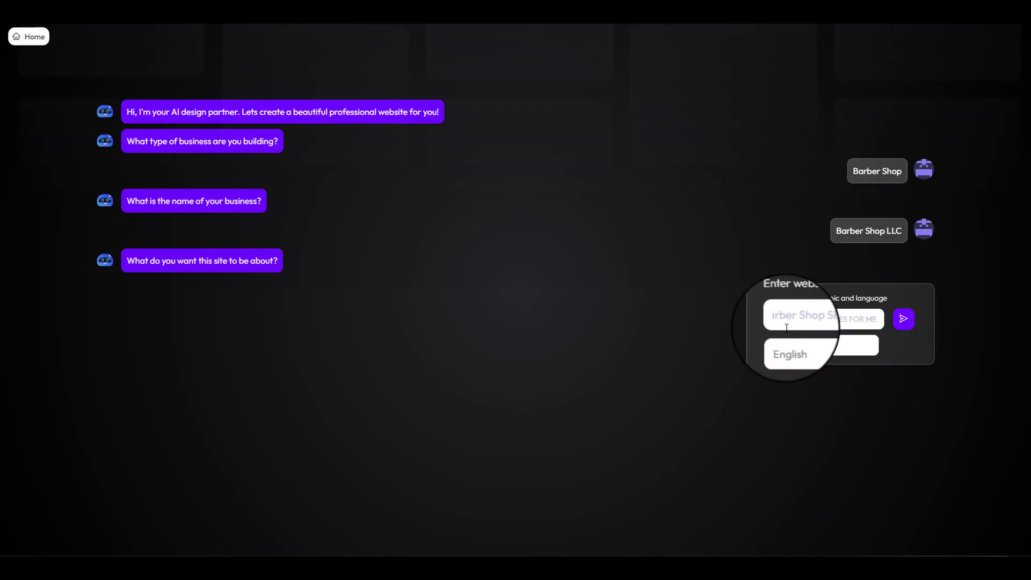
Step: Check the available languages, keep English and submit the website topic Barber Shop SERVICES FOR MEN
left_click_drag(878, 318, 762, 318)
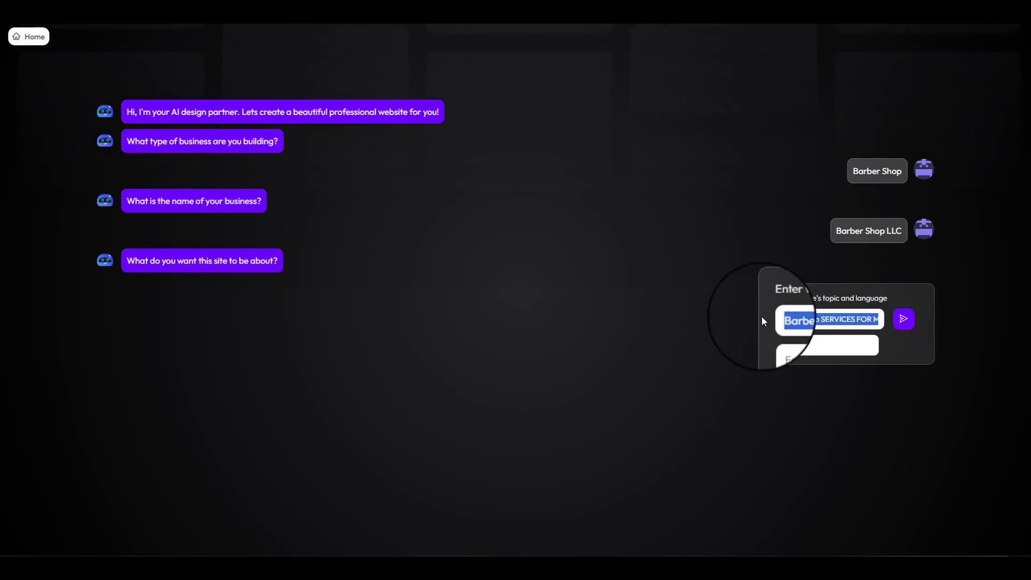
left_click(862, 319)
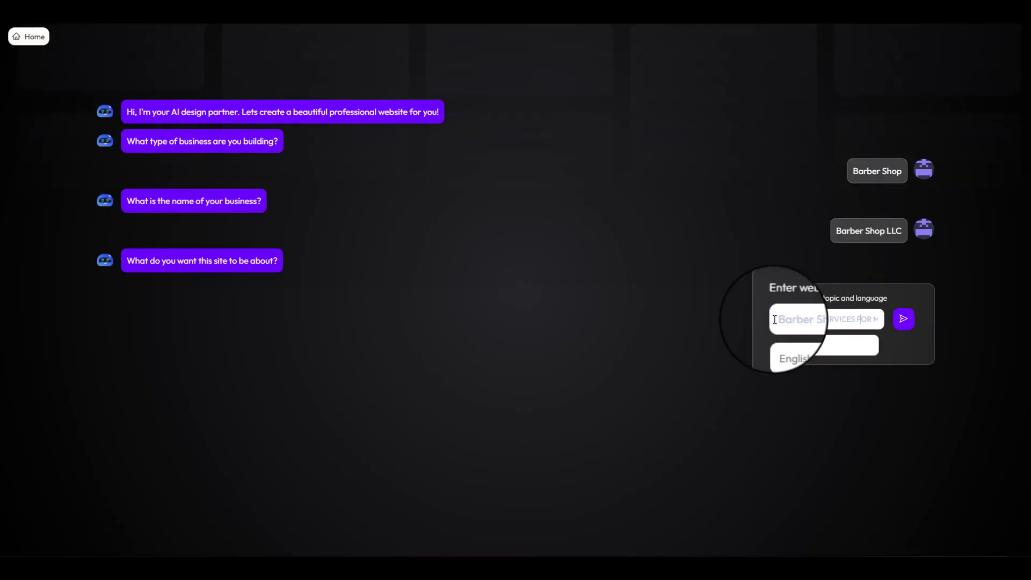
left_click_drag(777, 319, 881, 320)
left_click(871, 323)
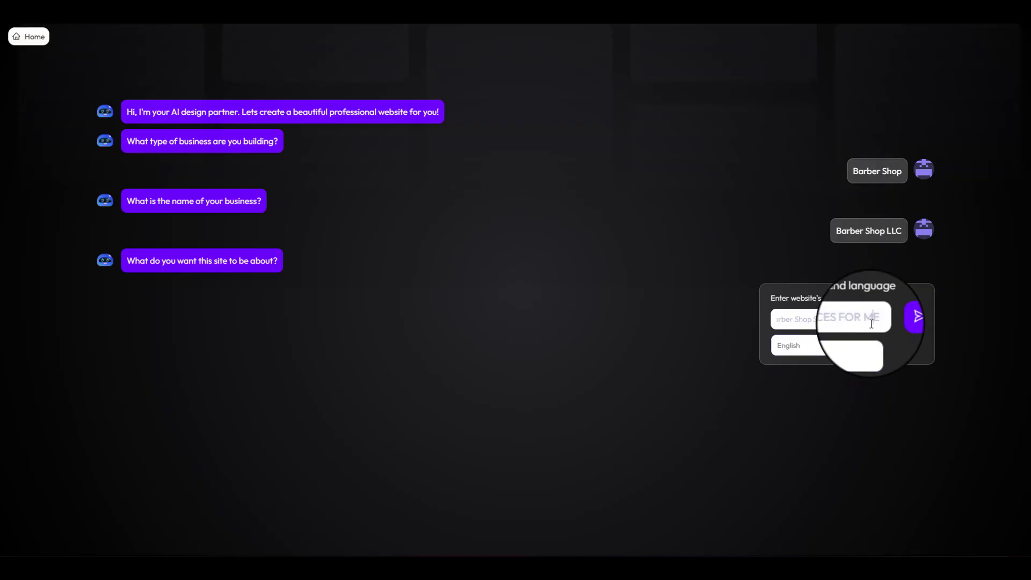
left_click(879, 327)
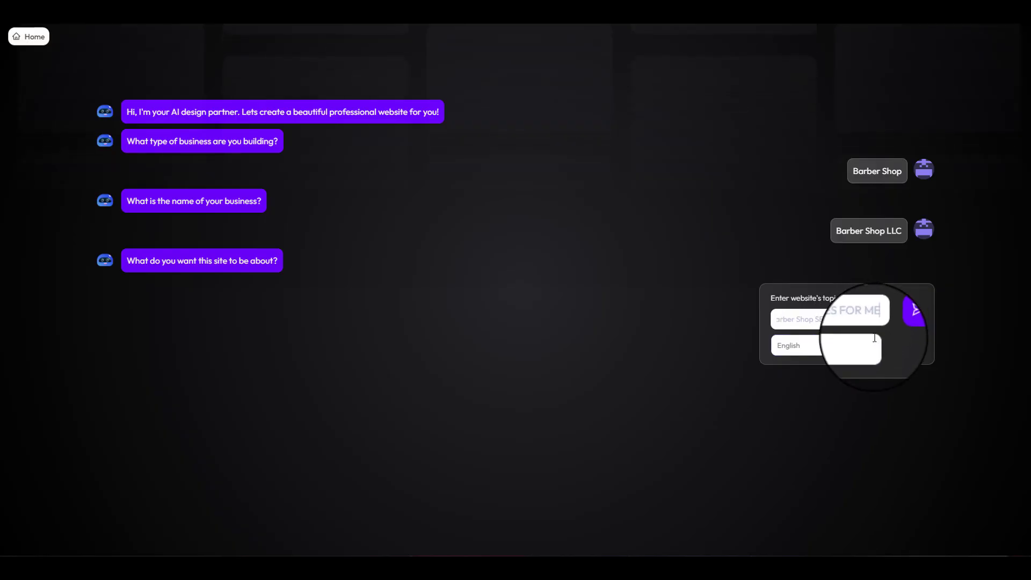
left_click(843, 349)
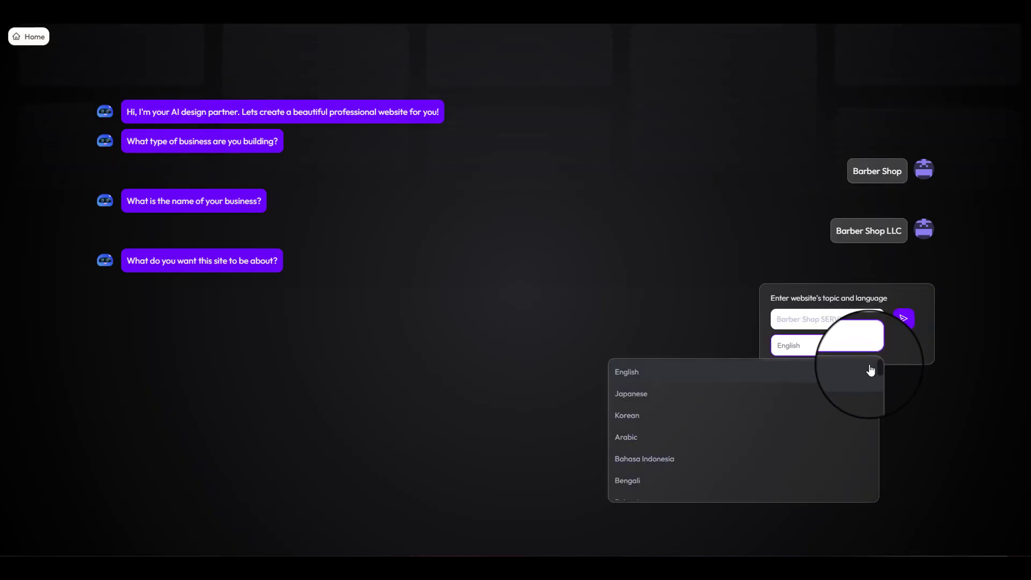
left_click_drag(879, 370, 871, 410)
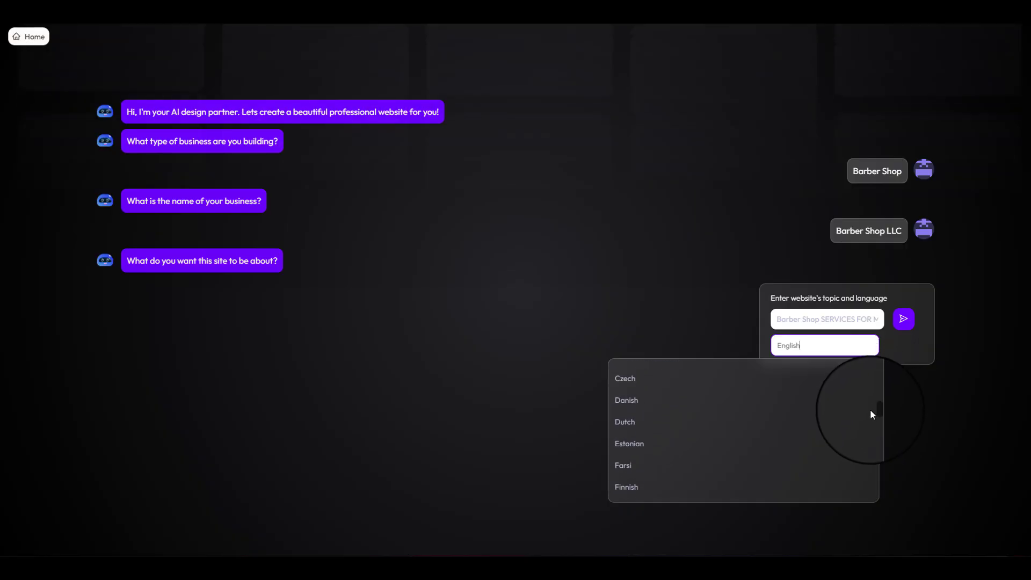
left_click(914, 387)
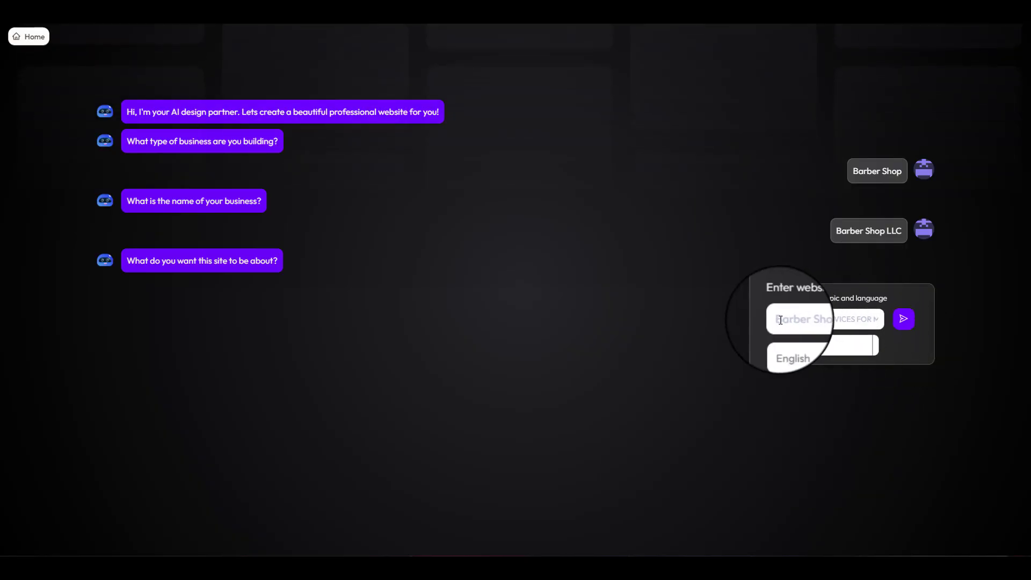
left_click_drag(779, 321, 939, 343)
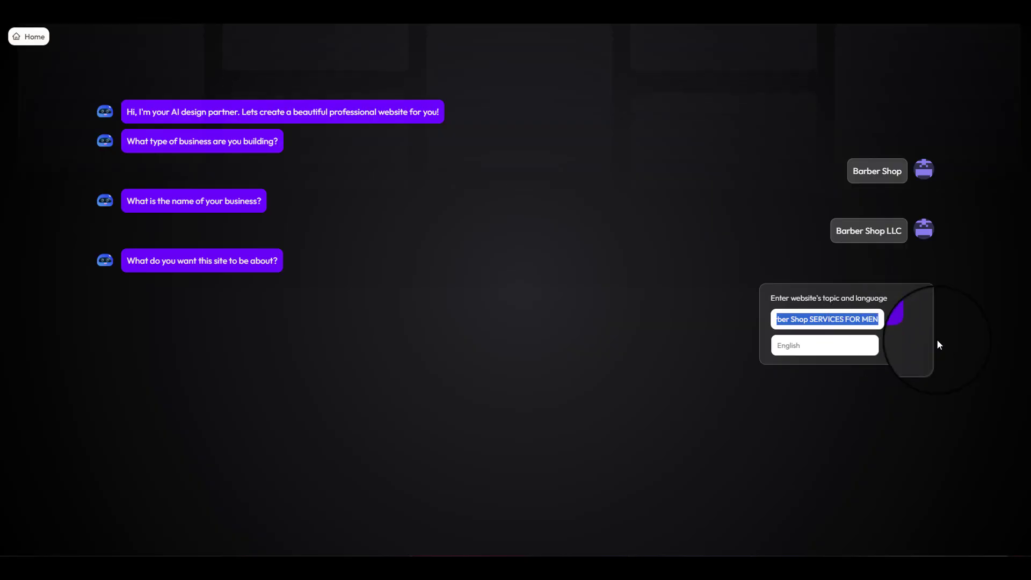
left_click(904, 323)
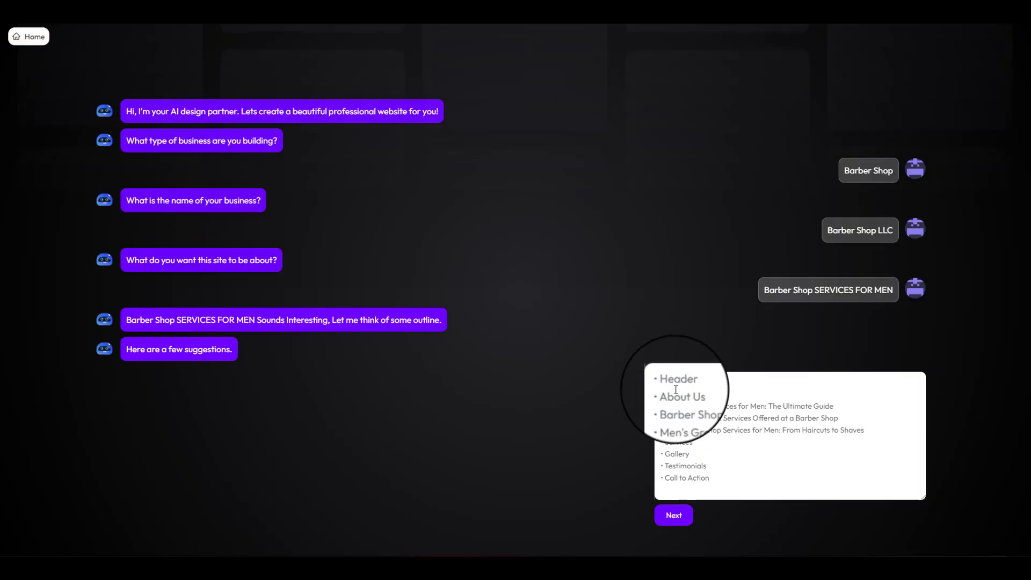
Step: Add the sections "Contact us" and "our products" at the end of the suggested outline and submit it
left_click(666, 408)
left_click(885, 427, "shift")
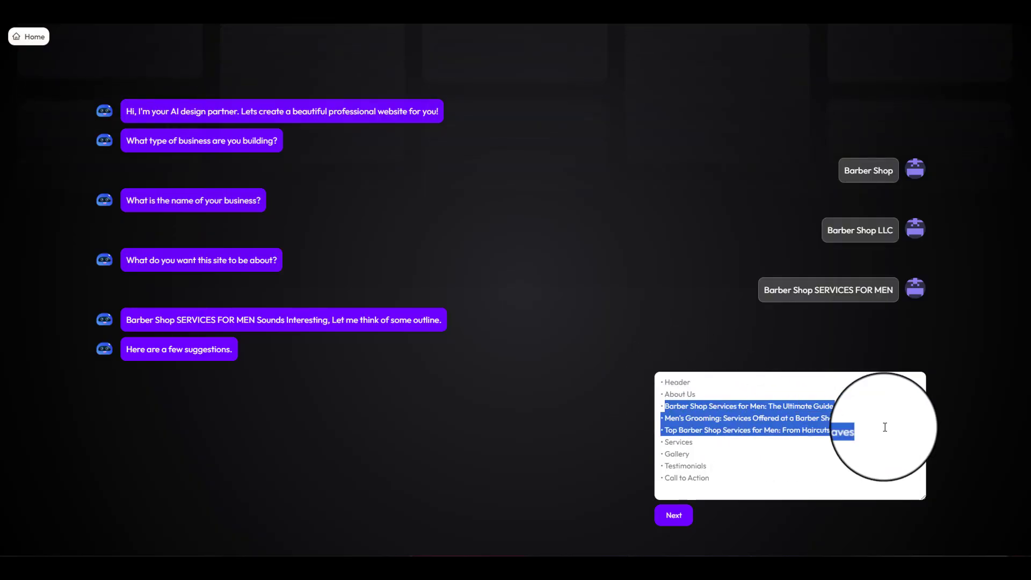
left_click(666, 443)
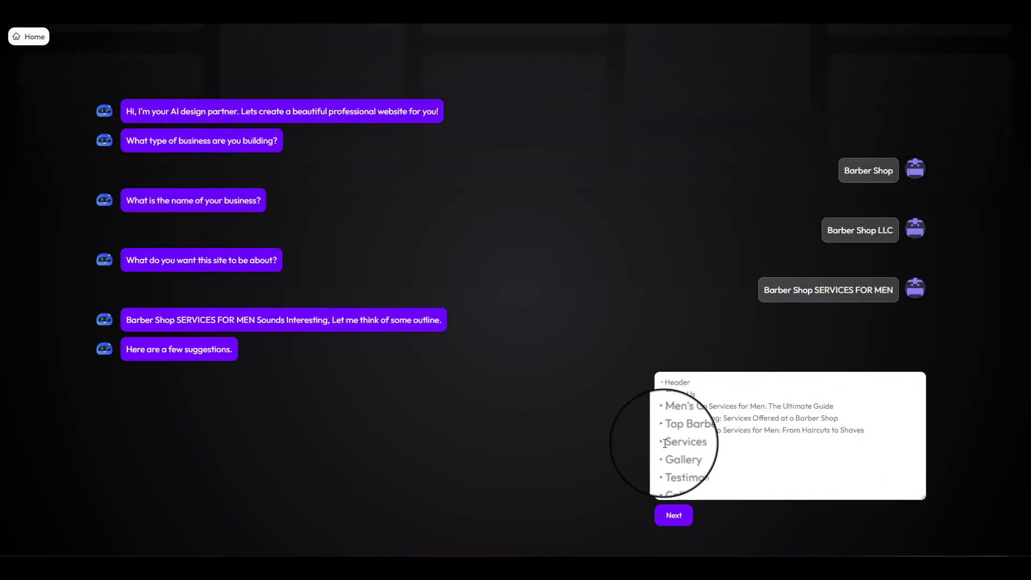
left_click(694, 444, "shift")
left_click(728, 467)
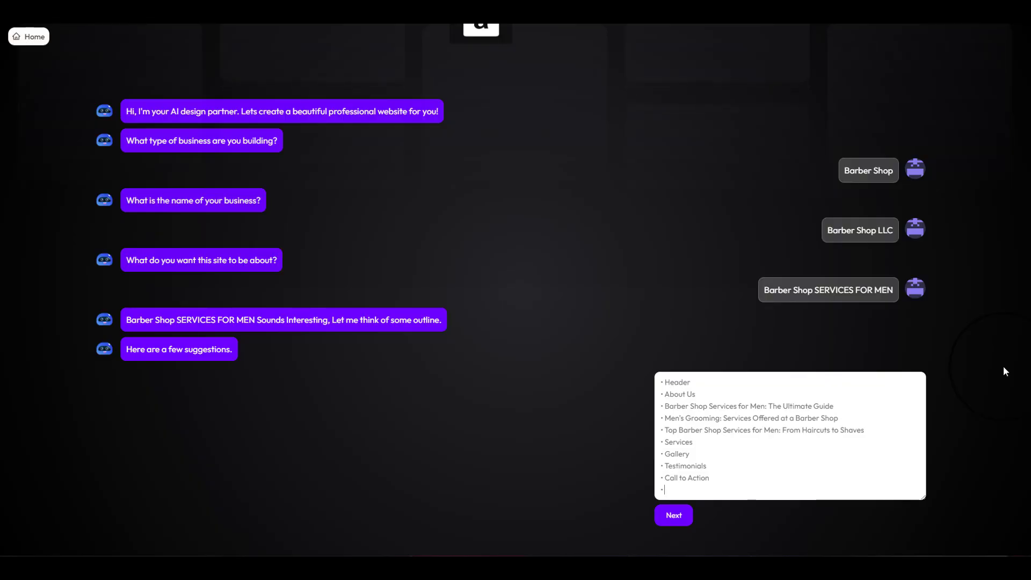
key("Caps_Lock")
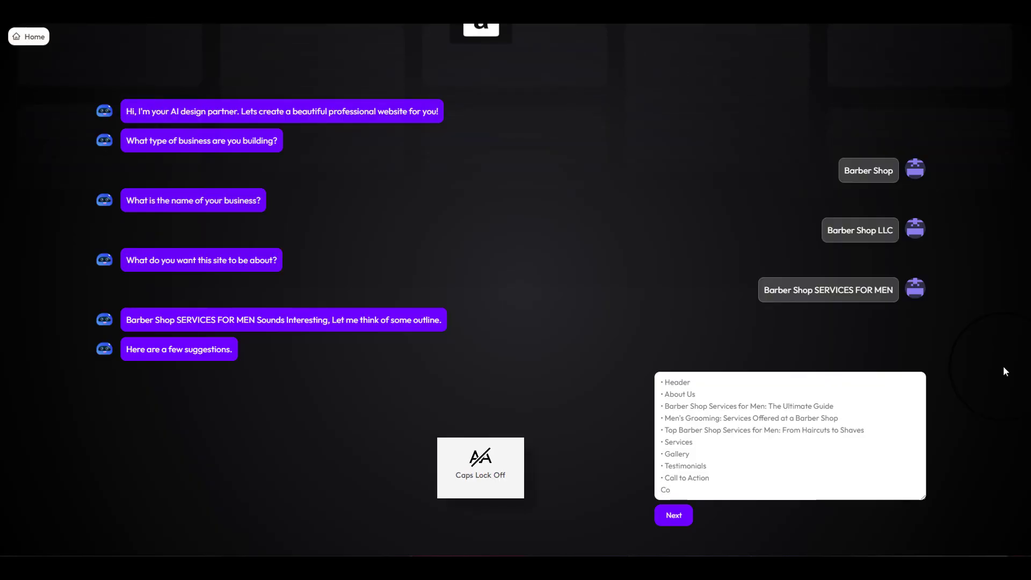
type("ntact us")
key("Return")
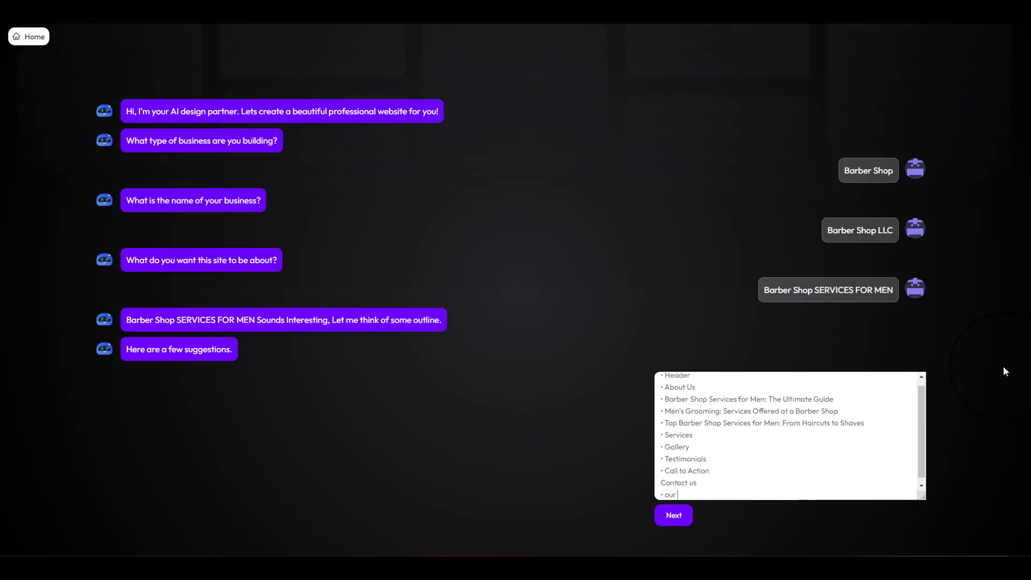
type("our products")
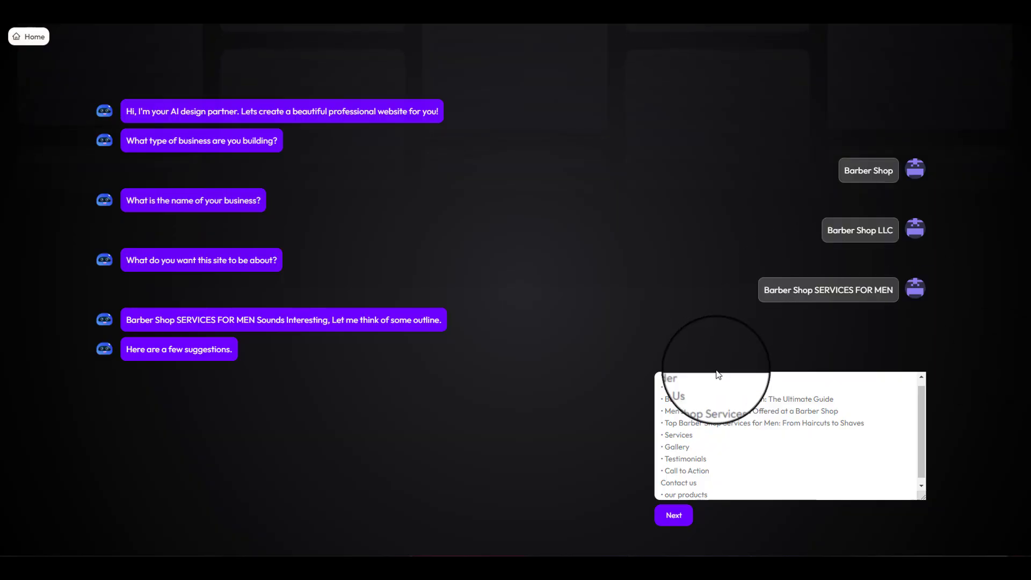
left_click(686, 519)
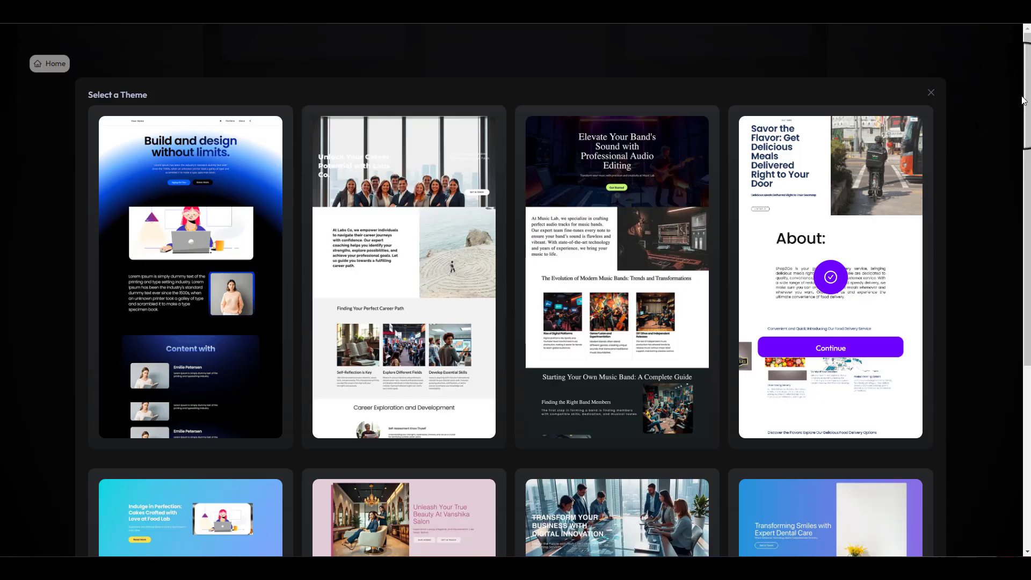
Step: Compare the available themes and continue with the music band theme about professional audio editing
scroll(553, 295, "down", 2)
scroll(1027, 279, "down", 4)
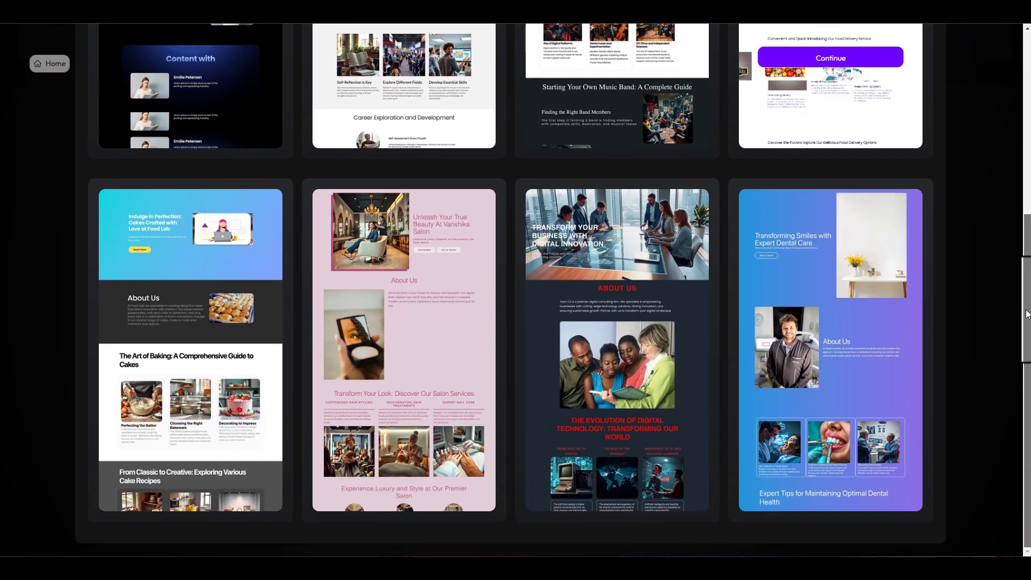
scroll(1010, 219, "up", 3)
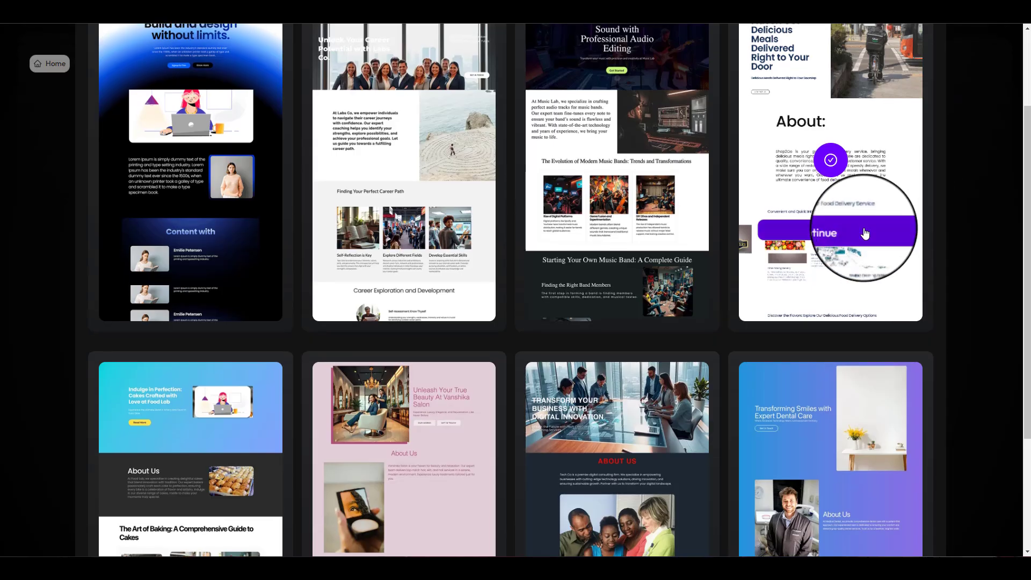
scroll(849, 231, "up", 2)
mouse_move(622, 240)
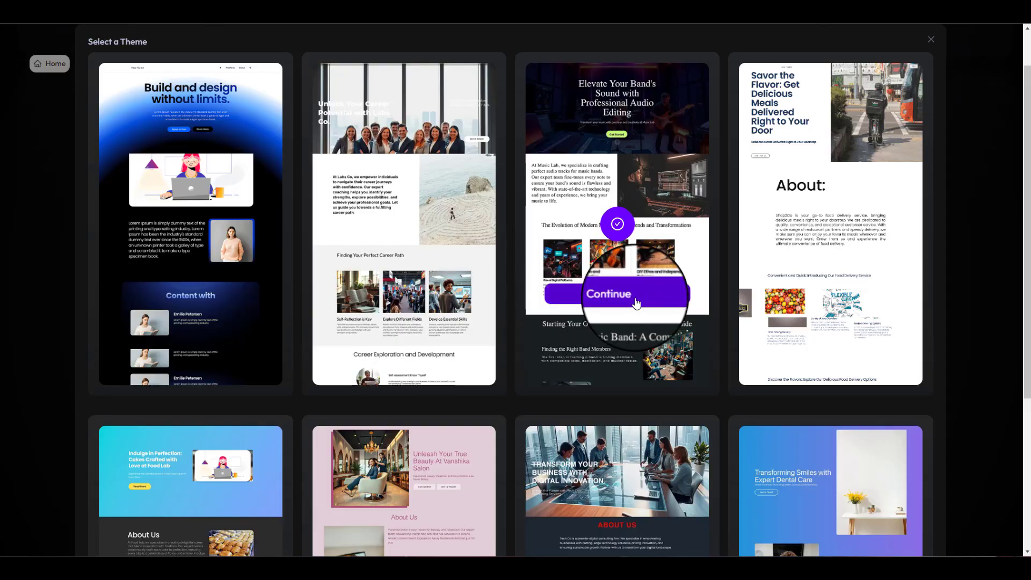
left_click(609, 301)
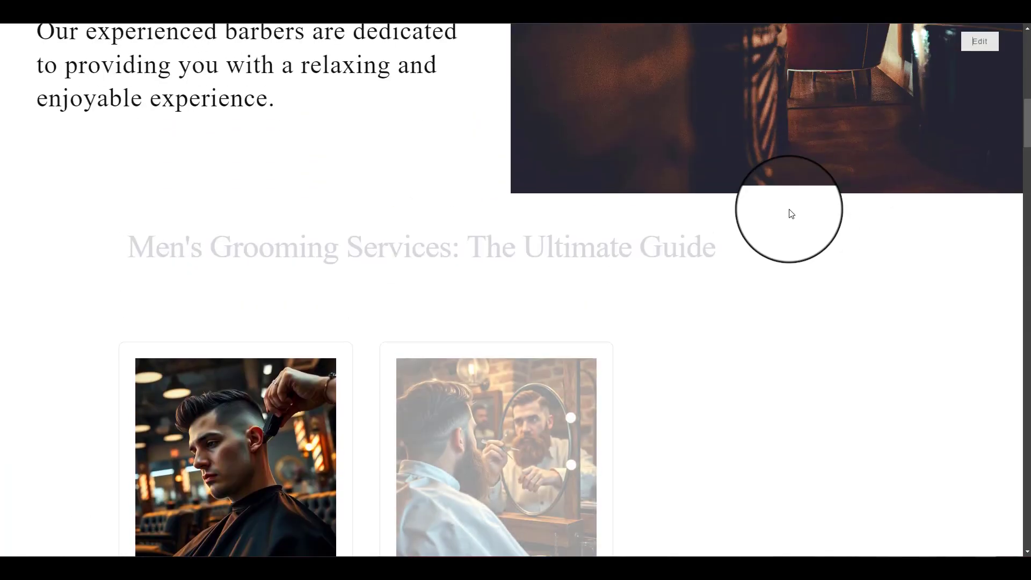
Step: Look through the generated barber shop page, examining its grooming services, haircut styles and beard grooming sections
scroll(795, 217, "up", 4)
scroll(795, 248, "down", 5)
scroll(757, 254, "up", 2)
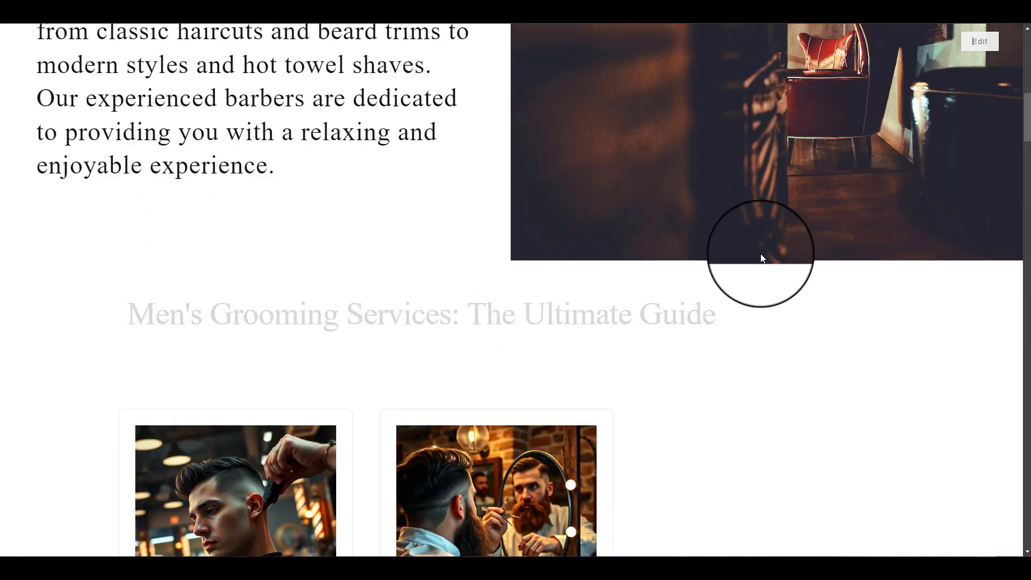
scroll(838, 231, "up", 7)
scroll(896, 209, "down", 9)
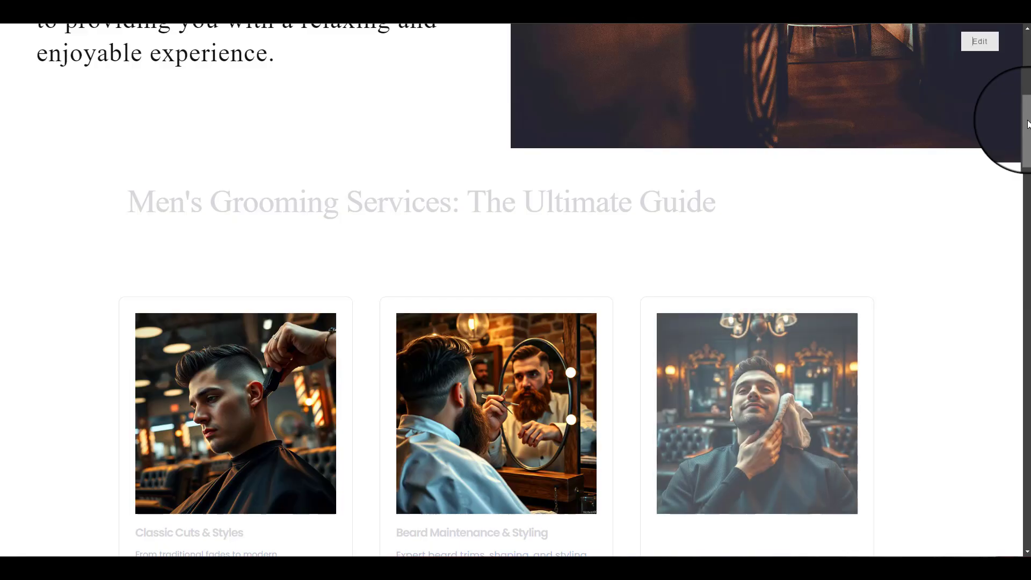
left_click_drag(1028, 125, 1027, 157)
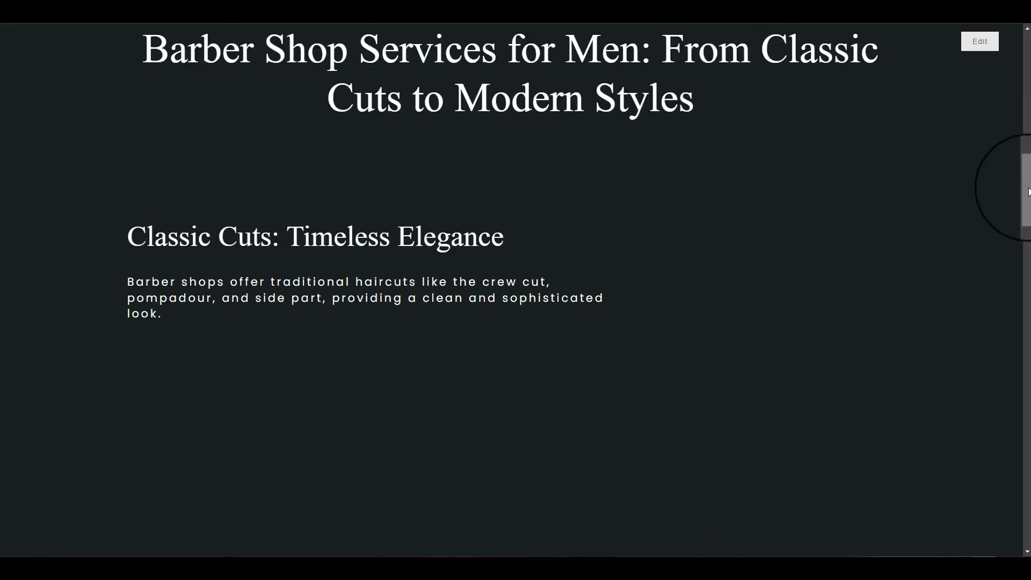
left_click_drag(1028, 192, 1022, 82)
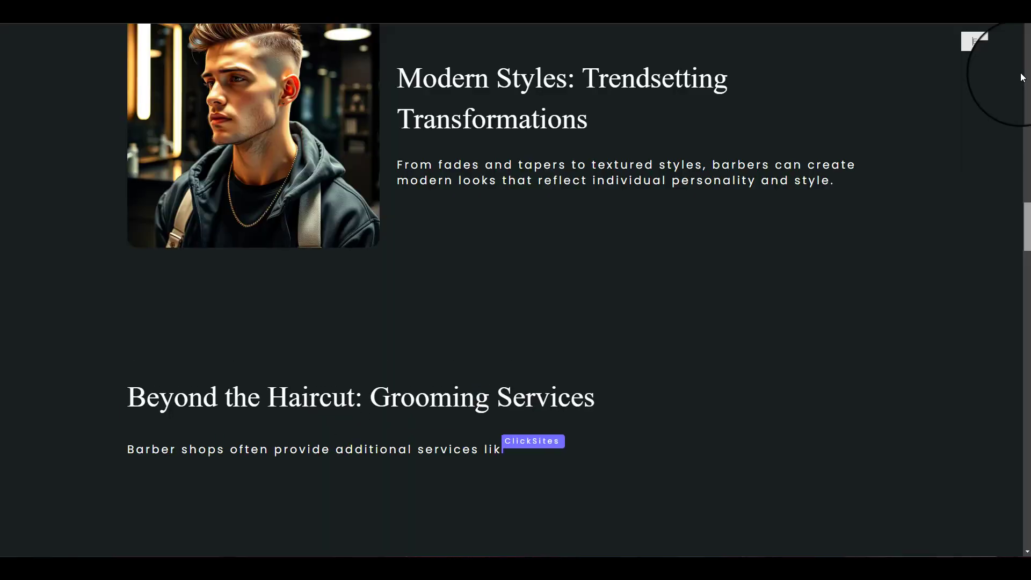
left_click_drag(1028, 216, 1021, 131)
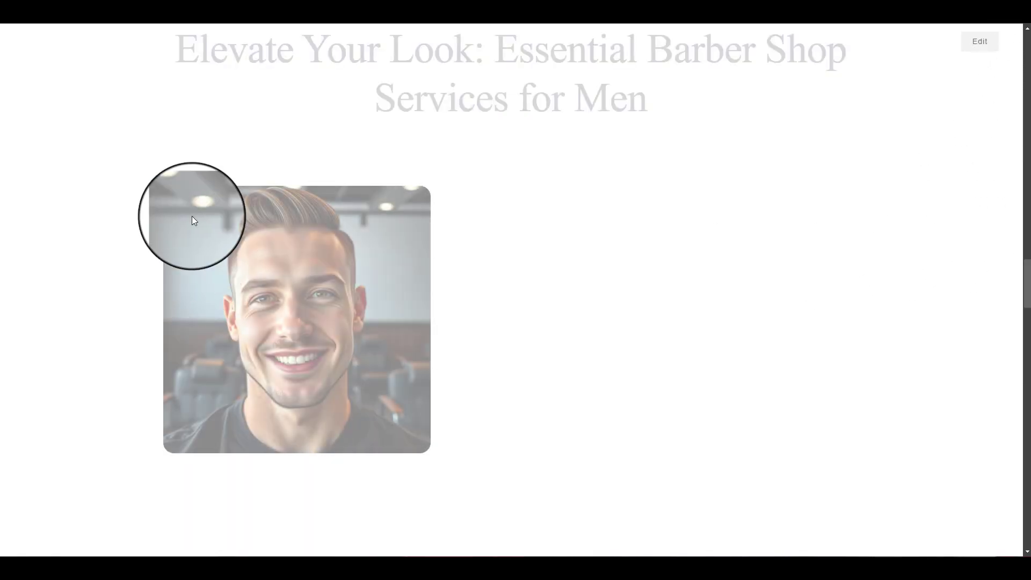
scroll(705, 171, "up", 12)
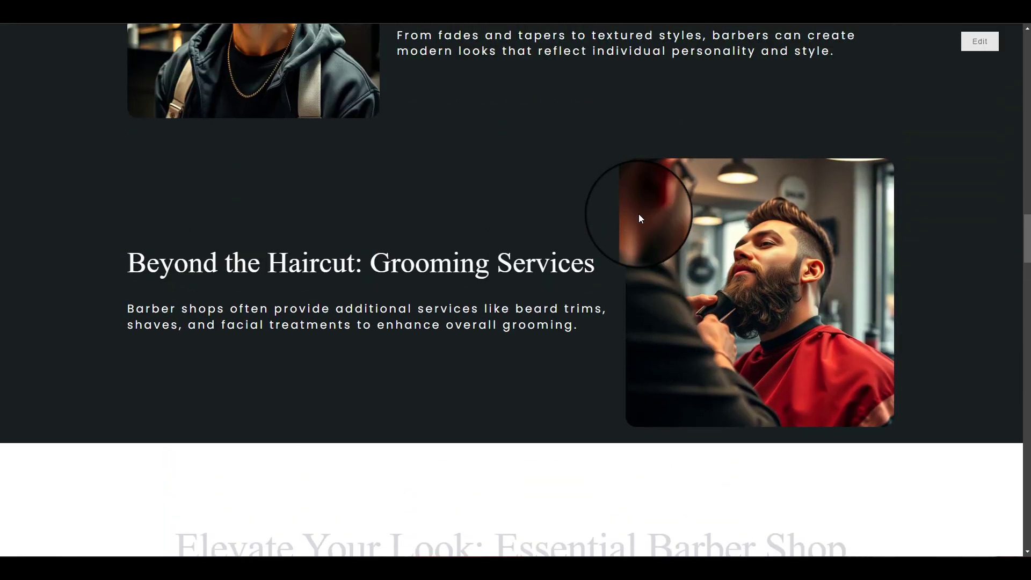
scroll(562, 227, "down", 10)
scroll(898, 179, "up", 5)
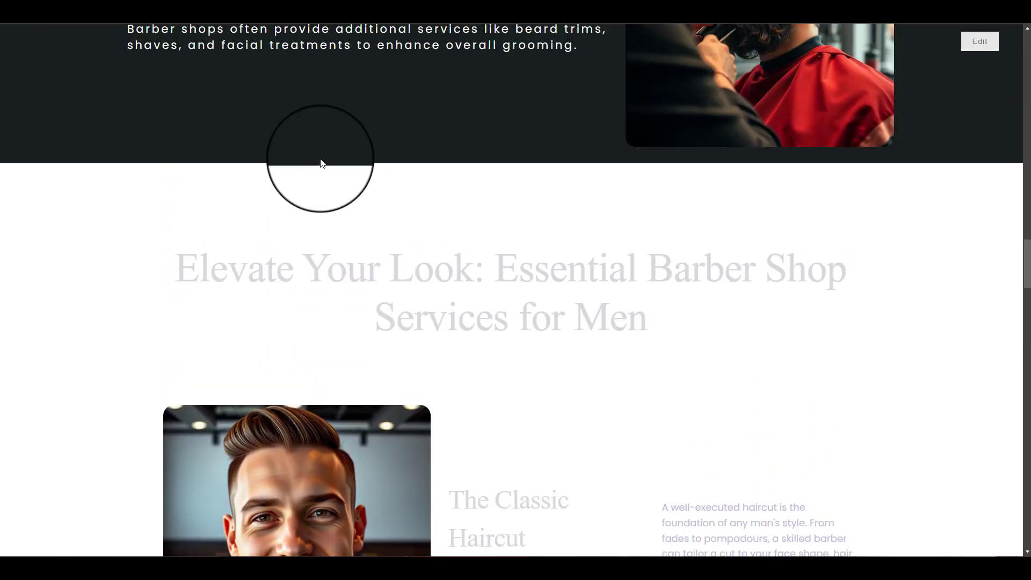
scroll(416, 287, "down", 10)
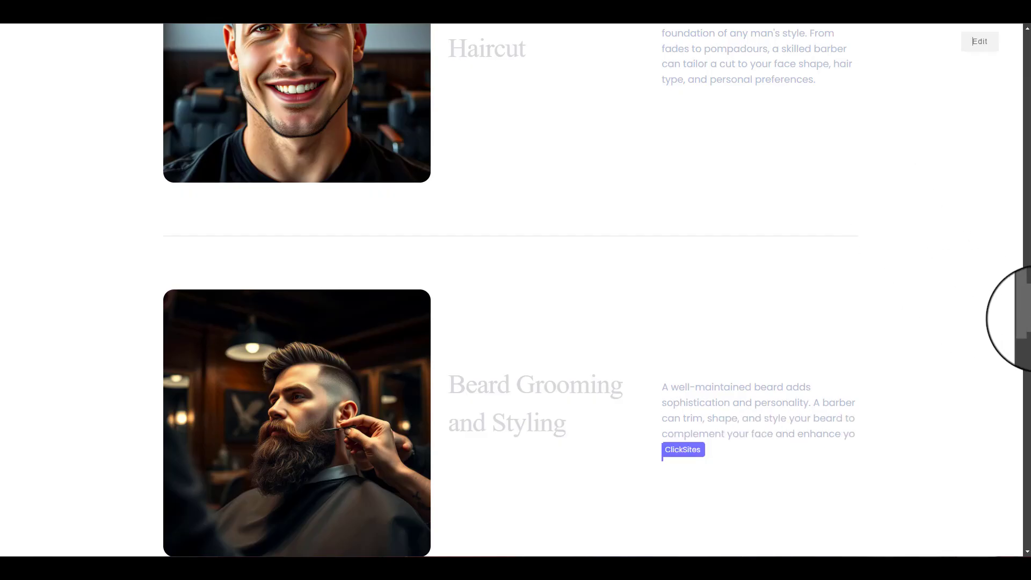
scroll(1021, 322, "down", 7)
left_click_drag(1026, 325, 1021, 38)
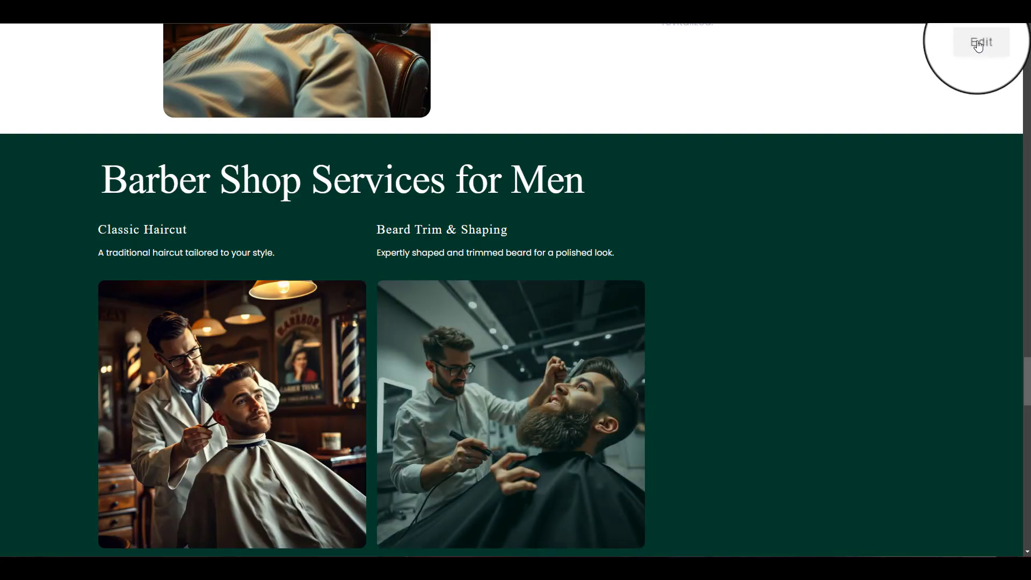
Step: Open the generated page for editing, try repositioning the AI Assistant window and close it
left_click(978, 45)
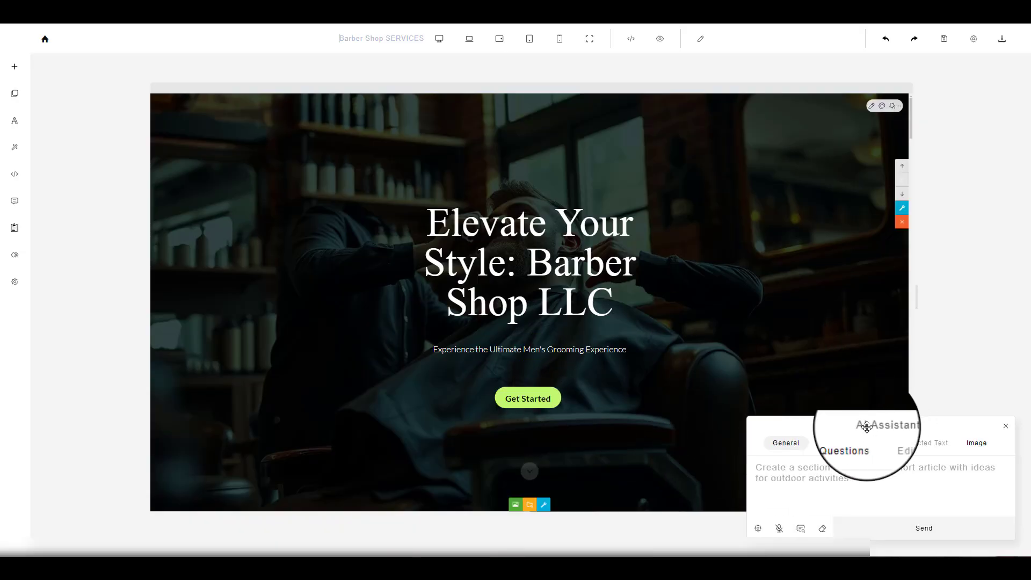
left_click_drag(914, 429, 519, 242)
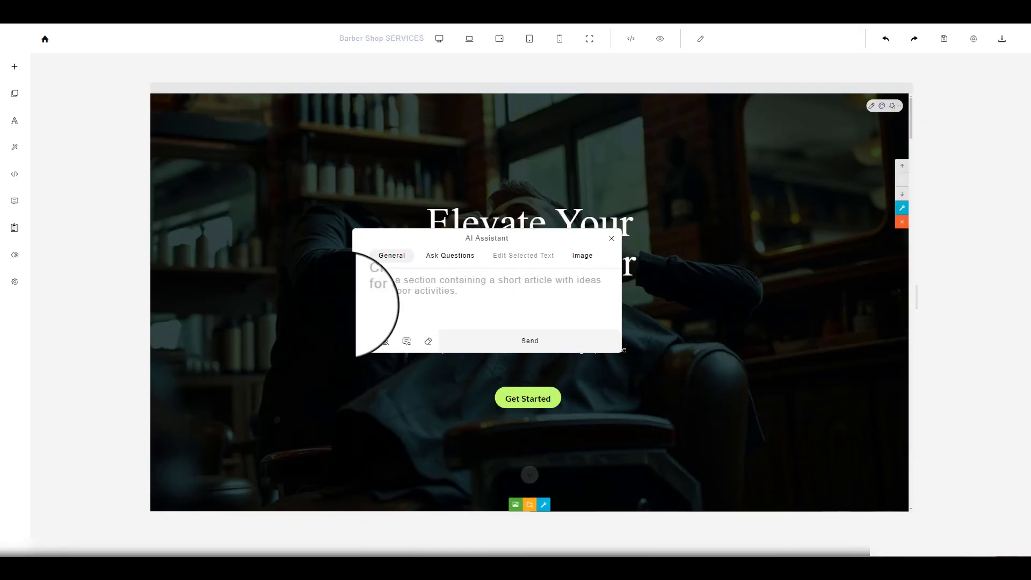
left_click_drag(438, 235, 847, 434)
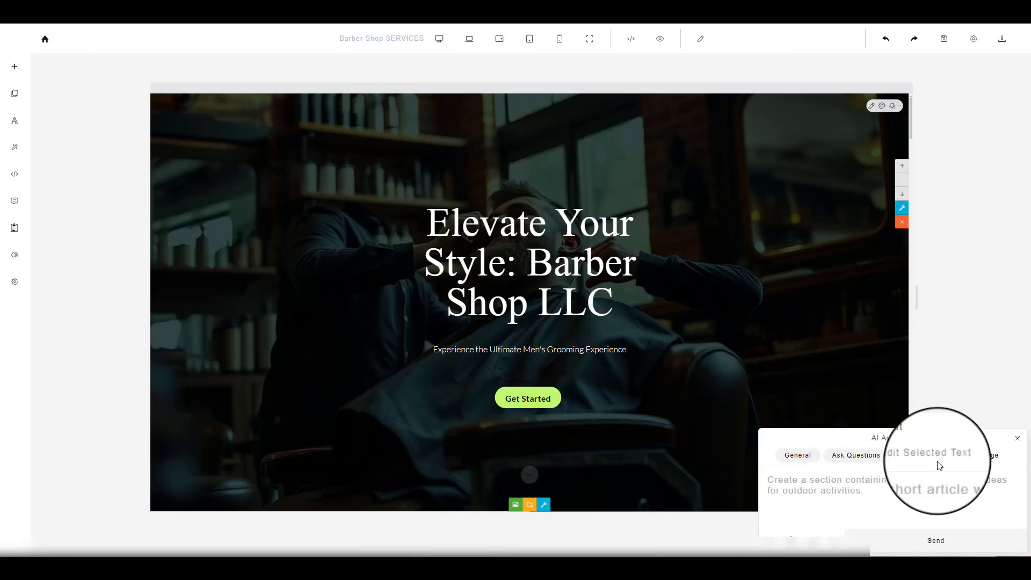
left_click(1018, 439)
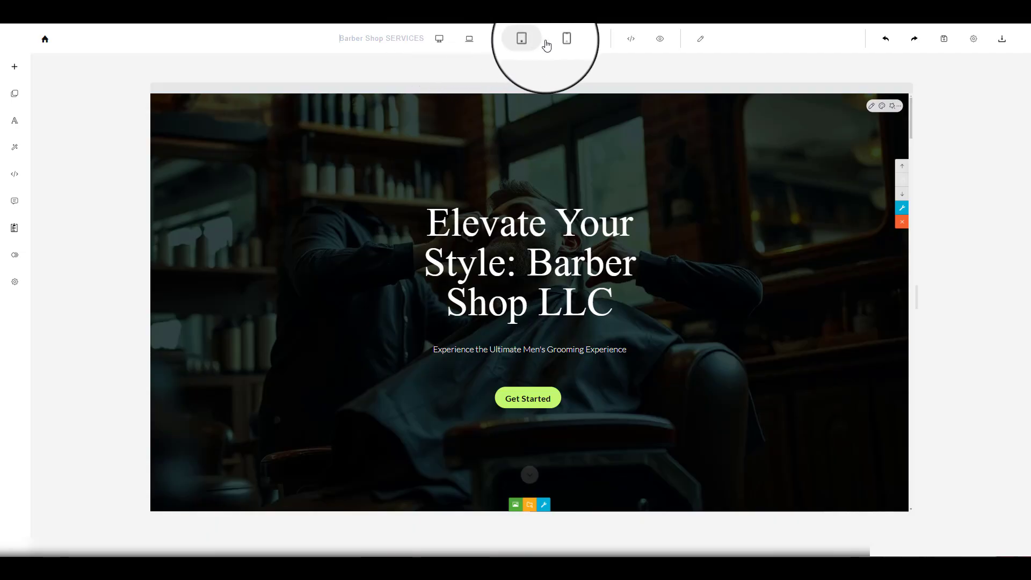
Step: Compare the page layout in the laptop, tablet, mobile, desktop and full-width views and return to the desktop view
left_click(469, 45)
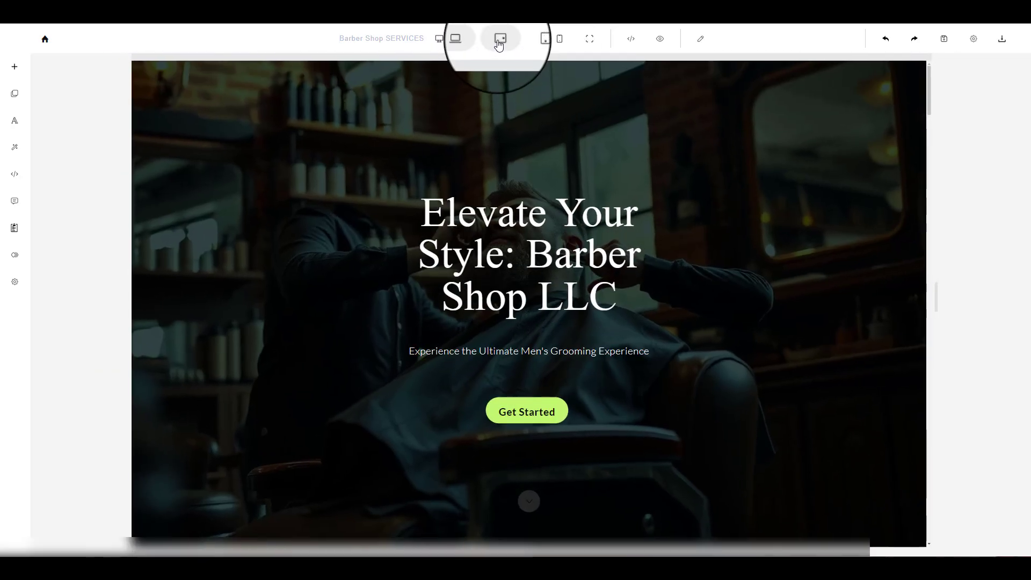
left_click(499, 44)
left_click(530, 42)
left_click(559, 40)
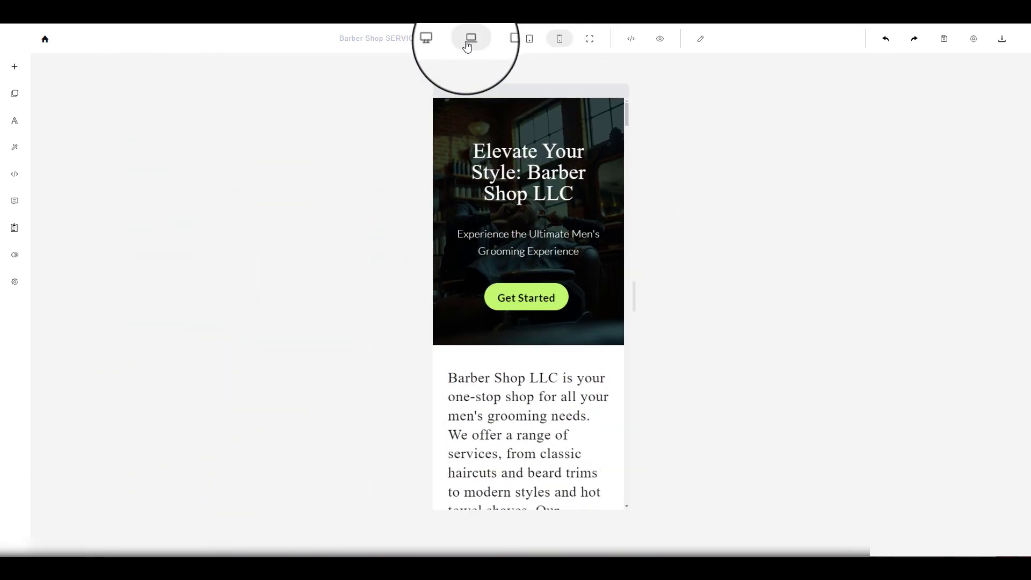
left_click(438, 42)
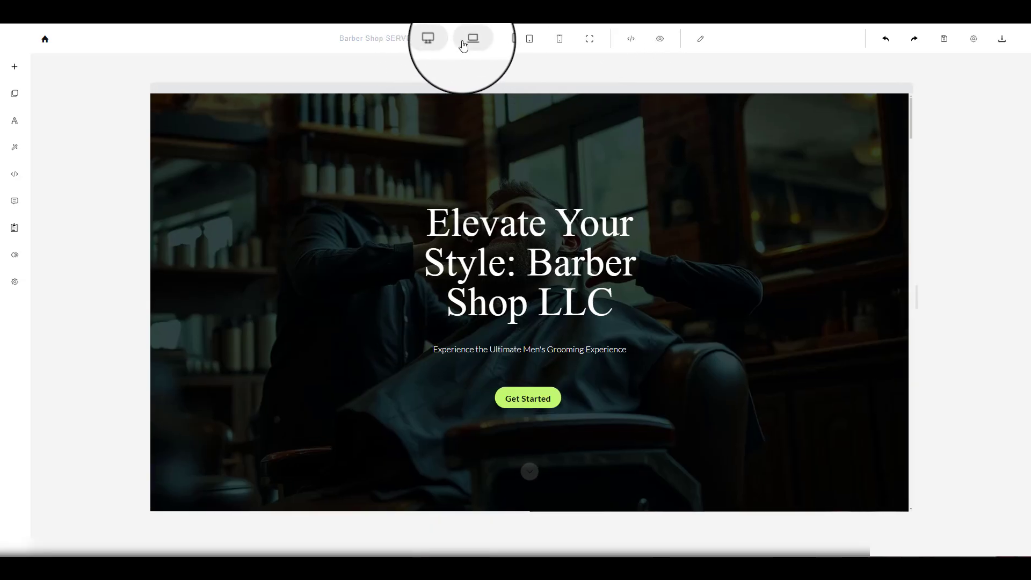
left_click(589, 39)
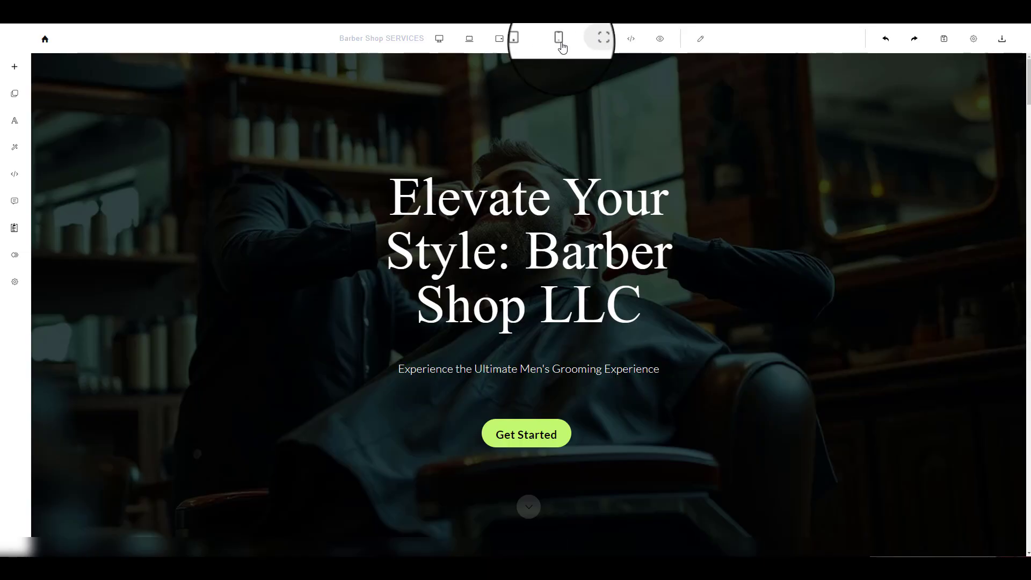
left_click(439, 43)
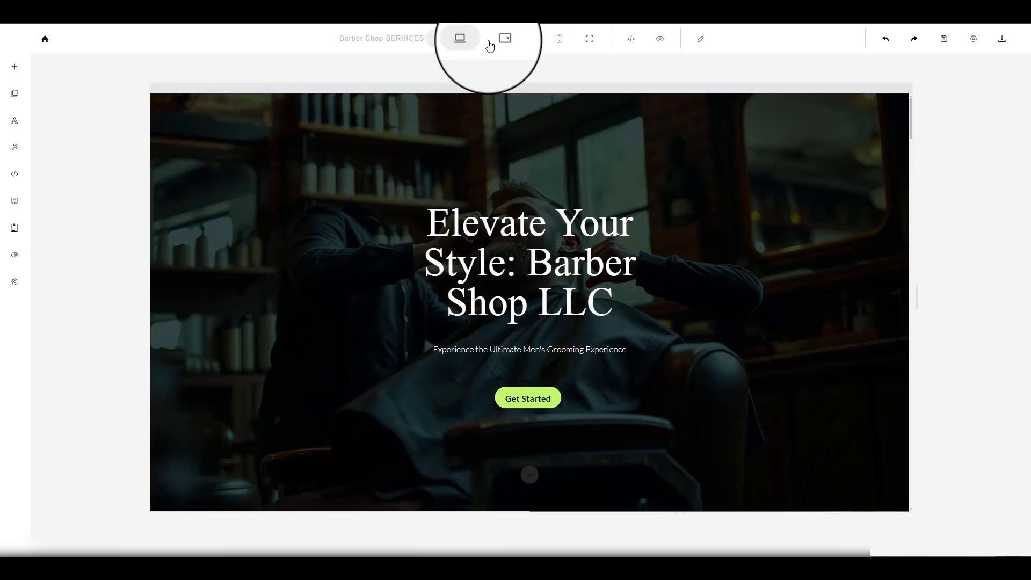
Step: View the page's HTML code window and cancel it without making changes
left_click(631, 38)
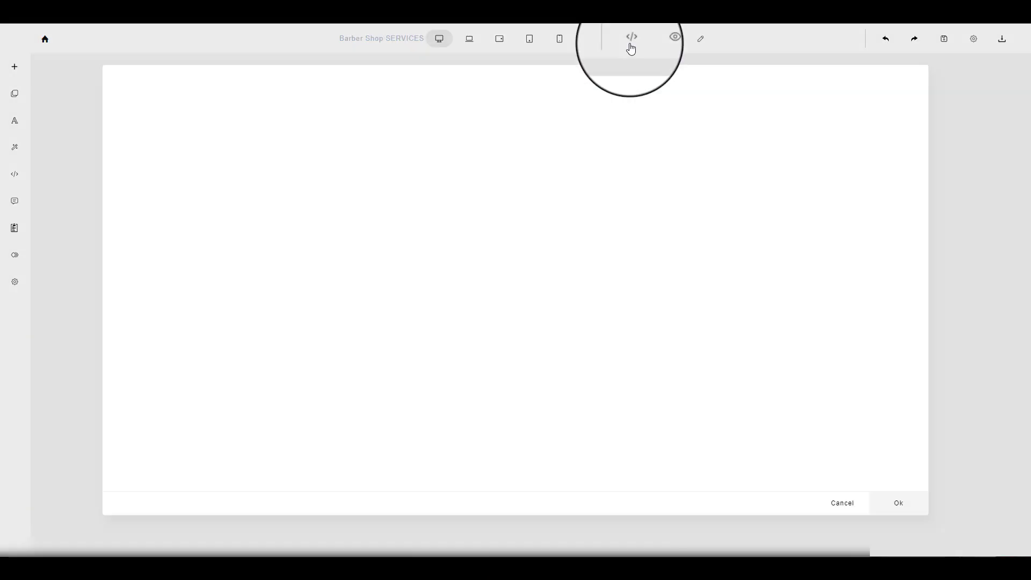
mouse_move(928, 90)
left_mouse_down()
mouse_move(915, 341)
mouse_move(924, 81)
left_mouse_up()
left_click(842, 502)
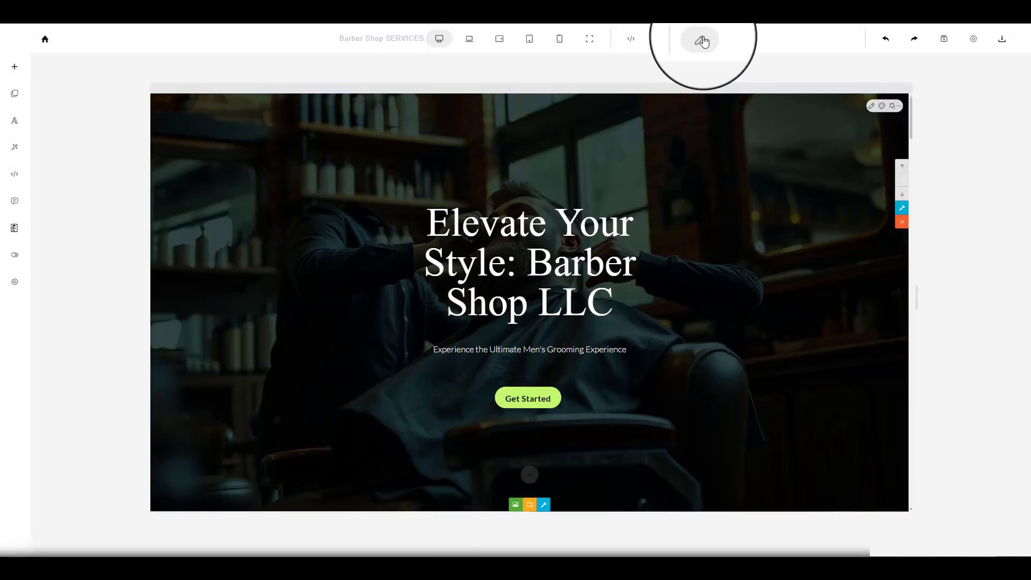
Step: Preview the Barber Shop page down to the Beard Grooming and Styling section and return to the editor
left_click(701, 42)
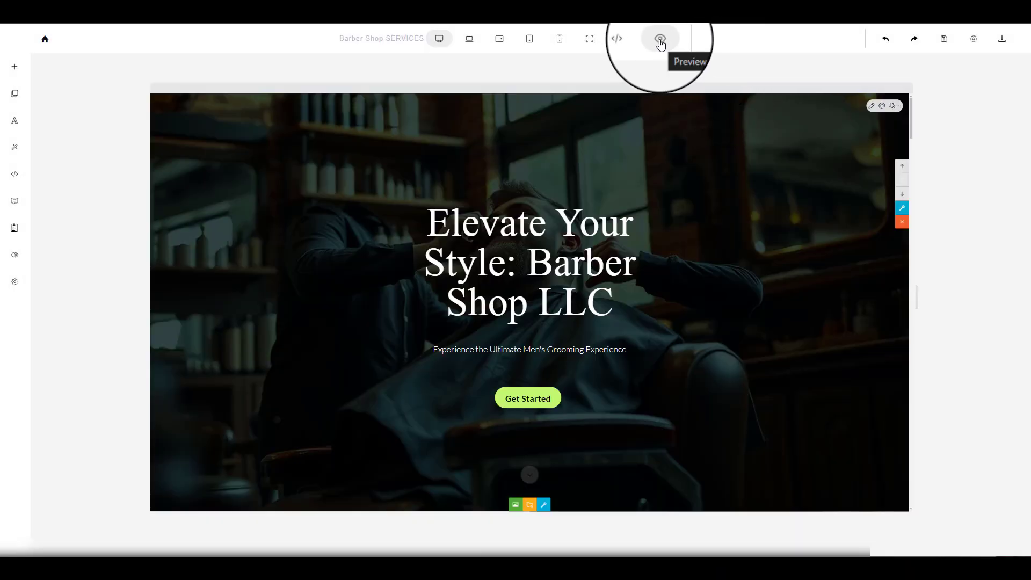
left_click(660, 41)
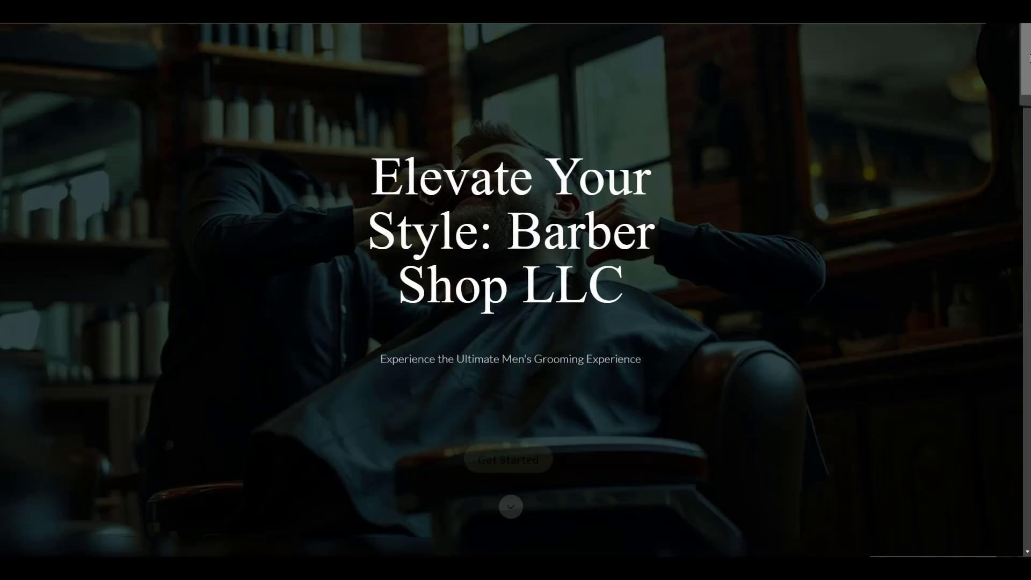
left_click_drag(1029, 58, 1022, 311)
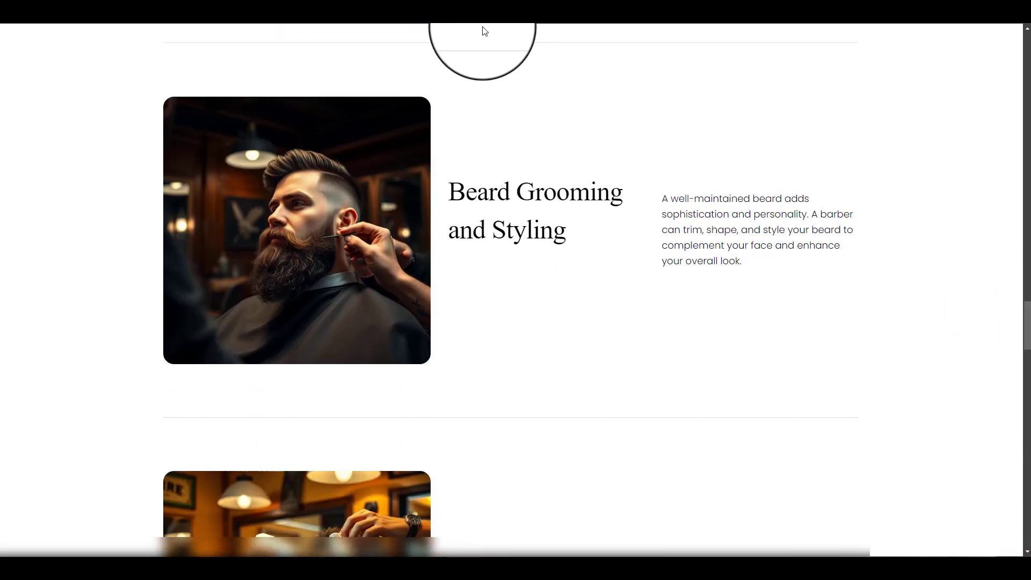
left_click(266, 1)
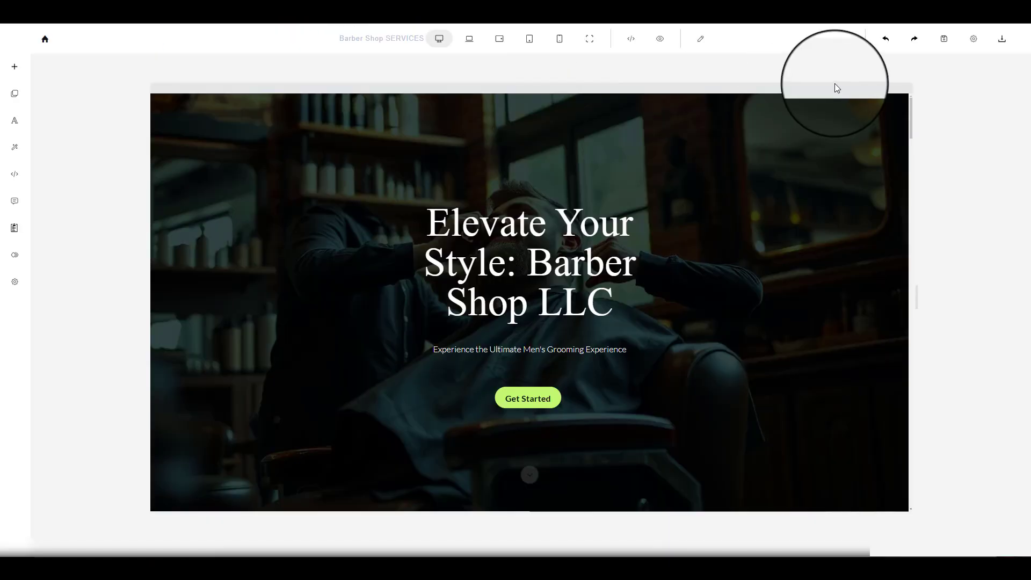
Step: Show the element style settings and check the options for the main heading, introduction paragraph, armchair image box and Get Started area
left_click(701, 40)
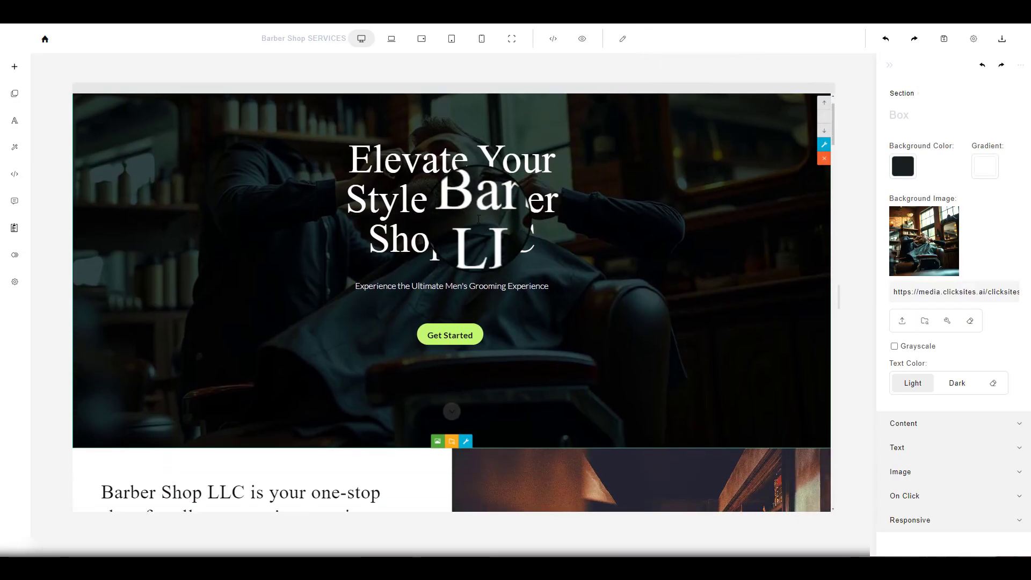
left_click(478, 219)
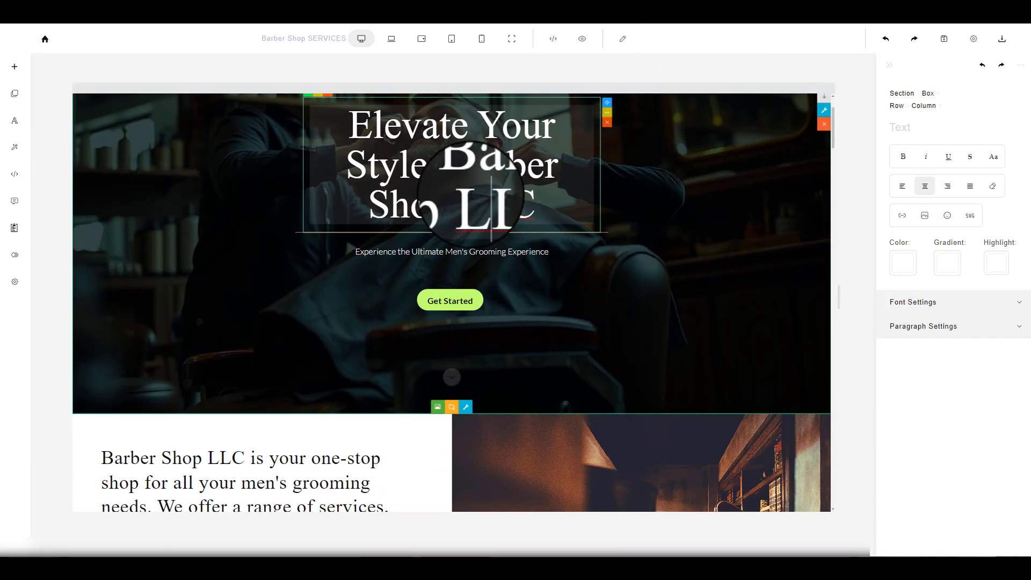
scroll(451, 215, "down", 4)
left_click(347, 362)
scroll(598, 352, "down", 1)
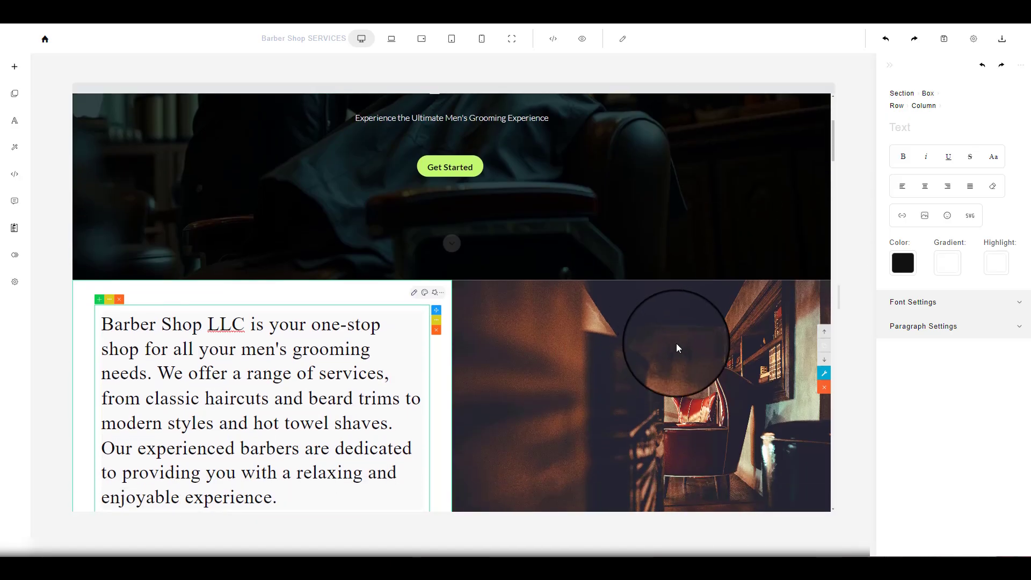
left_click(677, 345)
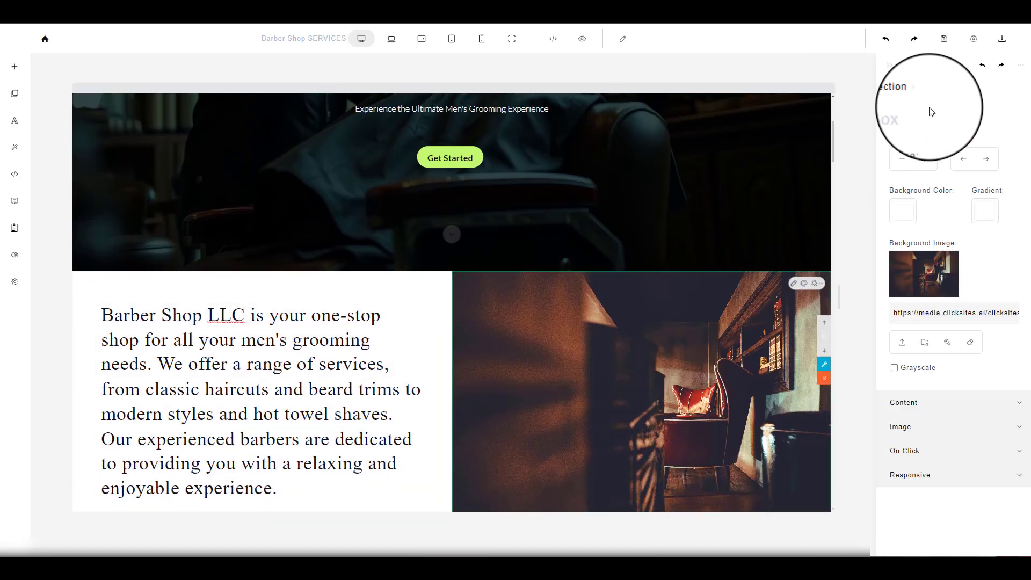
left_click(819, 202)
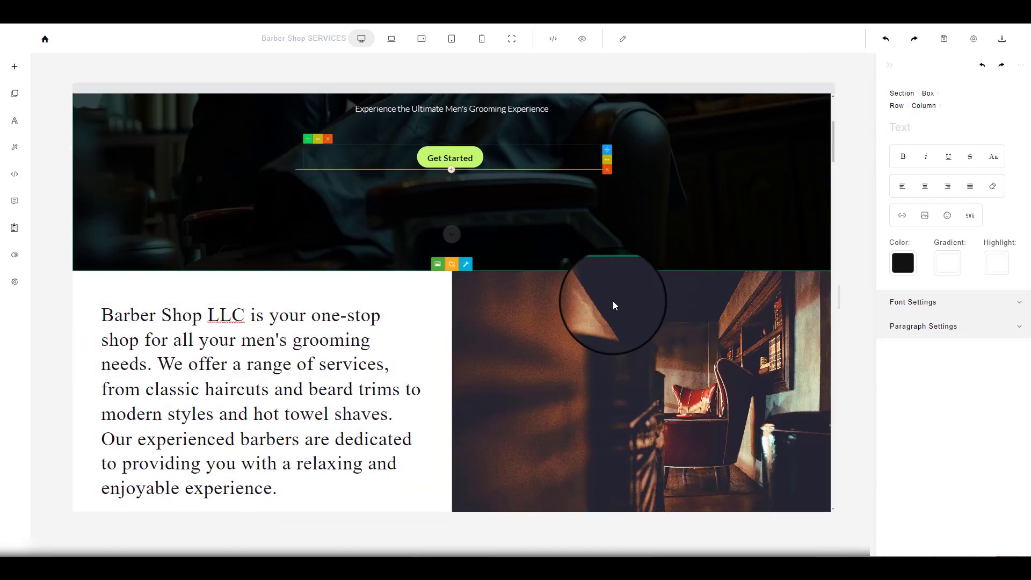
Step: Select the introduction paragraph about Barber Shop LLC, expand its font settings and check the available fonts
scroll(430, 397, "down", 4)
left_click(292, 267)
scroll(387, 405, "down", 3)
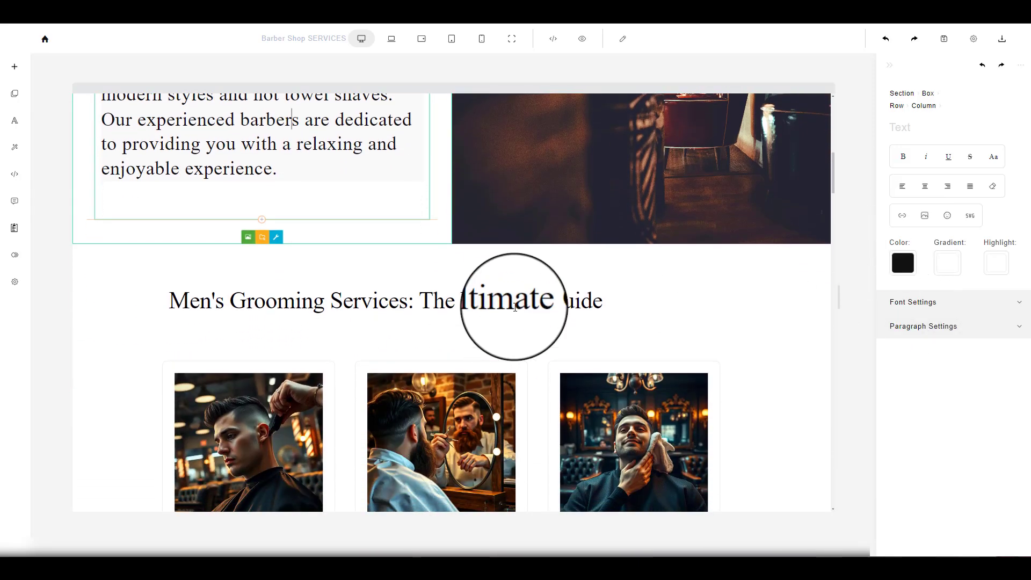
left_click(941, 302)
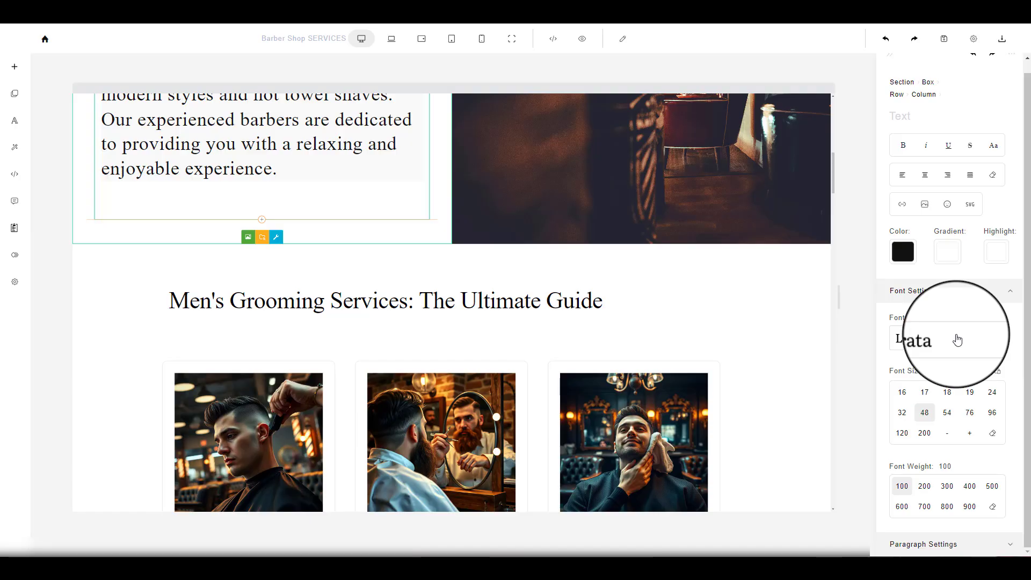
left_click(958, 340)
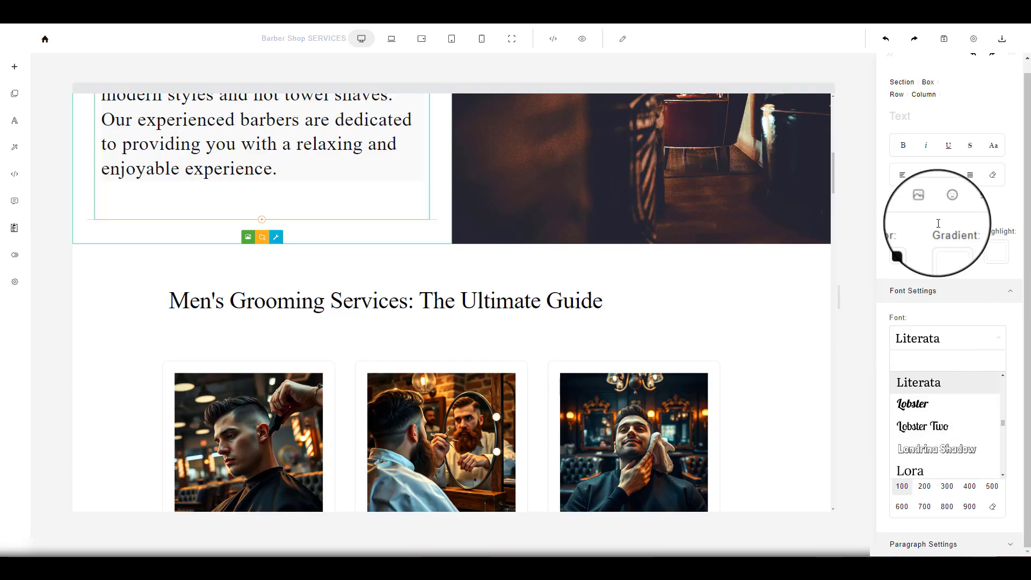
Step: Apply the preset cyan-to-blue gradient to the text of the introduction paragraph
left_click(949, 254)
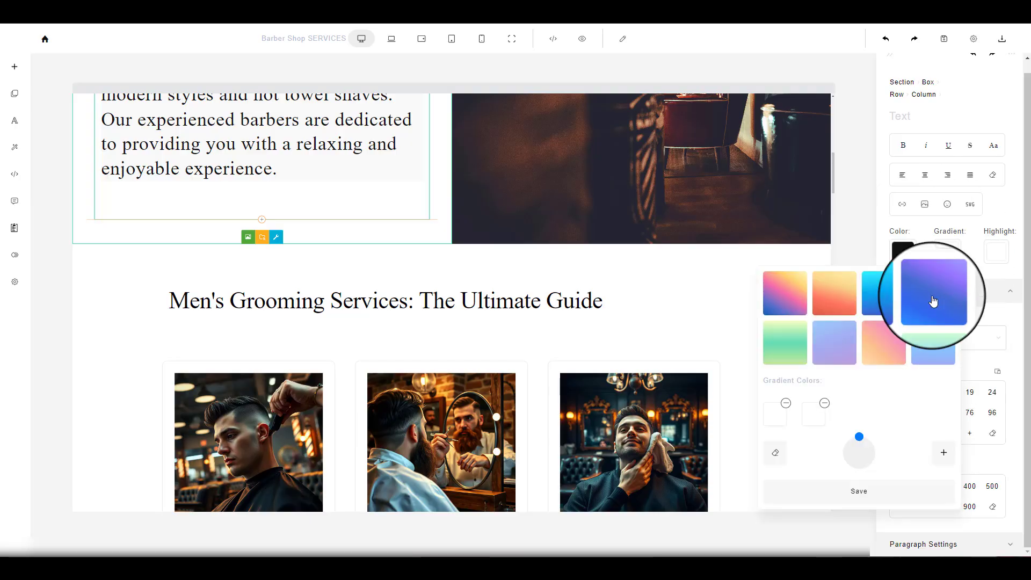
left_click(883, 293)
left_click(397, 208)
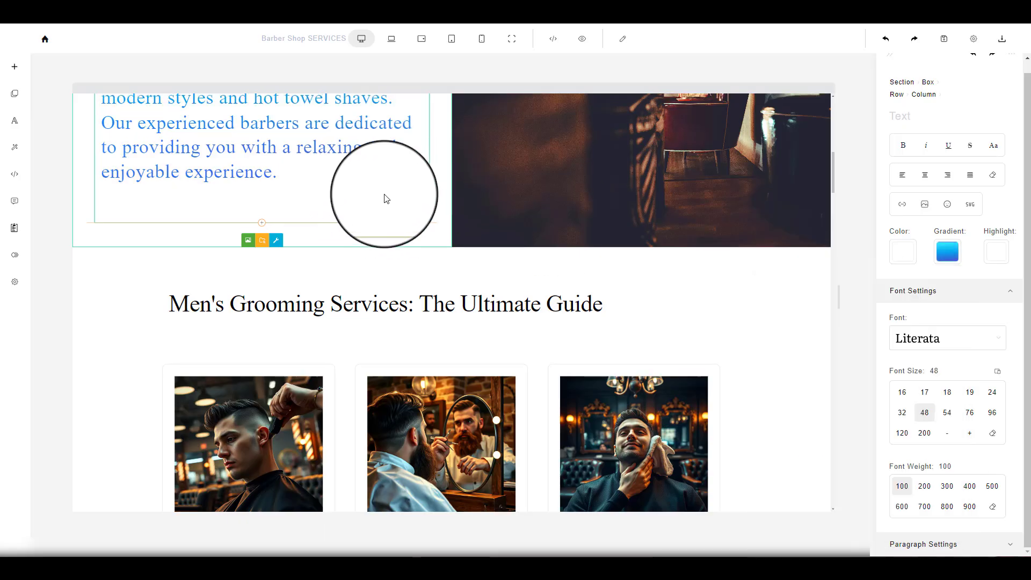
scroll(384, 195, "up", 5)
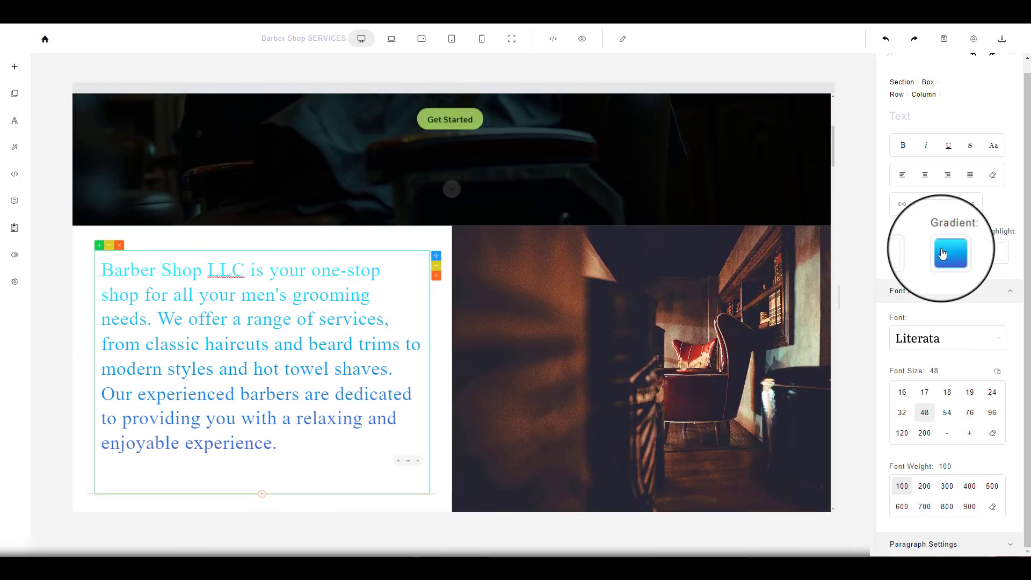
Step: Try other preset gradients on the introduction paragraph, including the yellow-green one, and clear the gradient from the text
left_click(948, 252)
left_click(933, 338)
left_click(884, 340)
left_click(877, 306)
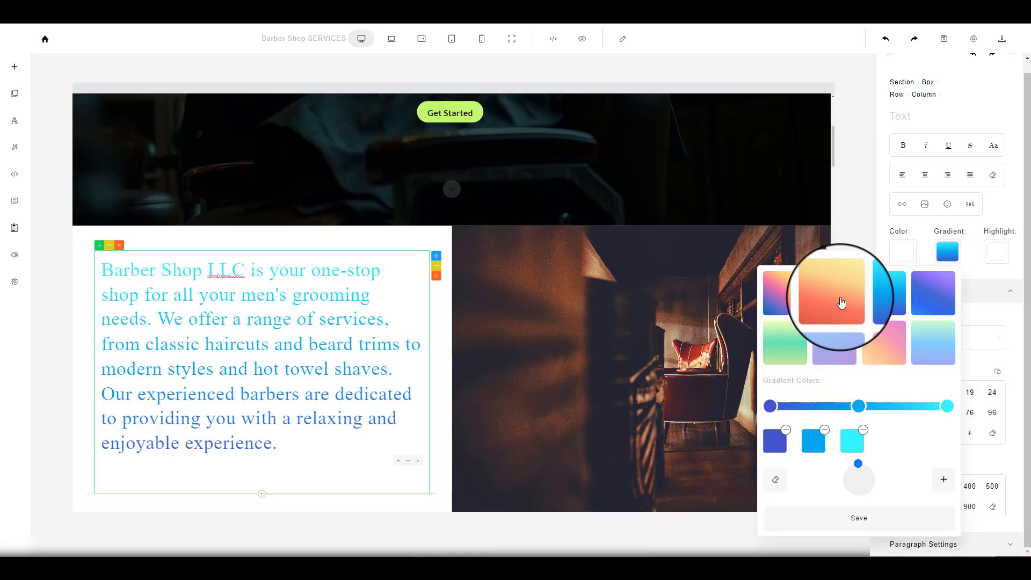
left_click(838, 297)
left_click(785, 343)
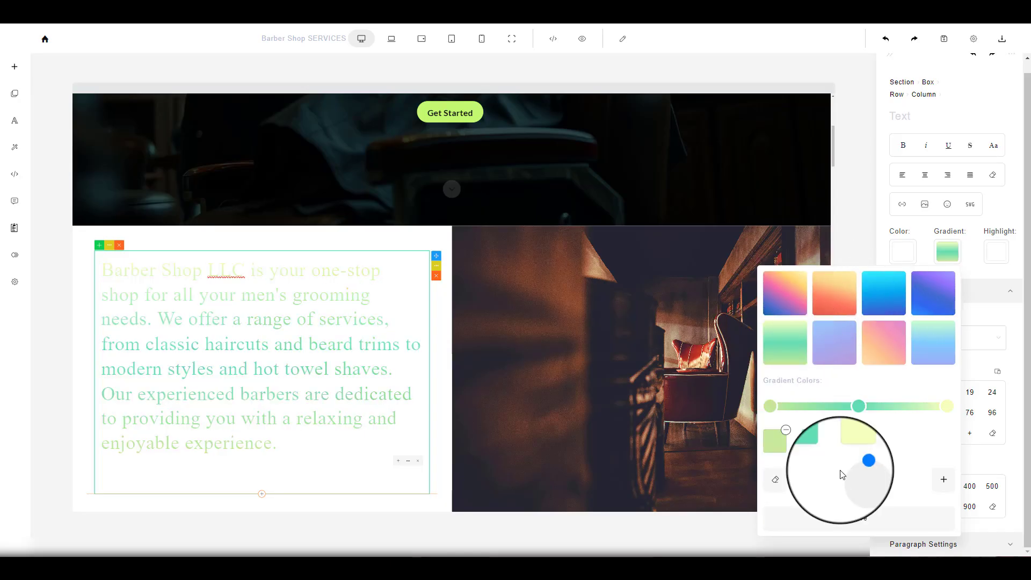
left_click(775, 480)
Step: Try several text colours on the introduction paragraph, ending with dark blue, rgba(40, 53, 147, 1)
left_click(904, 253)
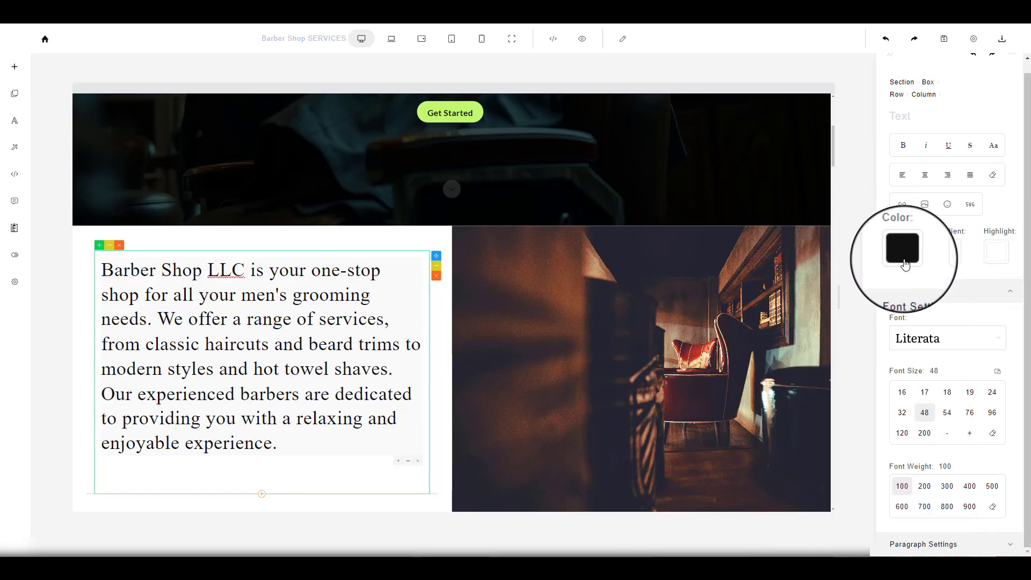
left_click(905, 257)
mouse_move(951, 294)
left_mouse_down()
mouse_move(1003, 291)
mouse_move(977, 312)
mouse_move(966, 307)
left_mouse_up()
left_click(970, 371)
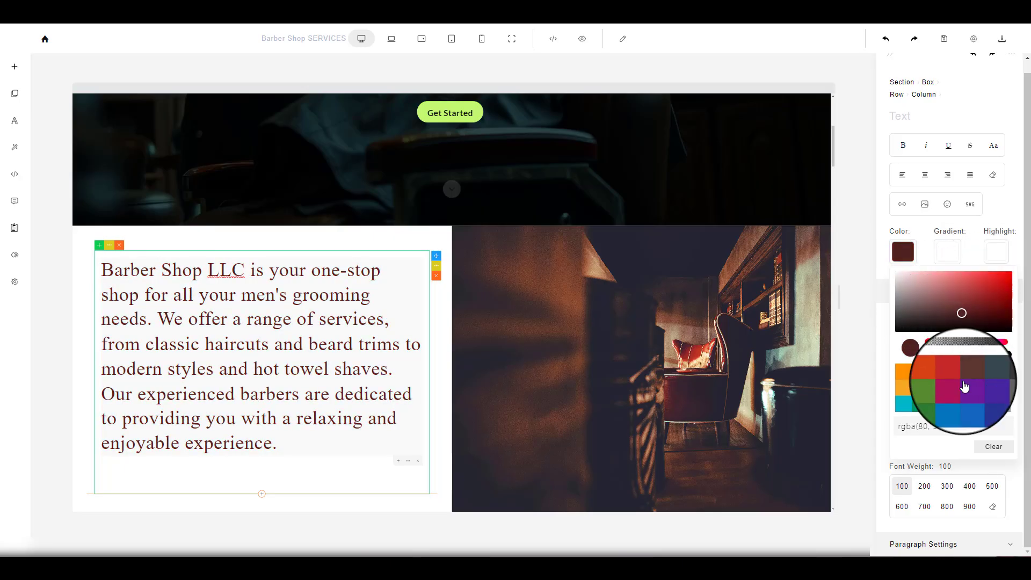
left_click(954, 388)
left_click(936, 387)
left_click(905, 388)
left_click(978, 404)
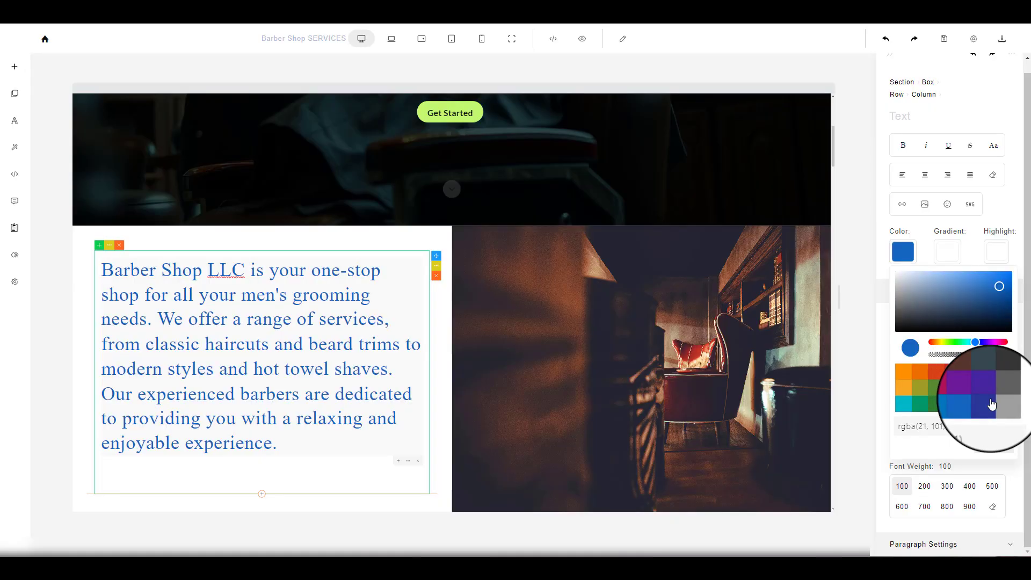
left_click_drag(953, 426, 884, 428)
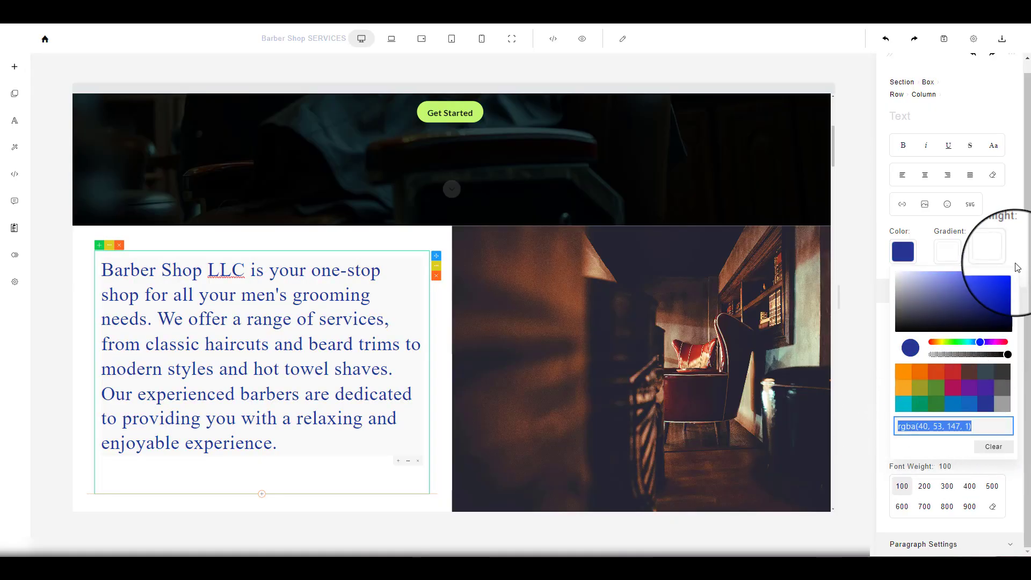
Step: Try several highlight colours behind the introduction paragraph, including purple, and set the highlight to the palette's dark blue
left_click(997, 251)
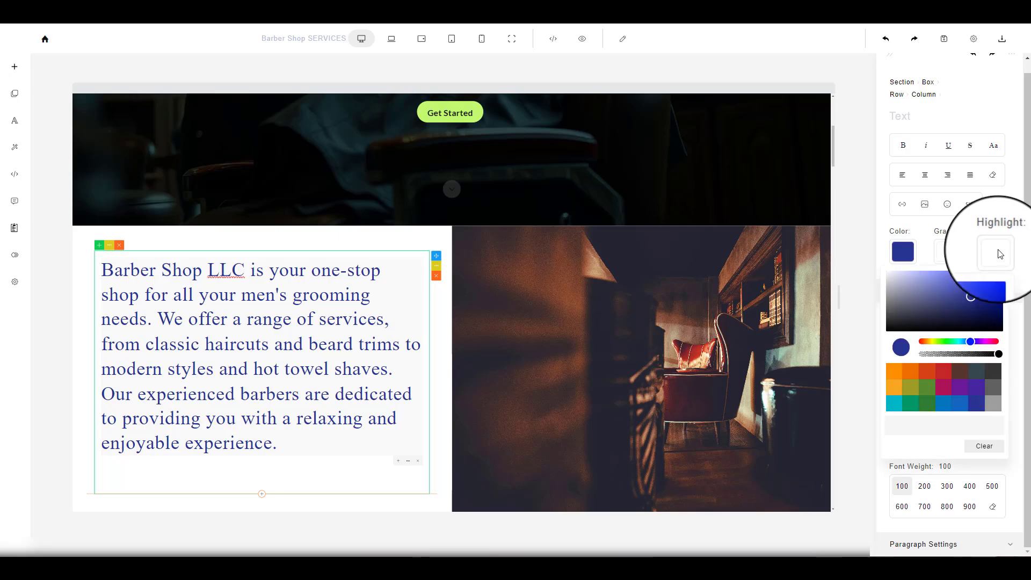
left_click(897, 389)
left_click(897, 370)
left_click(928, 384)
left_click(961, 388)
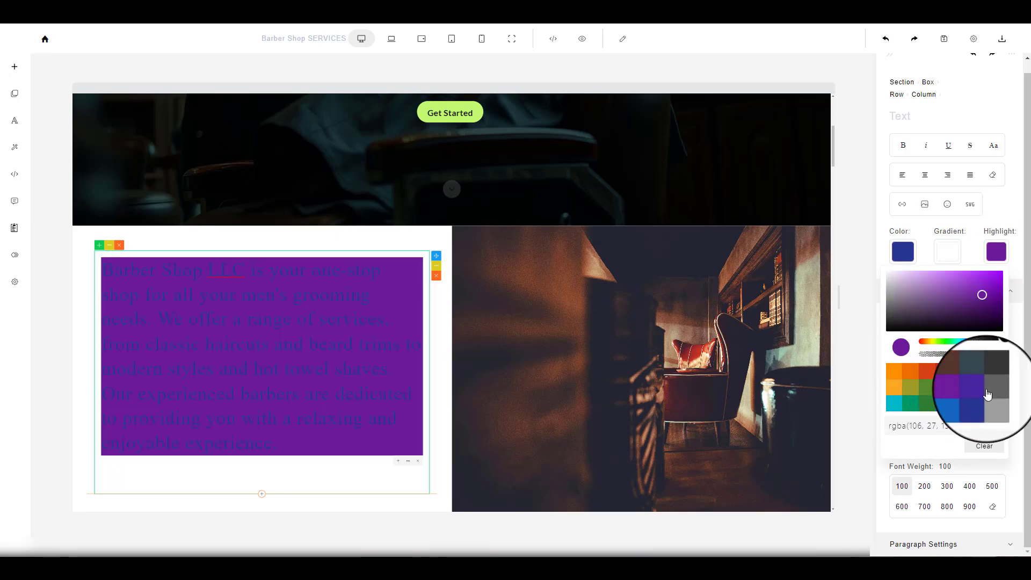
left_click(988, 389)
left_click(965, 392)
left_click(977, 412)
Step: Set the introduction paragraph's text colour to white, rgba(255, 255, 255, 1), and close the element style settings
left_click(904, 252)
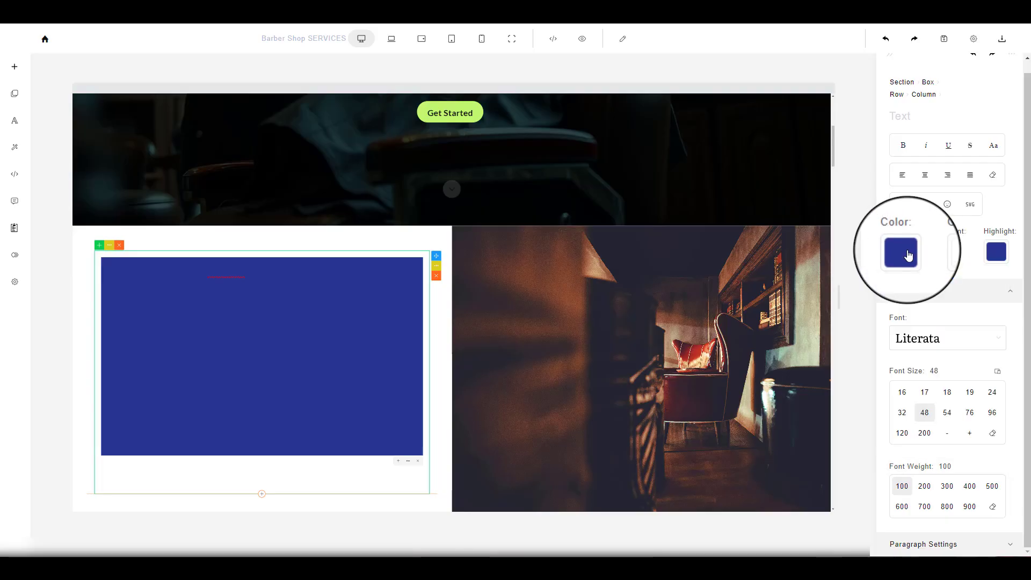
left_click(905, 255)
left_click(887, 269)
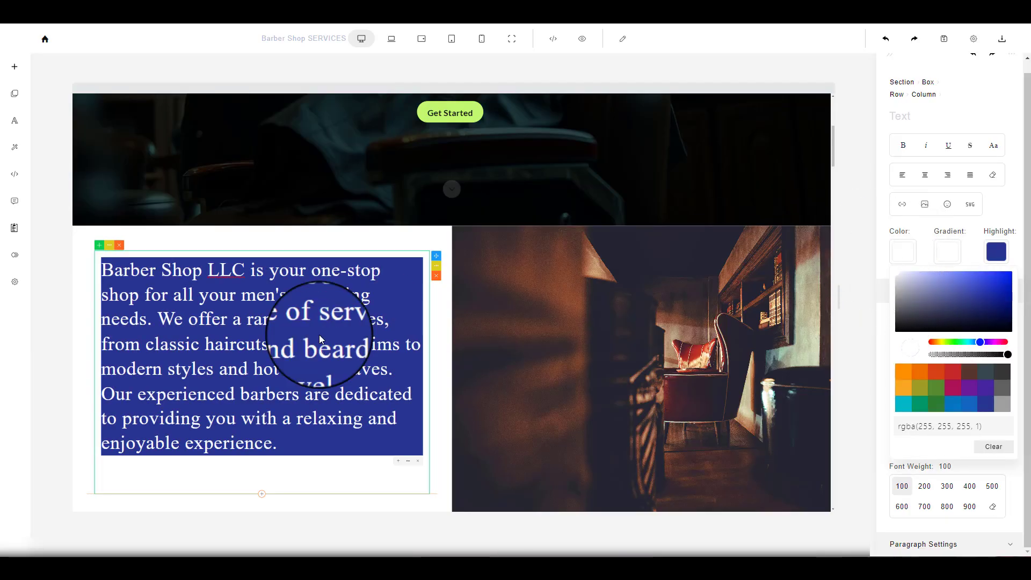
left_click(449, 295)
scroll(424, 288, "down", 2)
scroll(424, 288, "down", 4)
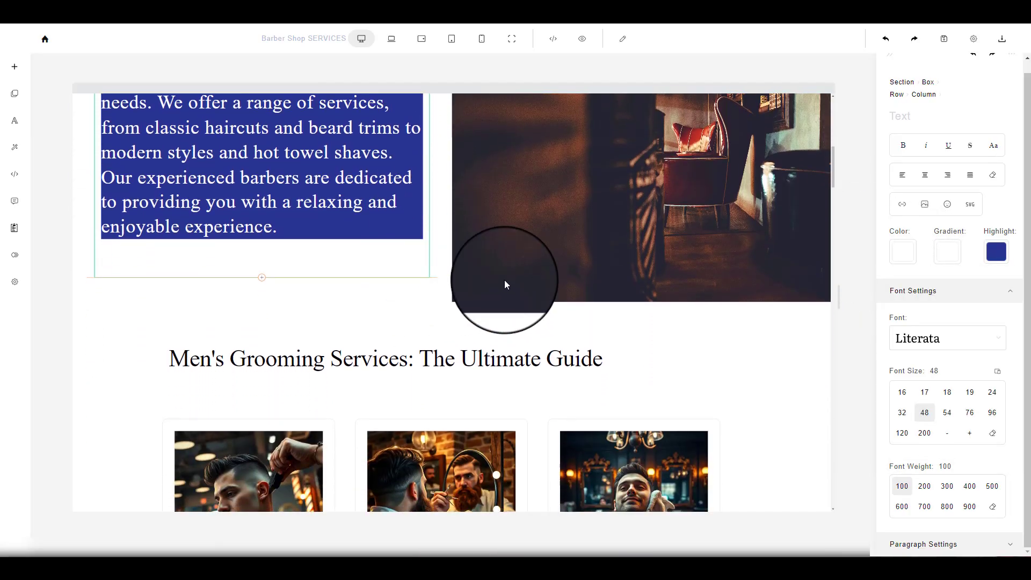
left_click(891, 58)
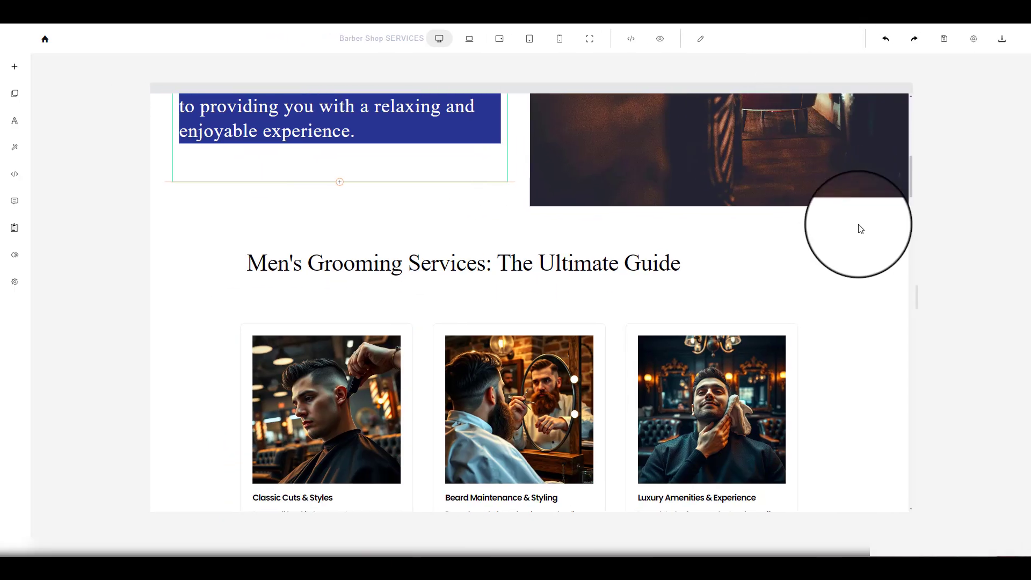
scroll(861, 238, "up", 10)
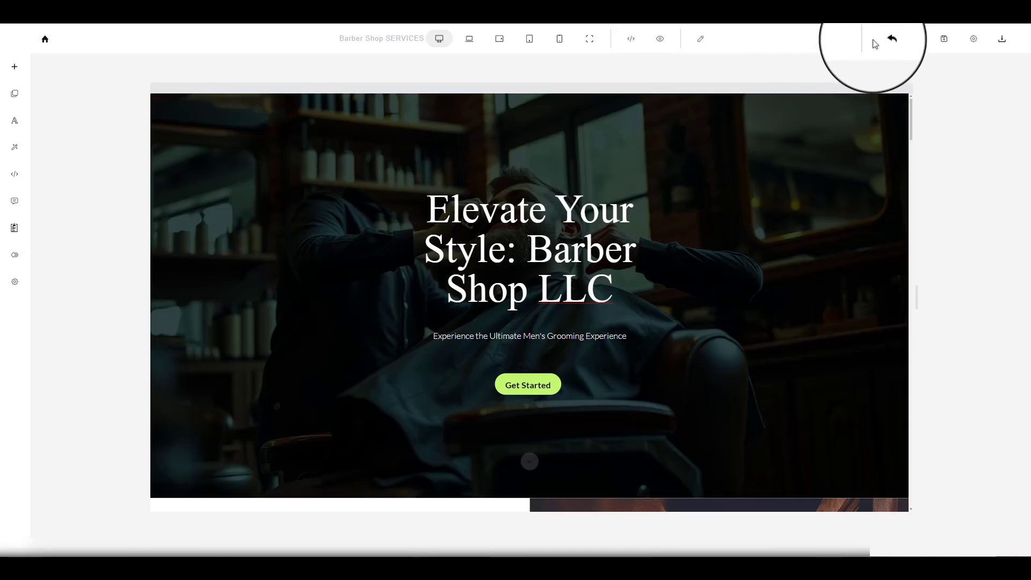
Step: Open the page settings and check the page info, SEO data, robot settings and favicon options
left_click(975, 43)
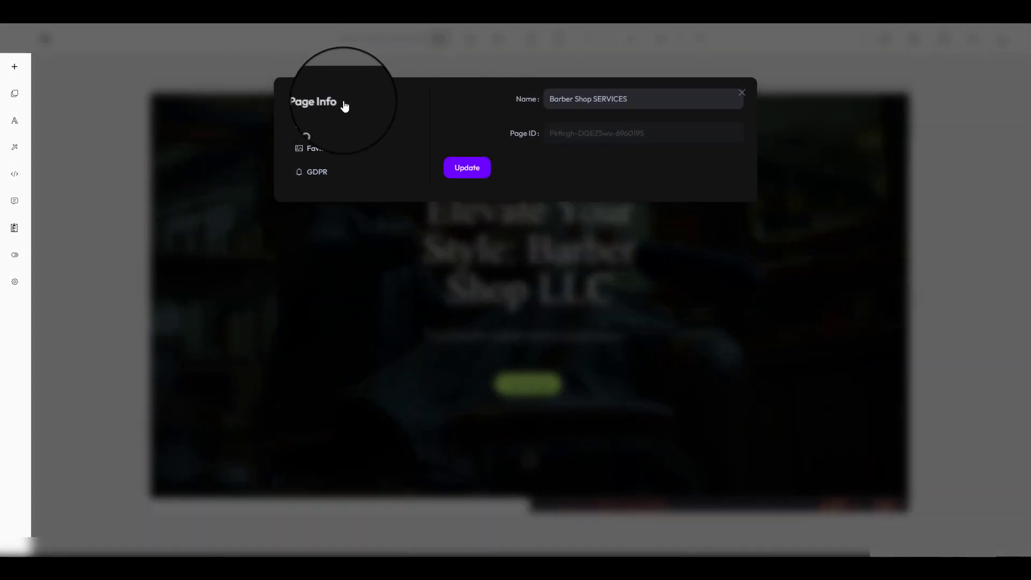
left_click(313, 129)
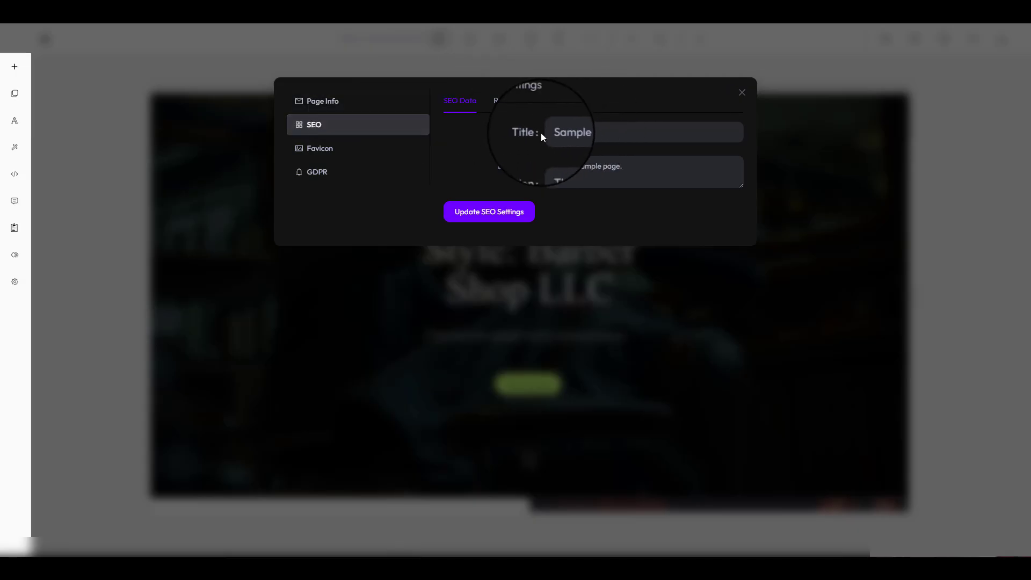
left_click(508, 103)
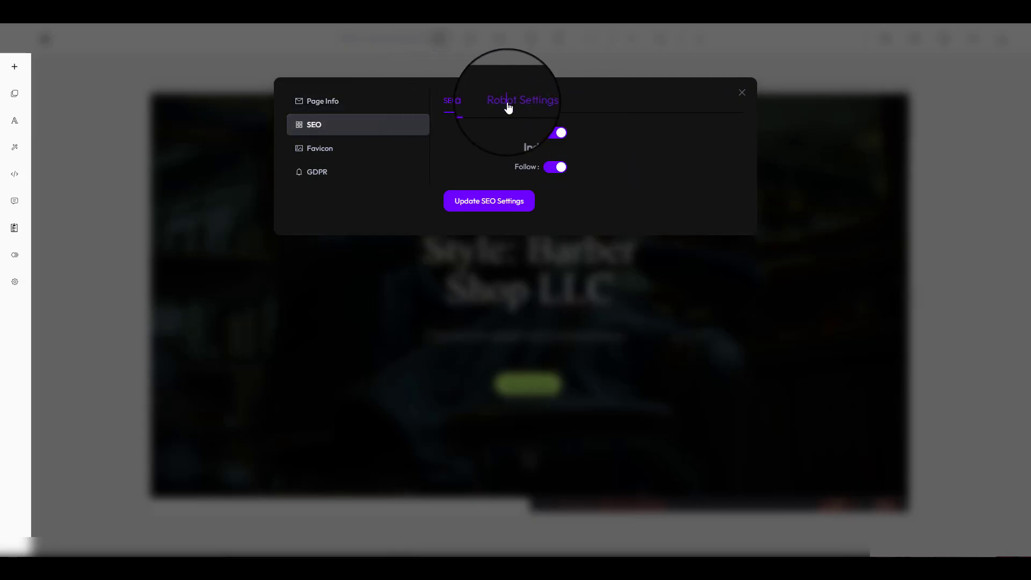
left_click(456, 107)
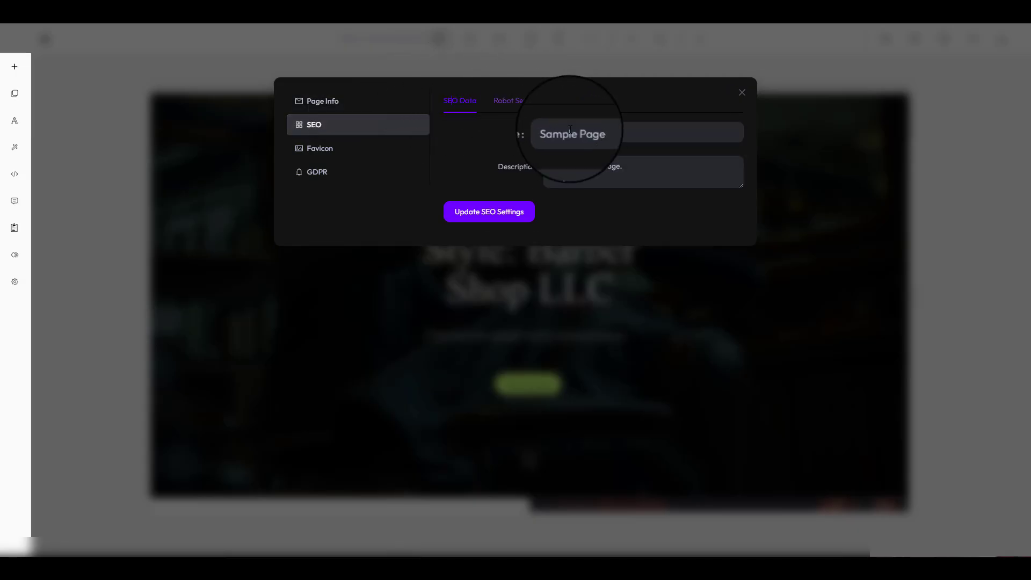
left_click(336, 157)
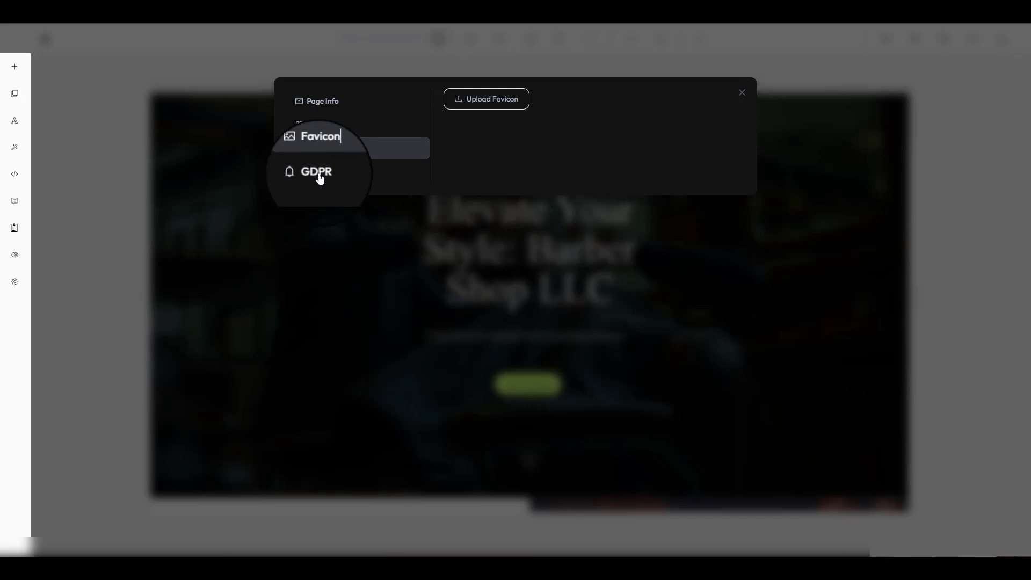
Step: Switch on the GDPR notice in the page settings and close the dialog without updating
left_click(357, 171)
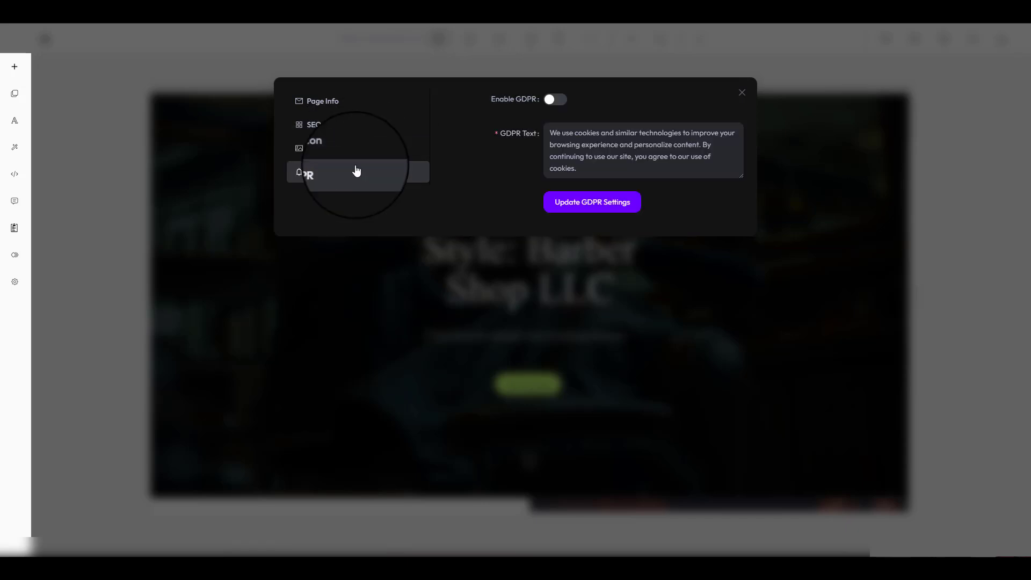
left_click(559, 102)
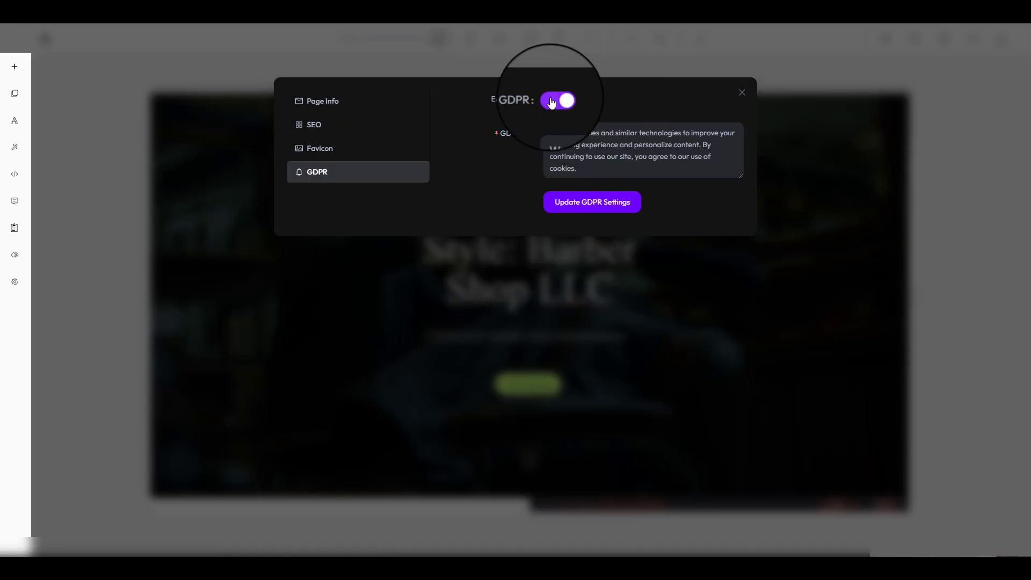
left_click(740, 94)
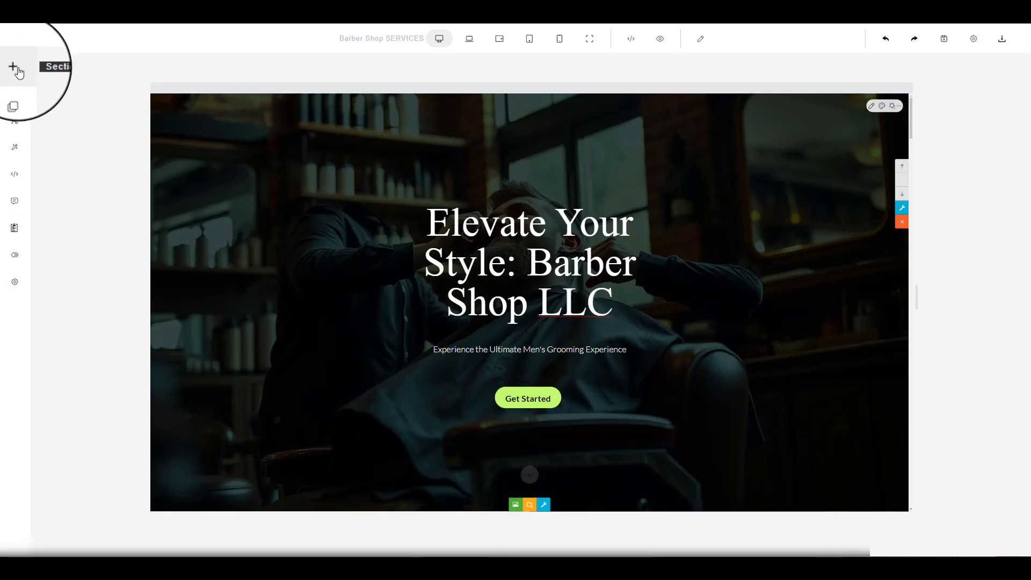
Step: Browse the ready-made section templates in the Basic, Header, Slider, Article and Photos categories
left_click(13, 67)
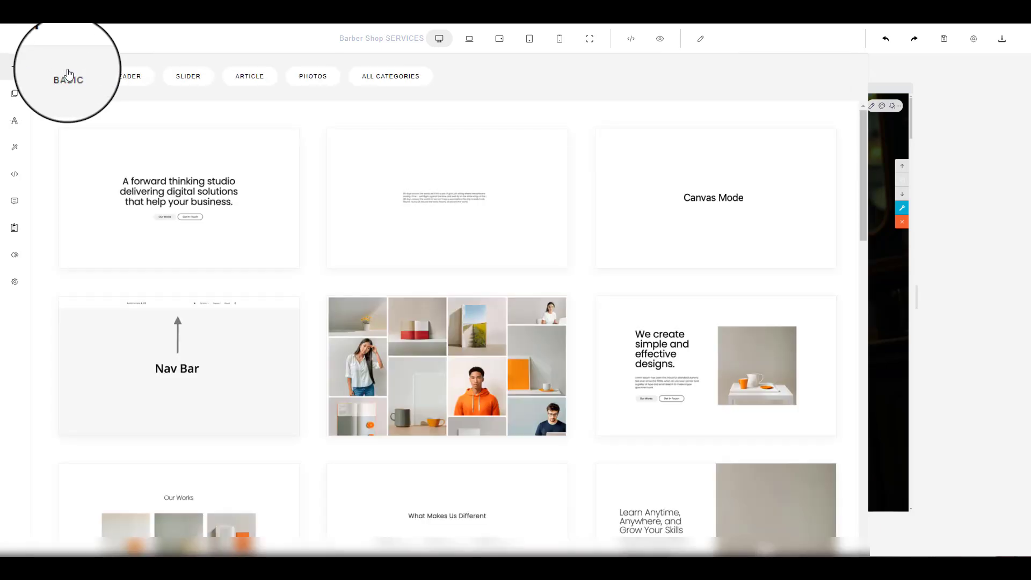
scroll(468, 226, "down", 10)
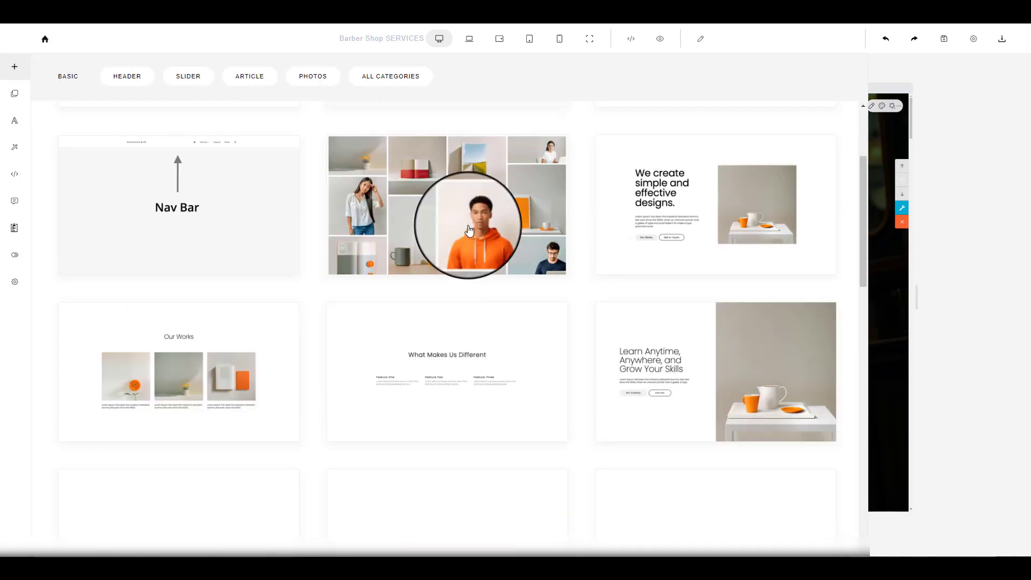
scroll(470, 222, "up", 10)
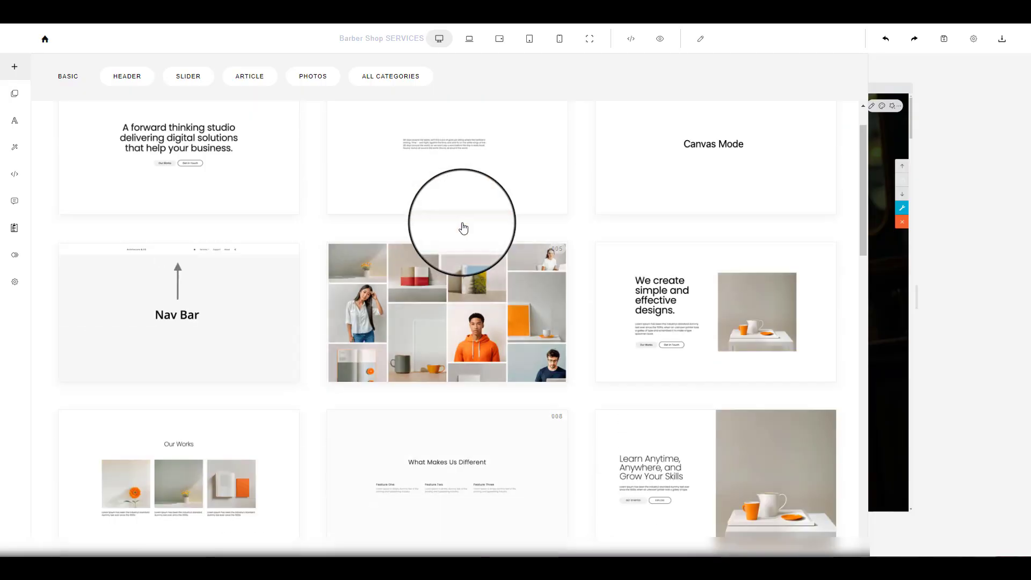
left_click(127, 76)
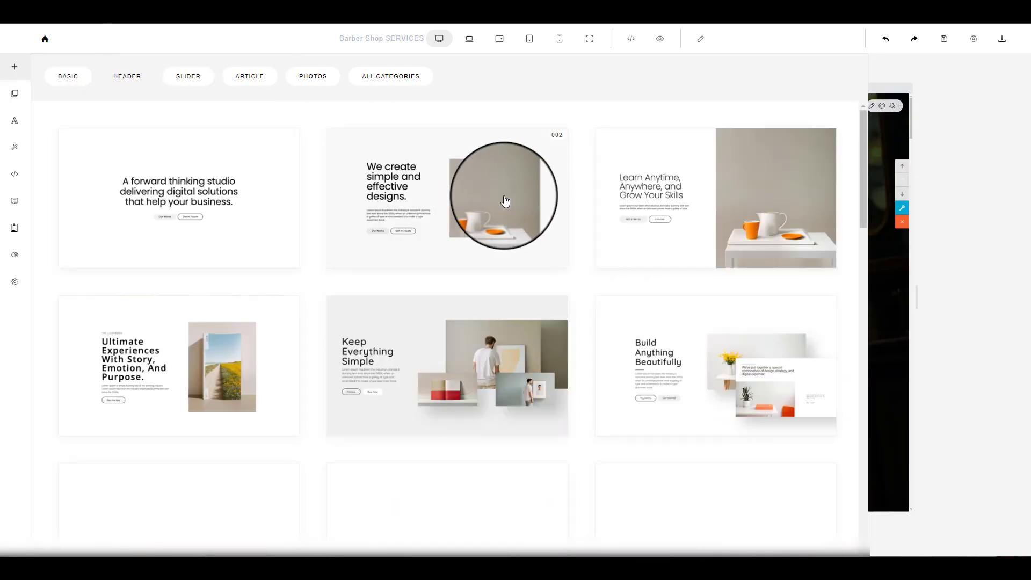
scroll(515, 202, "down", 10)
scroll(516, 202, "down", 3)
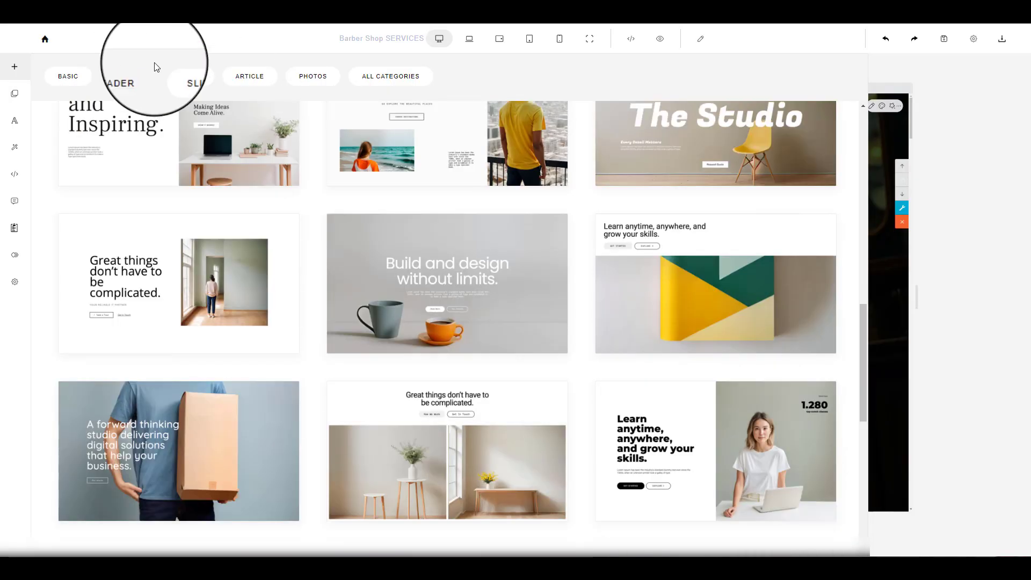
left_click(183, 75)
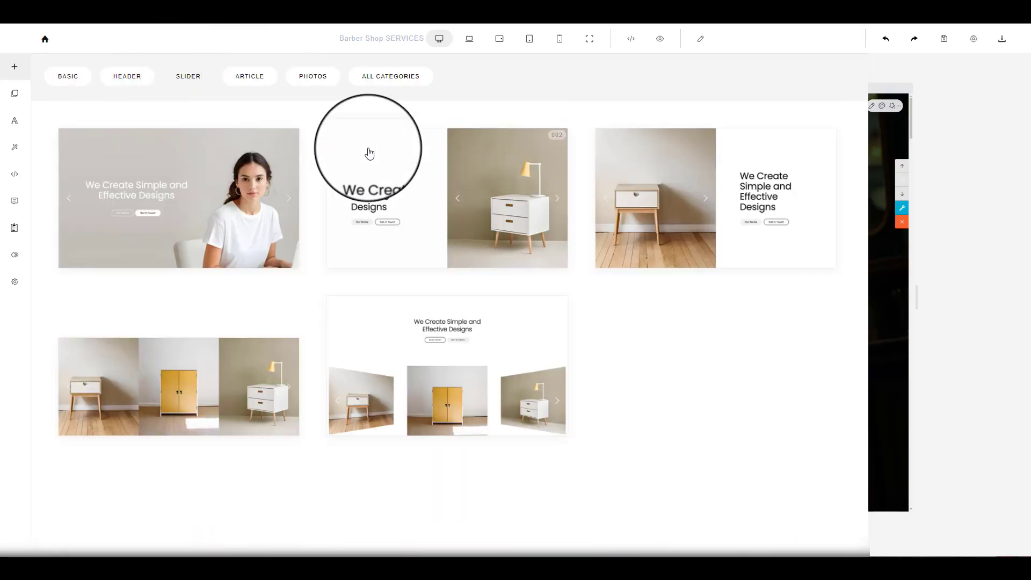
left_click(253, 79)
scroll(363, 143, "down", 2)
scroll(363, 140, "down", 6)
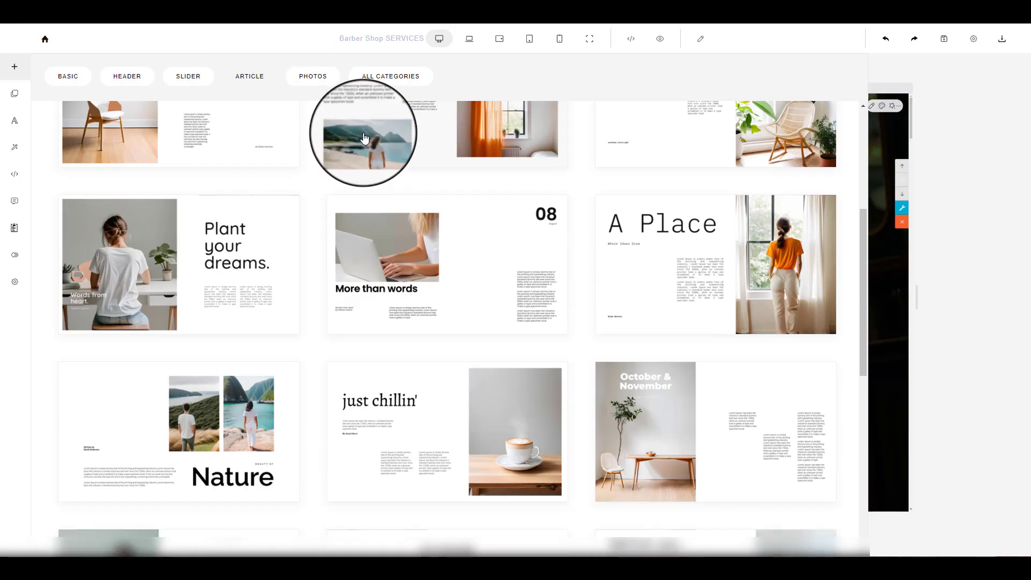
left_click(313, 76)
scroll(349, 121, "down", 8)
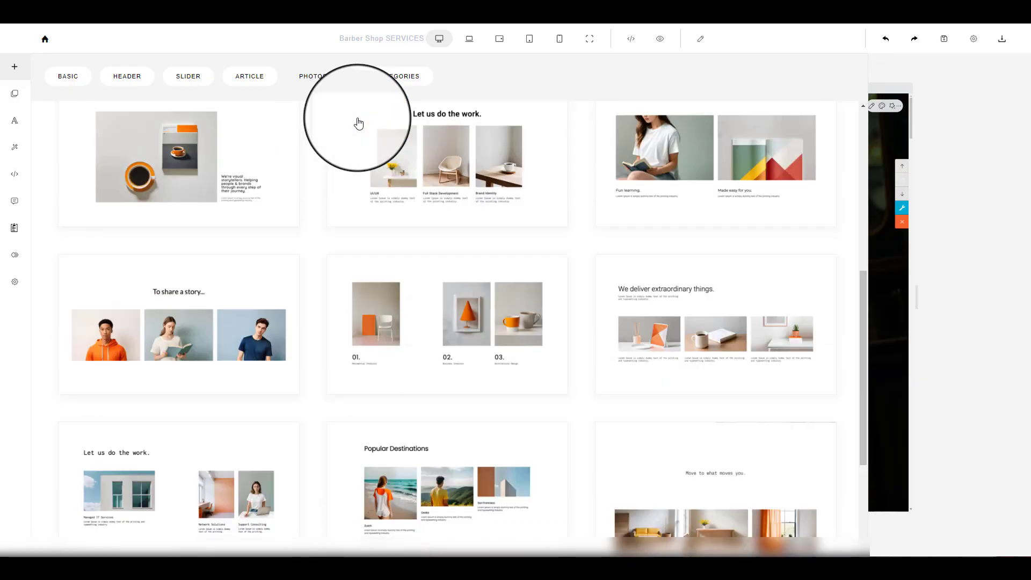
Step: List all section template categories and examine the Pricing and Shop templates
left_click(382, 77)
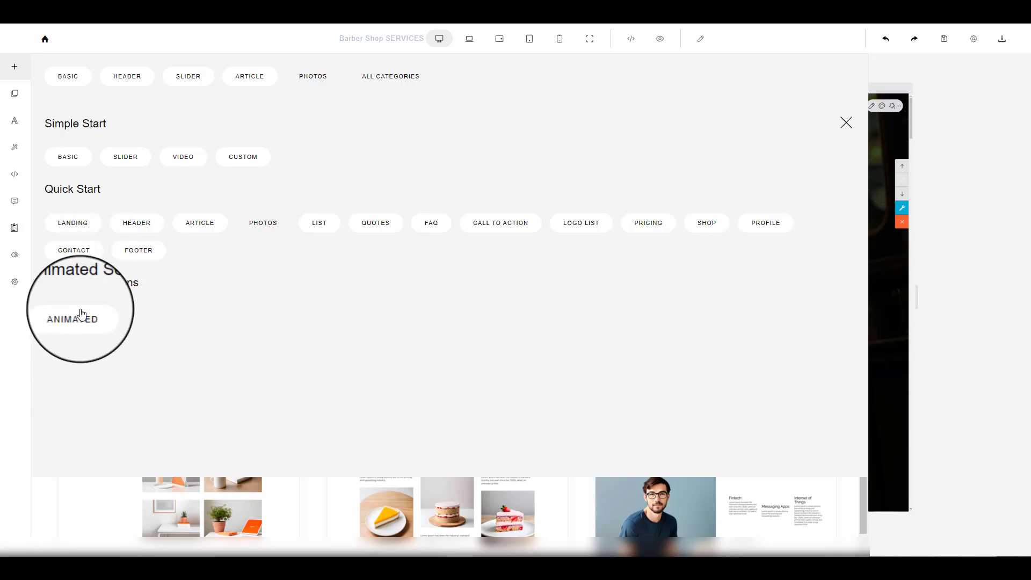
left_click(652, 225)
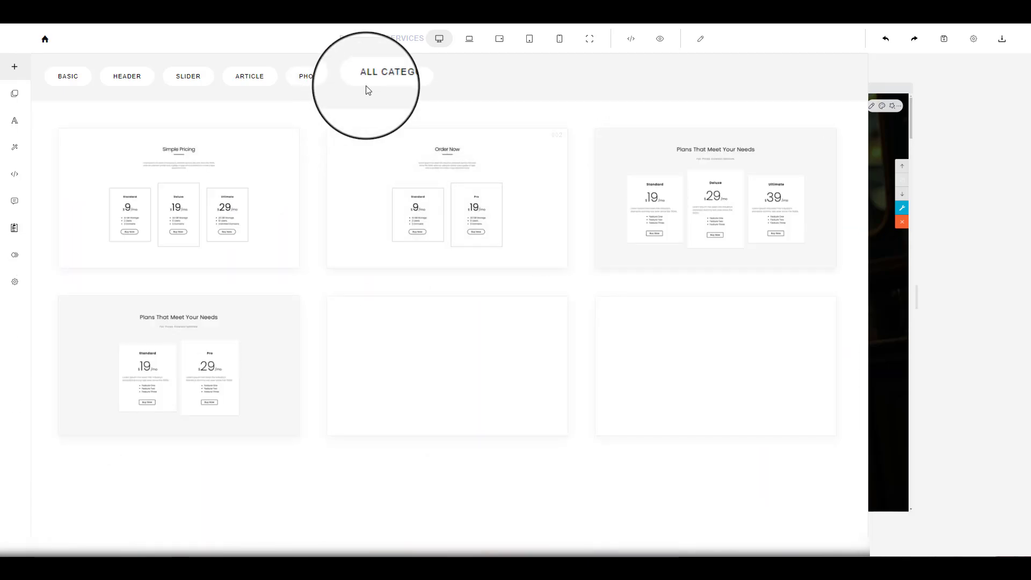
mouse_move(382, 78)
left_click(701, 224)
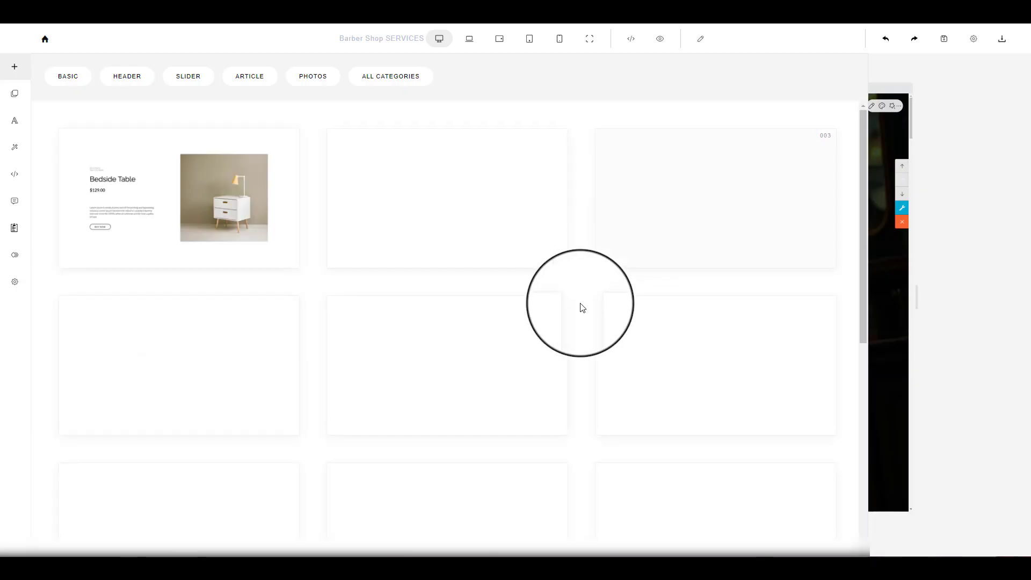
left_click_drag(865, 245, 858, 139)
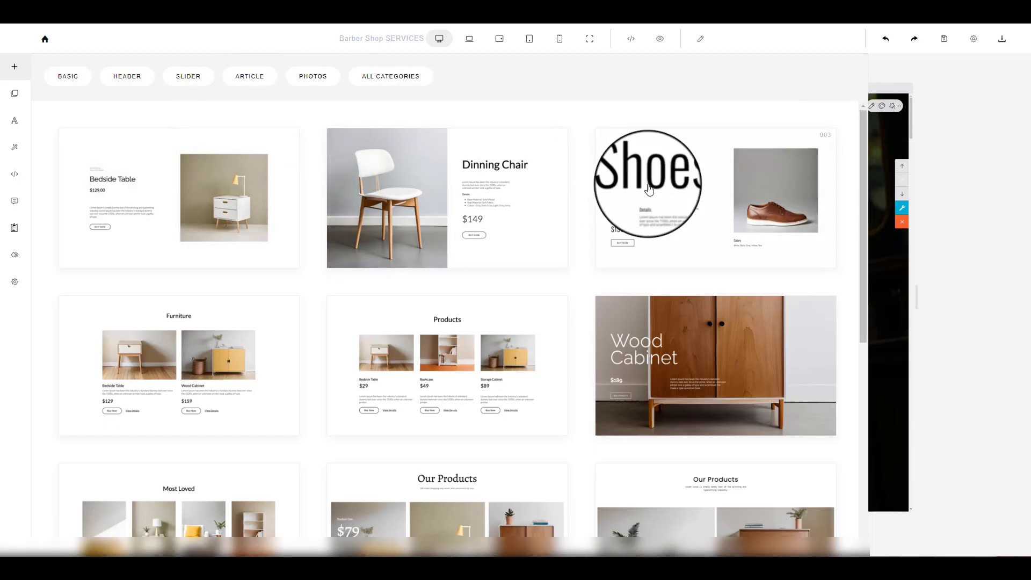
scroll(571, 353, "down", 3)
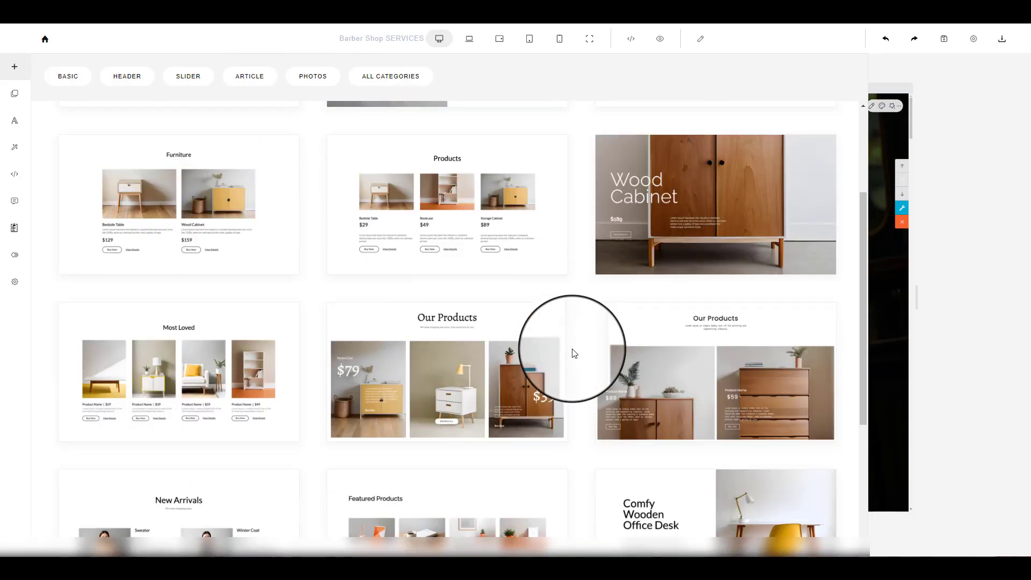
scroll(177, 319, "down", 2)
scroll(495, 329, "up", 3)
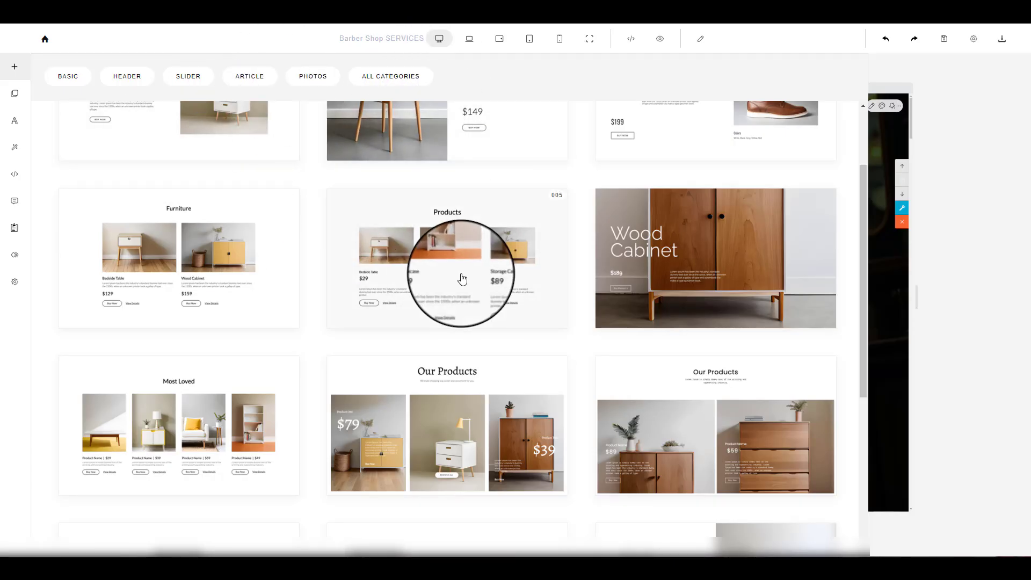
Step: Insert the three-column Products template with the Coffee Table, Bookcase and Storage Cabinet into the page
left_click(468, 228)
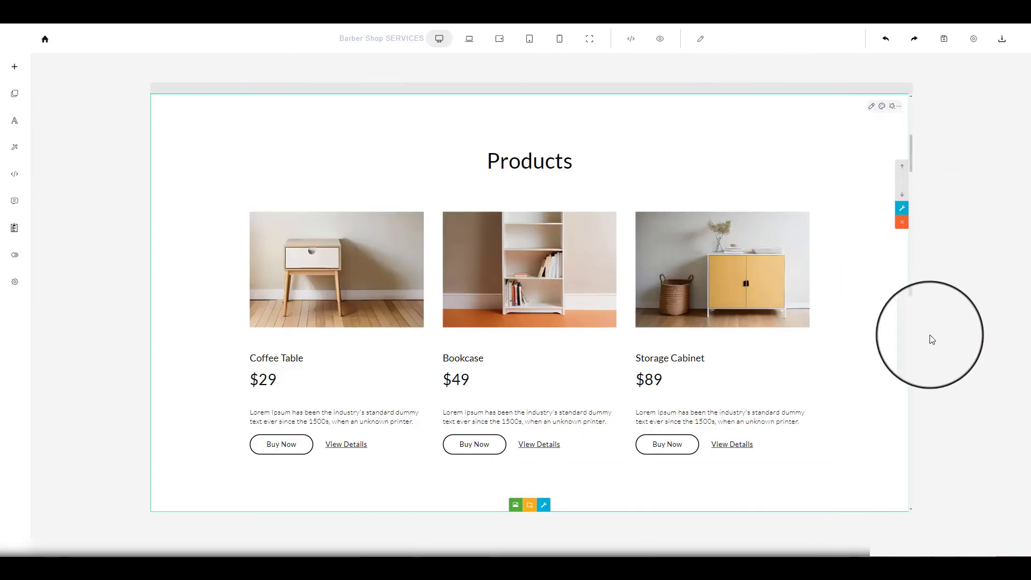
scroll(368, 330, "down", 3)
scroll(338, 307, "up", 1)
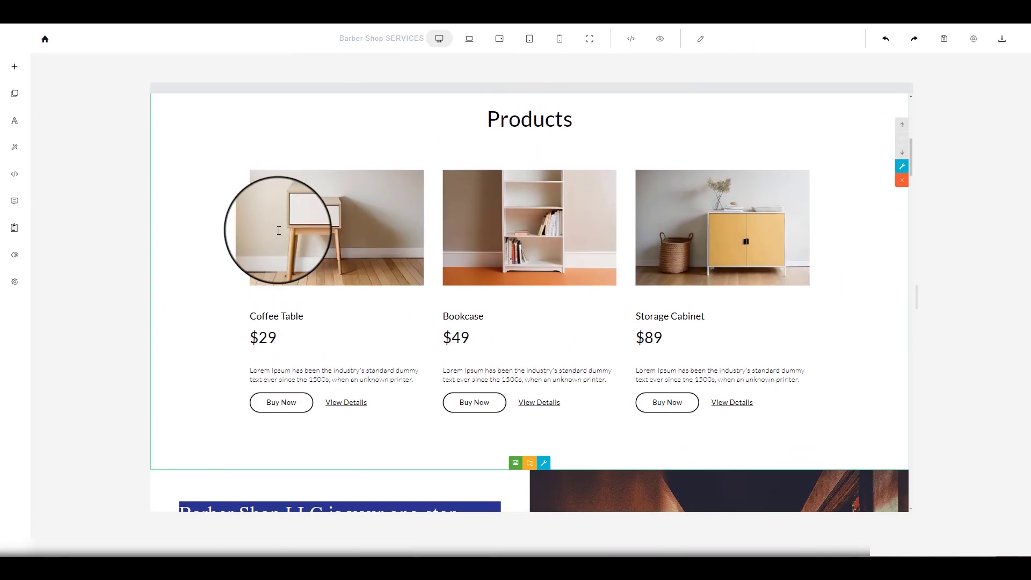
Step: Try the crop editor on the Coffee Table image and cancel the crop
left_click(278, 229)
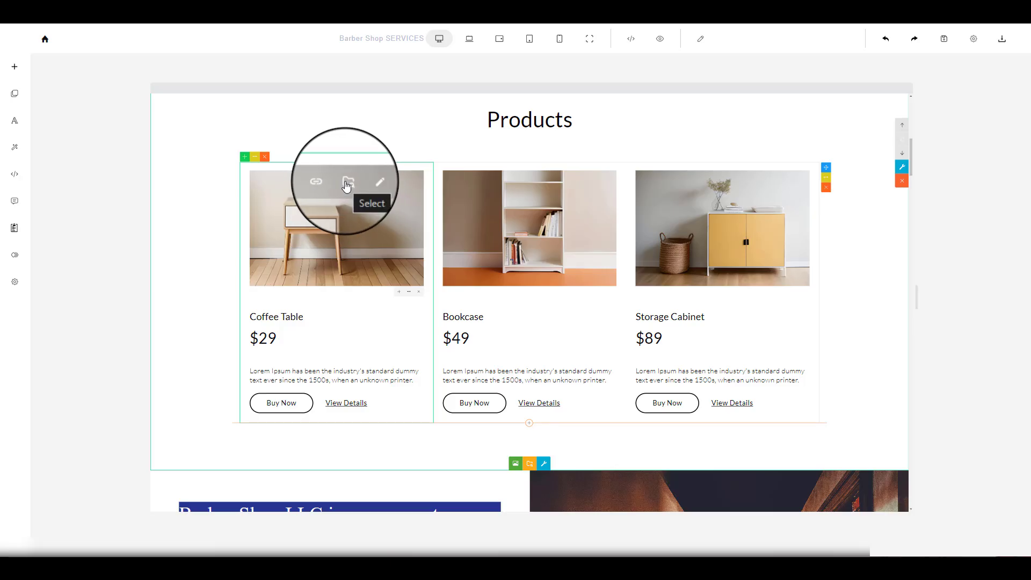
left_click(370, 182)
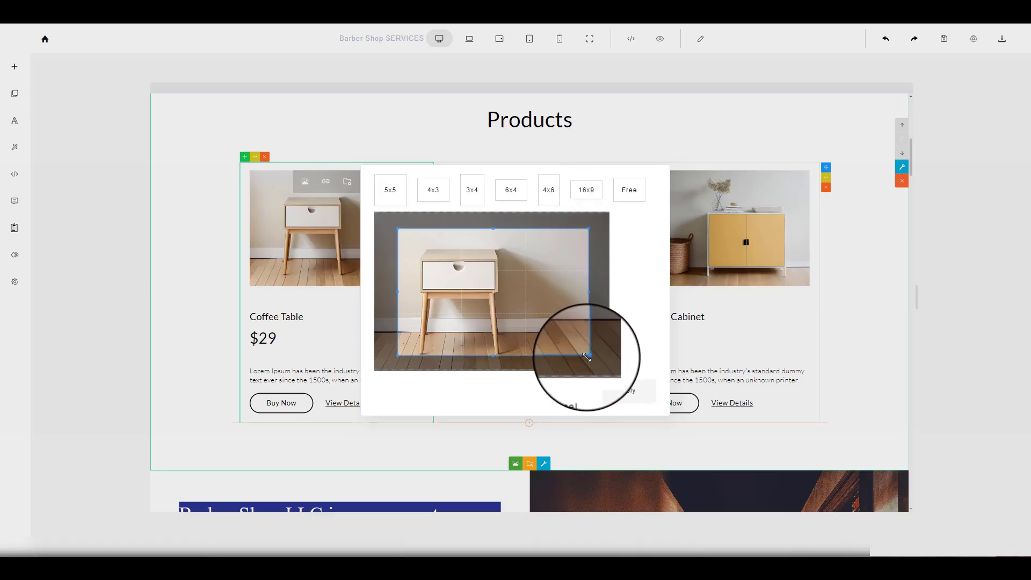
left_click(568, 392)
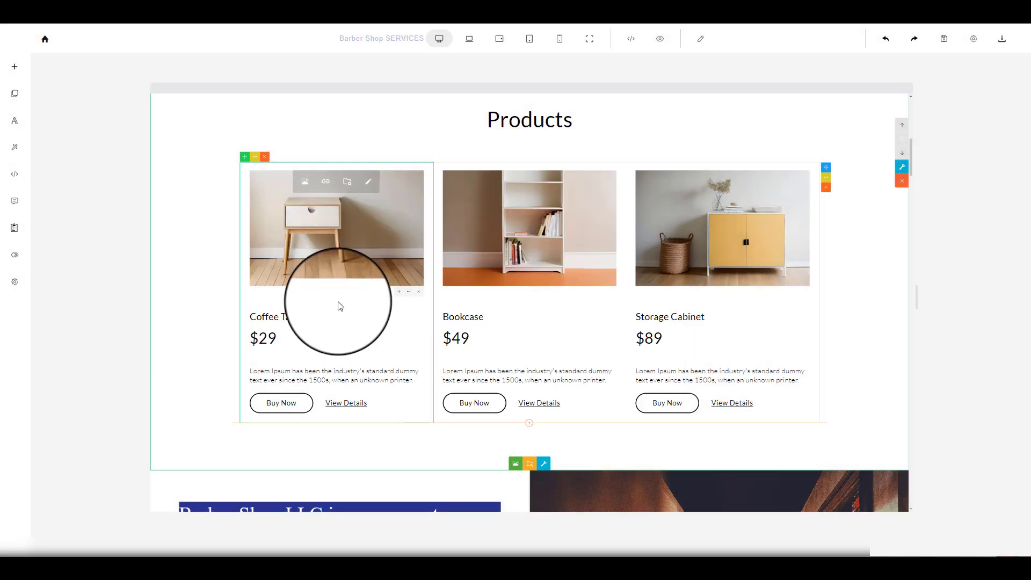
Step: Show the styling options and check the Coffee Table product's title, price and description as editable text
left_click_drag(304, 317, 240, 319)
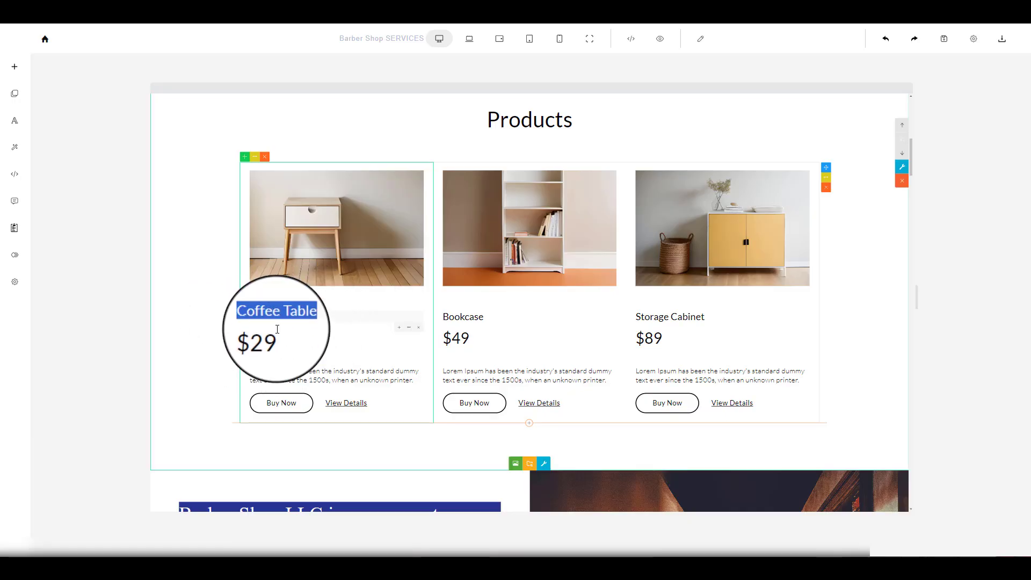
left_click(297, 343)
left_click(316, 318)
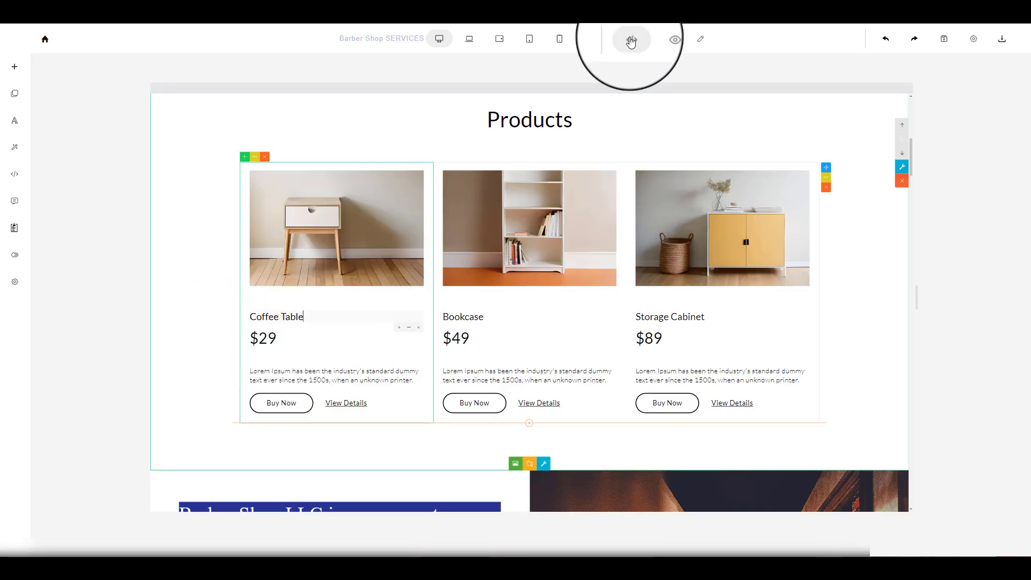
left_click(701, 39)
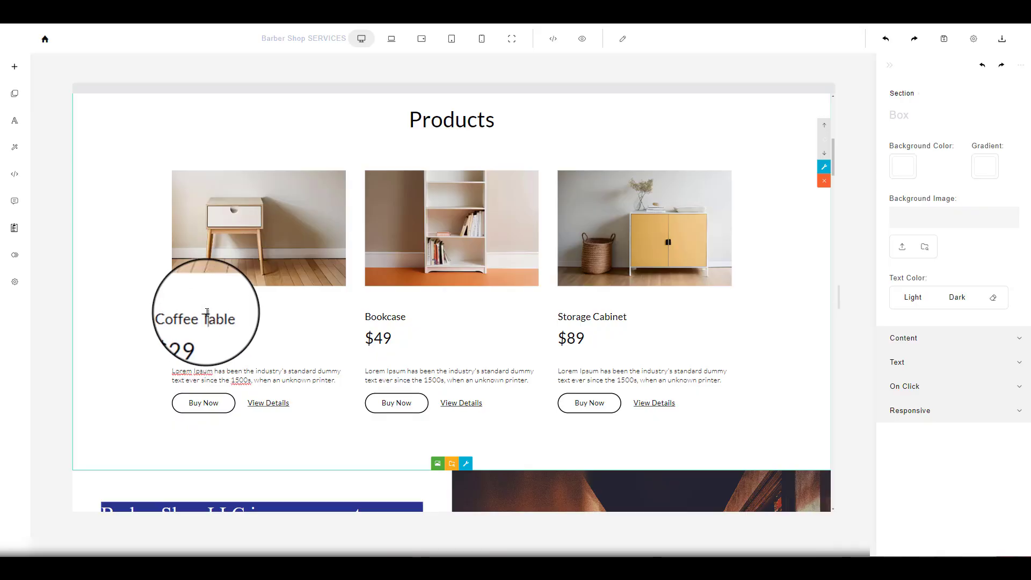
left_click(207, 335)
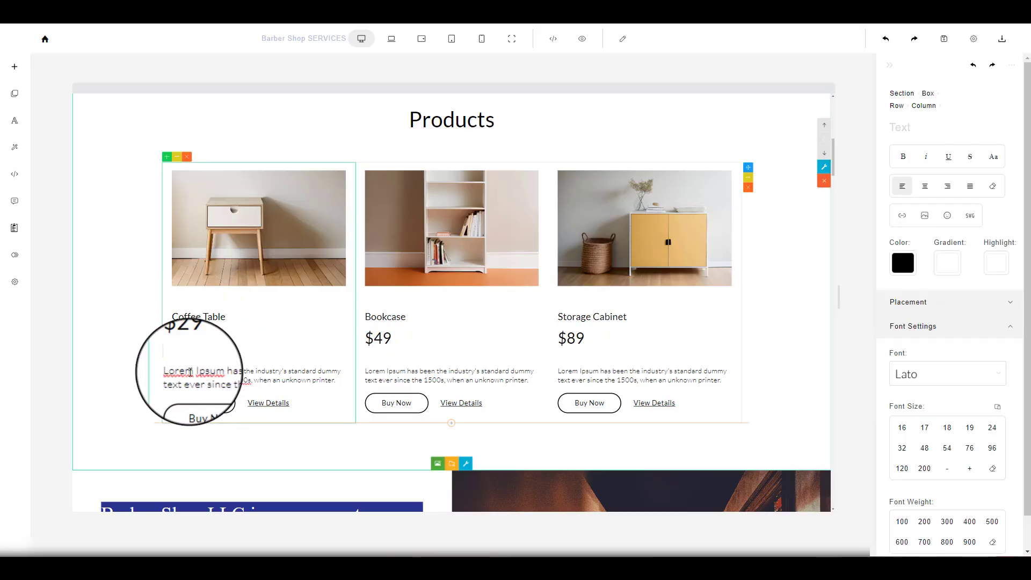
left_click_drag(175, 371, 340, 380)
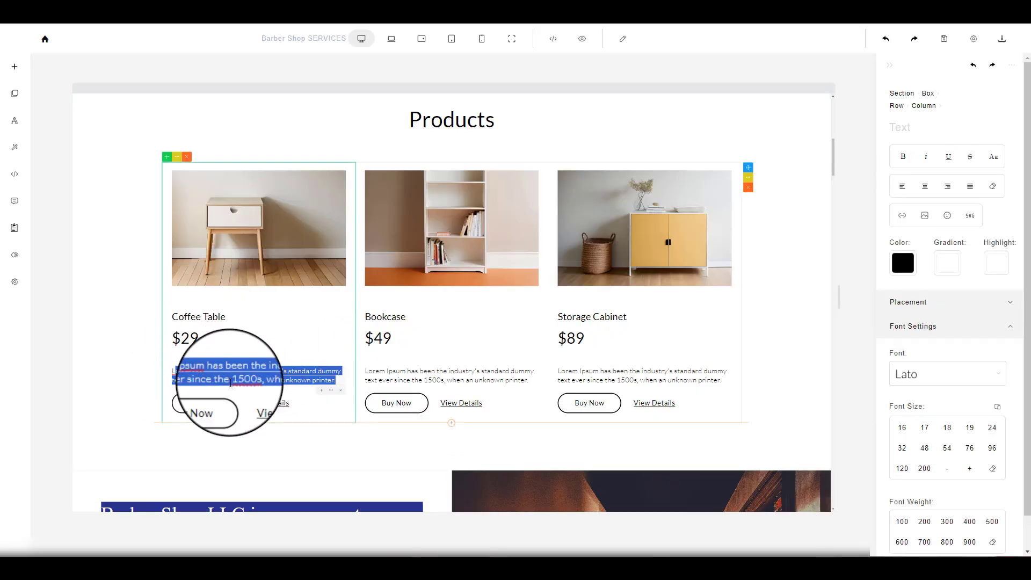
Step: Review the Coffee Table's Buy Now button settings and apply the orange rounded button template with uppercase text
left_click(207, 404)
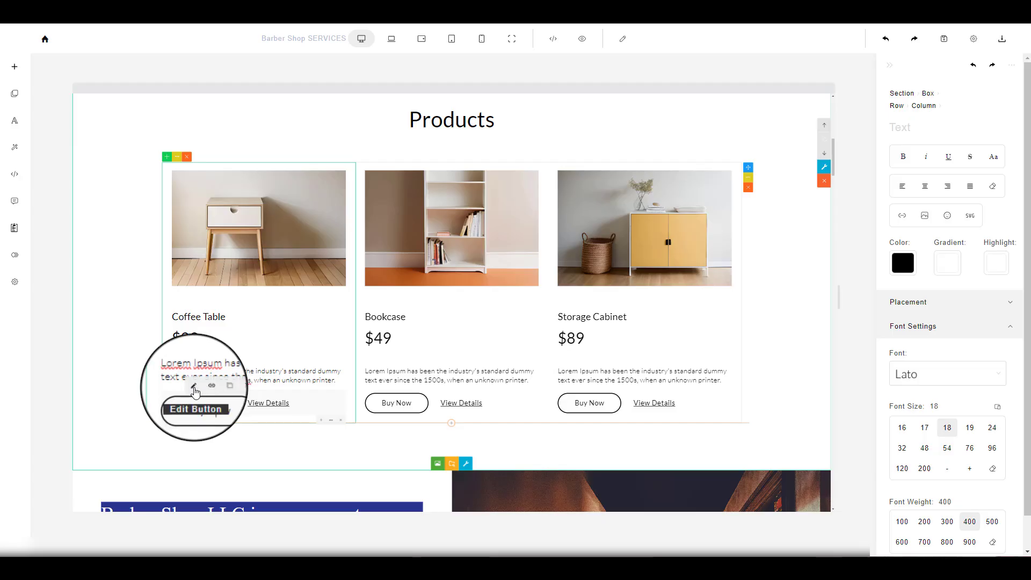
left_click(189, 386)
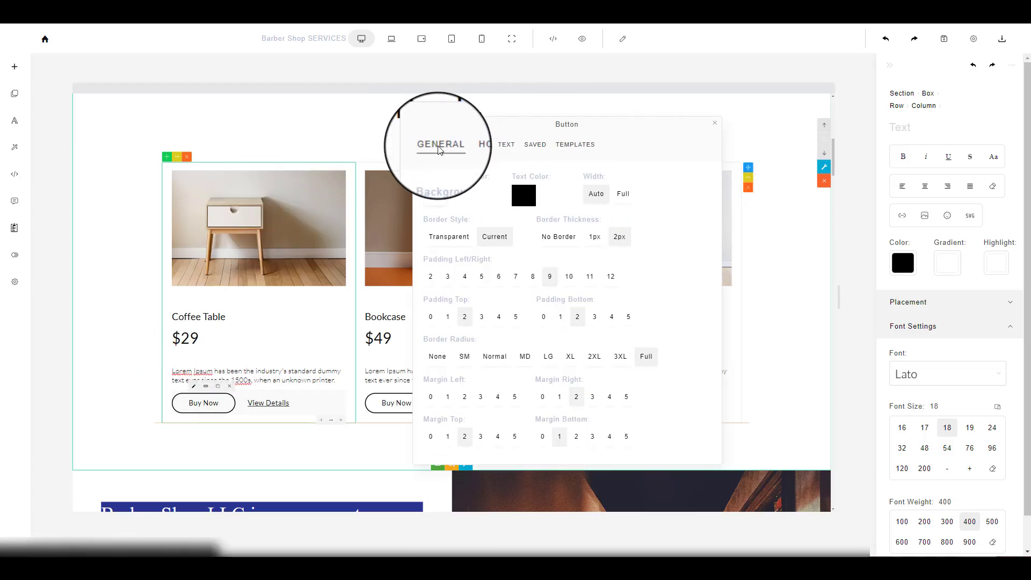
left_click(475, 145)
left_click(506, 145)
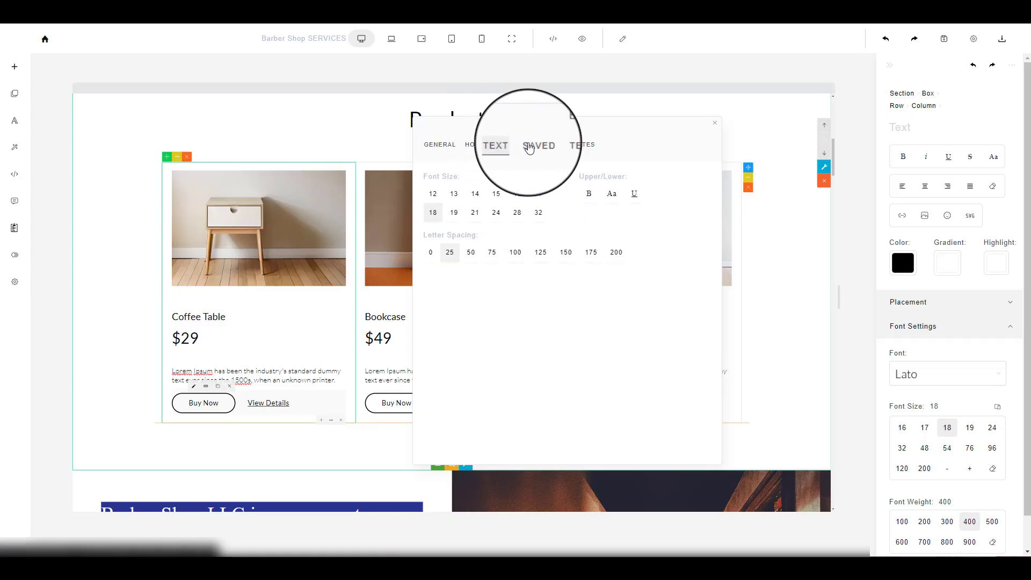
left_click(536, 146)
left_click(575, 145)
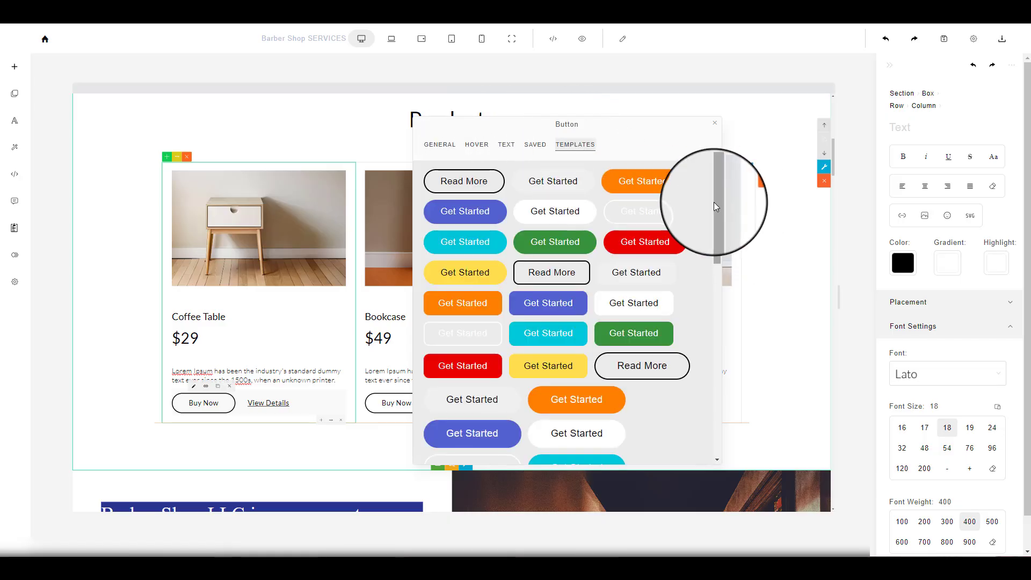
left_click_drag(716, 184, 586, 349)
left_click(559, 374)
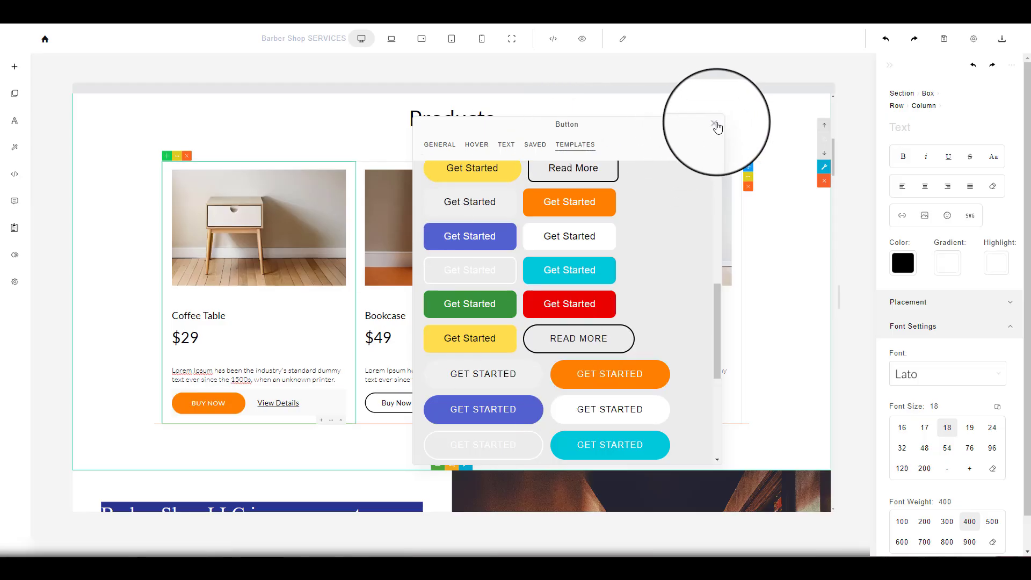
left_click(714, 124)
Step: Try the lightbox option in the link settings of the Coffee Table's Buy Now button and cancel the dialog
left_click(210, 414)
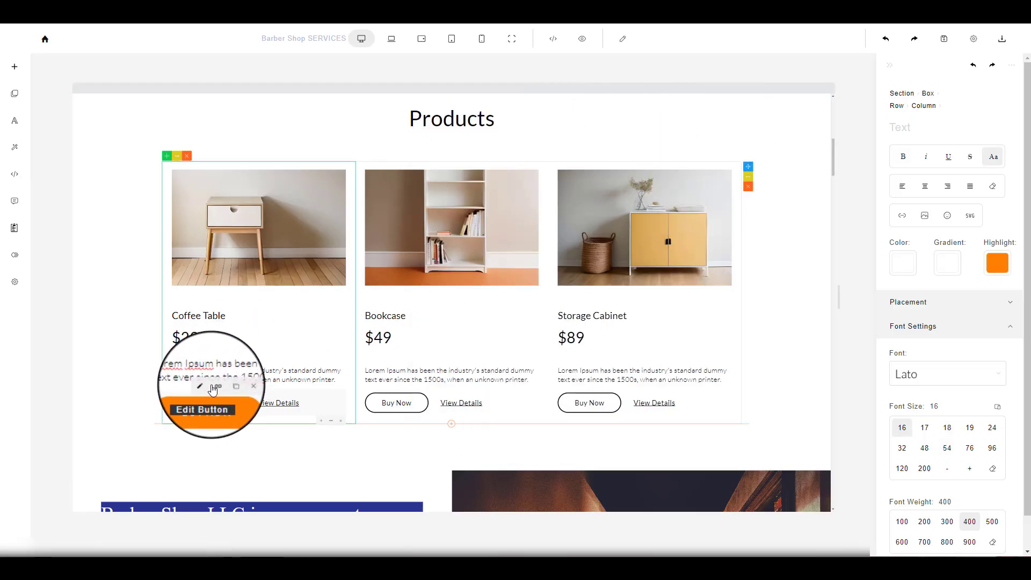
left_click(216, 386)
double_click(395, 222)
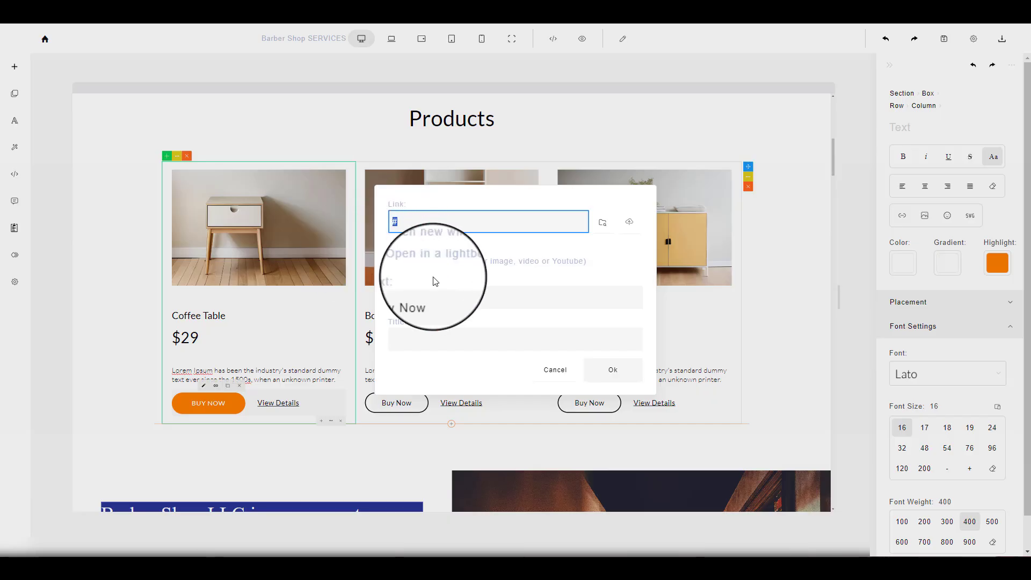
left_click_drag(444, 269, 477, 267)
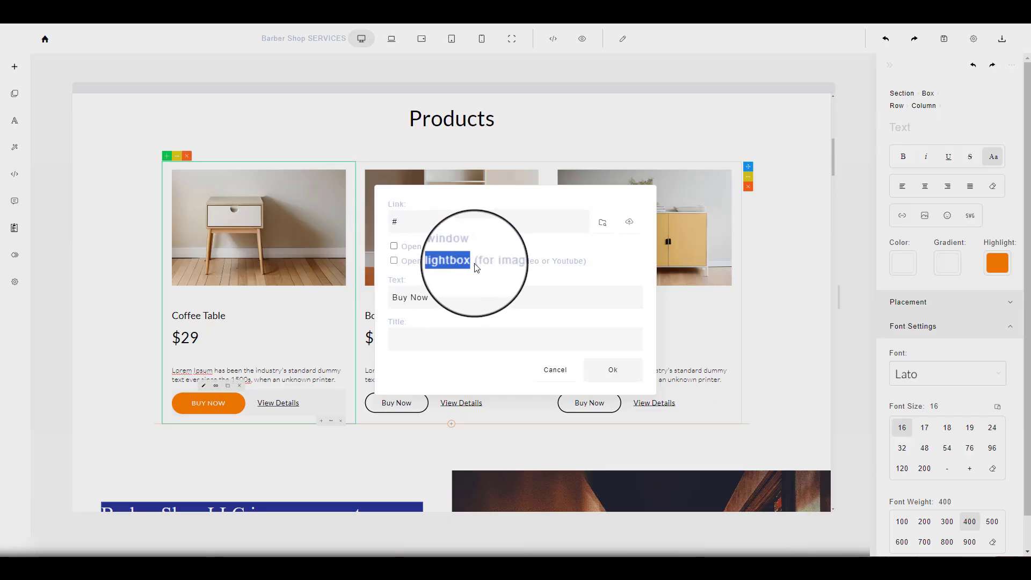
left_click(495, 264)
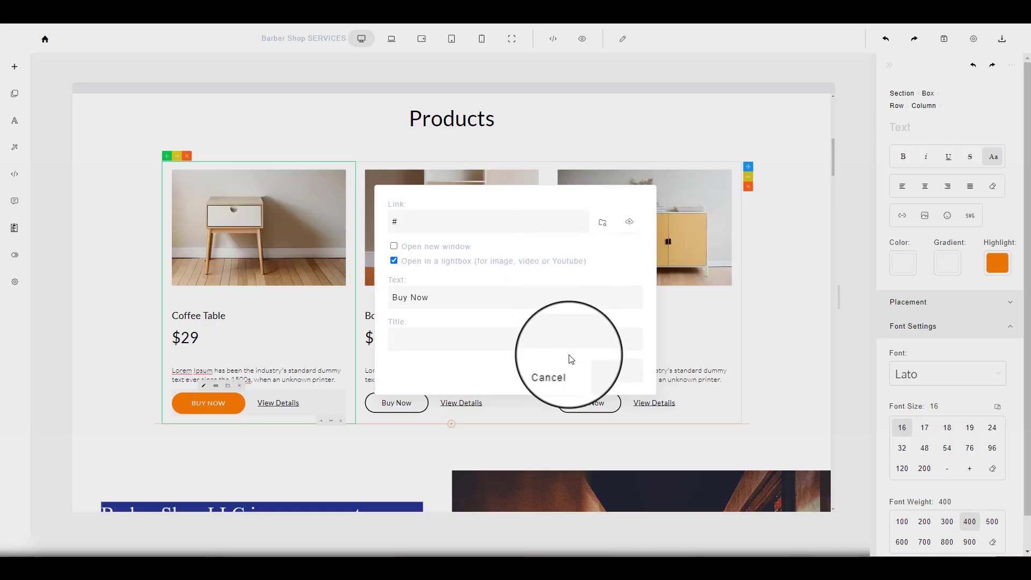
left_click(558, 375)
Step: Check the View Details link, narrow the Coffee Table column and widen the Bookcase column
left_click(286, 403)
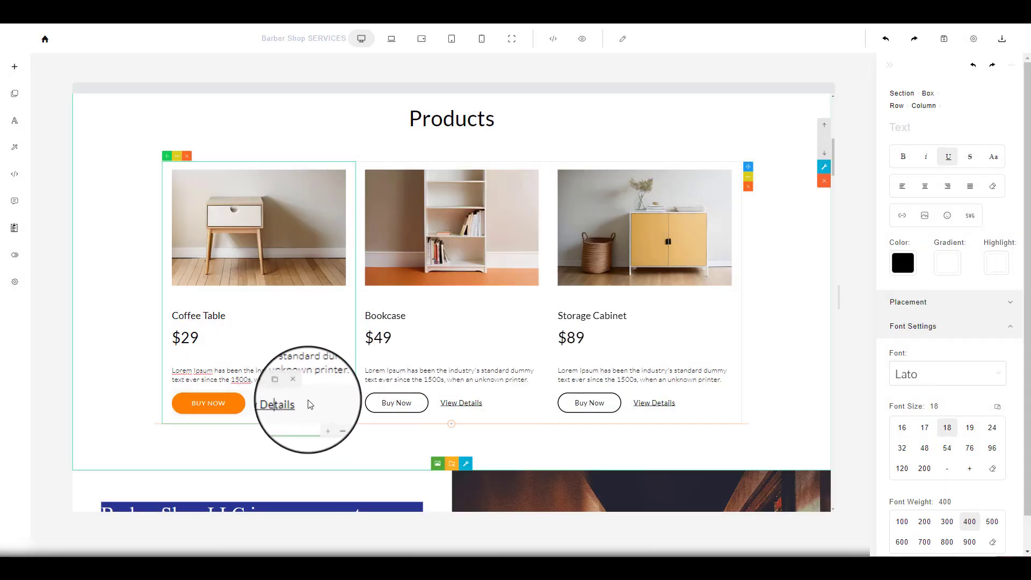
left_click_drag(256, 403, 315, 403)
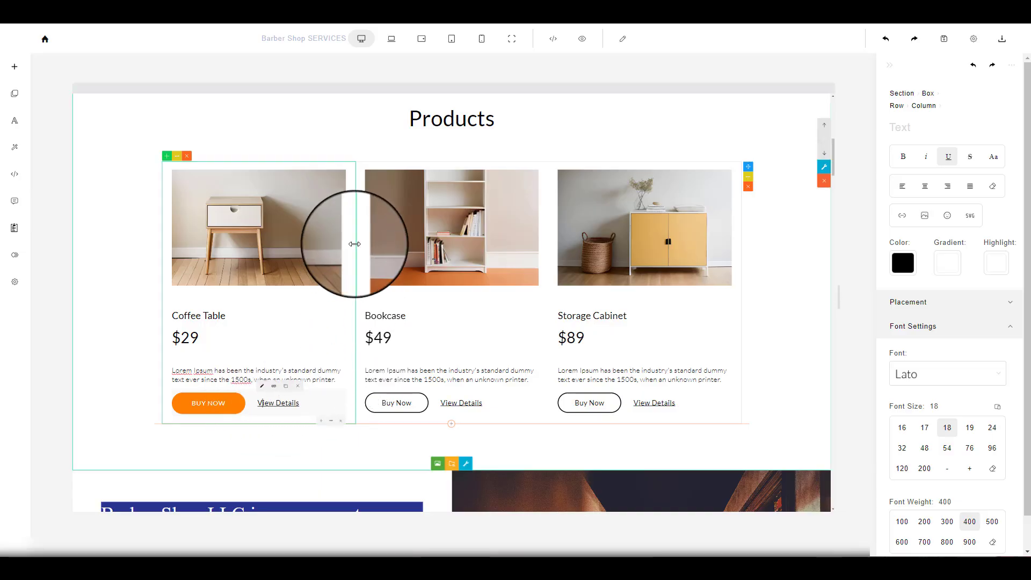
mouse_move(354, 244)
left_mouse_down()
mouse_move(382, 244)
mouse_move(329, 246)
mouse_move(349, 245)
mouse_move(339, 246)
left_mouse_up()
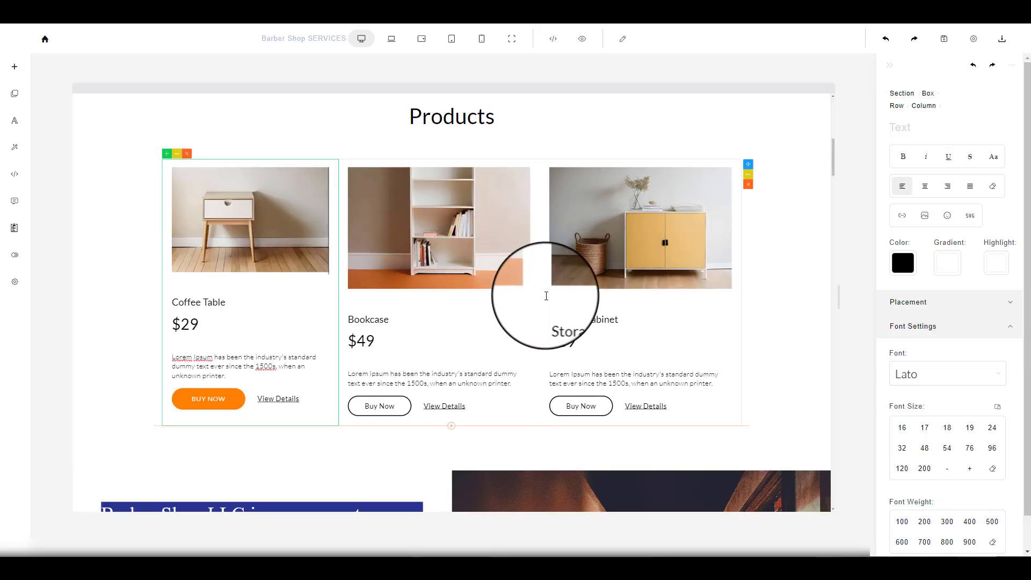
left_click(547, 296)
left_click_drag(541, 312, 566, 316)
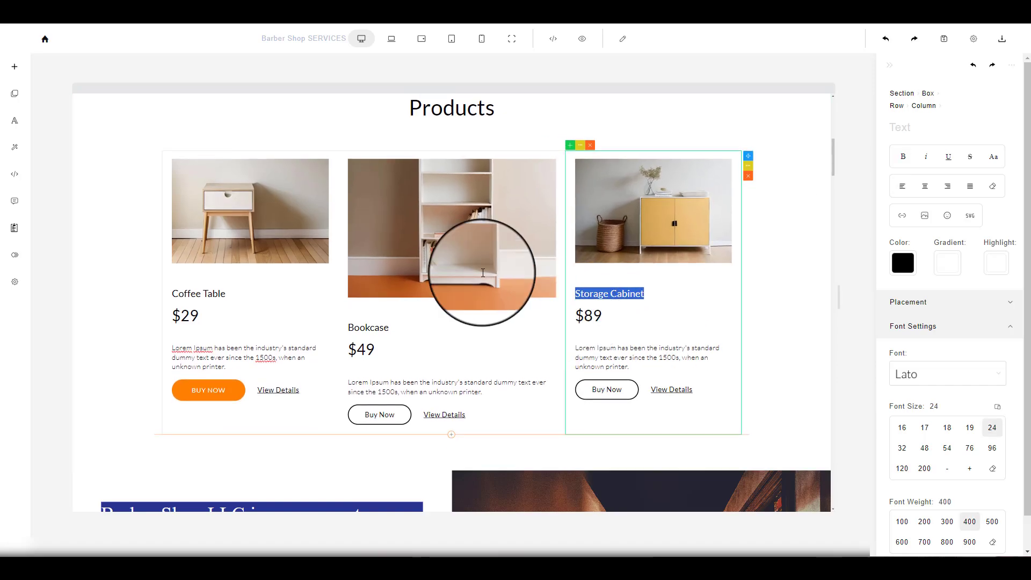
Step: Open the media library as the source for the Bookcase image and view its media search
left_click(437, 253)
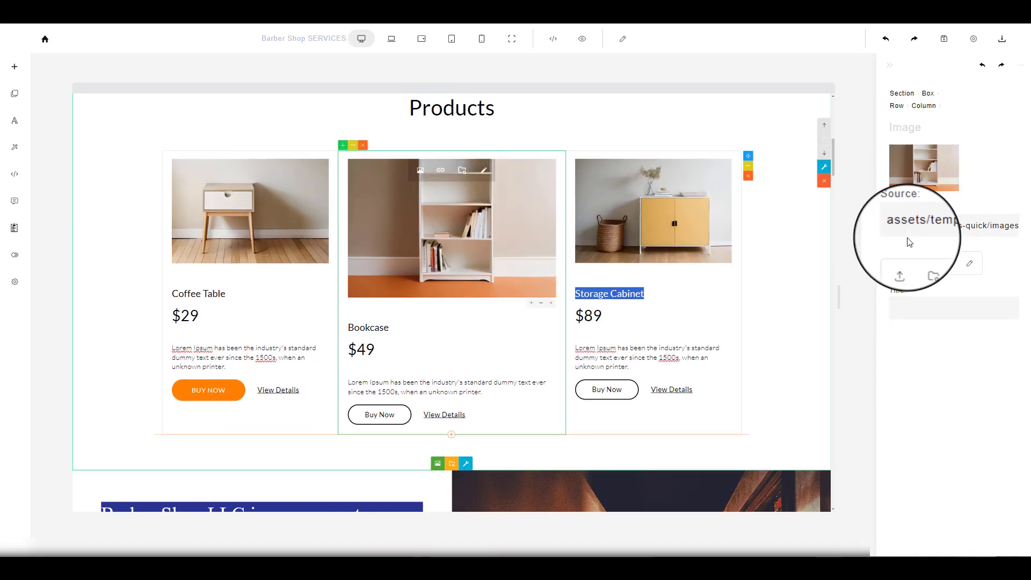
left_click_drag(893, 226, 1015, 227)
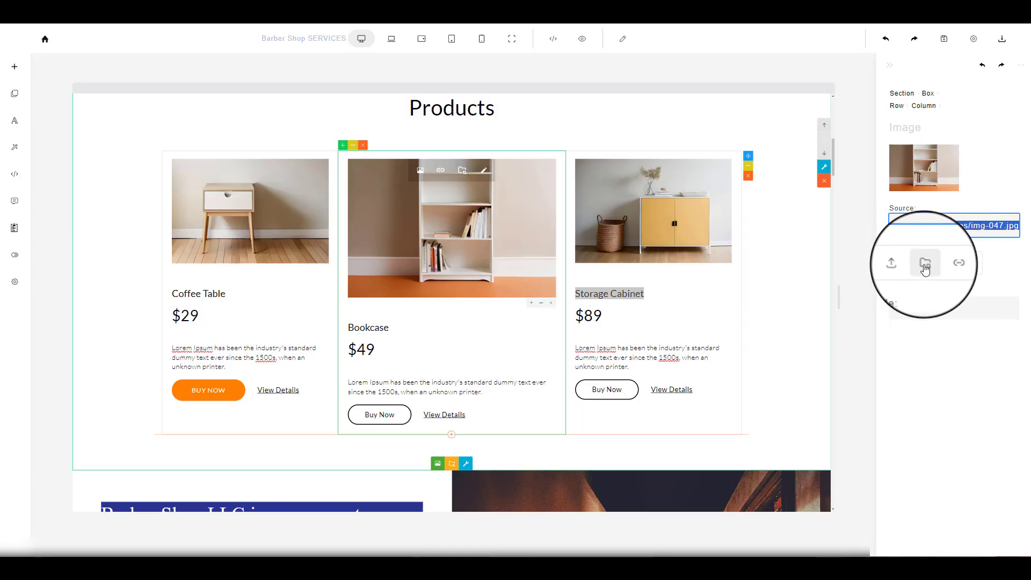
left_click(926, 262)
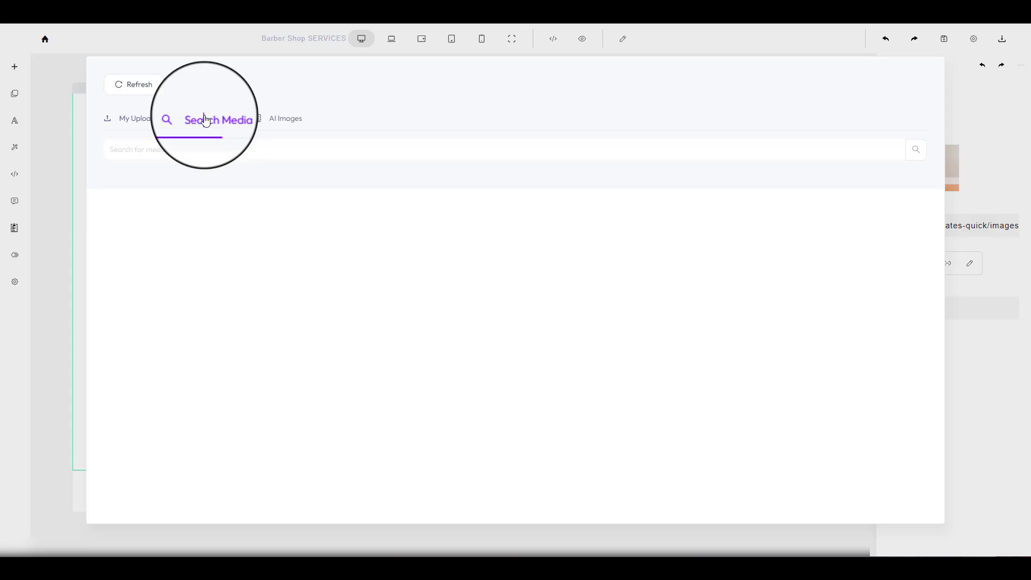
left_click(189, 147)
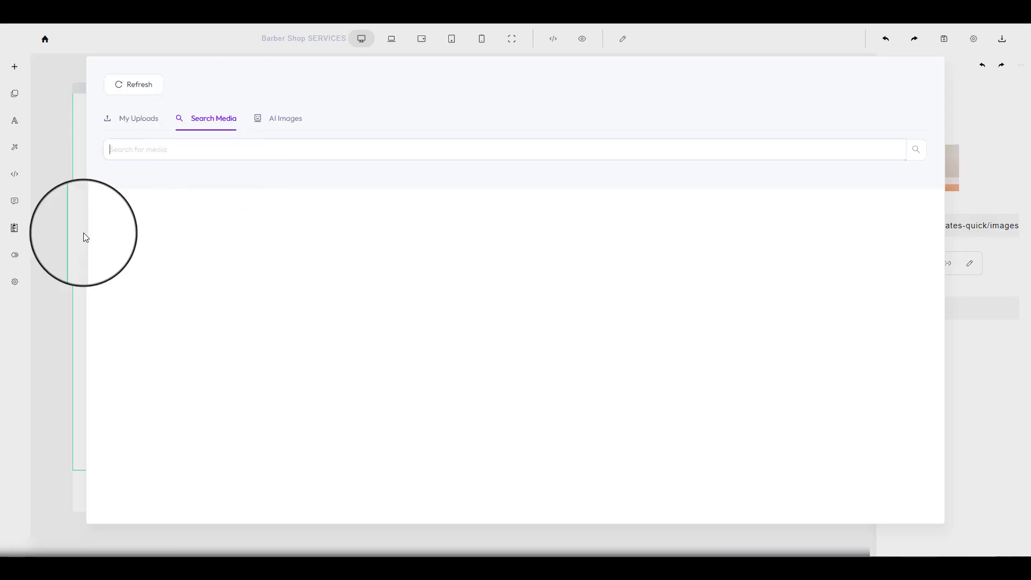
Step: Enter the prompt "scissors for a barber" in the AI image generator
left_click(291, 123)
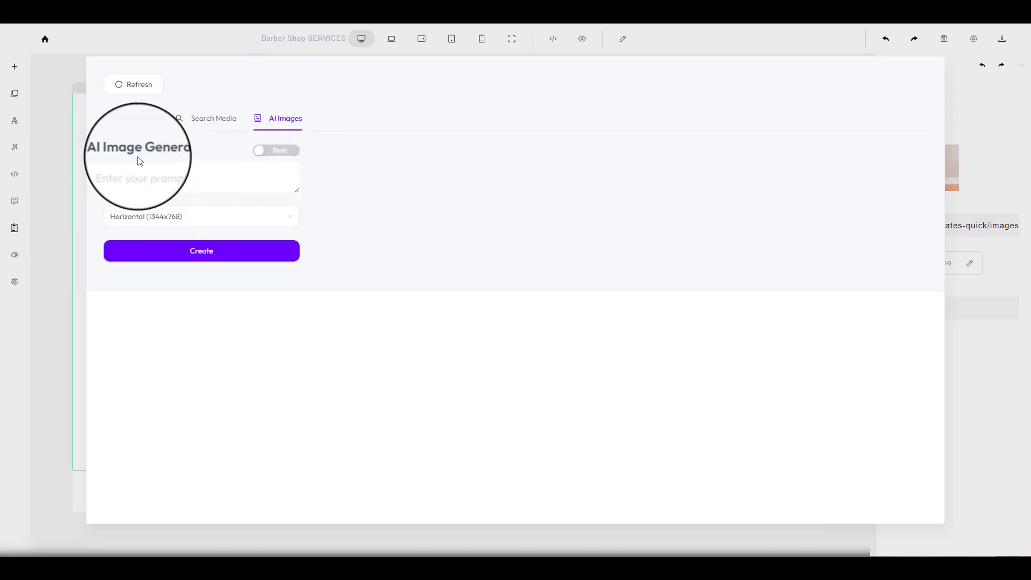
left_click(138, 179)
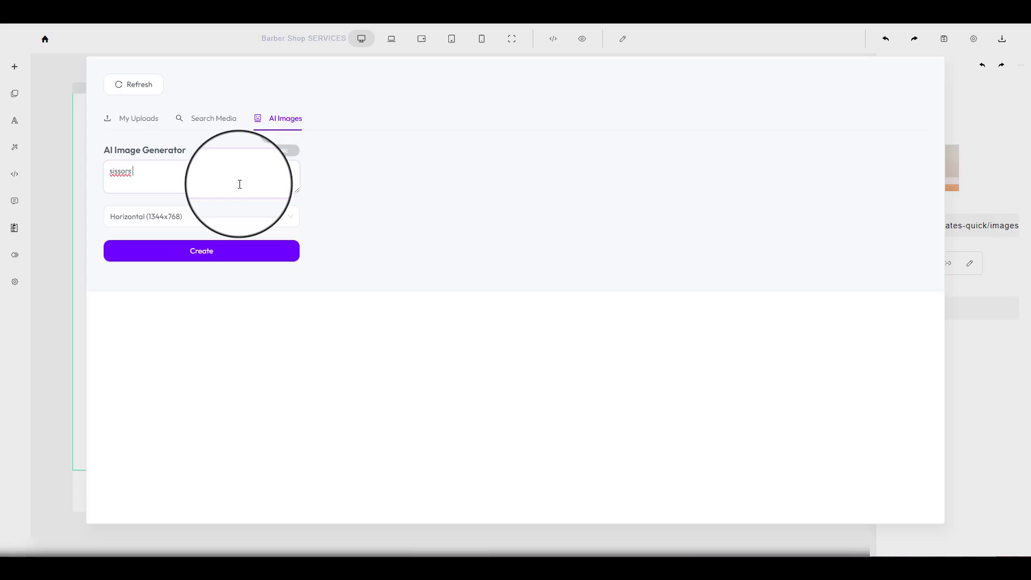
right_click(115, 172)
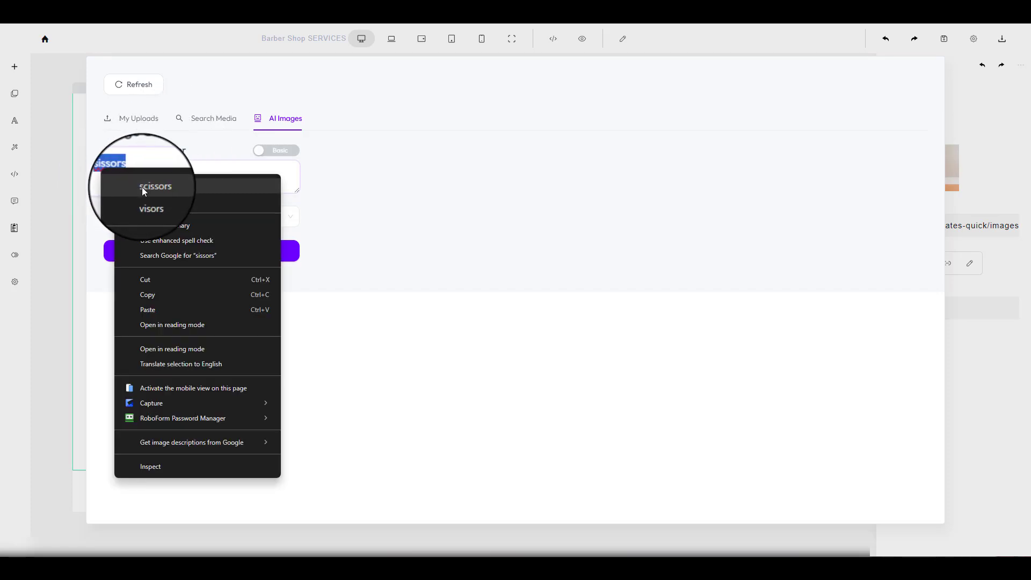
left_click(143, 187)
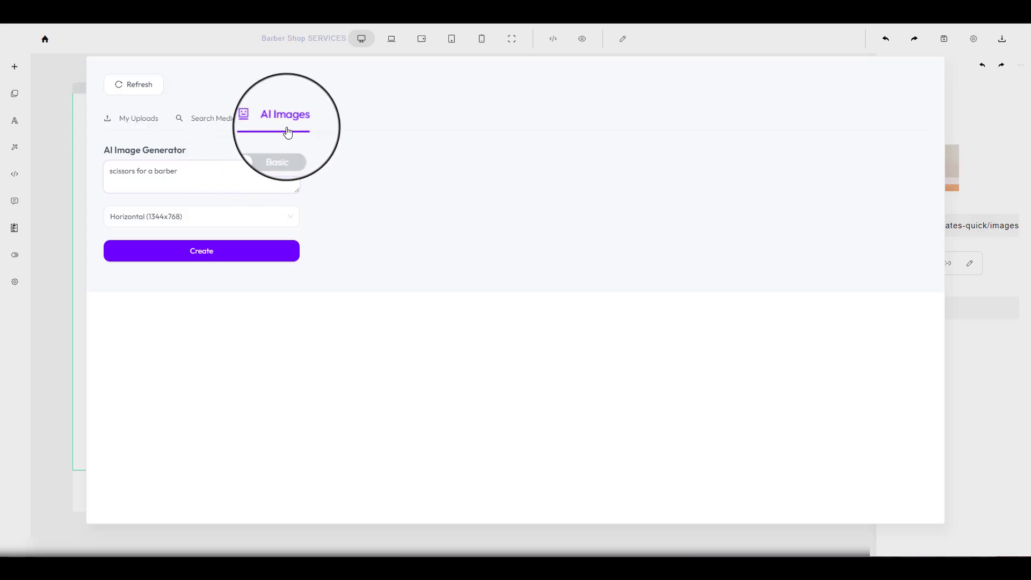
Step: Set the AI image size to Square (1024x1024) and switch the generator to Advanced mode
left_click(226, 222)
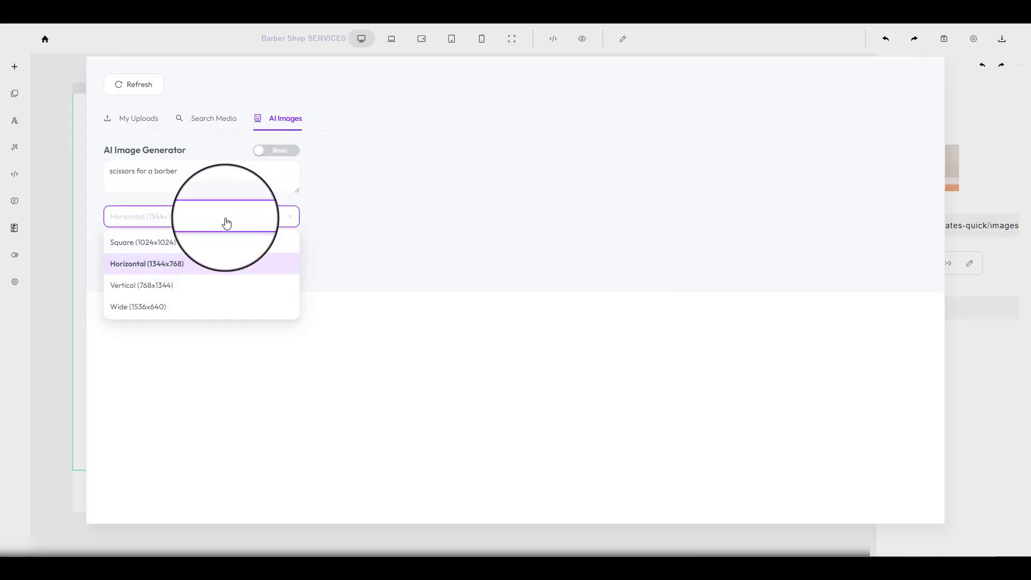
left_click(161, 239)
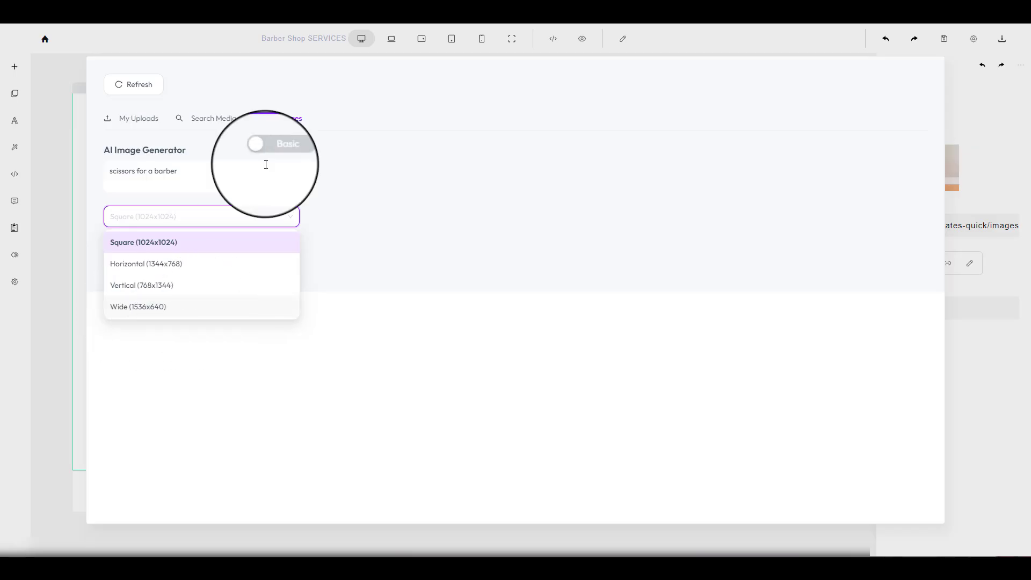
left_click(212, 142)
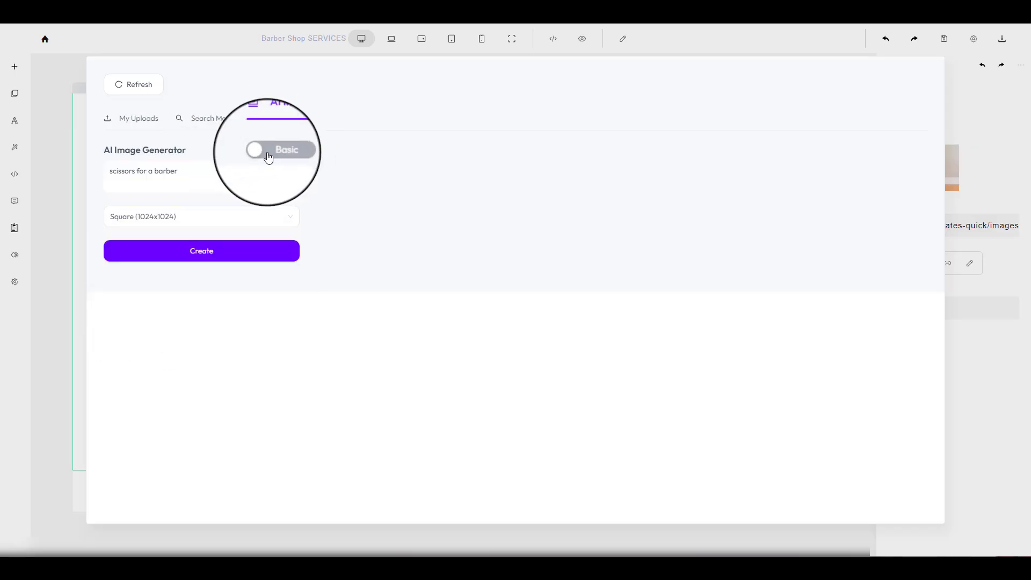
left_click(274, 153)
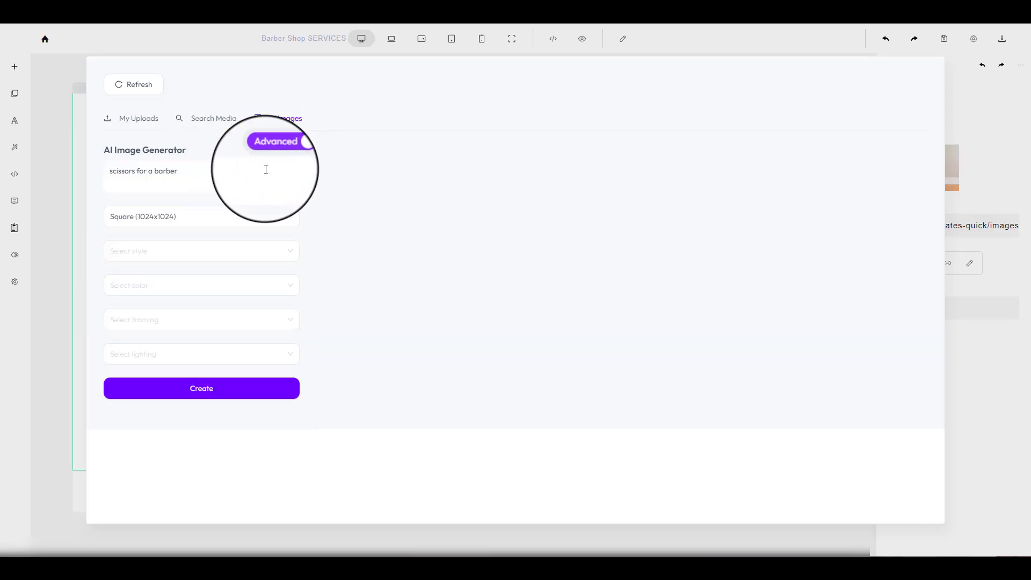
Step: Look through the style, colour, framing and lighting options of the advanced AI image generator
left_click(278, 221)
left_click(264, 256)
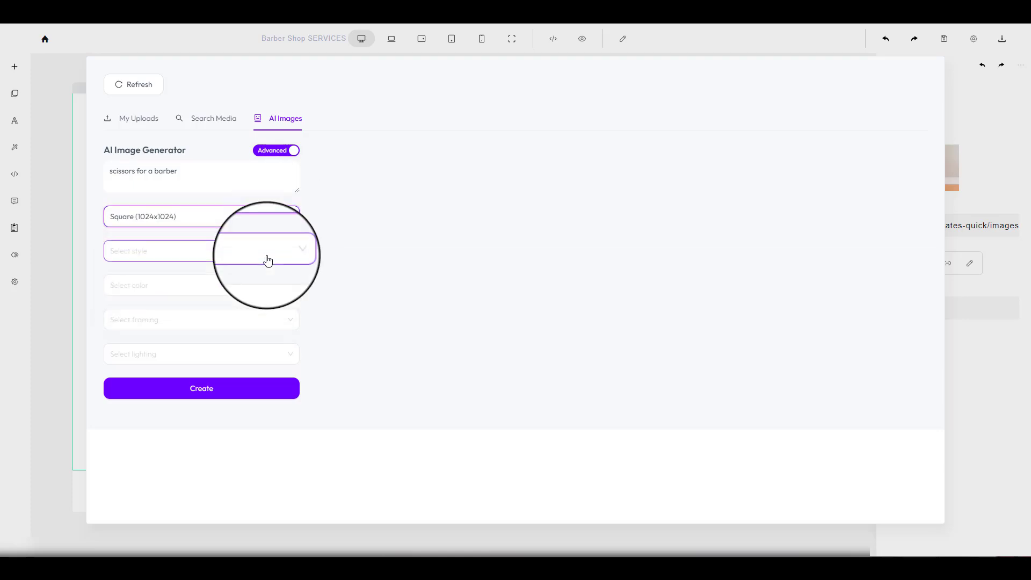
left_click_drag(297, 278, 301, 311)
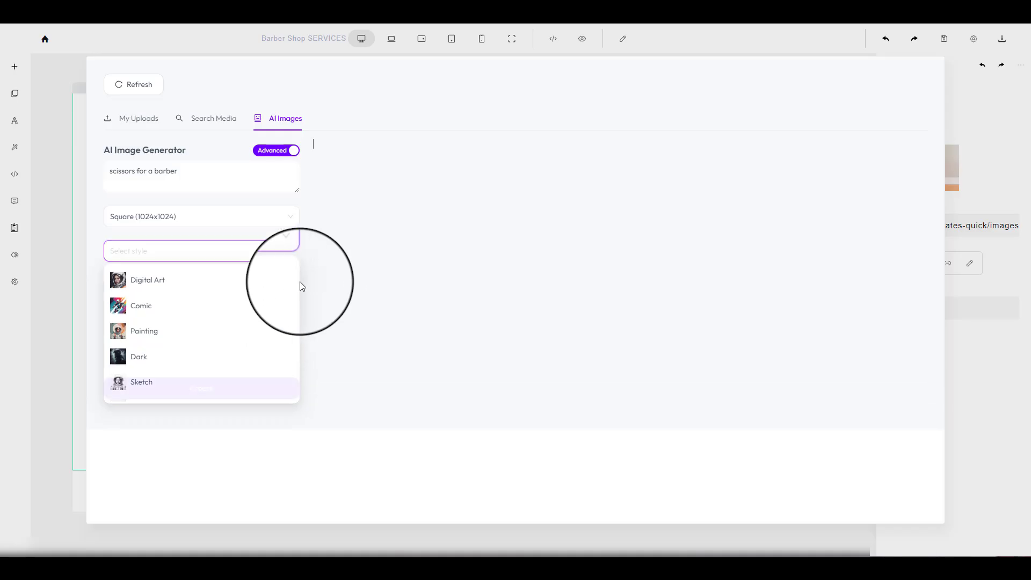
left_click(290, 284)
left_click_drag(299, 313, 295, 357)
left_click(314, 329)
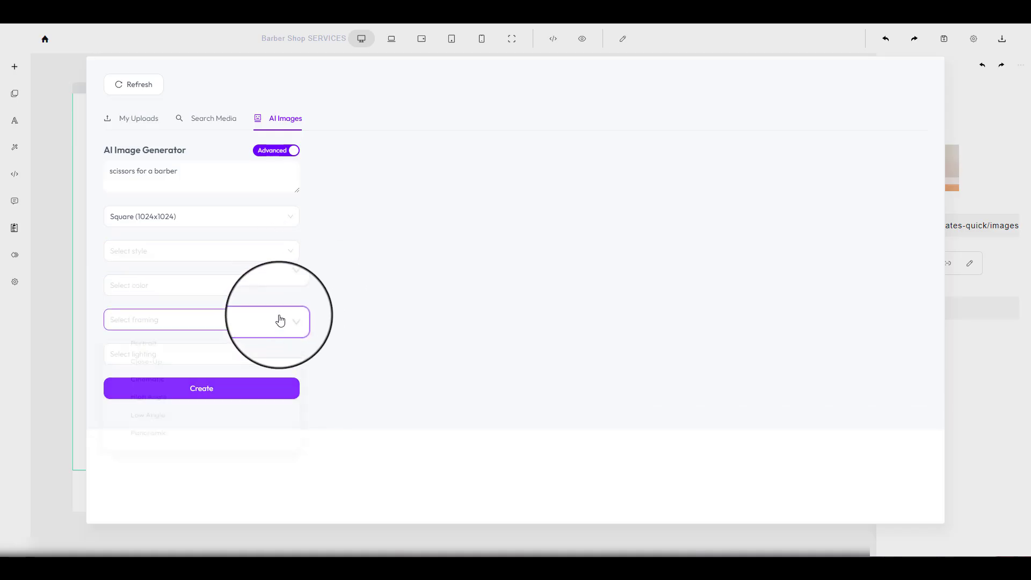
left_click(280, 321)
scroll(268, 368, "down", 2)
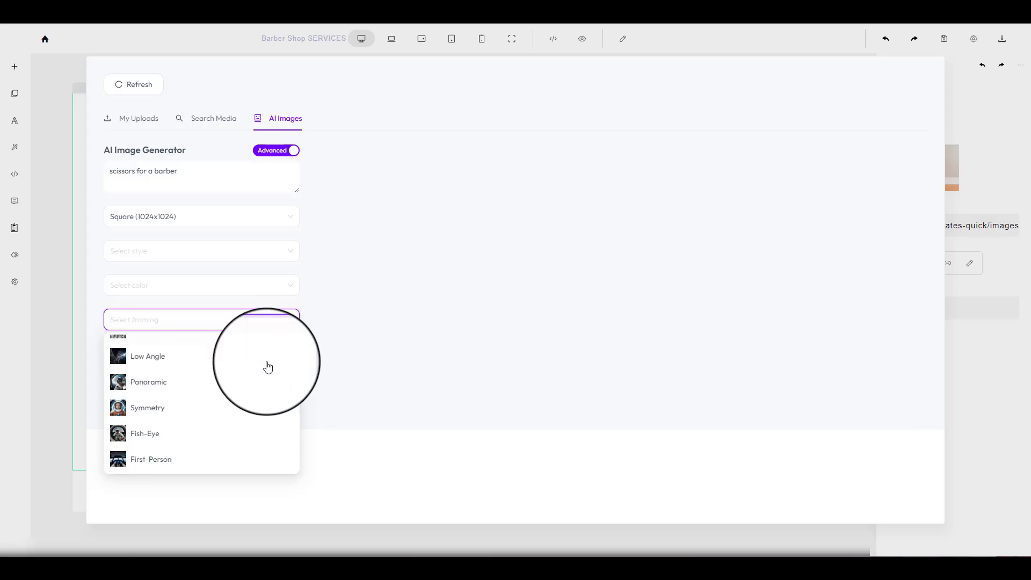
left_click(393, 329)
left_click(280, 361)
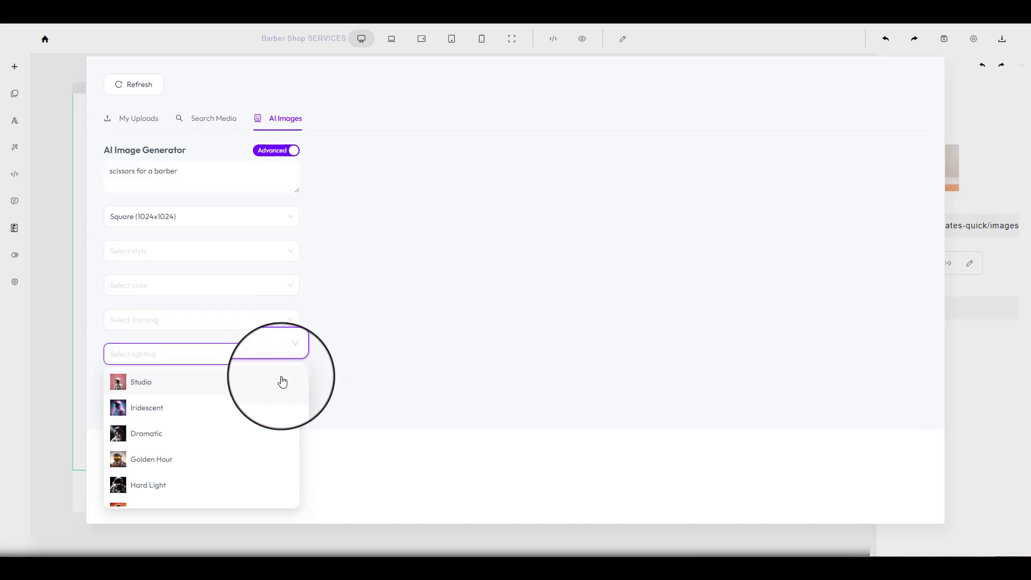
scroll(284, 386, "down", 3)
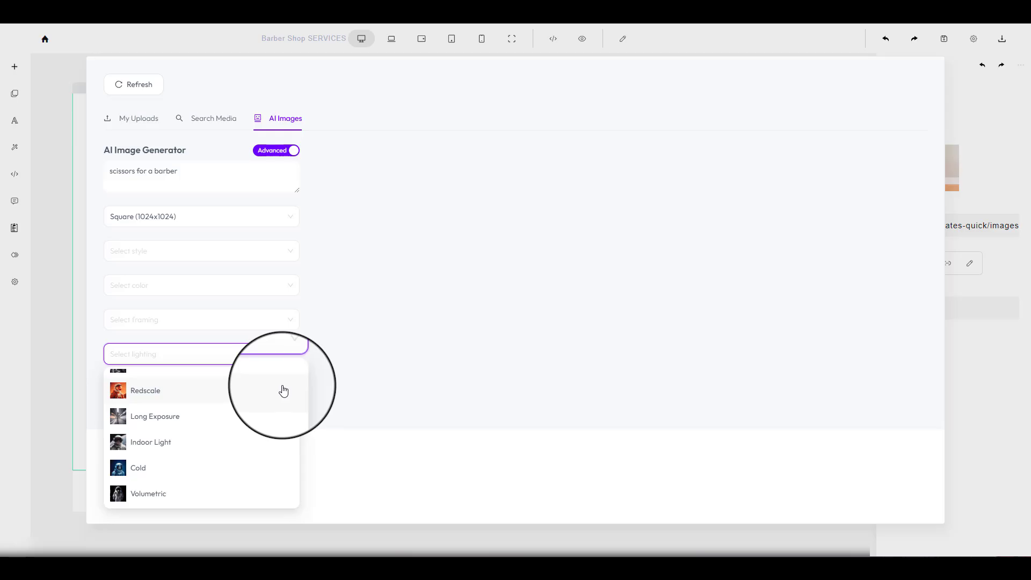
left_click(322, 365)
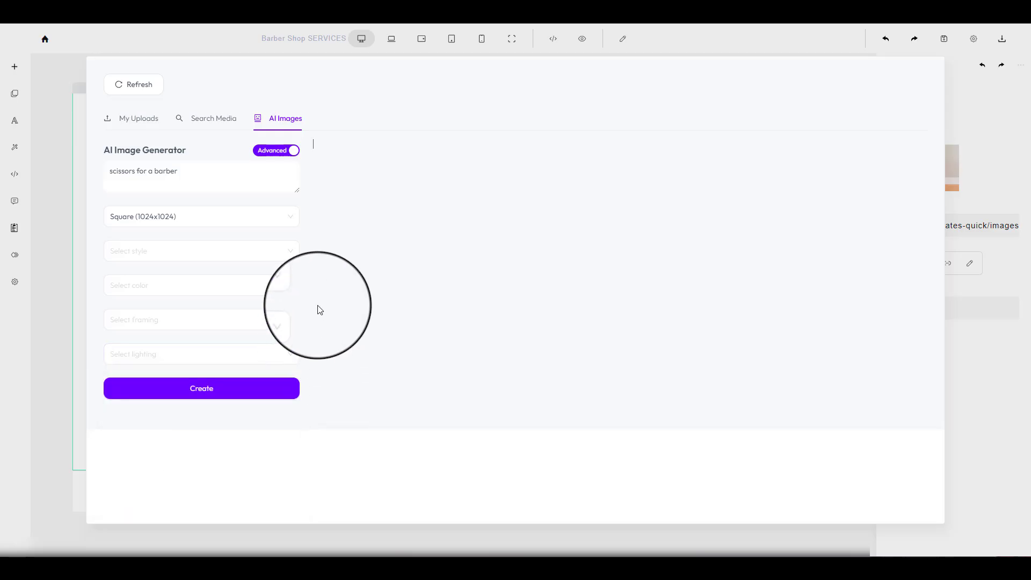
Step: Switch the AI image generator back to Basic, create the barber scissors image and use it as the Bookcase image
left_click(285, 151)
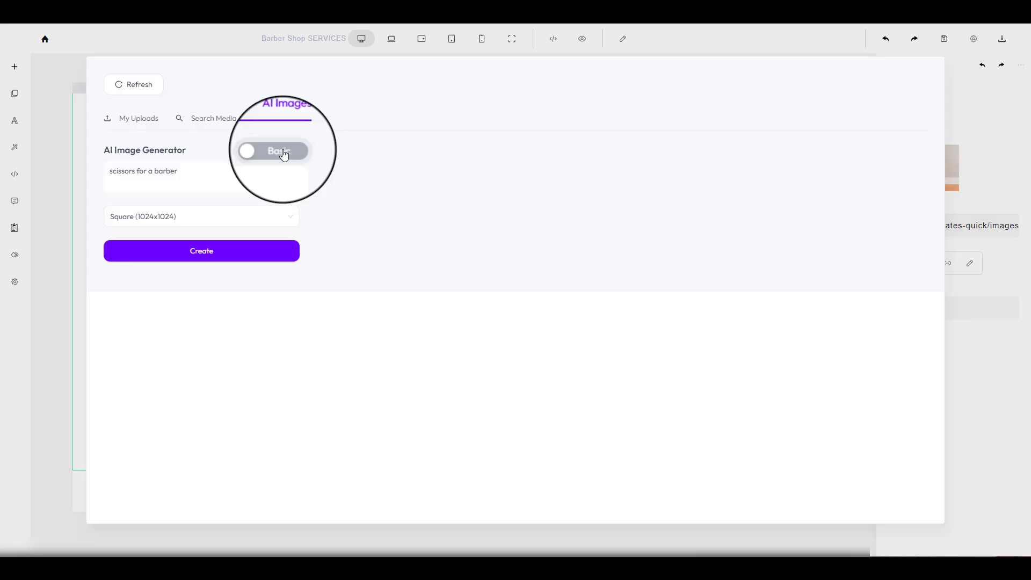
left_click(217, 257)
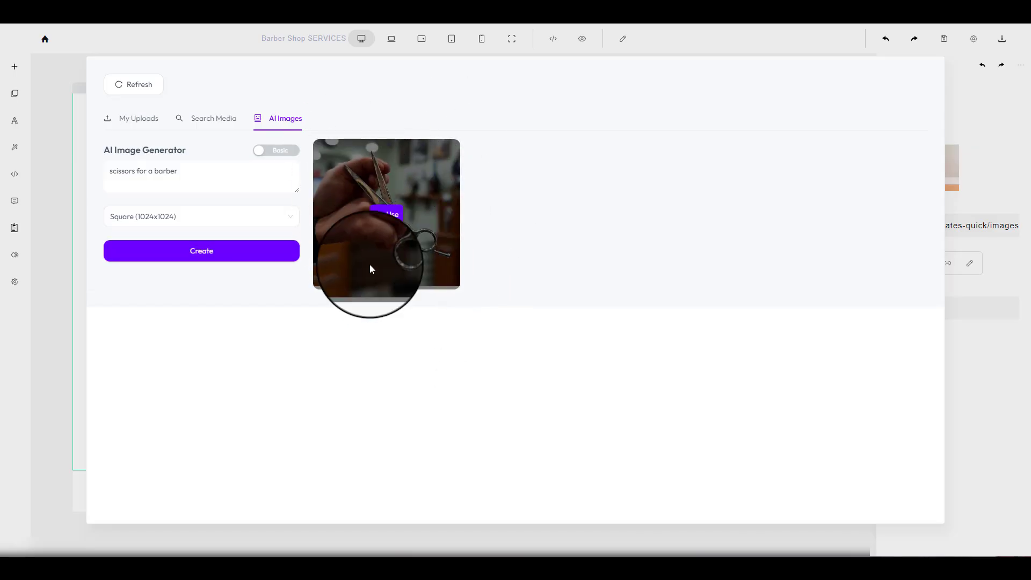
left_click(389, 223)
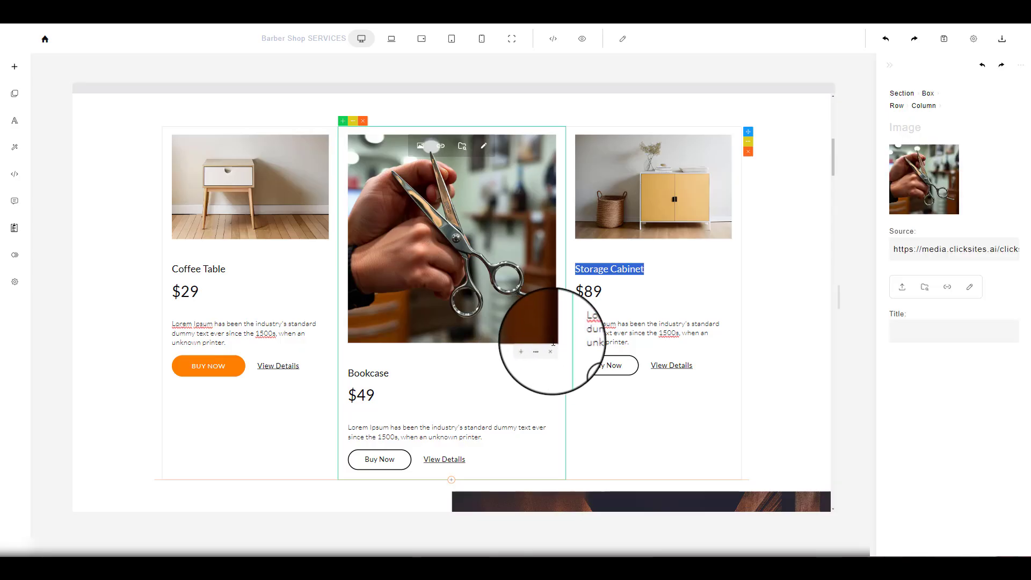
Step: Try different crop ratios and a freely resized crop area on the scissors image, and discard the crop
left_click(970, 287)
left_click(470, 137)
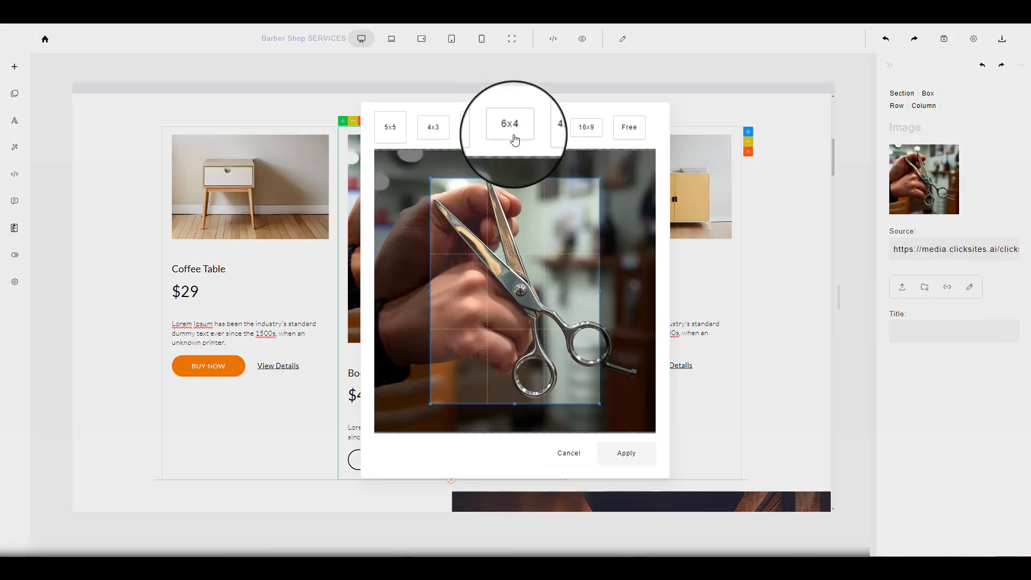
left_click(552, 138)
left_click(552, 138)
left_click(594, 134)
left_click(625, 136)
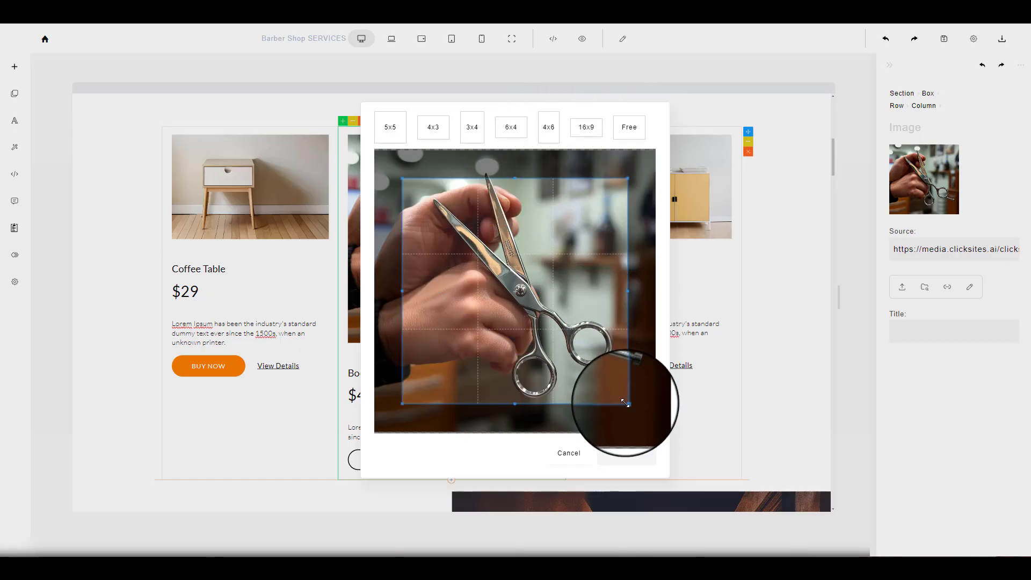
left_click_drag(628, 404, 436, 258)
left_click_drag(470, 295, 538, 366)
left_click(563, 464)
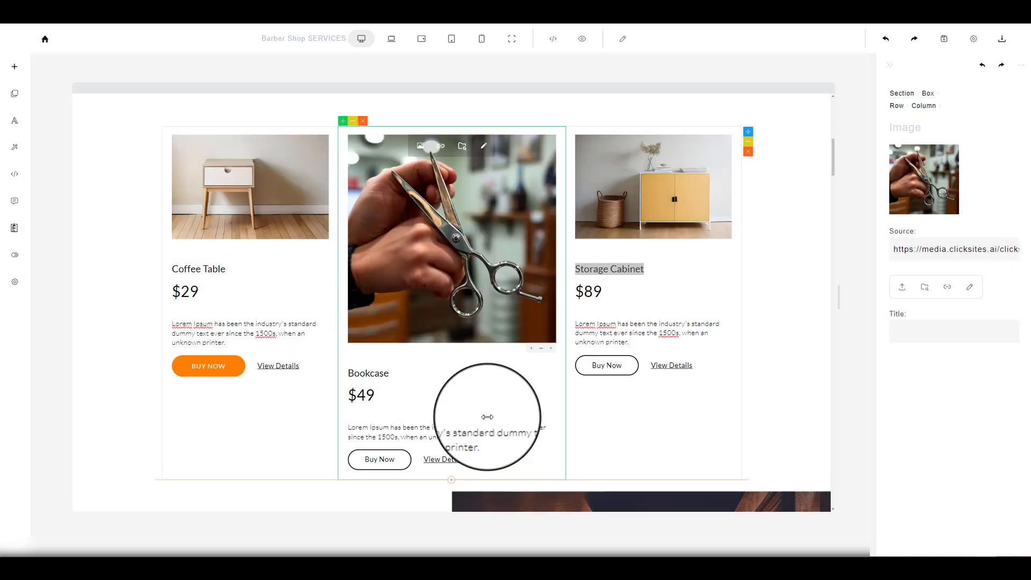
Step: Add the "What Makes Us Different" section from the Basic category to the page
left_click(692, 365)
scroll(686, 229, "down", 3)
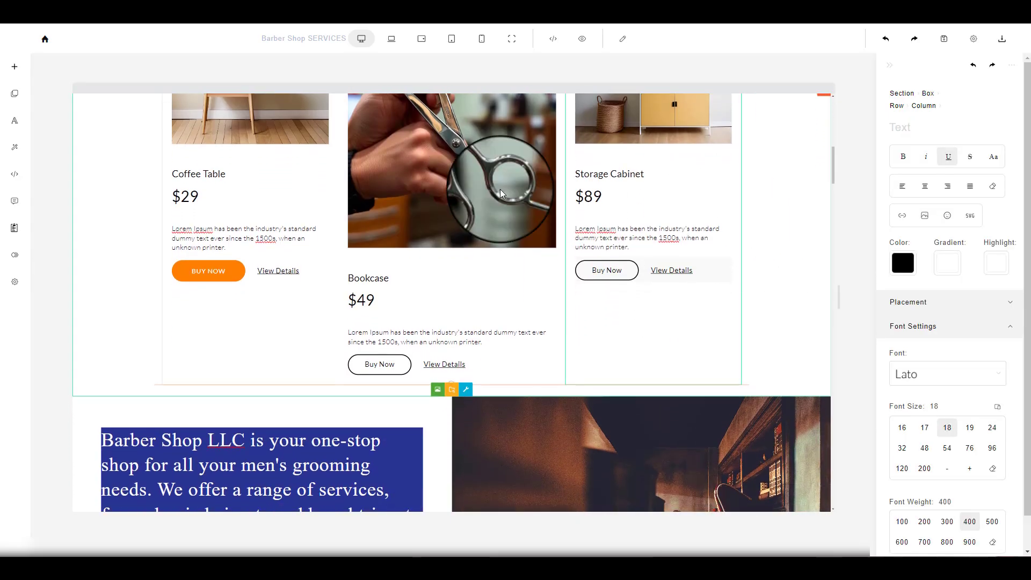
left_click(16, 77)
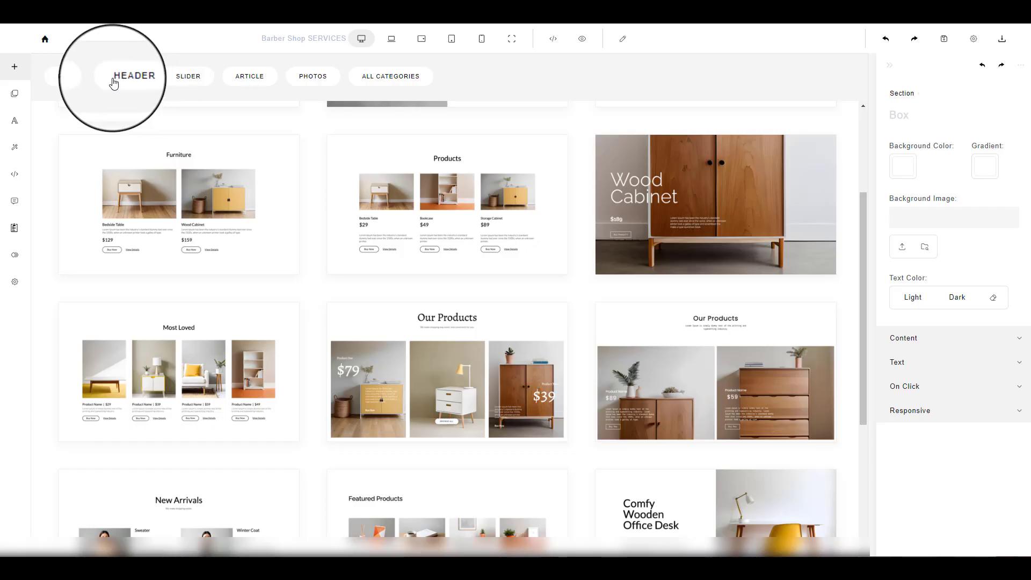
left_click(68, 76)
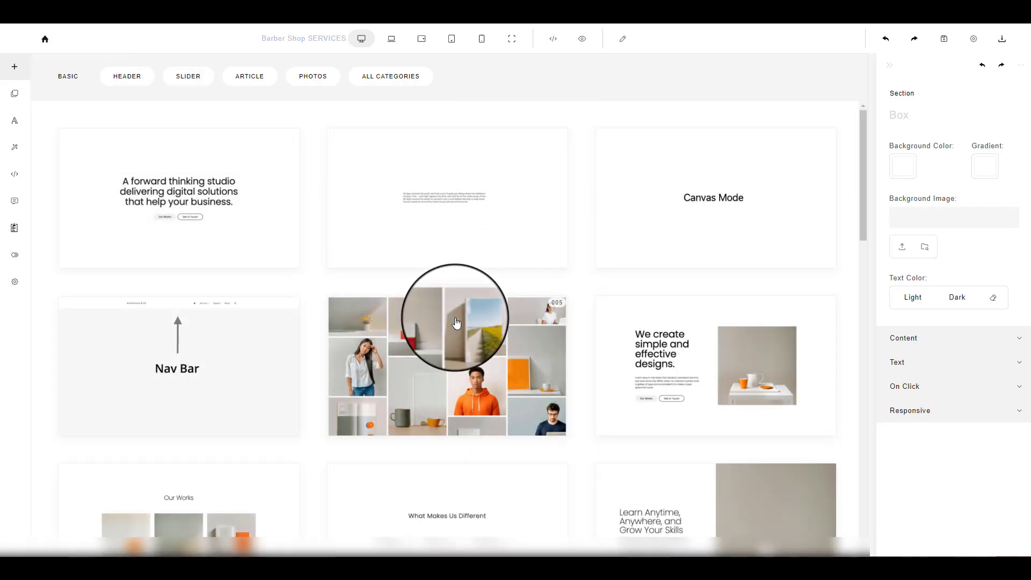
scroll(387, 334, "down", 3)
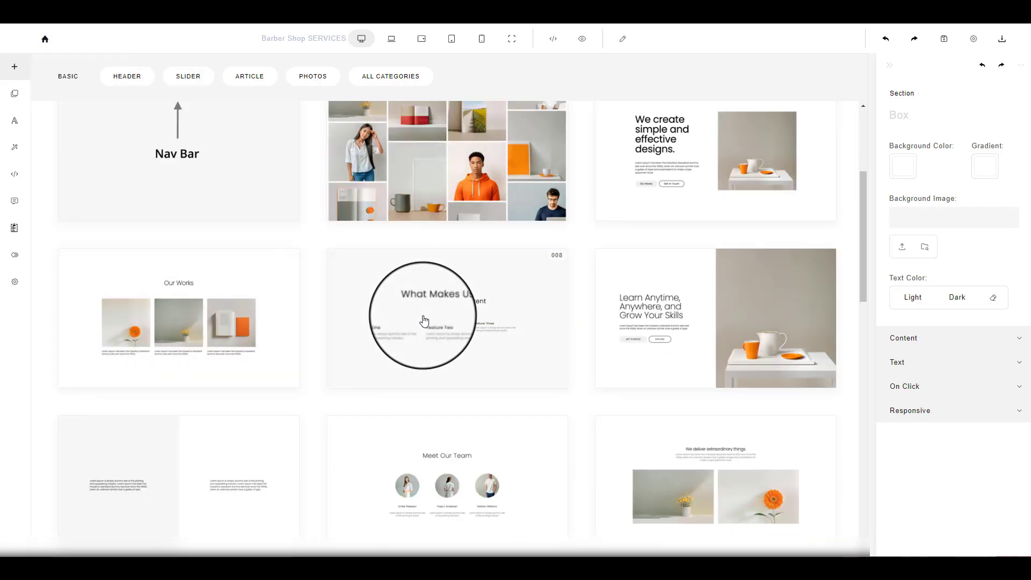
left_click(416, 317)
scroll(483, 343, "down", 3)
scroll(464, 325, "up", 15)
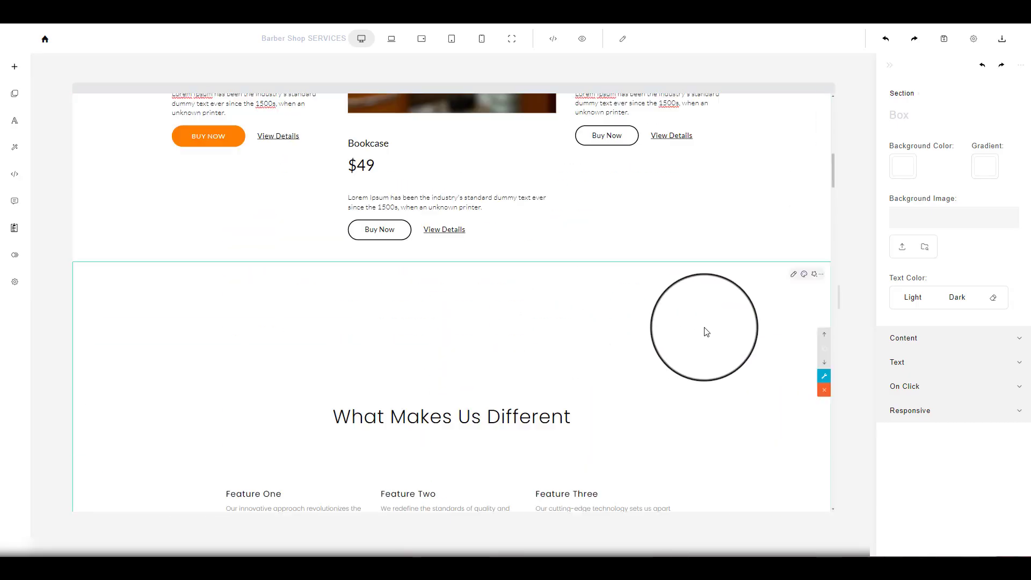
Step: Add the Nav Bar section from the Basic category to the page
left_click(12, 71)
scroll(473, 269, "up", 4)
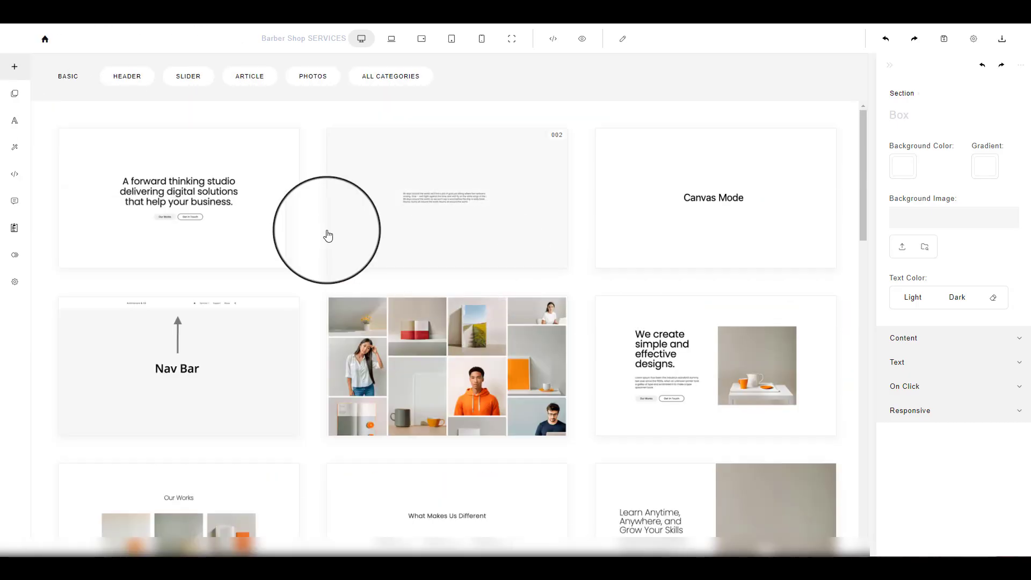
left_click(195, 367)
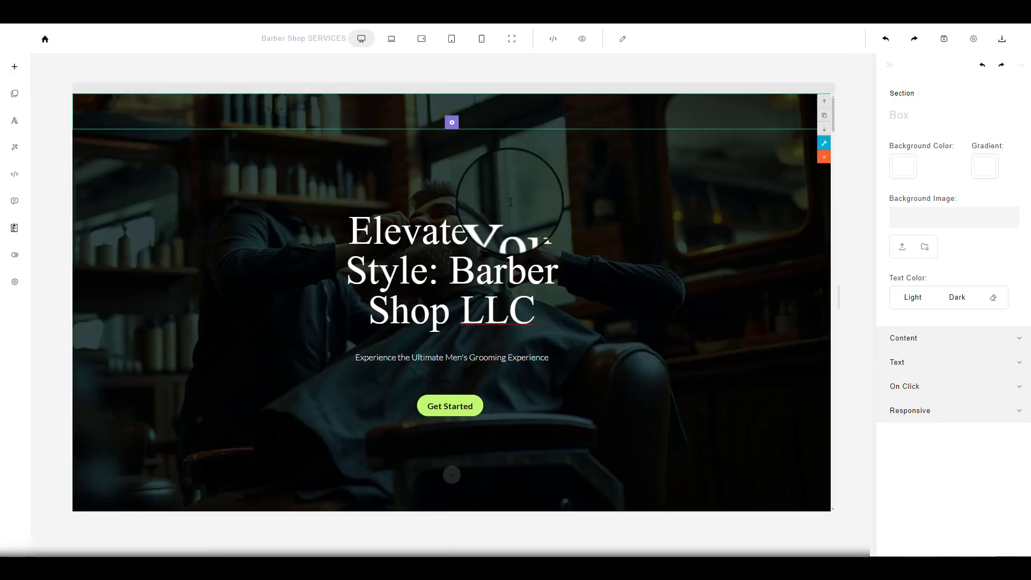
Step: Set the navigation bar's style to "Fixed dark topbar (light text)" in its module settings and check the logo text
left_click(450, 130)
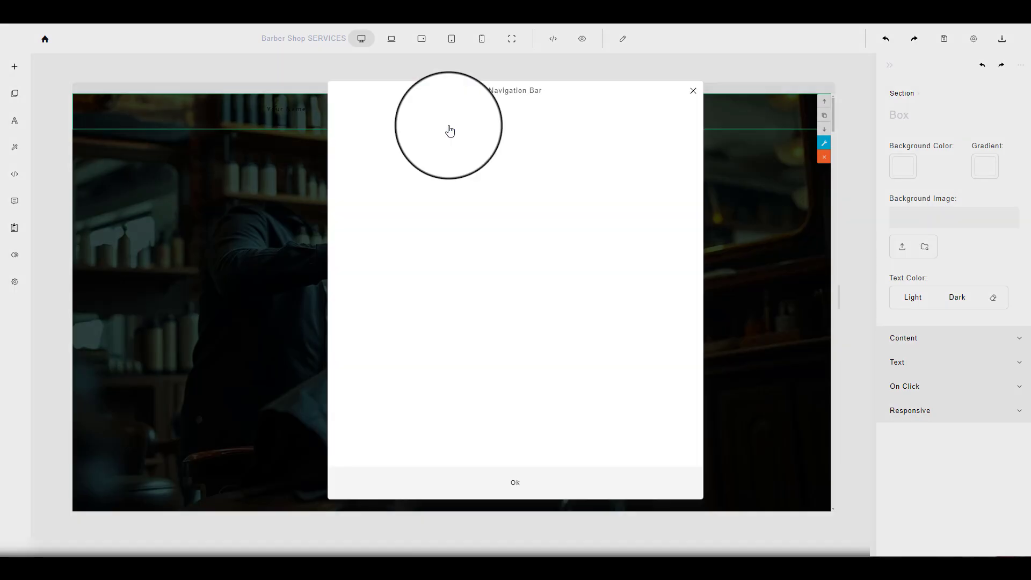
mouse_move(546, 97)
left_mouse_down()
mouse_move(491, 92)
mouse_move(555, 97)
left_mouse_up()
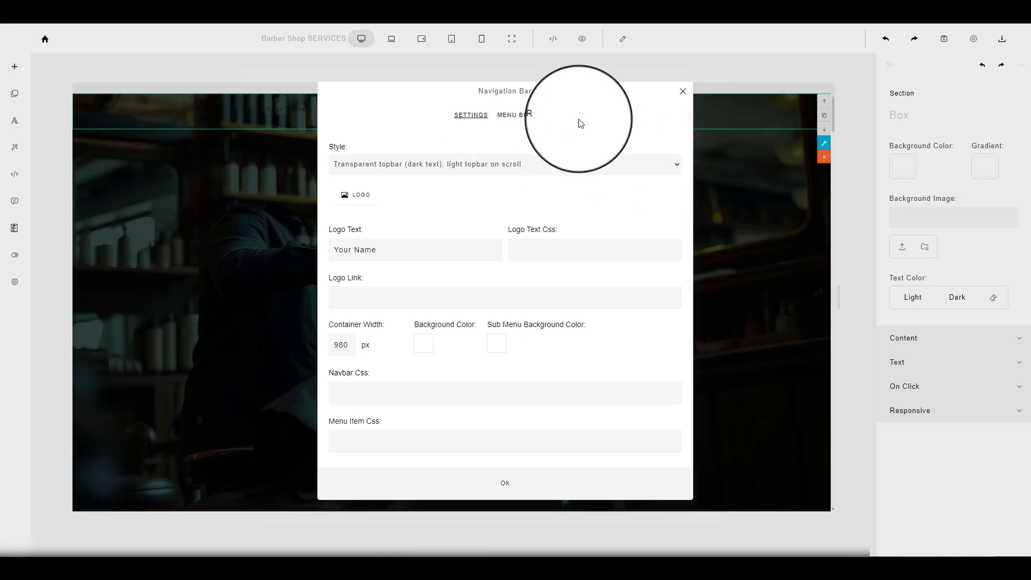
left_click(459, 161)
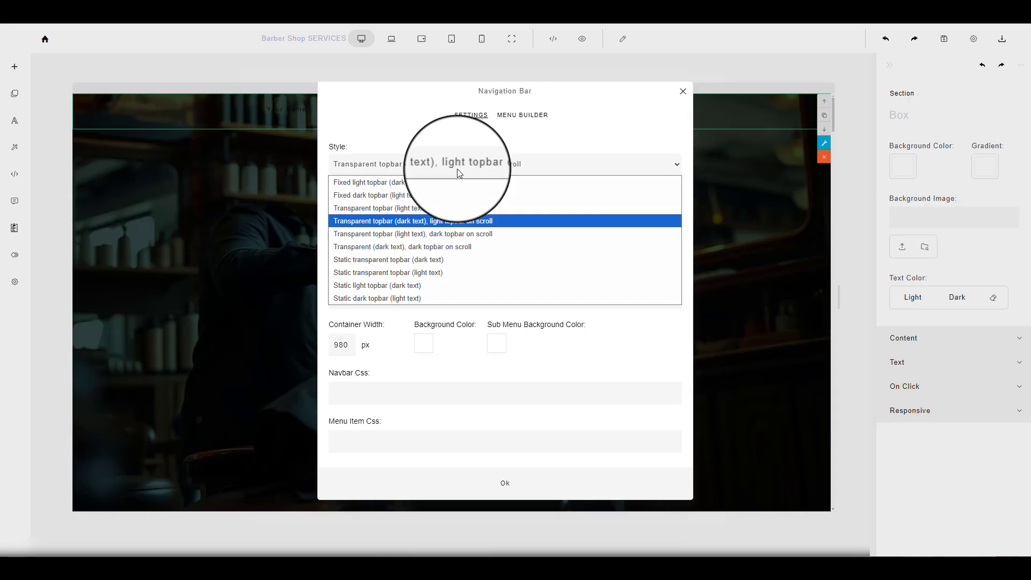
left_click(439, 197)
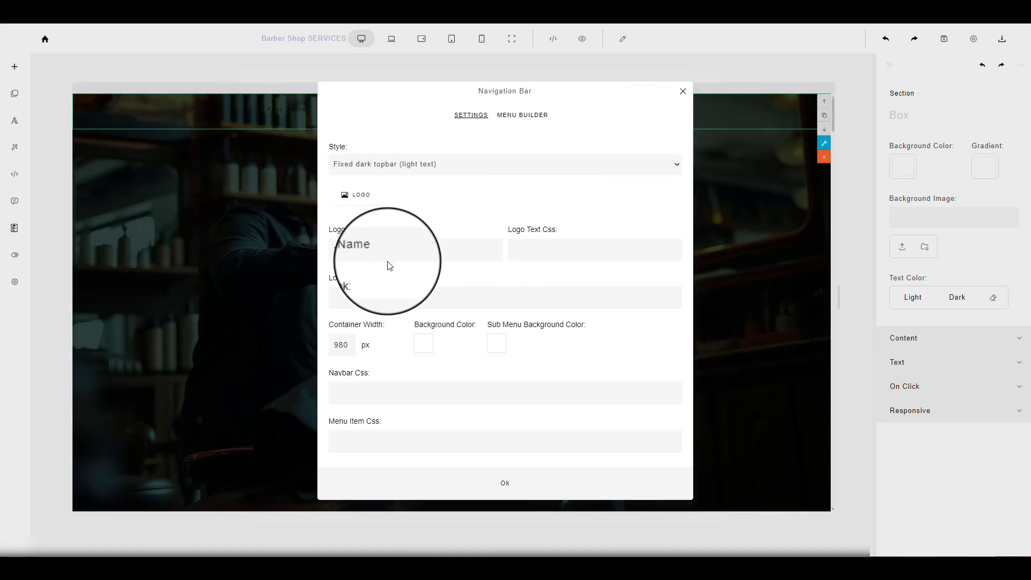
left_click_drag(376, 249, 336, 250)
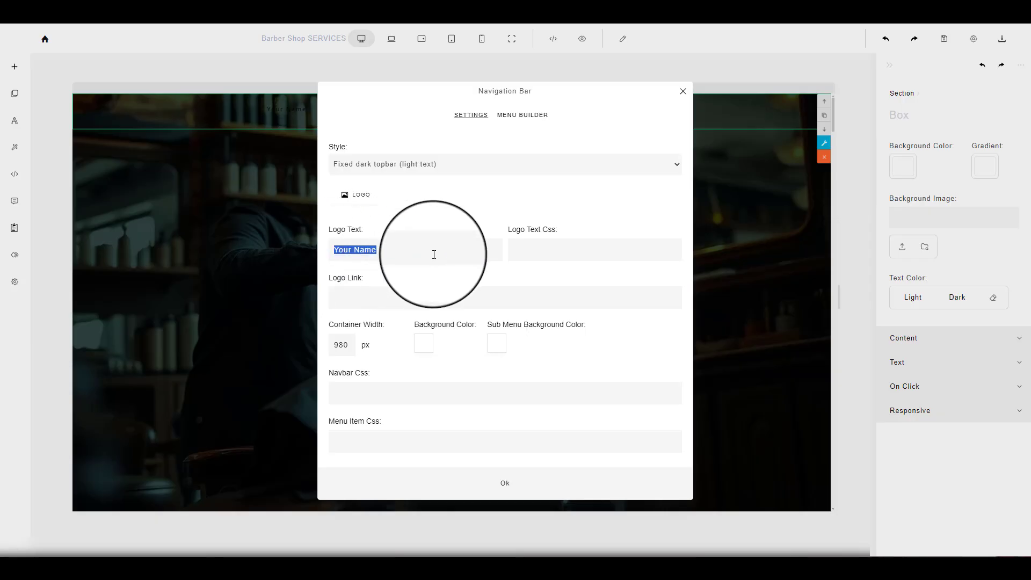
Step: Try several background colours for the navigation bar, settle on a bright red and accept the settings
left_click(423, 343)
left_click(532, 392)
left_click_drag(532, 391, 538, 363)
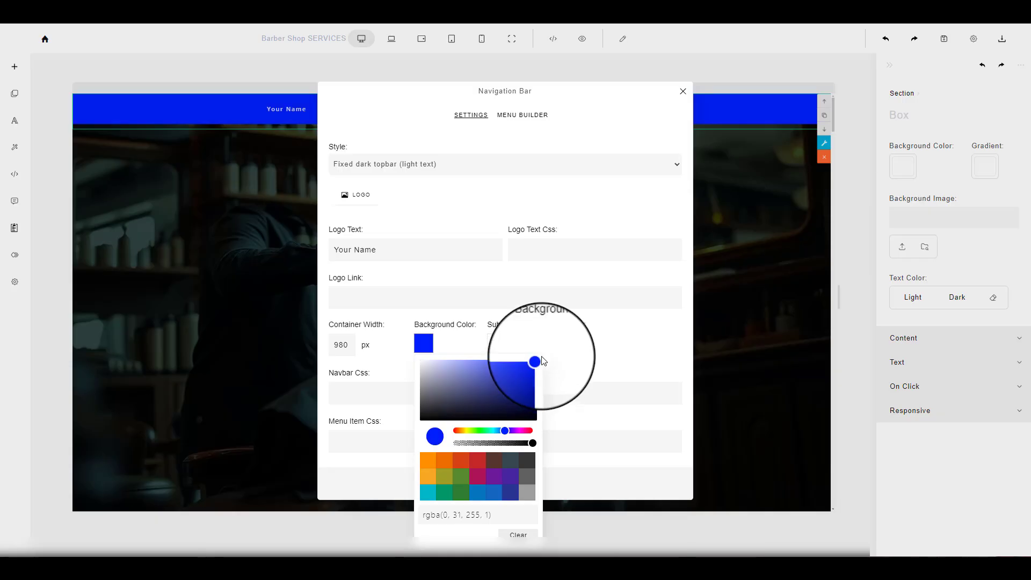
left_click(494, 476)
left_click(478, 477)
left_click(445, 476)
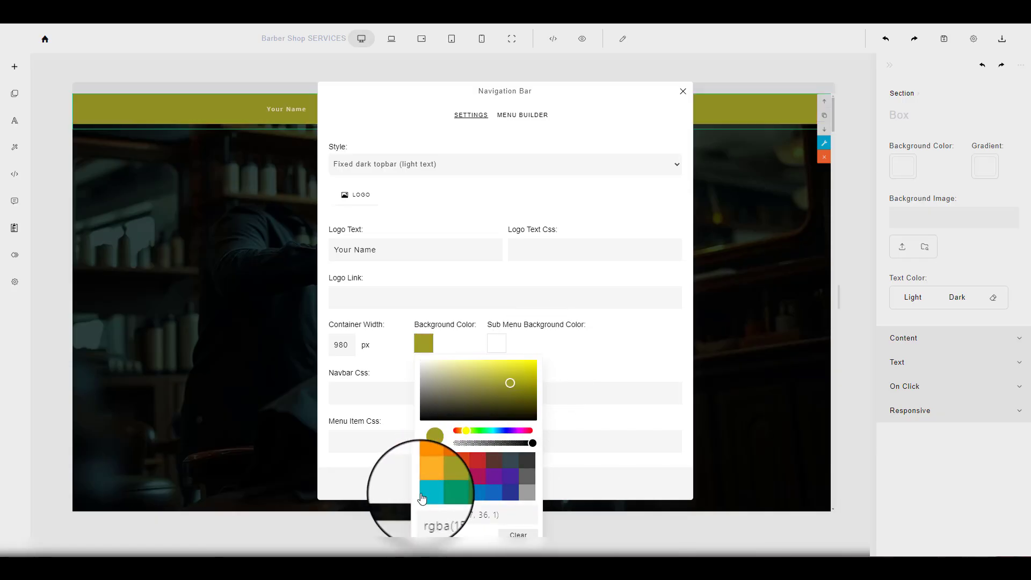
left_click(422, 499)
left_click(511, 493)
left_click(527, 461)
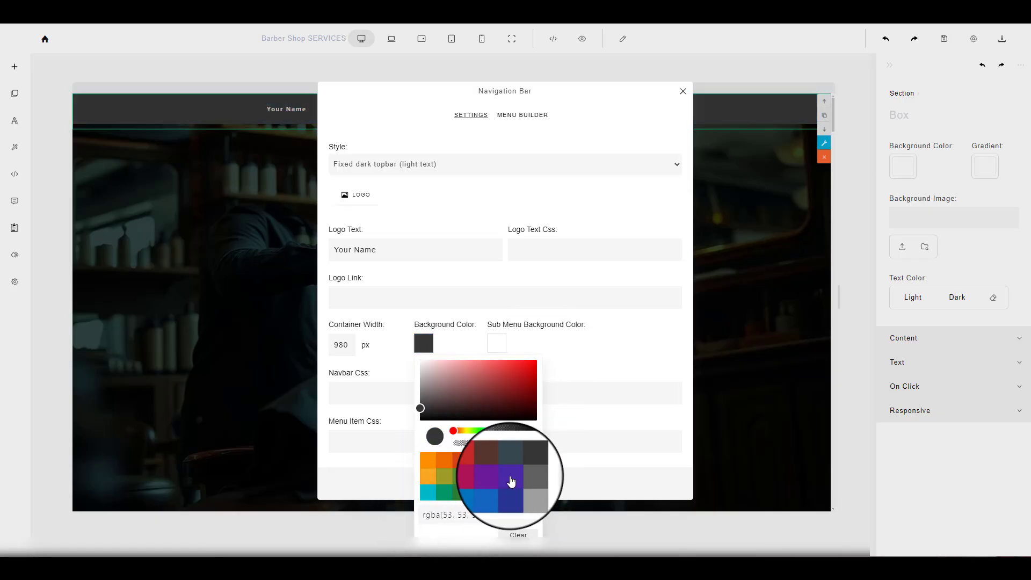
left_click(511, 478)
left_click(477, 477)
left_click(478, 460)
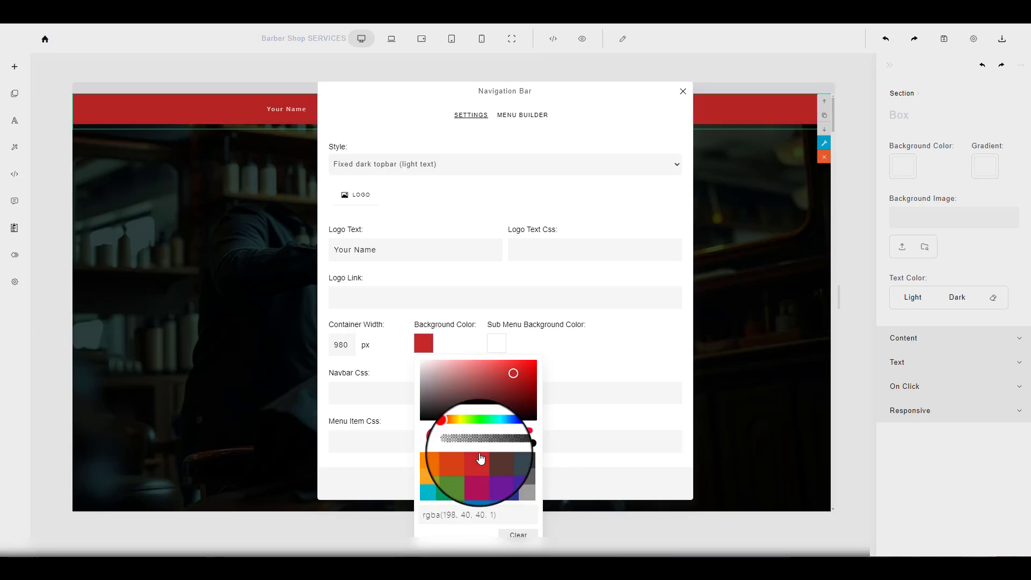
left_click(536, 372)
left_click(647, 330)
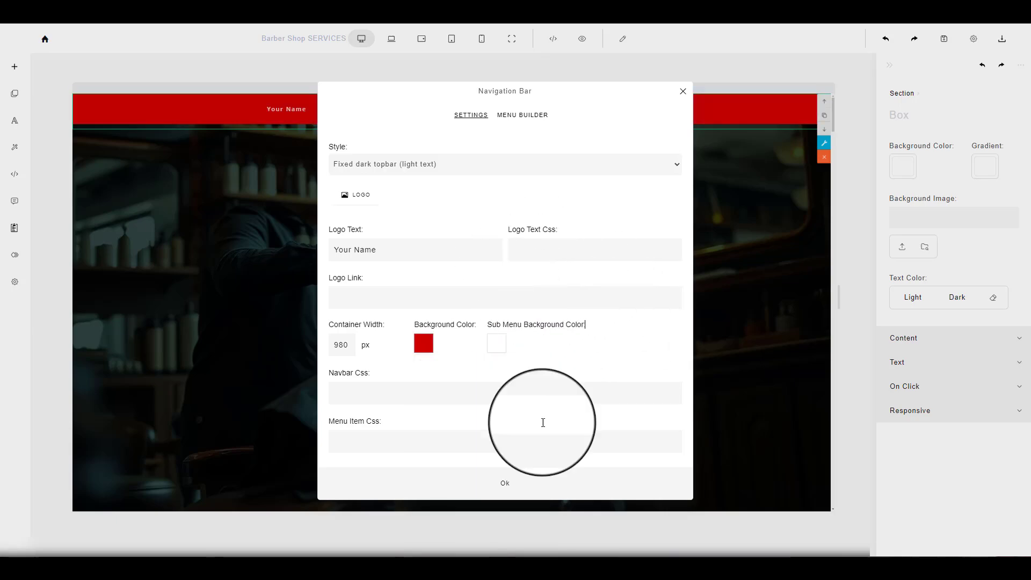
left_click(527, 483)
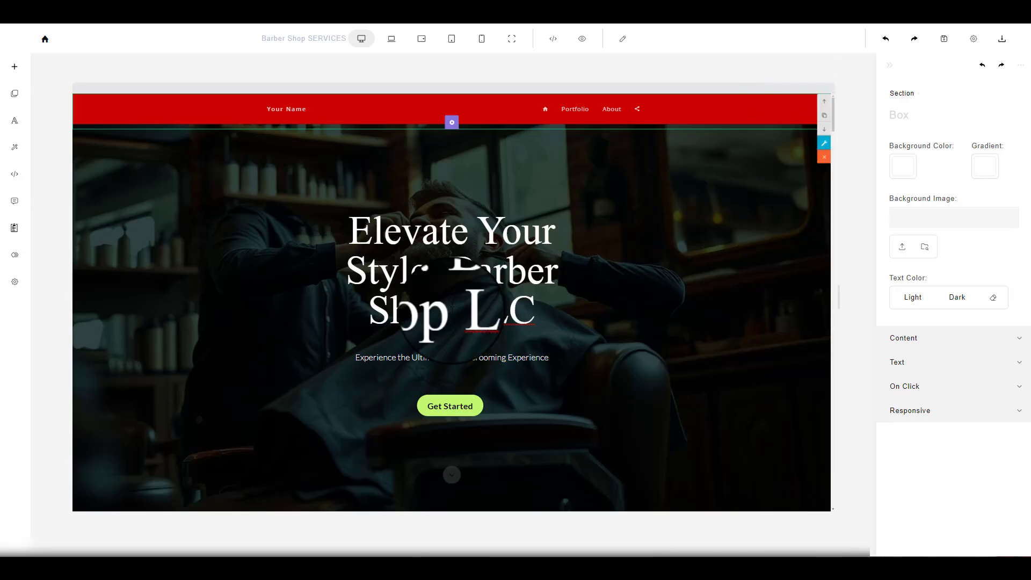
Step: Remove the Portfolio and About items from the navigation bar in its menu builder
scroll(507, 301, "down", 2)
scroll(507, 301, "up", 2)
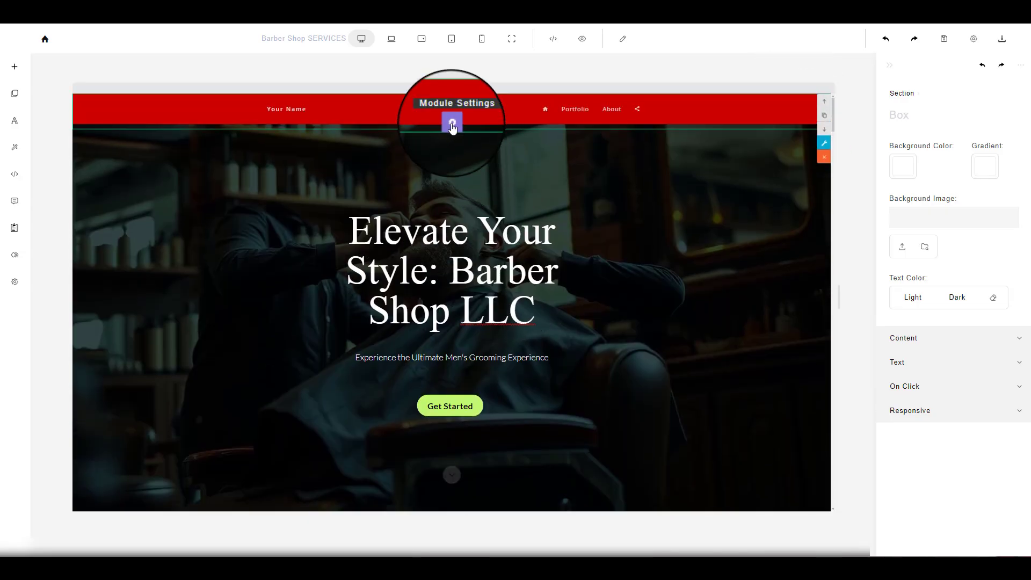
left_click(453, 123)
left_click(524, 116)
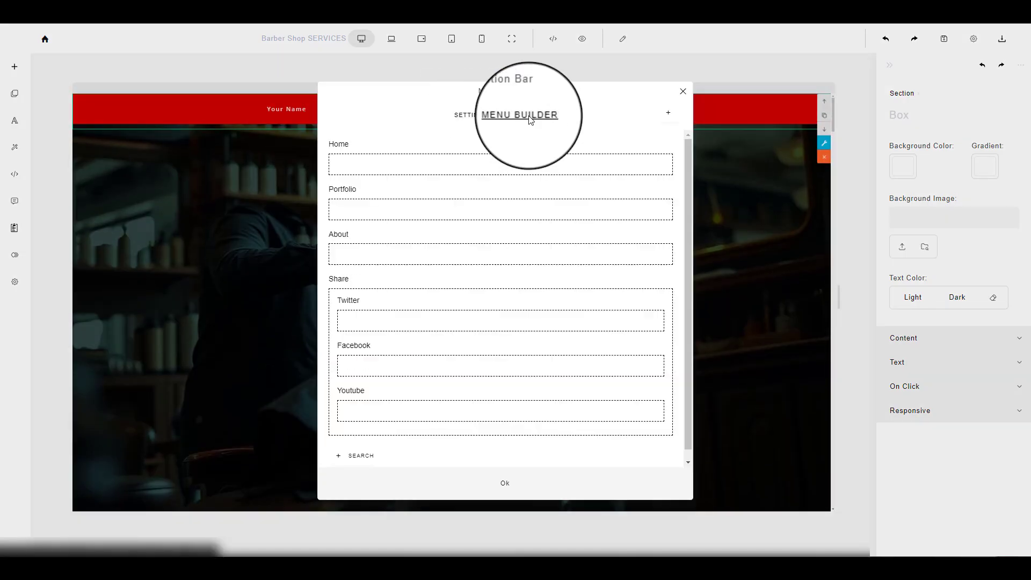
scroll(415, 343, "down", 1)
scroll(410, 350, "up", 1)
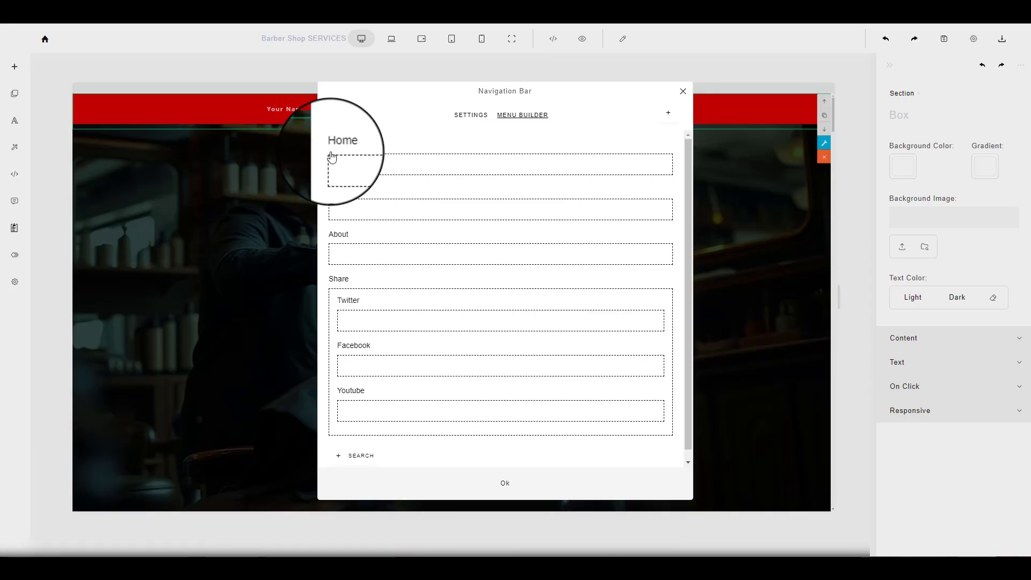
left_click(347, 213)
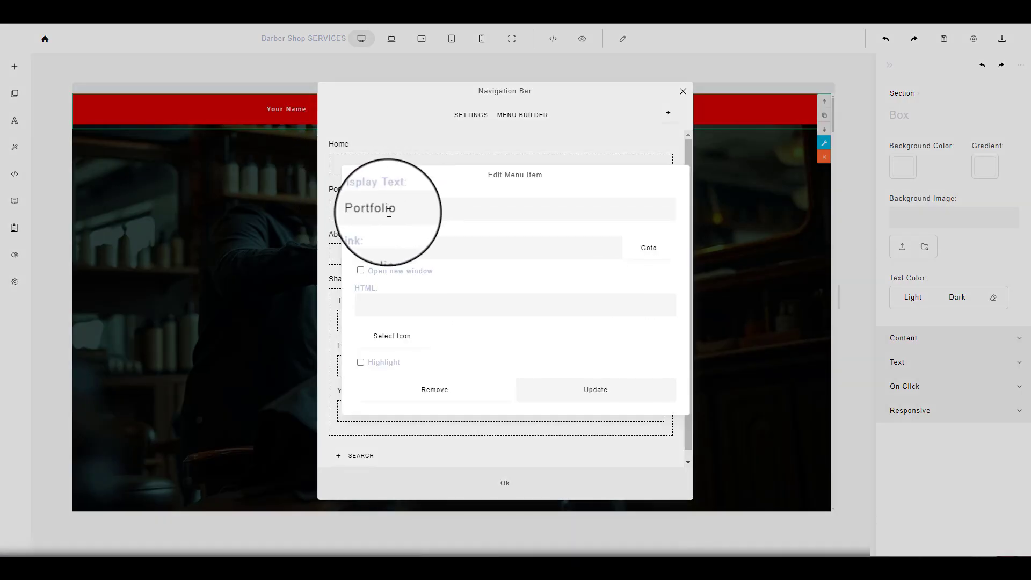
double_click(369, 210)
left_click_drag(419, 248, 304, 247)
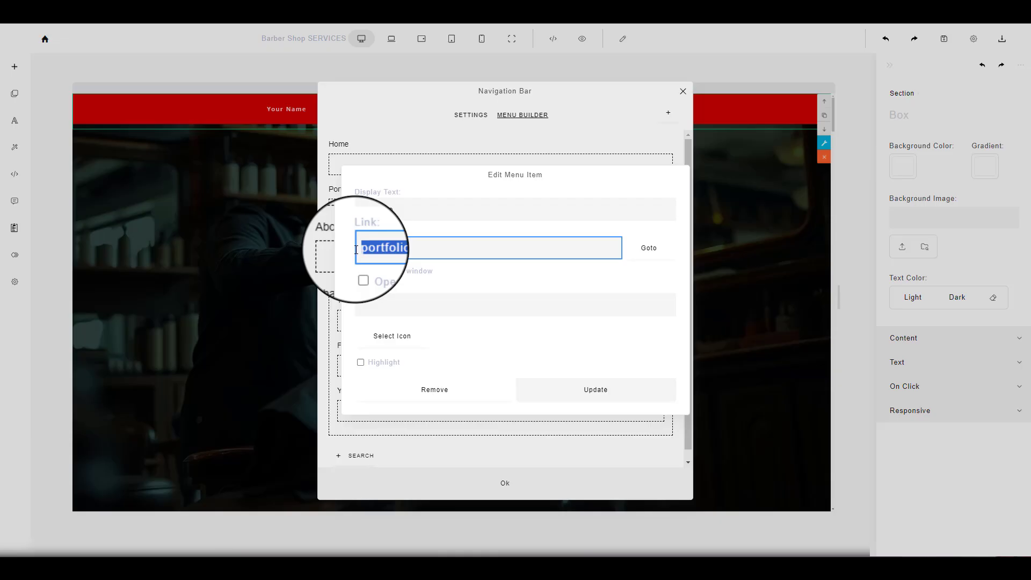
left_click(481, 398)
left_click(412, 210)
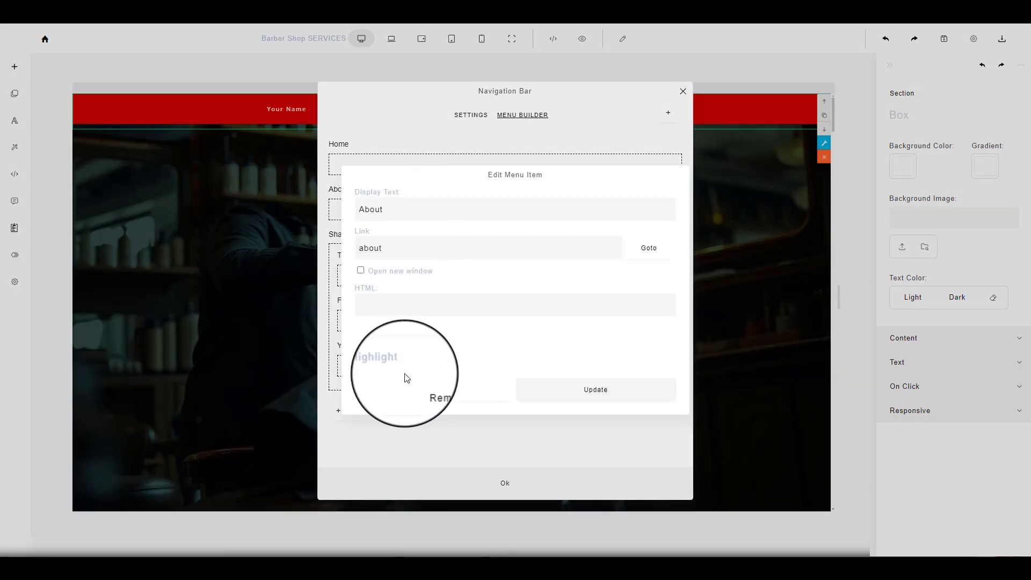
left_click(424, 388)
Step: Remove the Share menu item along with its social media sub-items, keeping only Home, and accept the navigation bar changes
left_click(405, 231)
left_click(297, 217)
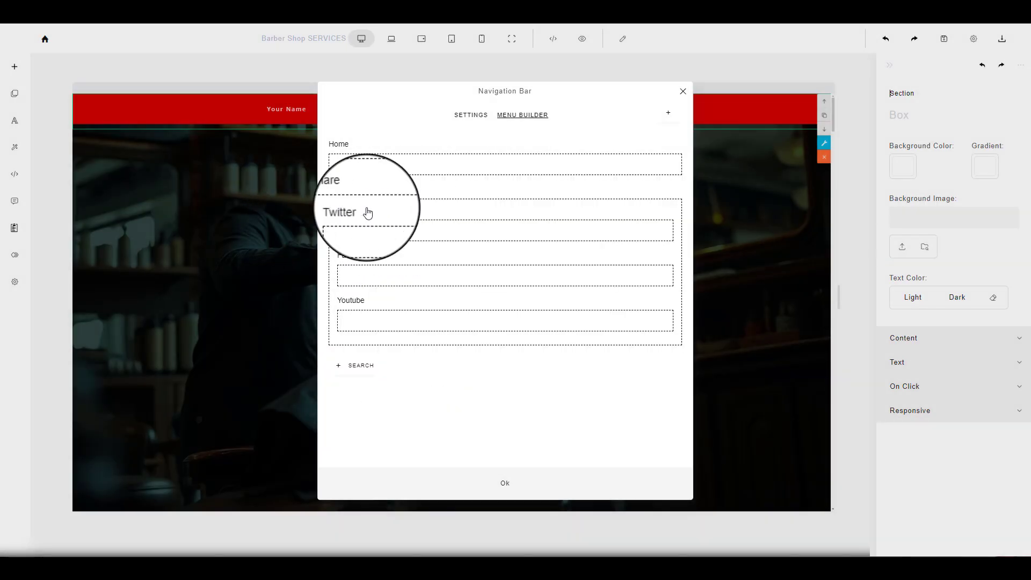
left_click(364, 209)
left_click(441, 389)
left_click(368, 210)
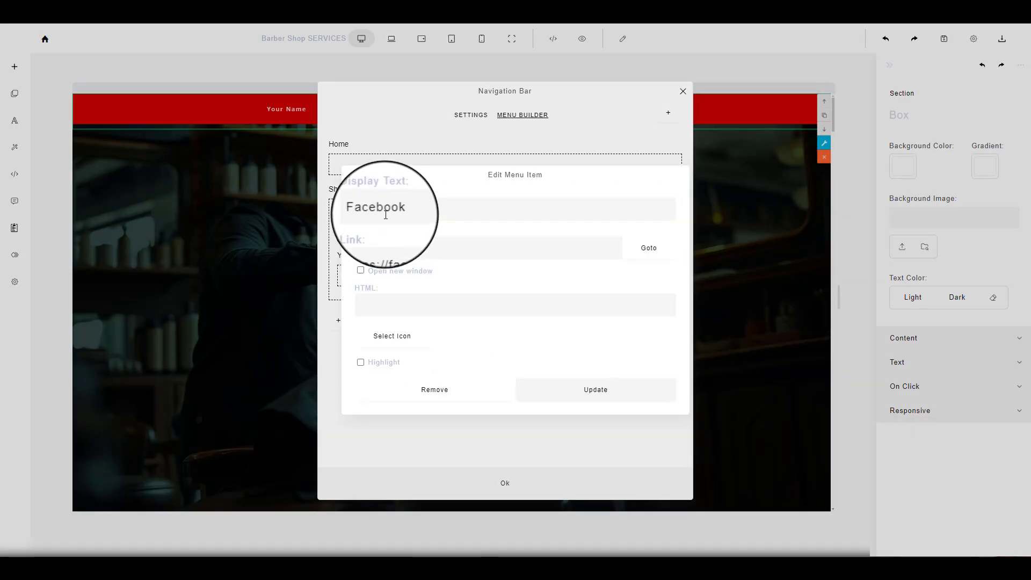
left_click(433, 389)
left_click(407, 202)
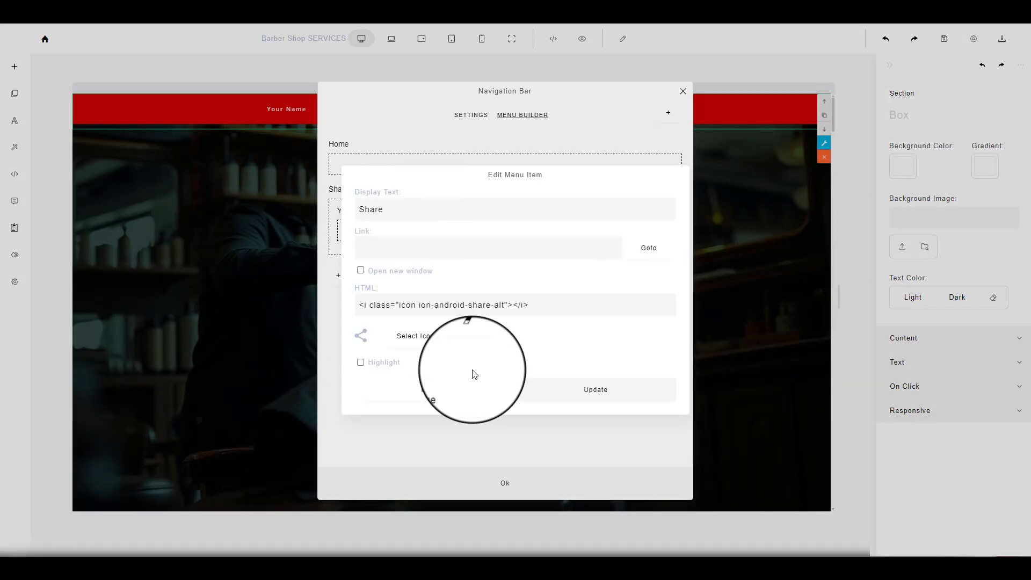
left_click(447, 393)
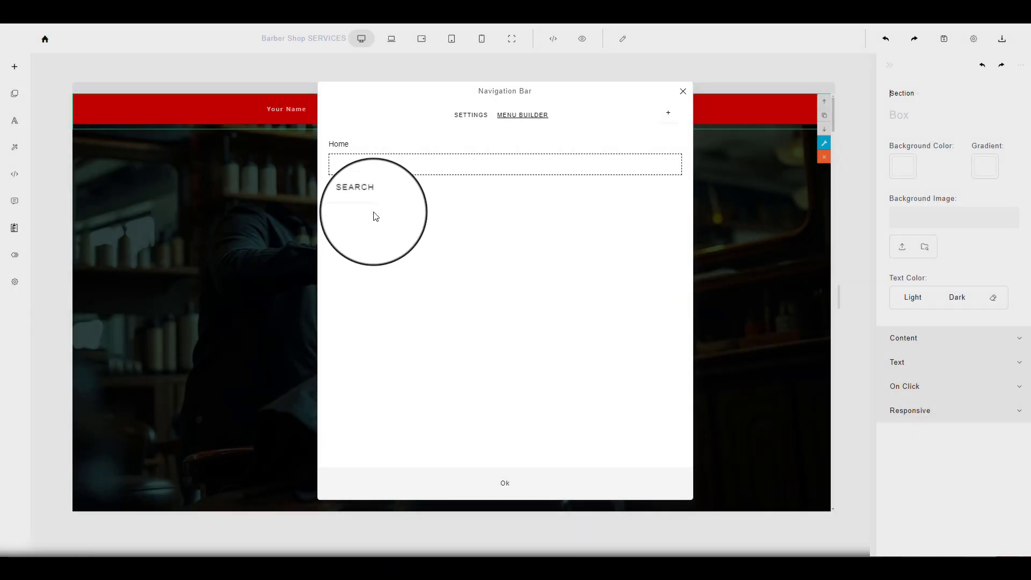
left_click(527, 485)
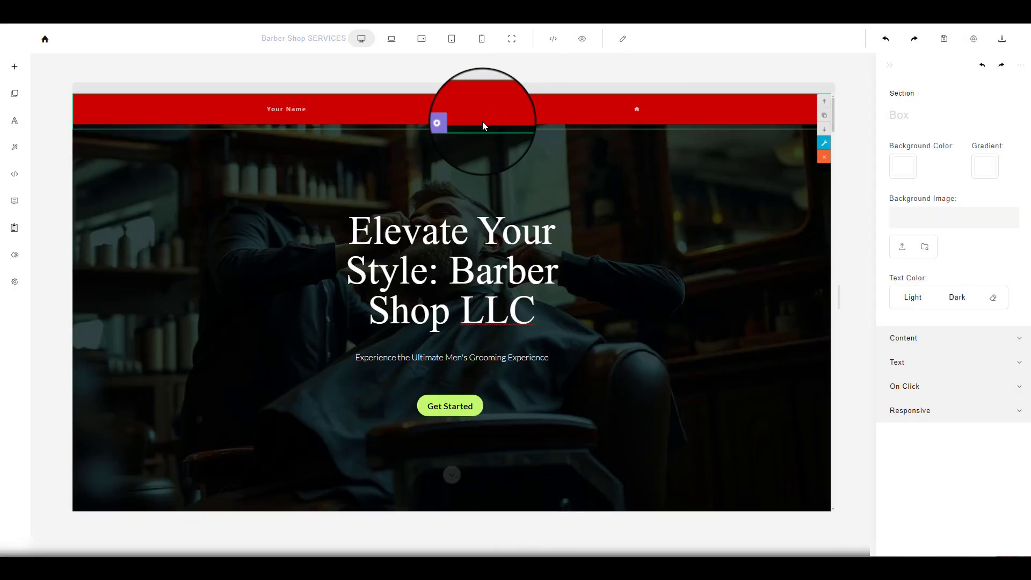
Step: Add a menu item with the display text "Blog" to the navigation bar and accept the changes
left_click(453, 125)
left_click(519, 115)
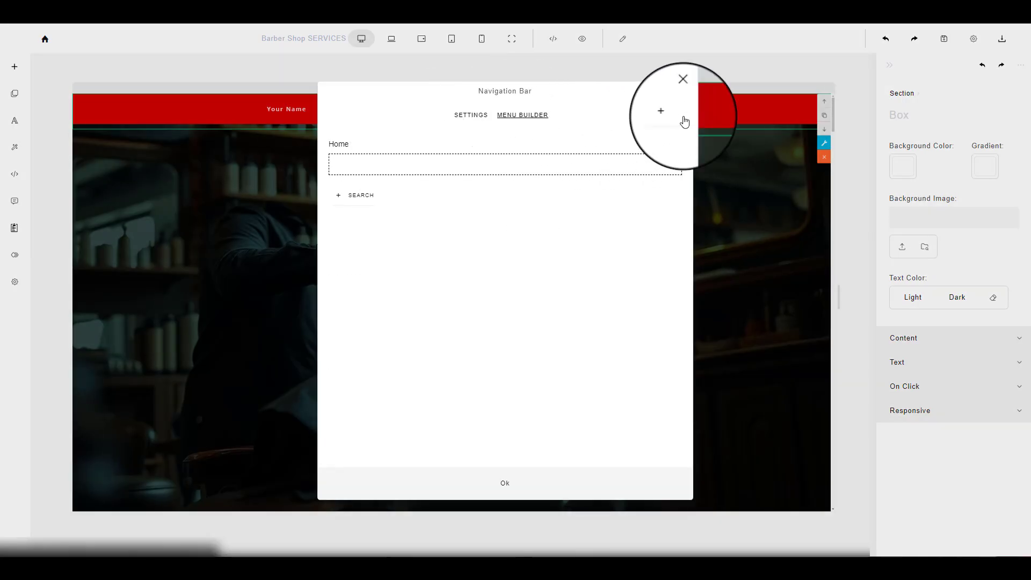
left_click(669, 114)
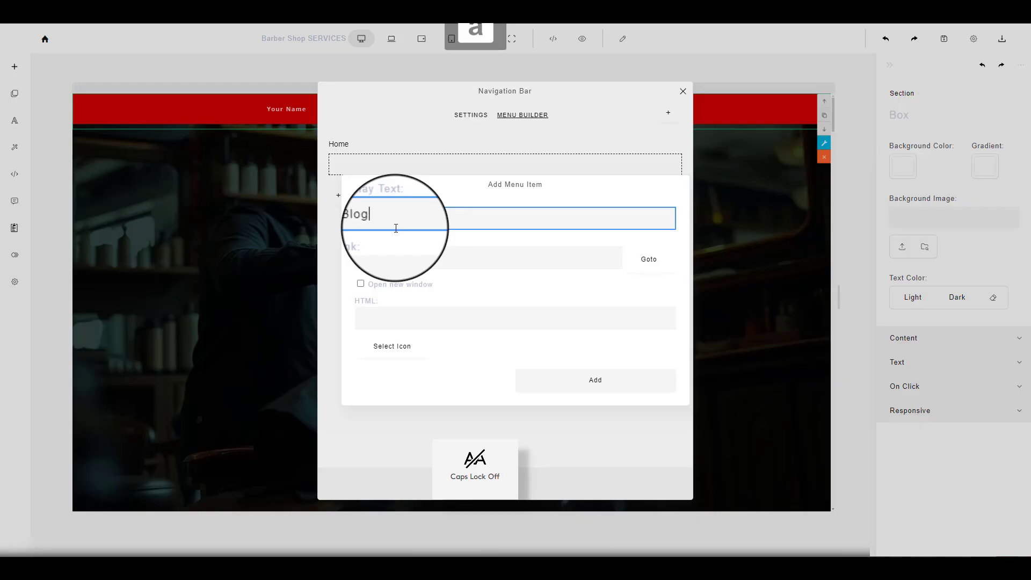
type("Blog")
left_click(594, 388)
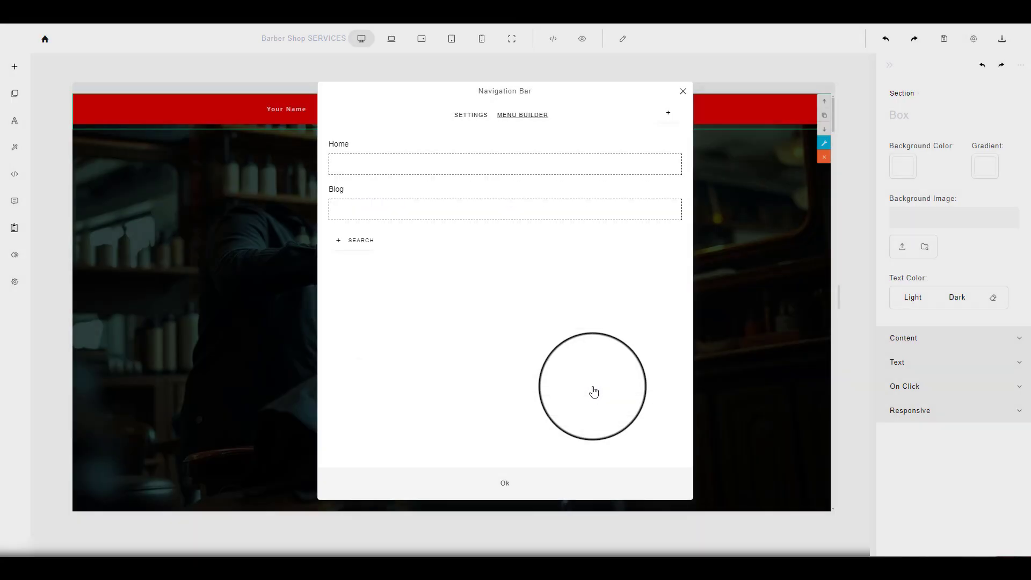
left_click(503, 485)
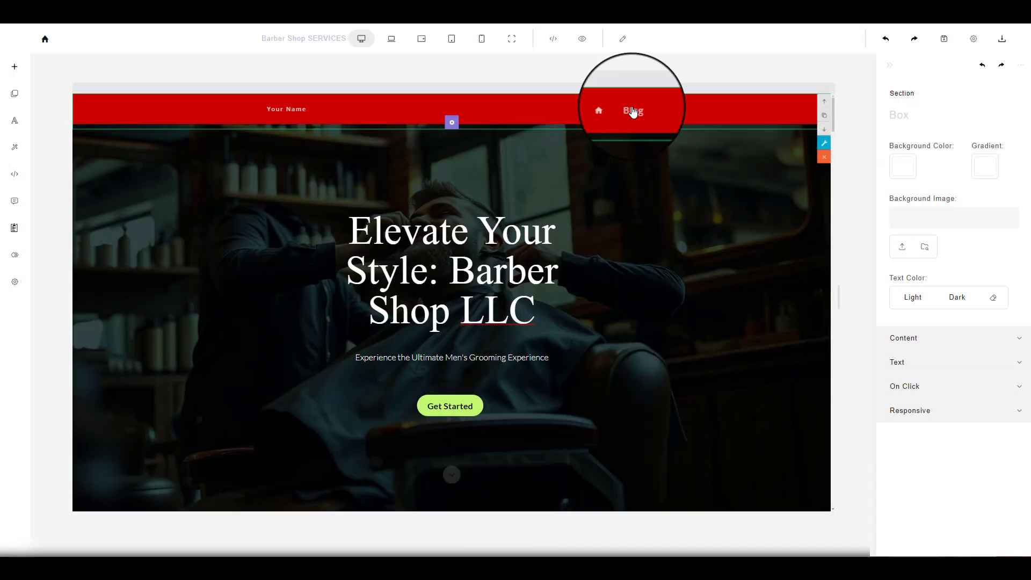
Step: Open the Blog menu item for editing in the menu builder and bring up its icon selection
left_click(452, 123)
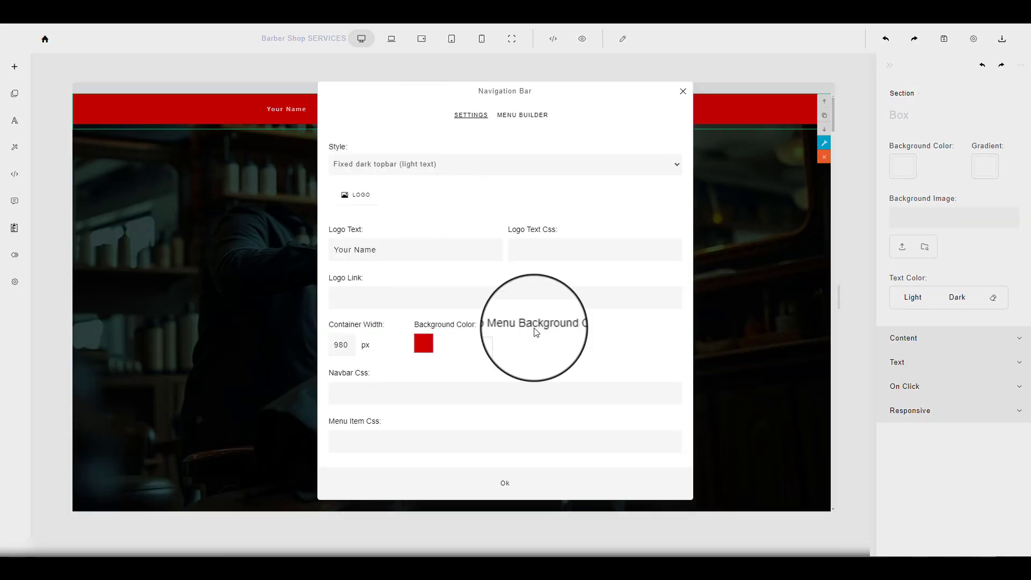
left_click(508, 115)
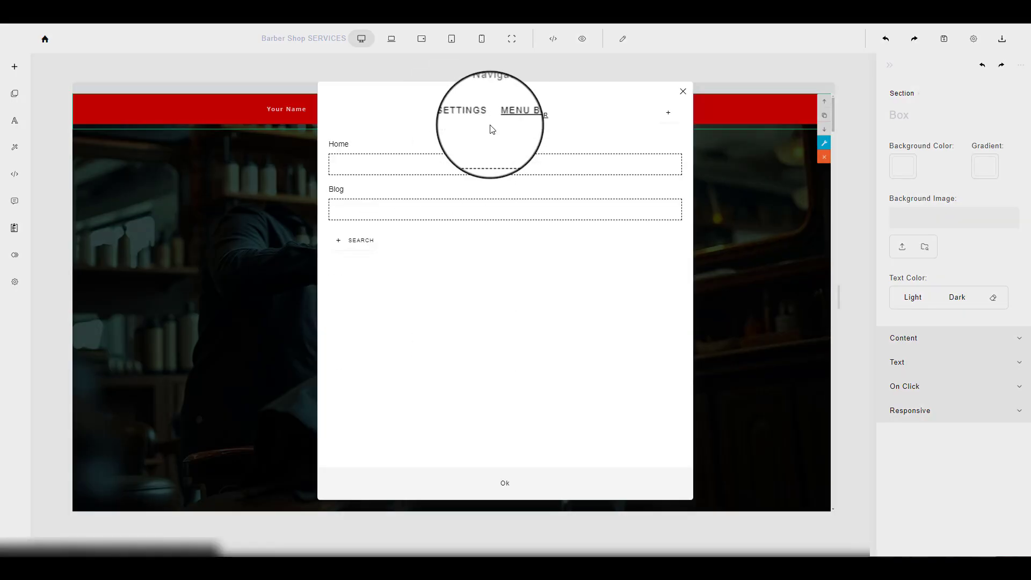
left_click(353, 209)
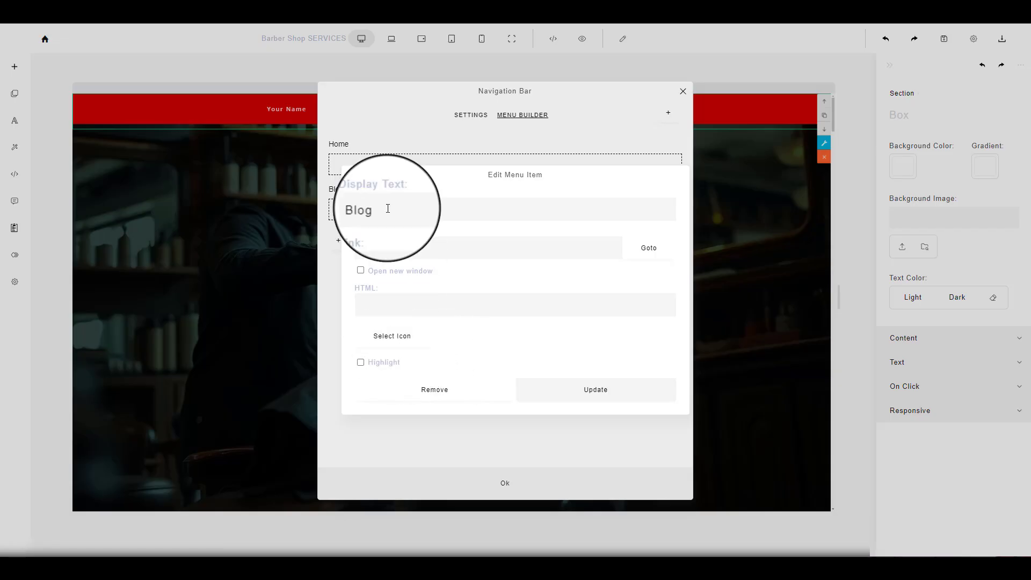
left_click_drag(387, 210, 358, 210)
left_click(393, 336)
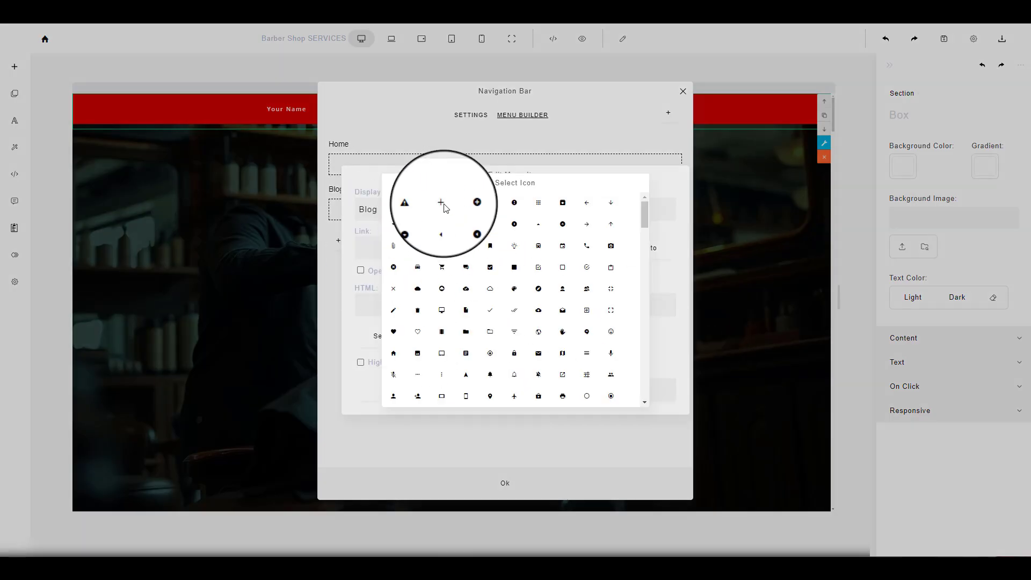
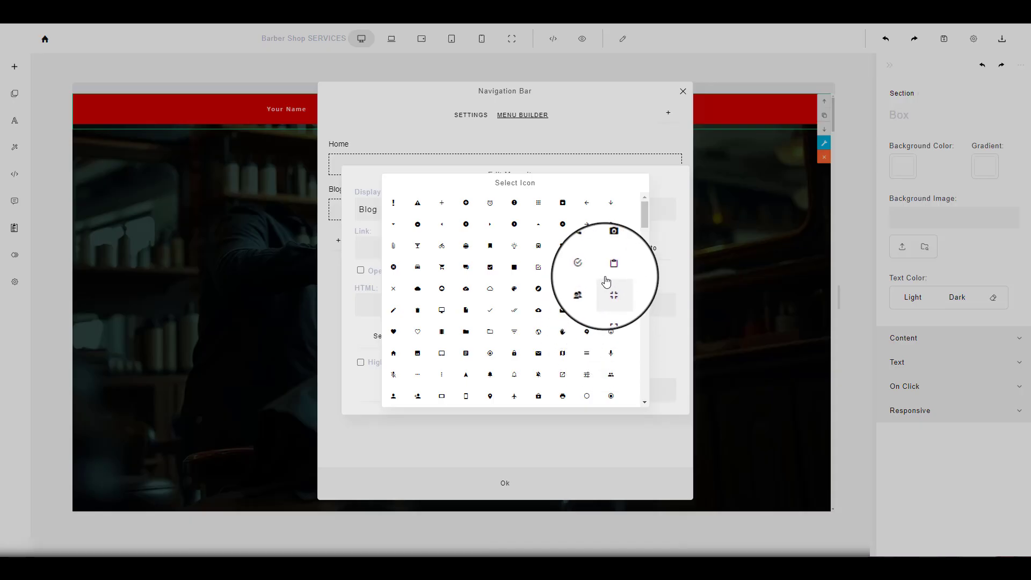
Step: Assign the pencil icon to the Blog menu item and accept the navigation bar changes
left_click(393, 310)
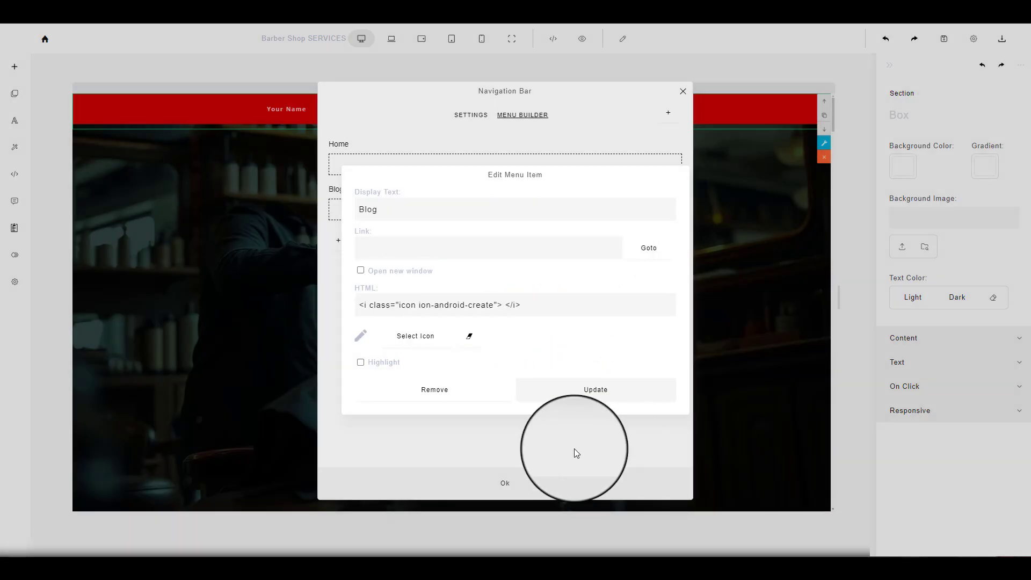
left_click(577, 397)
left_click(534, 483)
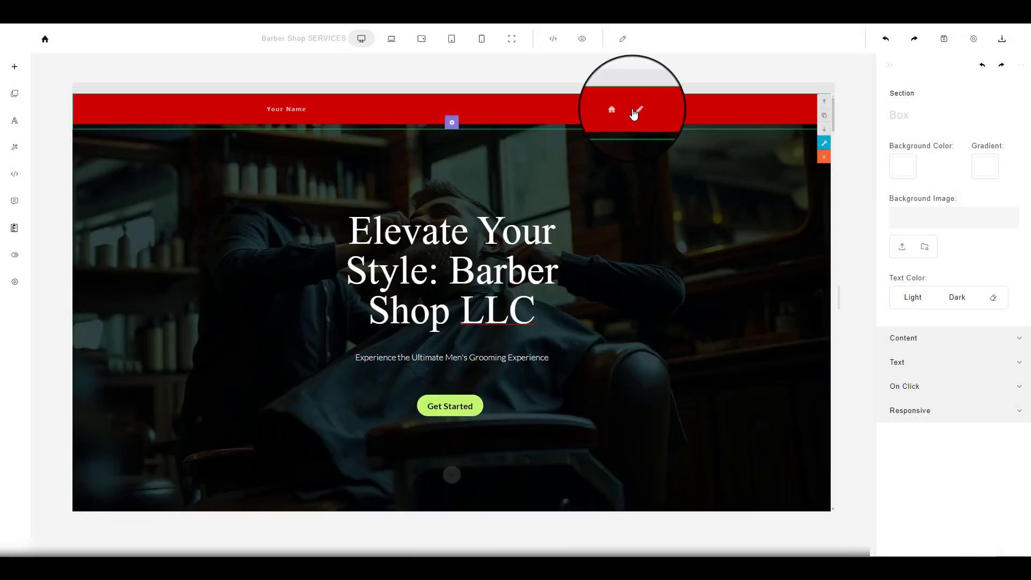
Step: Reopen the Blog item in the navigation bar's menu builder, clear its icon, and update the item
left_click(452, 122)
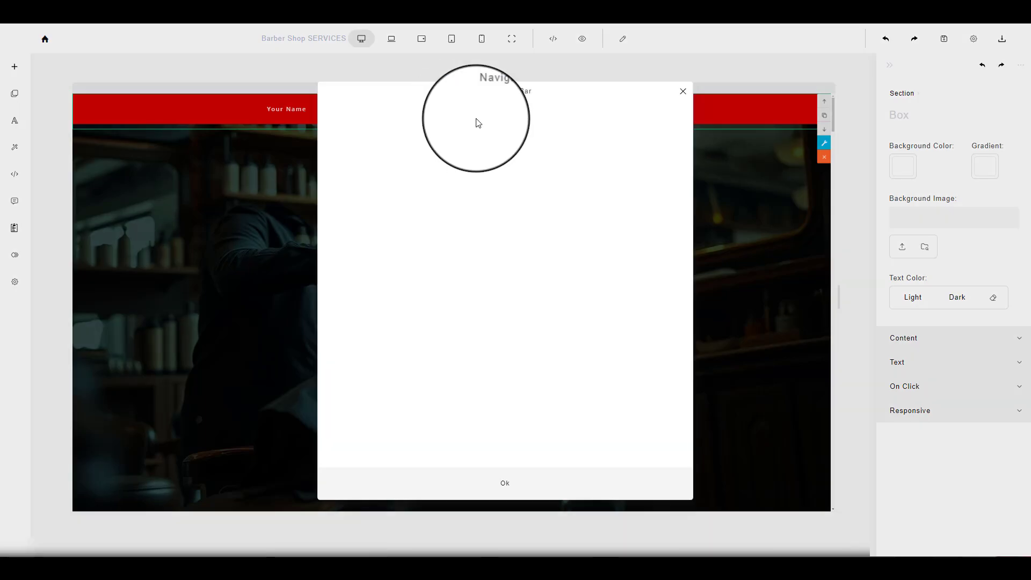
left_click(526, 115)
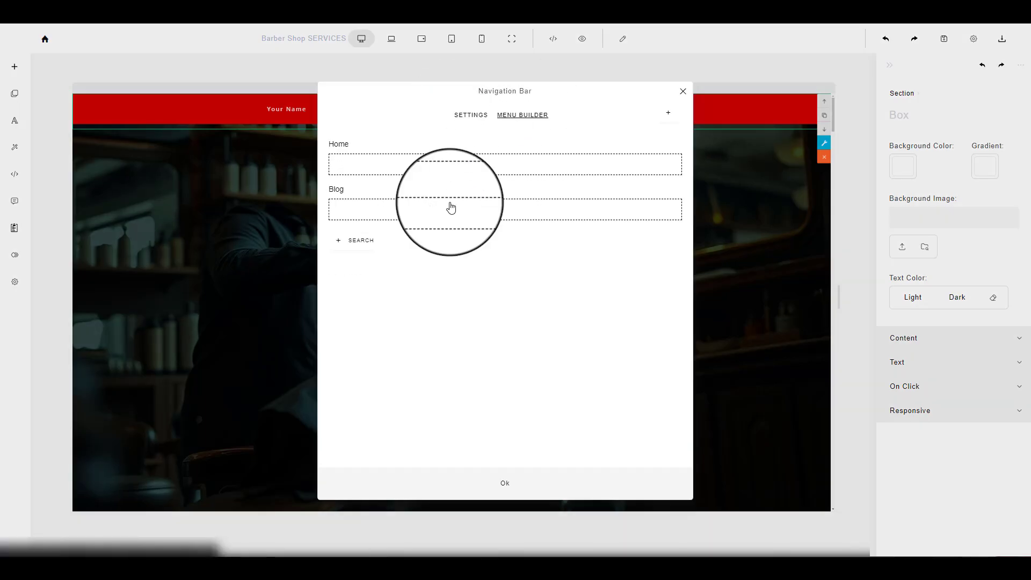
left_click(380, 214)
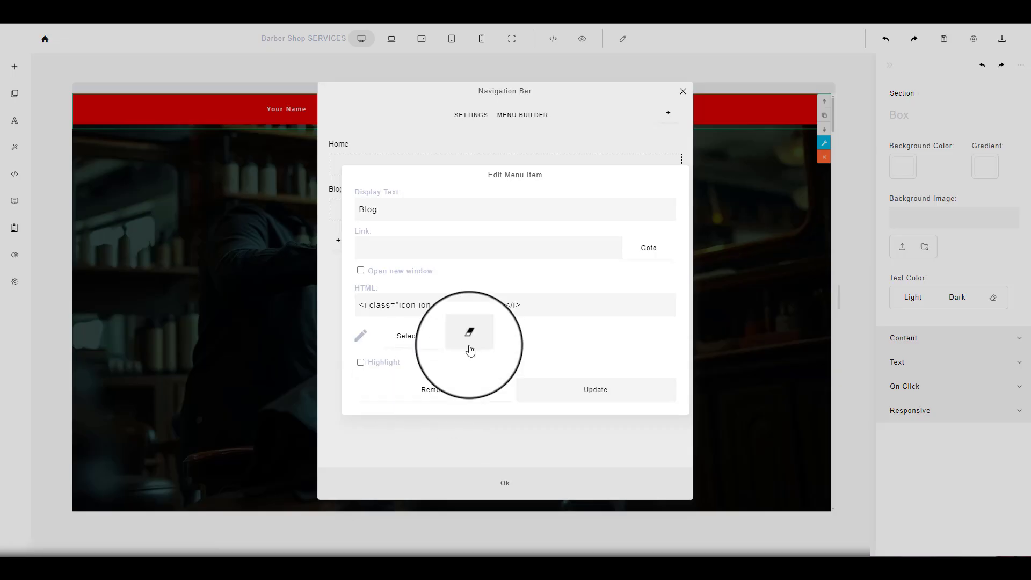
left_click(471, 344)
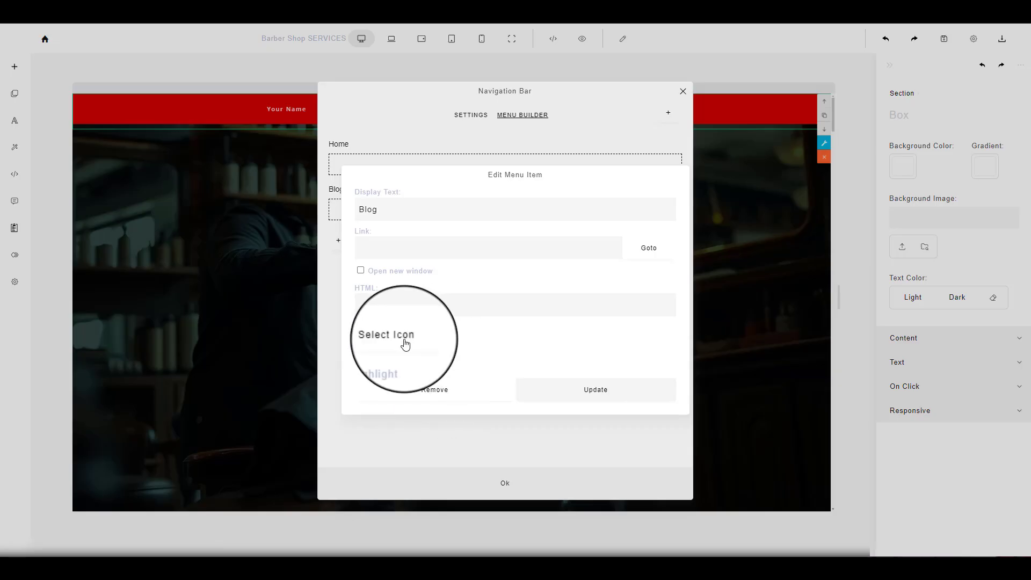
left_click(550, 396)
Step: Add two menu items with the display texts "About Us" and "Our Services" to the navigation bar
left_click(669, 113)
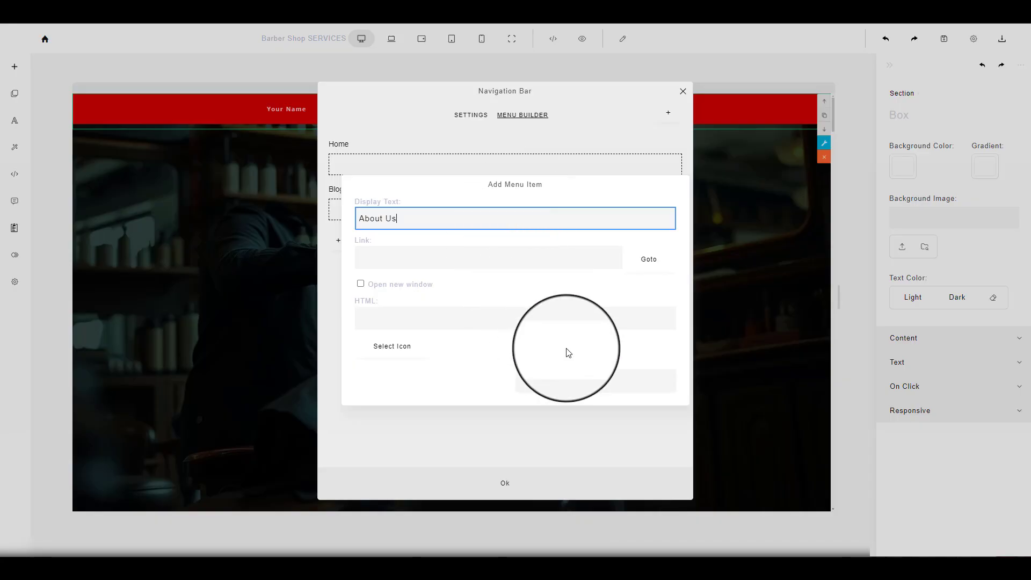
left_click(570, 386)
left_click(678, 114)
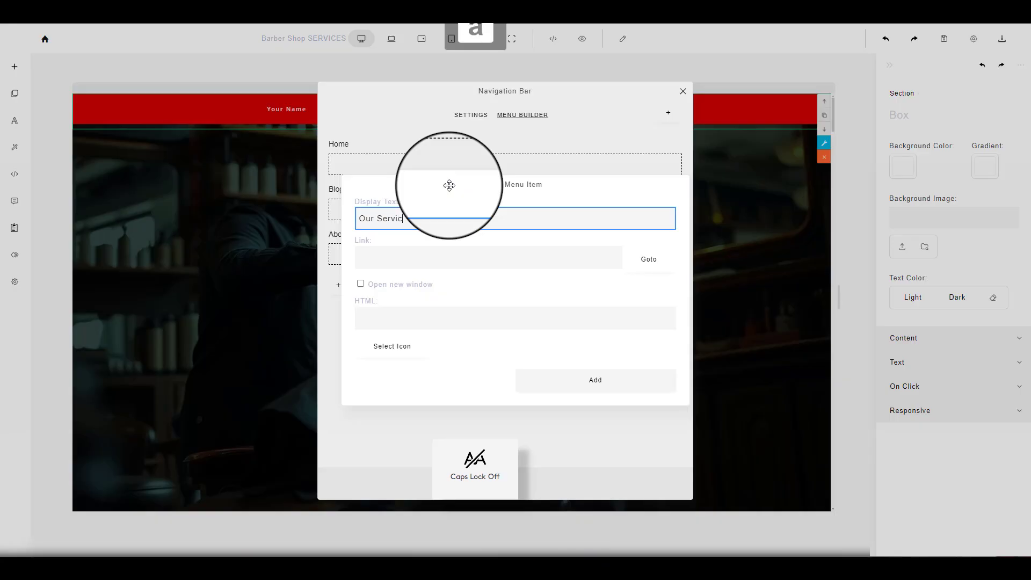
type("Our Services")
left_click(584, 388)
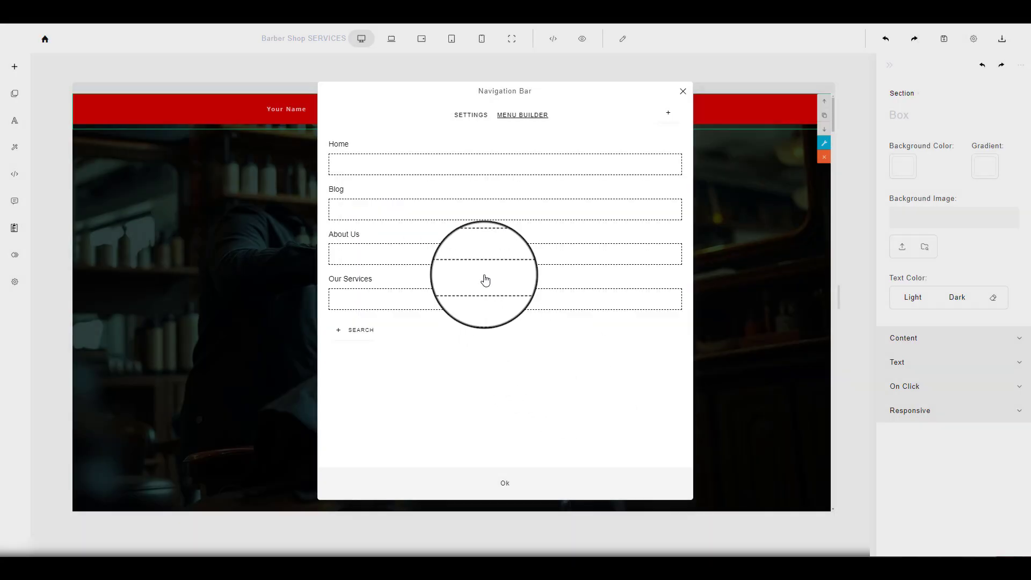
Step: Add a "Book an Appt" menu item, place it directly below Home, and move Our Services above About Us
left_click(669, 113)
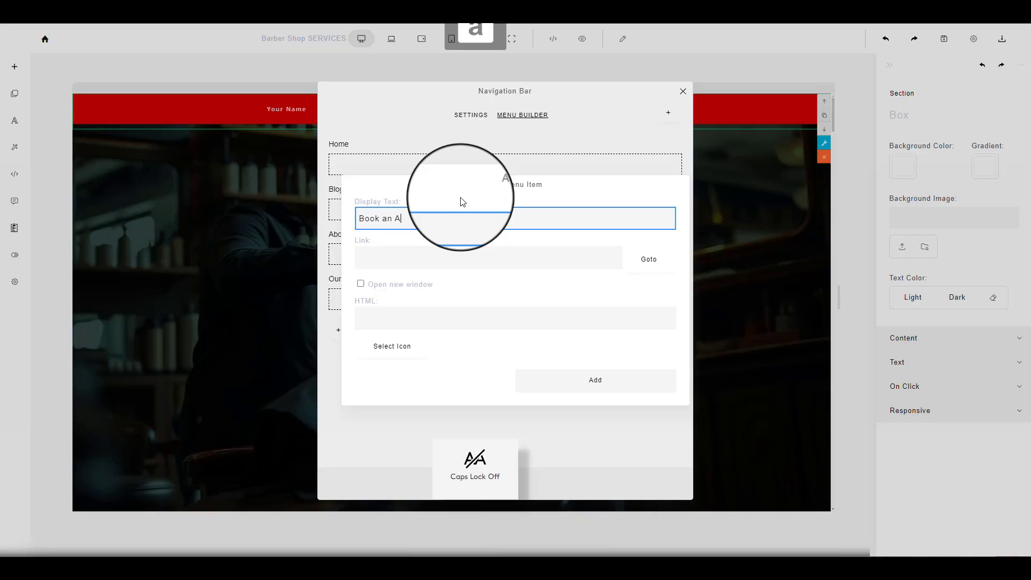
left_click(588, 376)
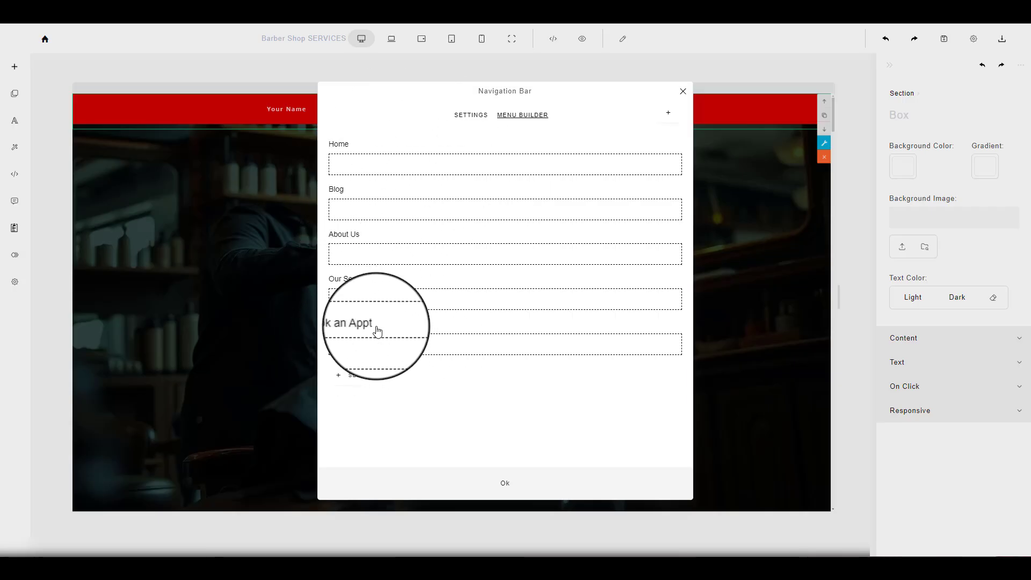
left_click_drag(378, 331, 380, 193)
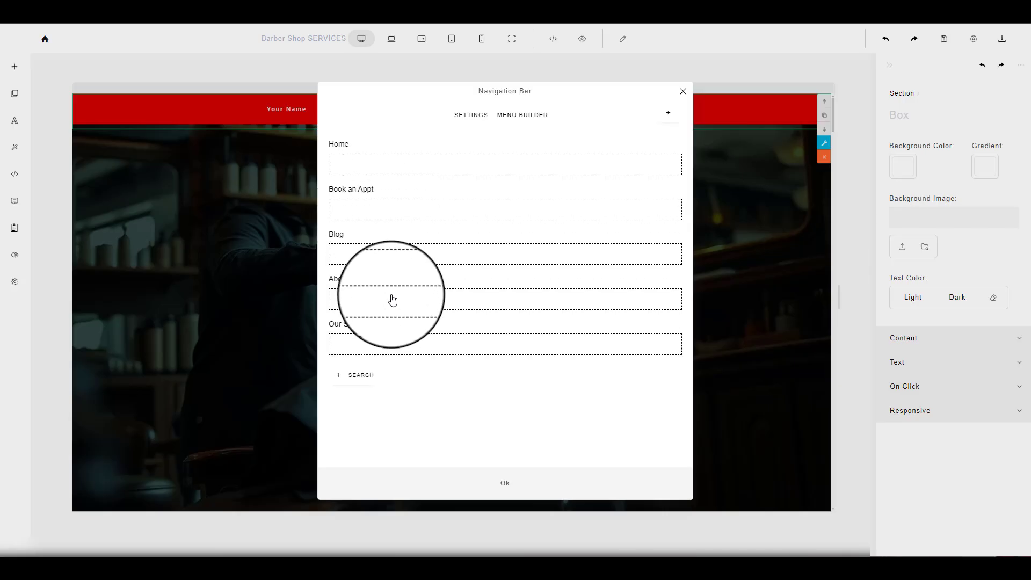
left_click_drag(379, 344, 371, 290)
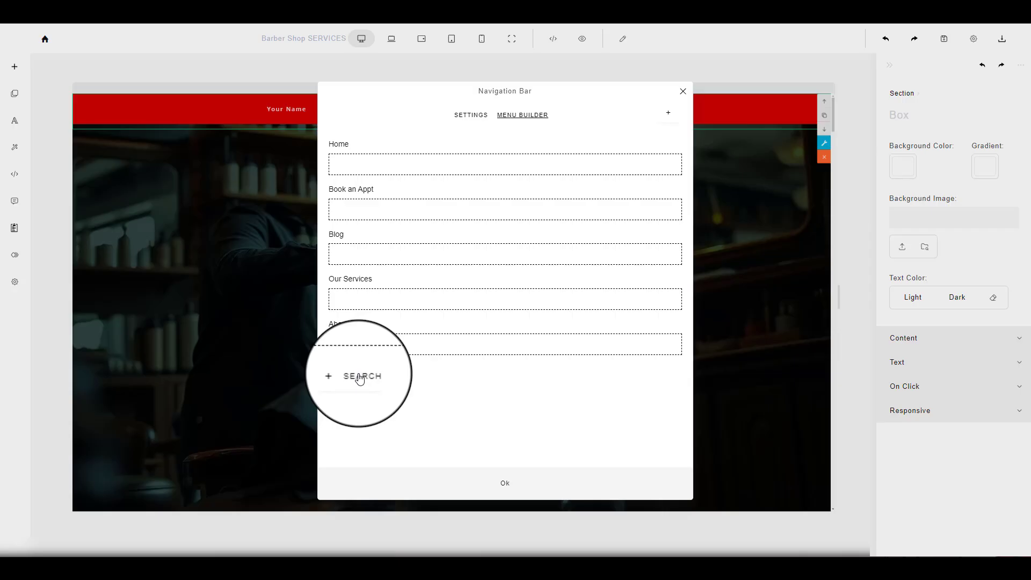
Step: Start a new menu item and enter "Contact Us" as its display text
left_click(668, 113)
key("Caps_Lock")
type("Con")
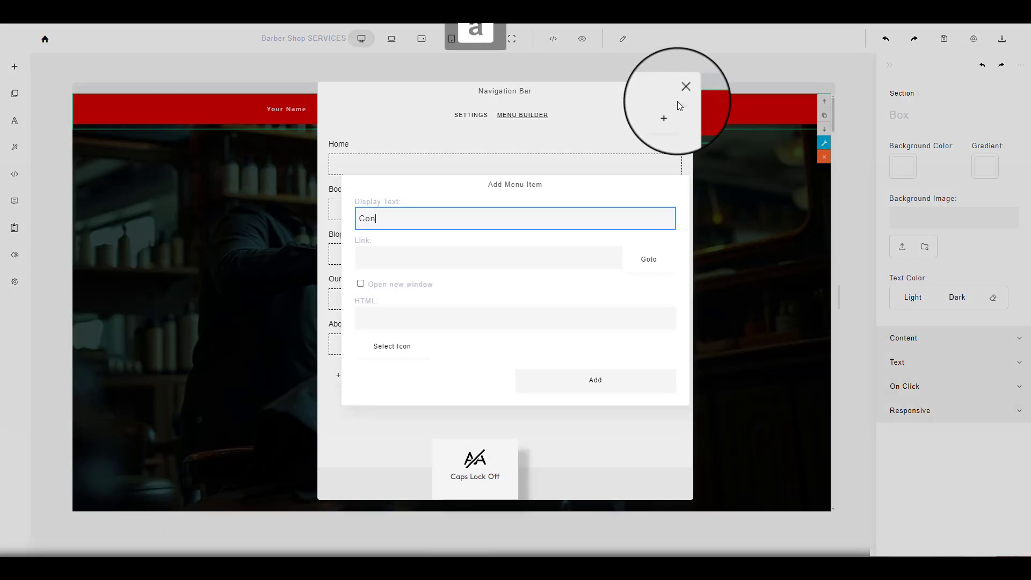
type("tact U")
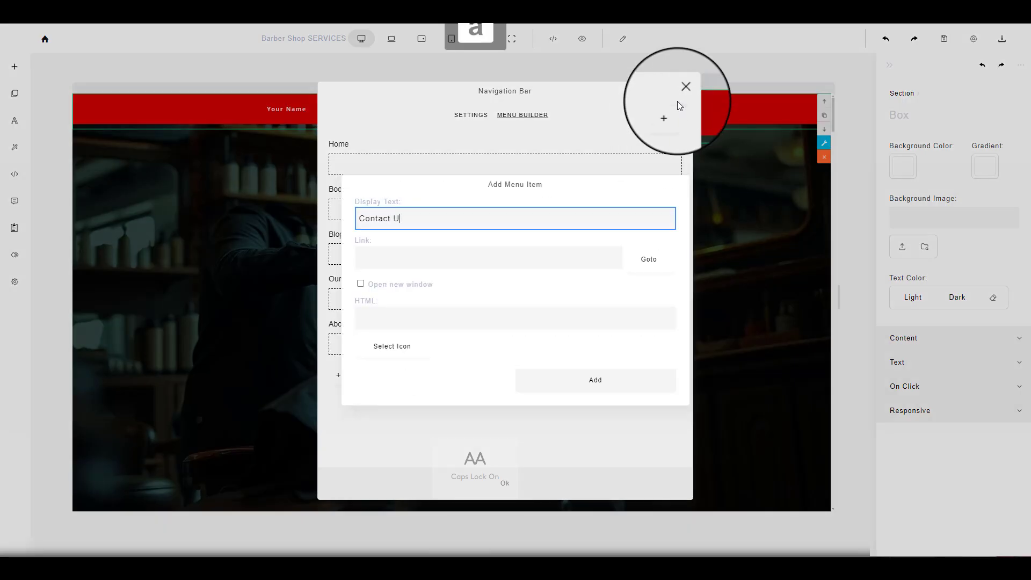
key("Caps_Lock")
type("s")
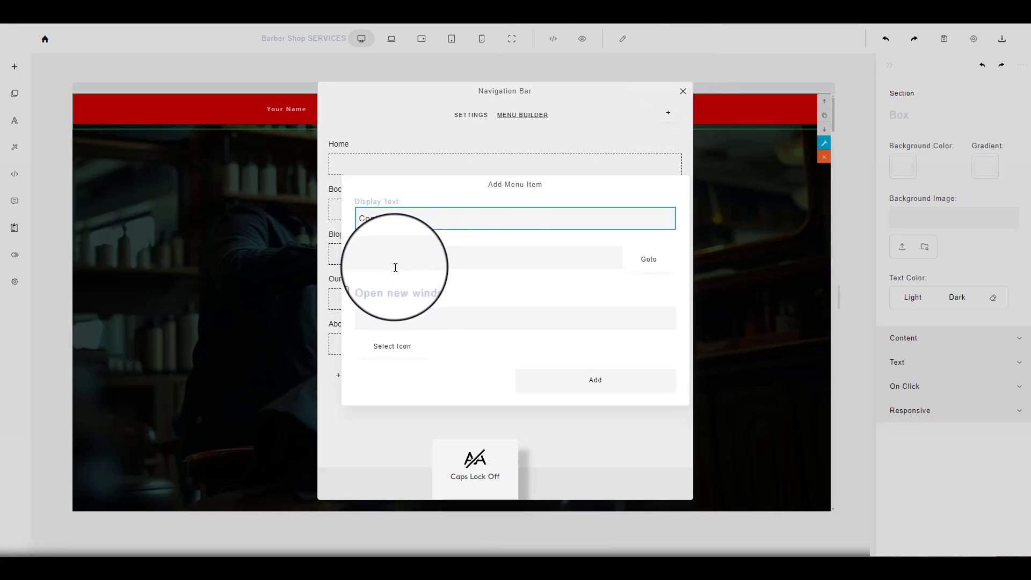
Step: Give the Contact Us item the phone icon, leave its link empty, add it to the menu, and accept the navigation bar changes
left_click(369, 258)
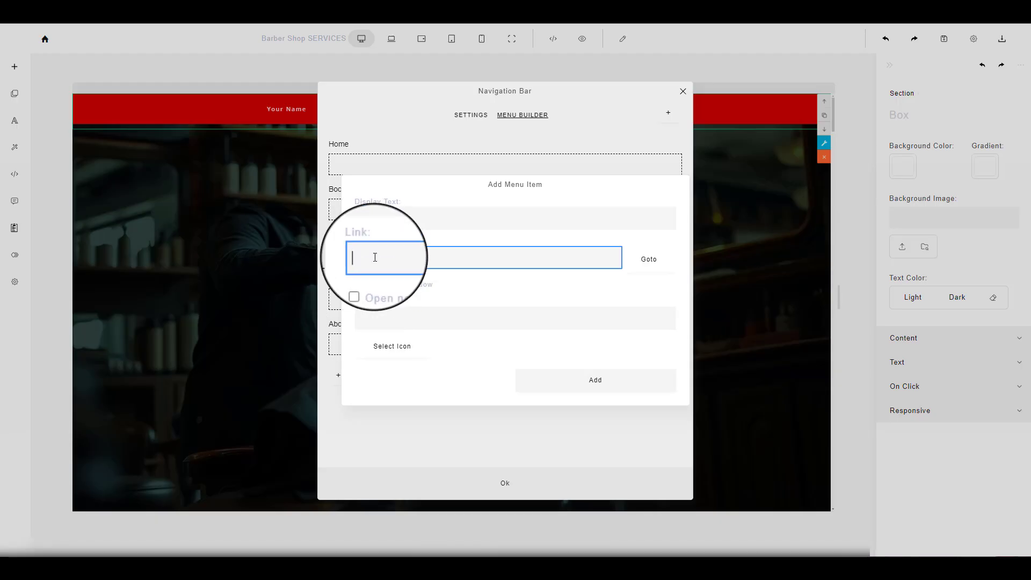
left_click(389, 346)
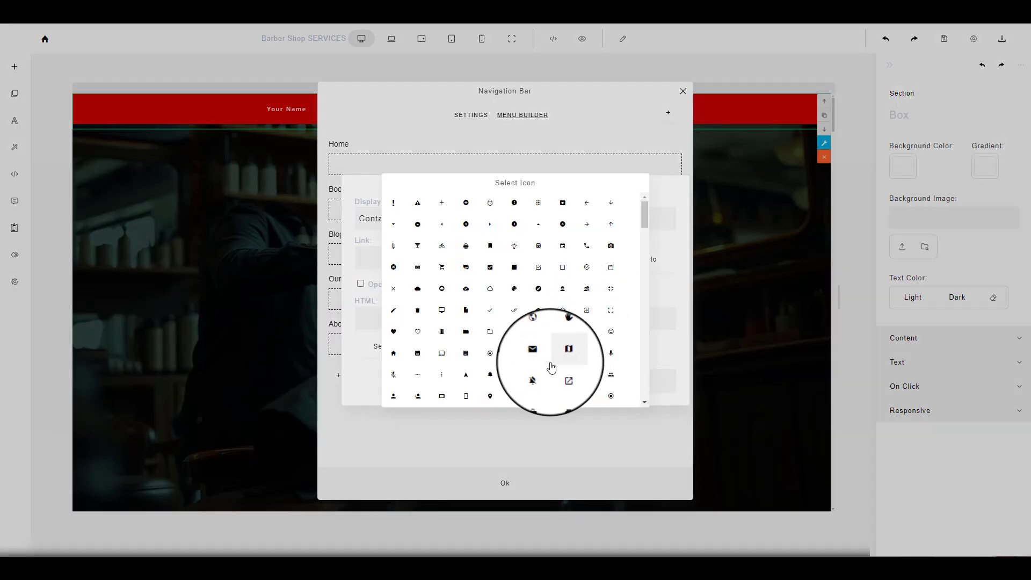
left_click(587, 246)
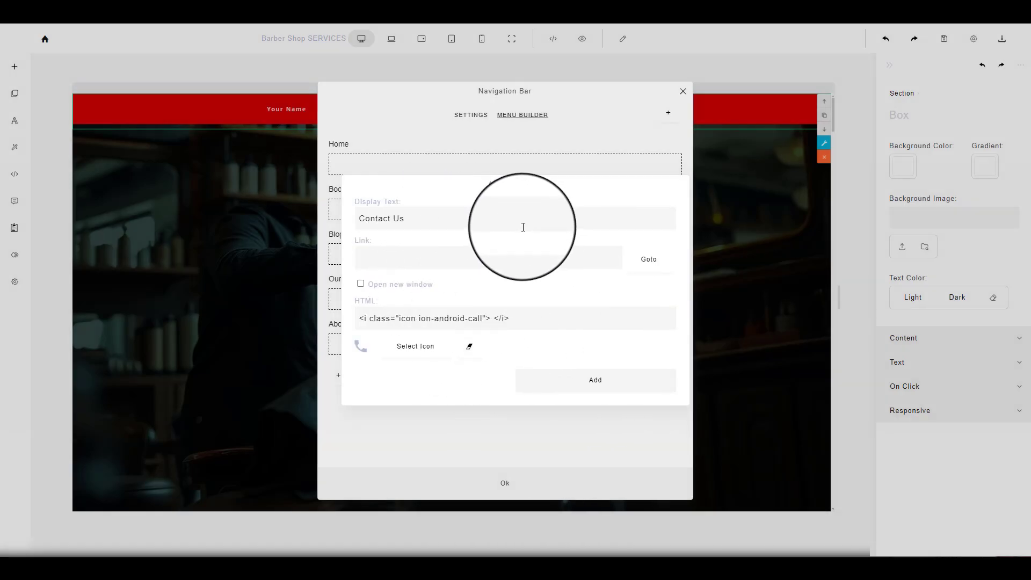
left_click(478, 215)
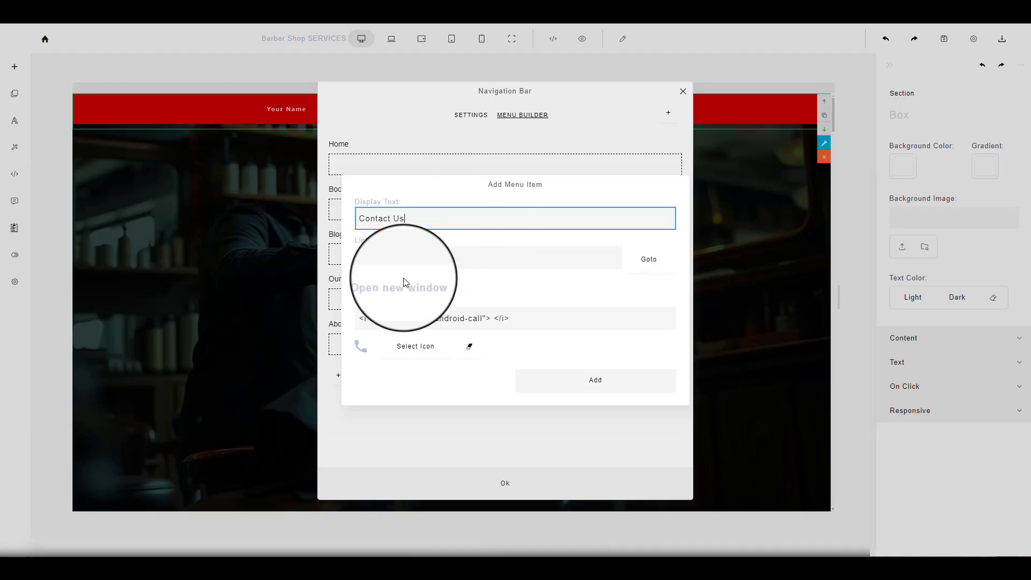
left_click(355, 259)
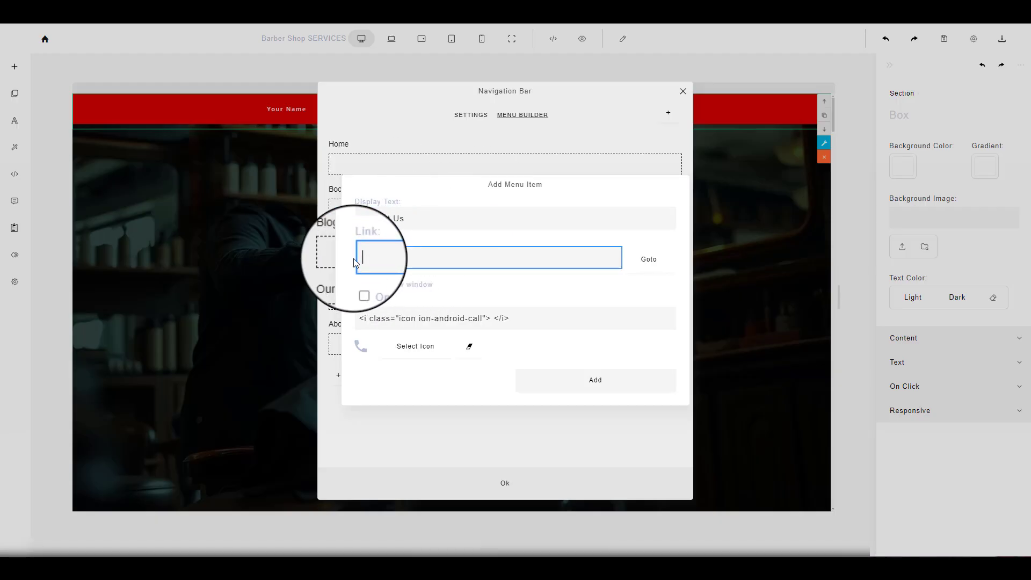
left_click(601, 385)
left_click(520, 497)
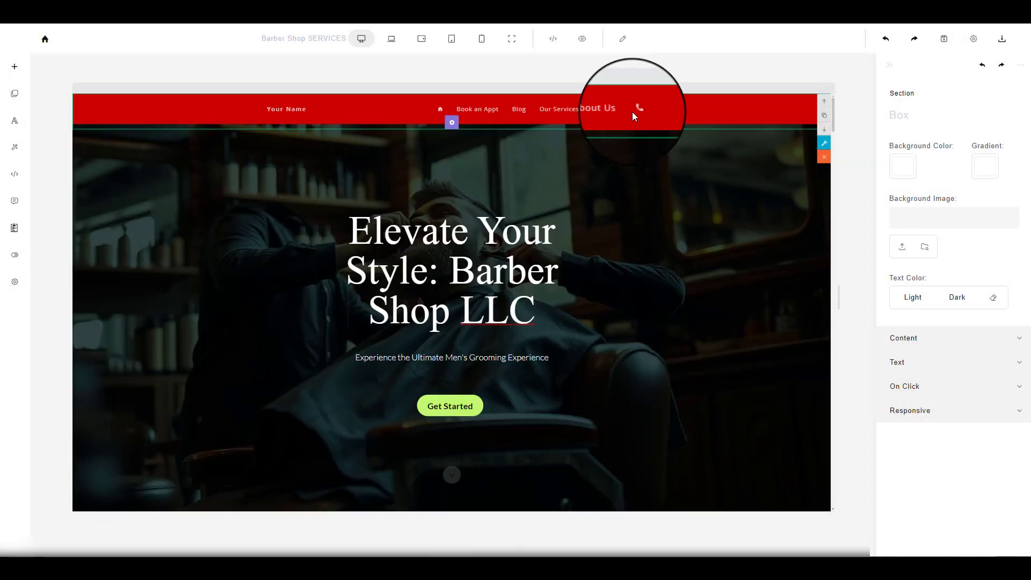
Step: Add a "Mens Haircut" menu item nested under Our Services, accept the changes, and check the submenu on the page
left_click(452, 123)
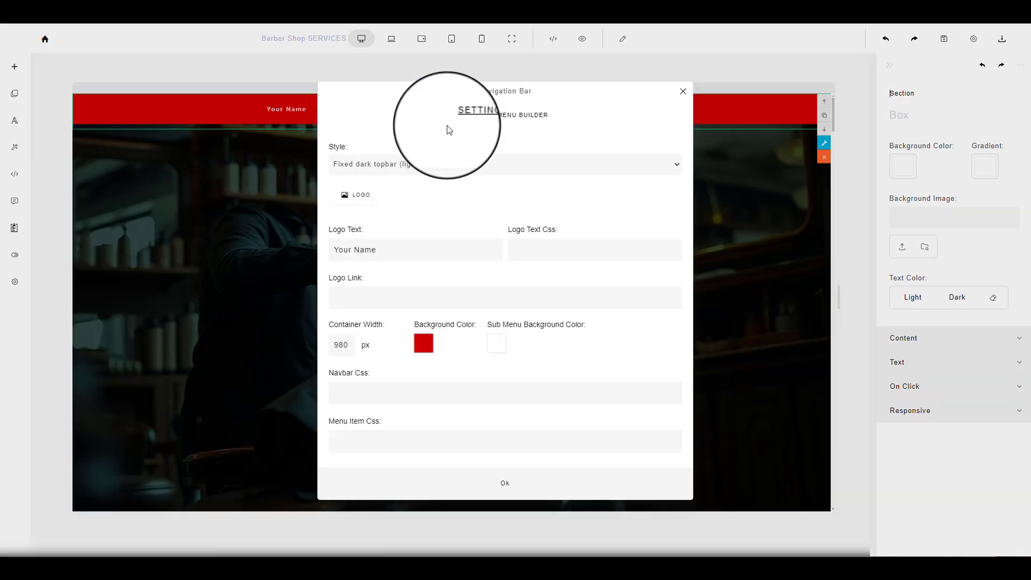
left_click(532, 115)
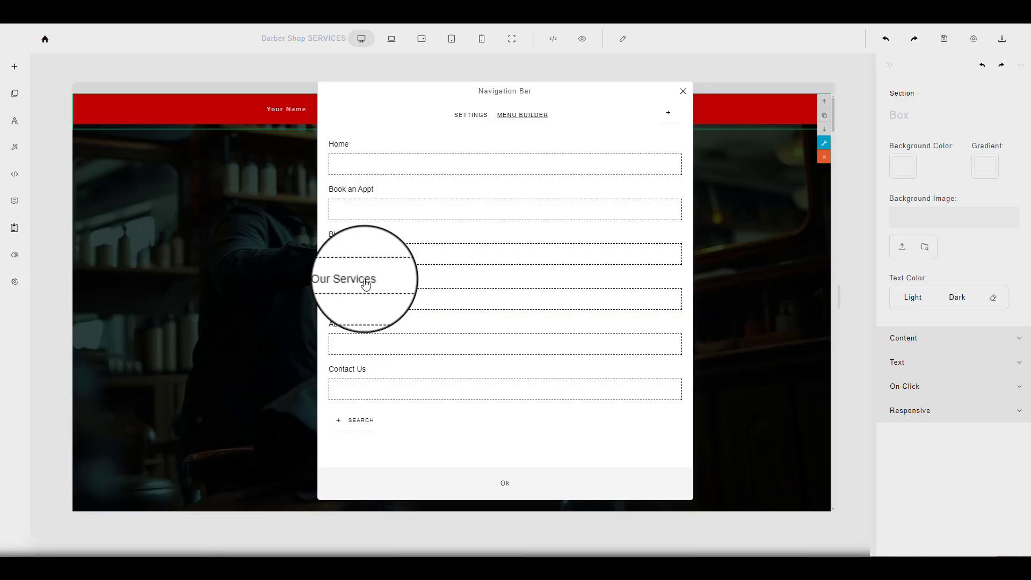
left_click(669, 113)
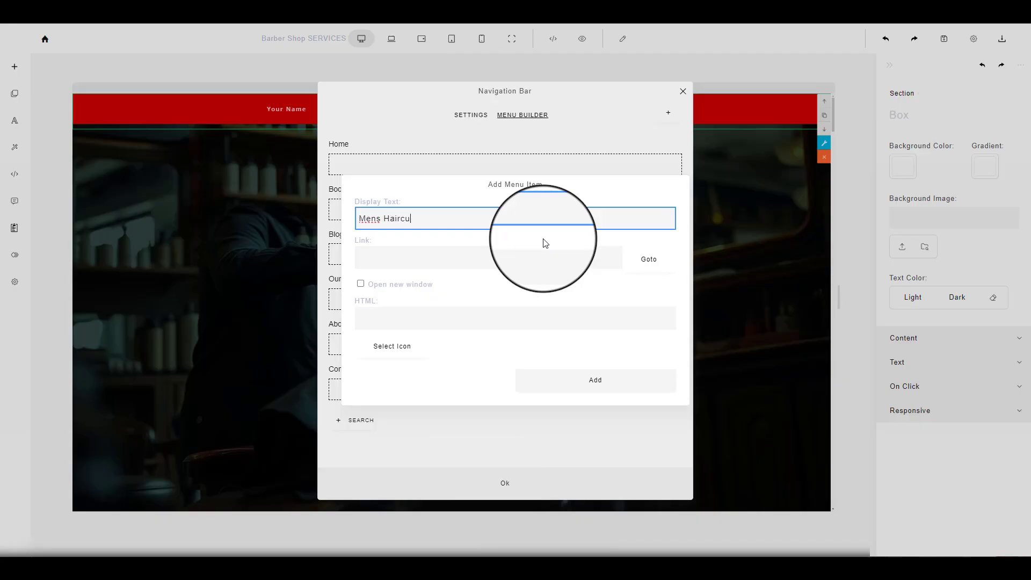
left_click(597, 377)
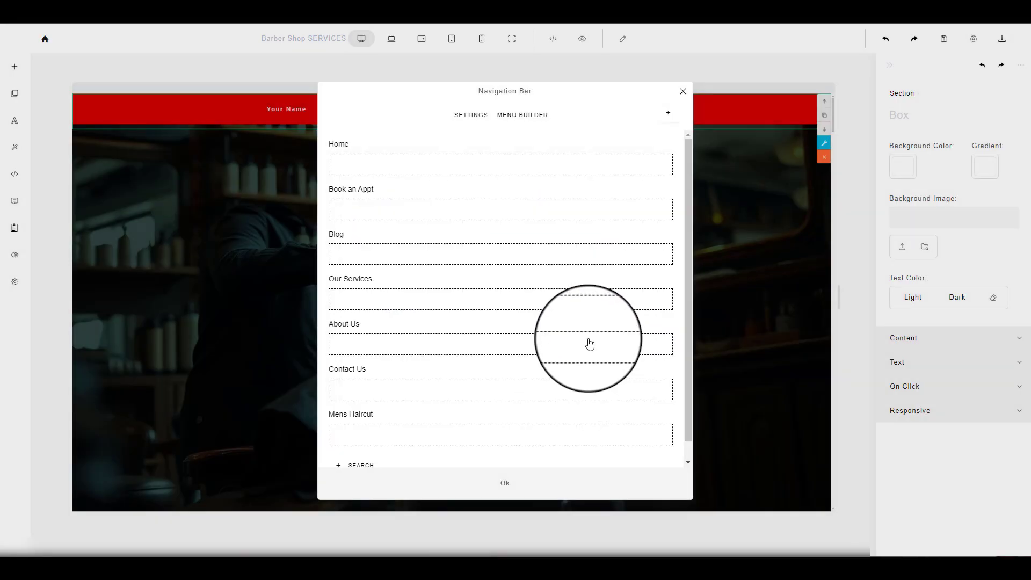
left_click_drag(398, 419, 428, 304)
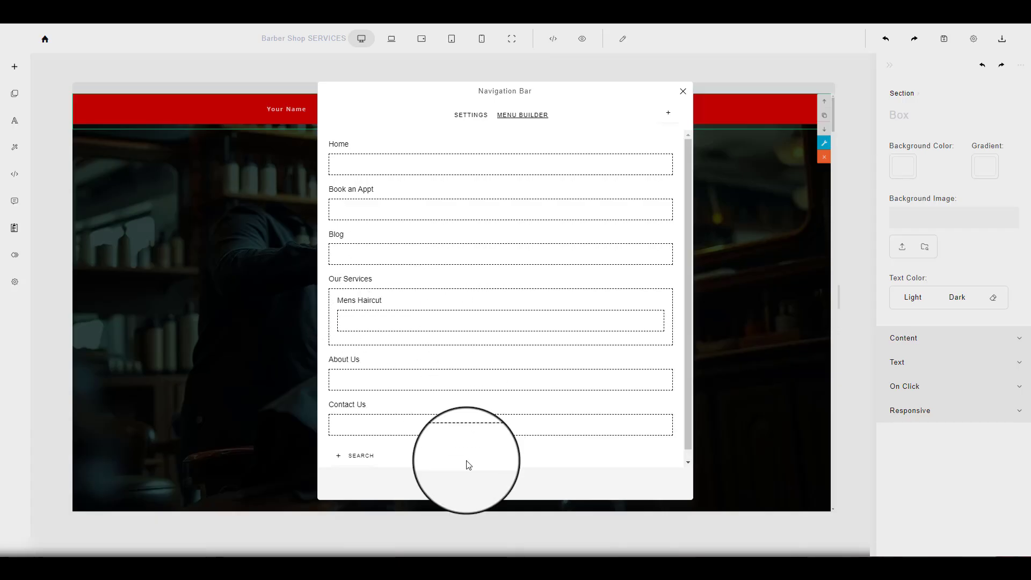
left_click(513, 491)
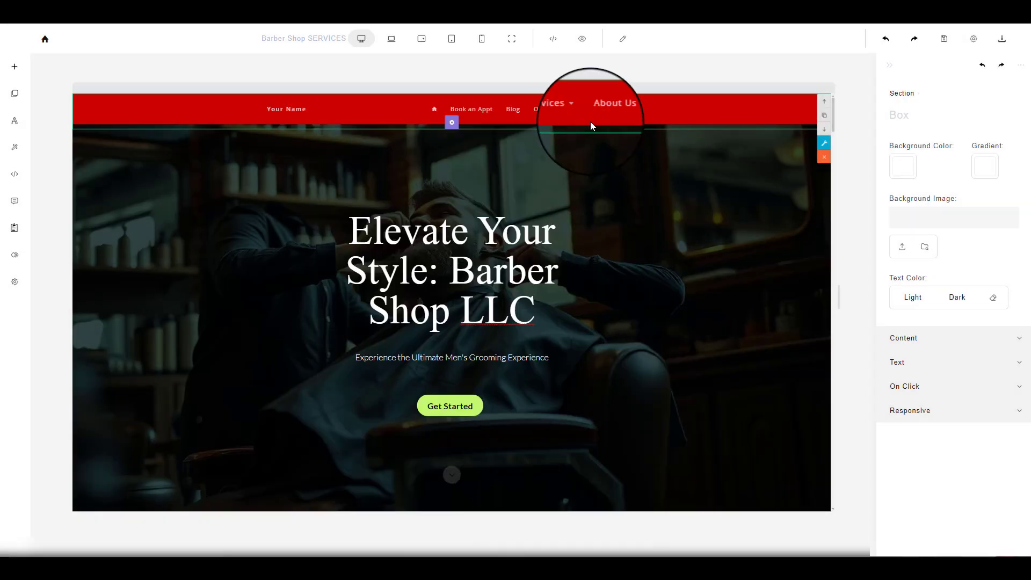
mouse_move(574, 115)
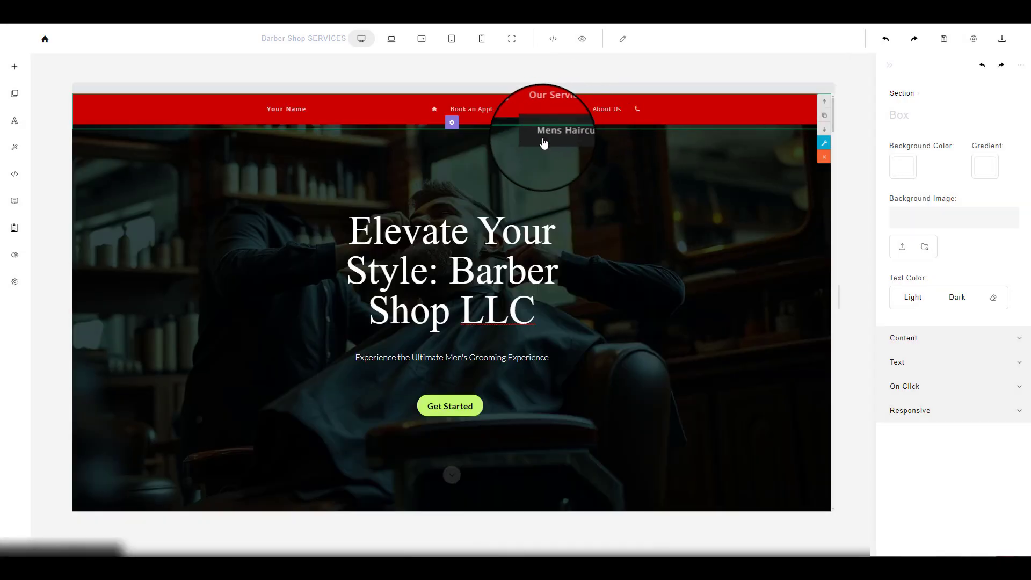
Step: Set the navigation bar's sub menu background color to purple, accept it, and check the Our Services submenu
left_click(452, 122)
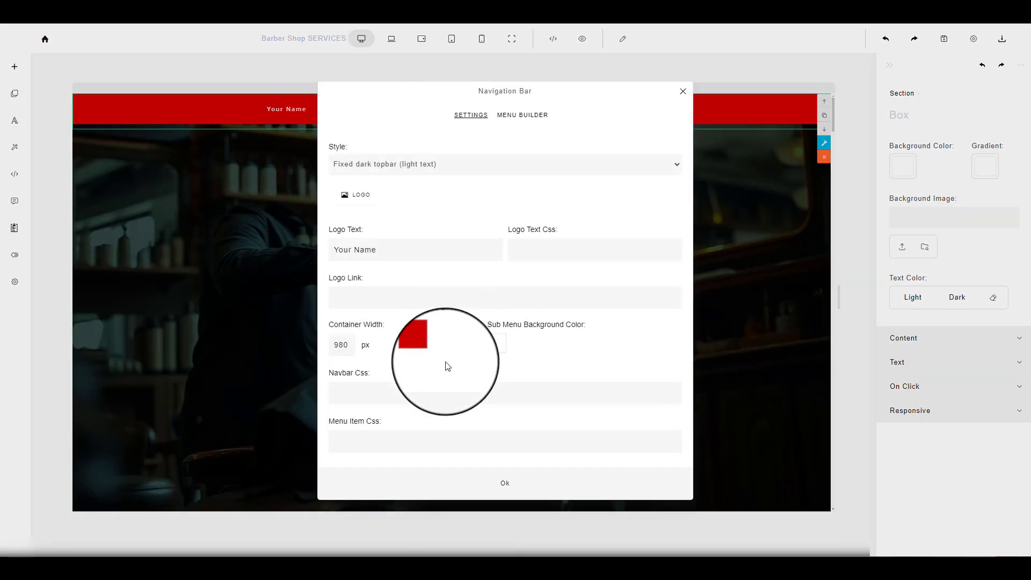
left_click(492, 345)
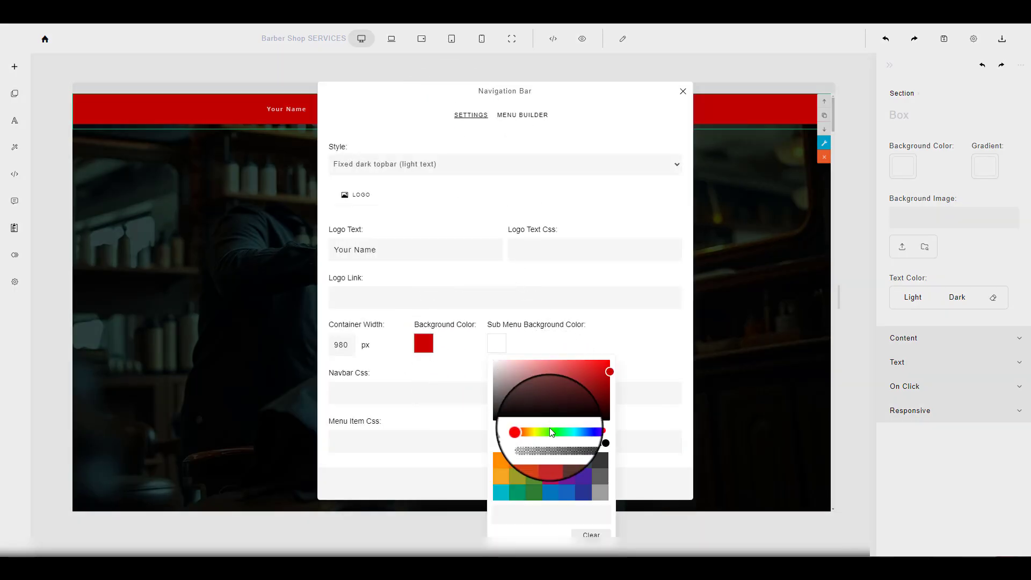
left_click(587, 479)
left_click(649, 368)
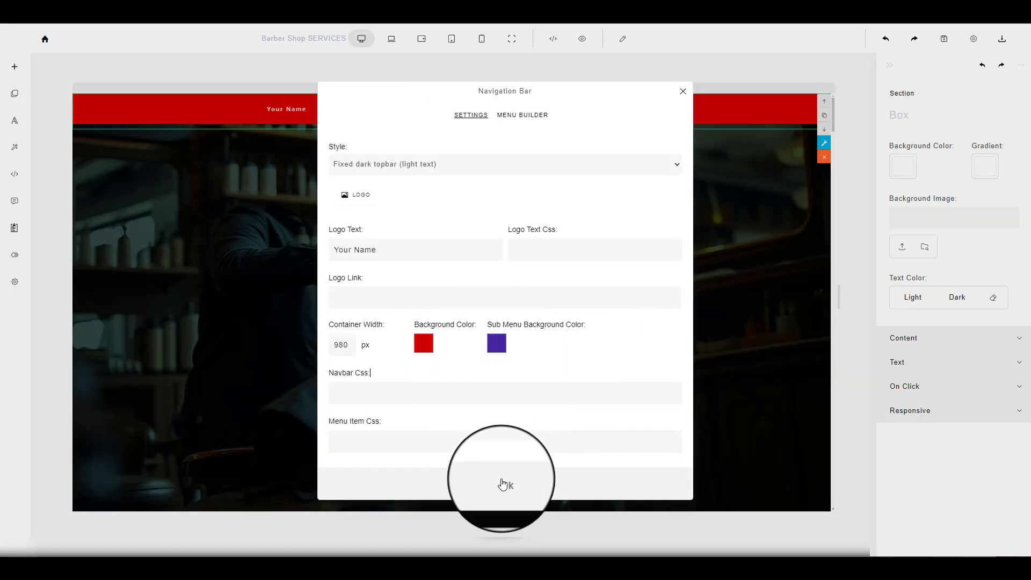
left_click(501, 481)
mouse_move(553, 114)
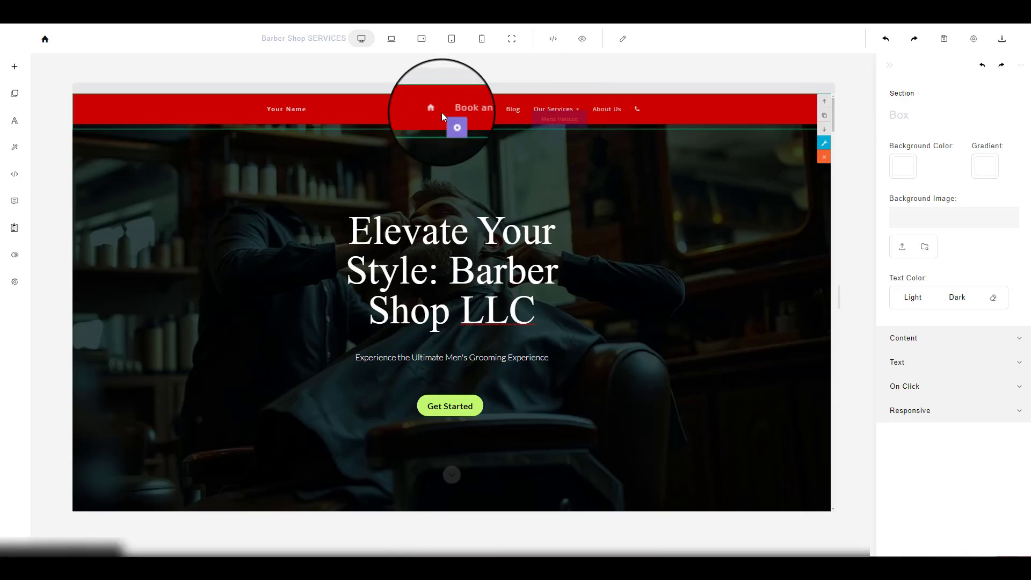
Step: Open the Mens Haircut submenu item for editing and enter "enter URL HERE" as its link
left_click(452, 124)
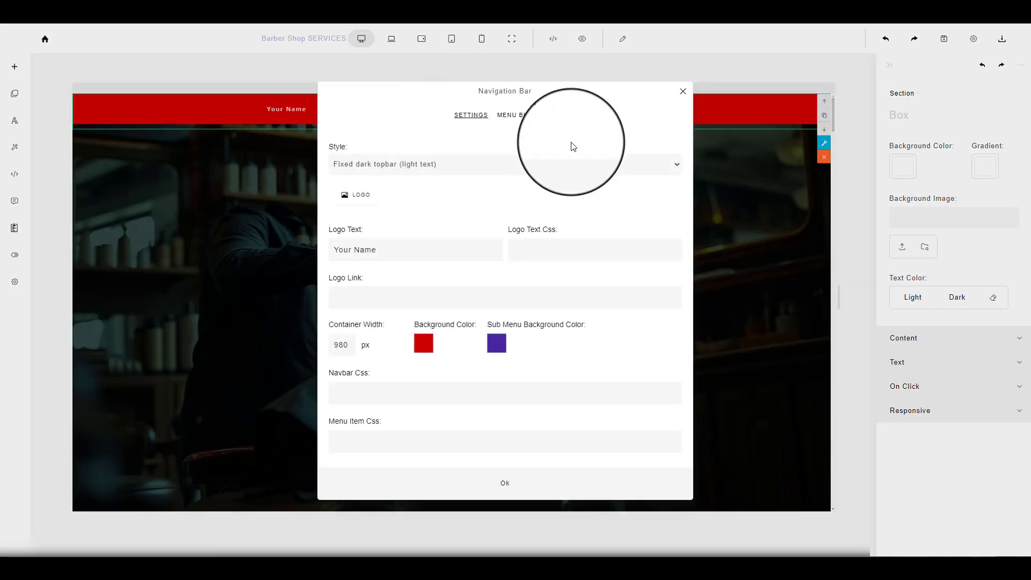
left_click(523, 115)
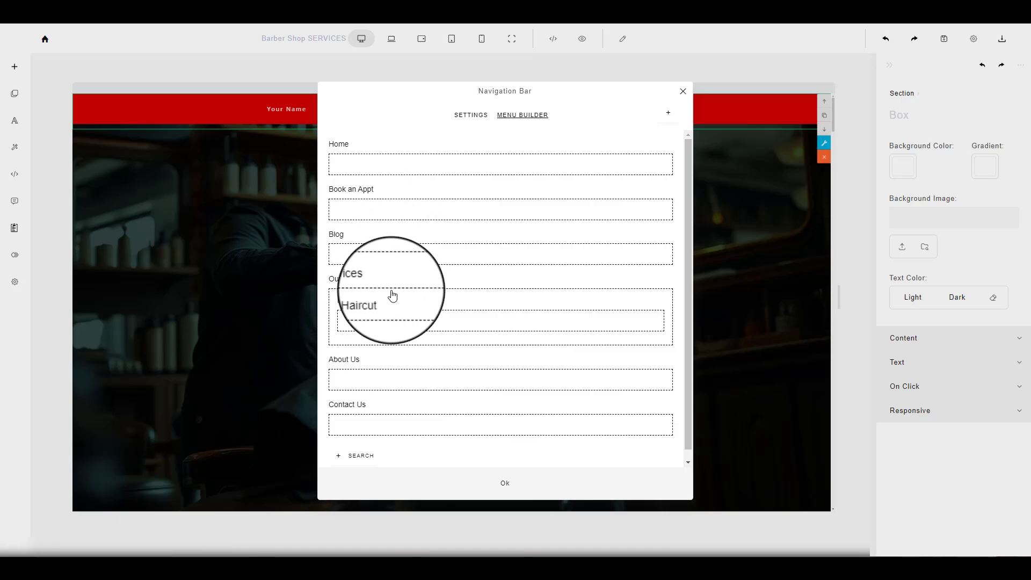
left_click(384, 325)
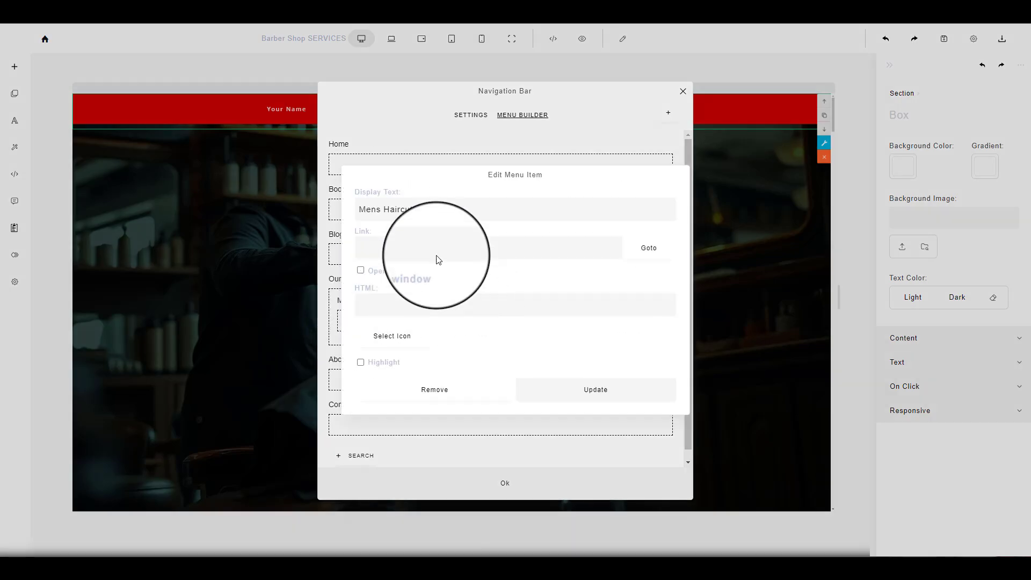
left_click(402, 253)
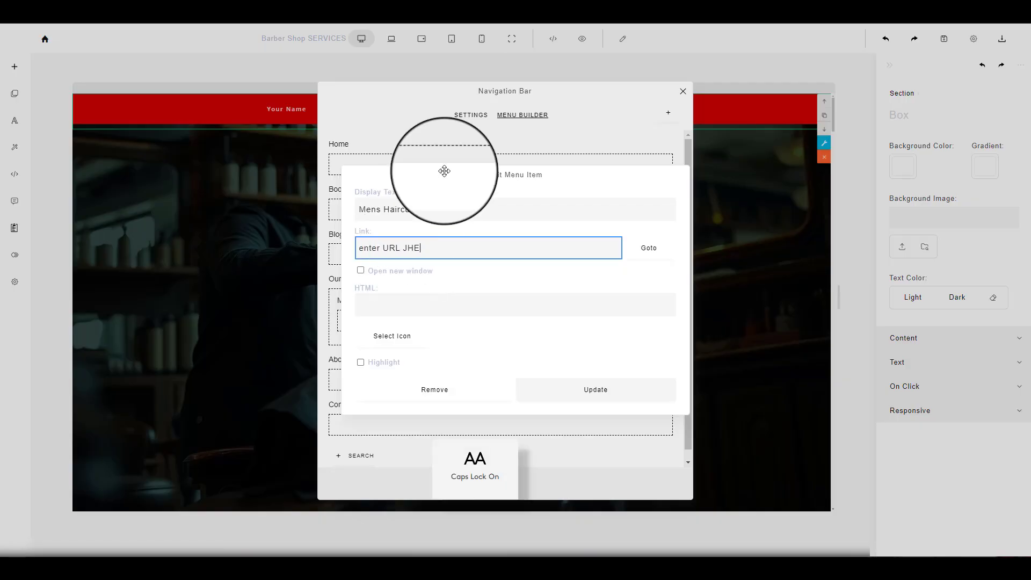
type("enter URL ERE")
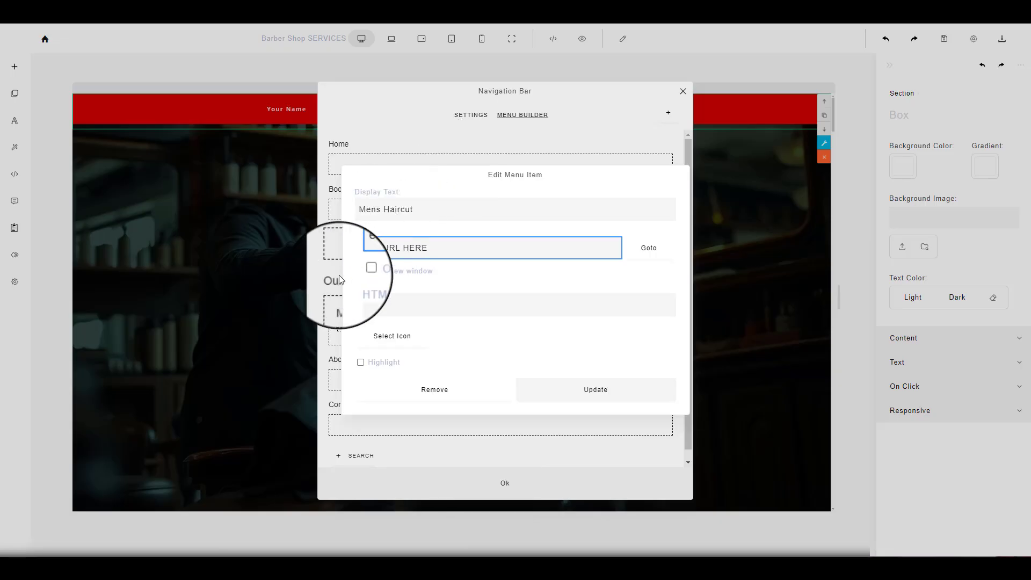
left_click(361, 270)
left_click_drag(473, 248, 255, 218)
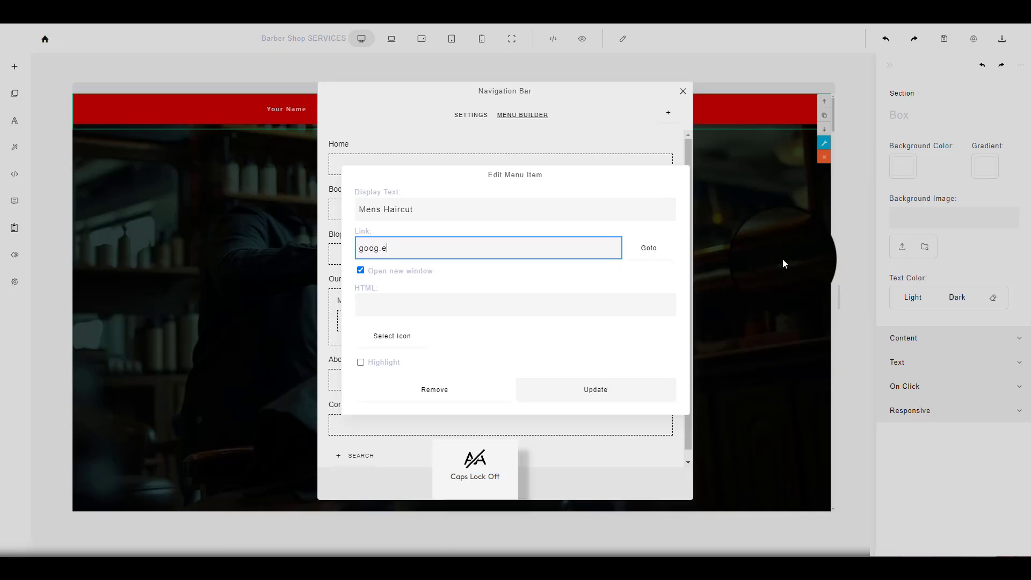
key("BackSpace")
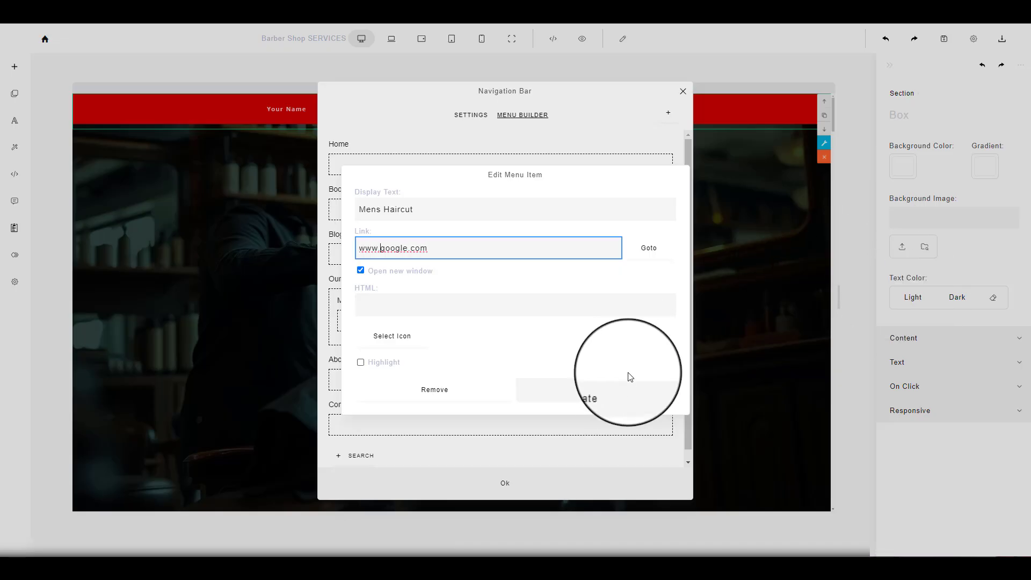
left_click(615, 394)
left_click(544, 485)
mouse_move(559, 108)
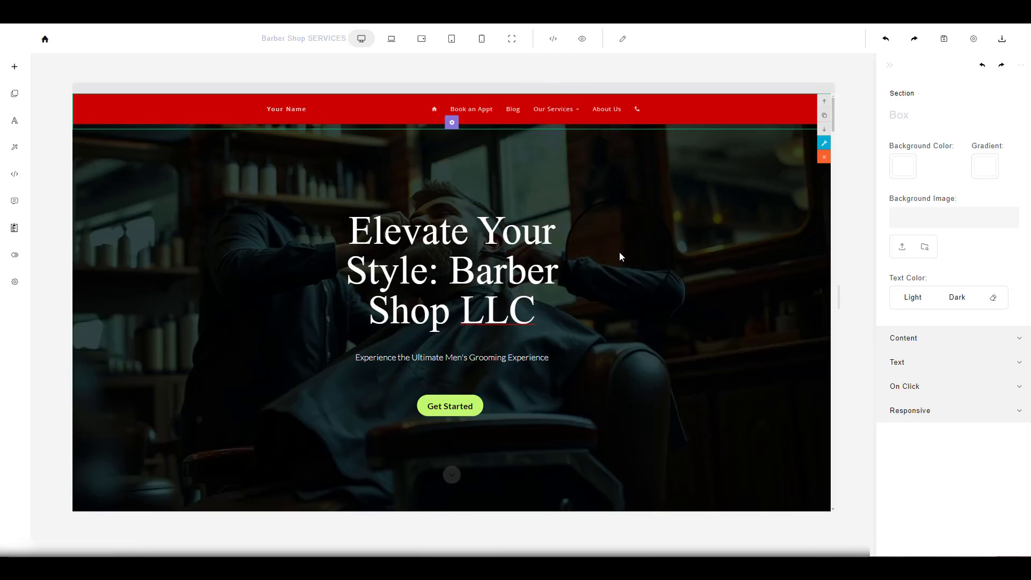
Step: Look through the page sections from the header and Products to What Makes Us Different
left_click(451, 123)
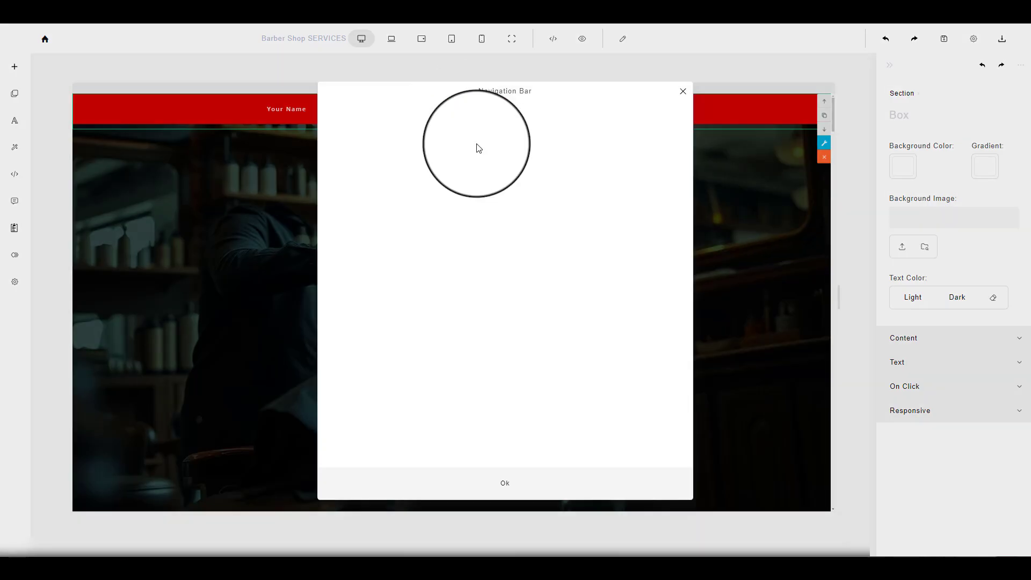
left_click(682, 93)
scroll(672, 296, "down", 7)
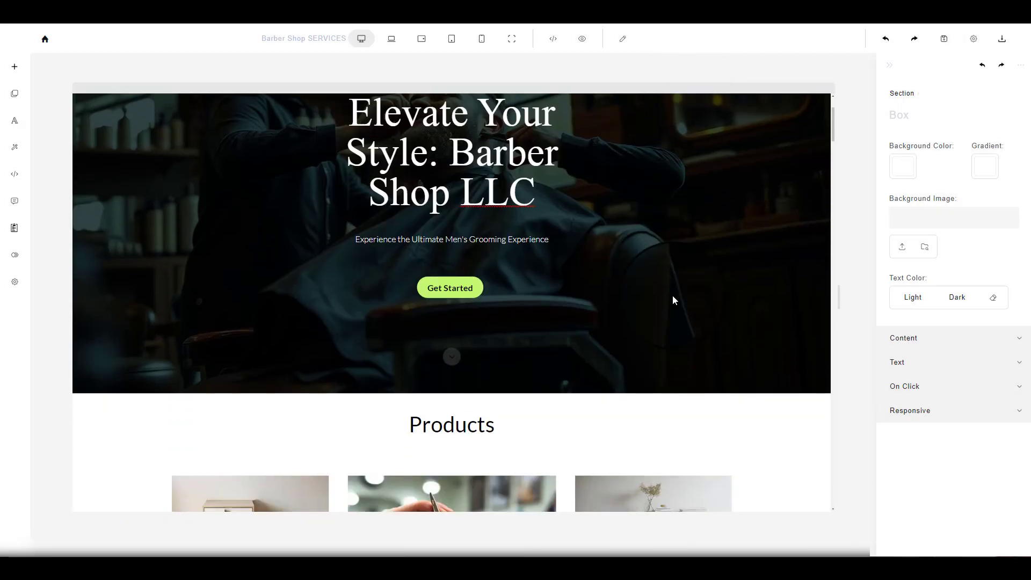
scroll(514, 156, "up", 6)
scroll(510, 140, "up", 1)
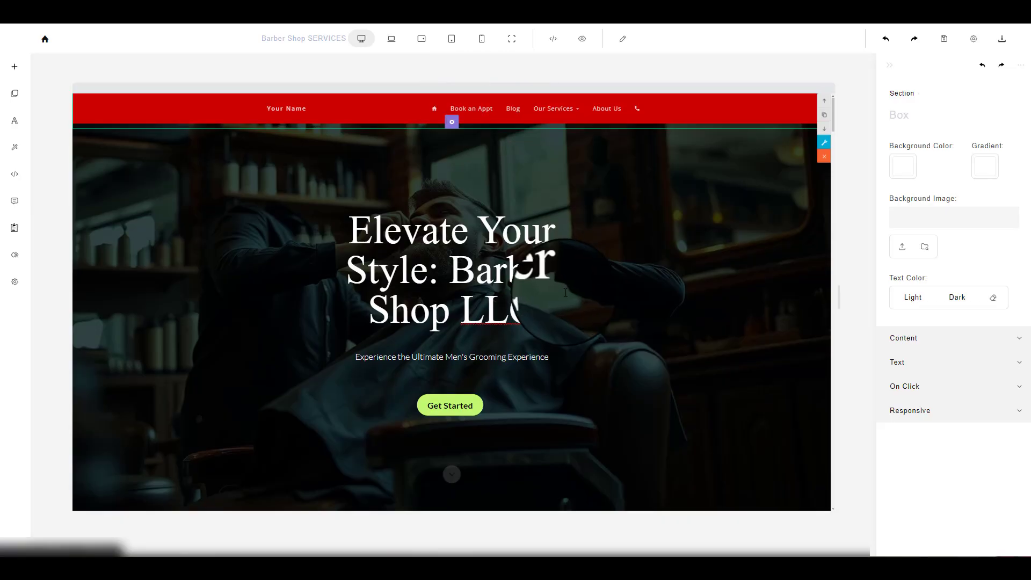
scroll(571, 299, "down", 12)
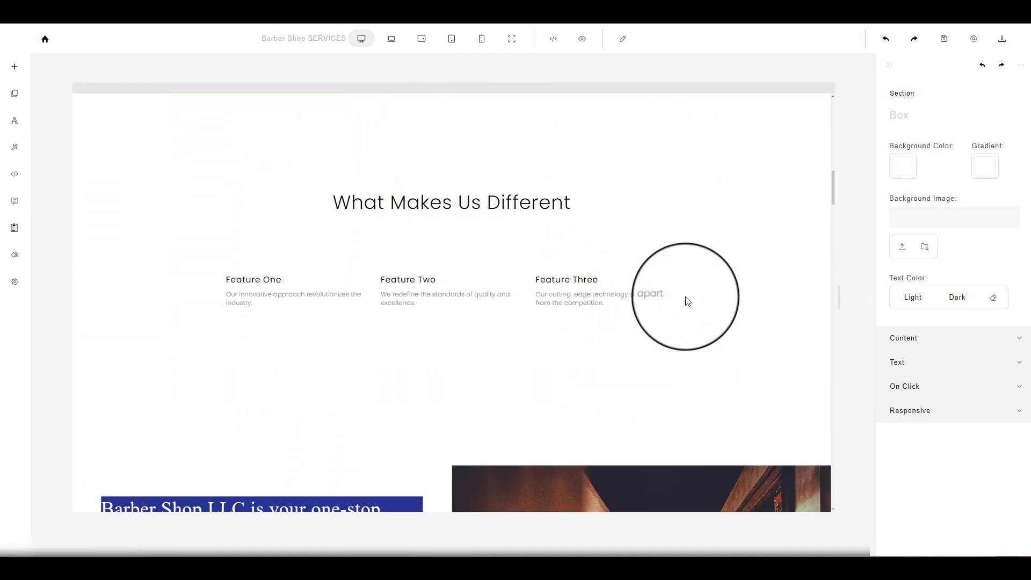
scroll(691, 306, "up", 10)
scroll(692, 314, "down", 8)
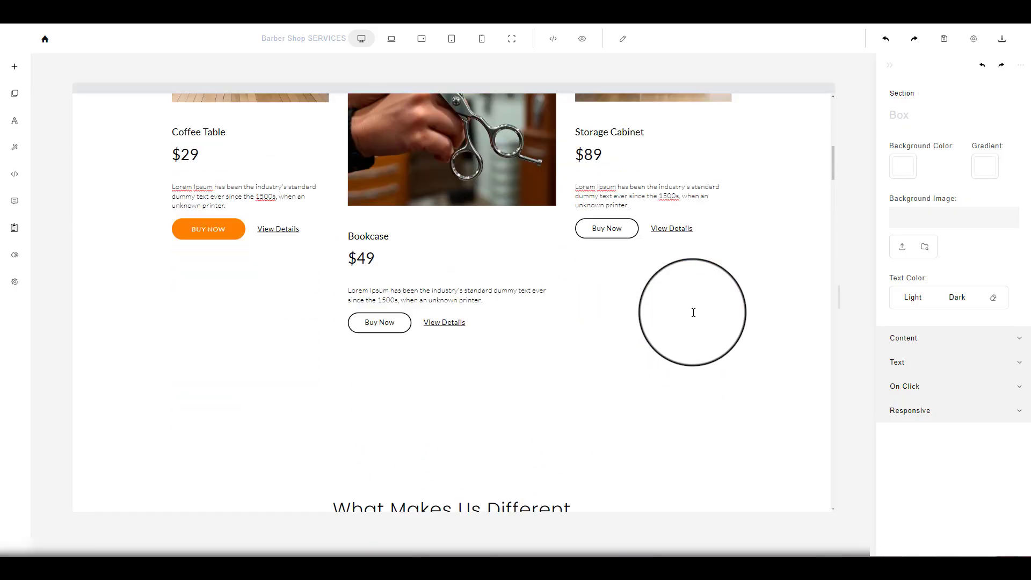
scroll(714, 312, "up", 5)
scroll(740, 311, "up", 4)
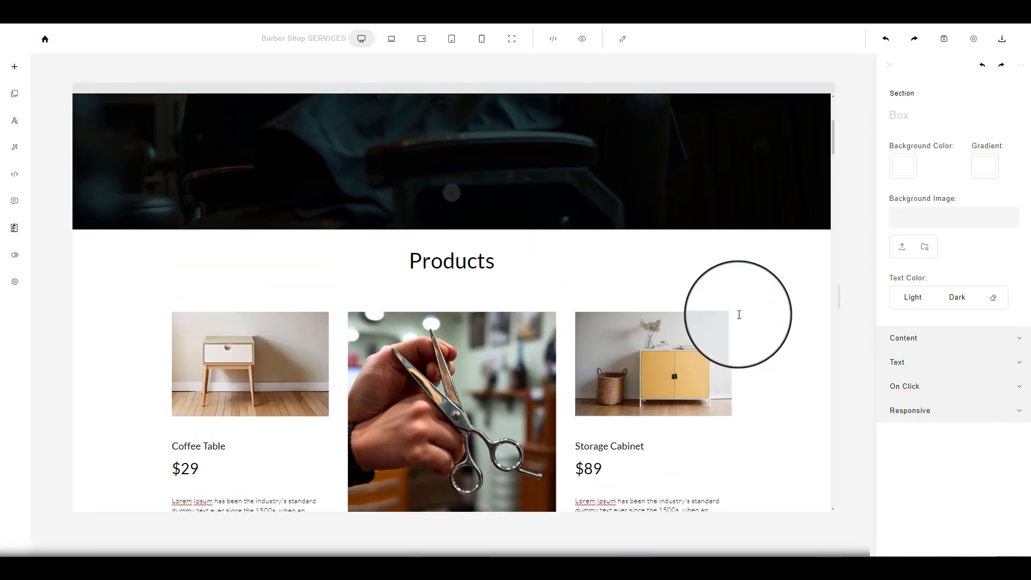
scroll(765, 317, "down", 3)
scroll(755, 286, "up", 2)
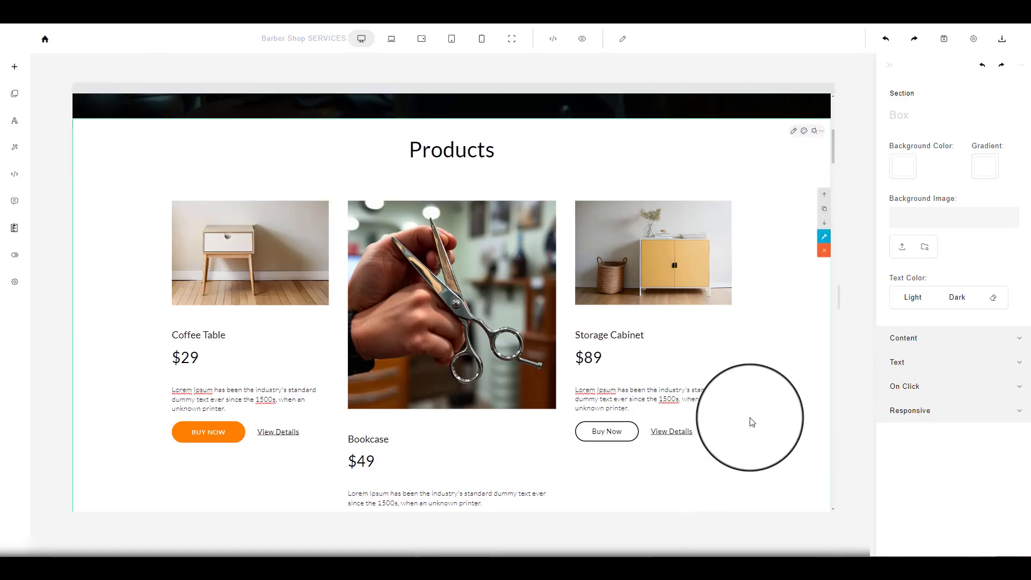
Step: Give the Products section the ID "products" and close the section settings
left_click(907, 414)
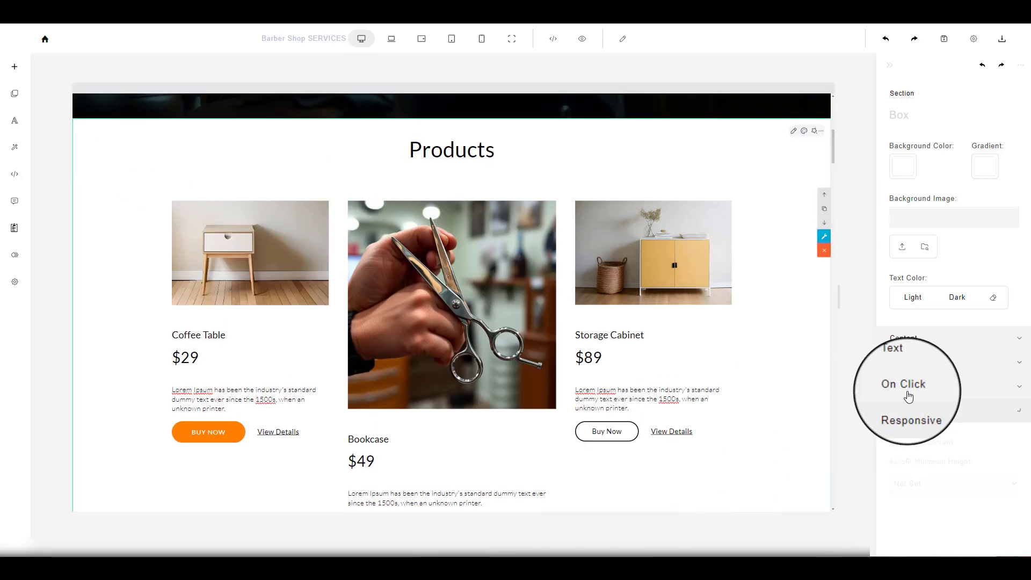
scroll(785, 315, "up", 3)
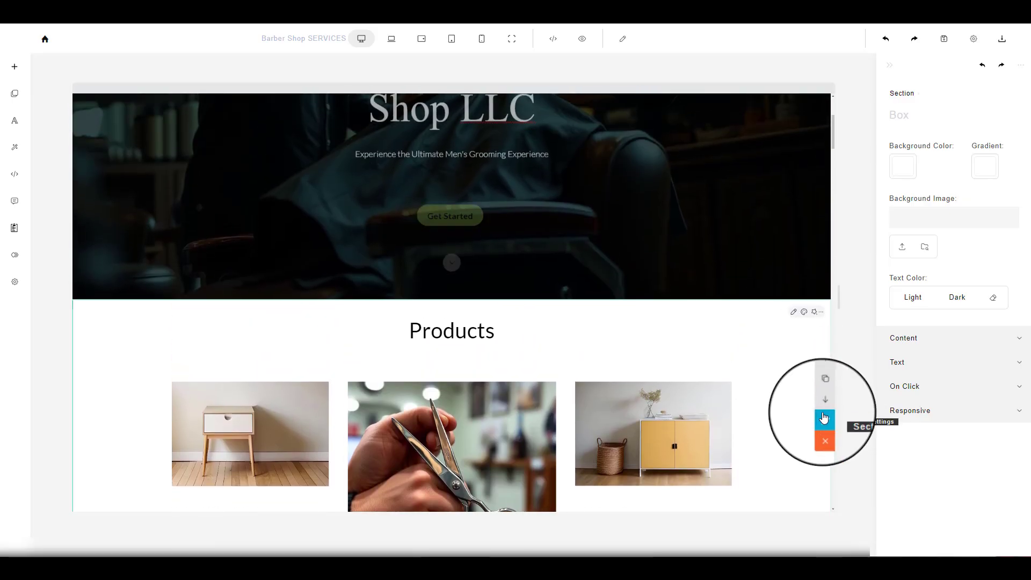
left_click(824, 418)
scroll(759, 362, "down", 3)
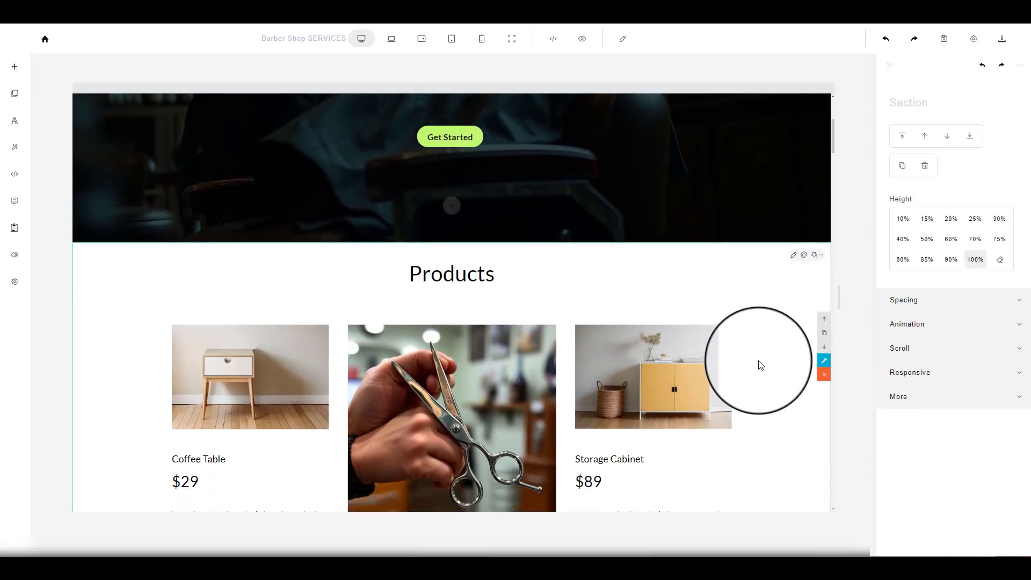
left_click(907, 397)
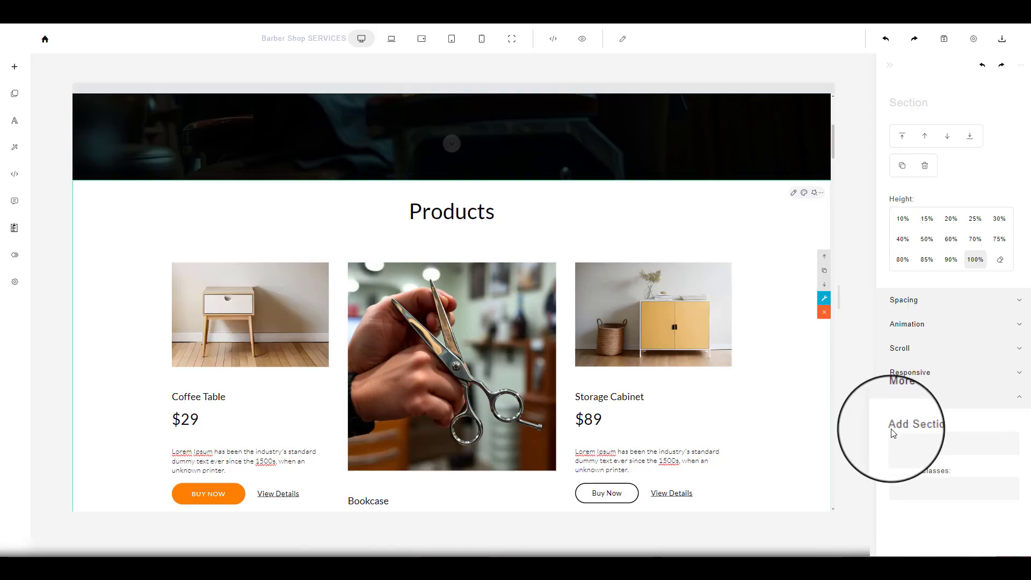
left_click(943, 441)
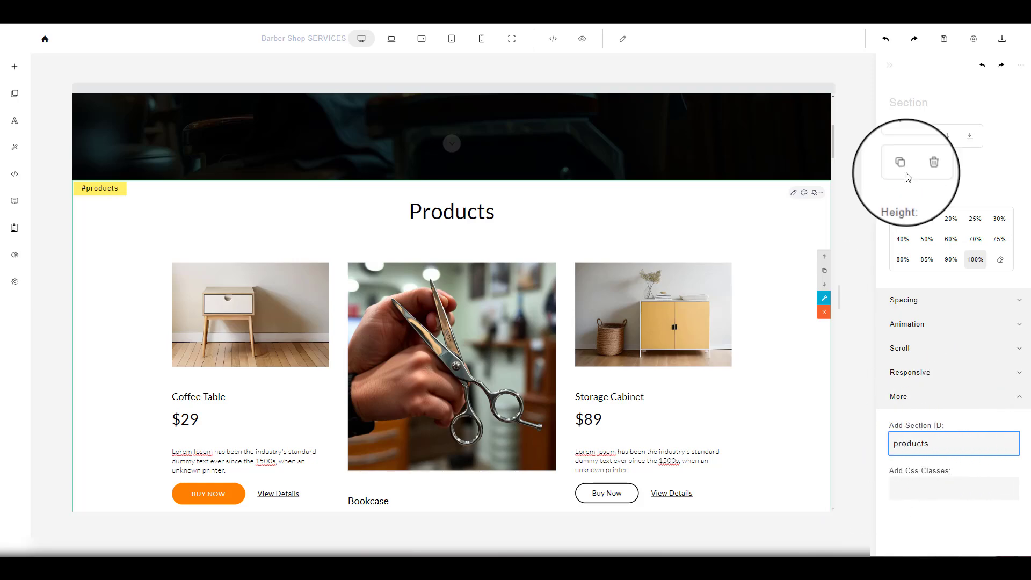
left_click(889, 69)
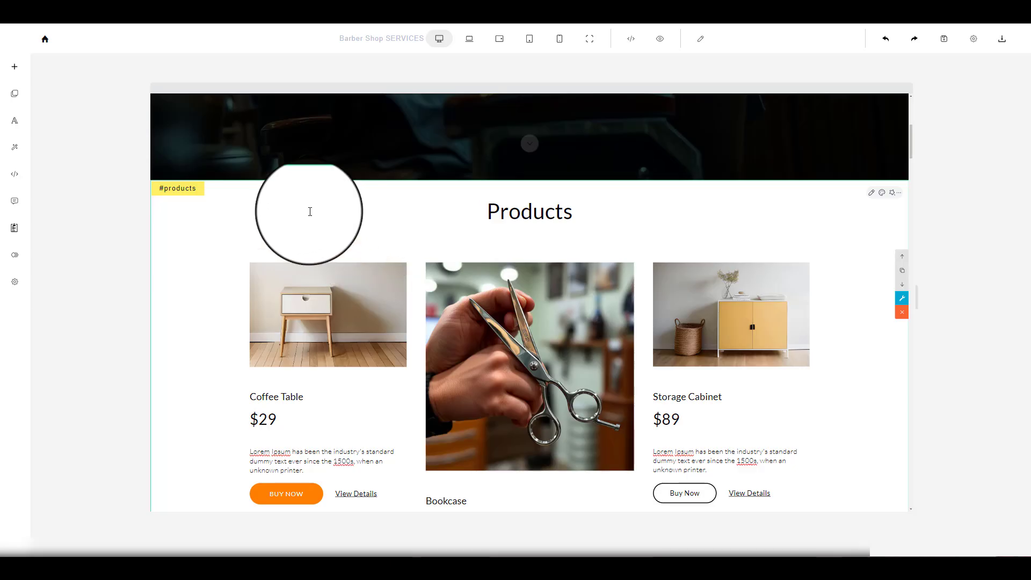
Step: Copy the #products anchor label shown on the Products section
mouse_move(198, 187)
left_mouse_down()
mouse_move(158, 190)
mouse_move(192, 188)
left_mouse_up()
key("ctrl+c")
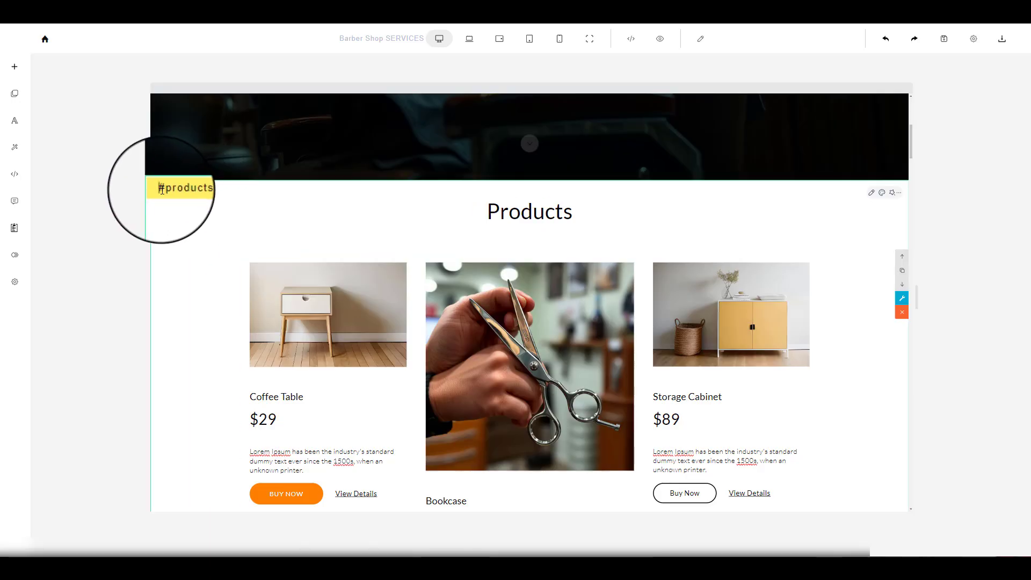
scroll(559, 252, "up", 5)
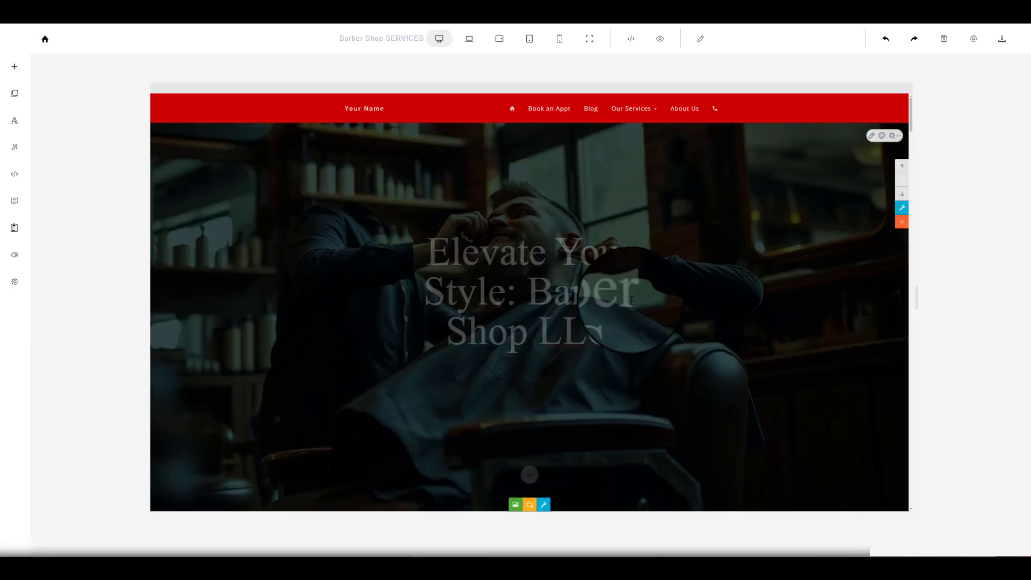
Step: Link the Mens Haircut submenu item to #products without opening a new window, update it and accept the navigation bar changes
left_click(530, 123)
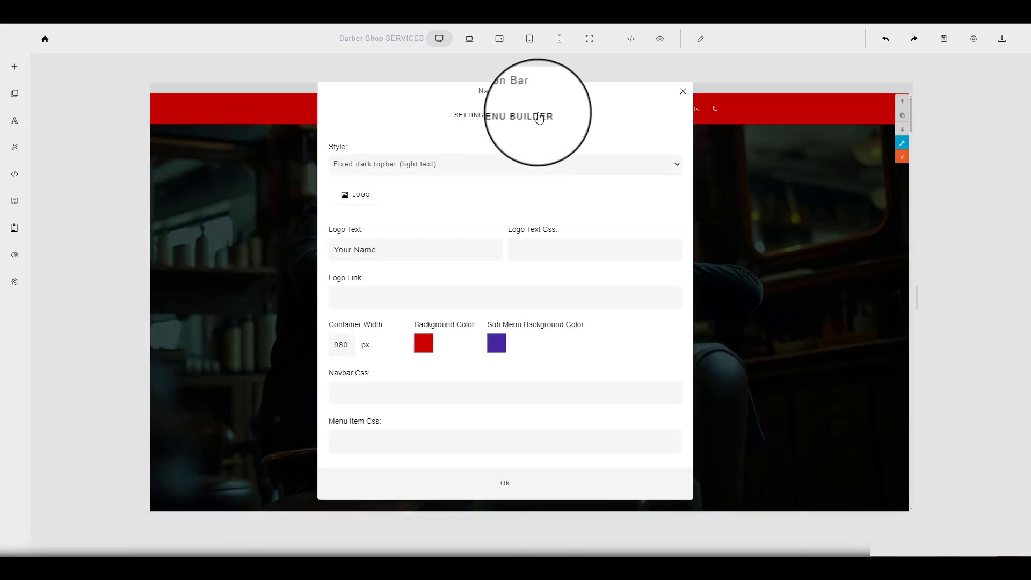
left_click(523, 115)
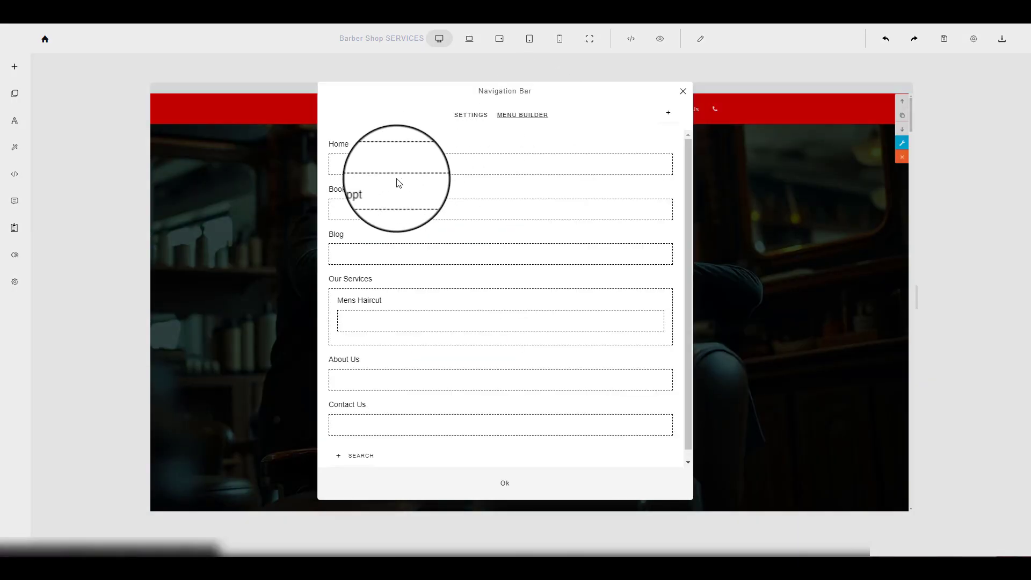
left_click(388, 324)
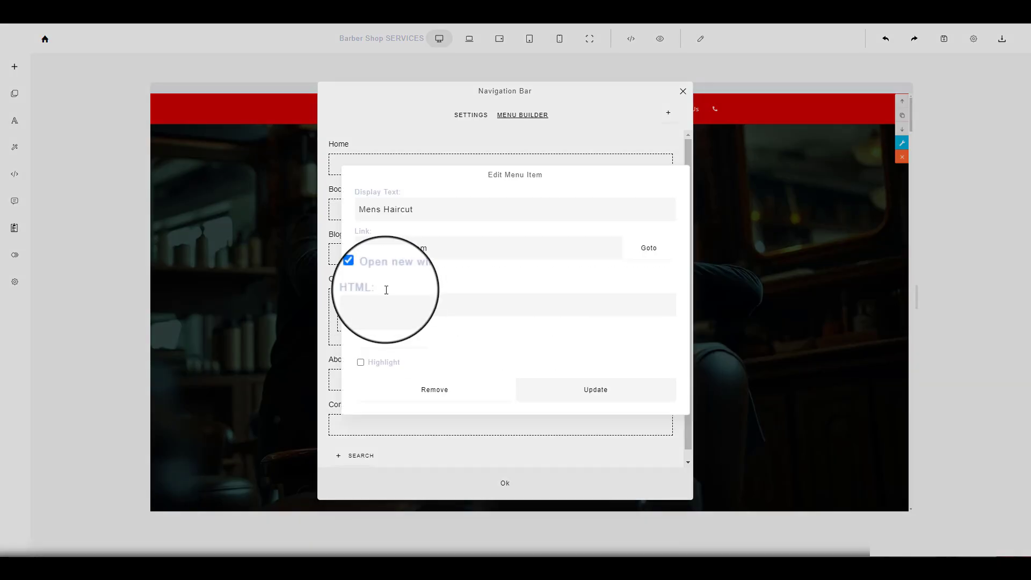
left_click_drag(442, 254, 463, 251)
left_click(361, 272)
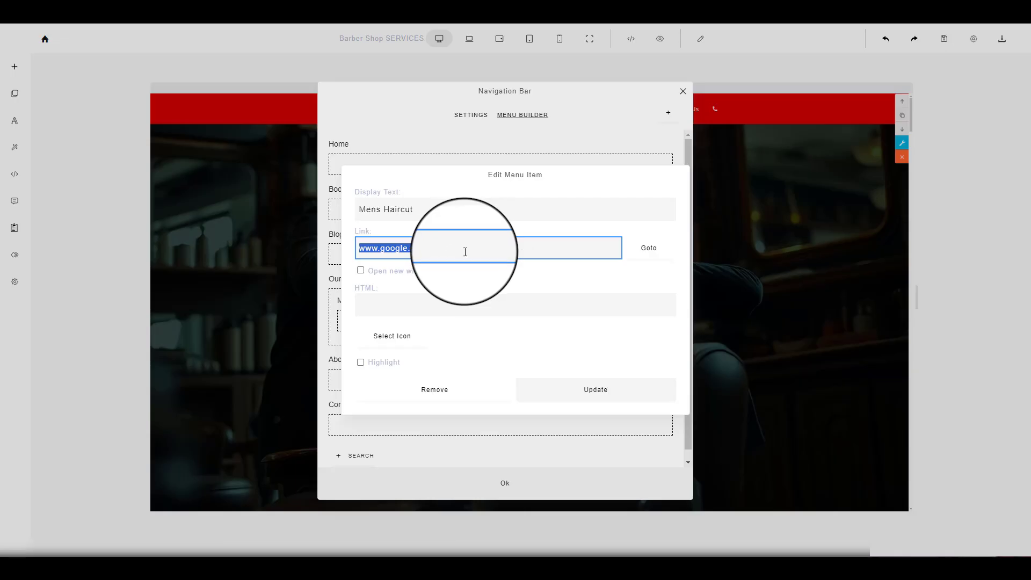
double_click(365, 251)
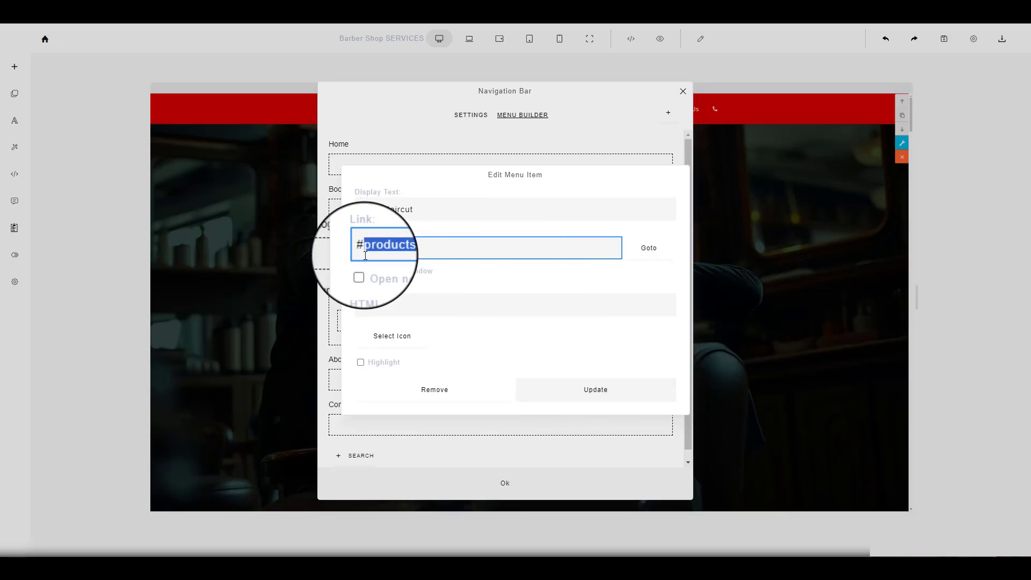
left_click(595, 392)
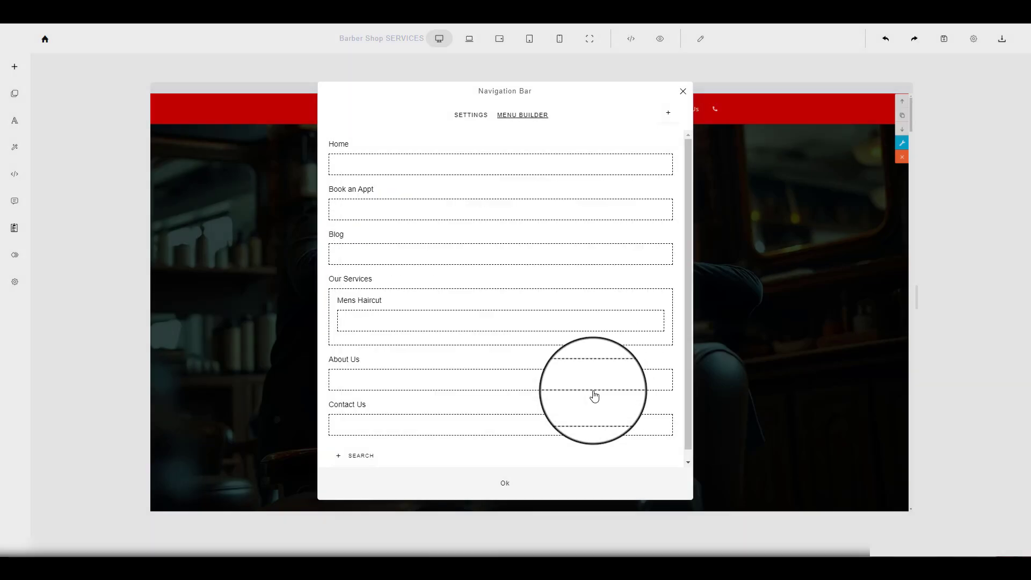
left_click(532, 493)
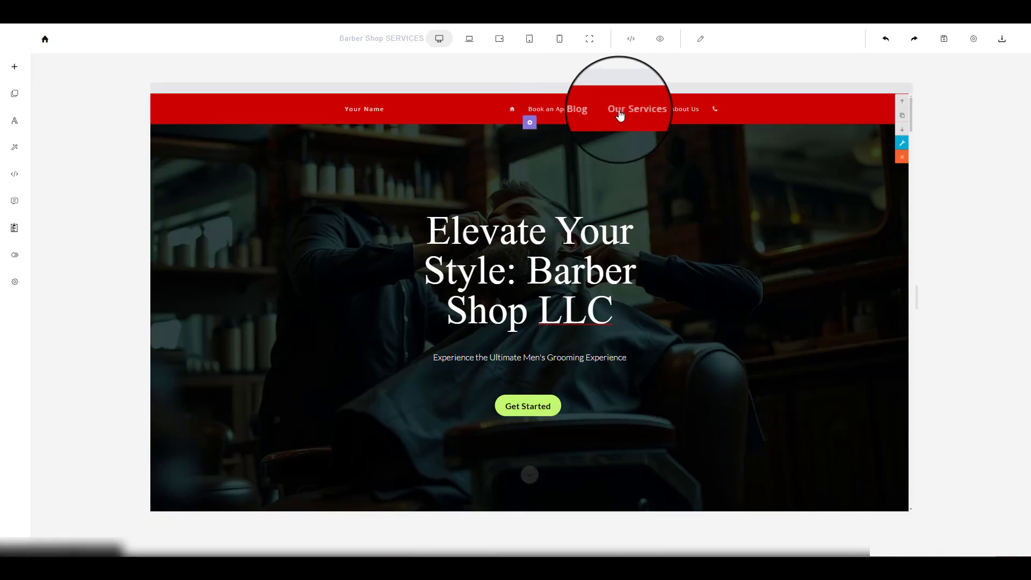
Step: Test the Mens Haircut submenu link on the page and check the Products section's anchor label and section ID
mouse_move(622, 114)
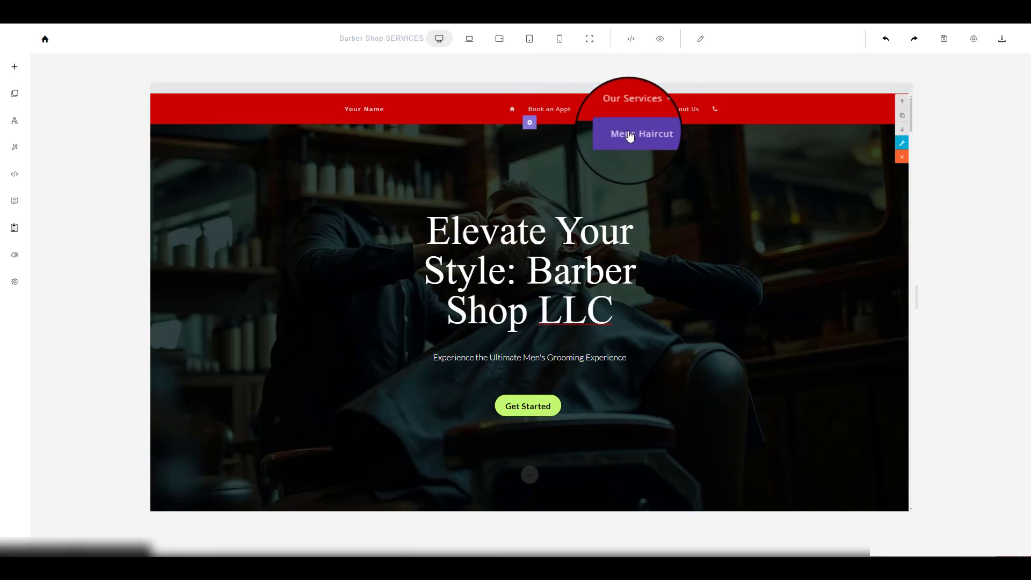
left_click(630, 137)
left_click_drag(457, 115, 692, 133)
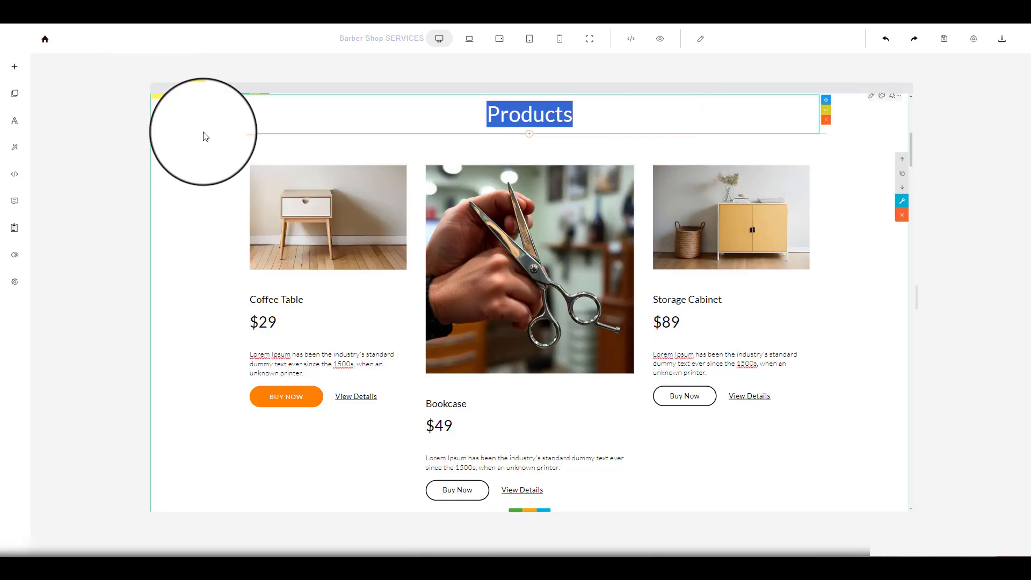
scroll(188, 153, "up", 2)
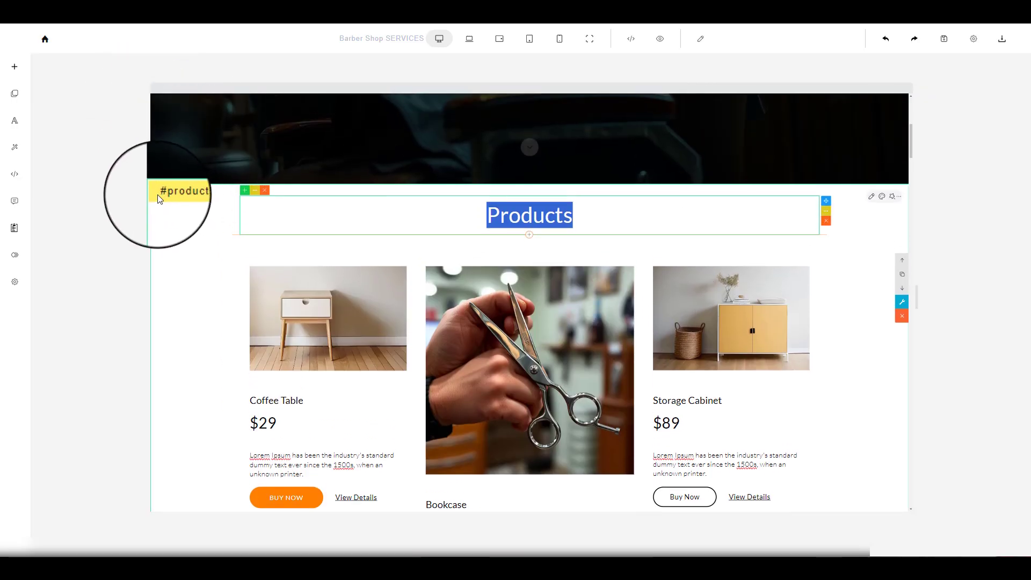
left_click_drag(158, 195, 204, 195)
left_click(201, 198)
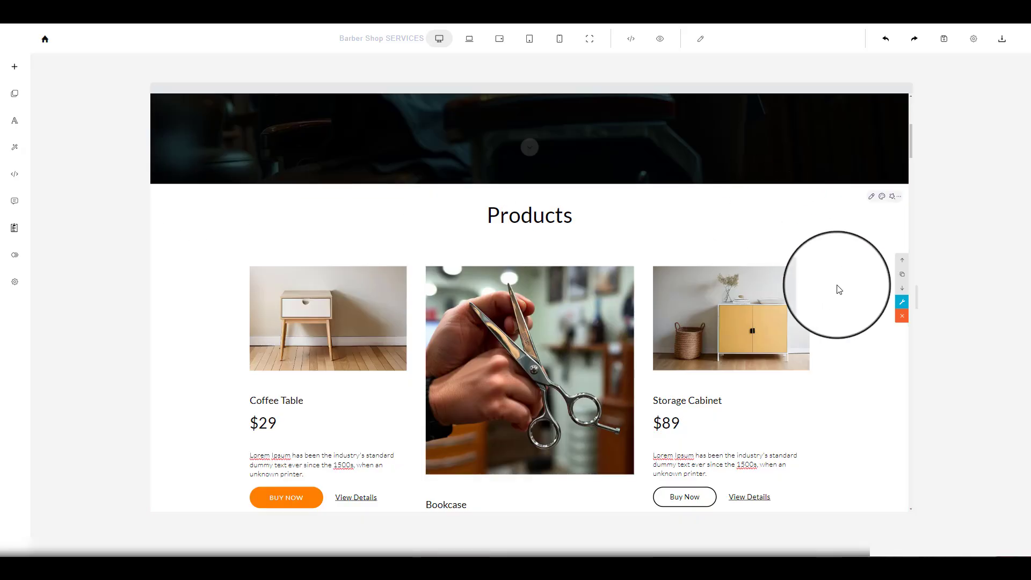
left_click(901, 303)
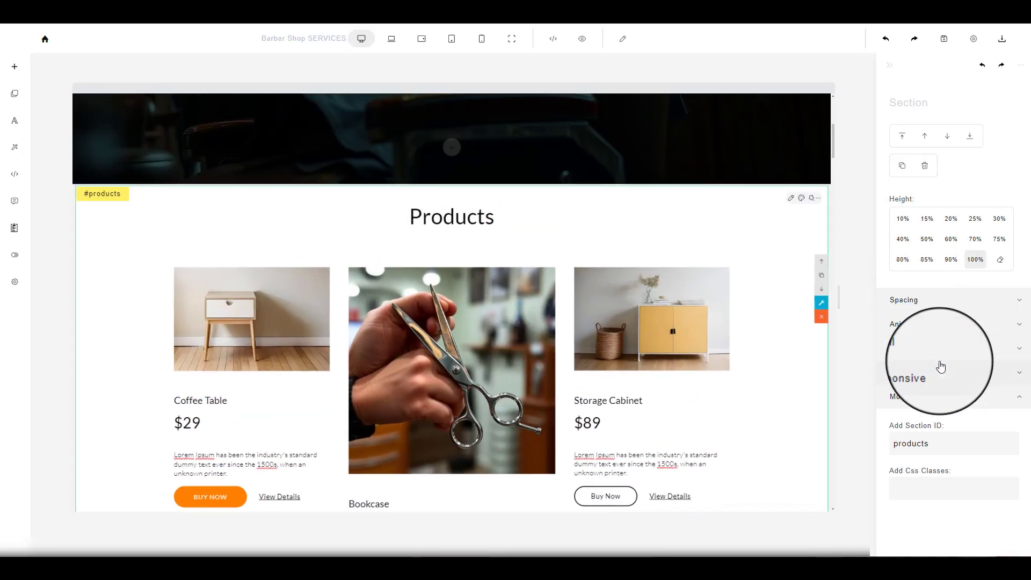
Step: Compare the Products section's ID with the # prefix on its anchor label and close the section settings
mouse_move(900, 431)
left_mouse_down()
mouse_move(932, 444)
mouse_move(903, 448)
left_mouse_up()
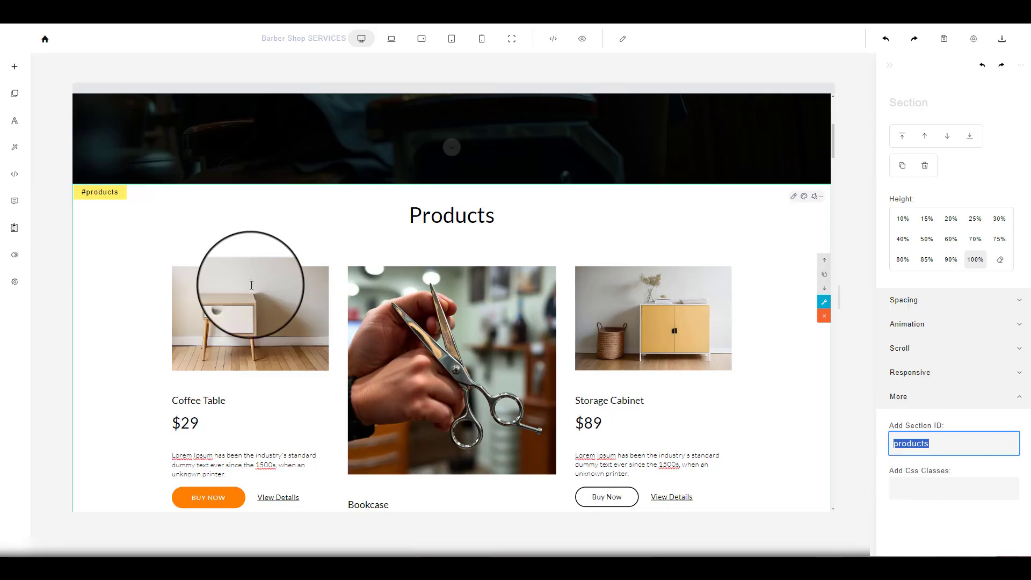
left_click(86, 193)
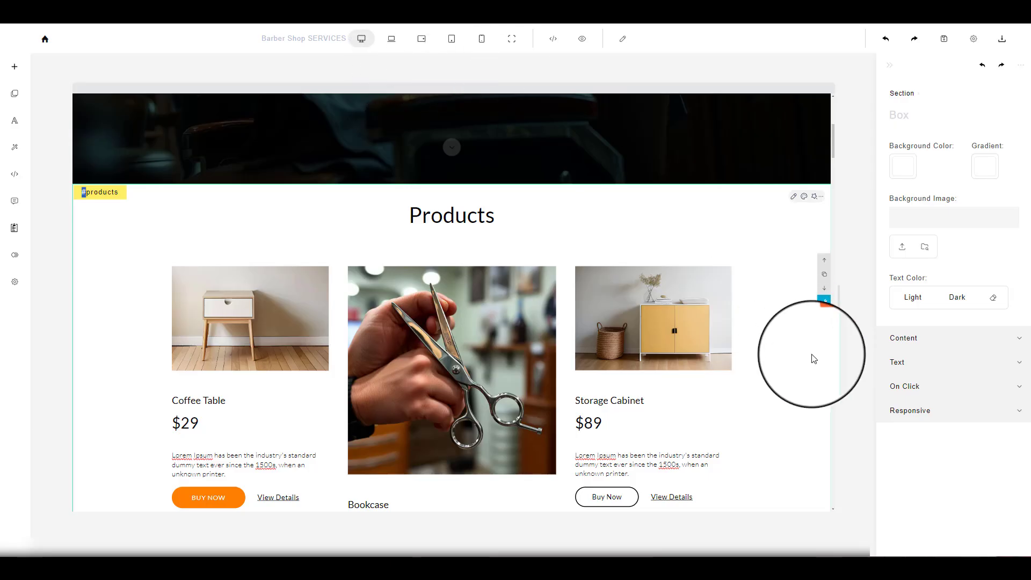
left_click(890, 65)
Step: Give the green "Ready to elevate your style?" section the ID "appt" and close the section settings
scroll(716, 349, "down", 12)
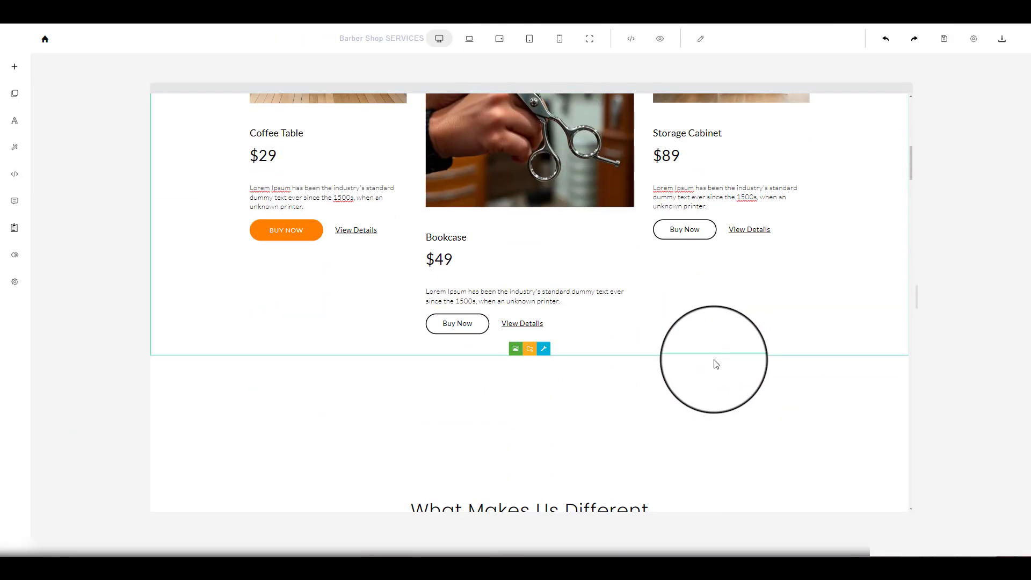
scroll(761, 367, "down", 20)
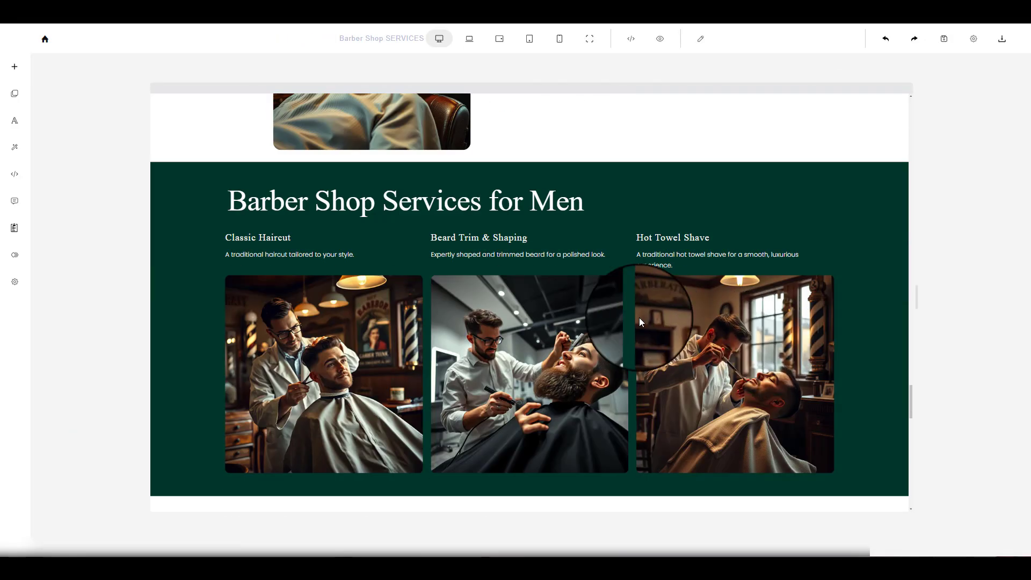
scroll(658, 340, "down", 10)
scroll(755, 316, "up", 5)
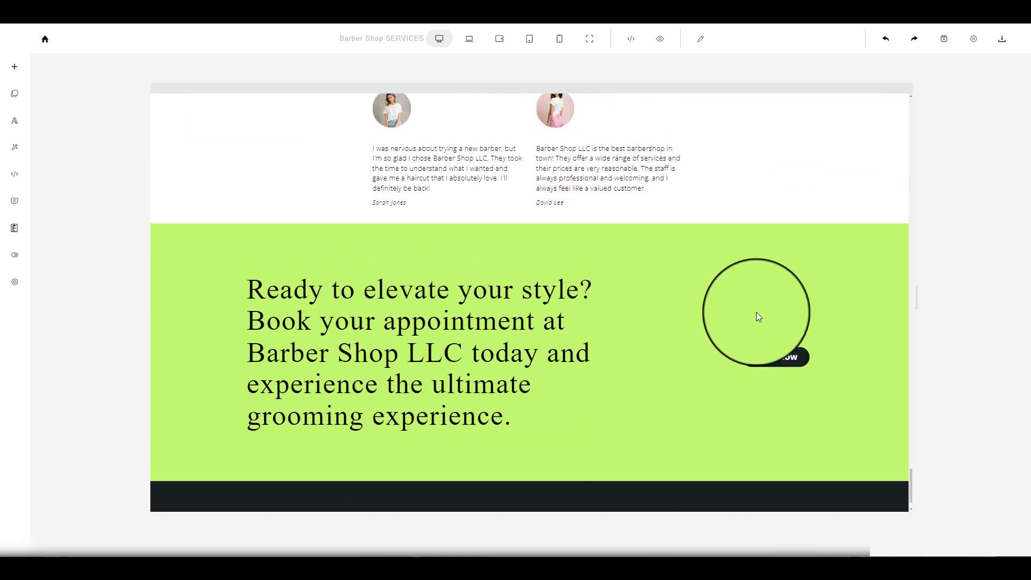
scroll(794, 386, "down", 5)
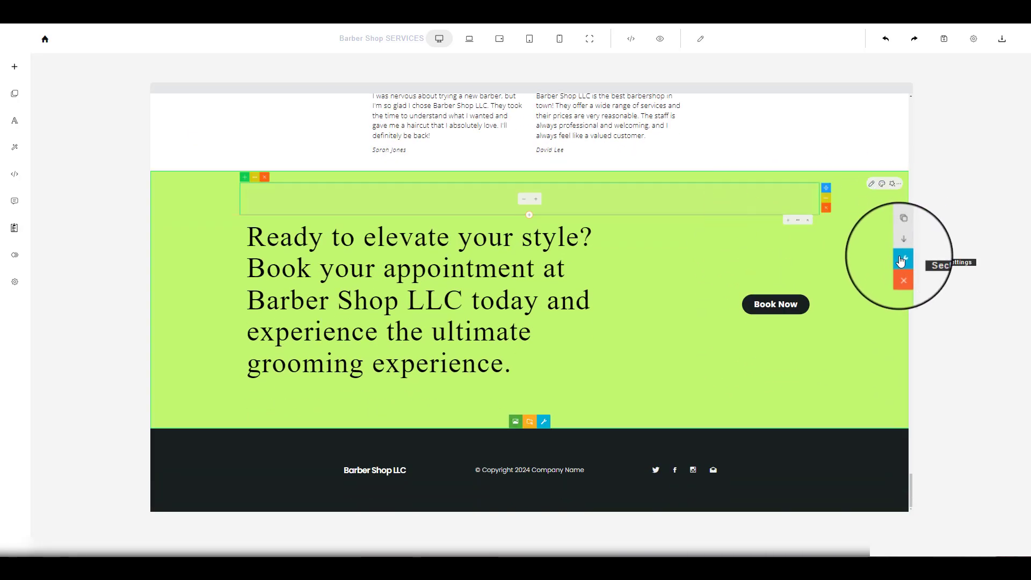
left_click(902, 261)
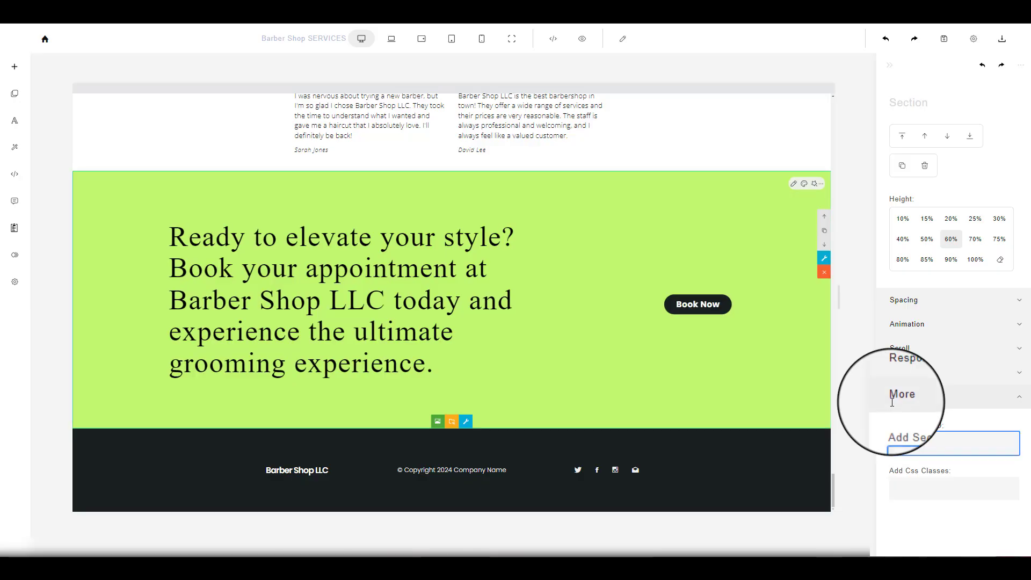
type("appt")
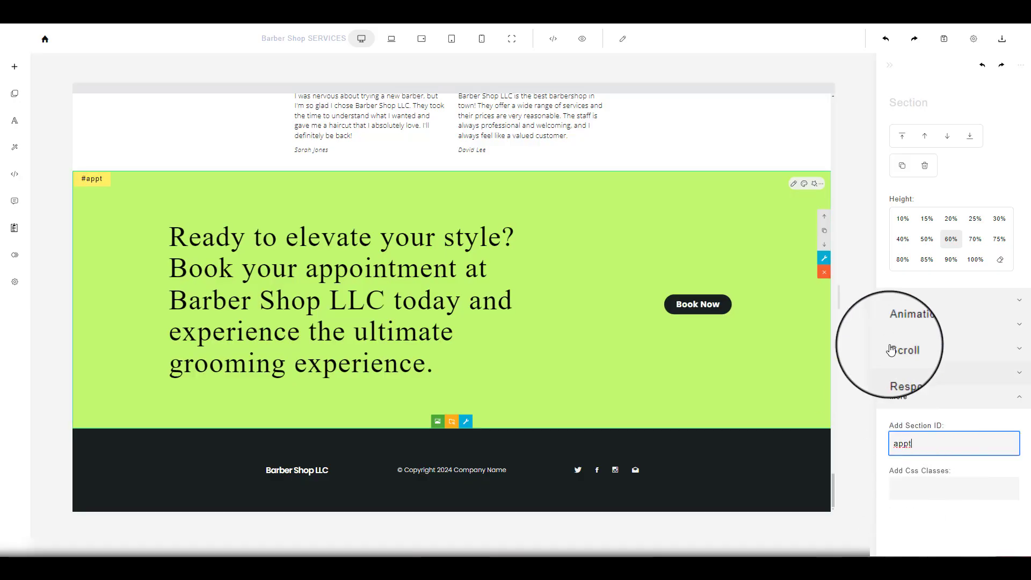
left_click(891, 65)
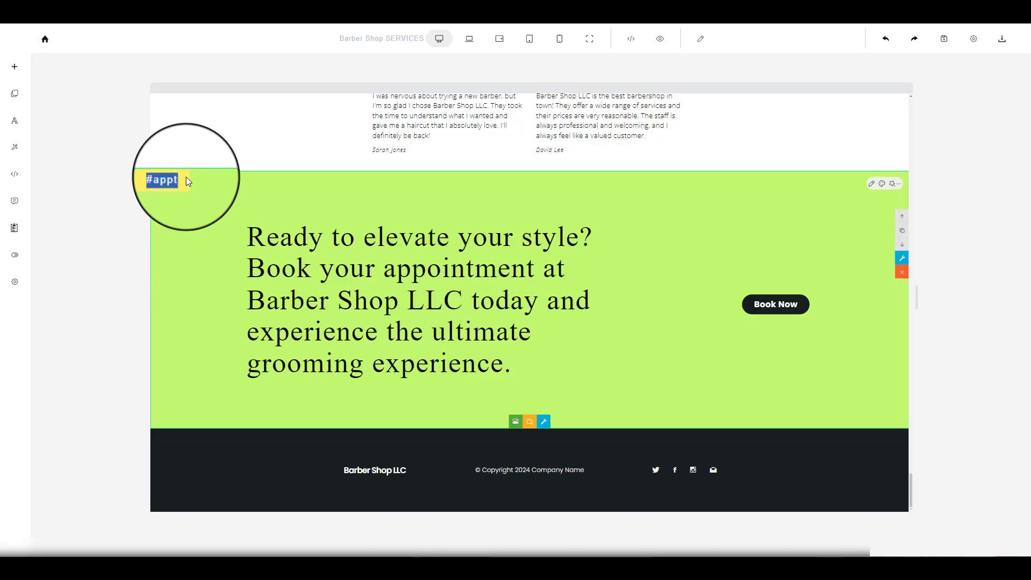
Step: Link the Contact Us menu item to #appt, update it and accept the navigation bar changes
scroll(791, 320, "up", 15)
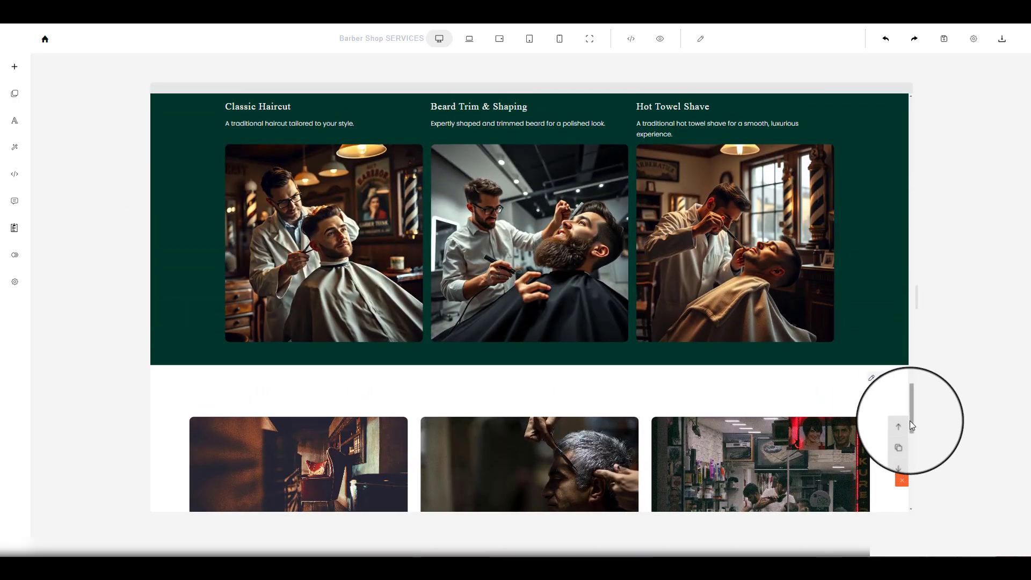
left_click_drag(910, 420, 904, 94)
left_click(533, 130)
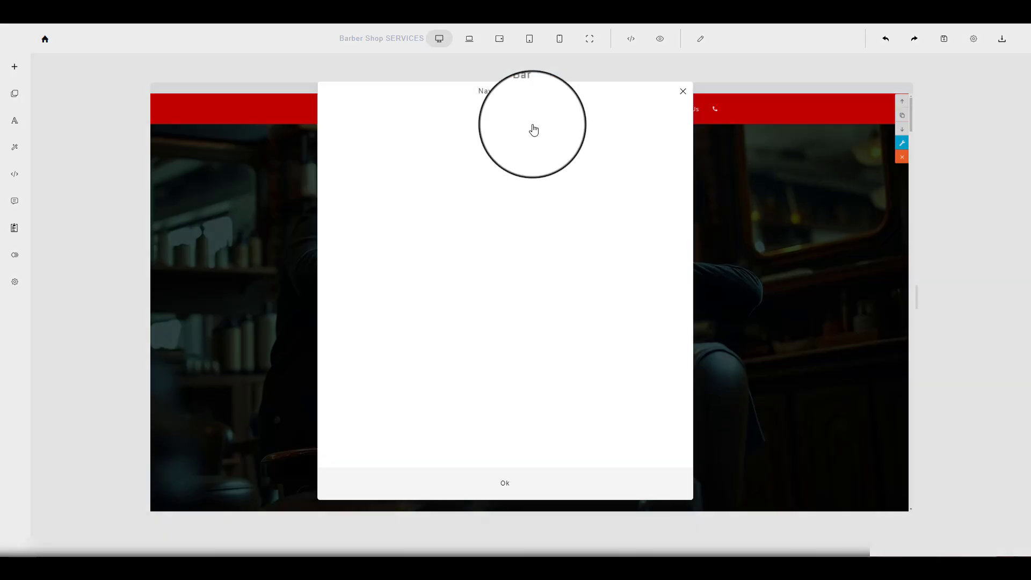
left_click(521, 115)
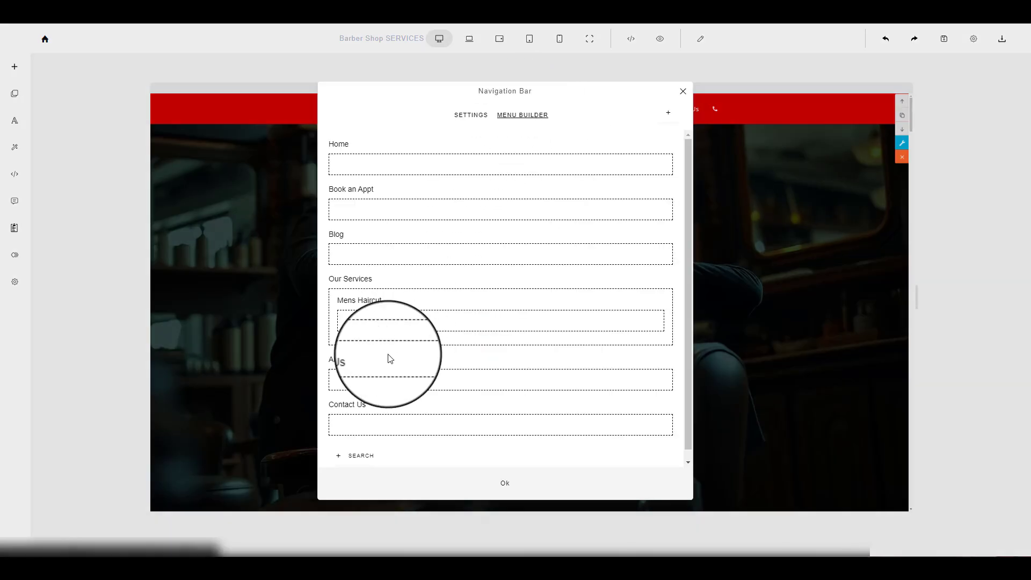
left_click(370, 417)
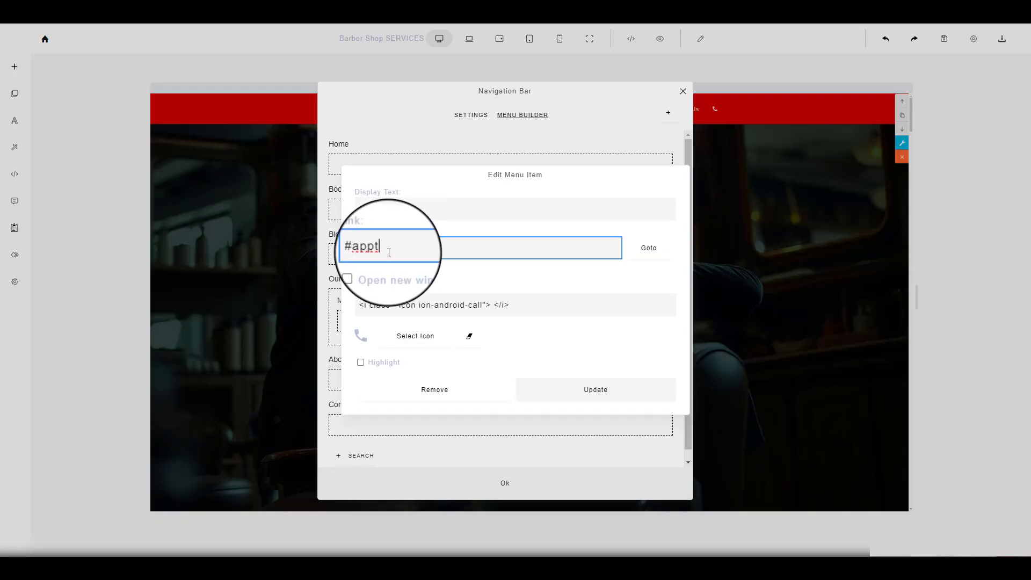
left_click(594, 391)
left_click(525, 488)
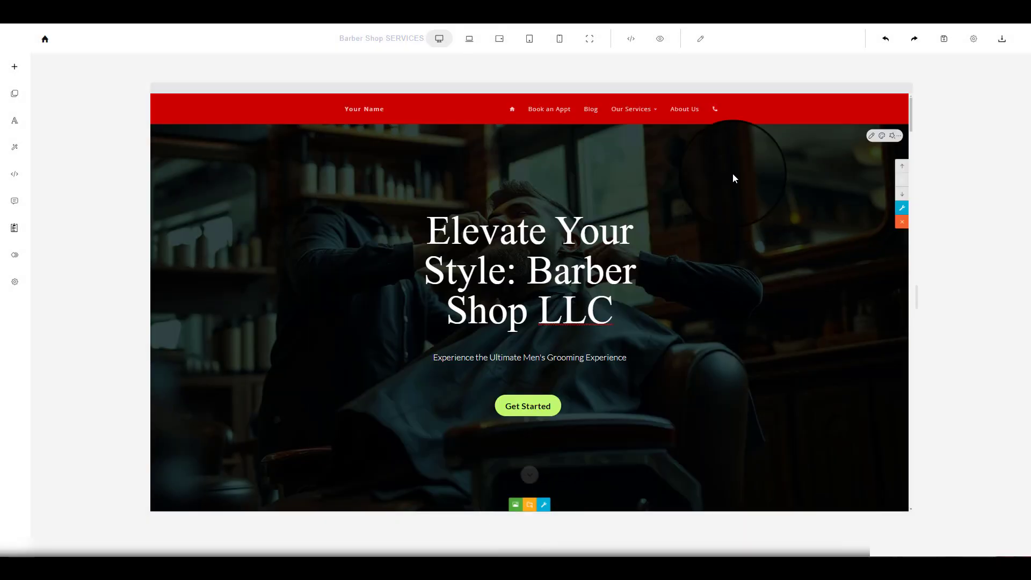
Step: Review the items in the navigation bar's menu builder, close it and test the Contact Us phone icon link on the page
left_click(689, 114)
left_click(601, 72)
left_click(530, 123)
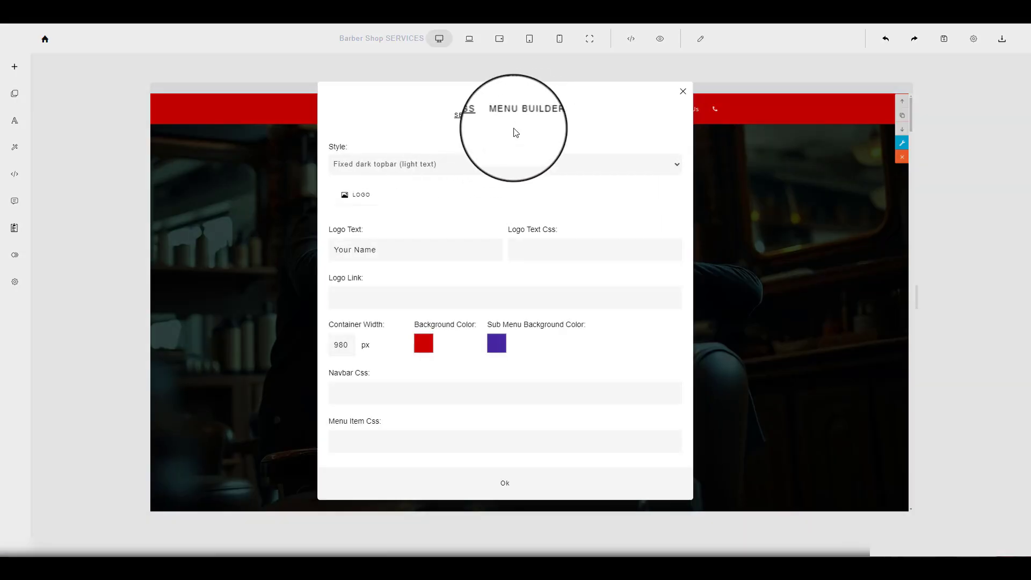
left_click(533, 116)
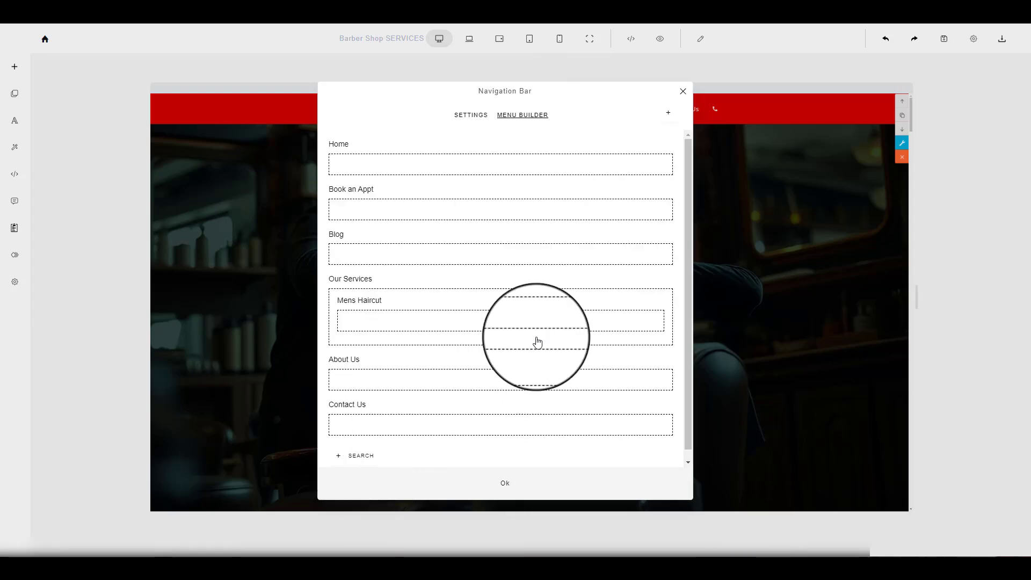
left_click(488, 487)
left_click(715, 111)
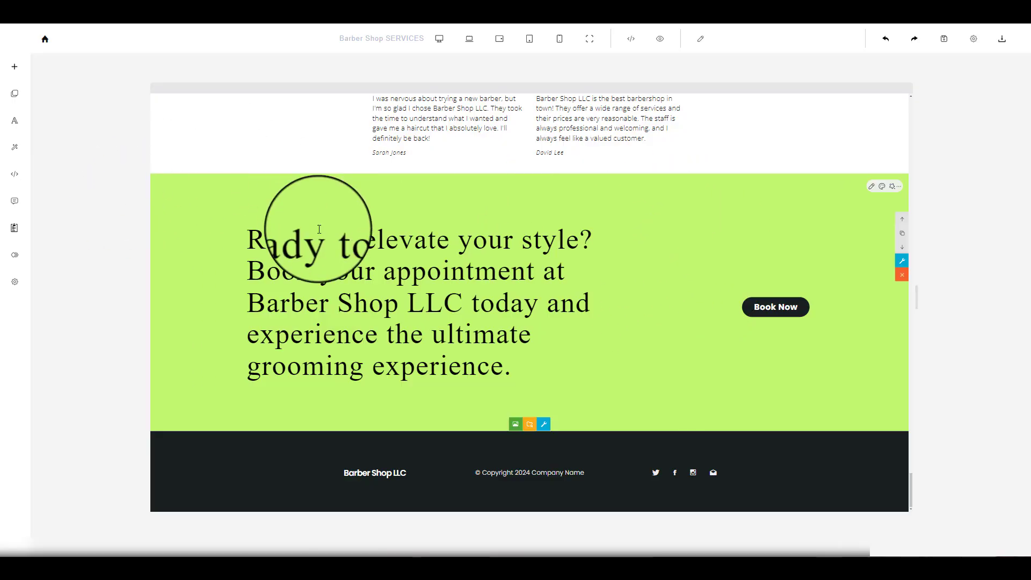
Step: Return to the hero section and look through the Basic content blocks and the list of block categories
scroll(781, 356, "up", 20)
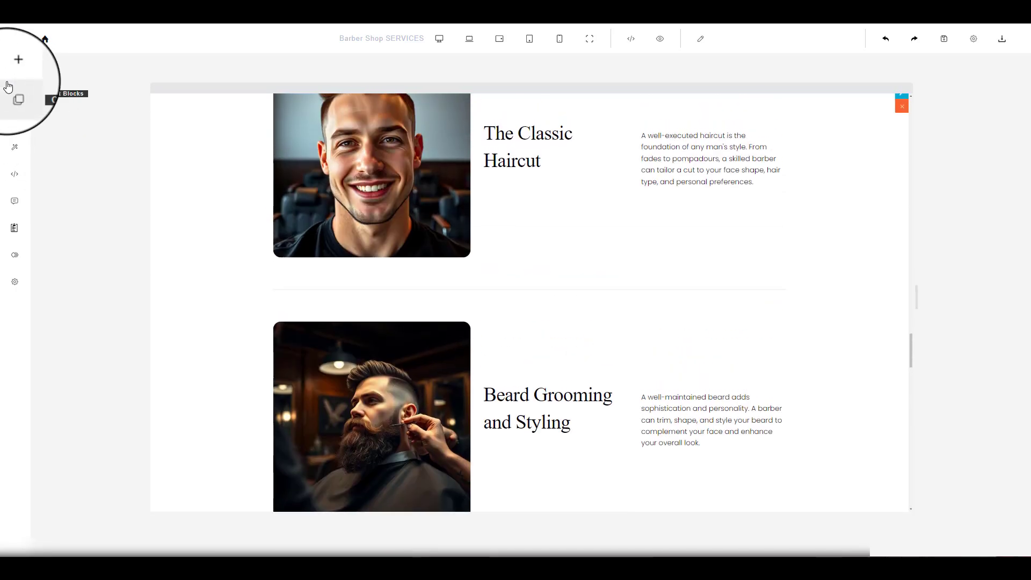
scroll(584, 191, "up", 8)
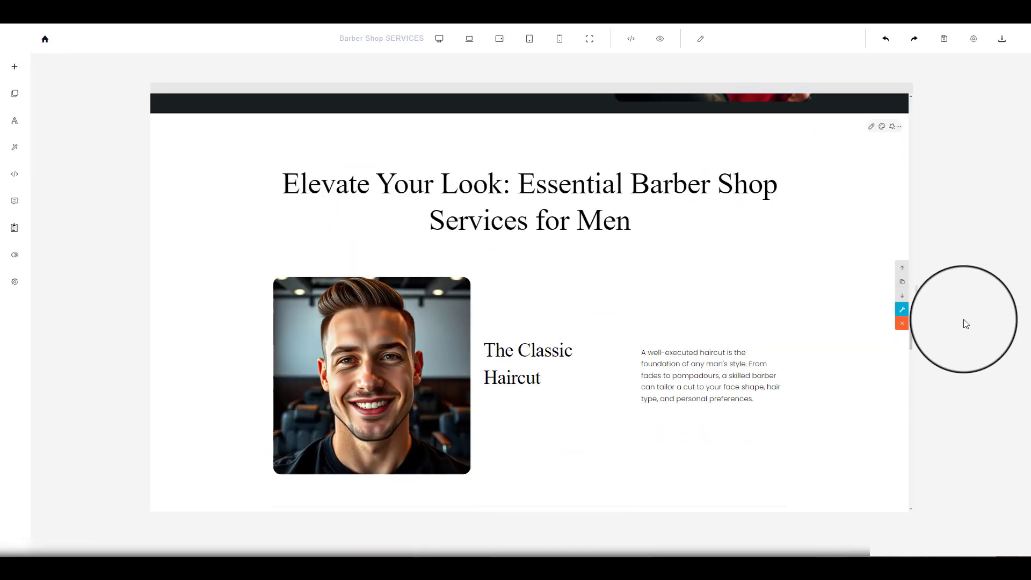
left_click_drag(911, 320, 902, 148)
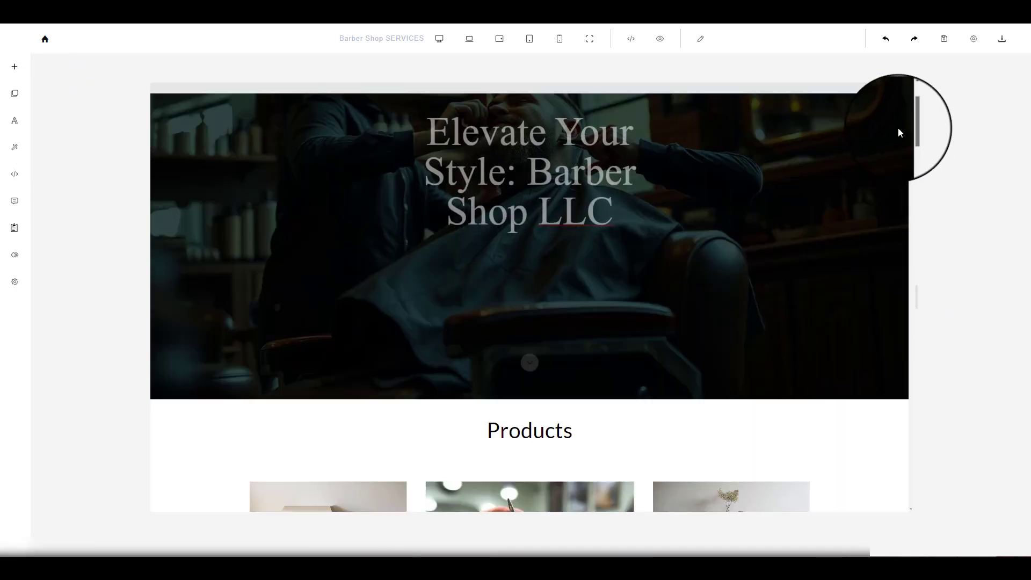
left_click(14, 94)
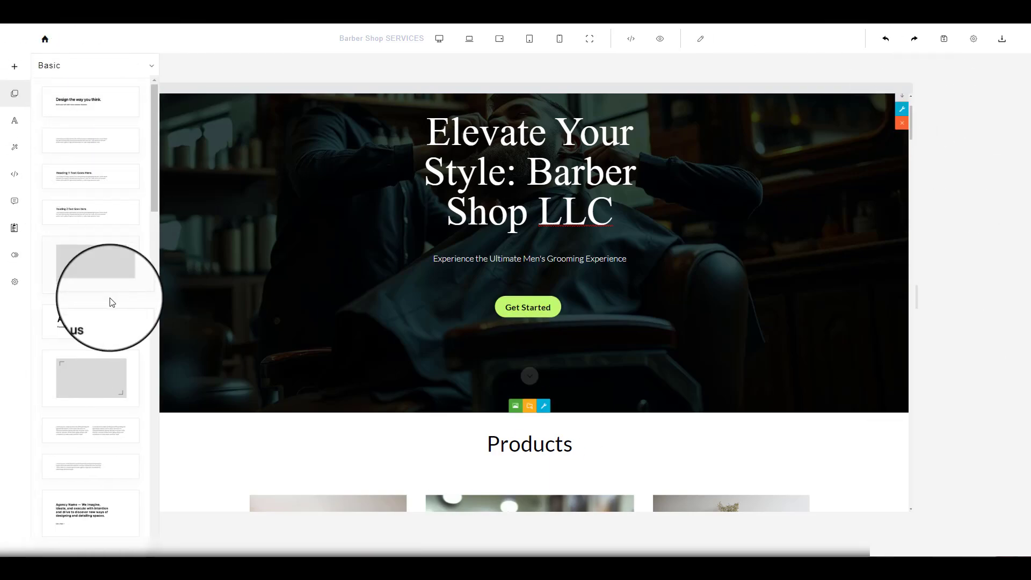
scroll(110, 302, "down", 3)
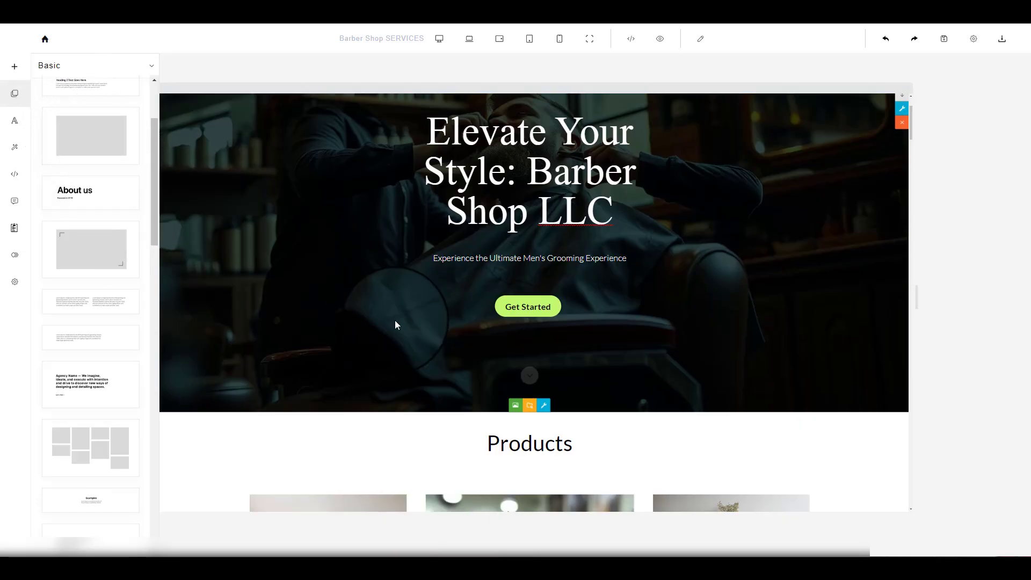
scroll(396, 324, "down", 3)
scroll(129, 177, "down", 1)
left_click(151, 74)
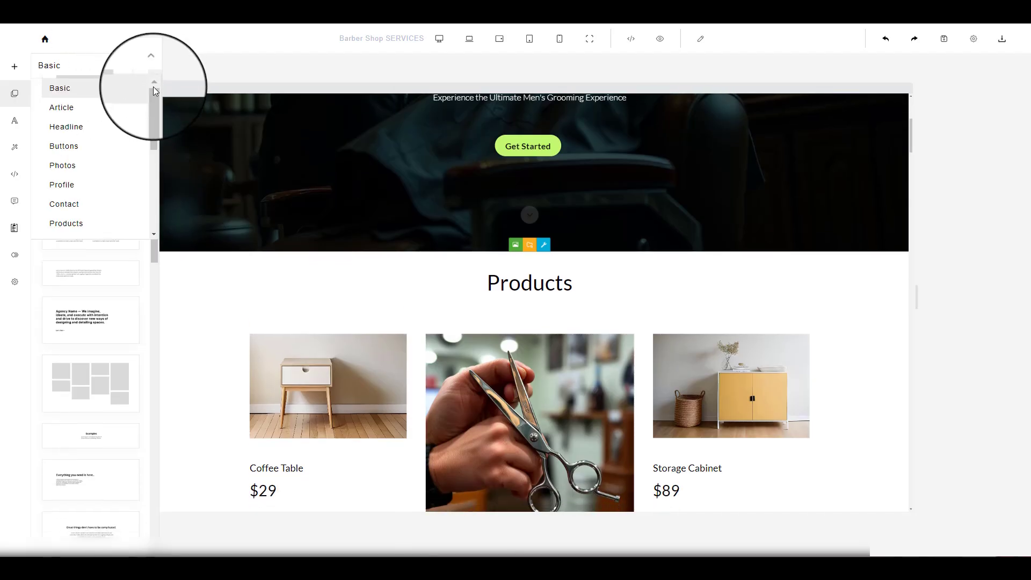
left_click_drag(154, 92, 153, 140)
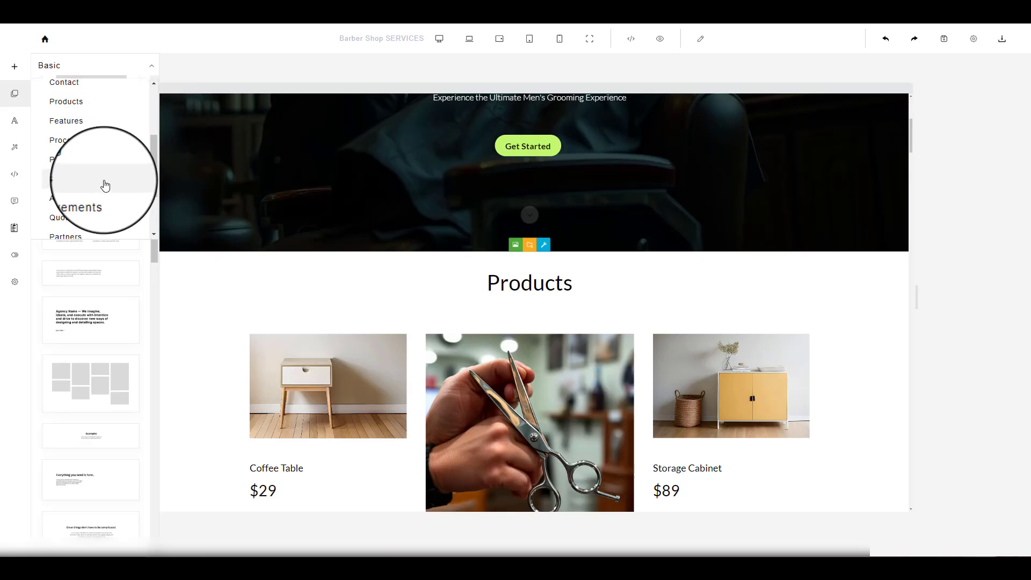
left_click(81, 70)
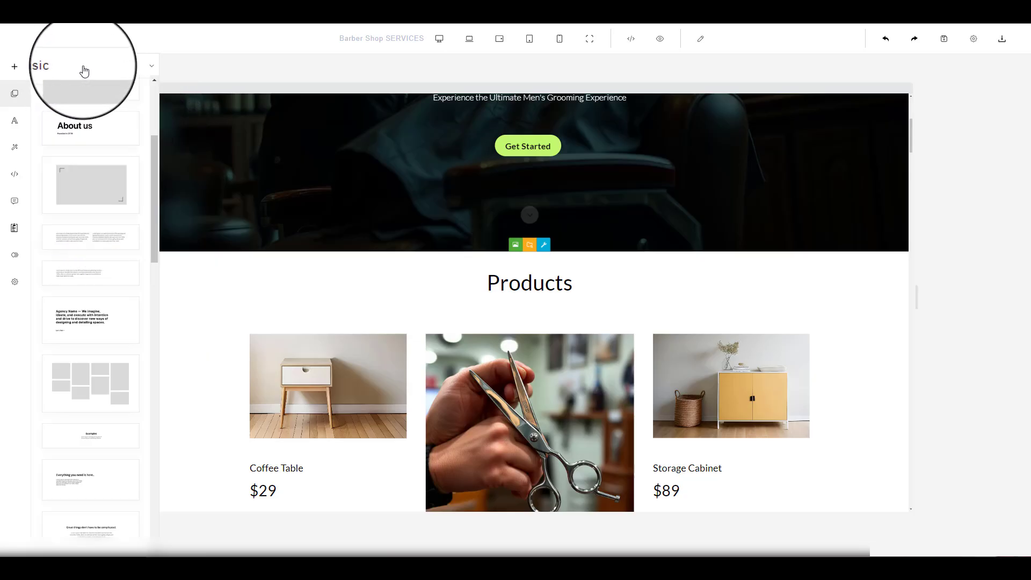
Step: Insert the YouTube video block from the Basic content blocks beneath the hero section's subtitle
left_click(82, 69)
left_click(83, 69)
scroll(95, 306, "down", 5)
scroll(95, 309, "up", 7)
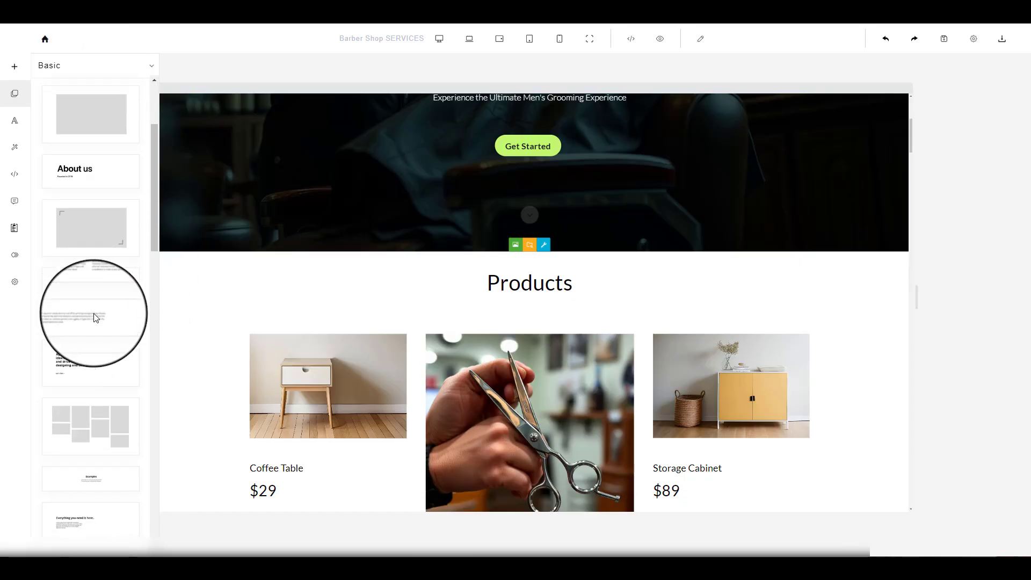
scroll(97, 314, "down", 14)
scroll(217, 305, "up", 4)
scroll(110, 295, "up", 4)
scroll(108, 295, "up", 5)
scroll(610, 387, "down", 7)
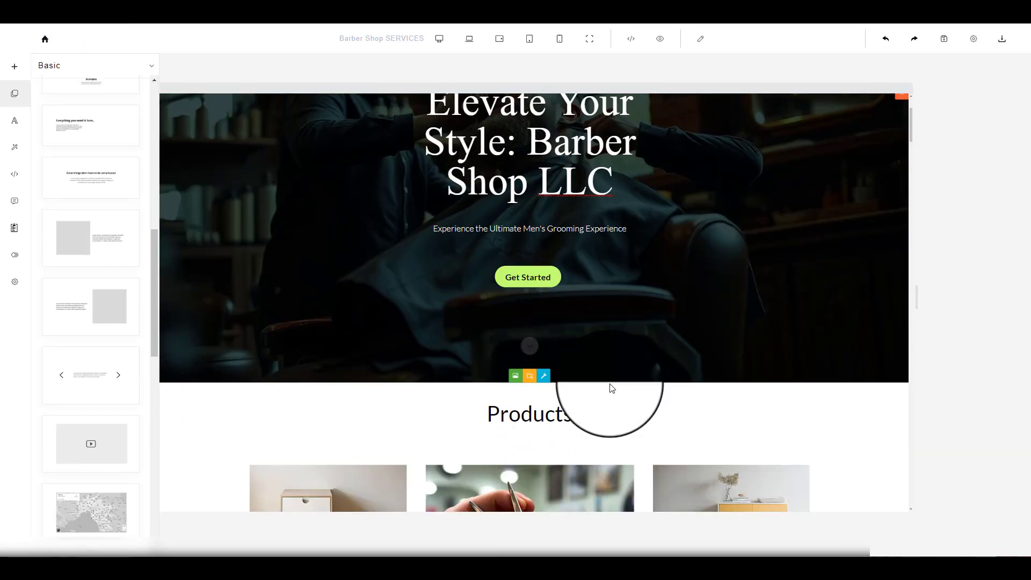
scroll(541, 215, "up", 6)
scroll(460, 295, "up", 2)
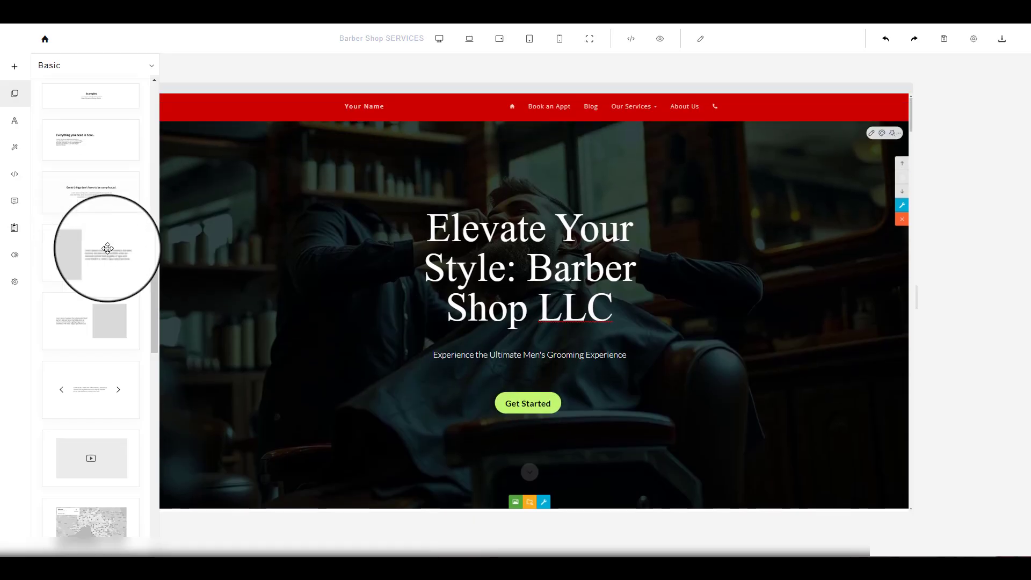
left_click_drag(532, 370, 527, 375)
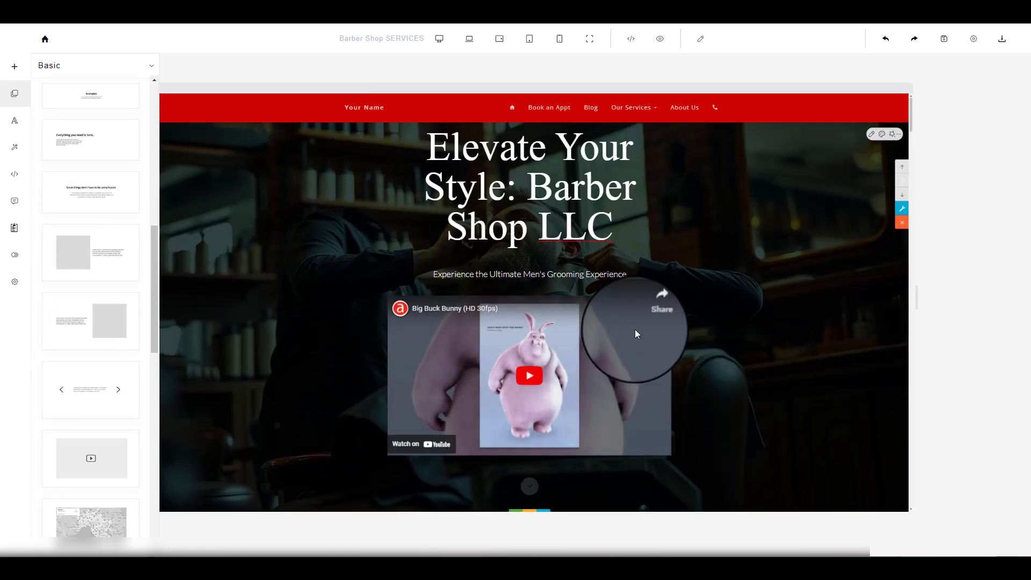
Step: Select the Big Buck Bunny video in the hero section and examine its Source URL setting
left_click(697, 41)
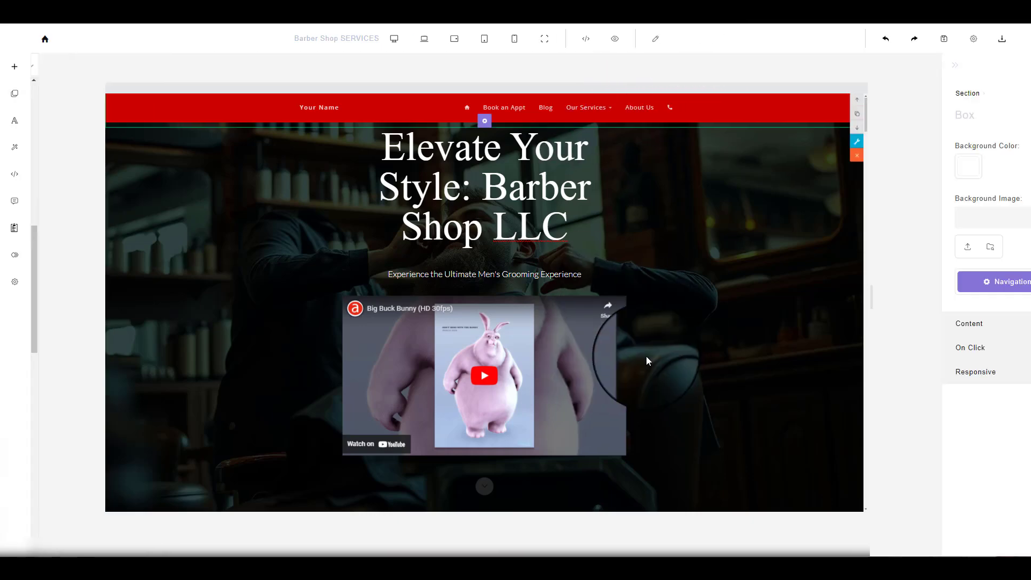
left_click(572, 351)
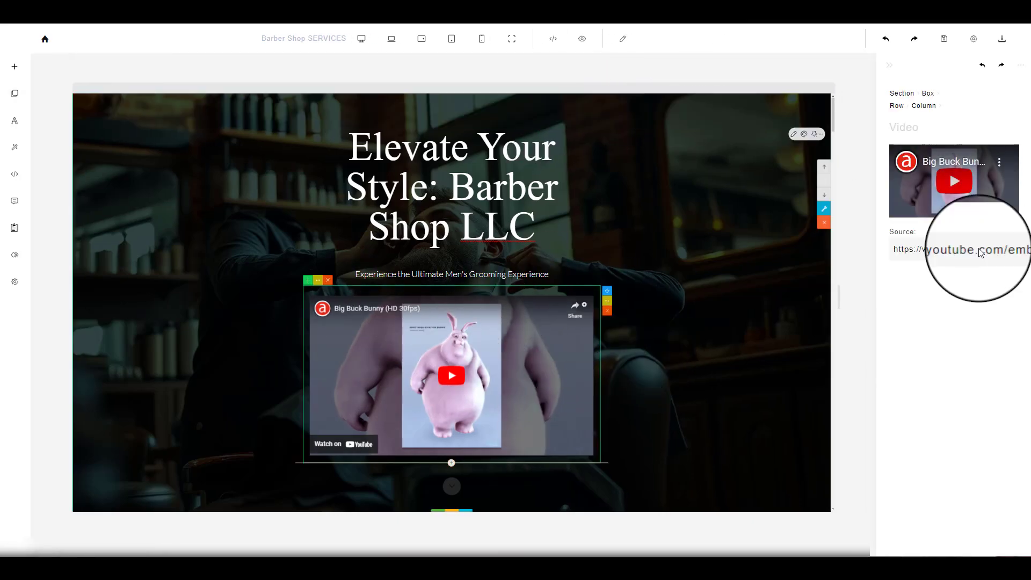
left_click_drag(892, 235, 960, 234)
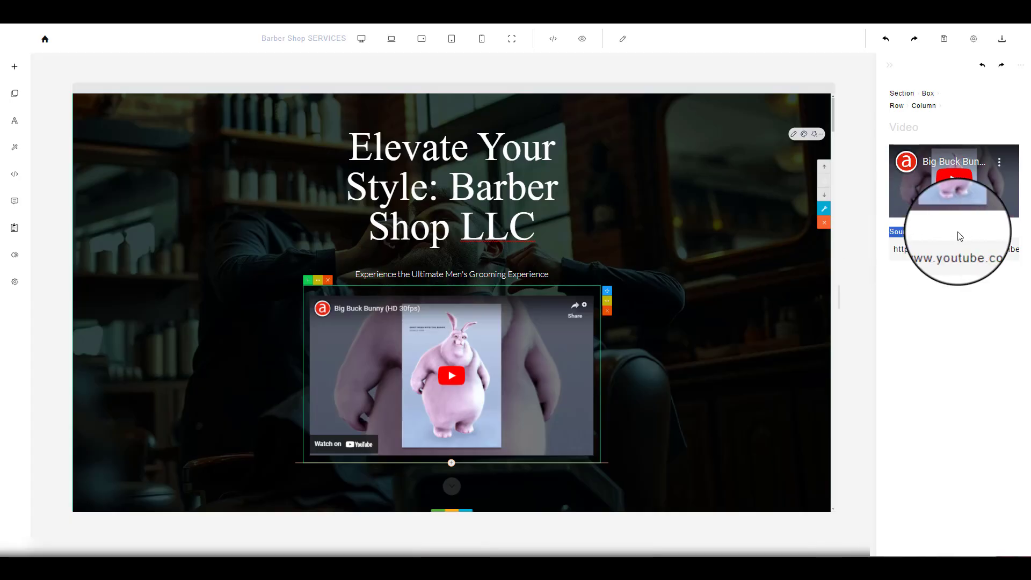
Step: Place the Basic video player block with the plain play symbol below the YouTube video in the hero section
left_click(16, 95)
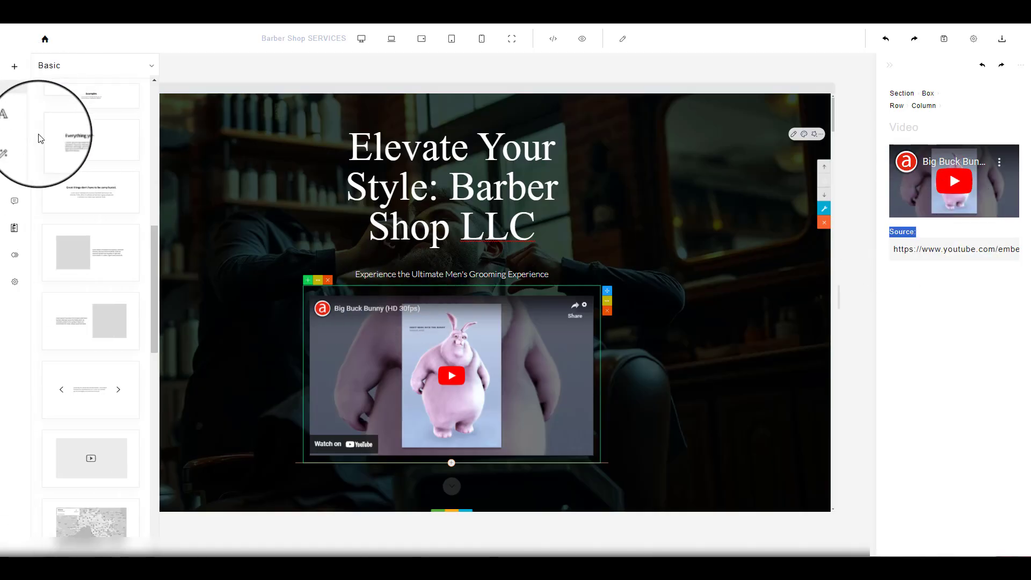
scroll(68, 425, "down", 15)
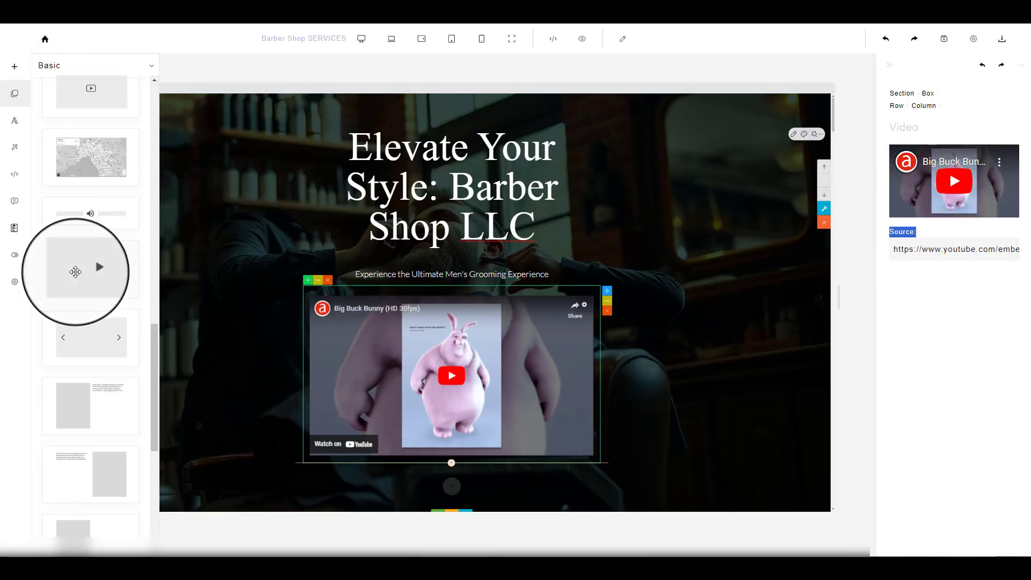
left_click_drag(75, 273, 427, 469)
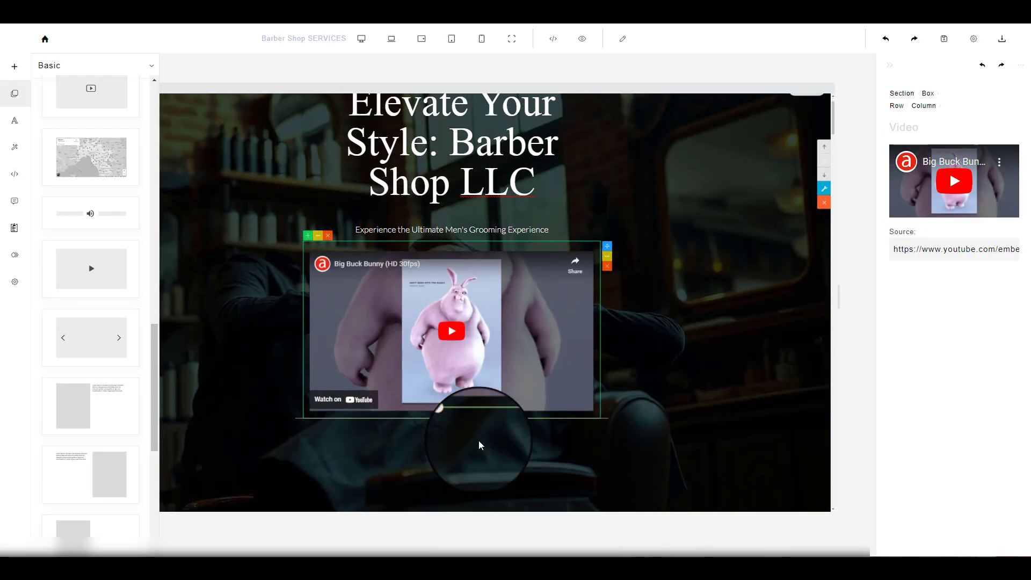
Step: Delete the balloon video player block below the YouTube video in the hero section
scroll(564, 330, "down", 1)
left_click(430, 336)
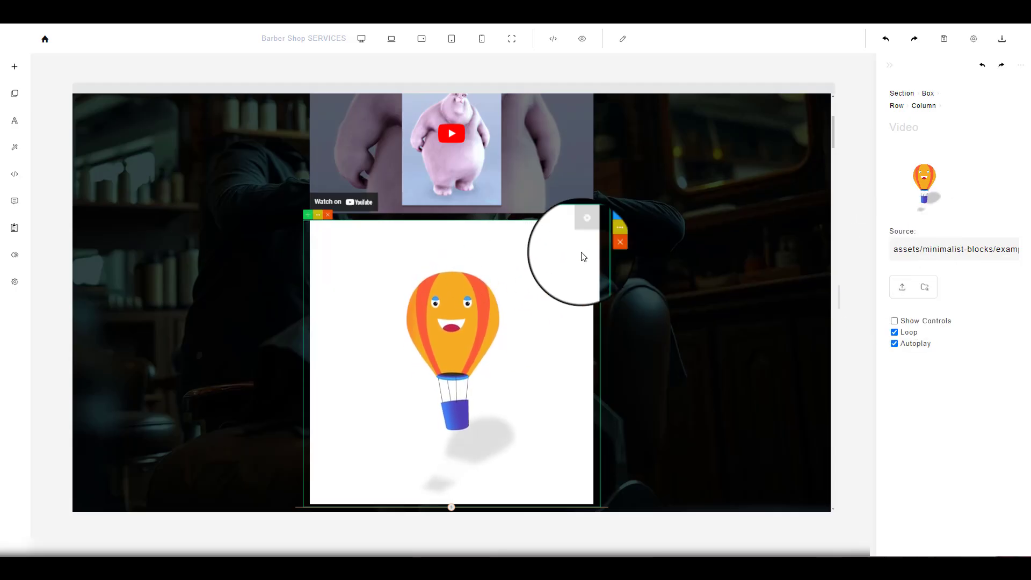
left_click(607, 245)
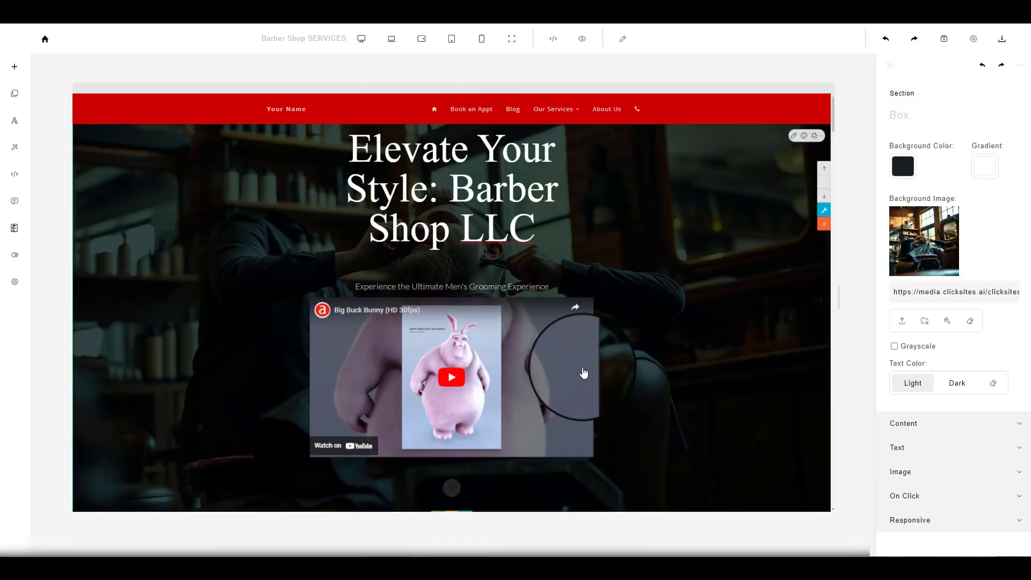
left_click(584, 372)
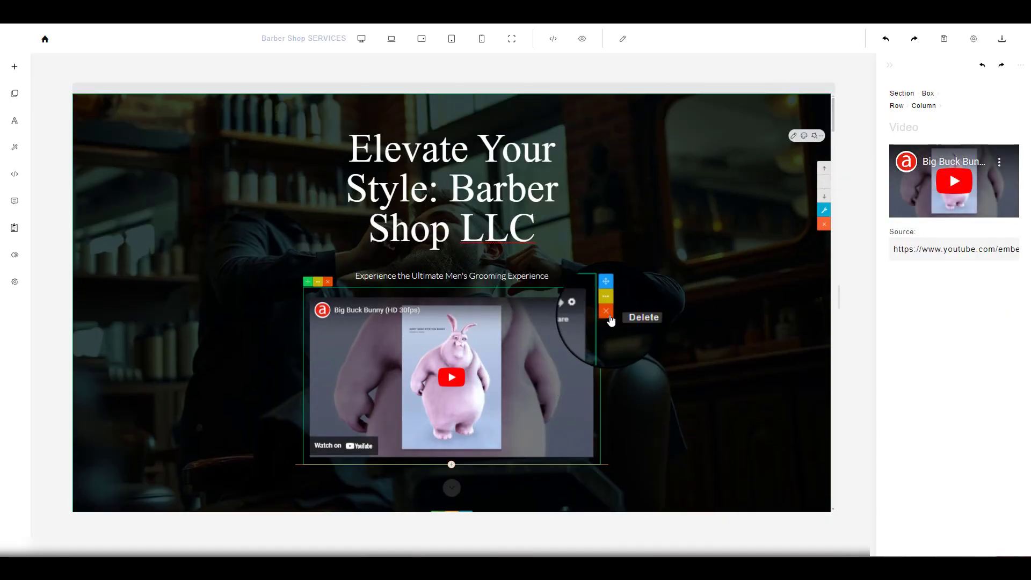
left_click(617, 359)
scroll(495, 362, "down", 8)
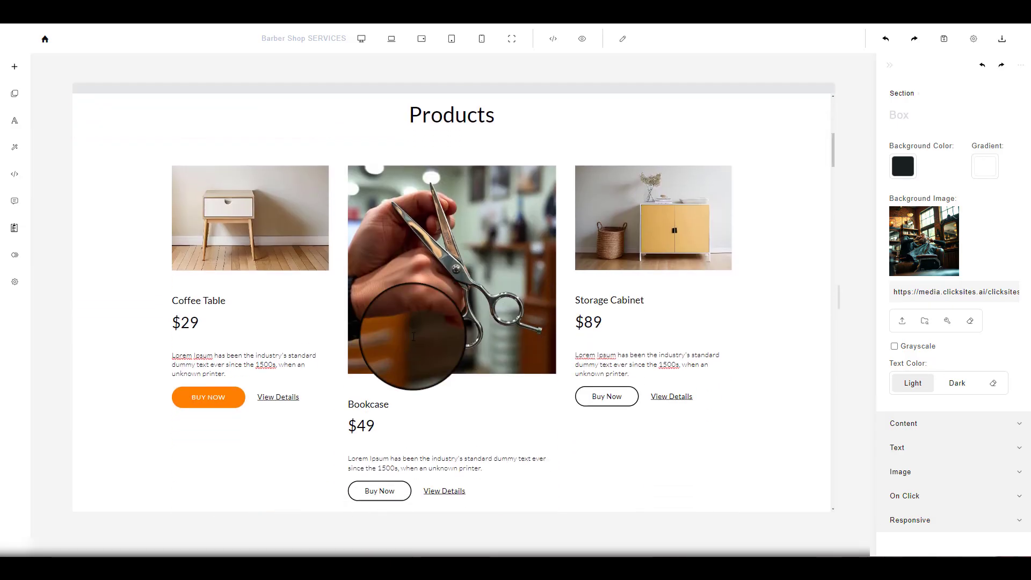
scroll(416, 335, "up", 3)
scroll(721, 311, "down", 2)
scroll(775, 291, "up", 3)
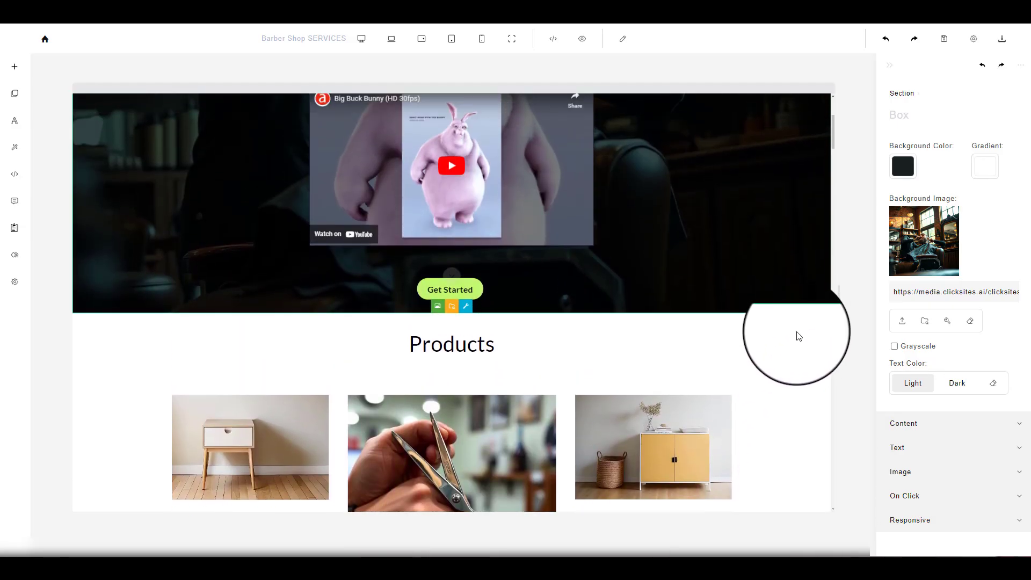
Step: Set the Products section's background colour to black, rgba(0, 0, 0, 1)
scroll(798, 322, "down", 2)
left_click(796, 264)
scroll(796, 264, "down", 1)
left_click(907, 173)
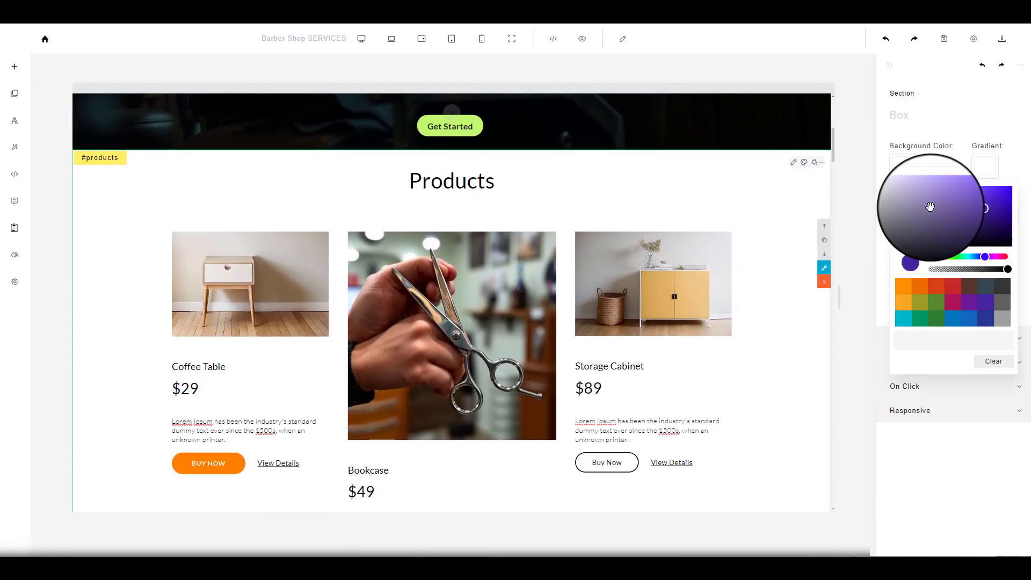
left_click_drag(932, 207, 869, 278)
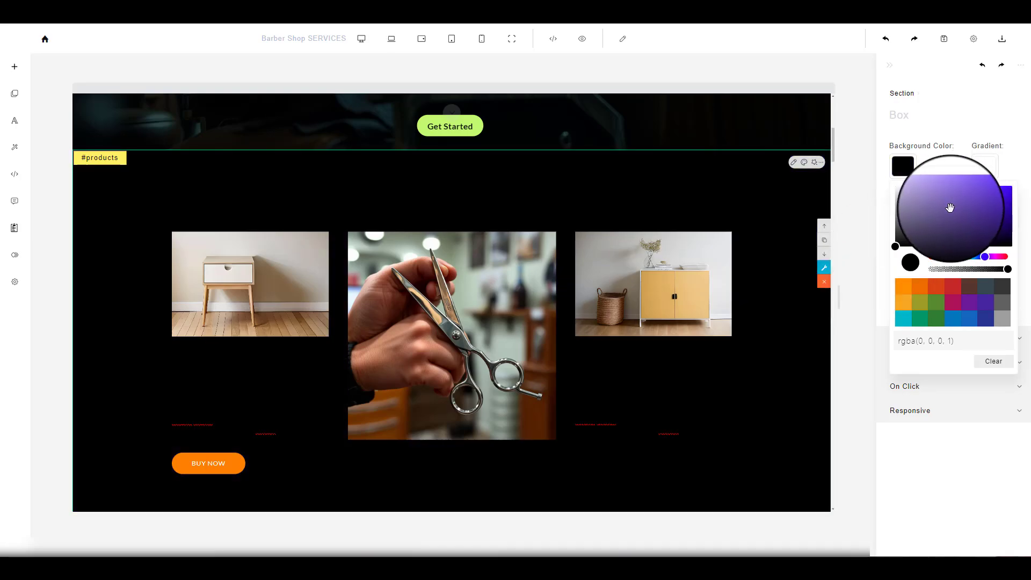
Step: Try several palette colours, including green, on the Products section's background and return it to black
left_click(986, 209)
left_click(973, 321)
left_click(969, 307)
left_click(952, 306)
left_click(936, 303)
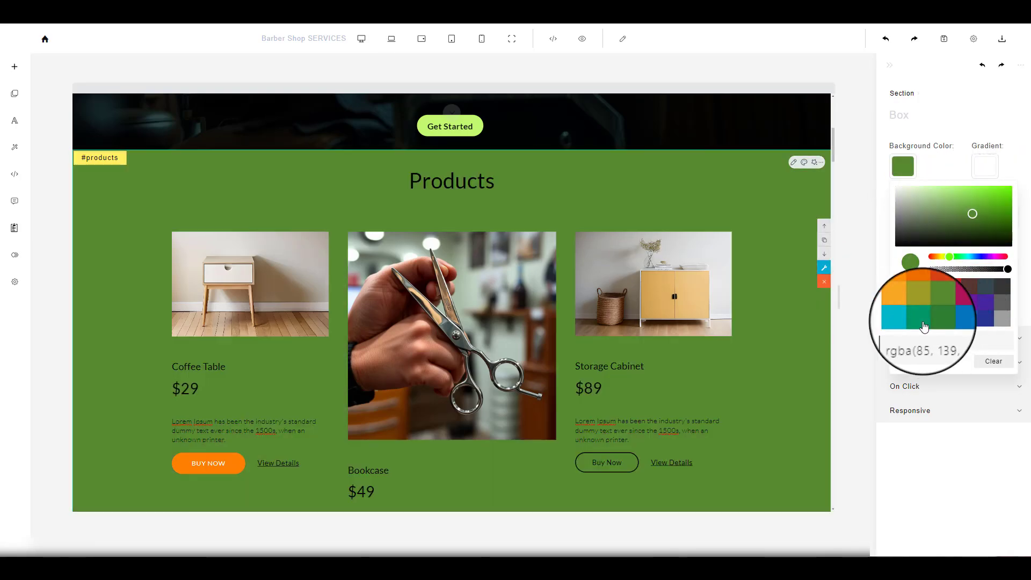
left_click(920, 318)
left_click(904, 286)
left_click_drag(913, 197, 913, 249)
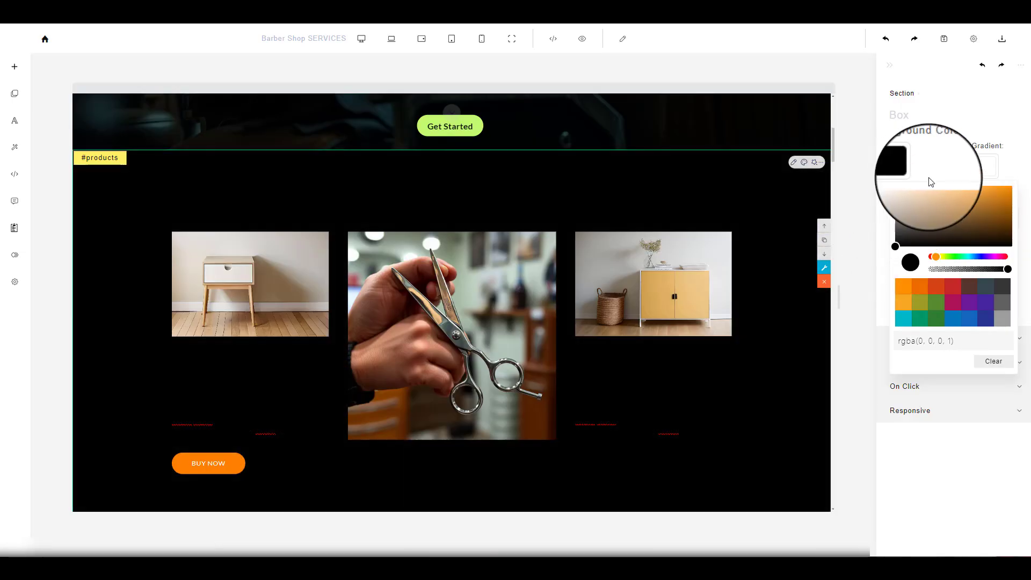
Step: Try the orange-red and green preset gradients on the Products section's background, and restore solid black
left_click(981, 161)
left_click(982, 165)
left_click(932, 216)
left_click(881, 217)
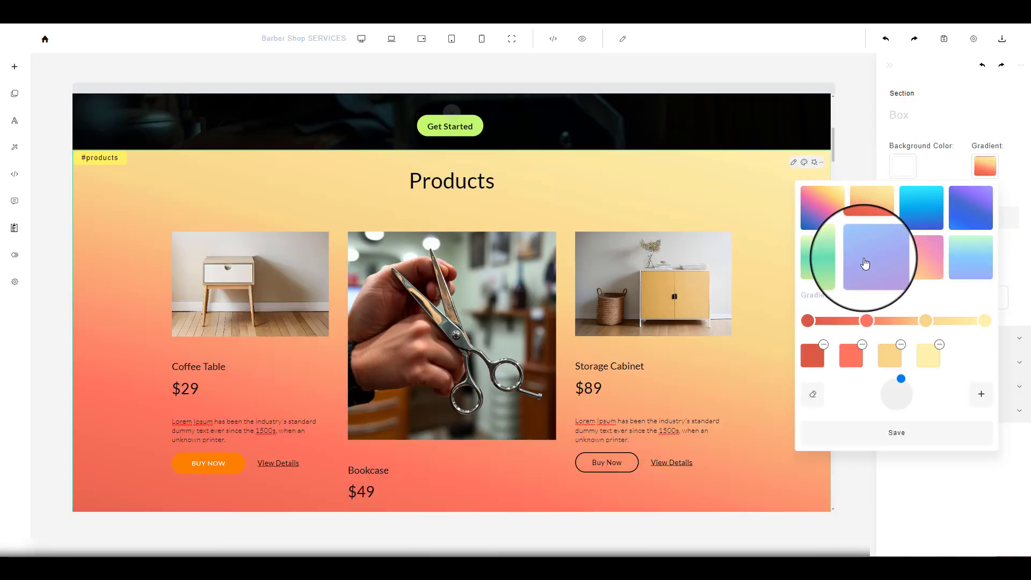
left_click(866, 263)
left_click(829, 247)
left_click(906, 169)
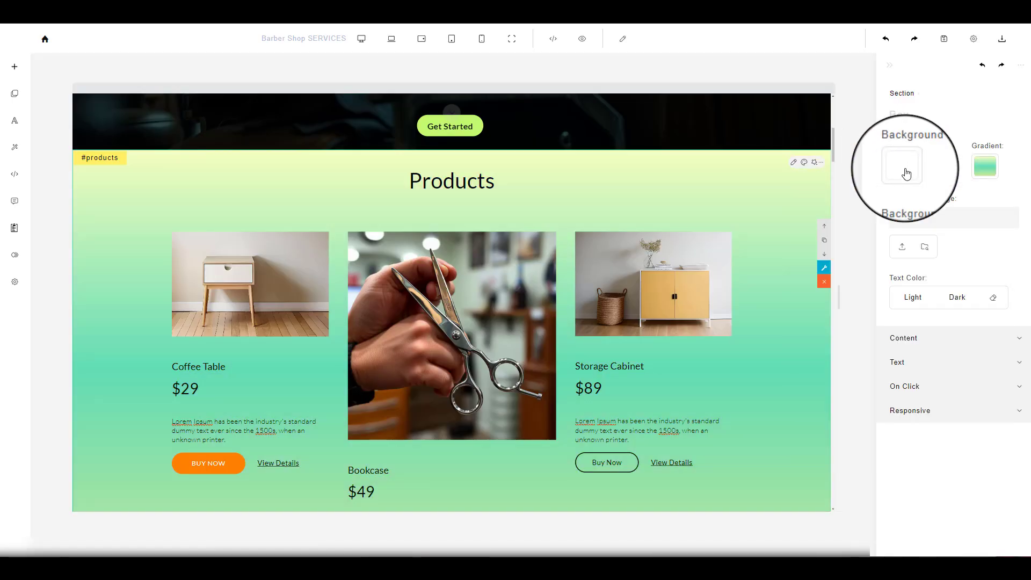
left_click(904, 170)
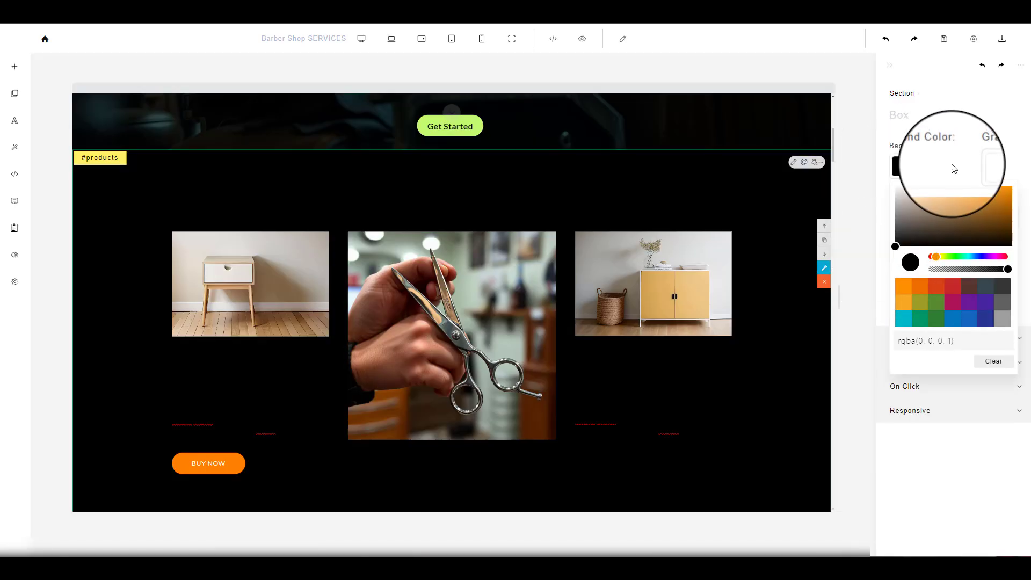
left_click(923, 173)
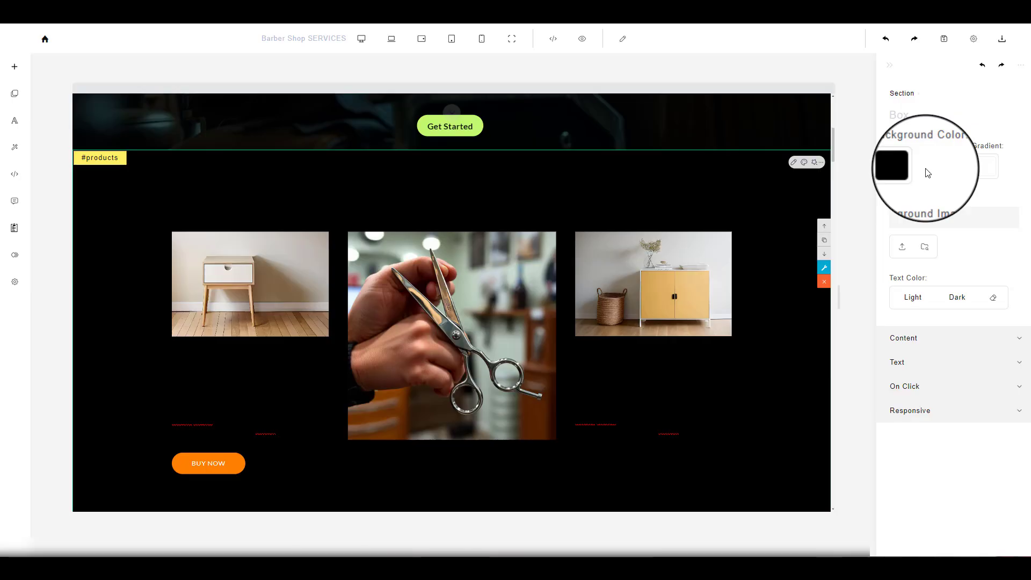
Step: Set the Products section's text colour to Light and check its product descriptions
scroll(213, 226, "down", 2)
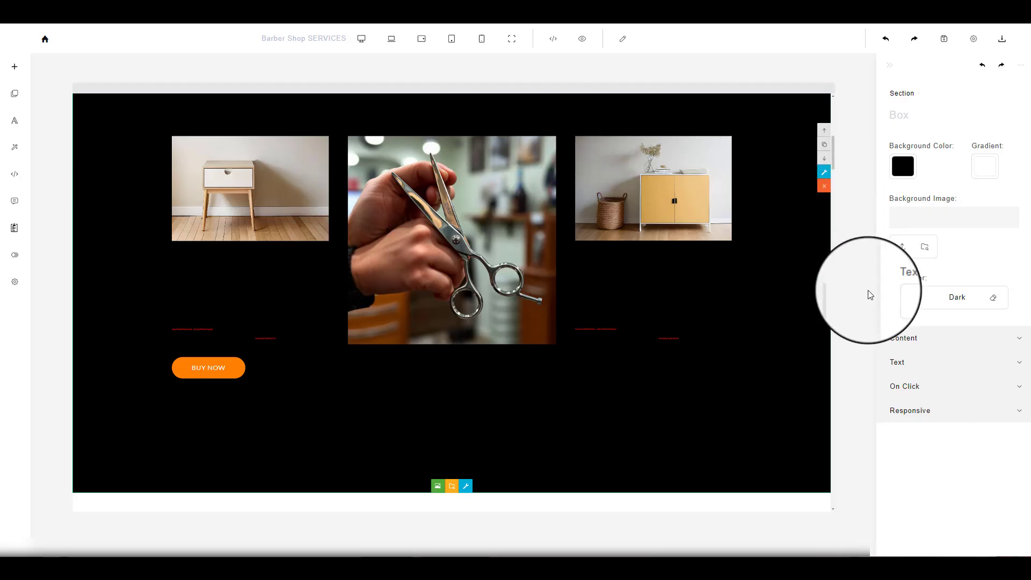
left_click_drag(970, 280, 927, 307)
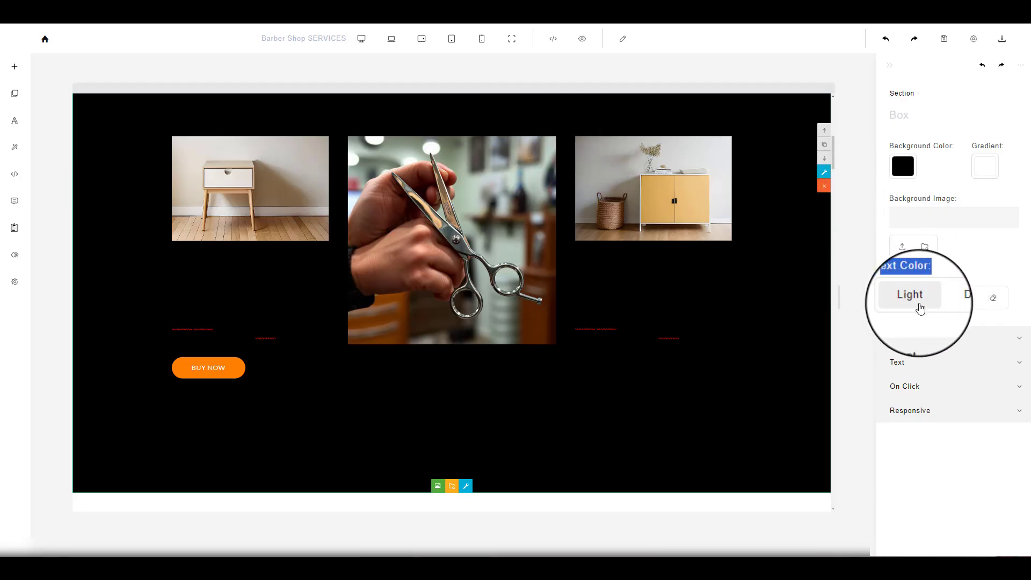
left_click(918, 303)
scroll(451, 292, "down", 2)
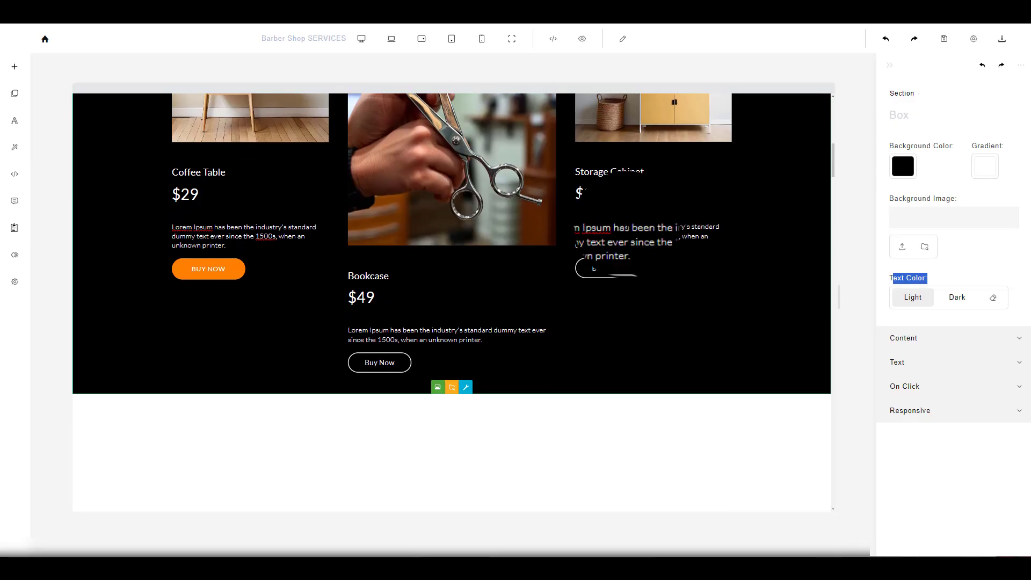
Step: Switch the Products section's text colour between Dark and Light to compare them, ending on Light
left_click(958, 297)
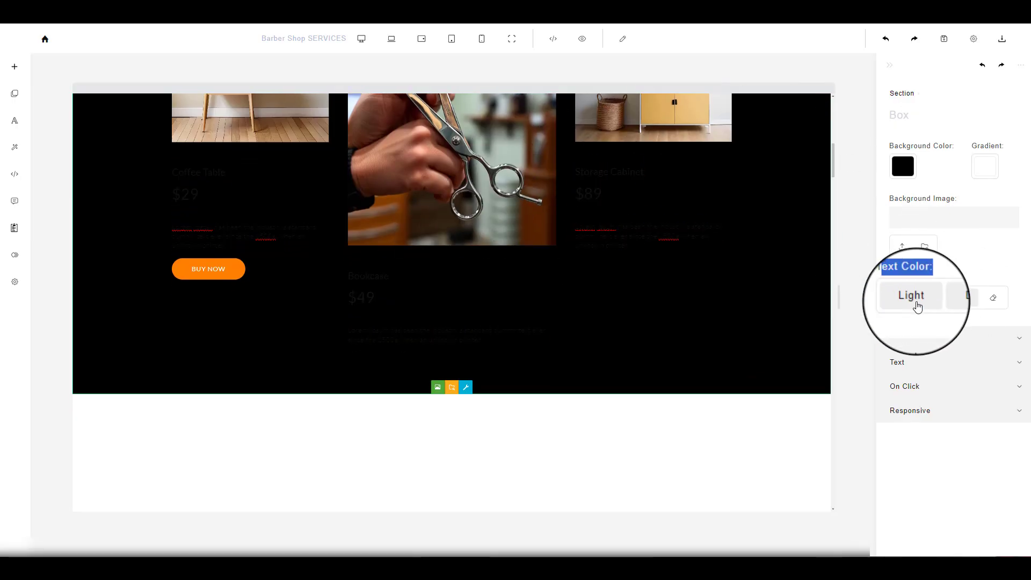
left_click(915, 299)
left_click(962, 299)
left_click(913, 298)
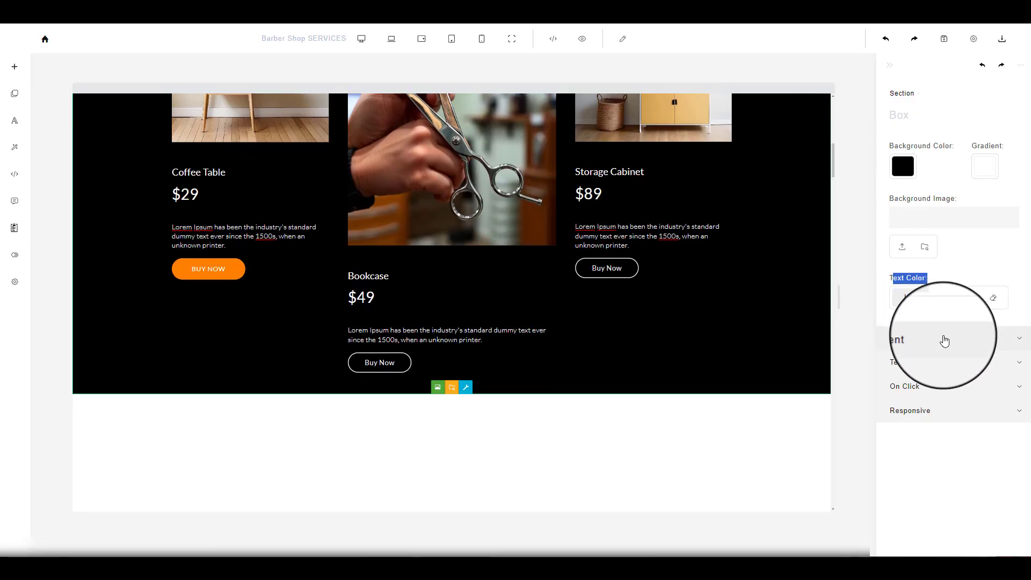
Step: Examine the Products section's Content, Text and On Click settings, including content size, position, paragraph size and line spacing
left_click(945, 339)
scroll(913, 344, "down", 3)
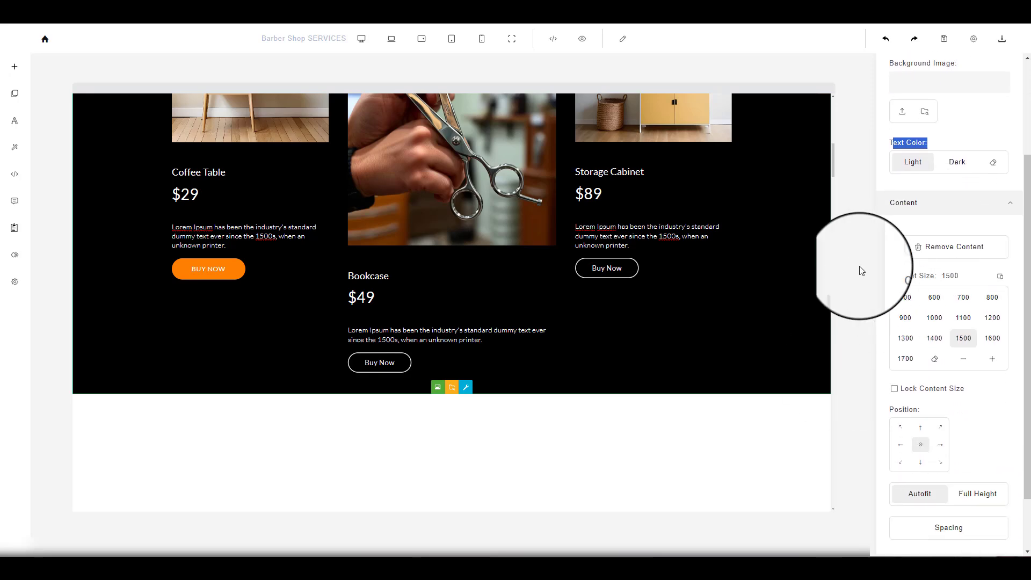
scroll(902, 344, "down", 1)
left_click(913, 494)
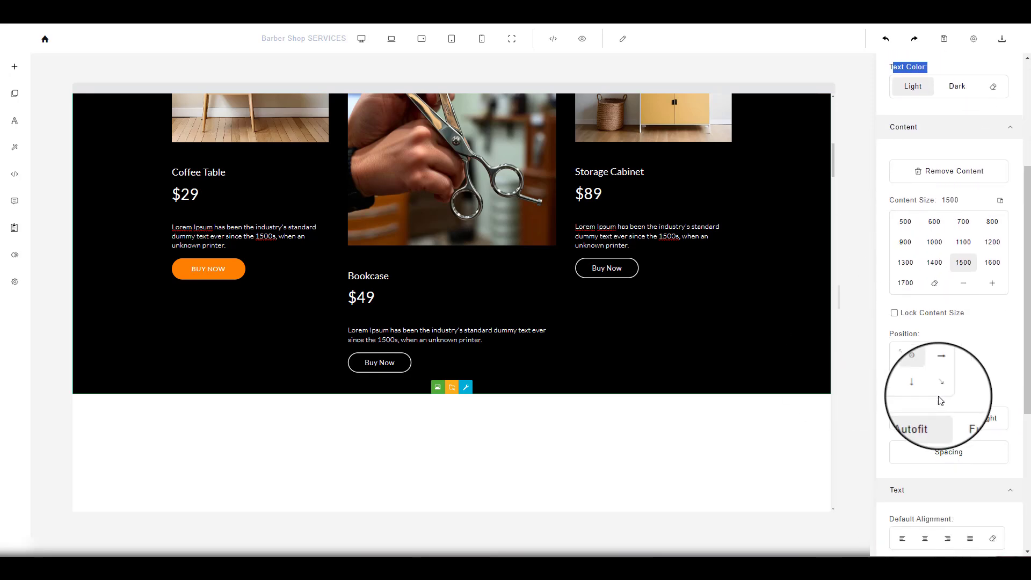
scroll(906, 325, "down", 5)
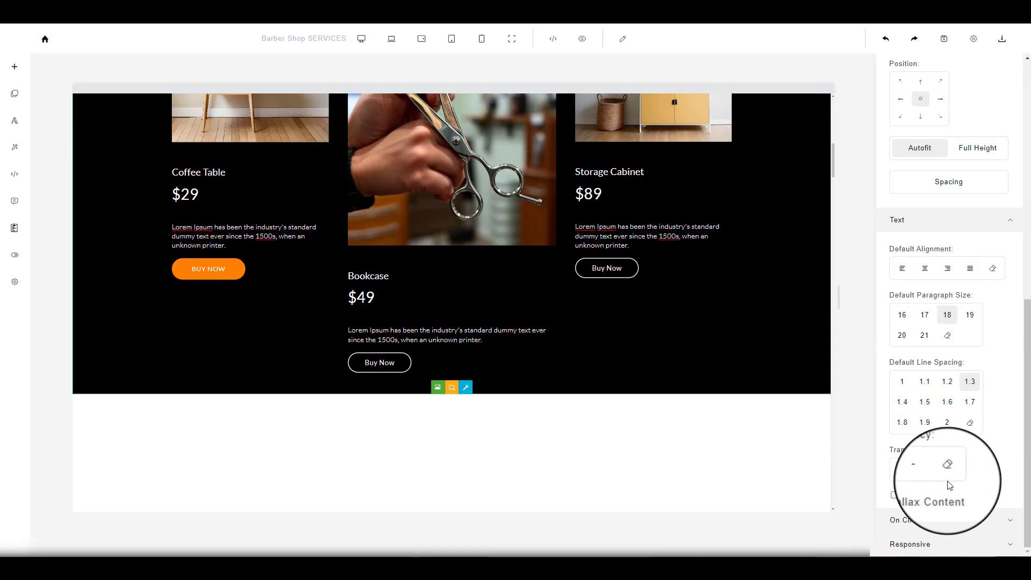
left_click(935, 521)
scroll(949, 391, "down", 2)
scroll(483, 172, "down", 1)
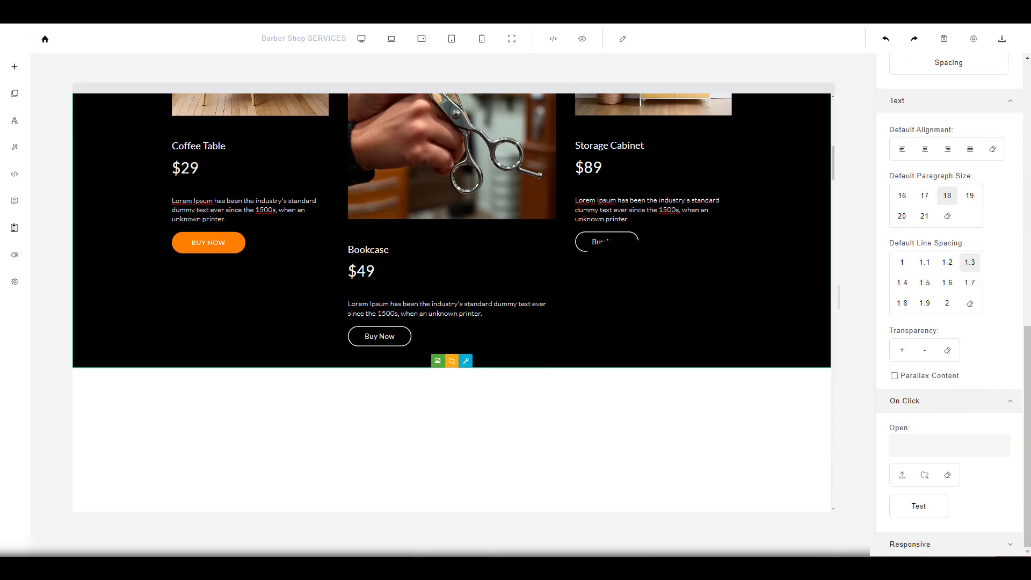
Step: Select the Bookcase product's image and description to view their settings, and hide the element settings
left_click(483, 172)
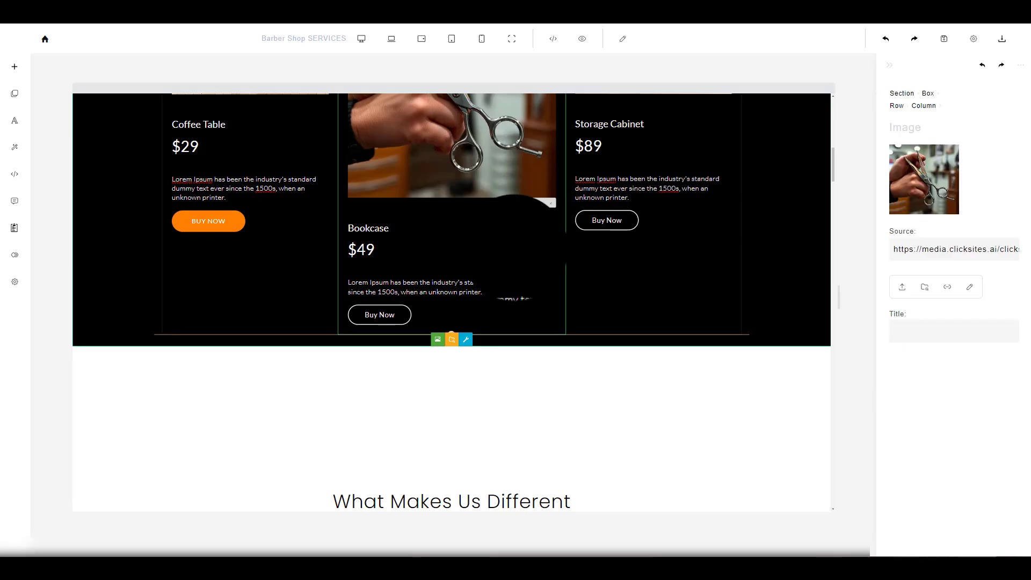
left_click(513, 277)
scroll(767, 317, "down", 4)
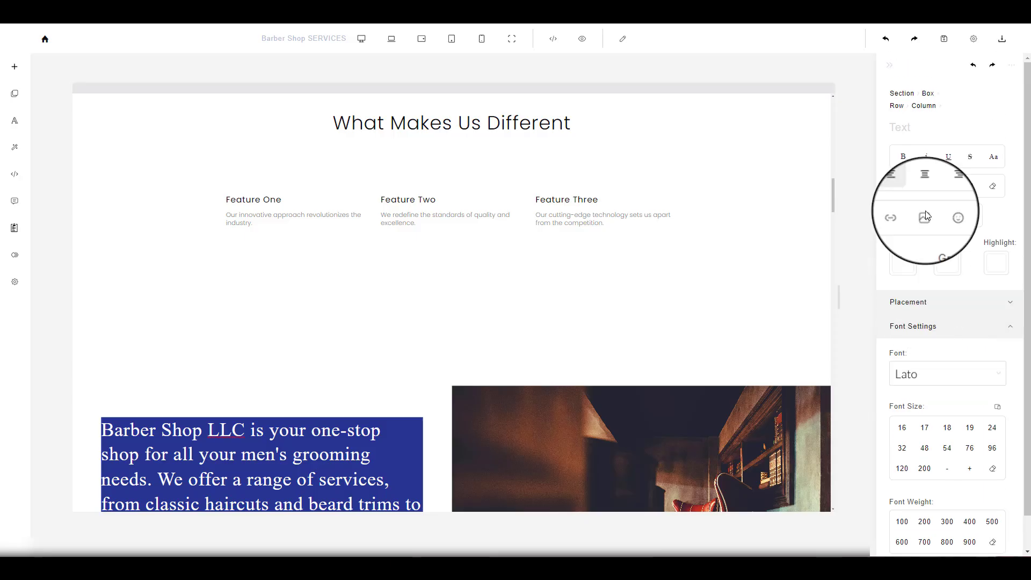
left_click(890, 67)
Step: Look over the page from the hero section through Products down to the Men's Grooming Services section
scroll(801, 221, "up", 10)
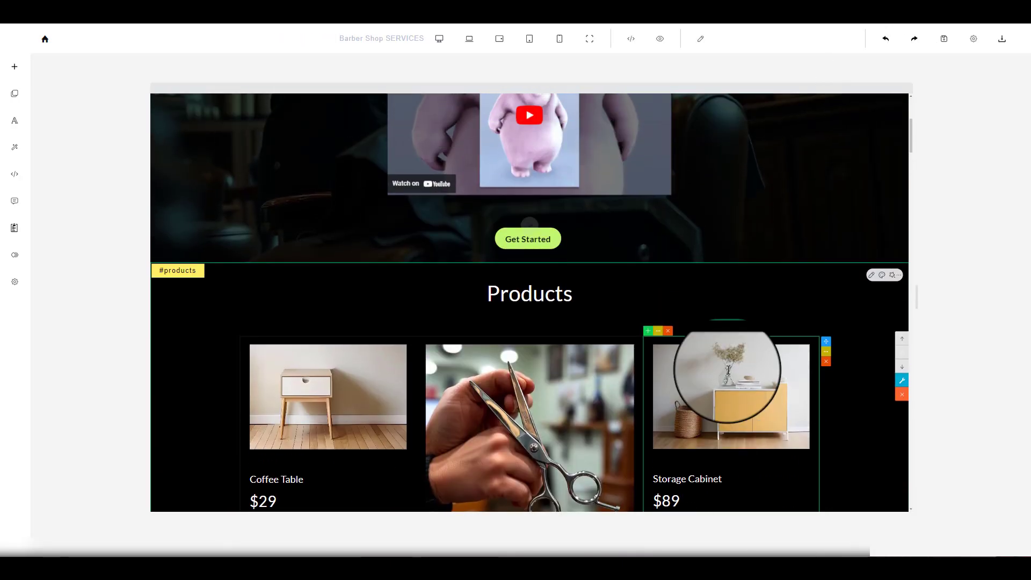
scroll(711, 260, "down", 3)
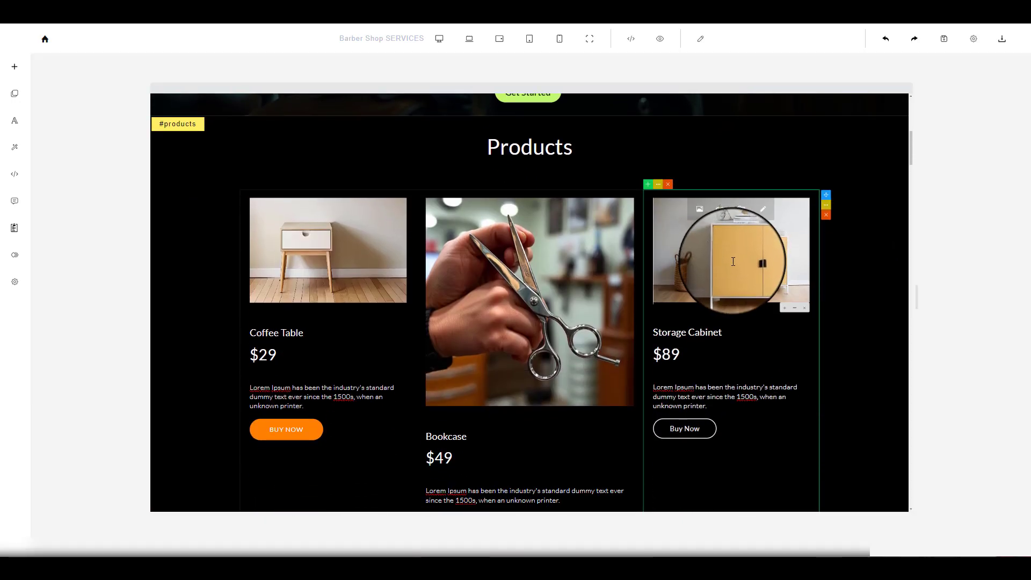
left_click(777, 259)
scroll(792, 318, "up", 8)
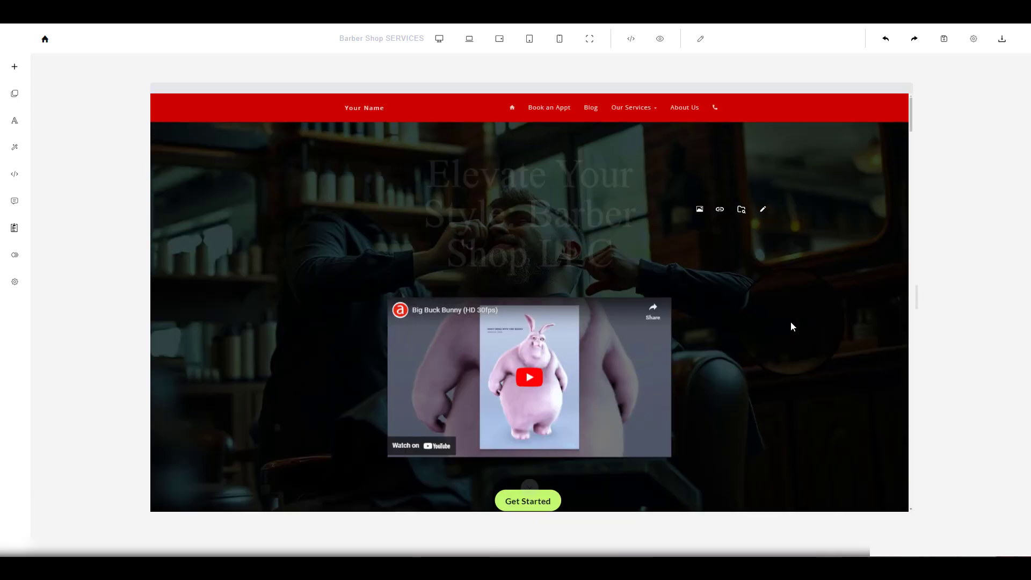
scroll(799, 322, "down", 10)
scroll(842, 356, "down", 5)
scroll(827, 371, "up", 10)
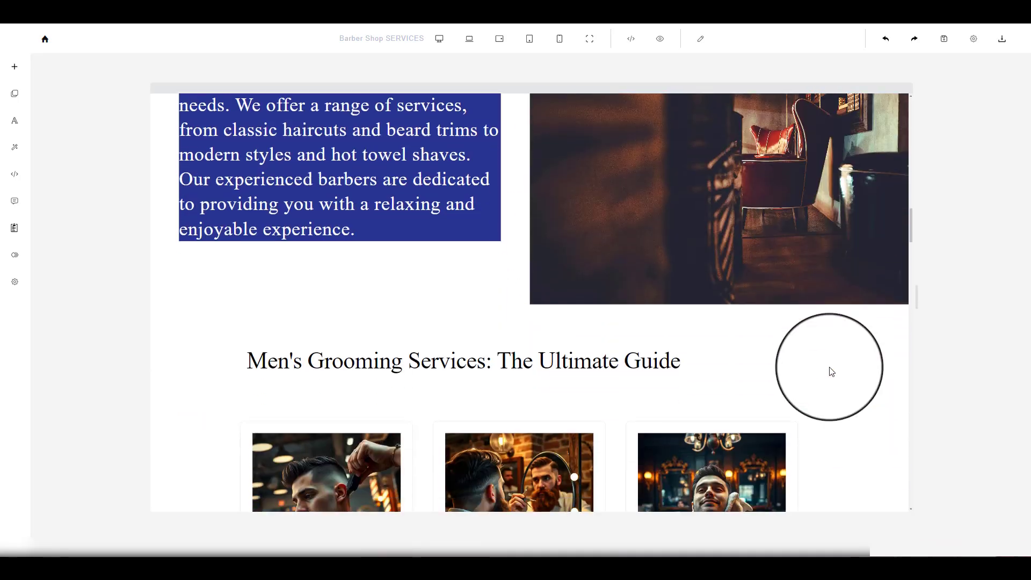
Step: Select the armchair image box beside the Barber Shop LLC text and examine its background image, content and quick effects settings
left_click(740, 256)
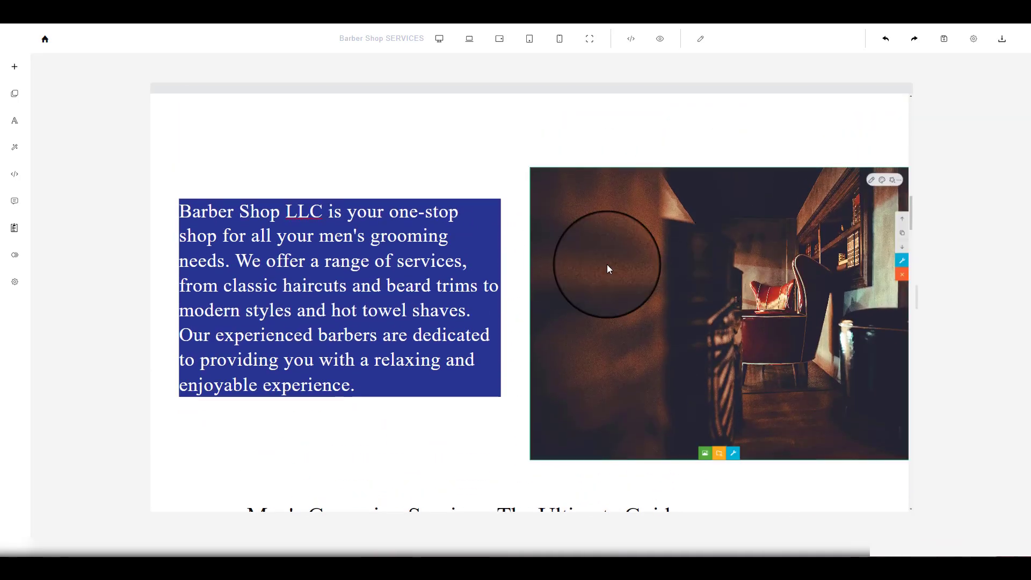
left_click(701, 41)
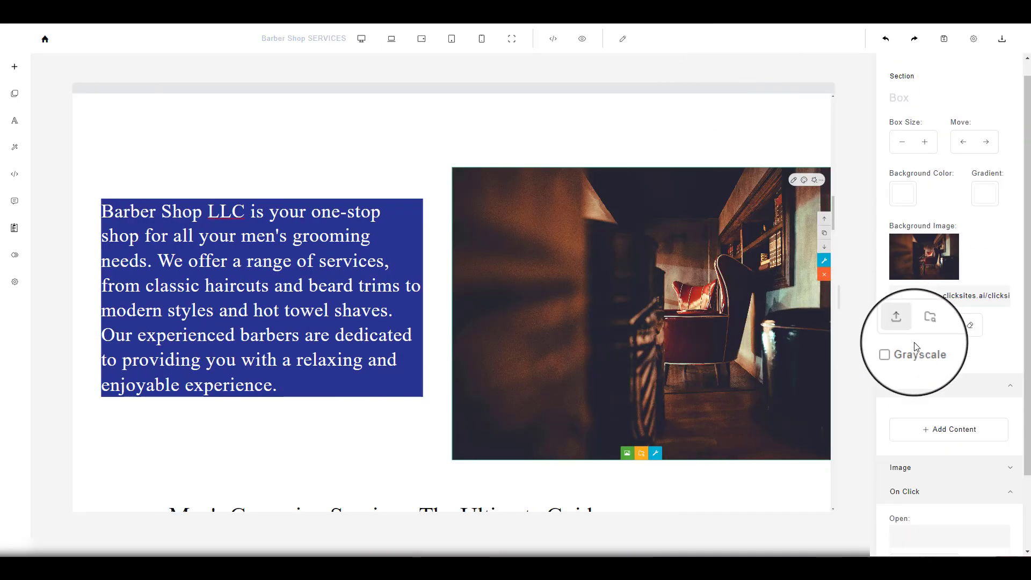
scroll(930, 411, "down", 2)
scroll(930, 386, "up", 2)
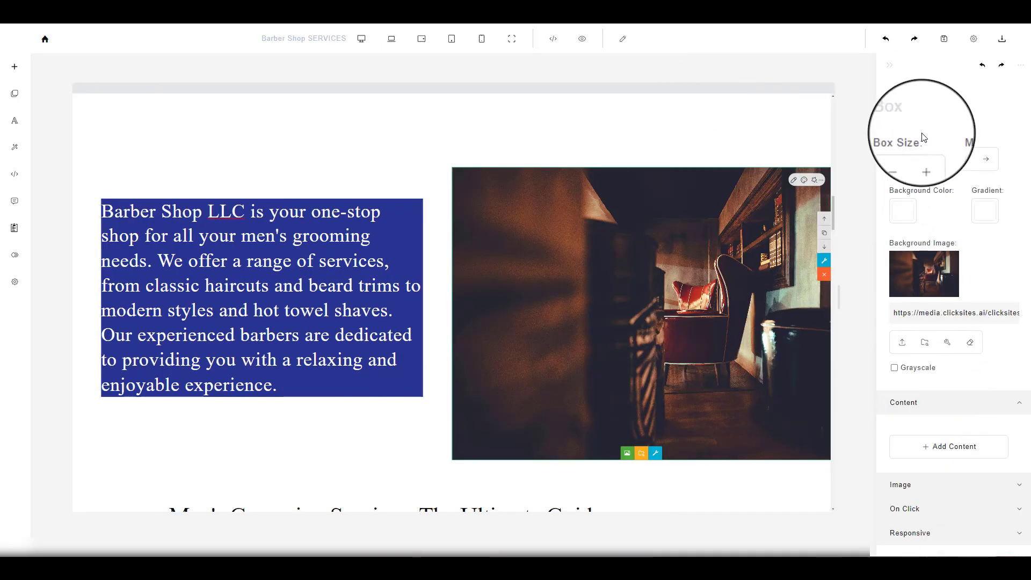
left_click(916, 486)
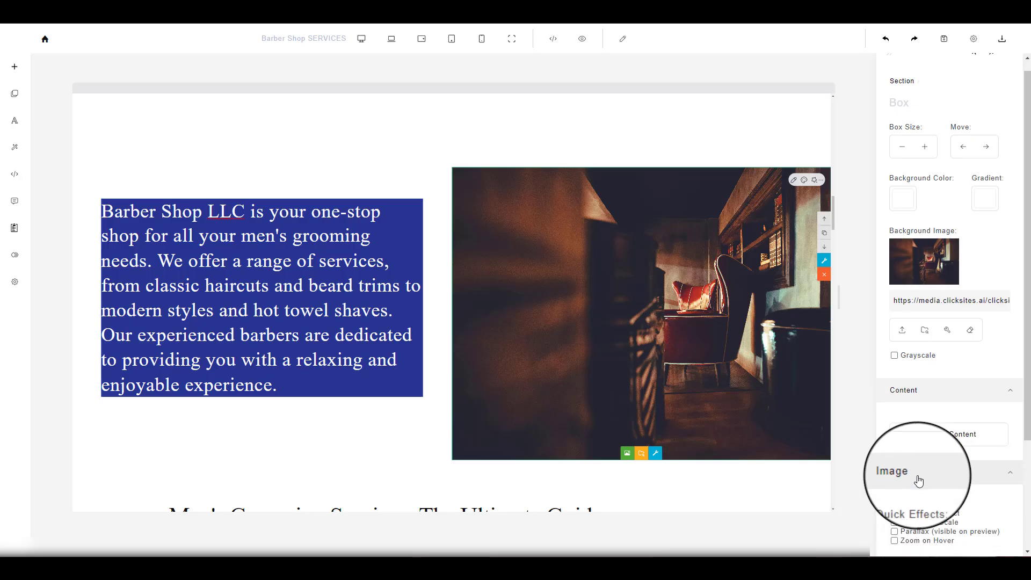
scroll(887, 348, "down", 3)
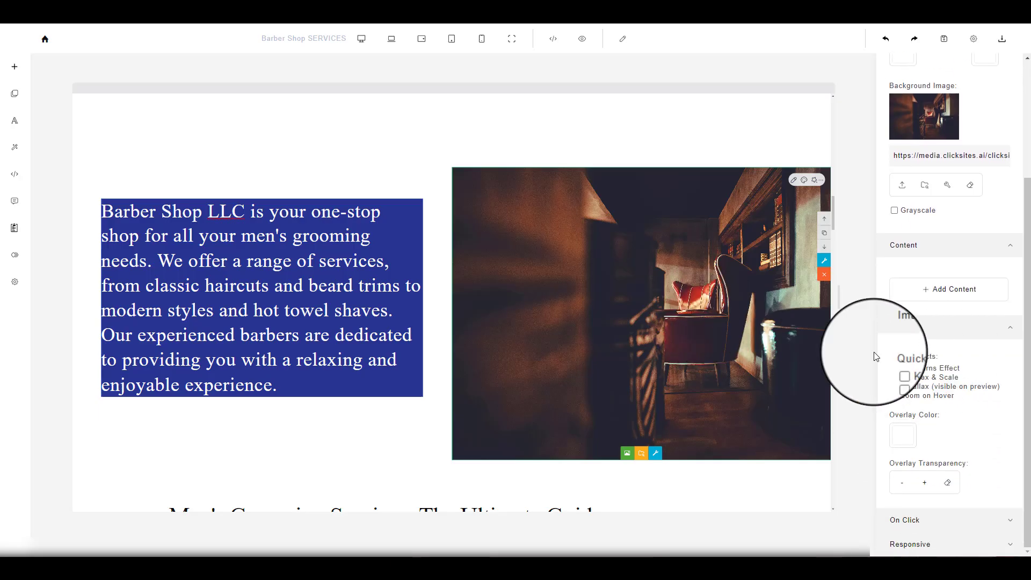
Step: Open a Live Preview of the page from the editor settings
left_click(14, 284)
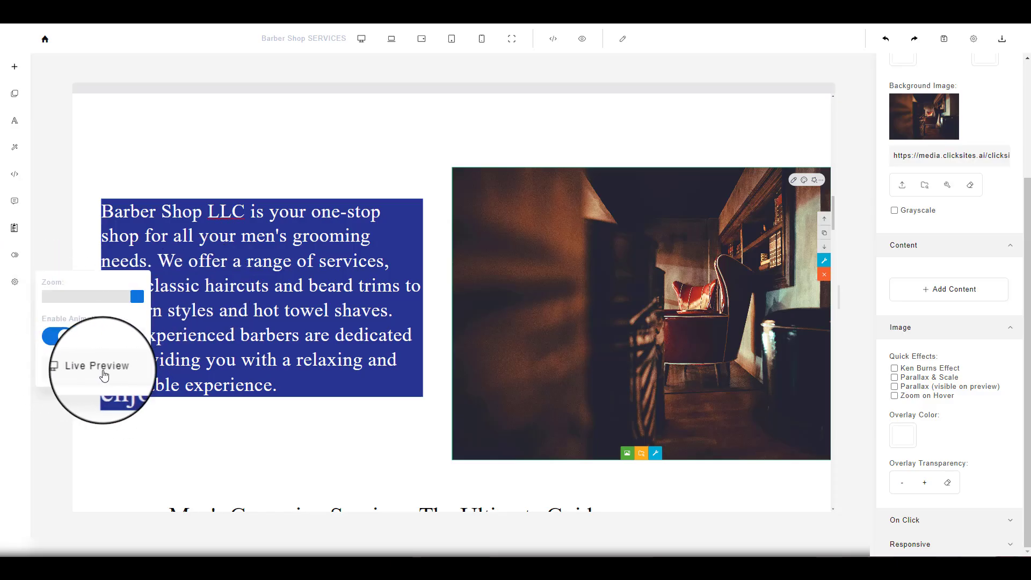
left_click(103, 373)
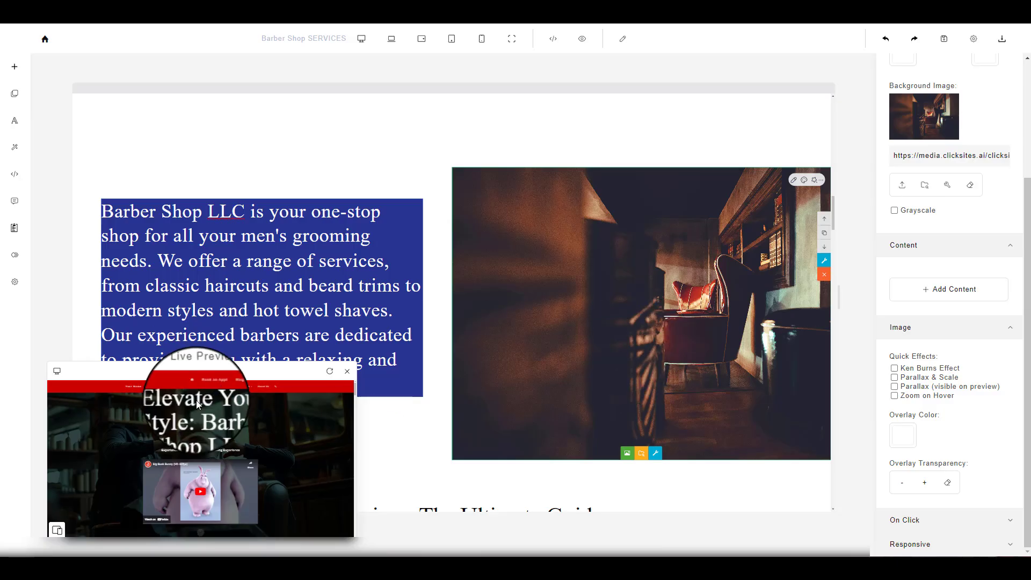
Step: Try the Ken Burns Effect on the armchair image and turn it off again
scroll(649, 380, "down", 4)
scroll(595, 346, "up", 5)
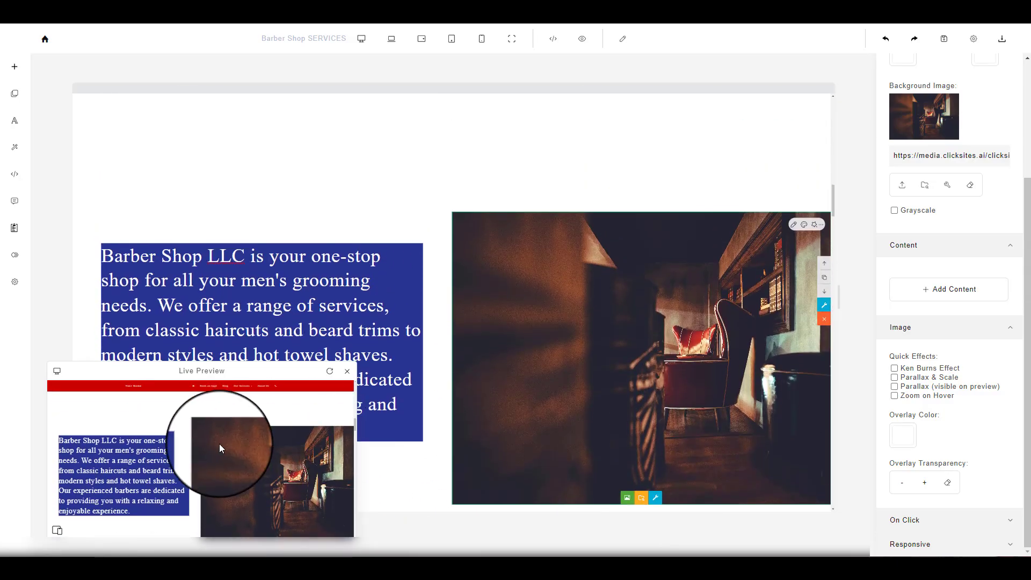
scroll(672, 301, "down", 1)
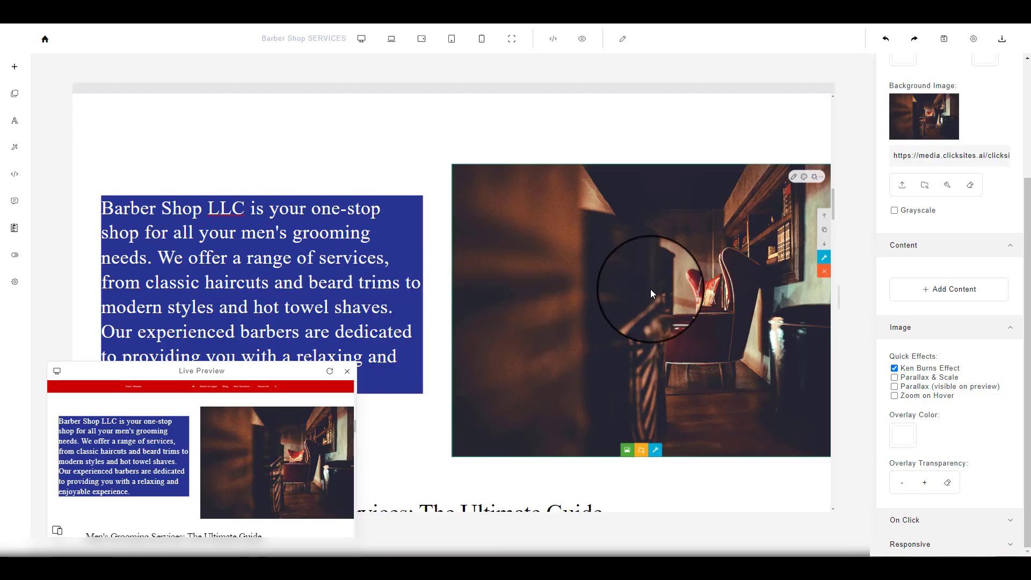
left_click(895, 368)
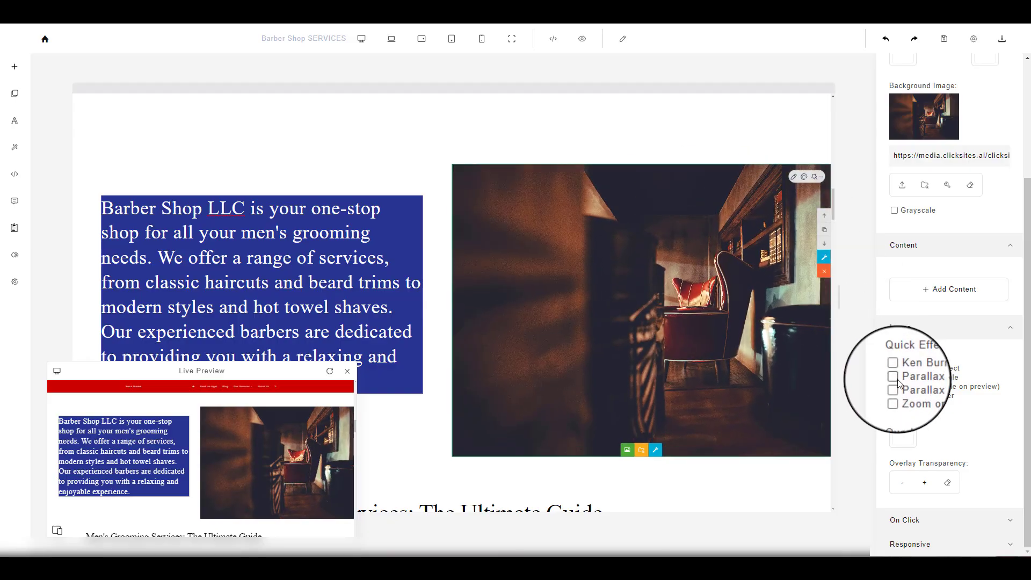
Step: Try the Parallax & Scale effect on the armchair image, check it while moving through the page, and turn it off
left_click(895, 378)
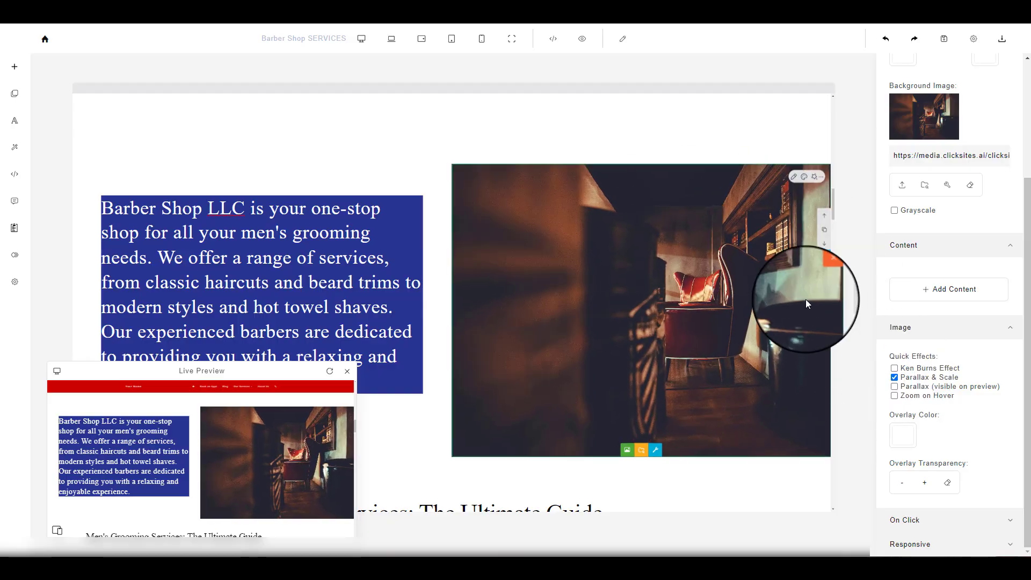
scroll(811, 299, "down", 4)
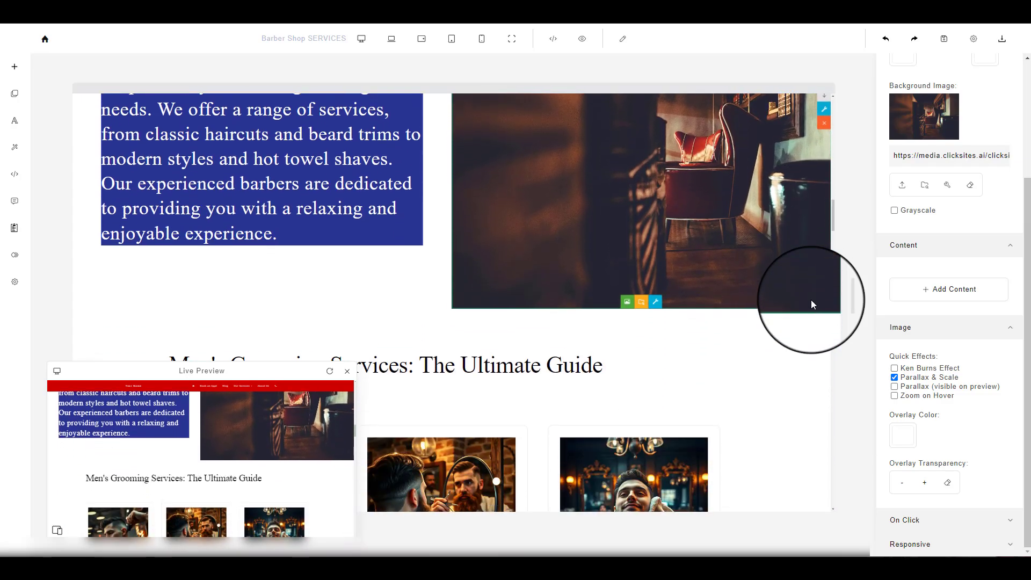
scroll(812, 300, "up", 3)
scroll(811, 300, "up", 1)
scroll(812, 300, "down", 3)
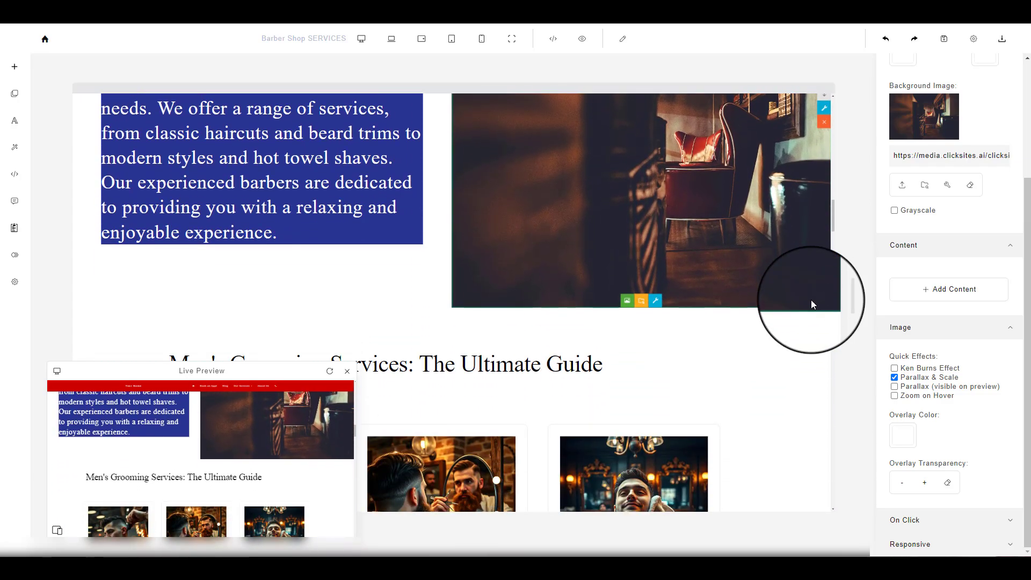
scroll(811, 299, "up", 5)
scroll(811, 300, "up", 2)
scroll(814, 301, "down", 4)
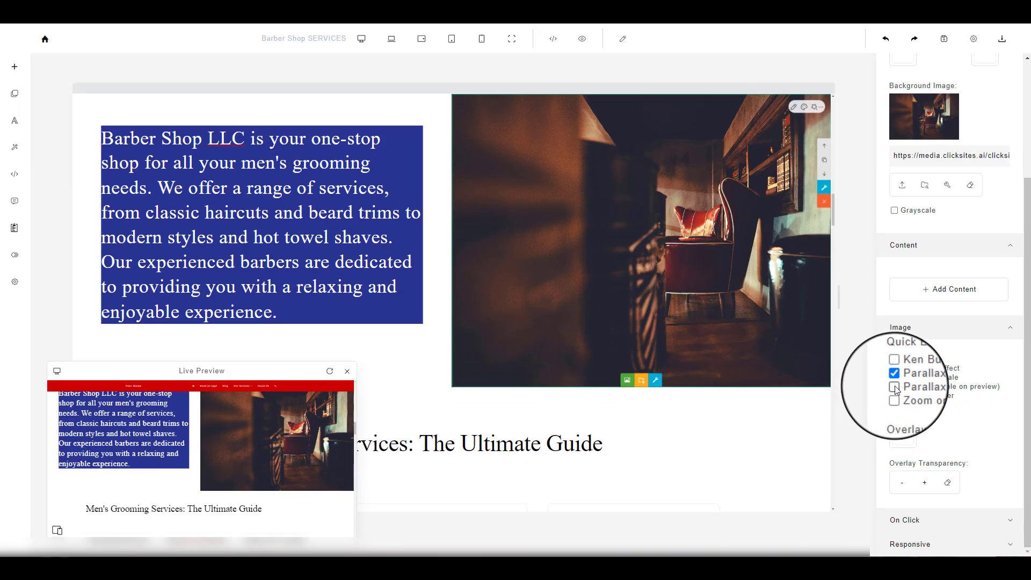
left_click(901, 382)
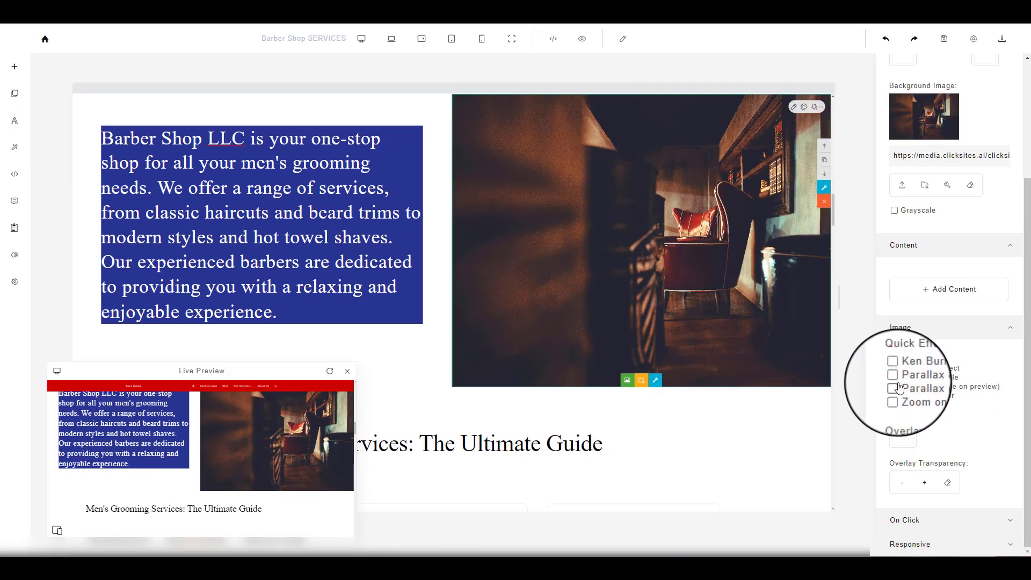
Step: Try the Parallax (visible on preview) effect on the armchair image and check it in the Live Preview
scroll(754, 308, "up", 4)
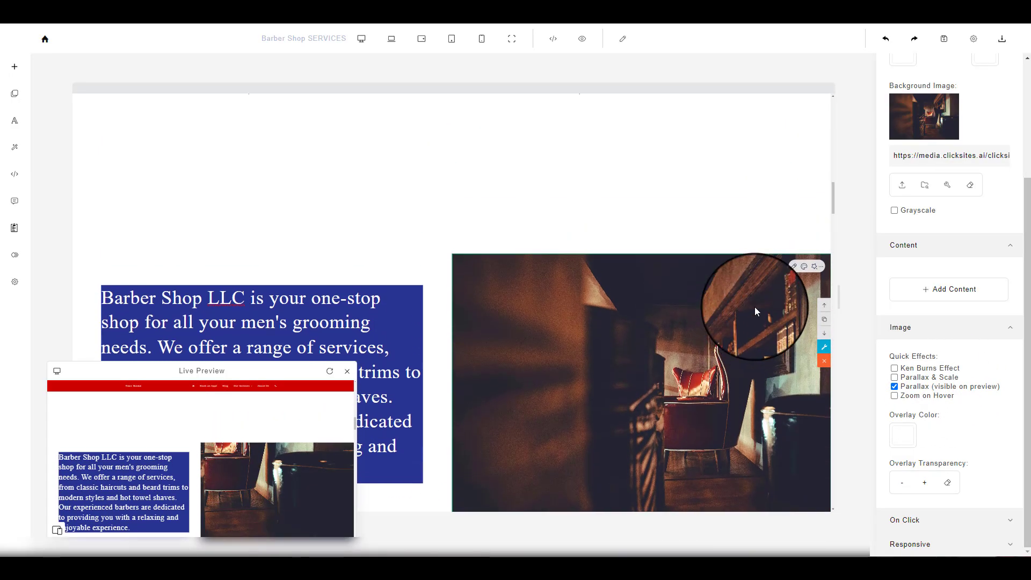
scroll(755, 308, "down", 2)
scroll(755, 301, "down", 3)
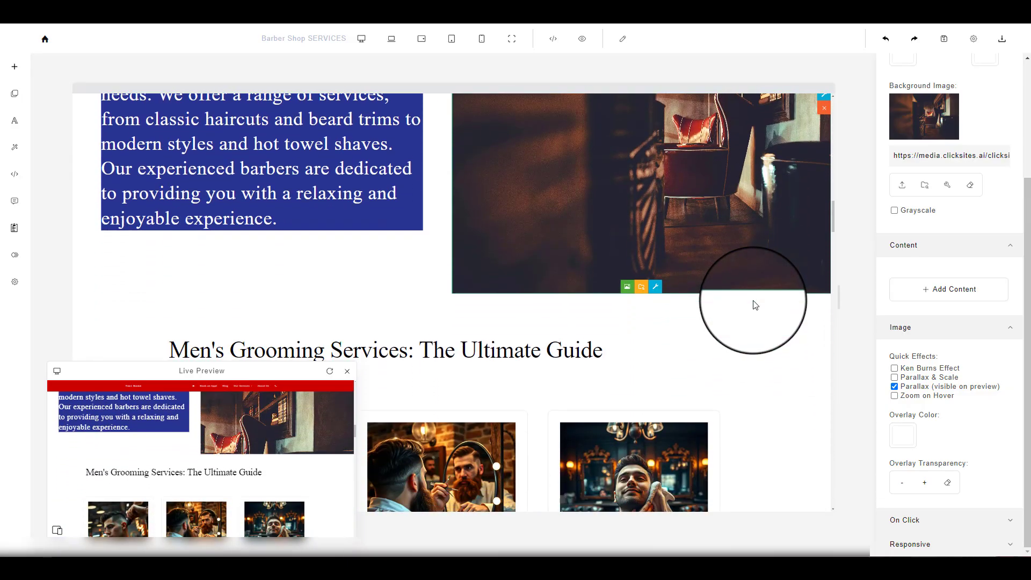
scroll(753, 299, "up", 5)
scroll(269, 417, "down", 5)
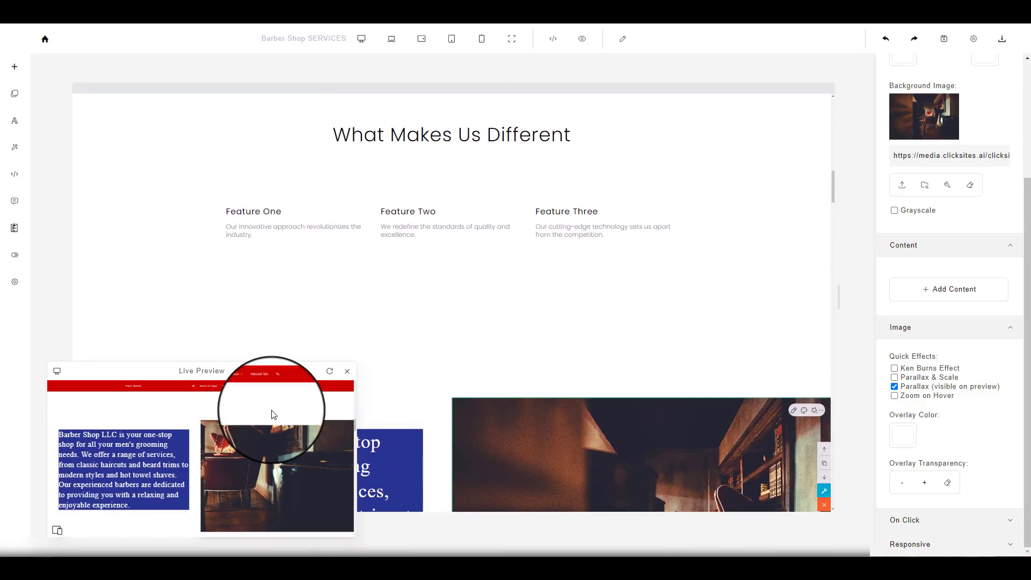
Step: Enable the Zoom on Hover effect for the armchair image and check it on the page
left_click(895, 395)
scroll(635, 320, "down", 5)
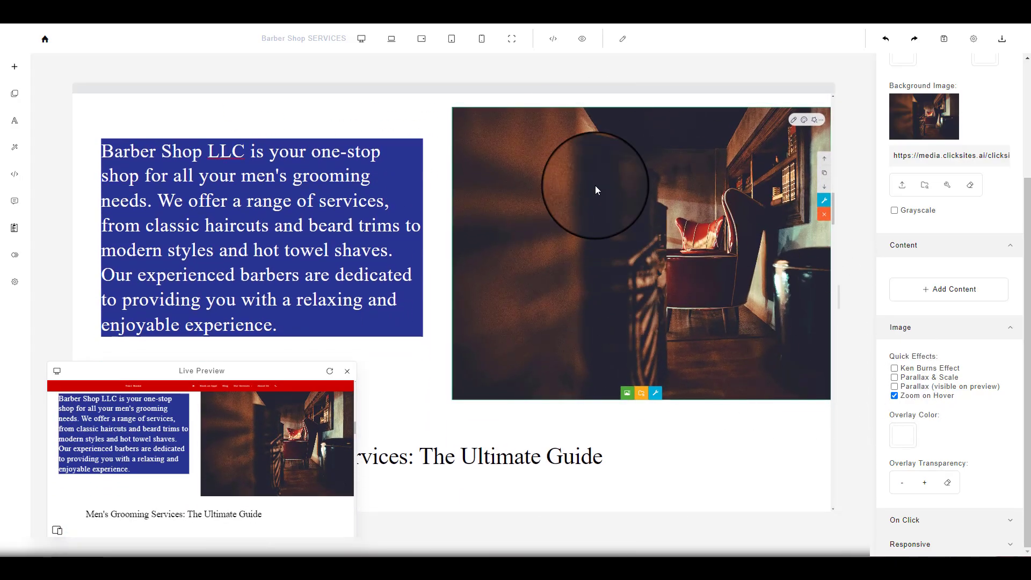
scroll(623, 231, "up", 2)
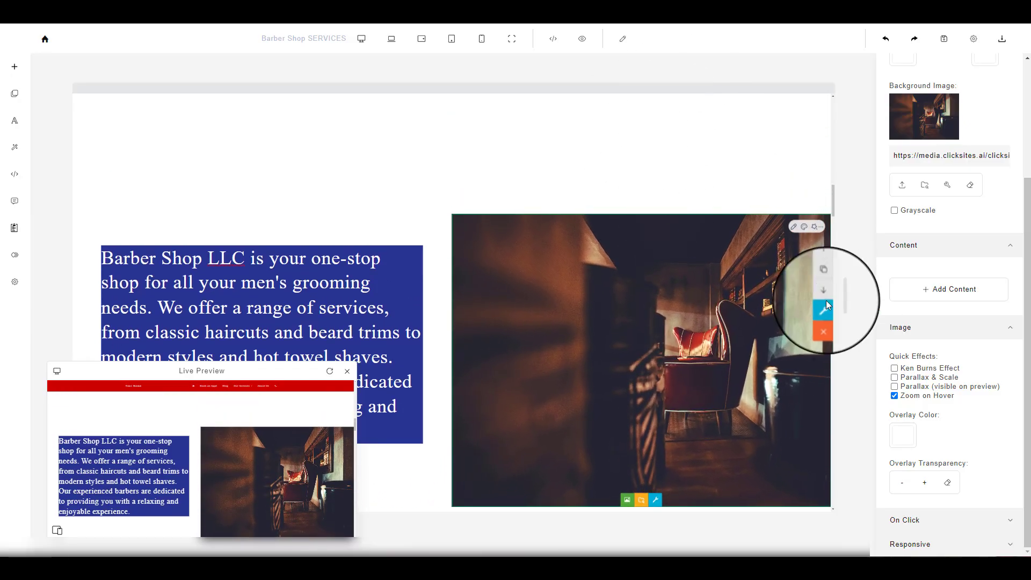
Step: Set the armchair image's overlay color to orange
left_click(903, 437)
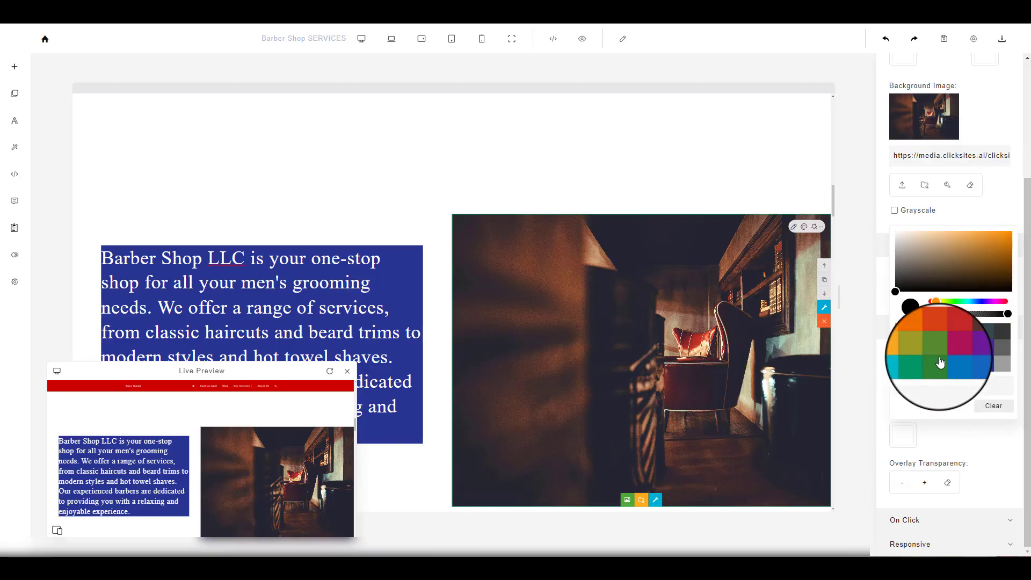
left_click(986, 347)
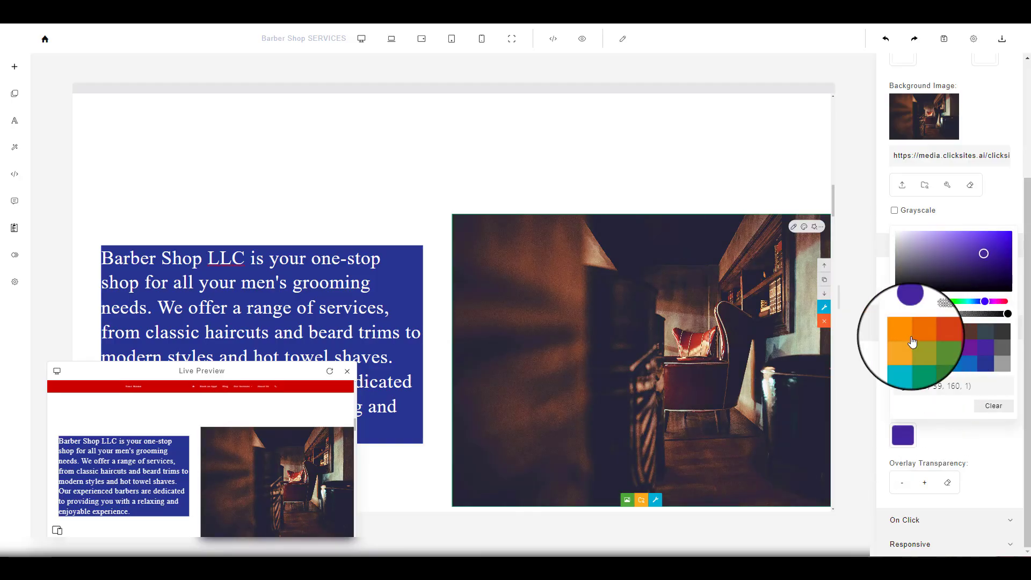
left_click(919, 348)
left_click(903, 331)
left_click(896, 292)
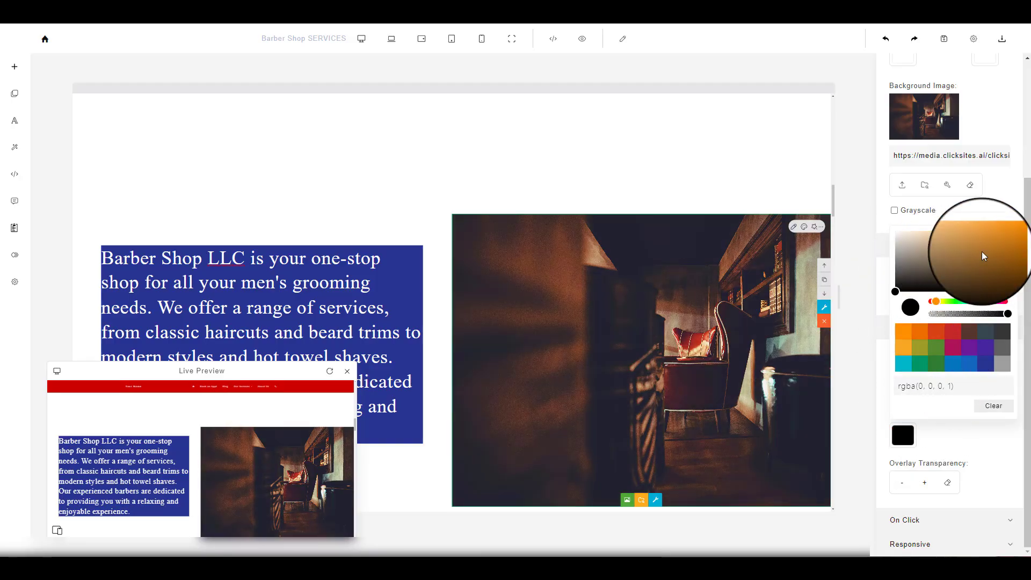
left_click(1012, 235)
left_click(993, 216)
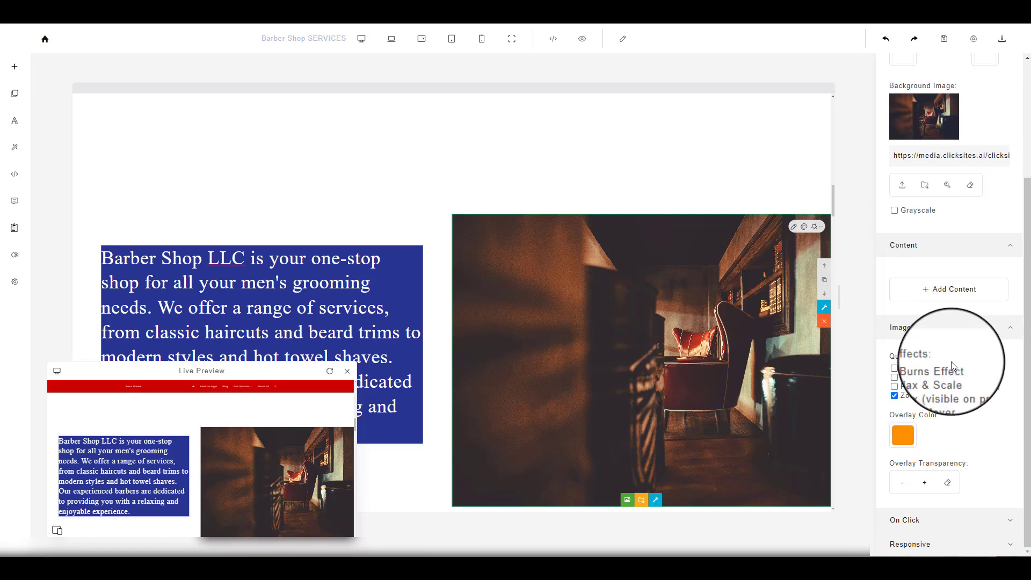
Step: Examine the armchair image box's On Click link options and its Responsive autofit settings
left_click(950, 336)
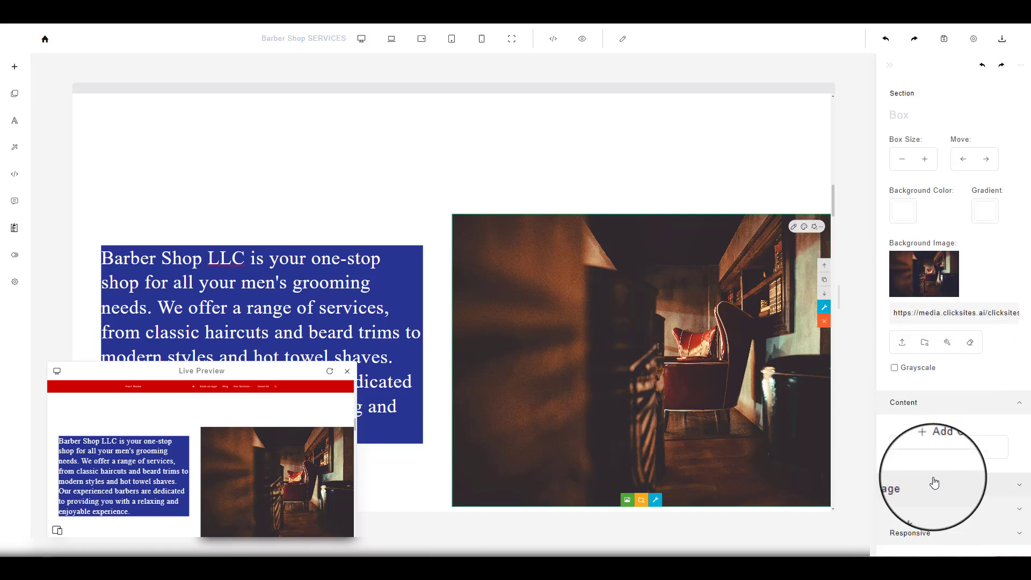
left_click(933, 516)
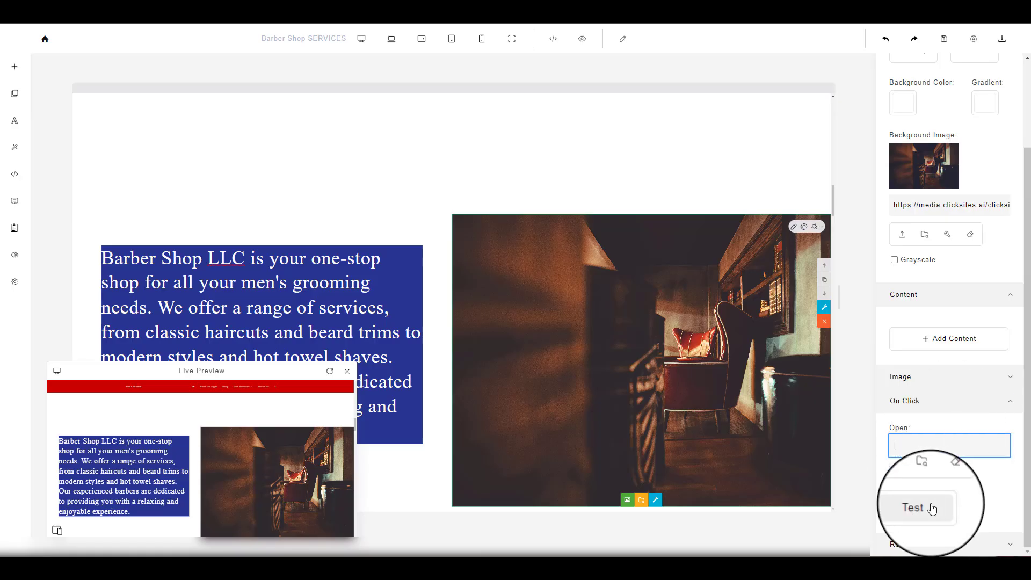
left_click(927, 407)
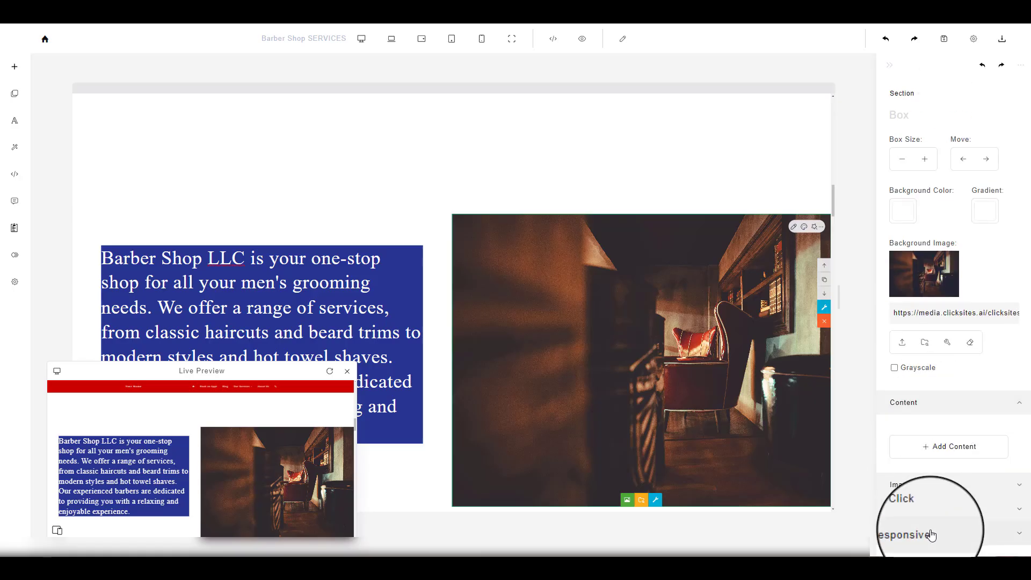
left_click(919, 532)
scroll(767, 442, "down", 3)
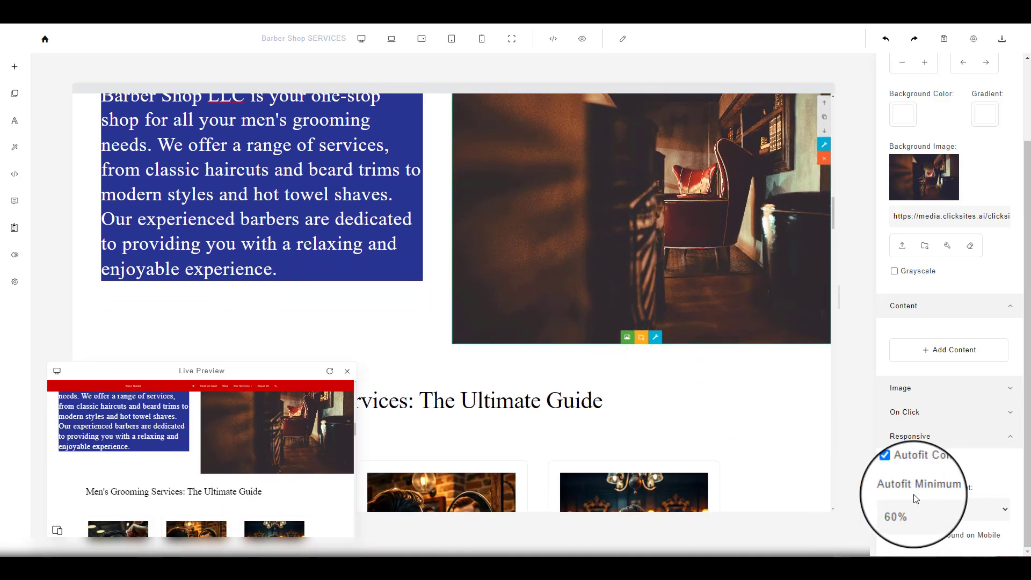
scroll(623, 403, "down", 3)
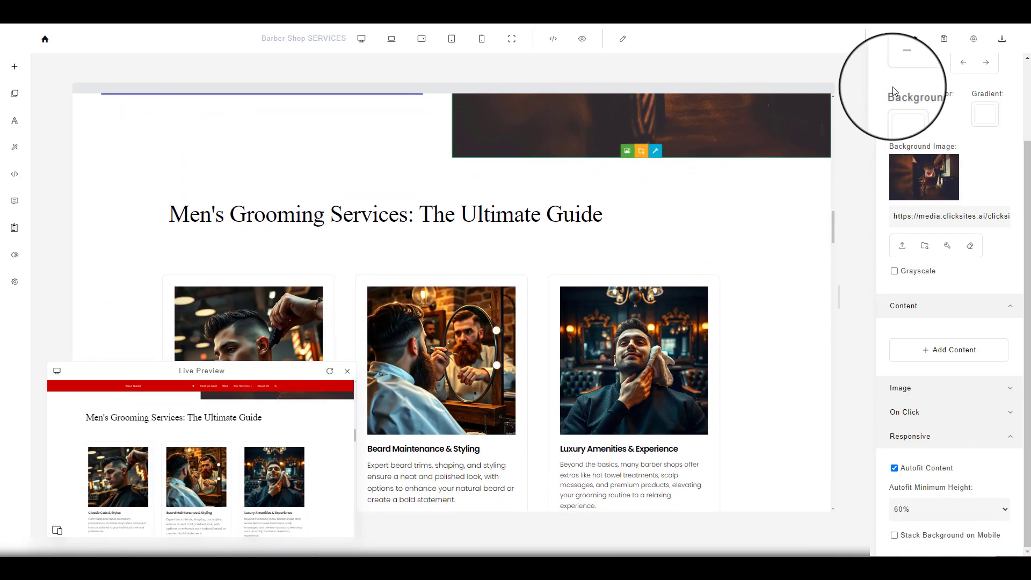
Step: Hide the box settings and close the Live Preview
scroll(988, 191, "up", 1)
scroll(957, 134, "up", 2)
left_click(897, 67)
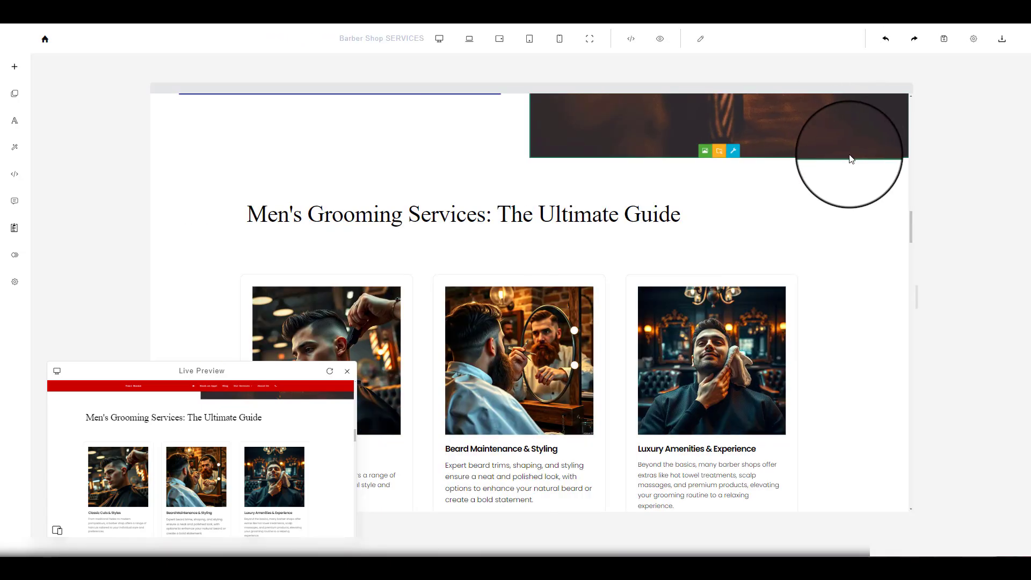
left_click(348, 377)
Step: Insert the View Demo and Buy Now buttons block below the Men's Grooming Services heading
scroll(261, 318, "up", 3)
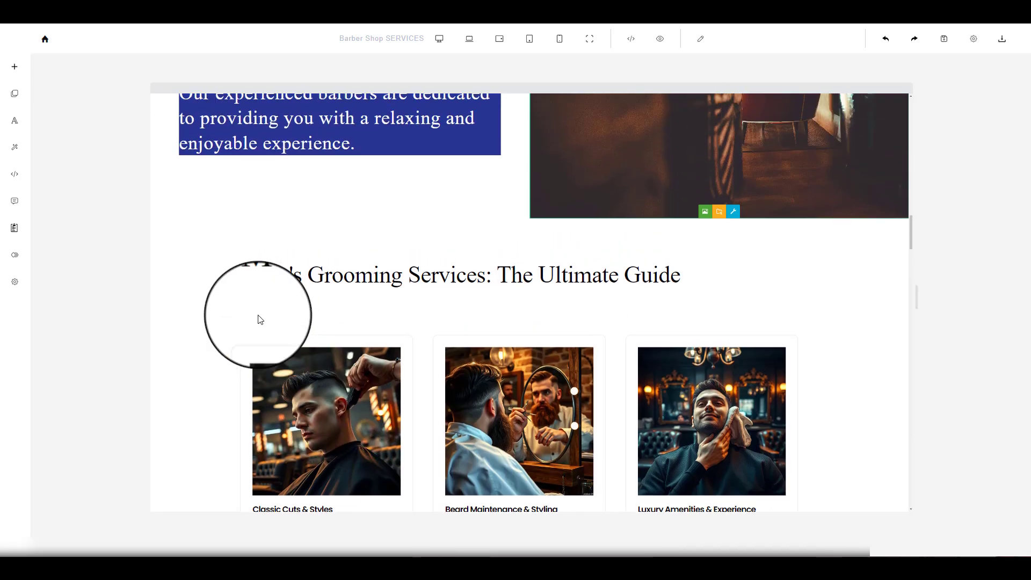
left_click(244, 307)
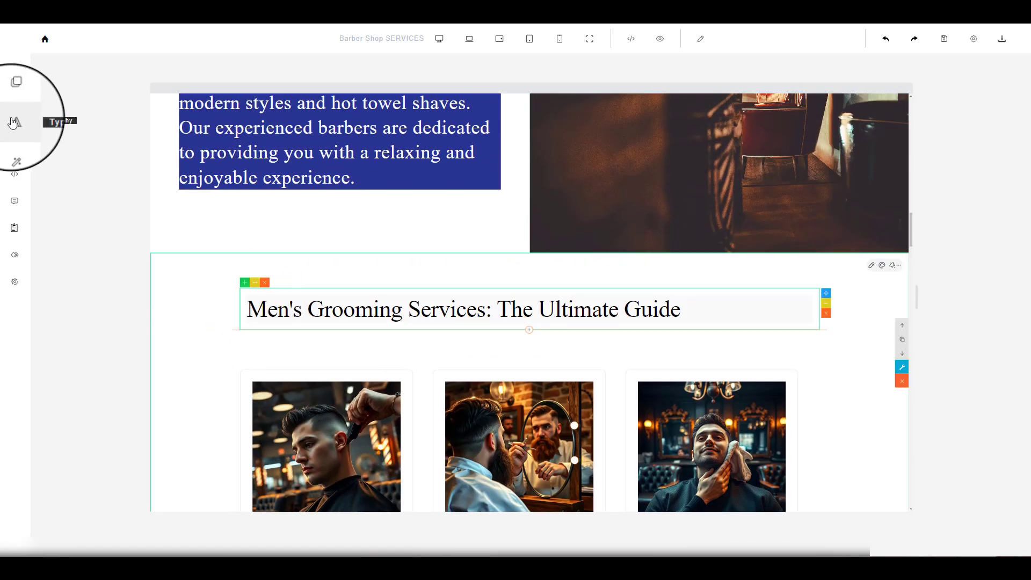
left_click(14, 92)
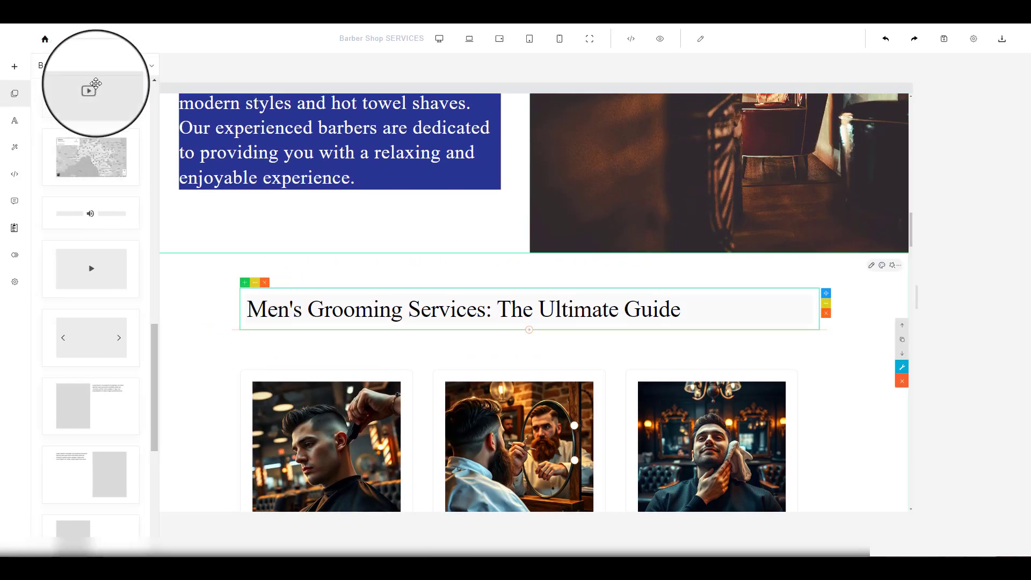
scroll(108, 300, "down", 5)
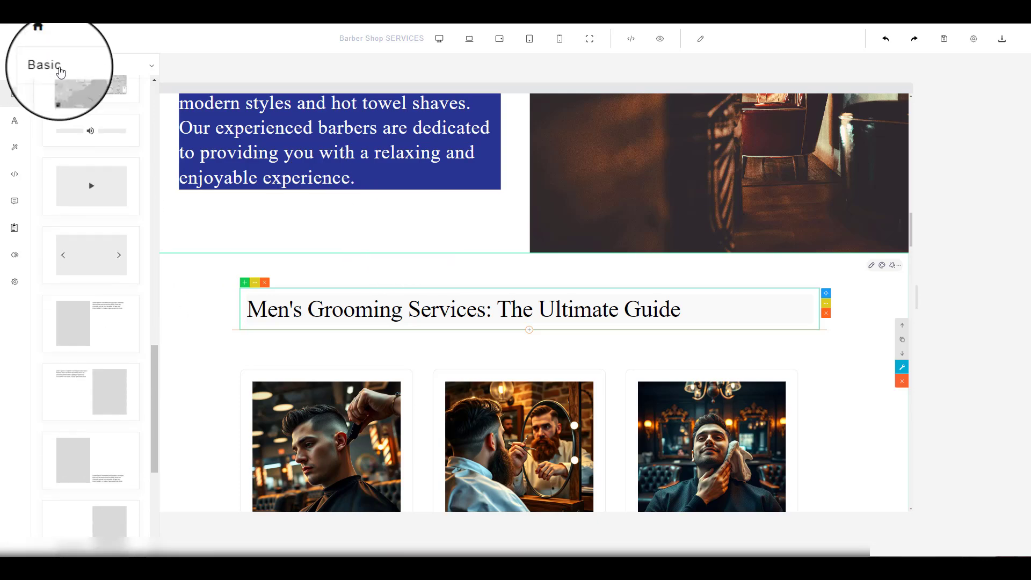
left_click(59, 65)
left_click(62, 139)
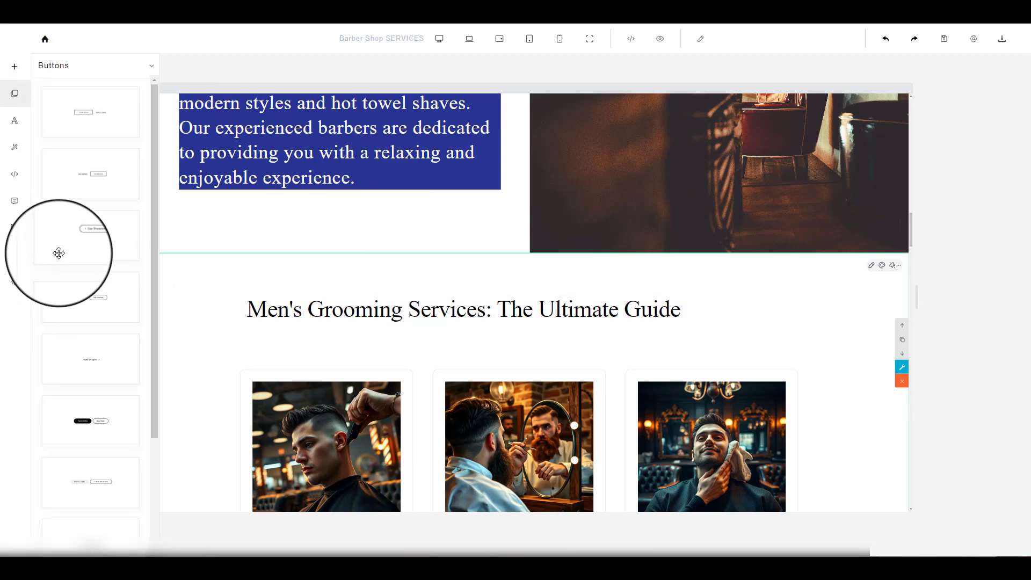
scroll(73, 339, "down", 2)
left_click_drag(86, 283, 521, 354)
Step: Insert the three-step Work Steps process block between the Men's Grooming Services heading and the two buttons
left_click(81, 65)
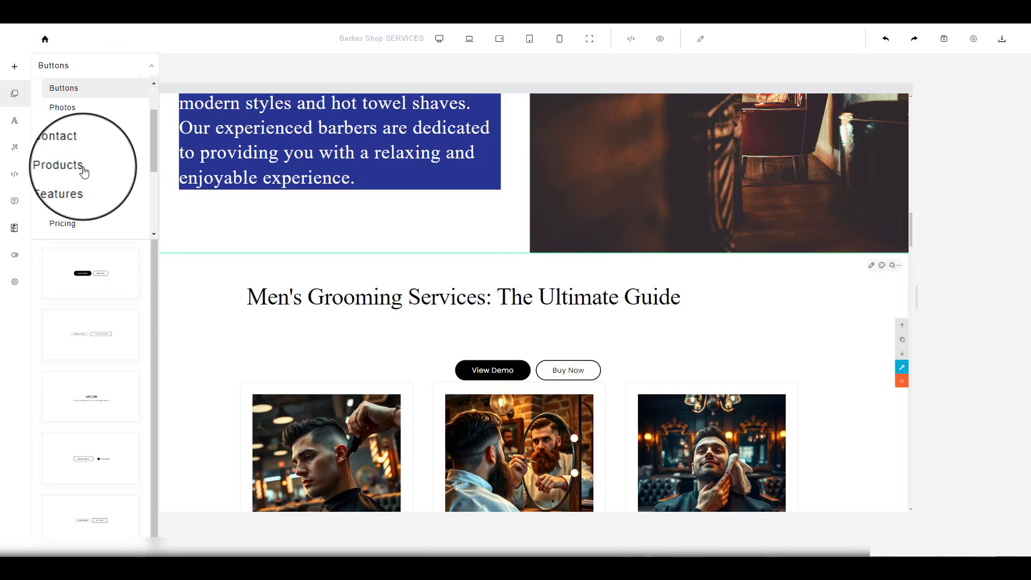
left_click(70, 205)
left_click_drag(87, 252, 511, 331)
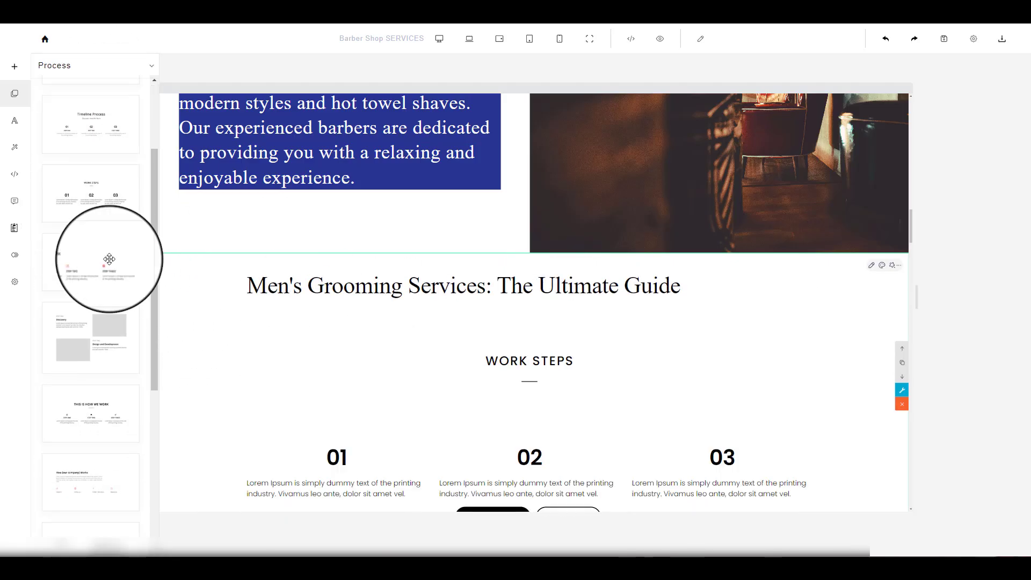
Step: Add a YouTube video block below the text in the 01 column of the Work Steps block
scroll(57, 161, "down", 5)
scroll(440, 417, "down", 3)
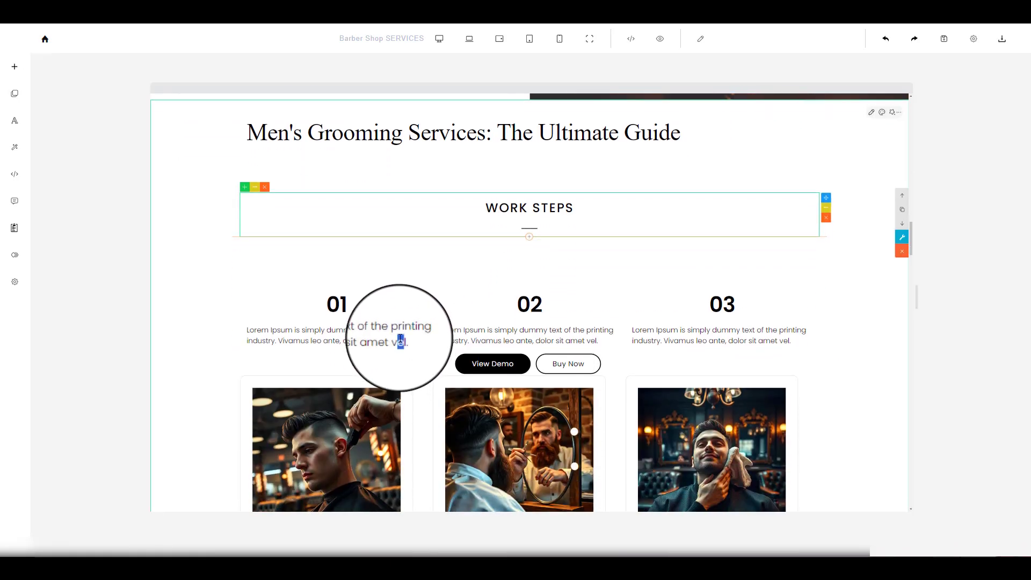
left_click(385, 299)
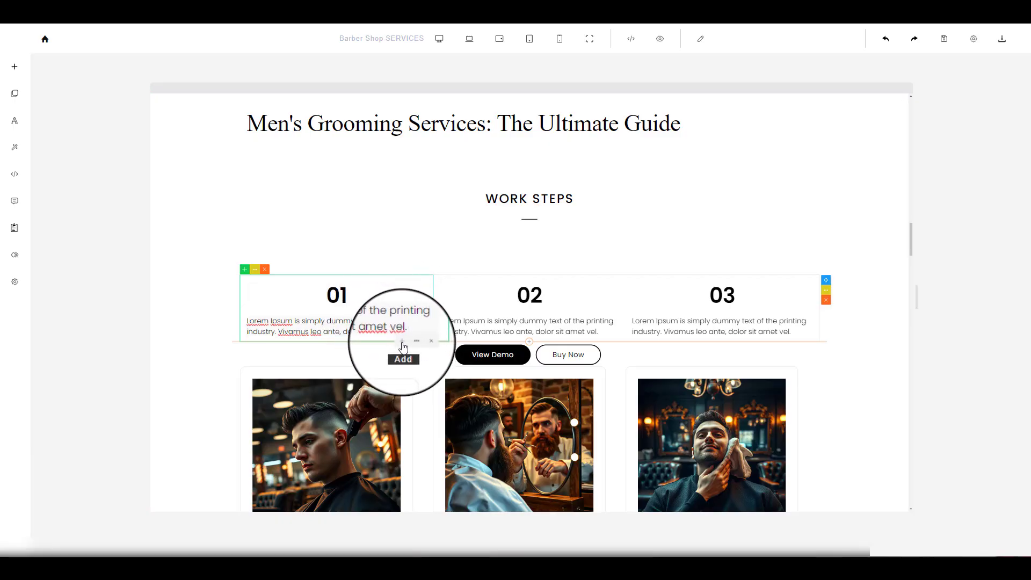
left_click(403, 344)
left_click(395, 493)
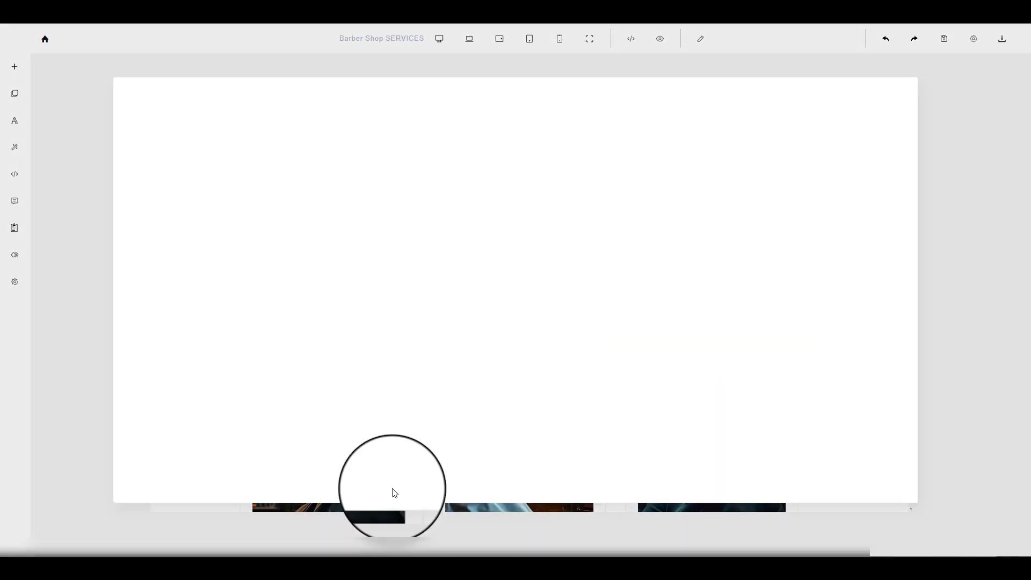
scroll(650, 230, "down", 5)
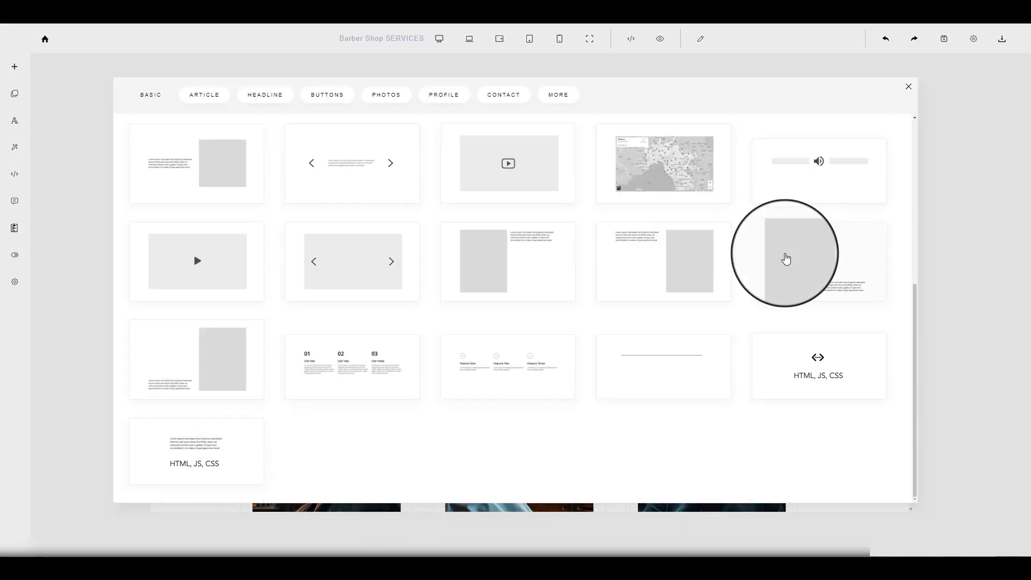
left_click(511, 186)
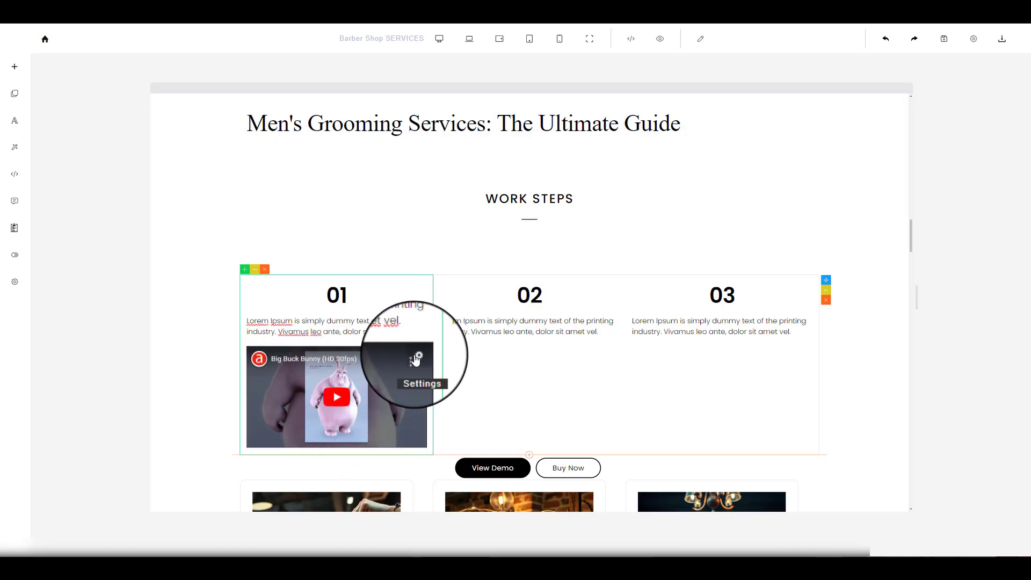
Step: Add a map block below the text in the 02 column of the Work Steps block
left_click(493, 331)
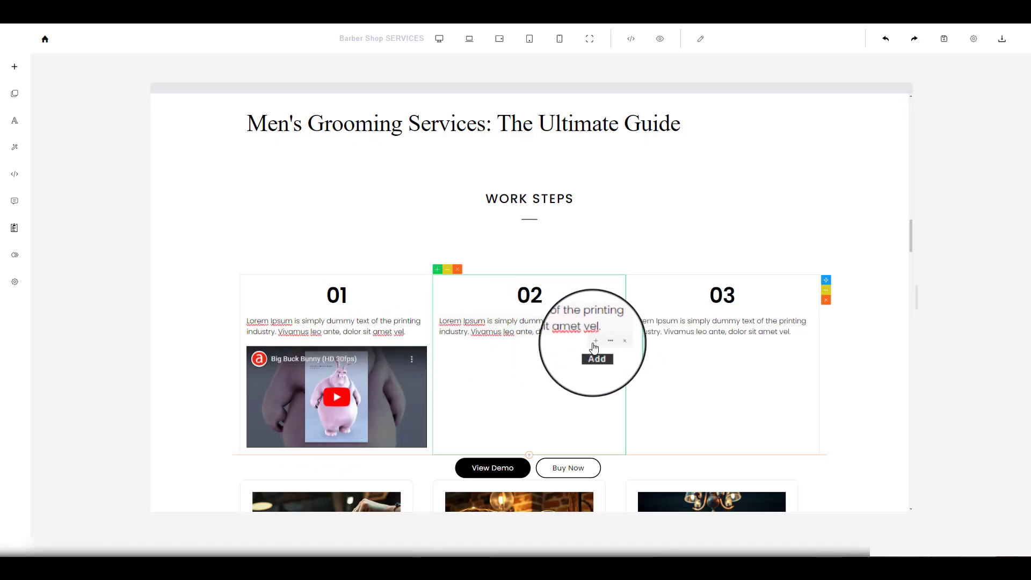
left_click(594, 344)
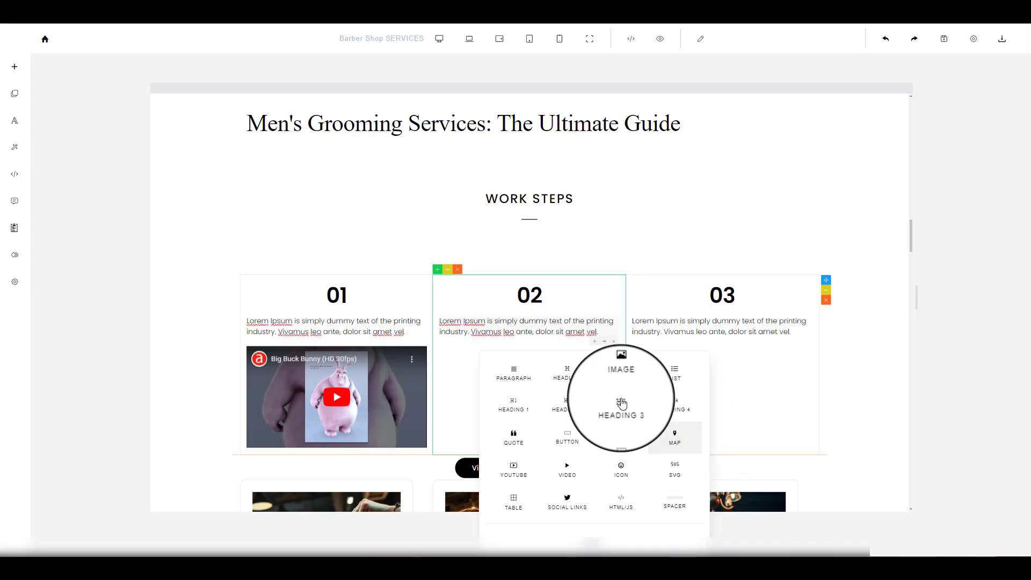
left_click(675, 437)
Step: Add a social links block below the text in the 03 column of the Work Steps block
left_click(779, 344)
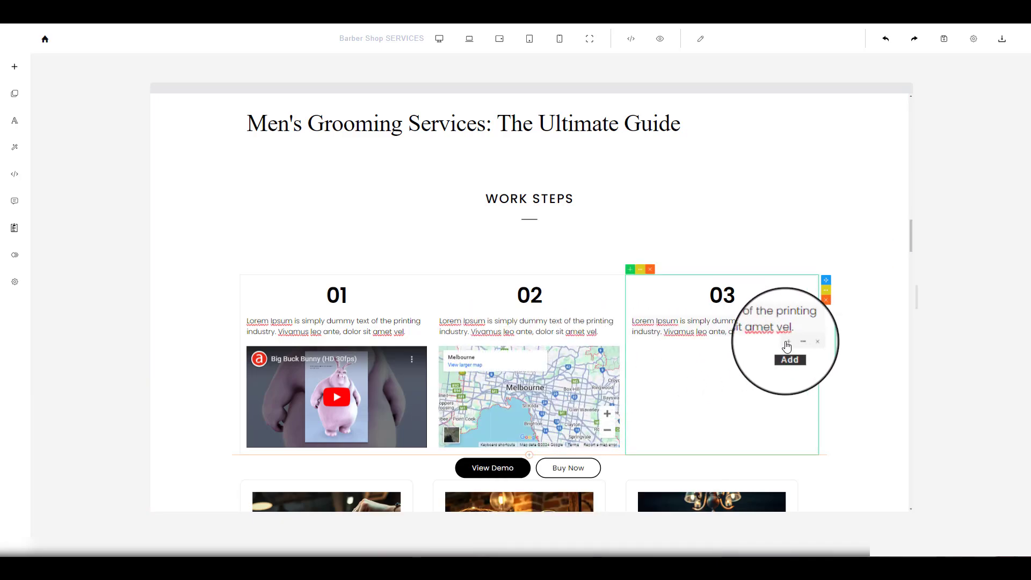
left_click(787, 344)
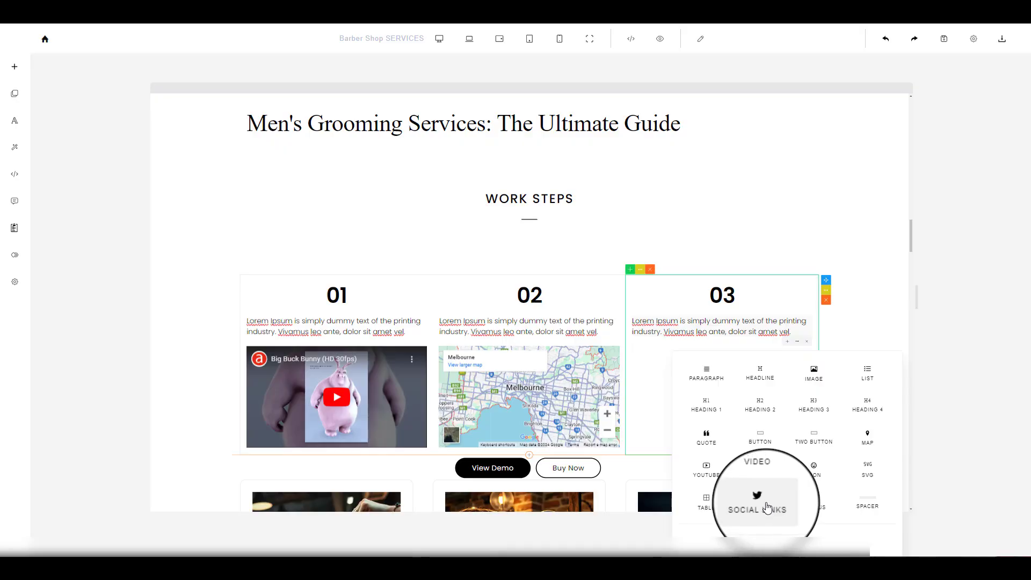
left_click(768, 508)
Step: Insert an HTML/JS code block below the Work Steps columns and delete it
left_click(787, 360)
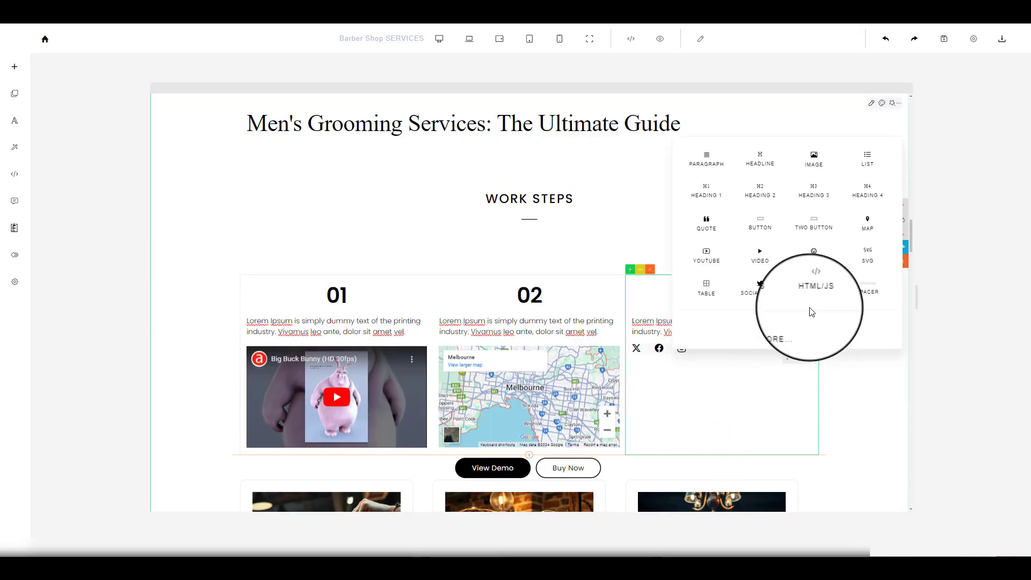
left_click(816, 288)
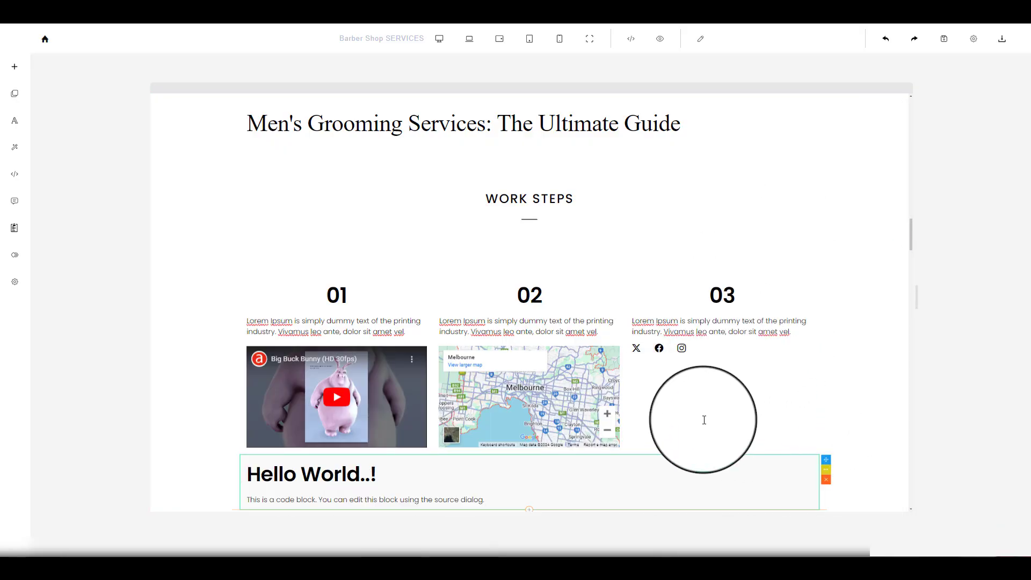
scroll(704, 420, "down", 2)
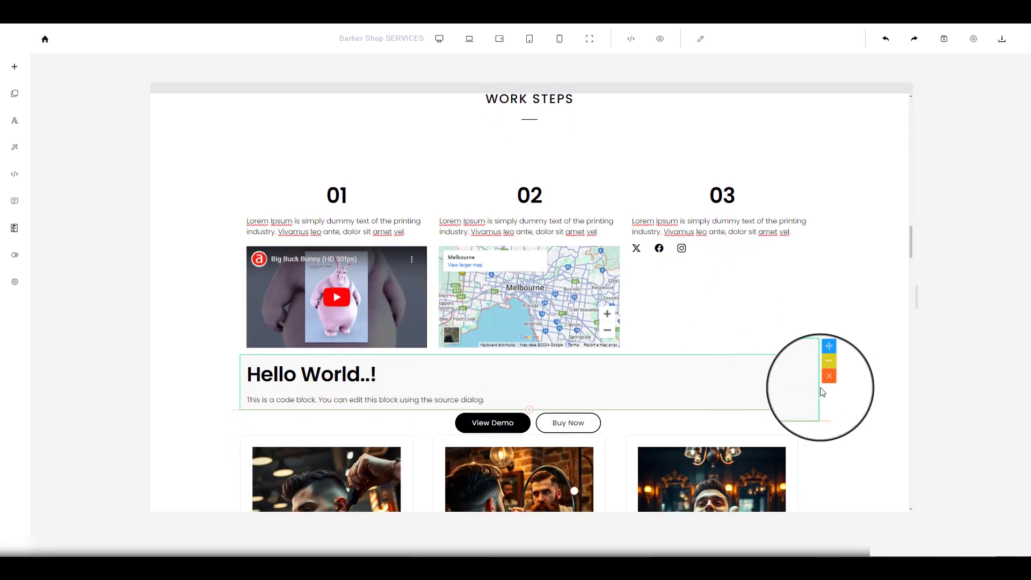
left_click(827, 382)
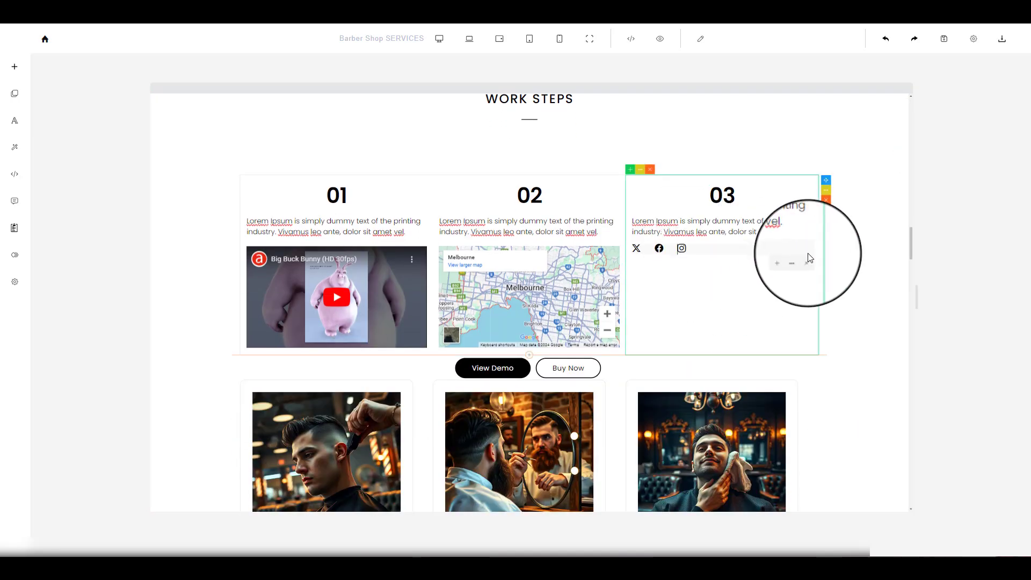
Step: Insert a grey framed image placeholder block from the Basic block library, starting from the social links in the 03 column
left_click(787, 260)
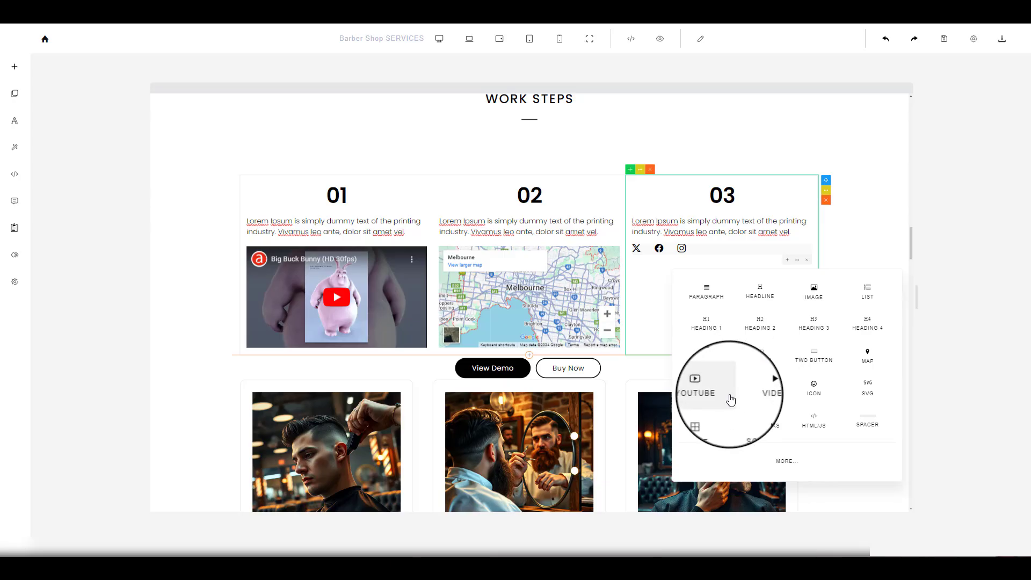
left_click(786, 461)
scroll(541, 219, "up", 6)
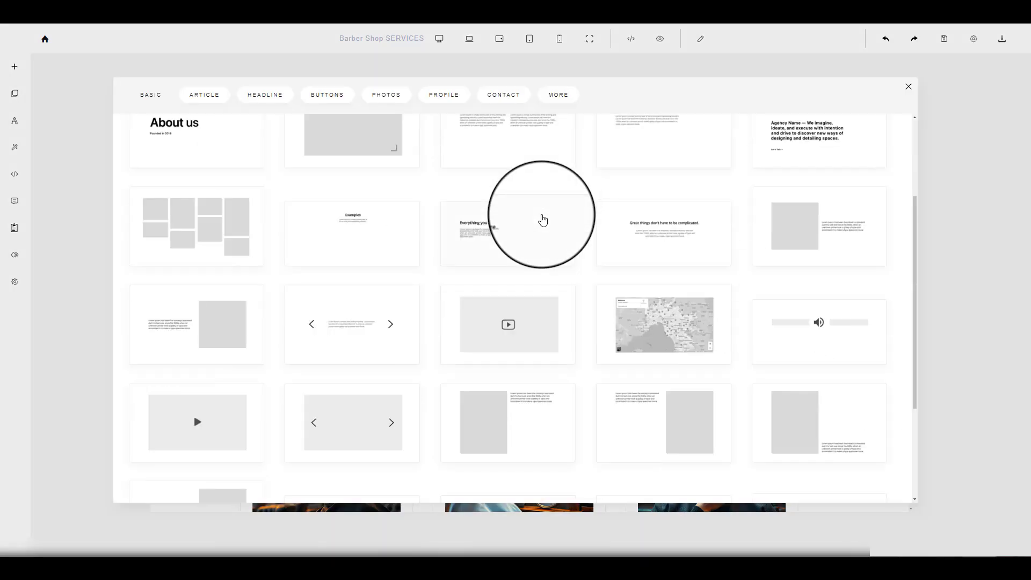
left_click(327, 279)
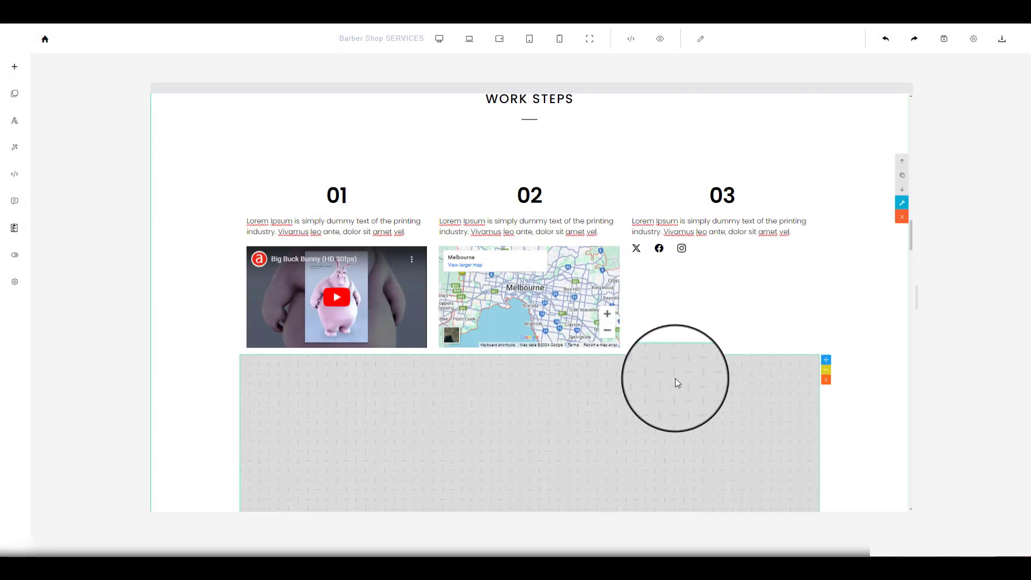
Step: Add a plain grey image placeholder from the Basic block library below the social links in the 03 column
left_click(725, 255)
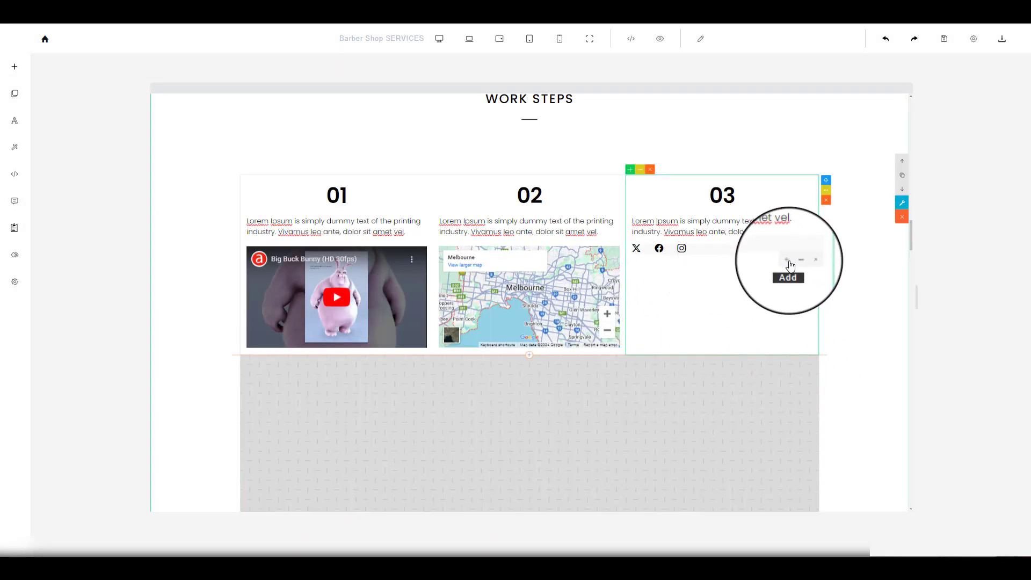
left_click(789, 263)
left_click(820, 460)
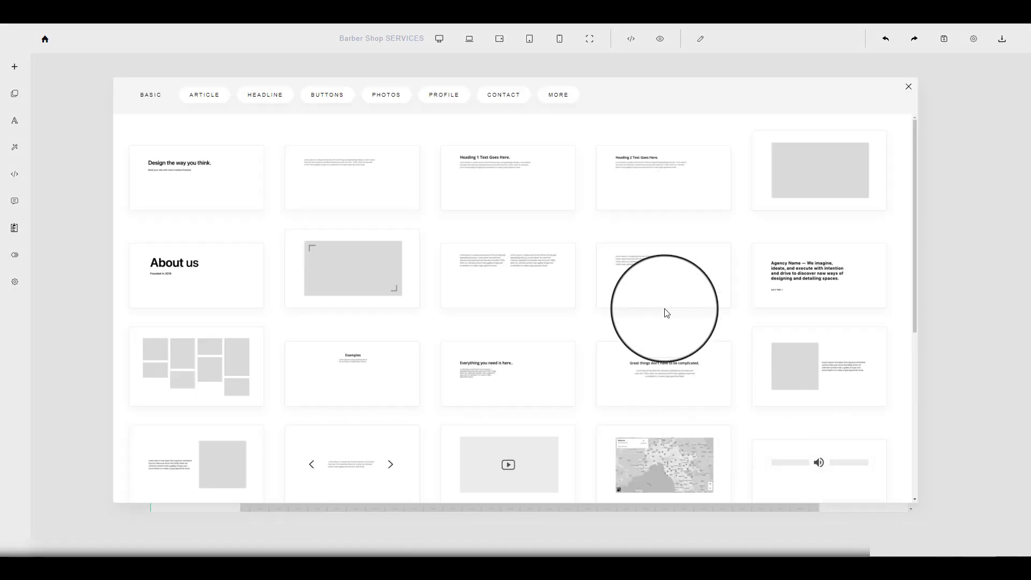
left_click(854, 149)
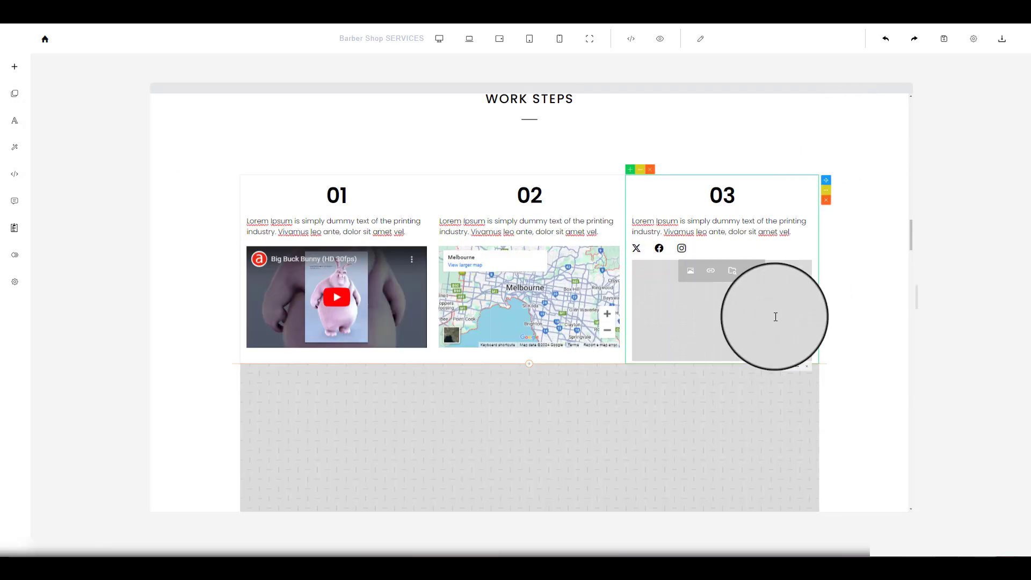
Step: Delete the full-width grey image block below the Work Steps columns and the social links in the 03 column
left_click(826, 391)
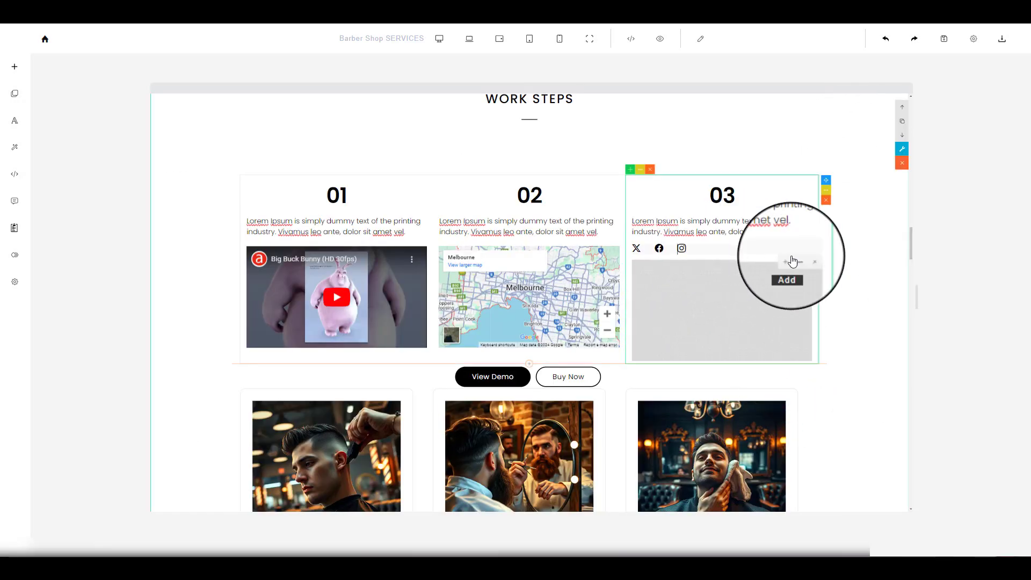
left_click(809, 262)
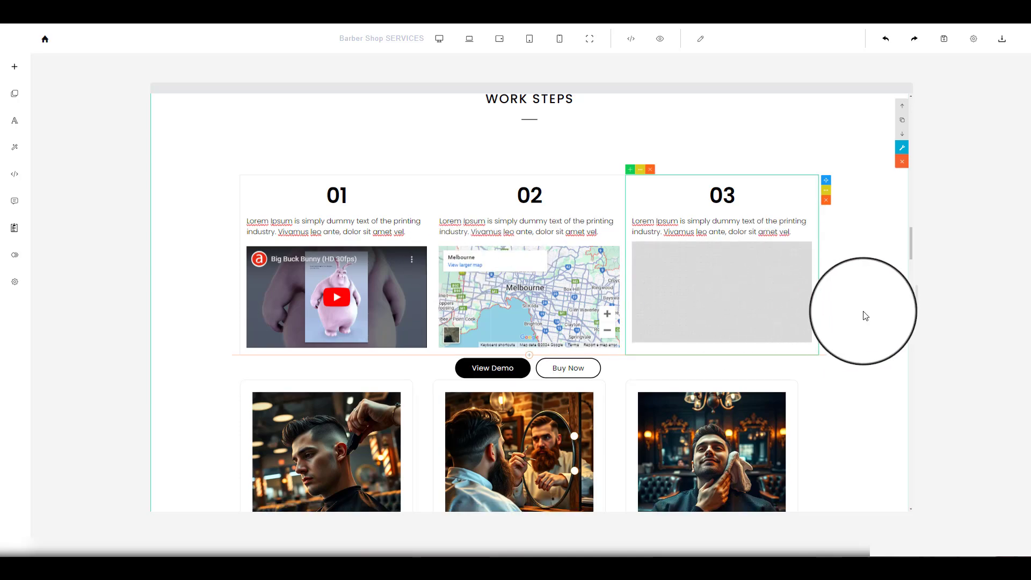
scroll(504, 290, "down", 1)
scroll(457, 280, "up", 4)
Step: Show the text settings for the paragraph in the 01 column and close the settings
double_click(322, 322)
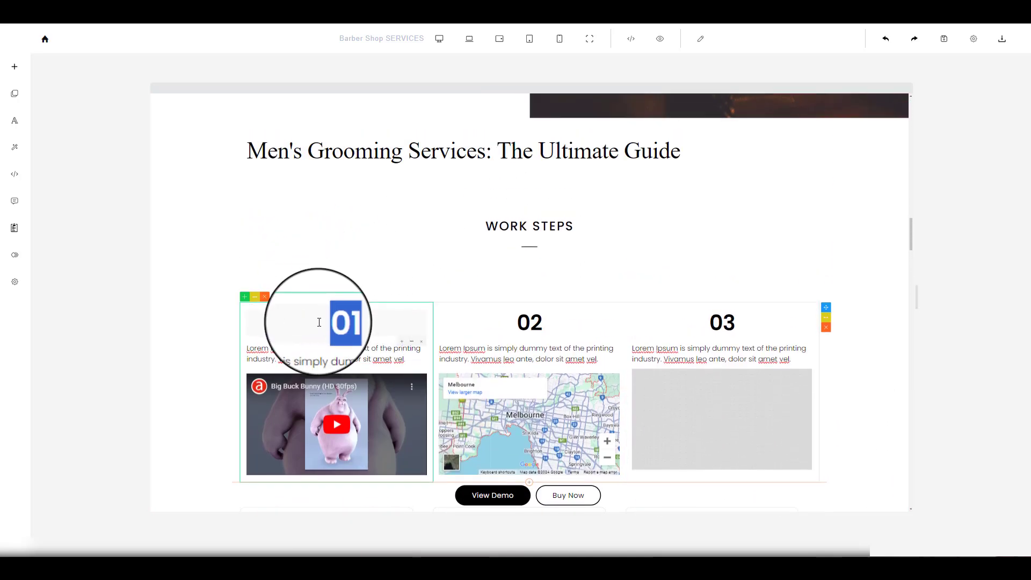
left_click(700, 39)
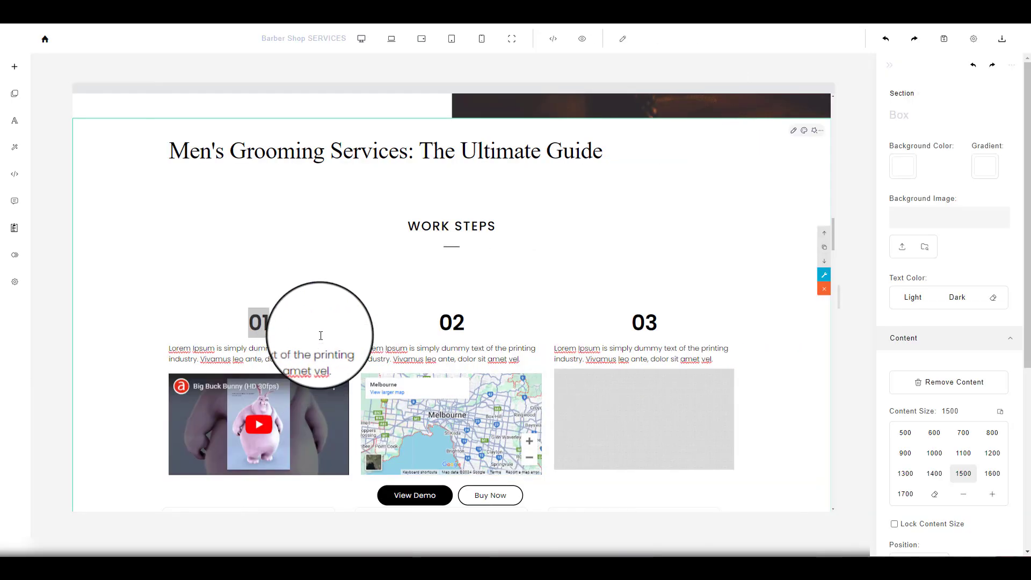
left_click_drag(204, 349, 198, 359)
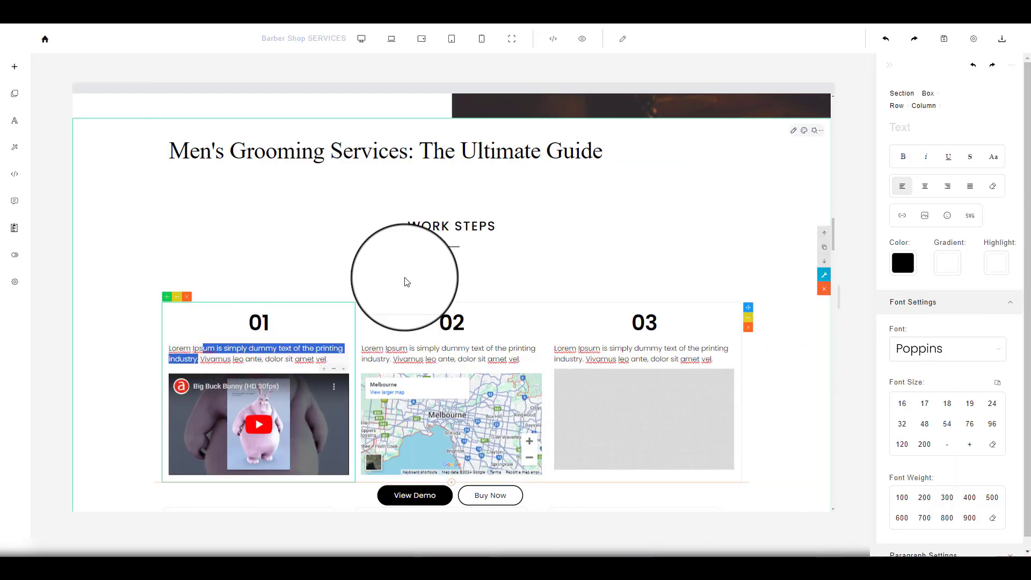
scroll(569, 202, "down", 1)
left_click(570, 202)
scroll(592, 226, "up", 3)
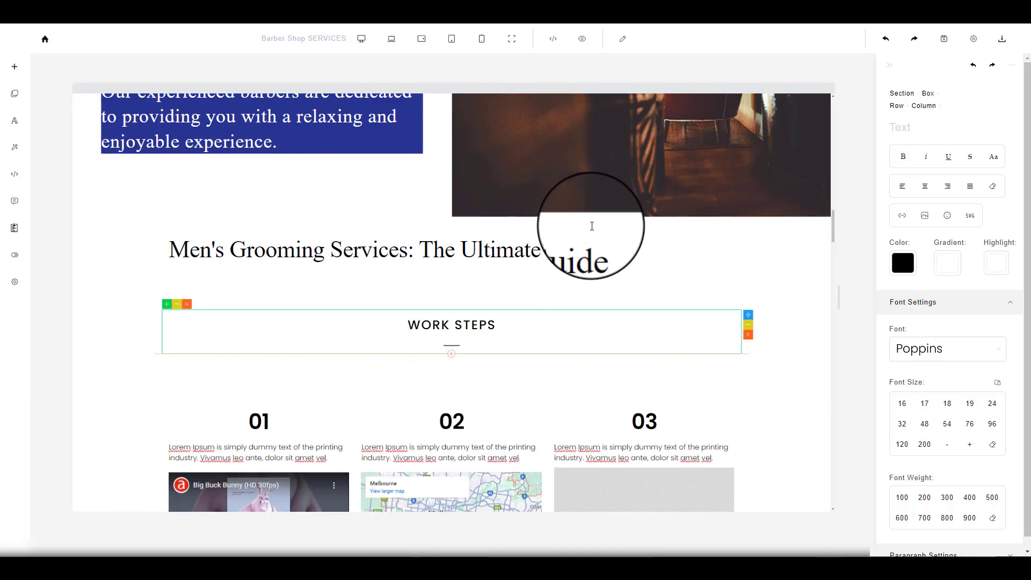
left_click(890, 65)
Step: Select the Barber Shop LLC intro text, open the typography styles and set them to apply to the whole page
scroll(456, 286, "down", 3)
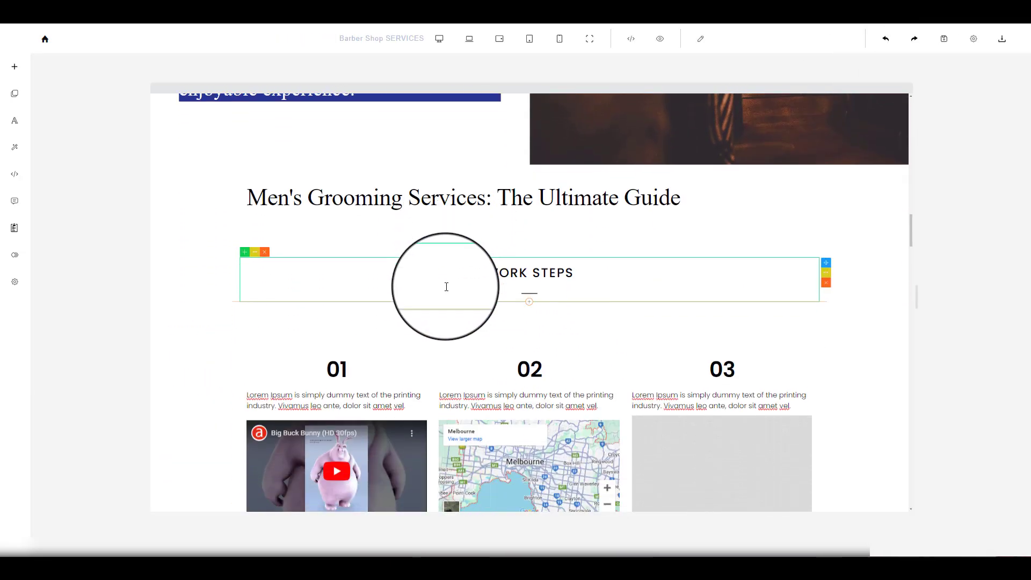
scroll(316, 254, "up", 6)
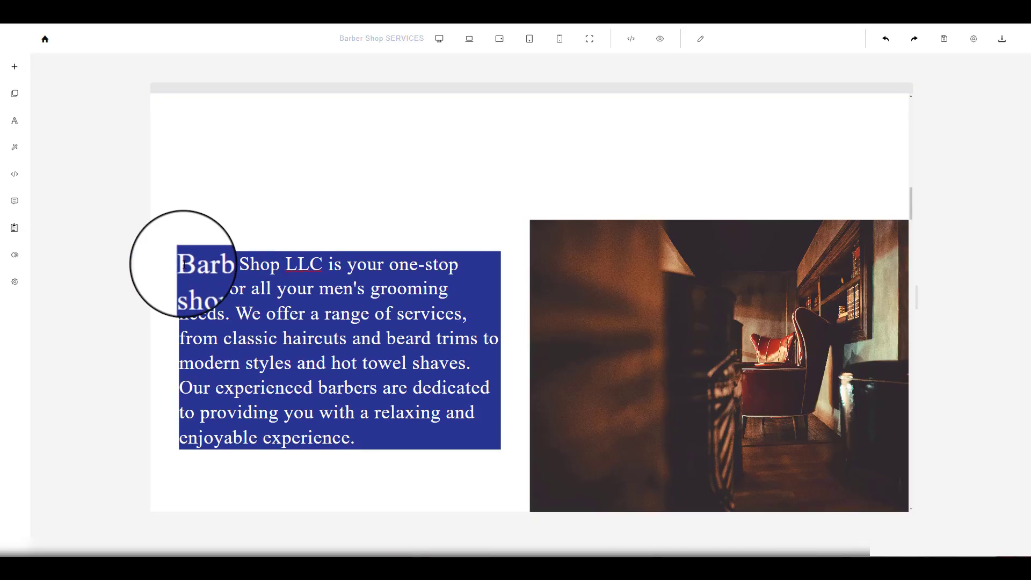
left_click(184, 264)
left_click_drag(184, 264, 449, 414)
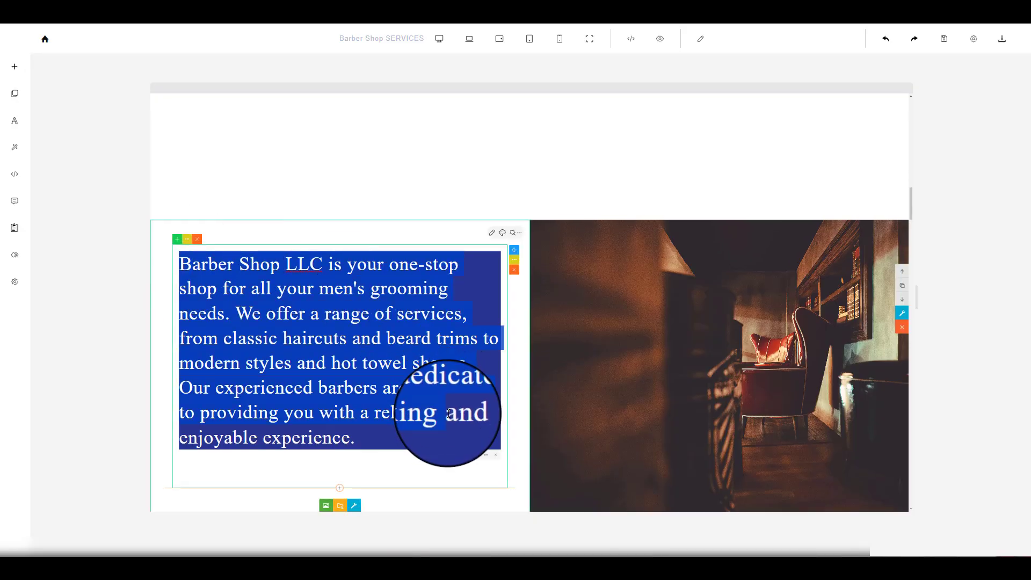
left_click(14, 121)
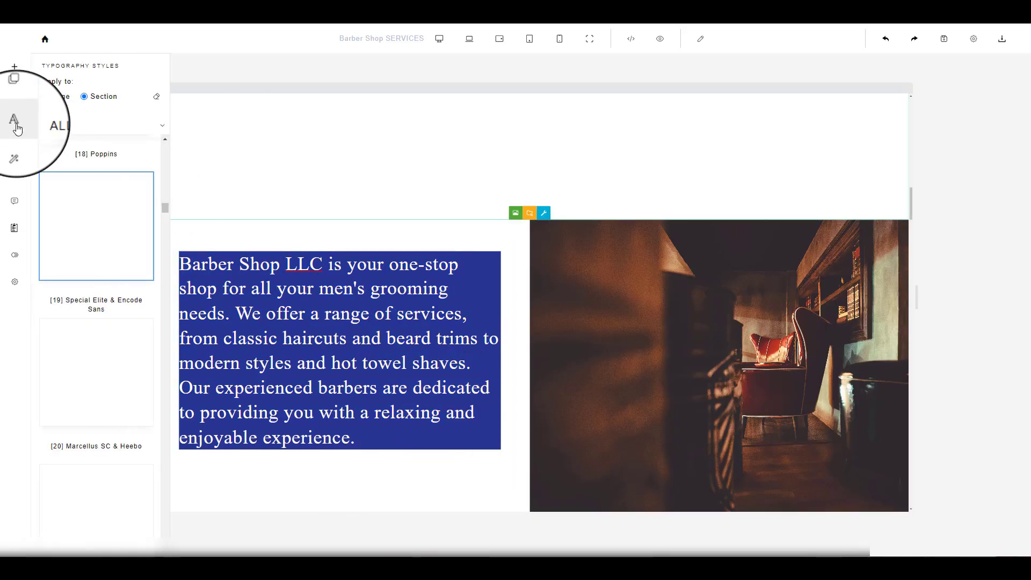
left_click(45, 96)
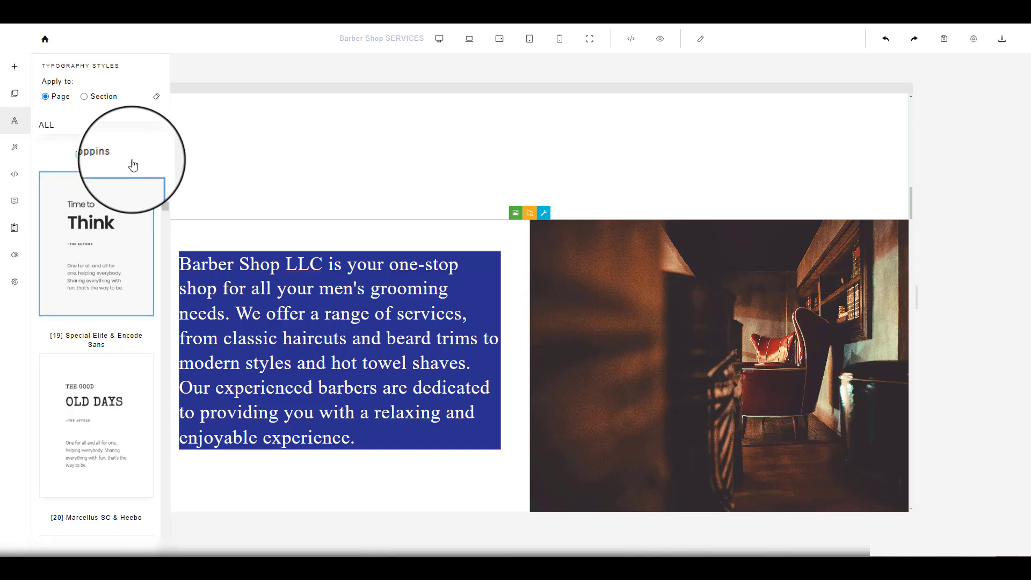
Step: Browse the typography styles by category, filtering by Serif & Sans-serif and by Display & Sans-serif
scroll(133, 165, "up", 15)
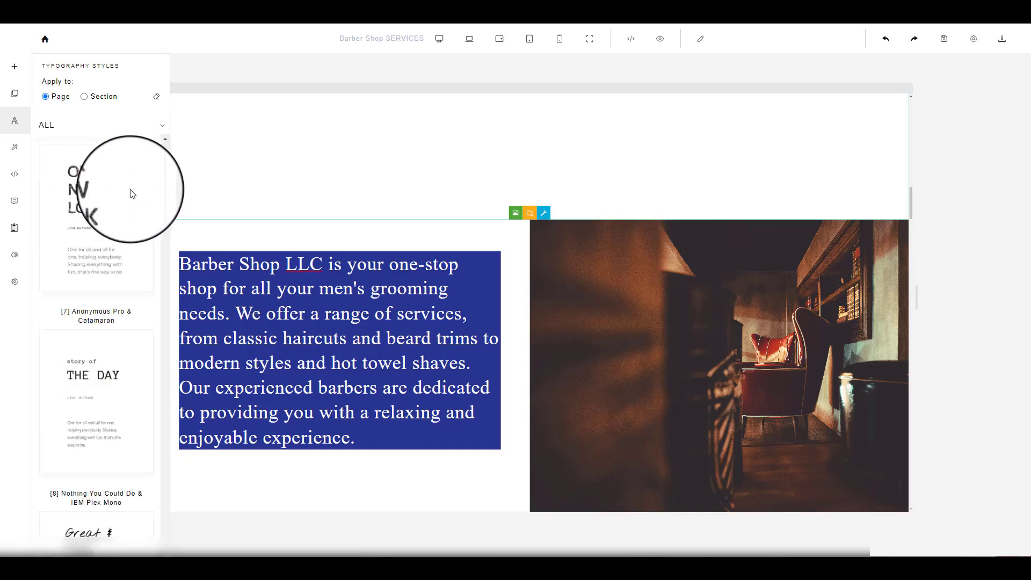
scroll(132, 193, "up", 10)
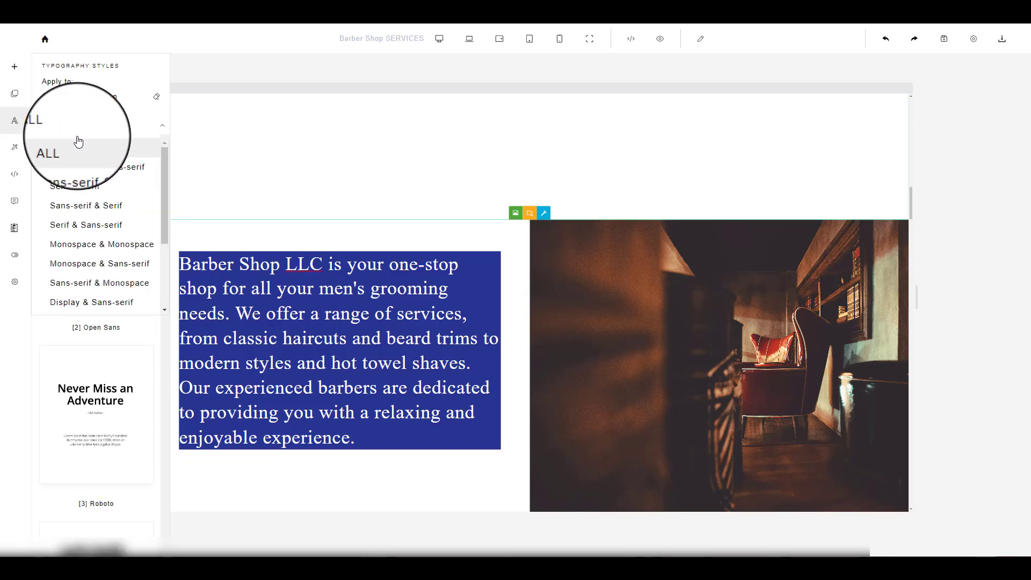
left_click(120, 168)
left_click(89, 216)
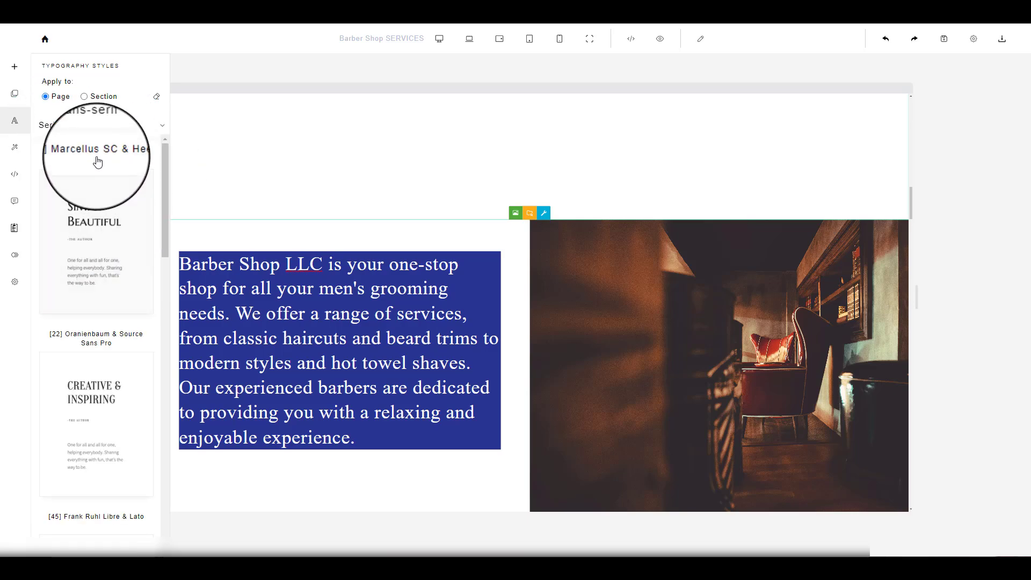
left_click(89, 226)
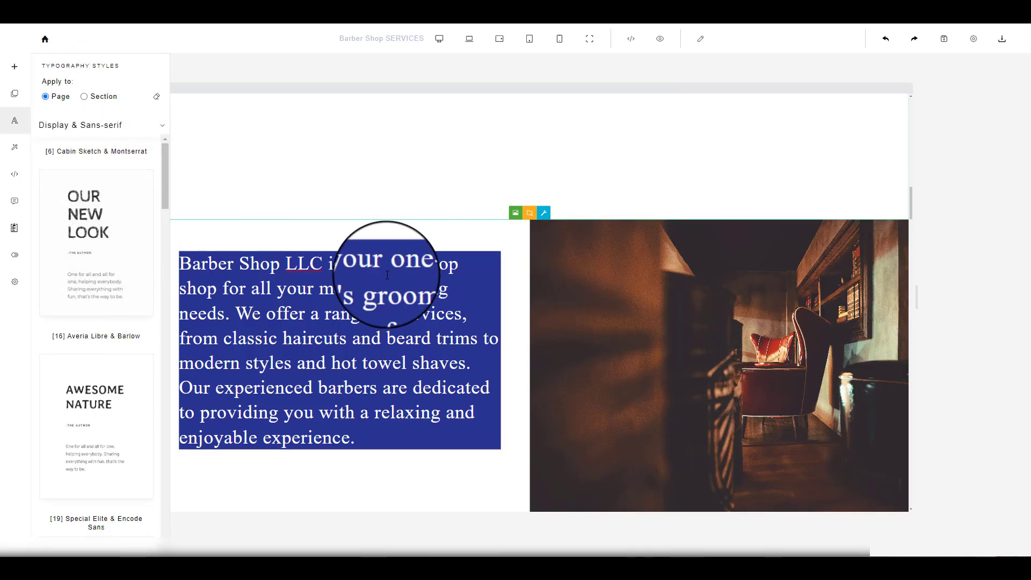
Step: Apply the Special Elite & Encode Sans typography style to the page and close the style list
scroll(380, 247, "down", 2)
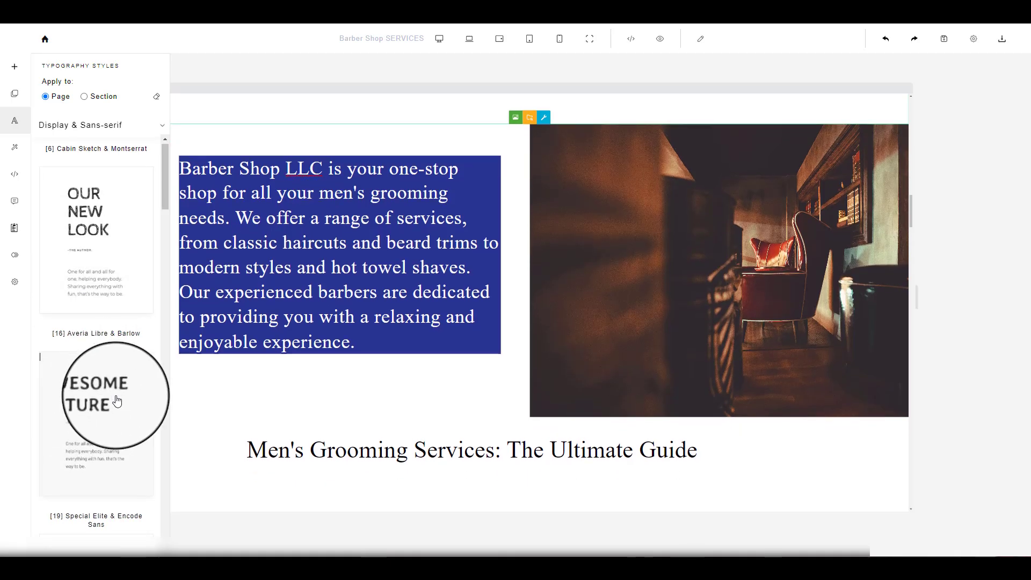
scroll(88, 403, "down", 5)
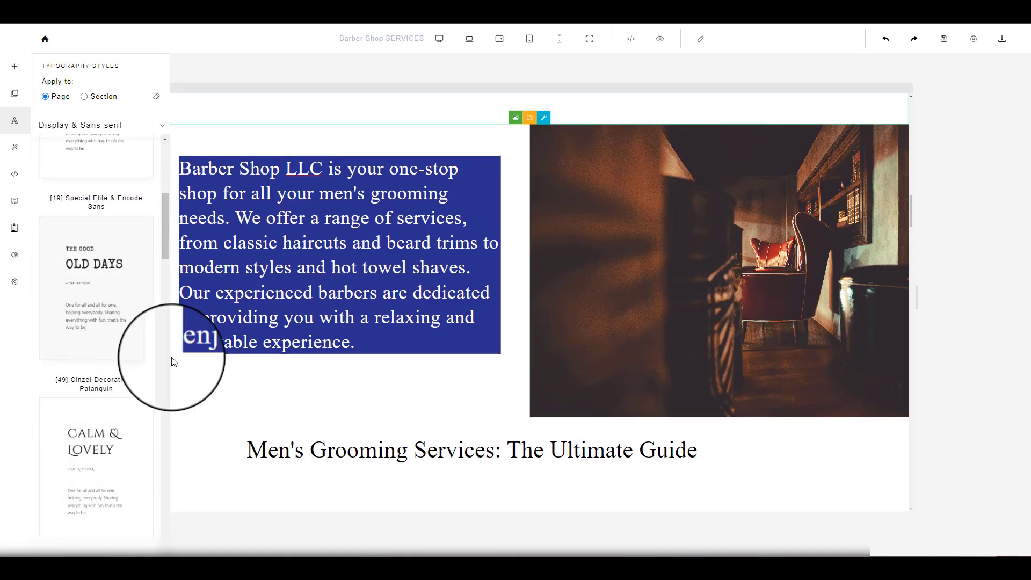
scroll(306, 375, "down", 2)
left_click(306, 371)
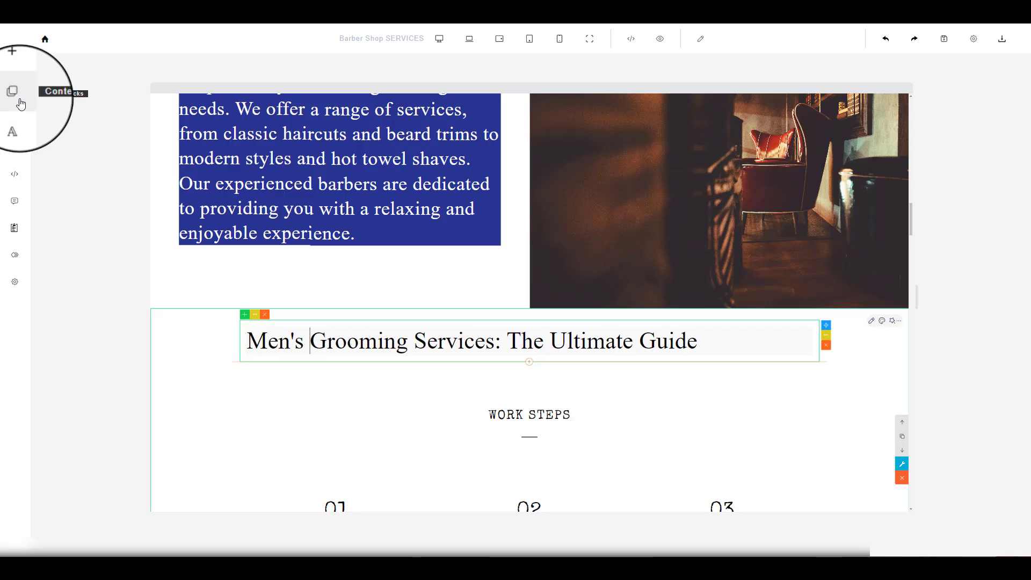
Step: Preview further typography styles, including Fugaz One & Libre Franklin, and apply Abril Fatface & Assistant to the whole page
left_click(20, 127)
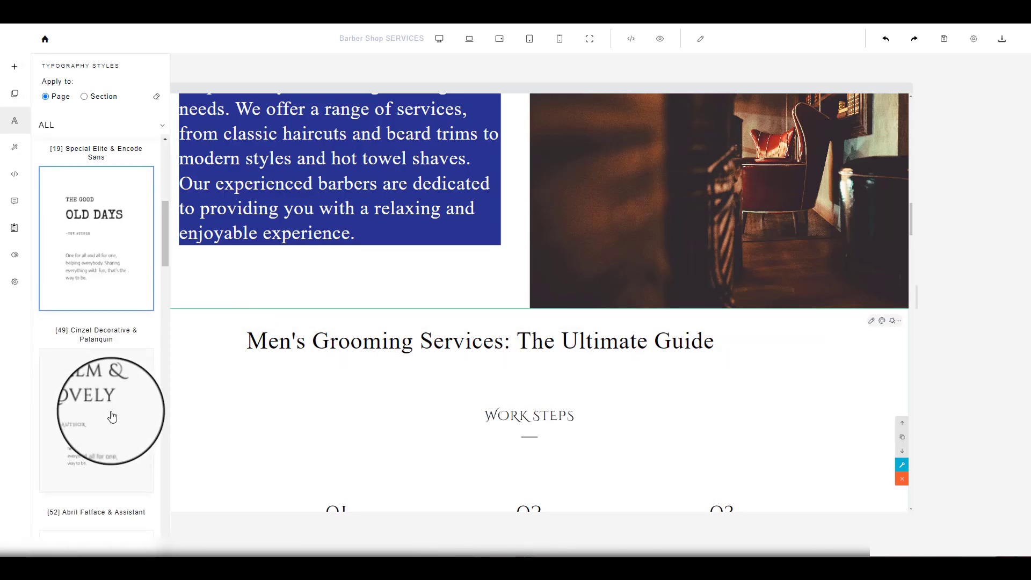
scroll(103, 325, "down", 4)
scroll(102, 344, "down", 3)
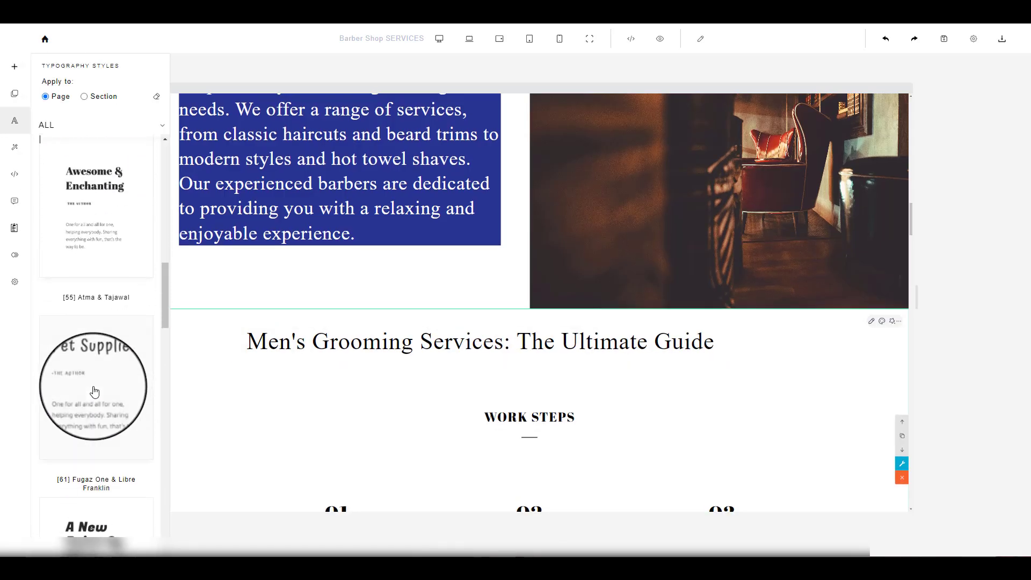
left_click(87, 495)
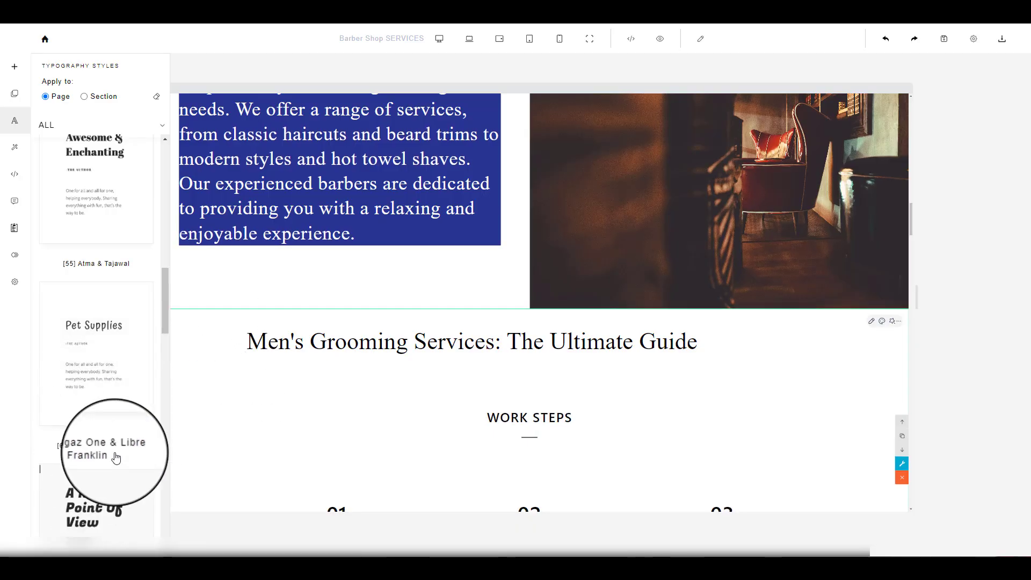
scroll(405, 402, "down", 12)
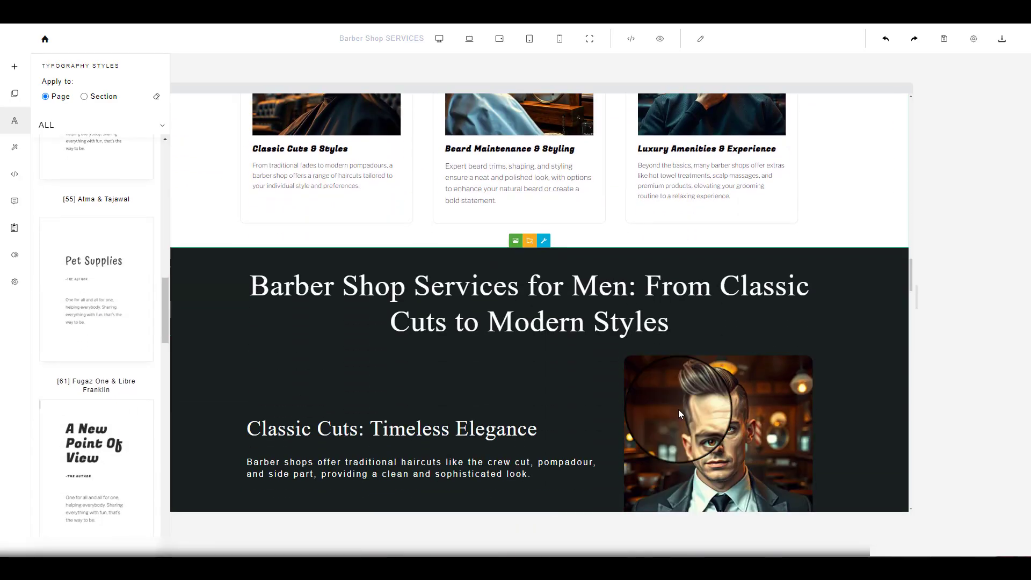
scroll(102, 161, "up", 2)
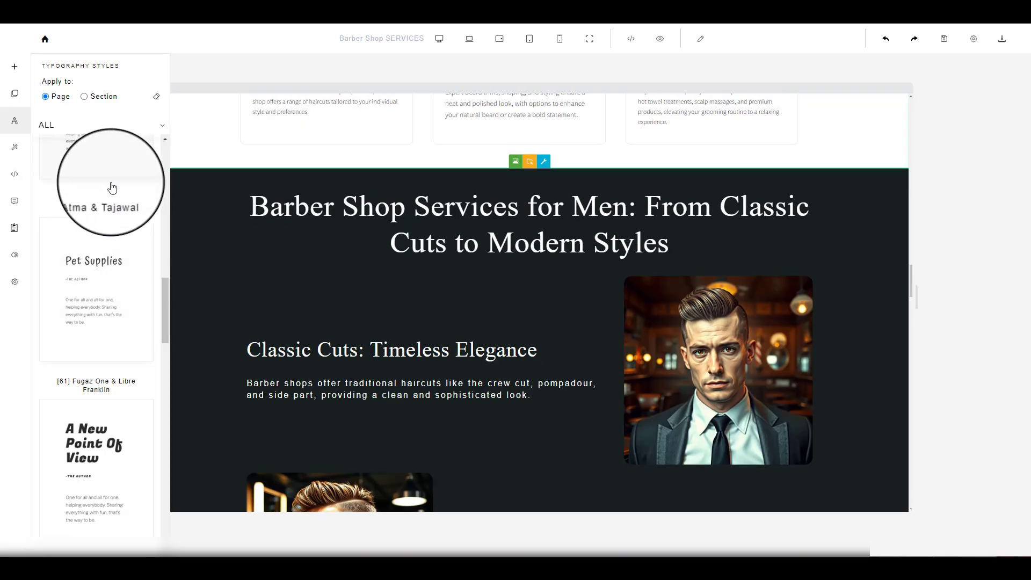
Step: Select the "Barber Shop Services for Men" heading, try the Fade In and Fade In Up animations, and apply Slide Up
left_click(288, 205)
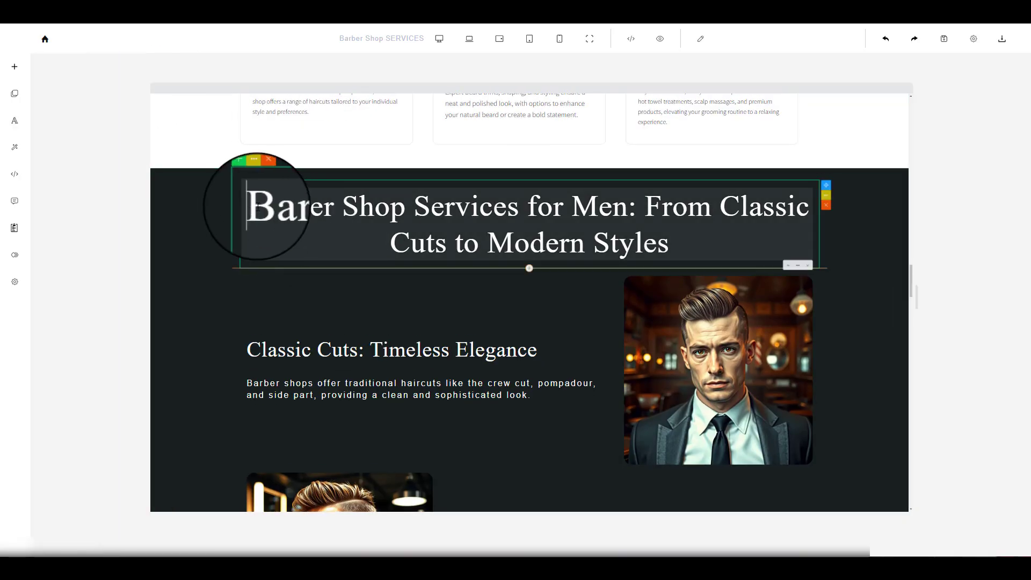
left_click_drag(251, 206, 759, 237)
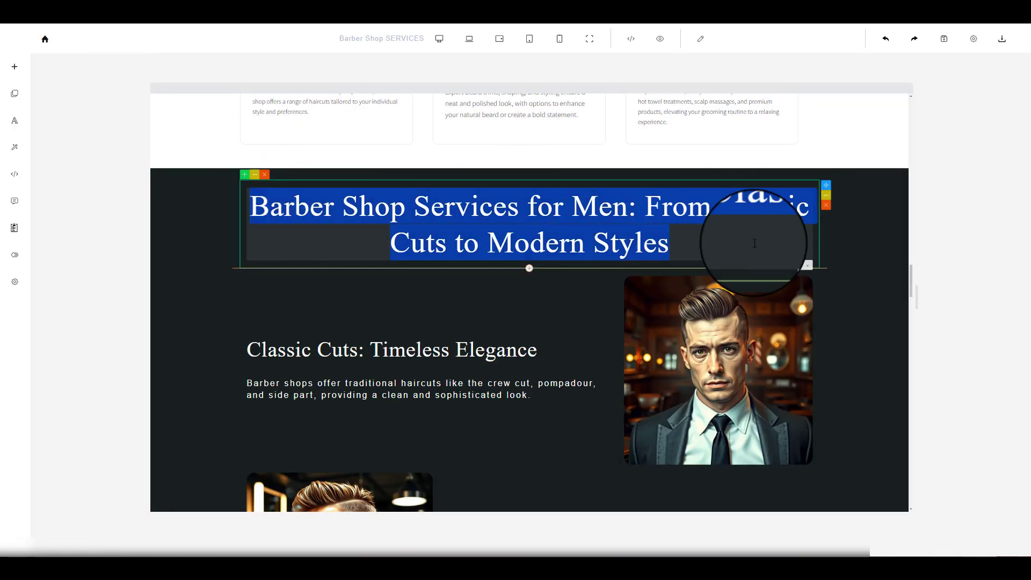
left_click(10, 151)
left_click(857, 172)
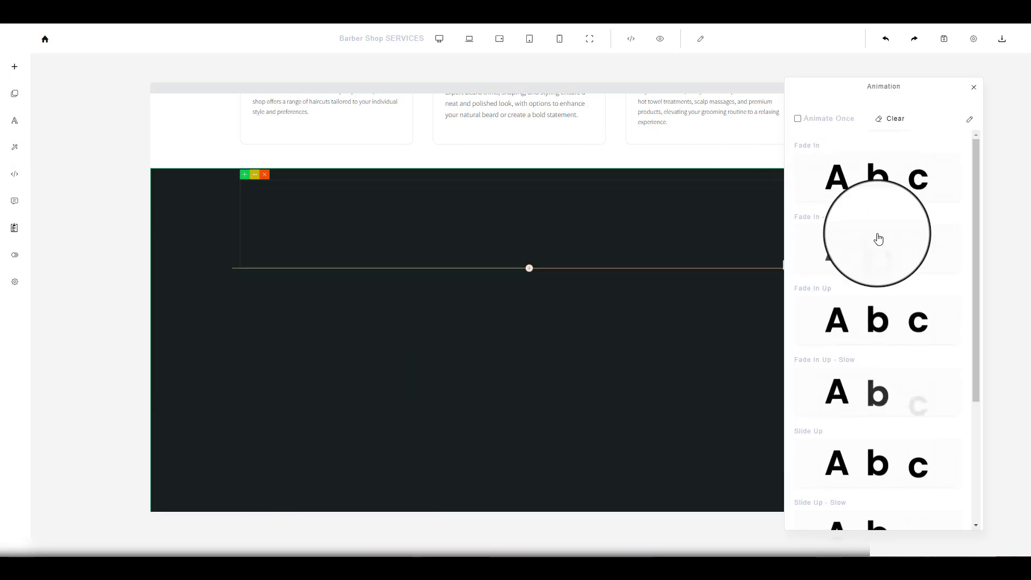
left_click(903, 315)
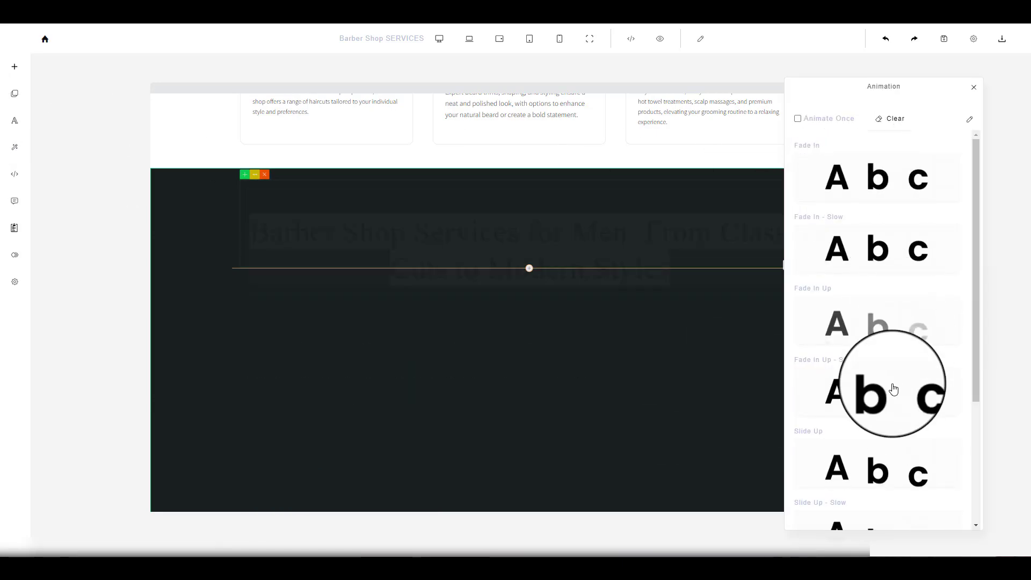
left_click(868, 453)
Step: Open the detailed animation settings for the heading element, try fade directions and apply the horizontal flip
scroll(617, 371, "down", 4)
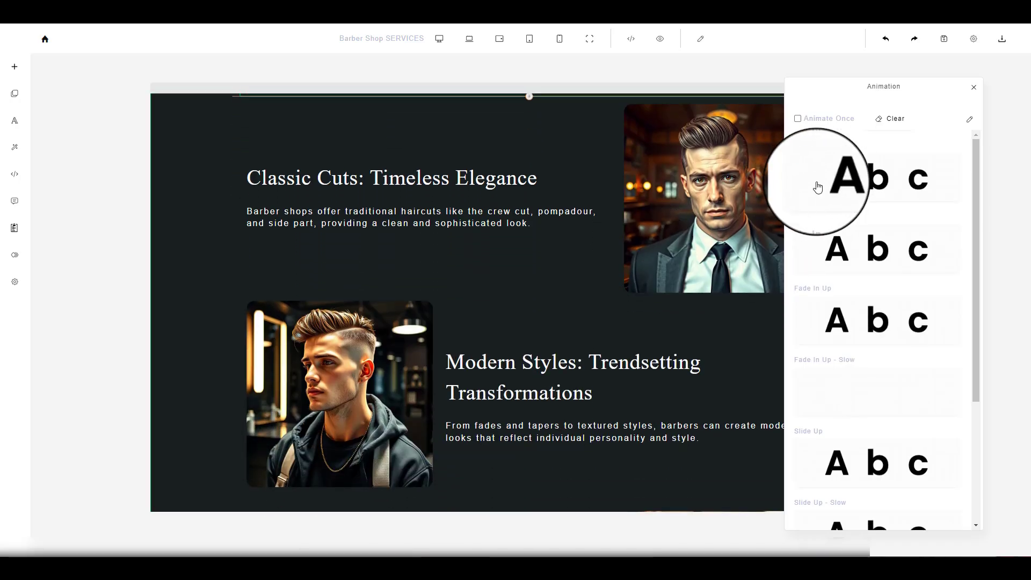
scroll(956, 150, "down", 3)
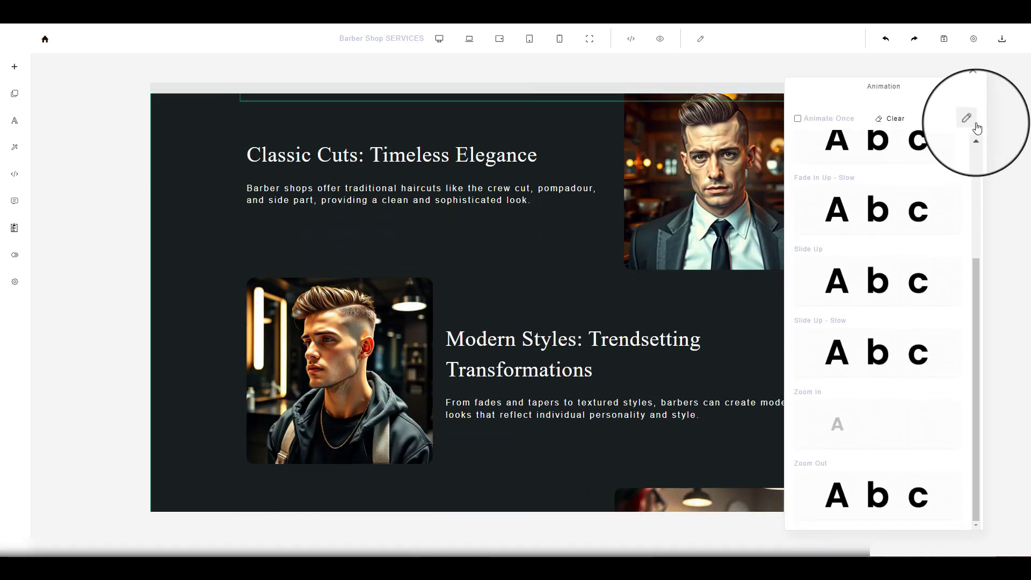
left_click(970, 125)
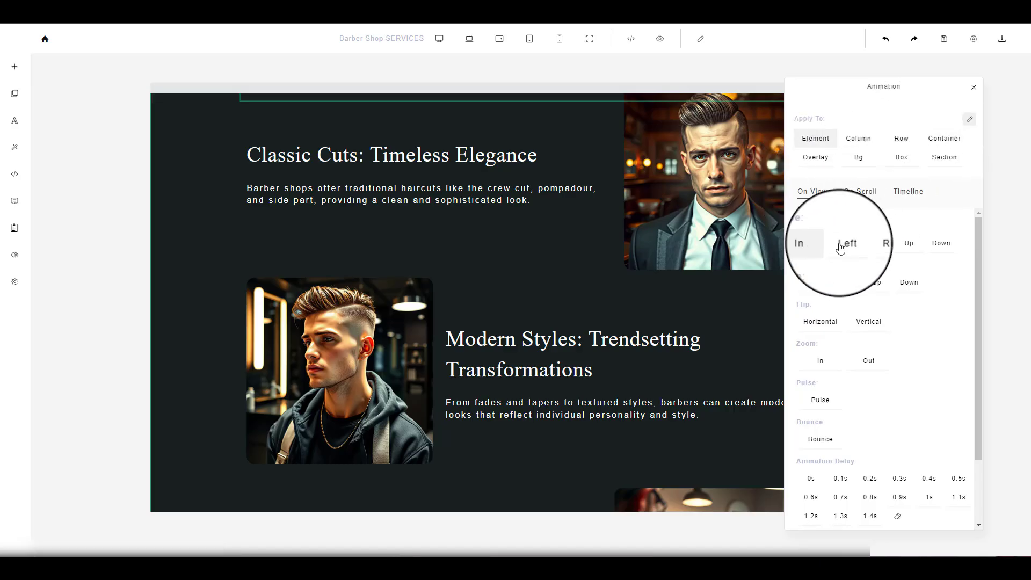
scroll(603, 273, "down", 4)
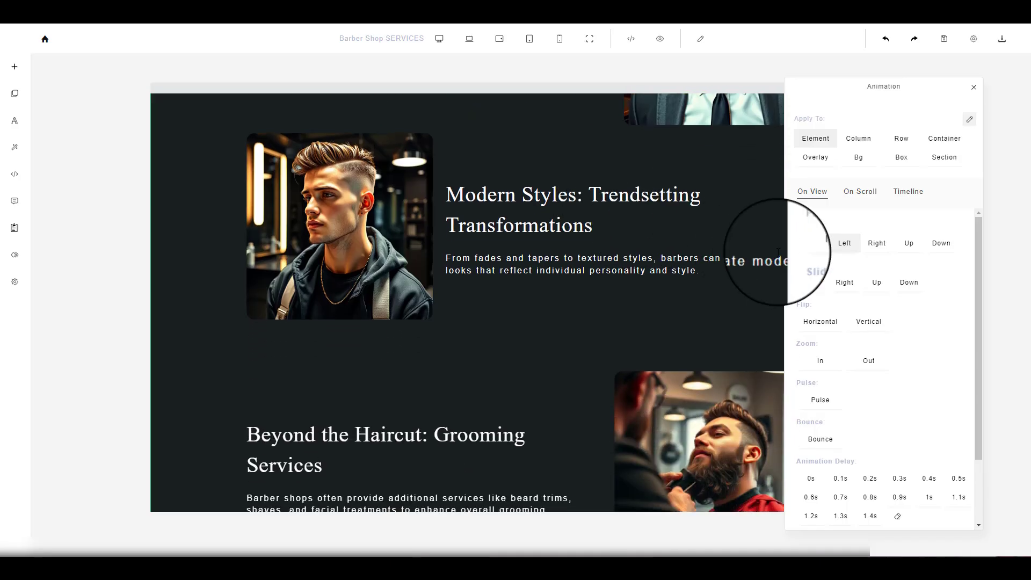
left_click(878, 244)
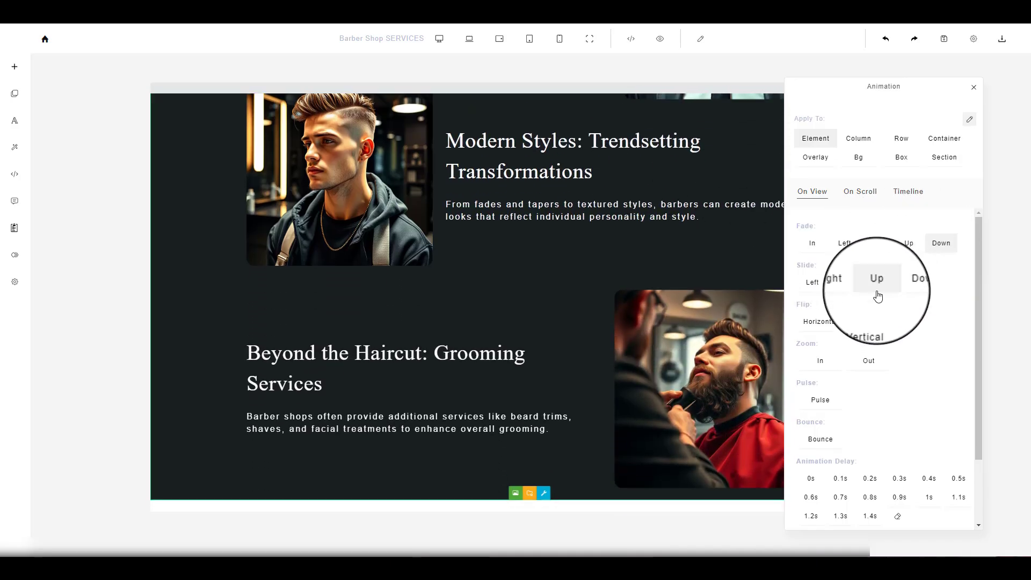
left_click(822, 322)
Step: Try the horizontal flip and Slide Right animations on the "Modern Styles: Trendsetting Transformations" text column
left_click(624, 221)
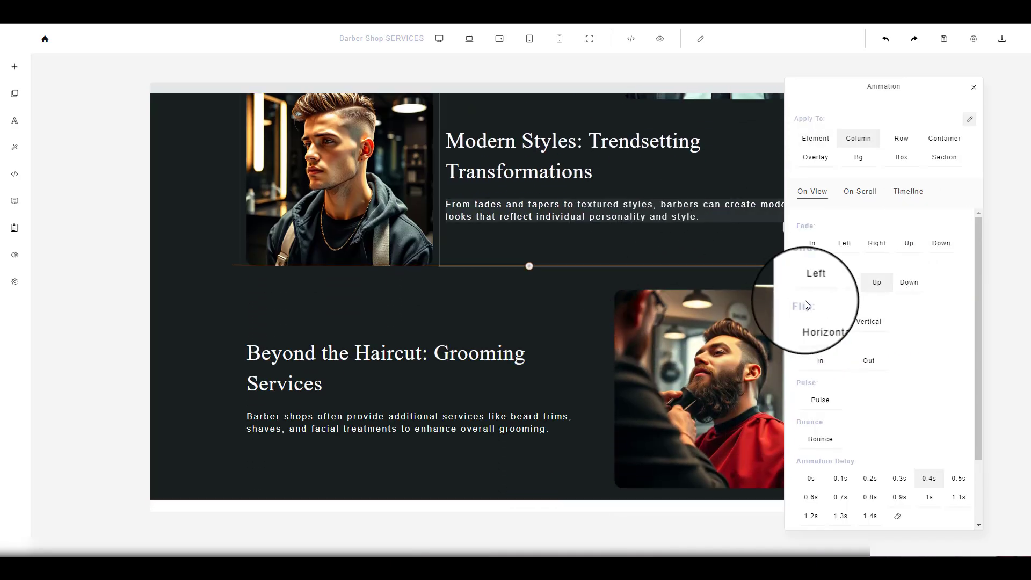
left_click(819, 318)
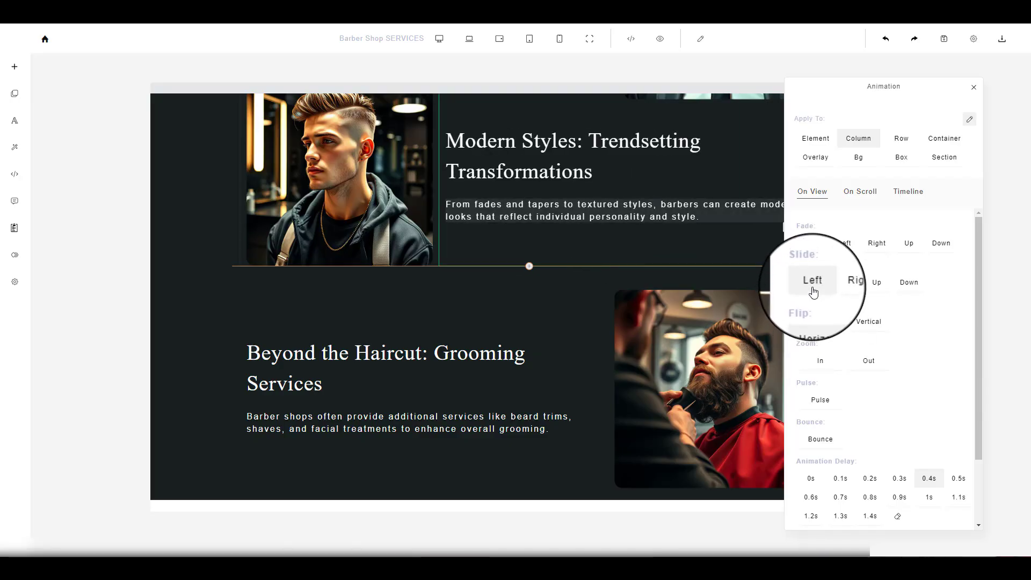
left_click(845, 282)
Step: Apply the Zoom Out animation to the image column beside the "Modern Styles" text and show the animation delay options
scroll(375, 218, "up", 3)
left_click(379, 298)
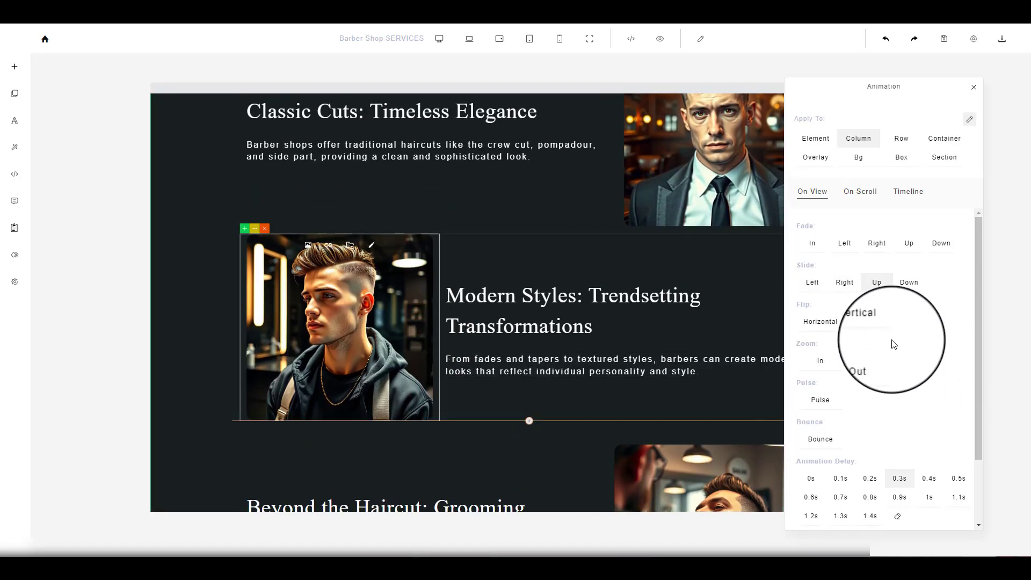
left_click(869, 361)
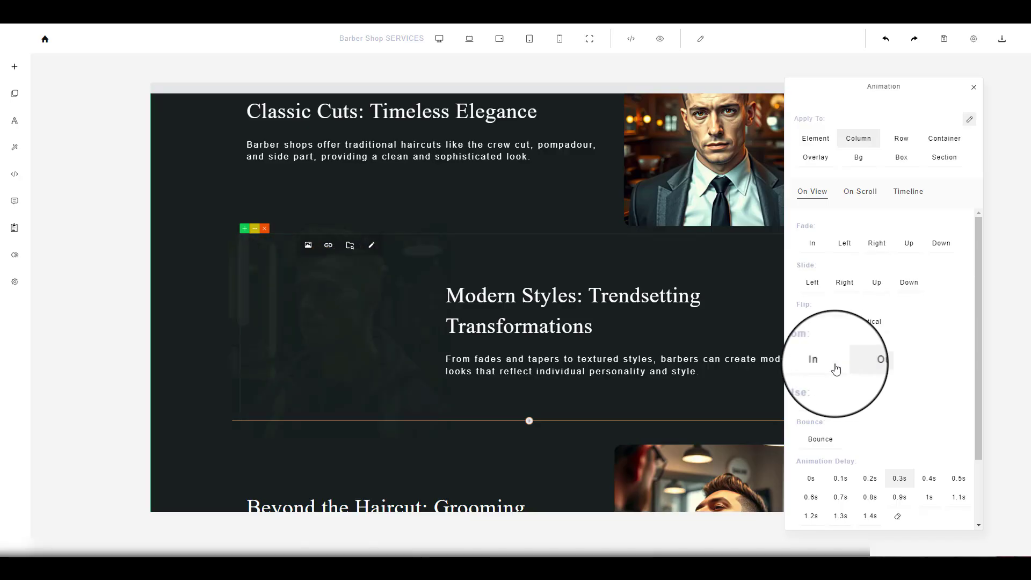
scroll(838, 457, "down", 3)
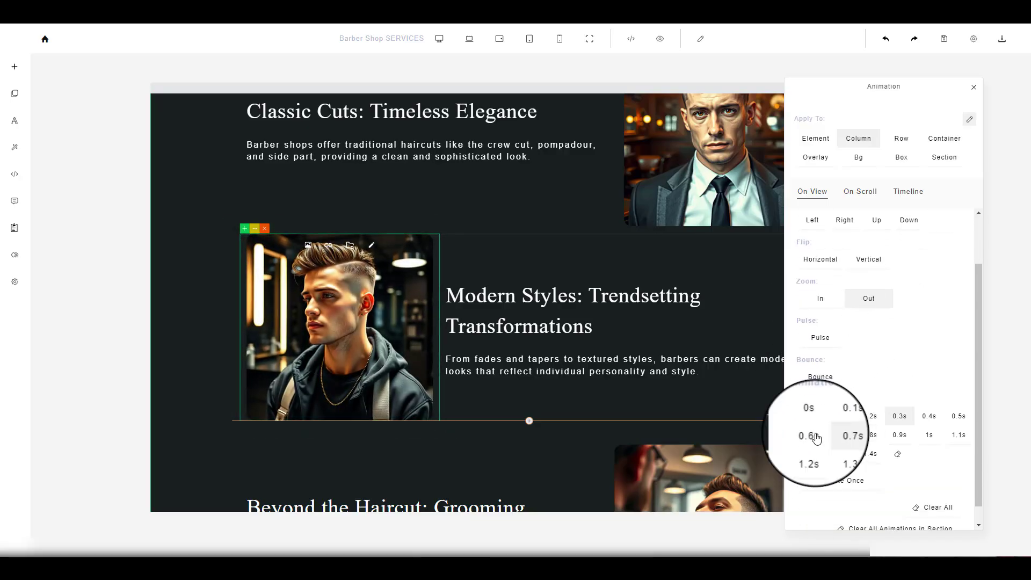
Step: Look through the On Scroll and Timeline animation options for the image column and return to On View
left_click(860, 190)
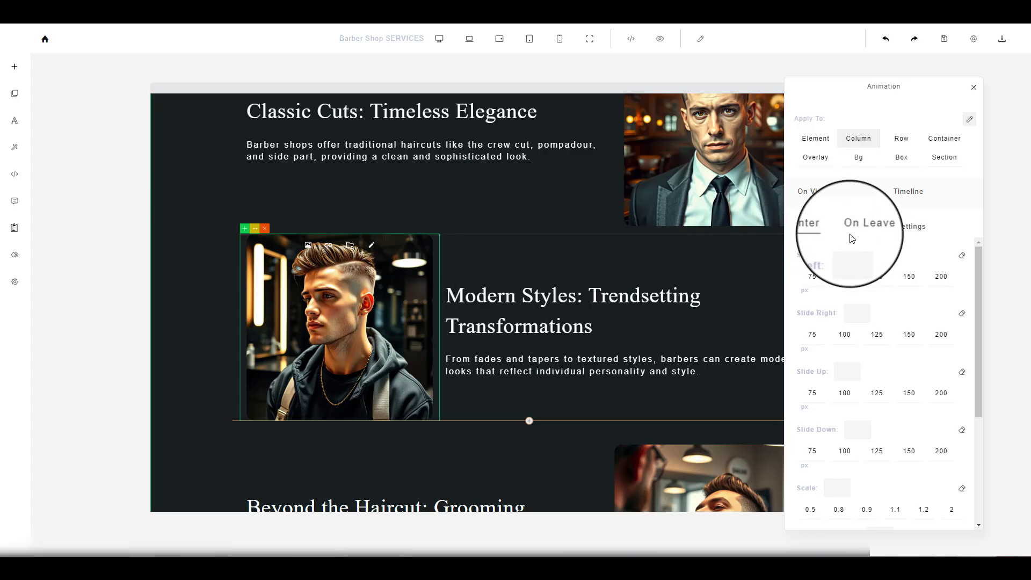
left_click(911, 192)
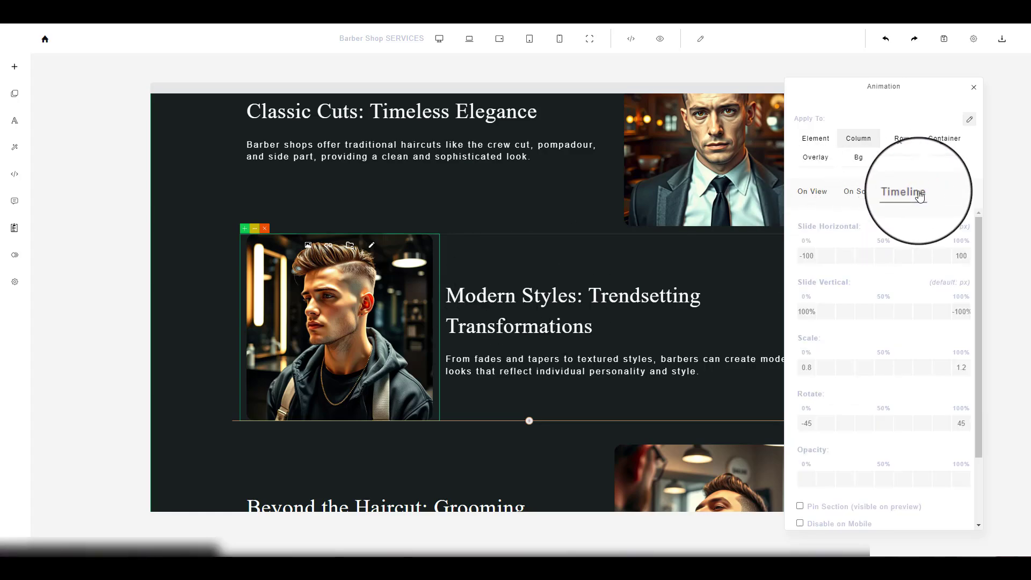
left_click(813, 193)
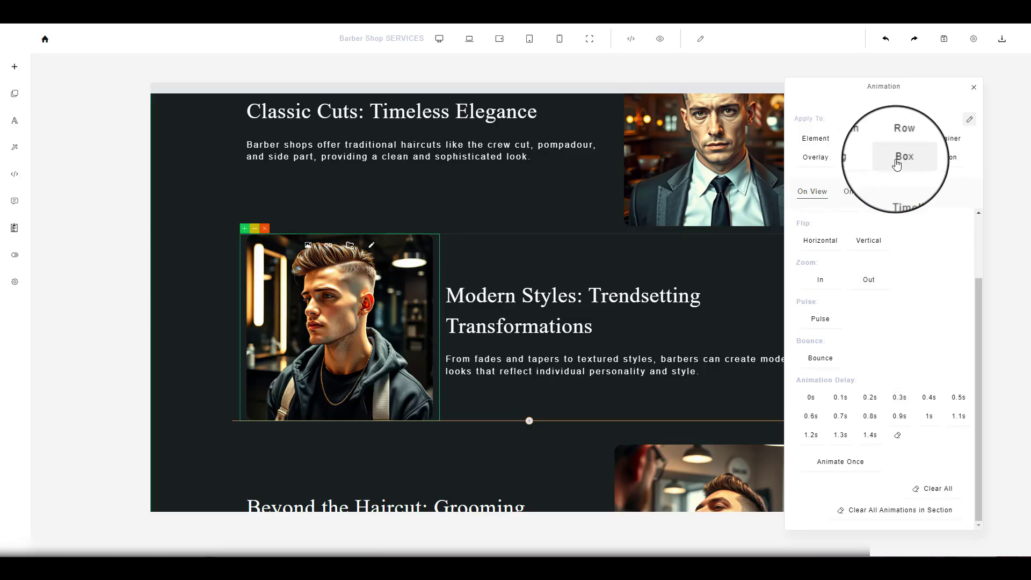
Step: Apply the Bounce animation to the "Modern Styles" text column and close the animation settings
left_click(622, 298)
left_click(817, 363)
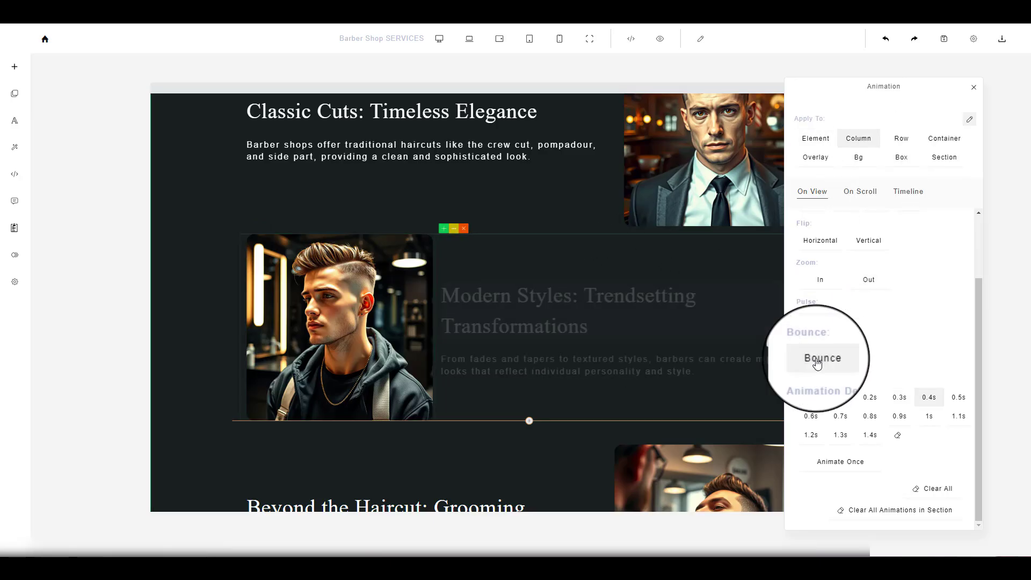
left_click(974, 87)
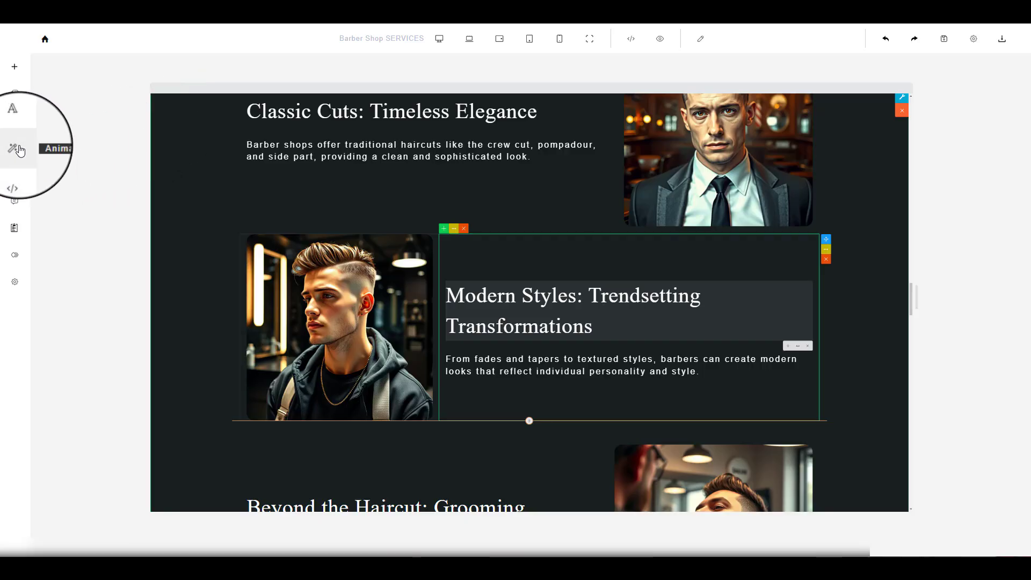
Step: Examine the page's HTML source, including the navigation bar code, and close it without saving changes
left_click(15, 173)
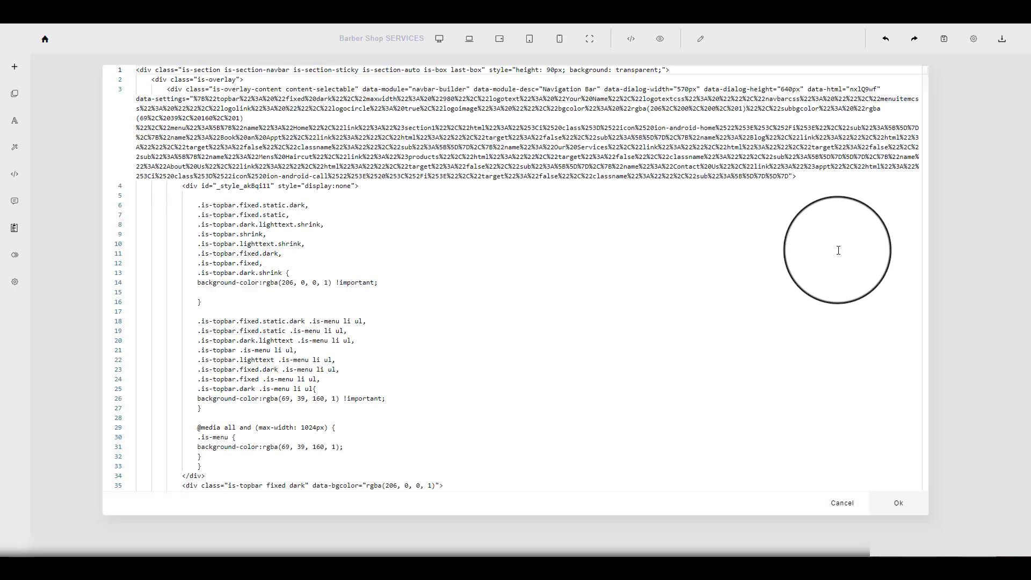
scroll(725, 353, "down", 5)
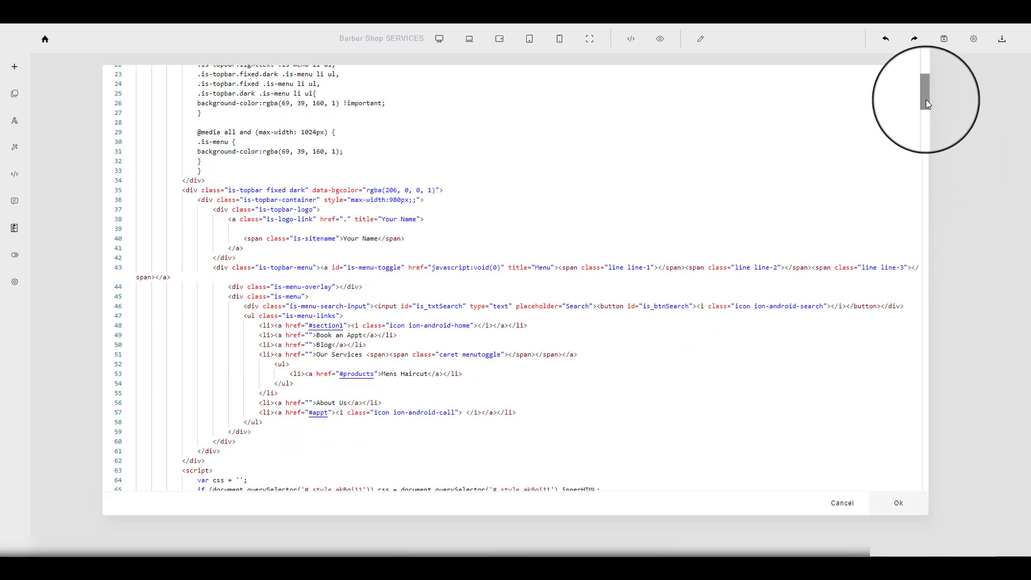
left_click_drag(920, 92, 954, 50)
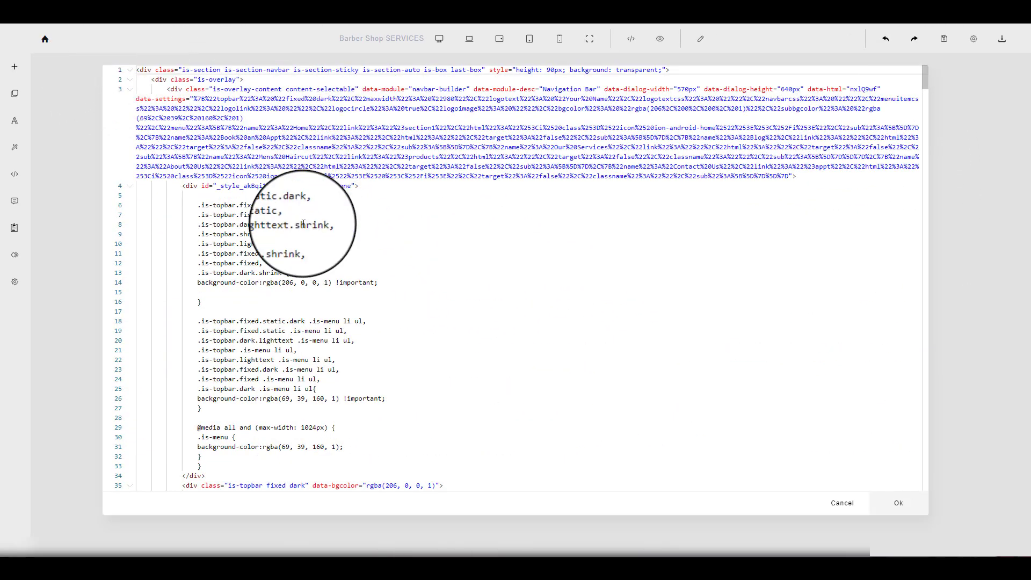
scroll(322, 231, "down", 10)
left_click(834, 506)
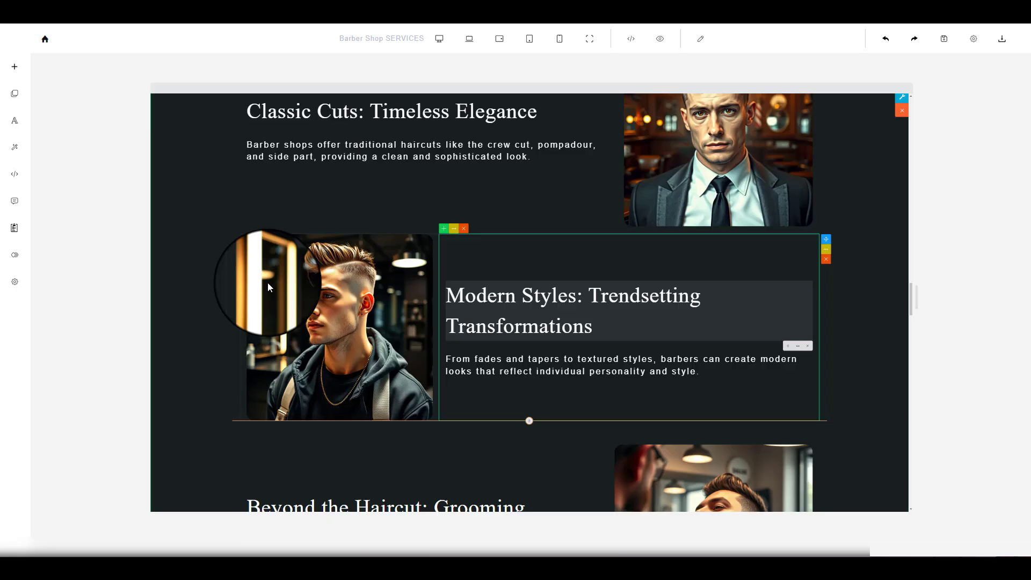
Step: Show the Basic content blocks and insert an HTML, JS, CSS code block below the "Modern Styles" row
left_click(17, 96)
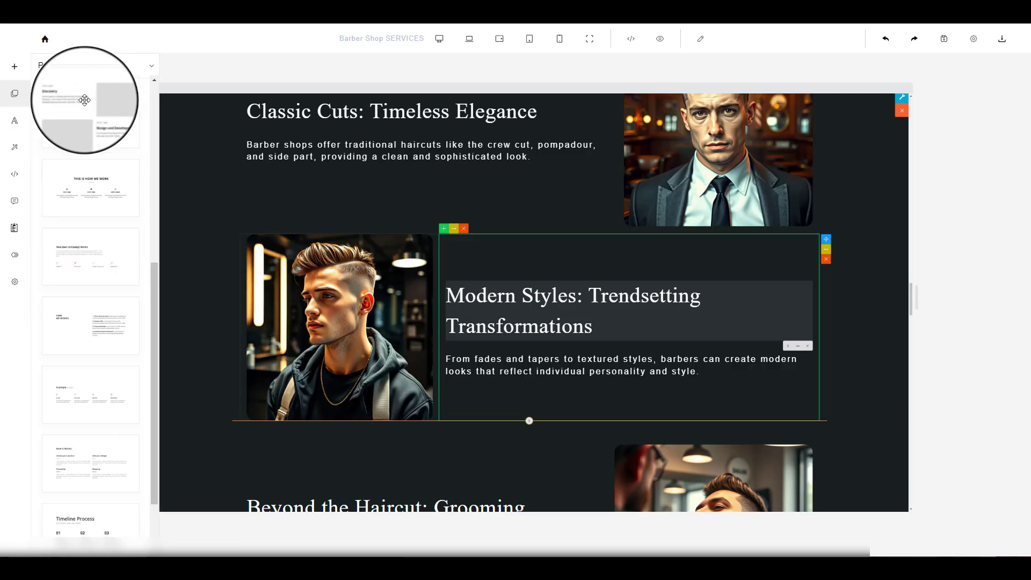
left_click(99, 64)
scroll(87, 91, "down", 2)
left_click(88, 92)
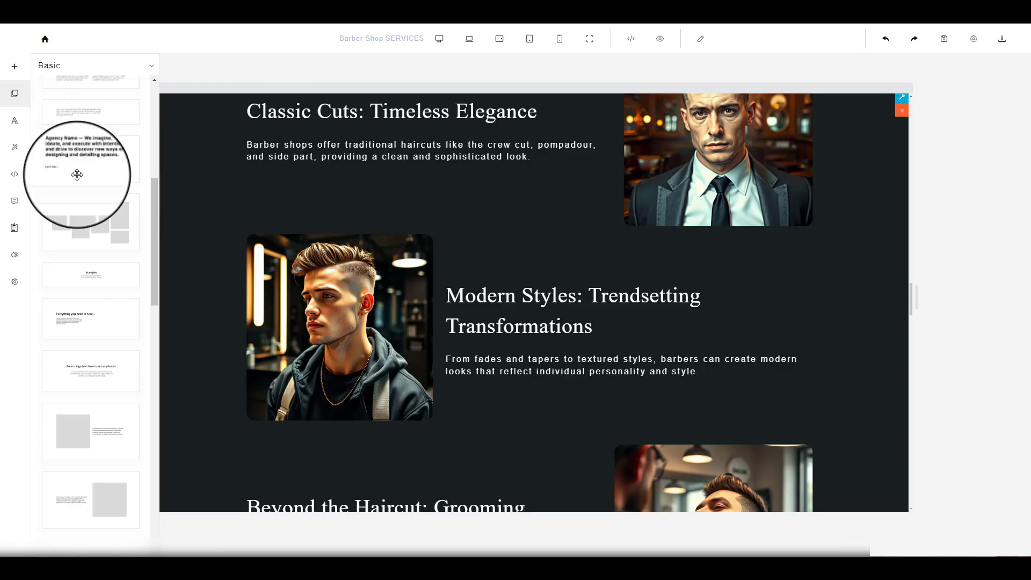
scroll(92, 247, "down", 10)
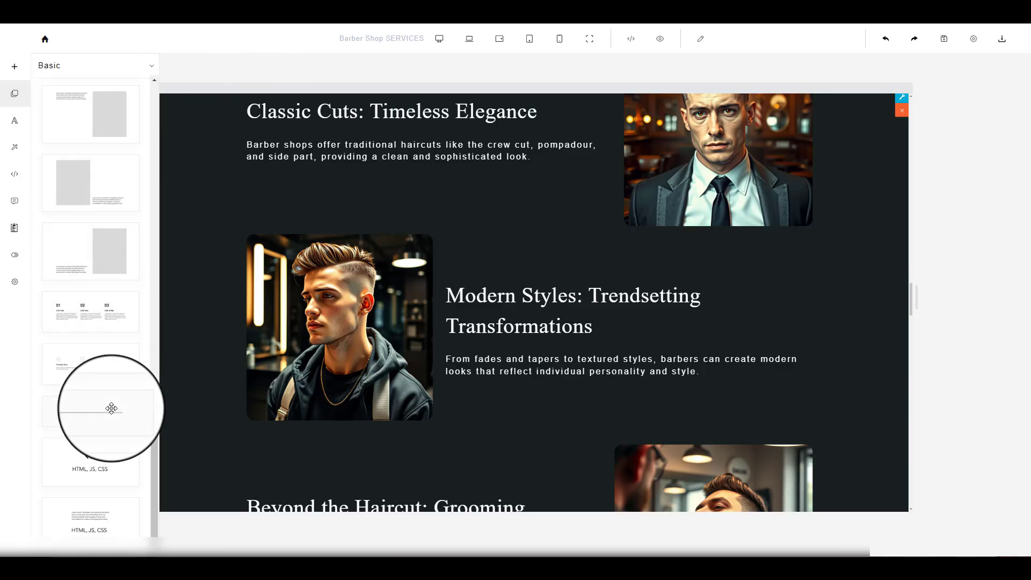
left_click_drag(85, 454, 475, 427)
Step: Insert another HTML, JS, CSS code block above the "Elevate Your Look: Essential Barber Shop Services for Men" heading
scroll(495, 435, "down", 10)
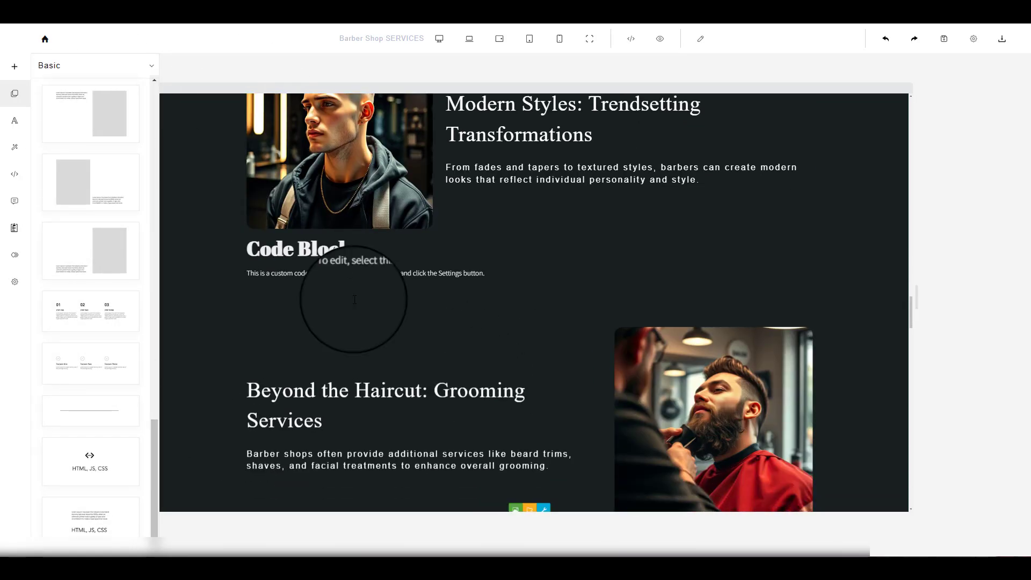
scroll(389, 315, "down", 1)
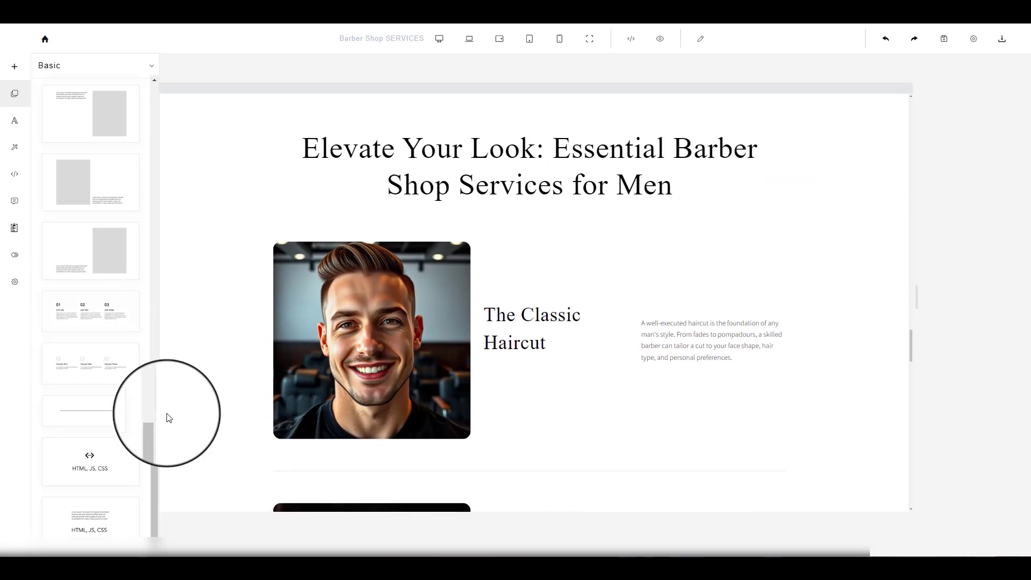
scroll(403, 380, "up", 5)
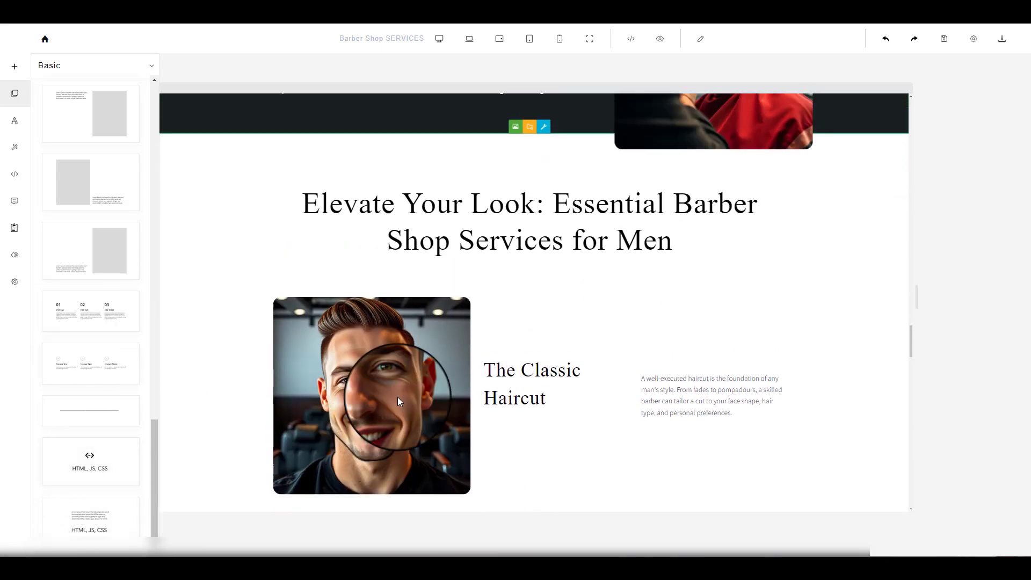
left_click_drag(94, 499, 590, 295)
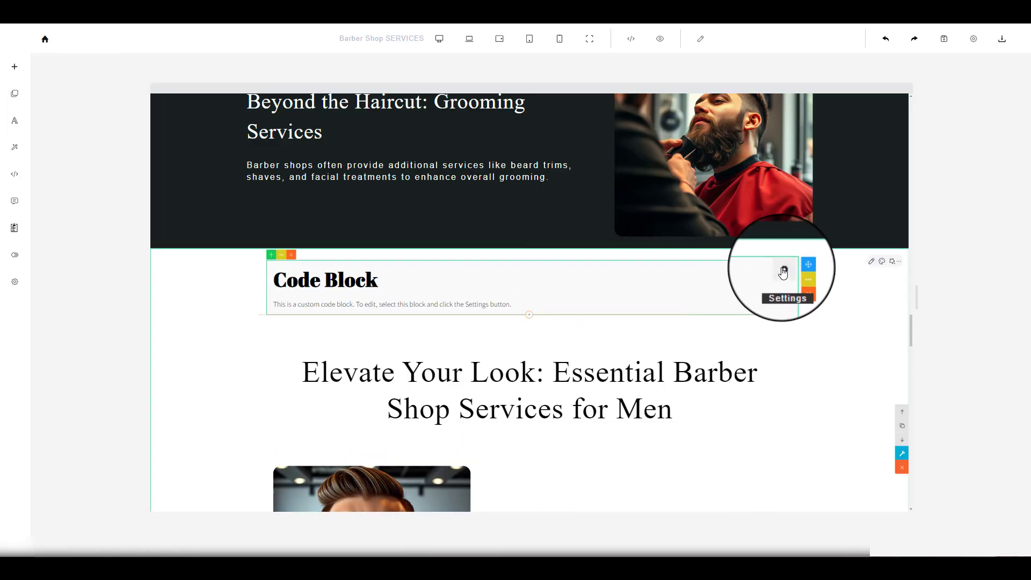
Step: Try clearing the sample code in the custom code block's editor and cancel the change
left_click(783, 273)
left_click_drag(360, 327, 262, 163)
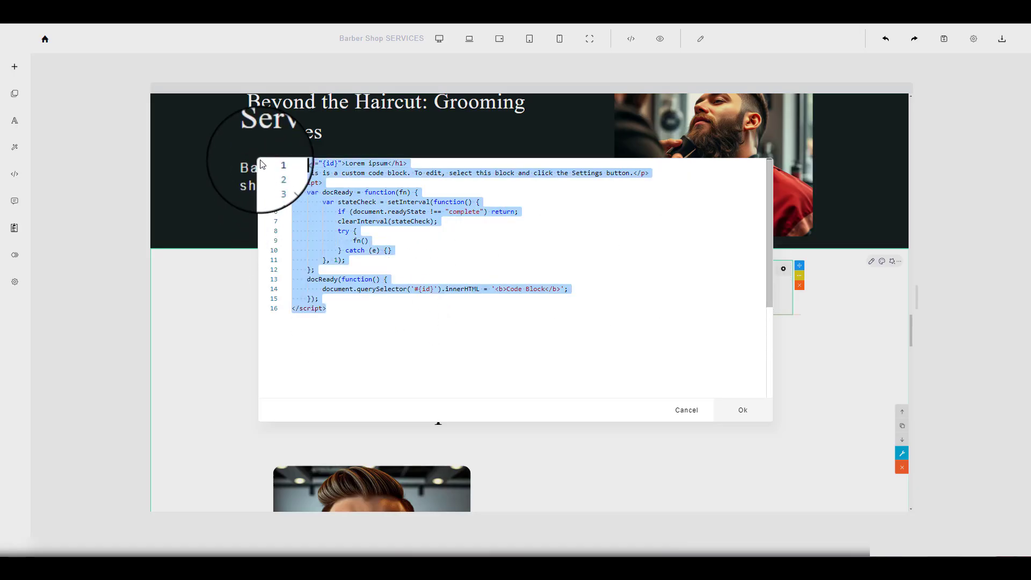
key("BackSpace")
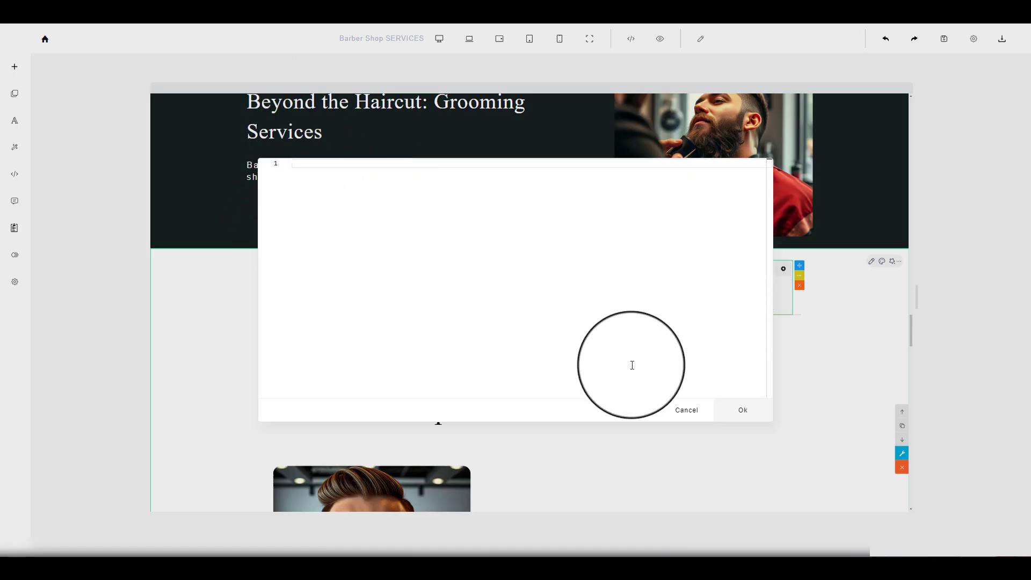
left_click(683, 411)
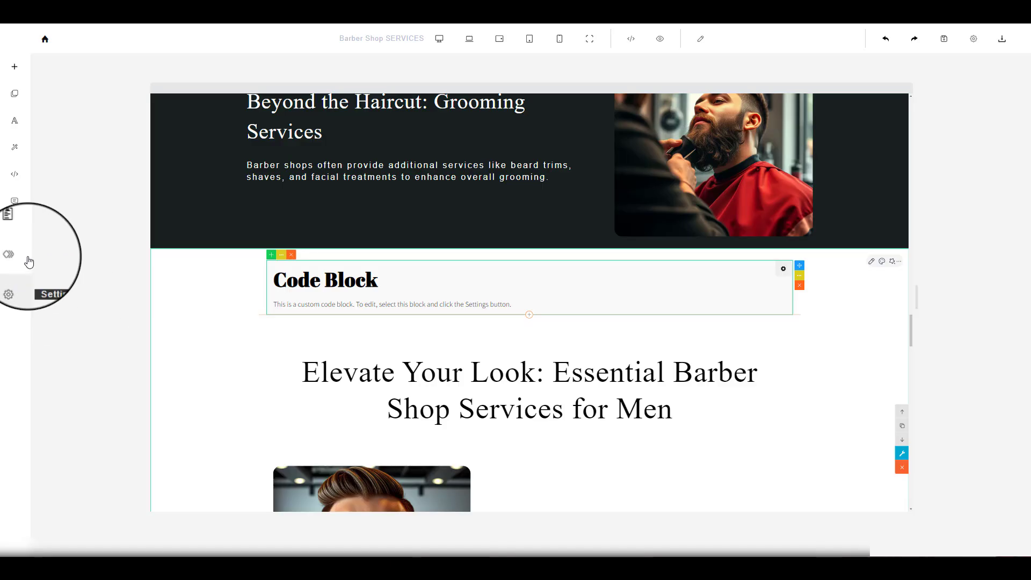
Step: Insert the code-snippet block from the Basic content blocks directly below the custom code block
left_click(15, 94)
scroll(110, 451, "down", 5)
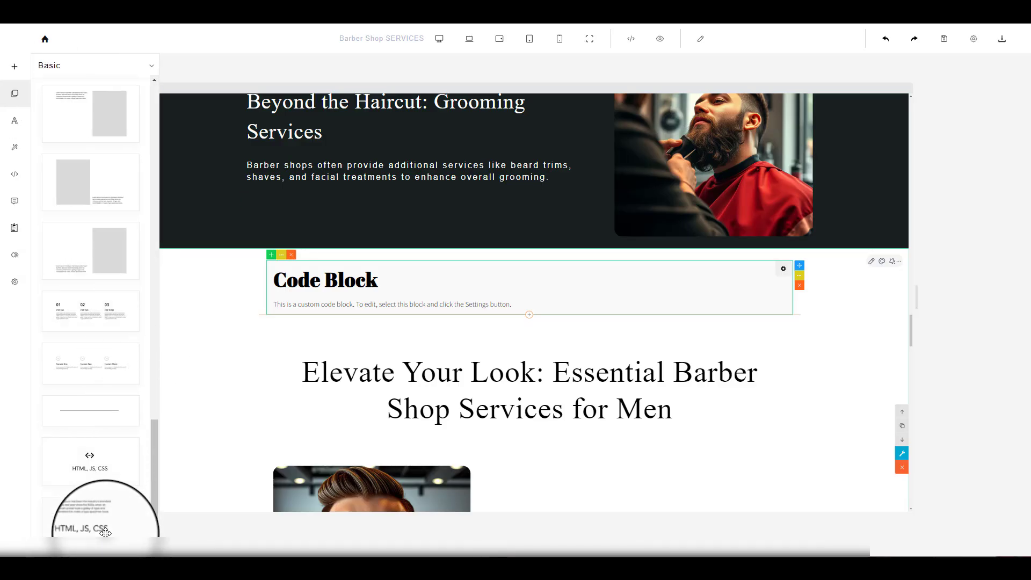
left_click_drag(105, 532, 472, 341)
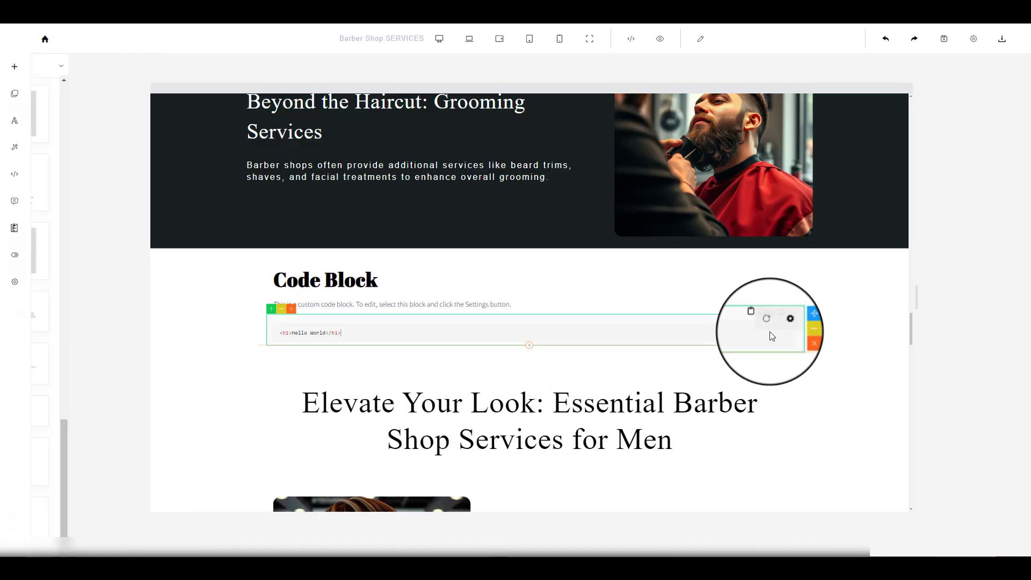
Step: Examine the source text of the Hello World snippet and close it without changes
left_click(783, 324)
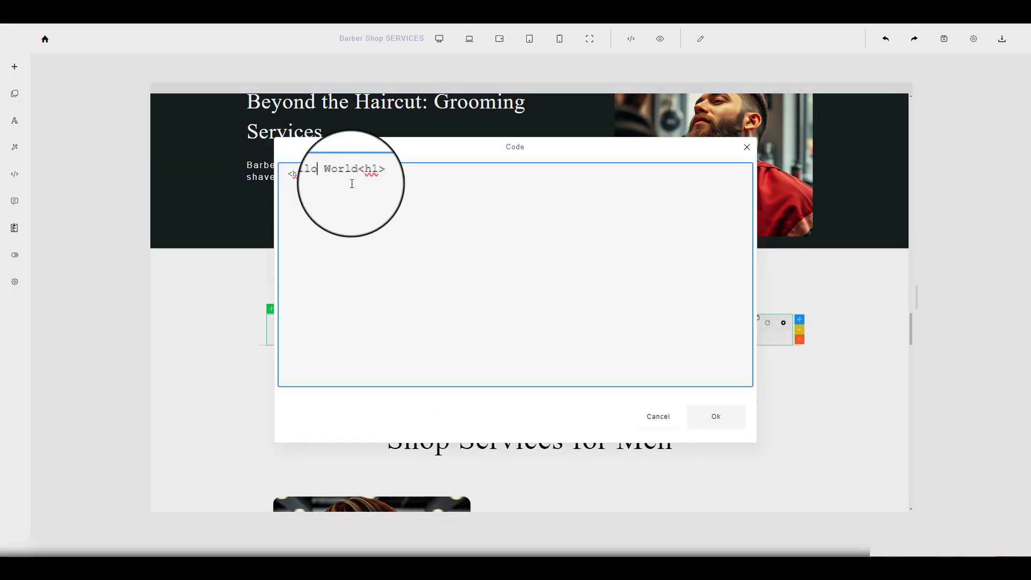
left_click_drag(376, 173, 285, 173)
left_click(666, 420)
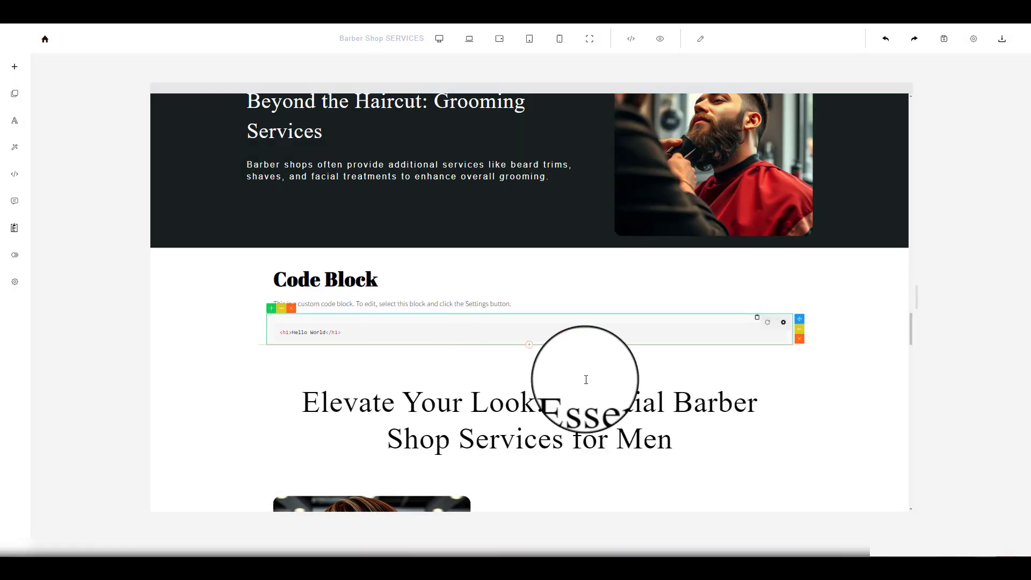
scroll(506, 312, "down", 5)
scroll(495, 322, "up", 5)
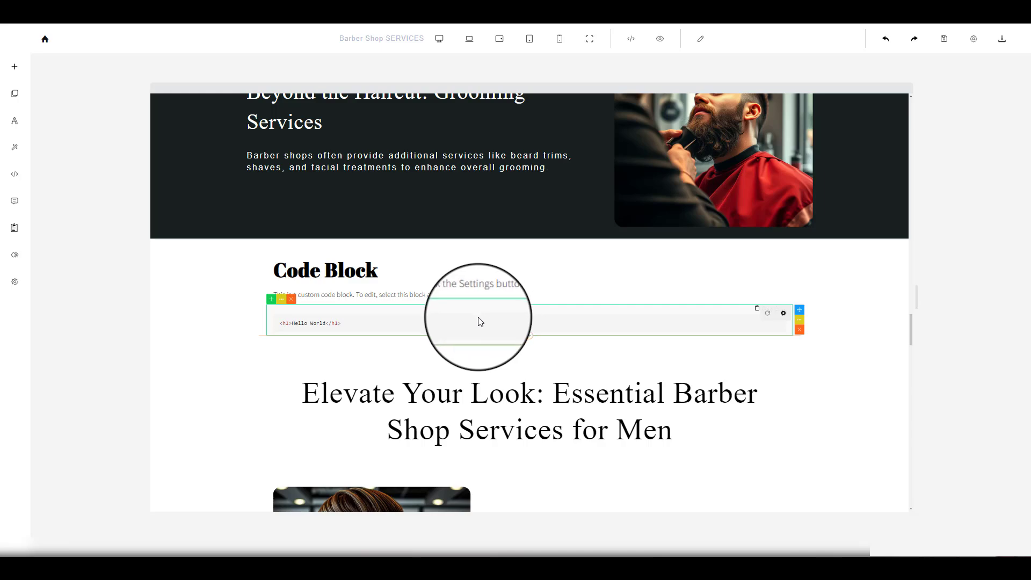
scroll(511, 380, "down", 6)
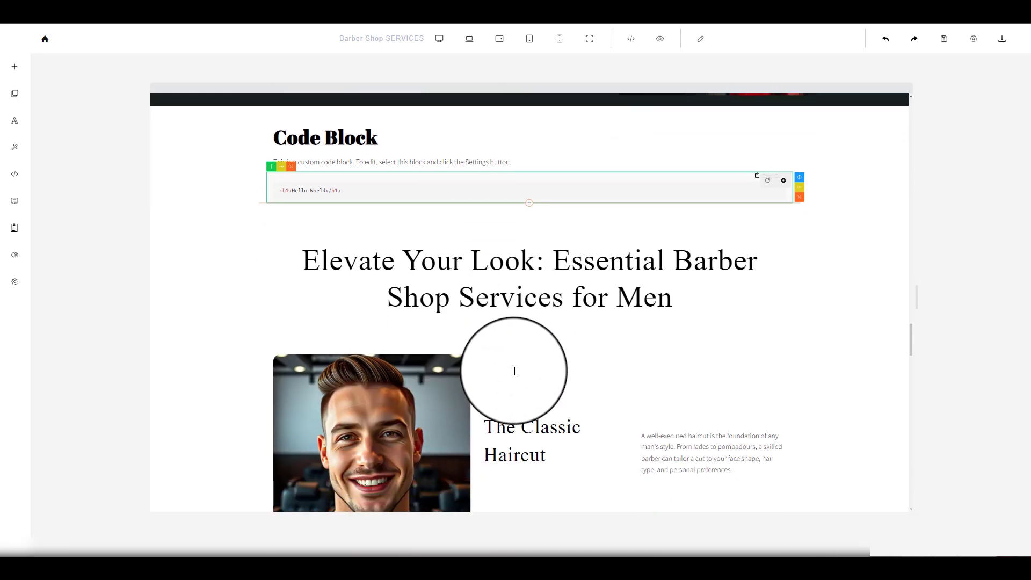
scroll(514, 372, "down", 3)
scroll(515, 372, "up", 10)
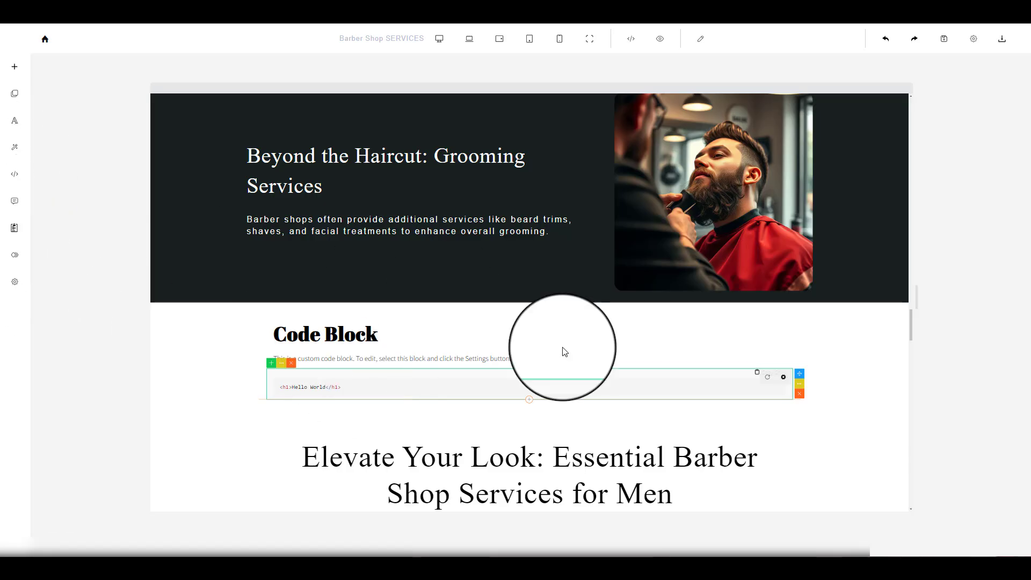
Step: Open the form configuration and compare the Third Party form type with In Built, leaving In Built selected
scroll(626, 386, "down", 6)
scroll(631, 393, "down", 15)
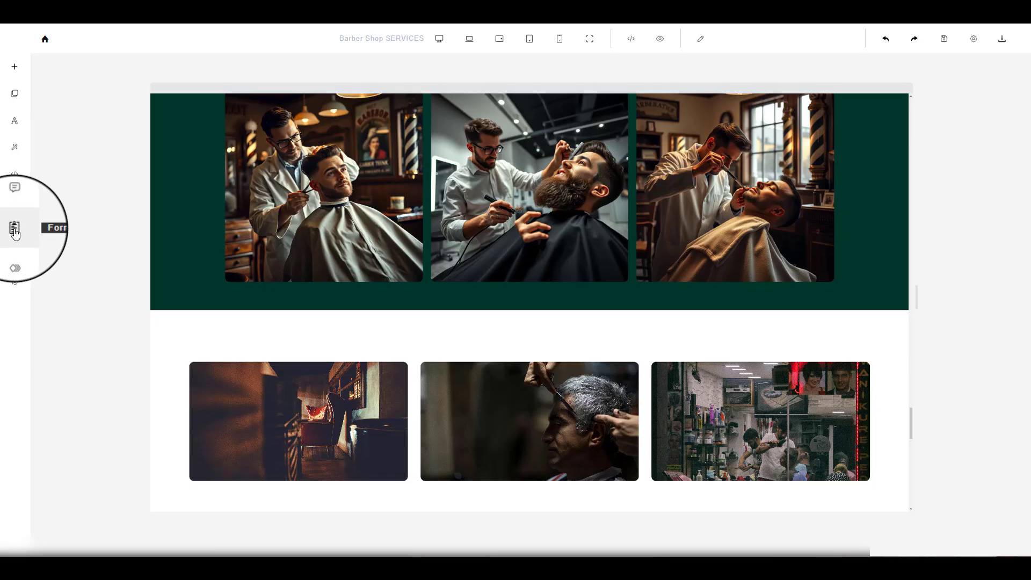
left_click(14, 228)
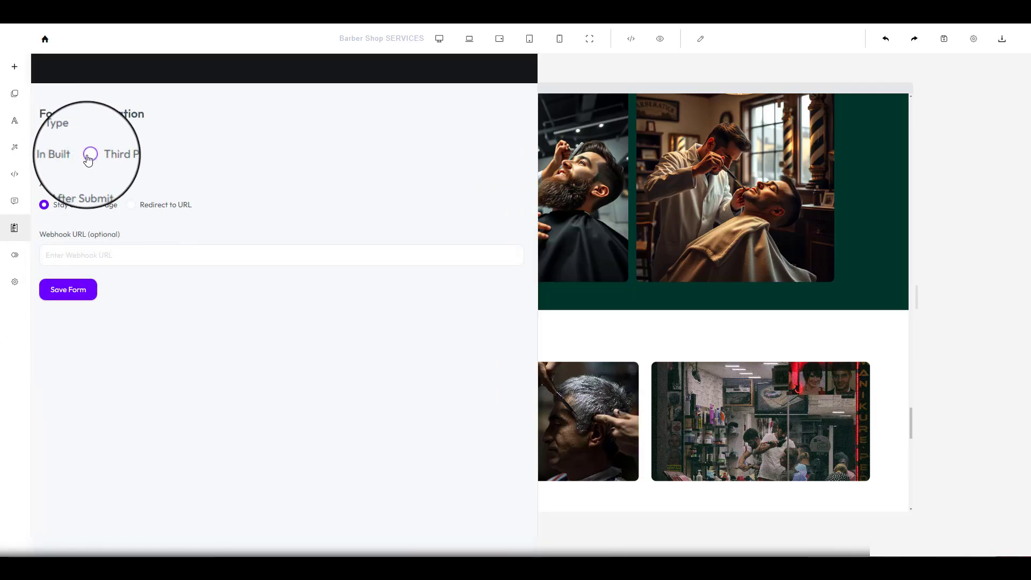
left_click(88, 157)
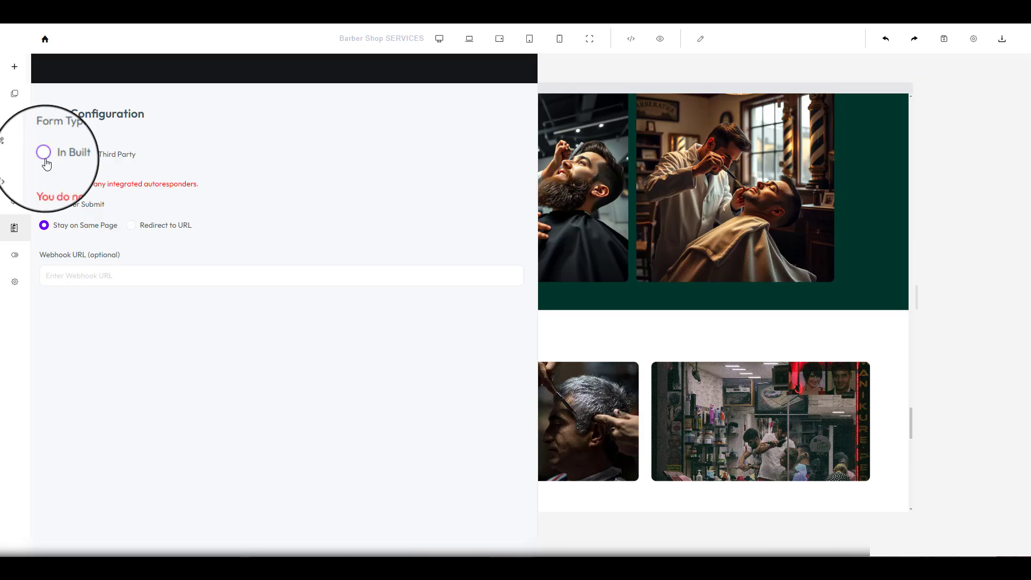
left_click(46, 157)
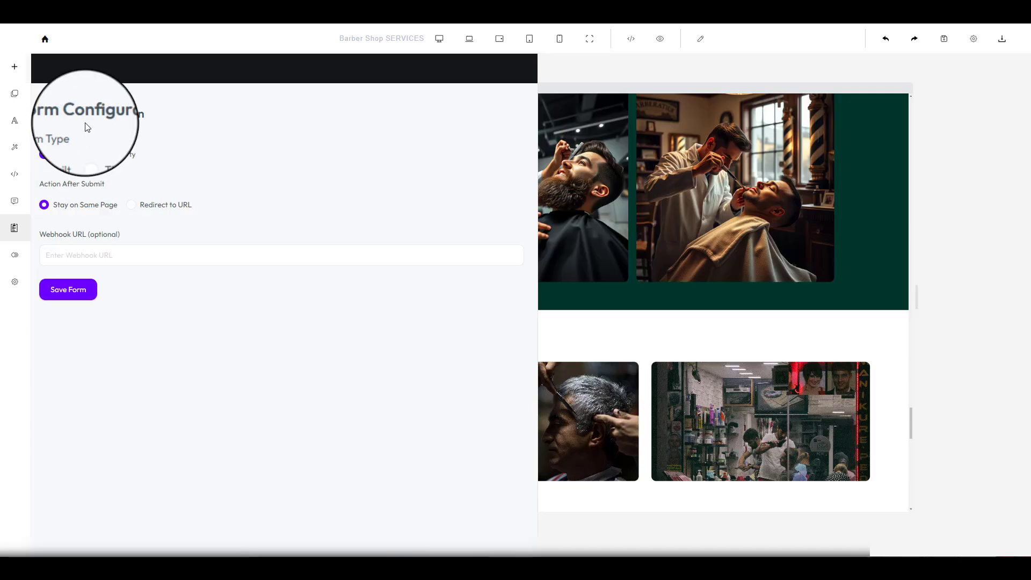
Step: Insert the Contact form block with Name, Email and Message fields above the lower row of three photos
left_click(11, 96)
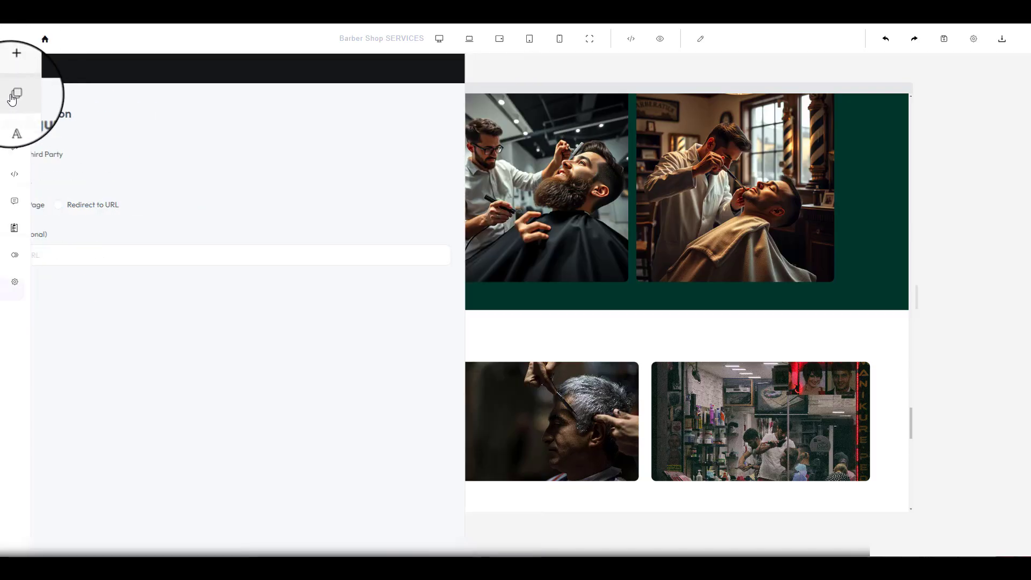
left_click(108, 71)
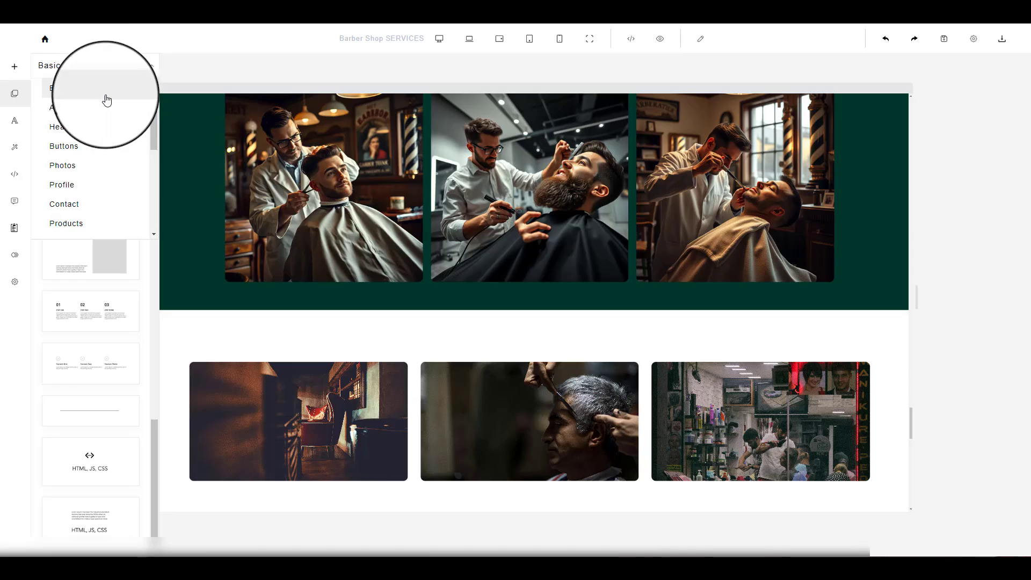
left_click(82, 203)
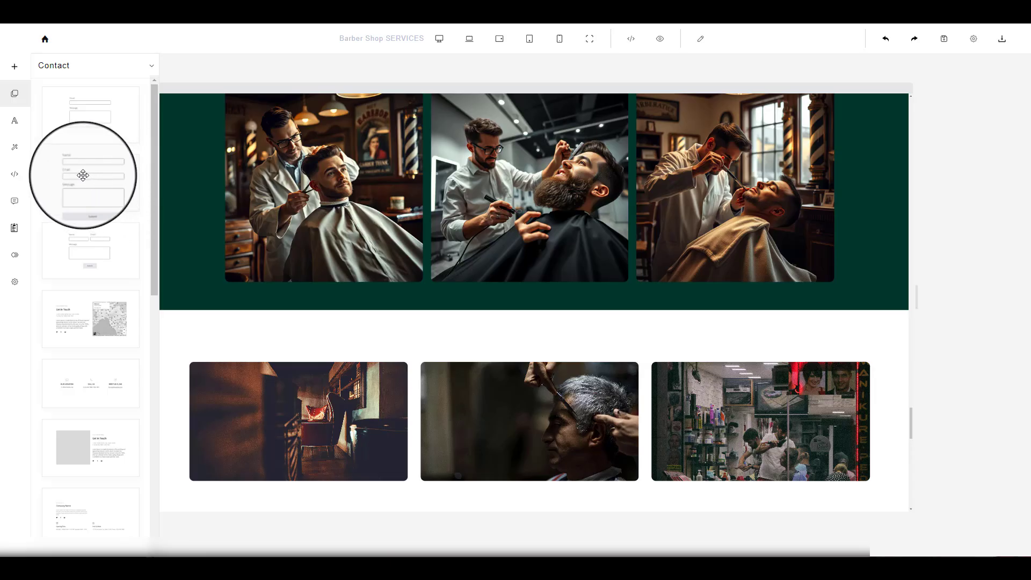
left_click_drag(83, 175, 550, 364)
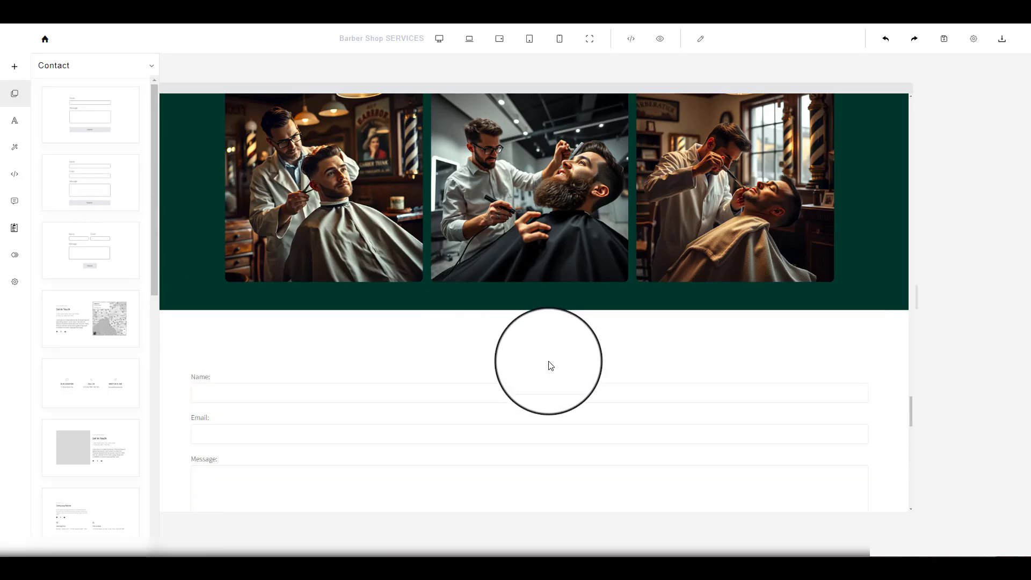
scroll(195, 299, "down", 3)
Step: Examine the contact form's HTML code and close it without changes
left_click(216, 283)
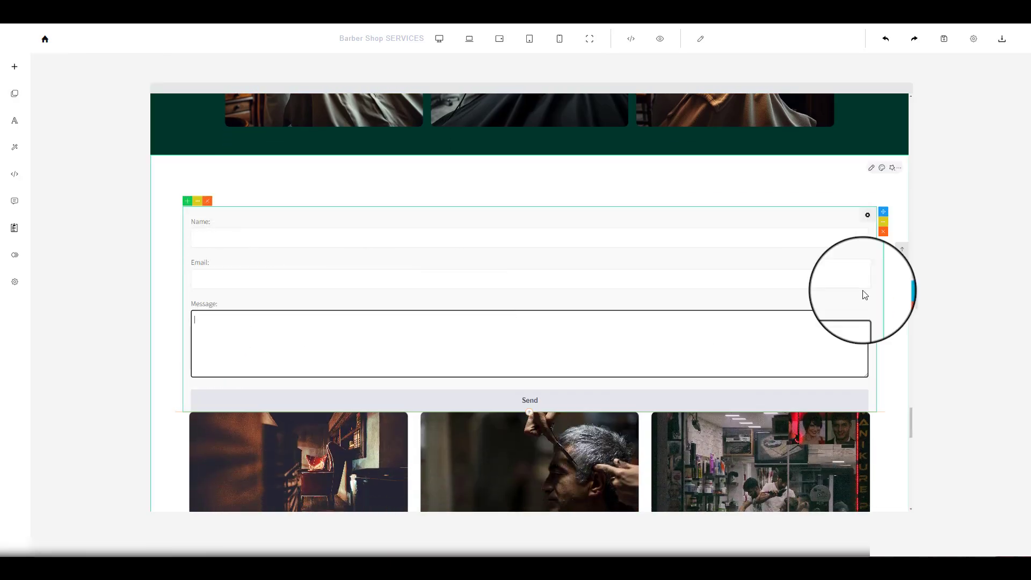
left_click(868, 215)
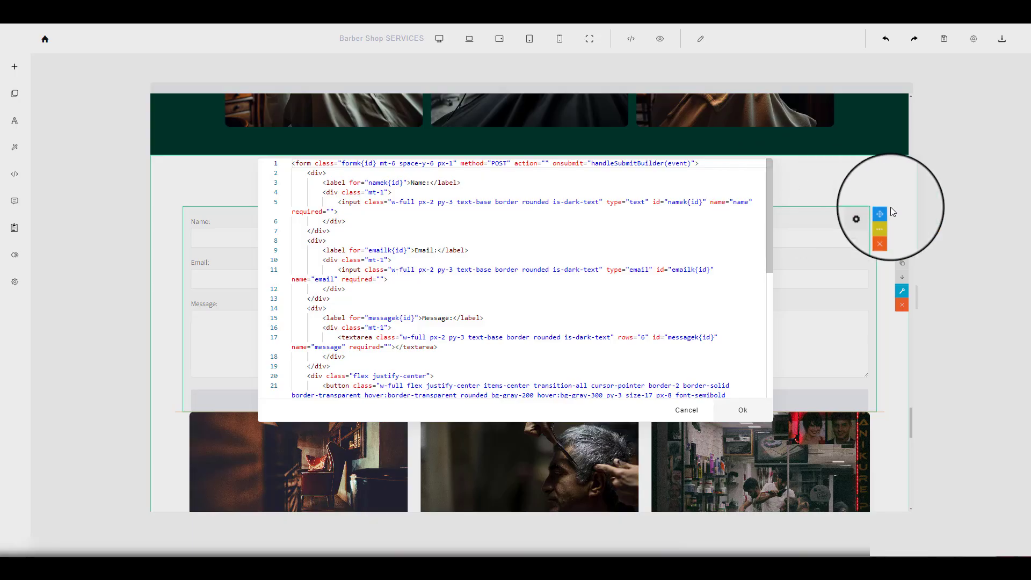
left_click(687, 410)
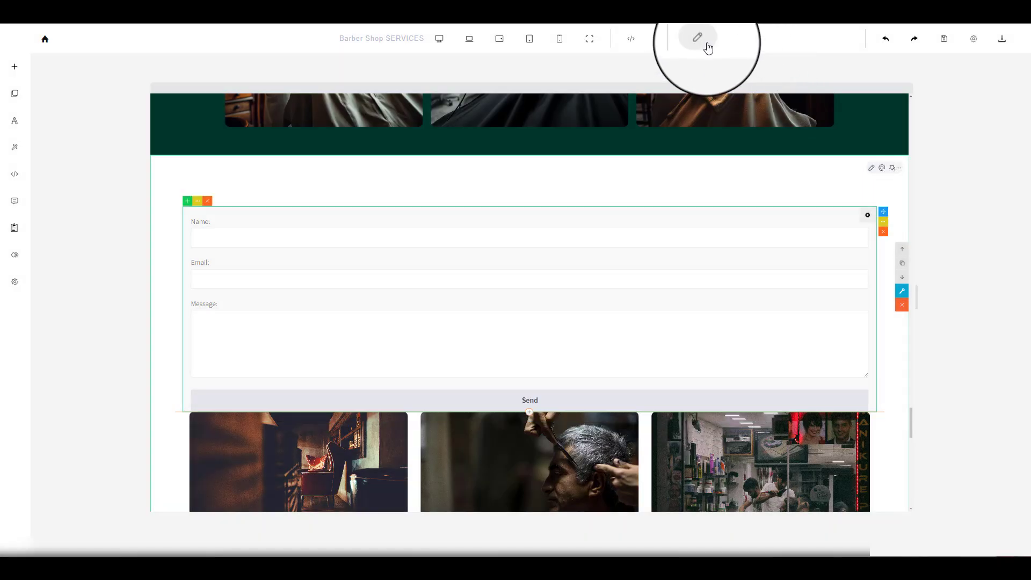
Step: Show the style settings and select the contact form's row to see its options
left_click(701, 39)
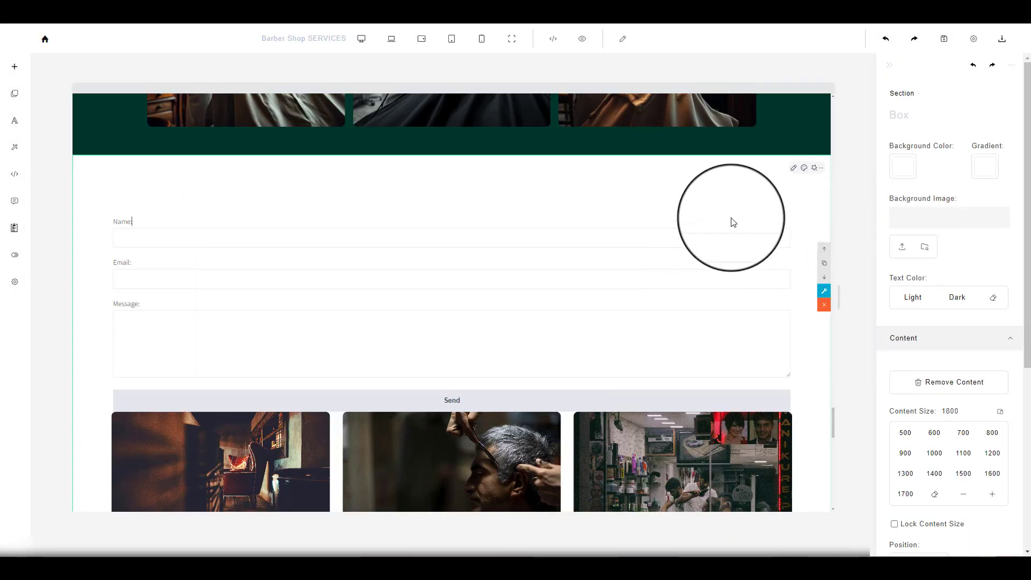
left_click(733, 222)
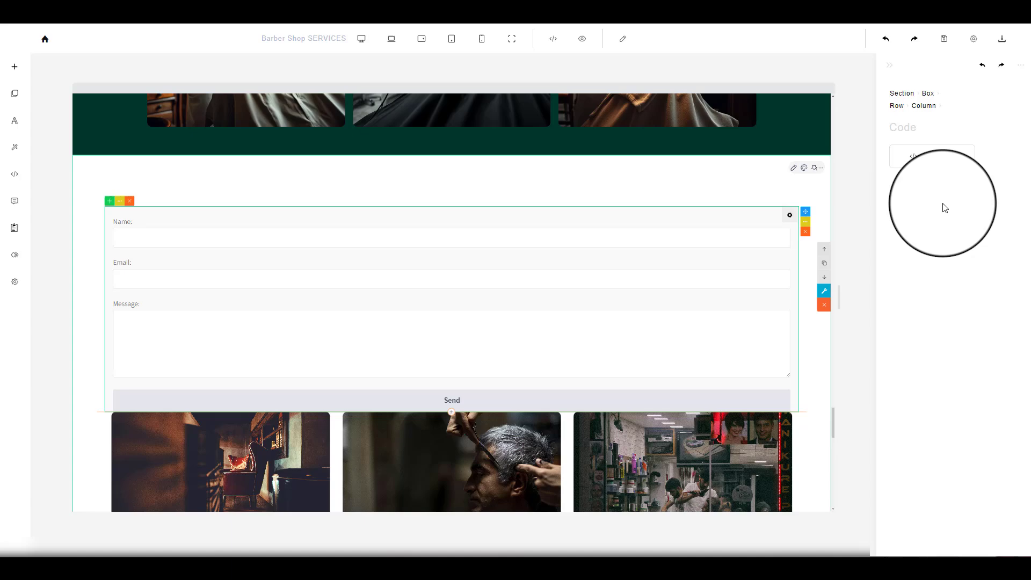
left_click(804, 312)
left_click(785, 263)
left_click(814, 263)
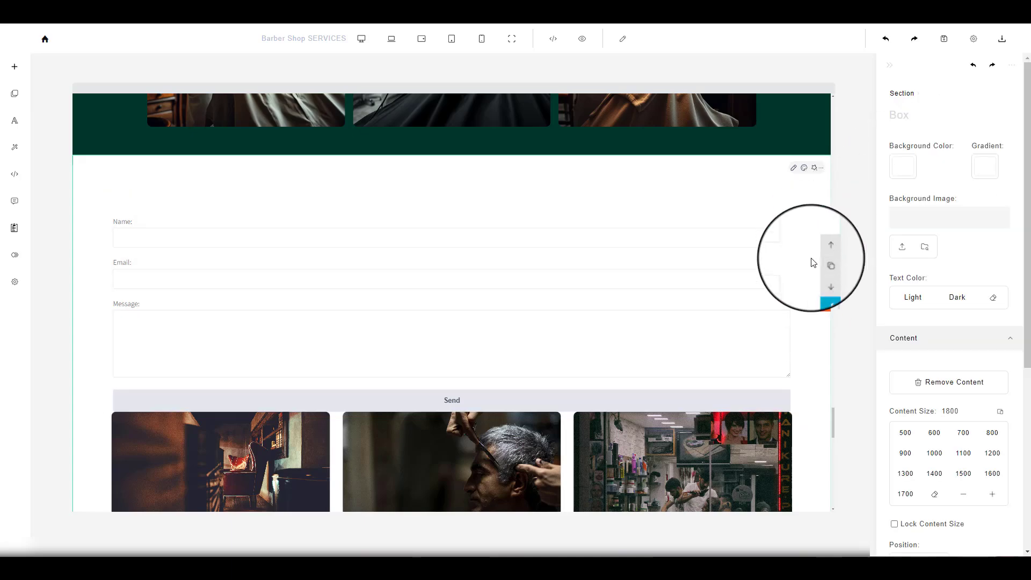
left_click(768, 220)
left_click(789, 243)
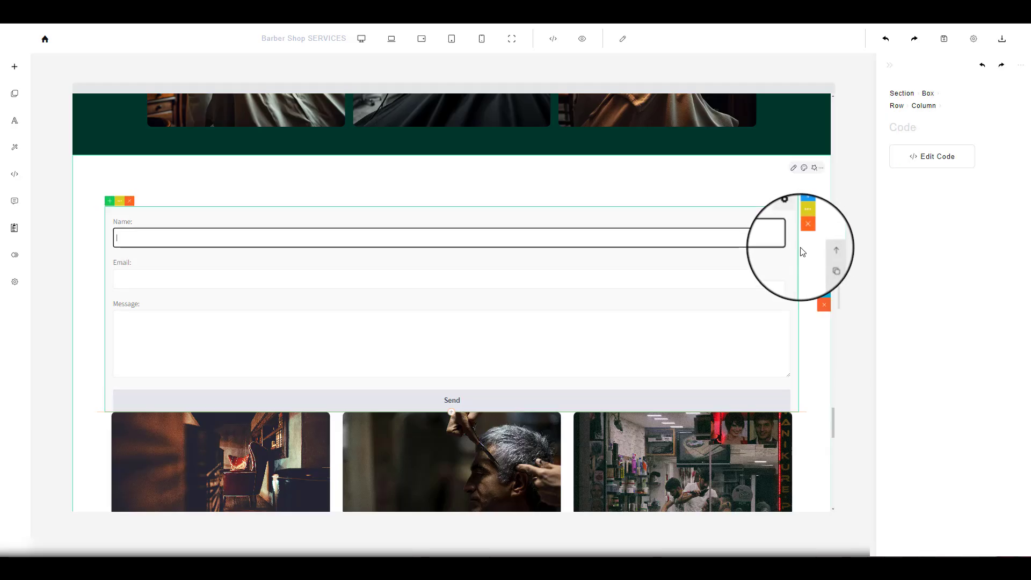
left_click(805, 224)
left_click(785, 267)
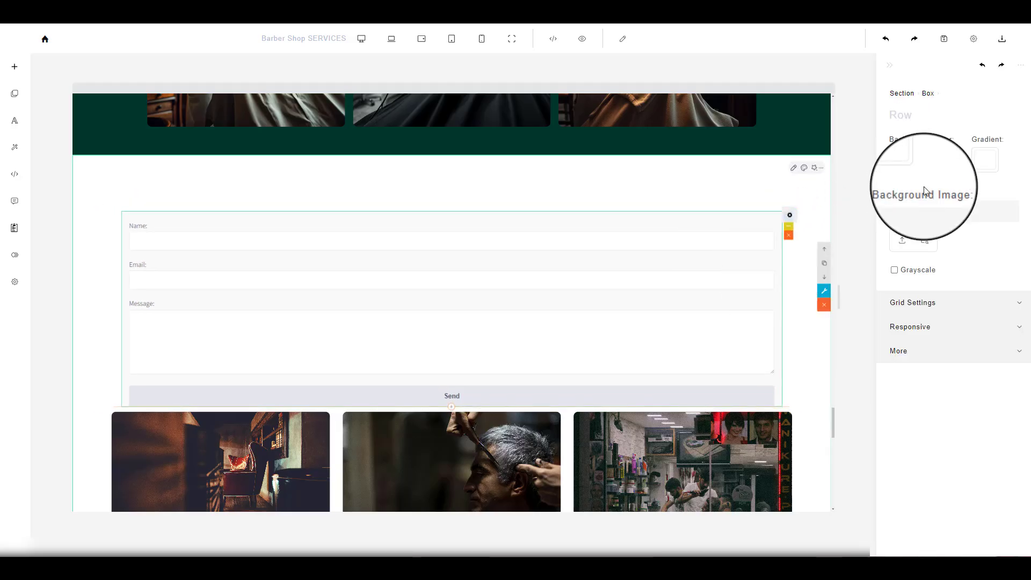
Step: Try the background colour and grid settings of the contact form's row
left_click(903, 160)
left_click_drag(902, 230, 872, 175)
left_click(933, 414)
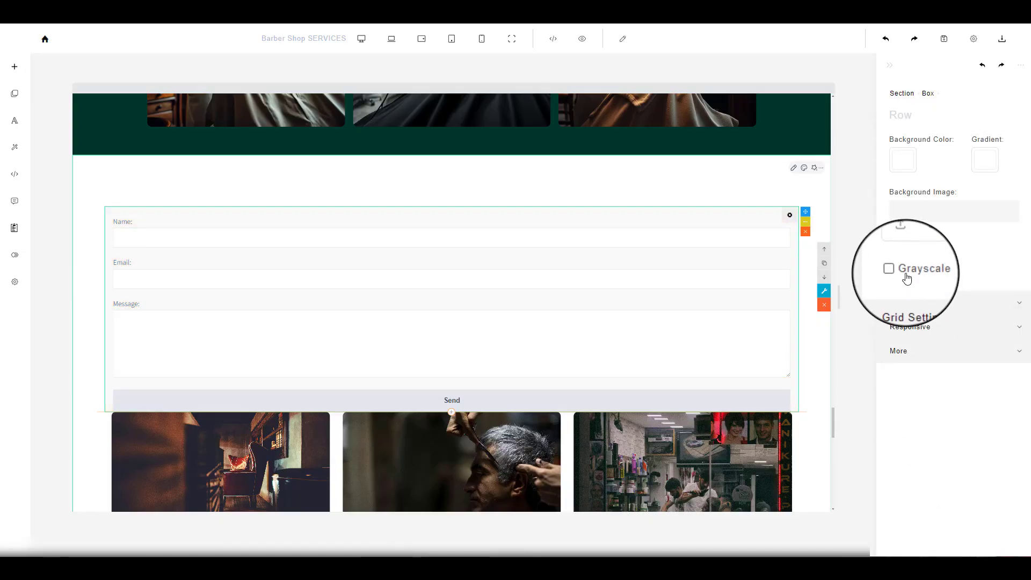
left_click(906, 306)
left_click(915, 302)
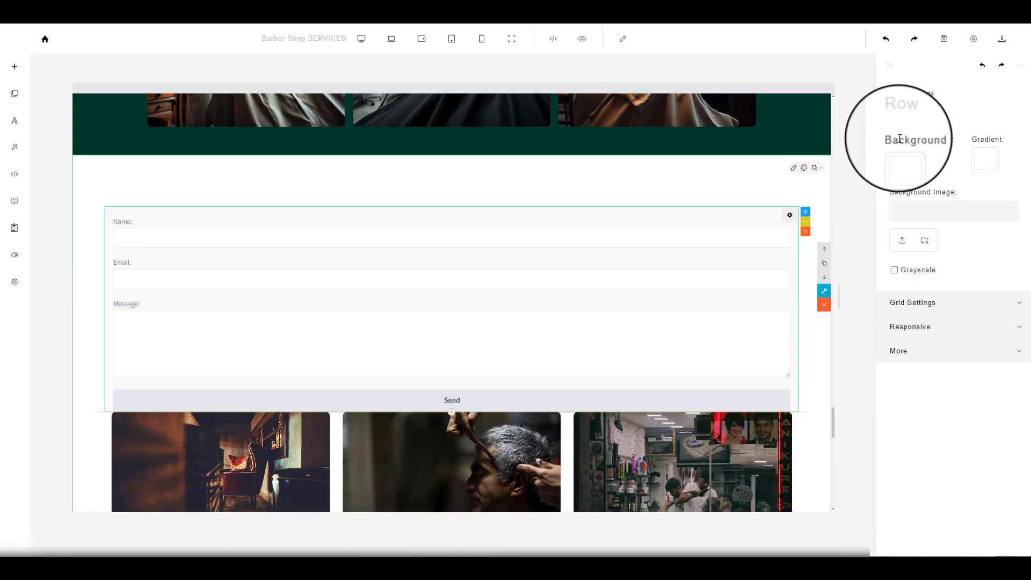
Step: Apply a blue-to-purple gradient background to the contact form's row
left_click(985, 159)
left_click(952, 220)
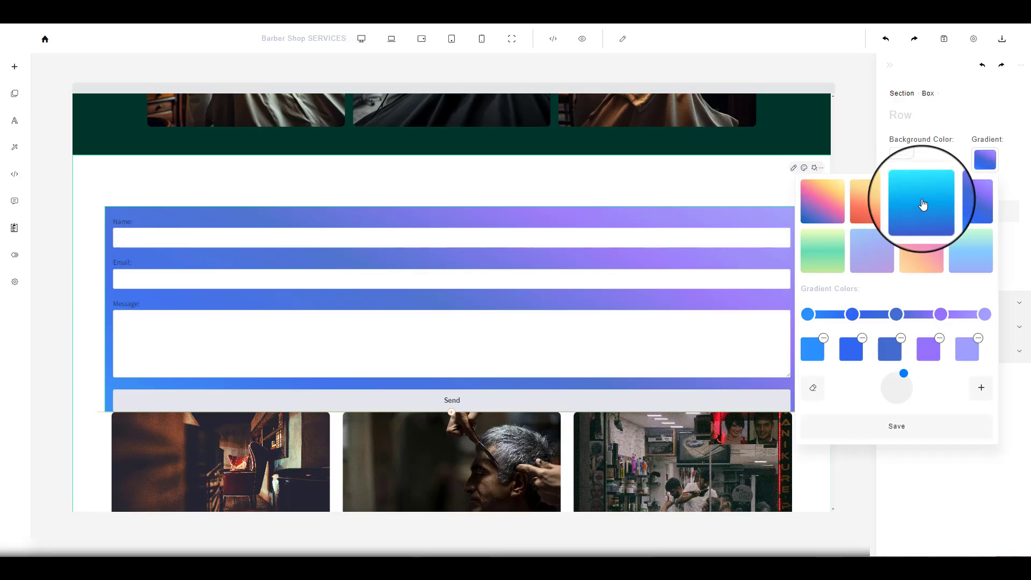
left_click(890, 70)
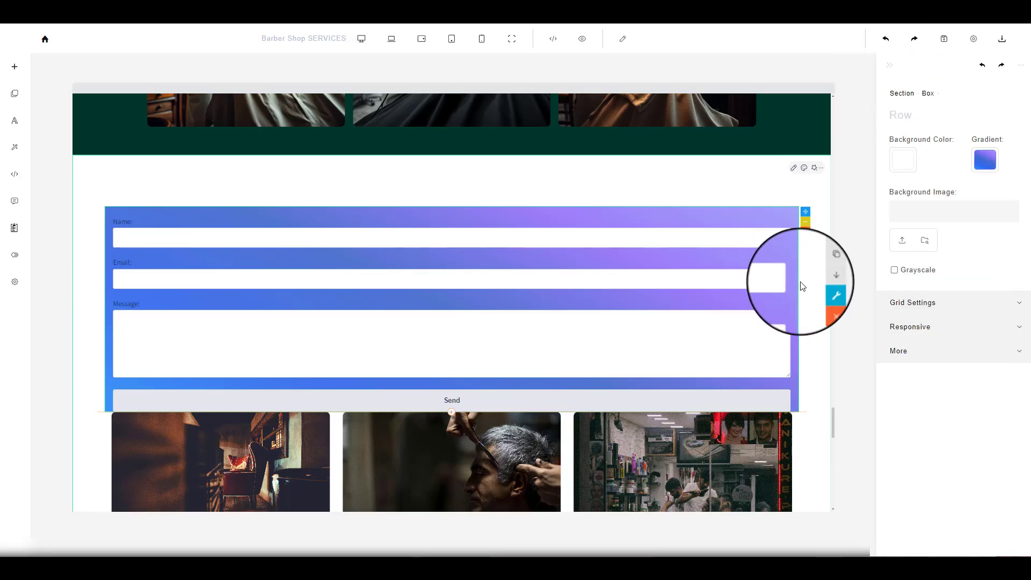
Step: Try narrowing the contact form's column, and undo the column width and gradient changes
left_click(798, 284)
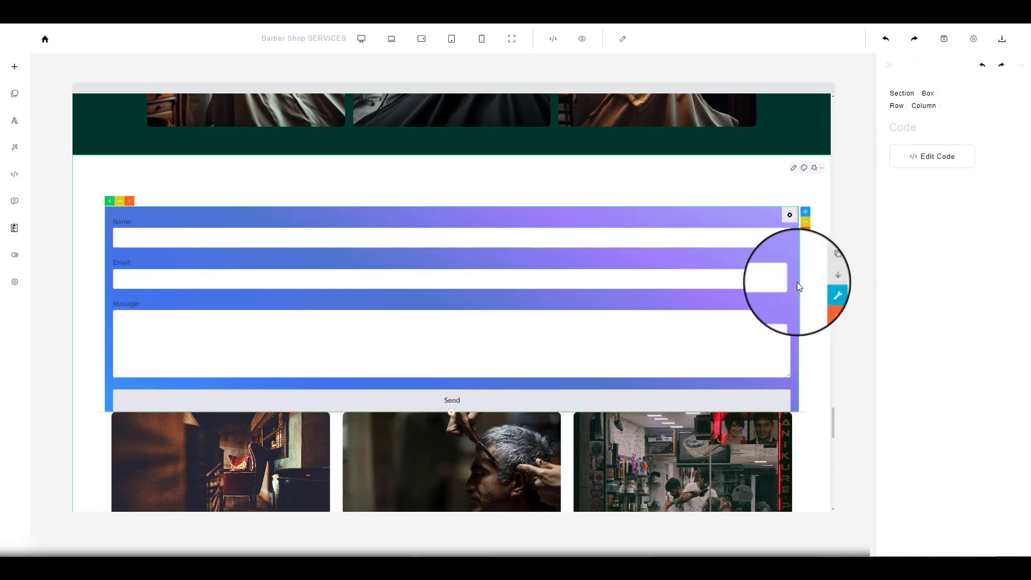
left_click_drag(797, 282, 831, 395)
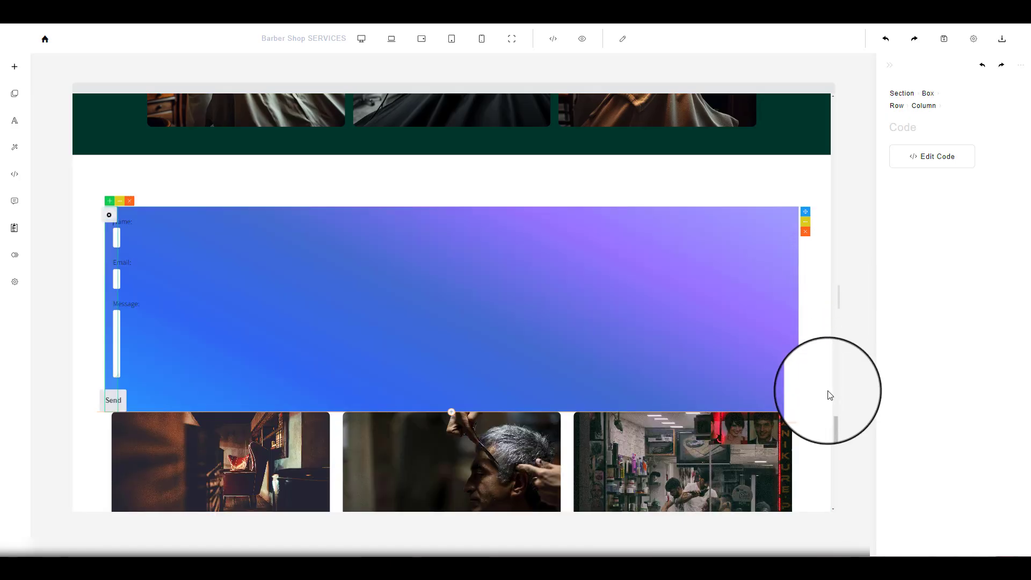
left_click(262, 327)
left_click(887, 40)
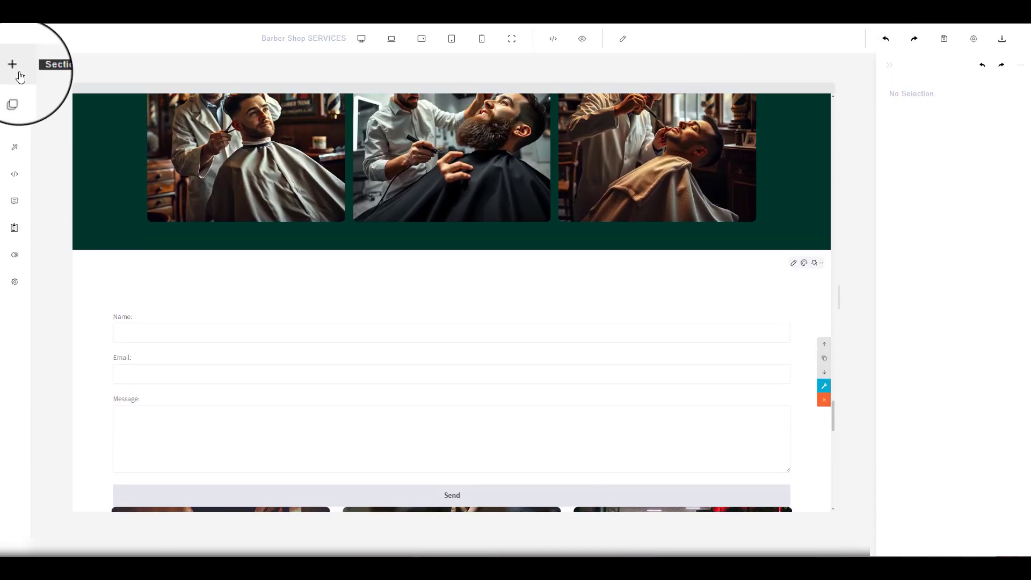
Step: Open the form configuration and examine the optional Webhook URL setting
left_click(14, 229)
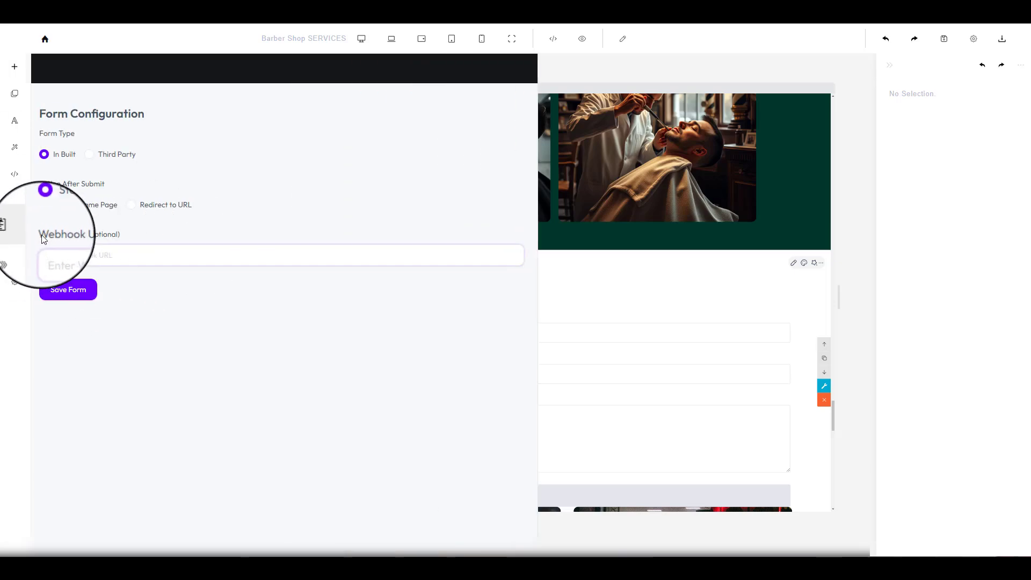
left_click_drag(44, 240, 145, 240)
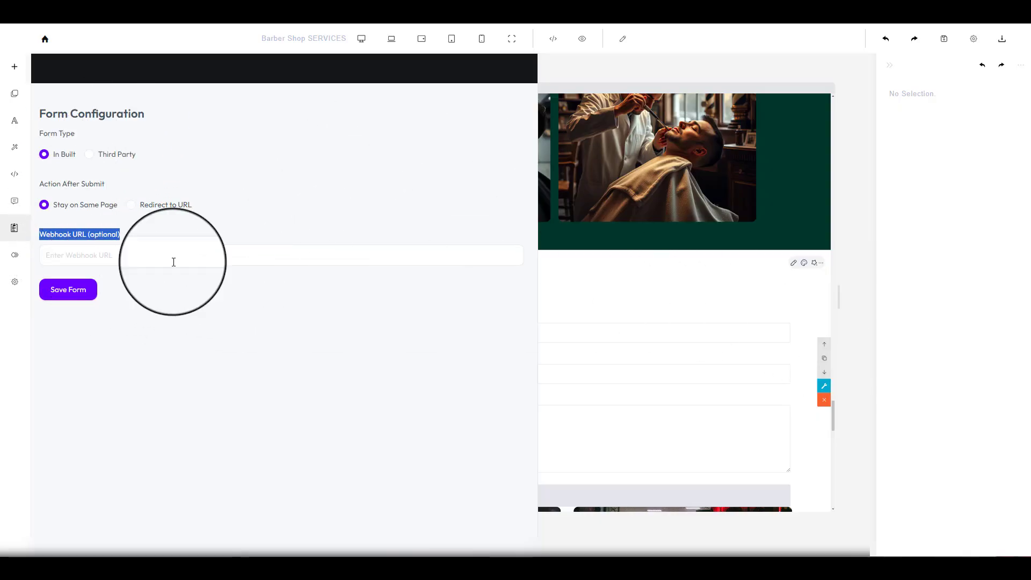
Step: Close the form configuration and add an HTML, JS, CSS code block from the Basic snippets above the contact form
left_click(633, 290)
left_click(22, 99)
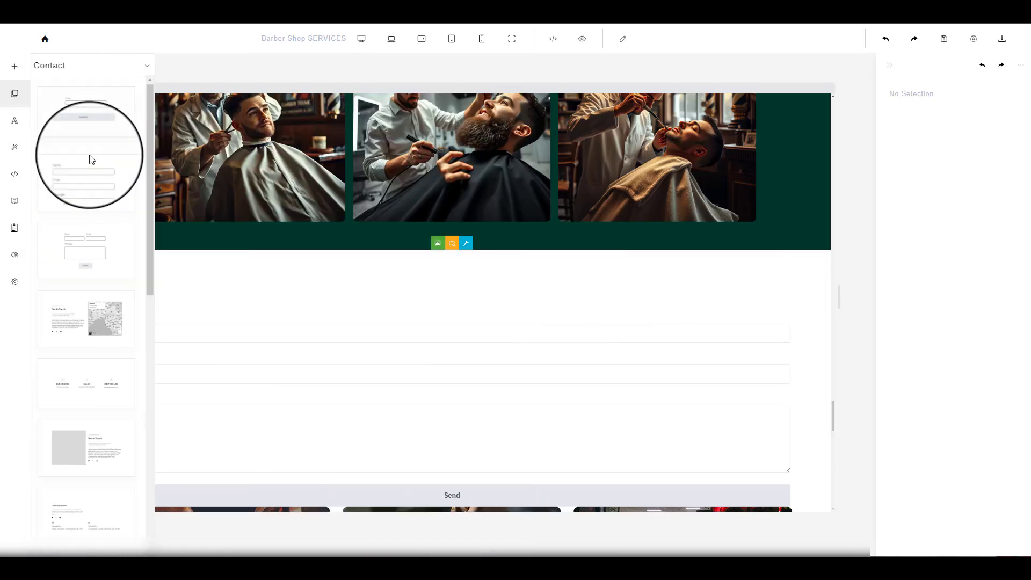
scroll(110, 295, "down", 10)
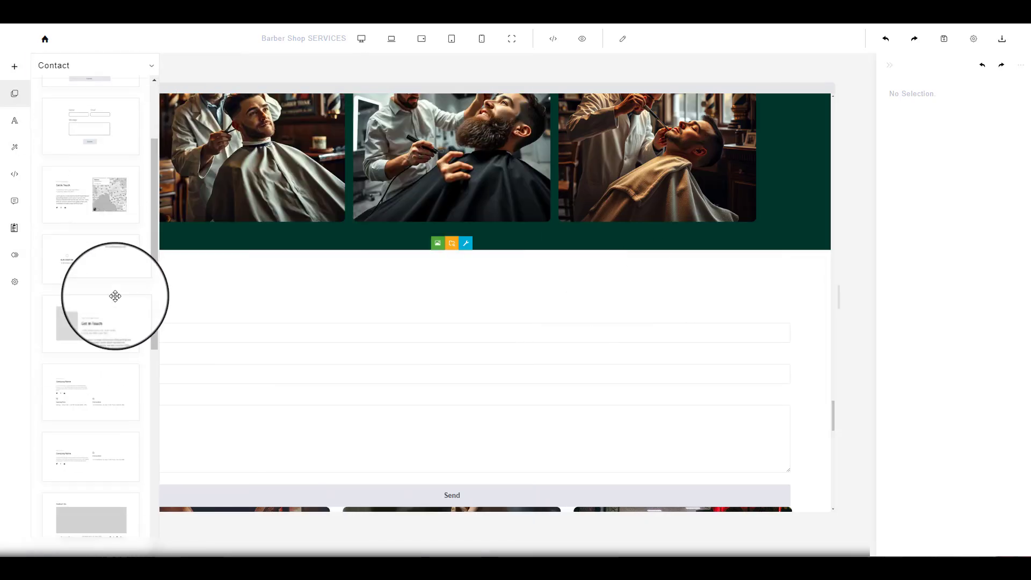
left_click(51, 67)
scroll(96, 123, "up", 3)
left_click(83, 94)
scroll(117, 194, "down", 10)
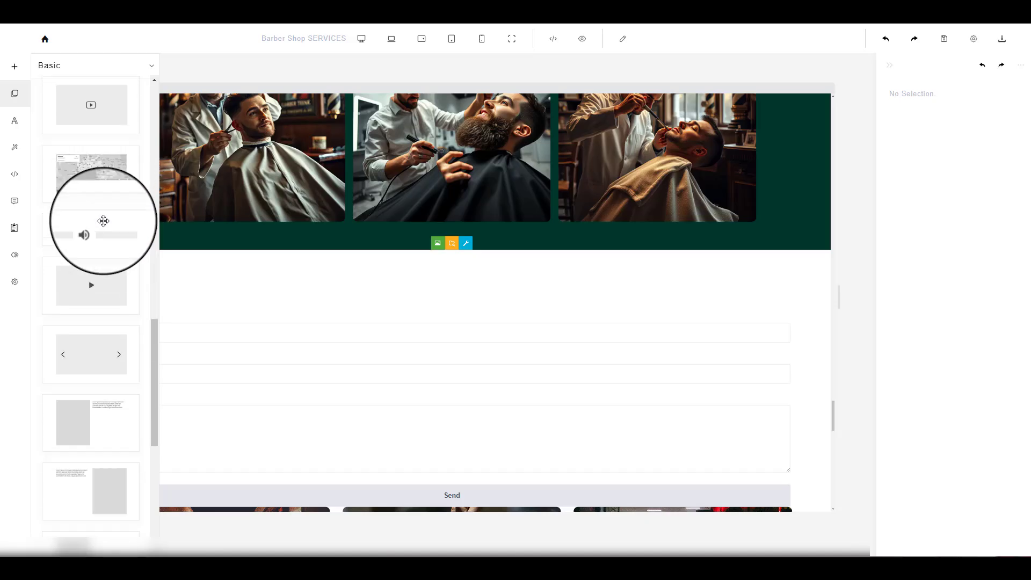
left_click_drag(84, 469, 467, 333)
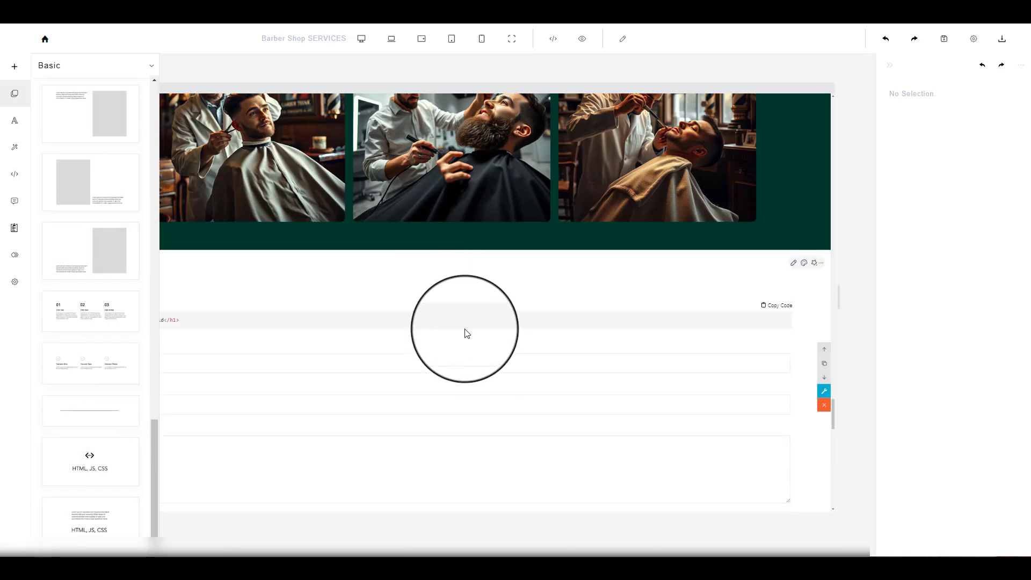
Step: Open the new code block's editor, select its Hello World code, and cancel without changing it
left_click(761, 319)
left_click(794, 312)
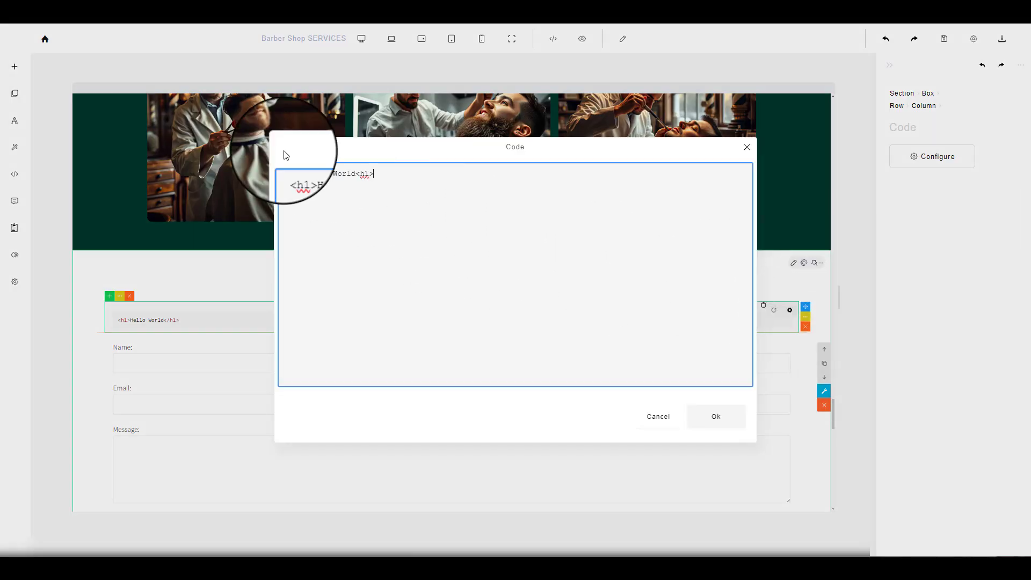
left_click_drag(286, 172, 449, 403)
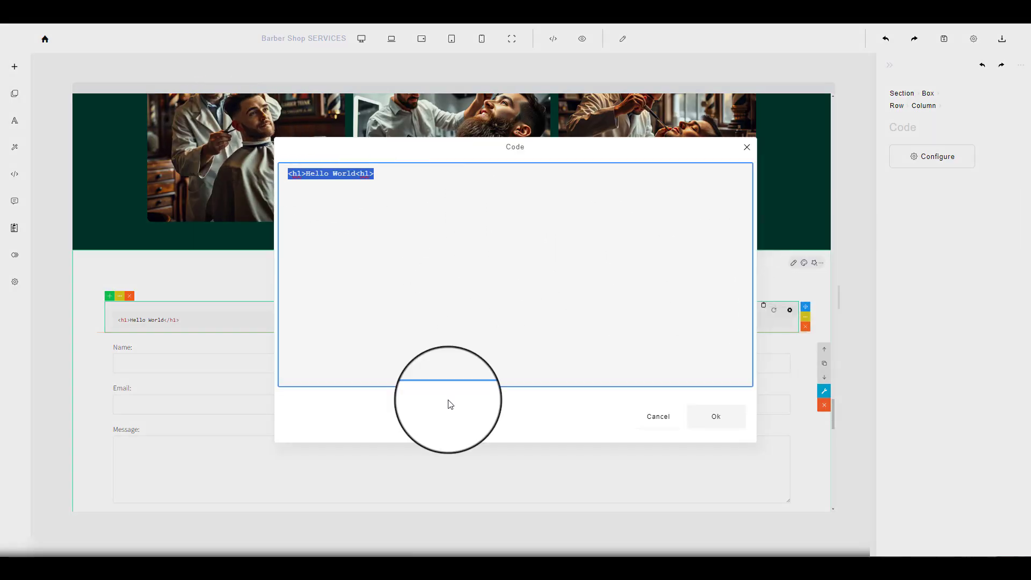
left_click(664, 424)
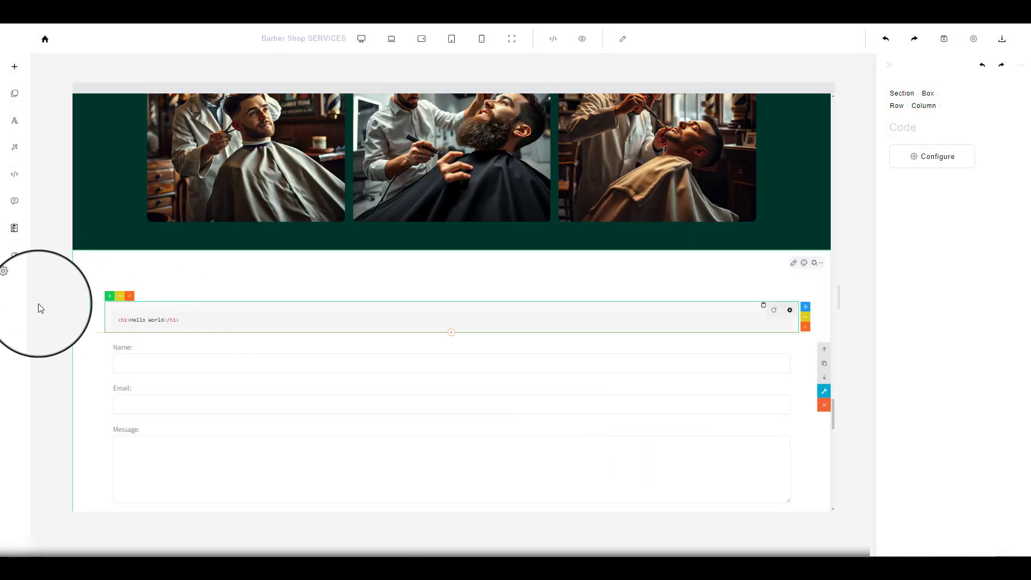
Step: Close the AI Assistant and select the section containing the Code Block heading
scroll(610, 408, "down", 15)
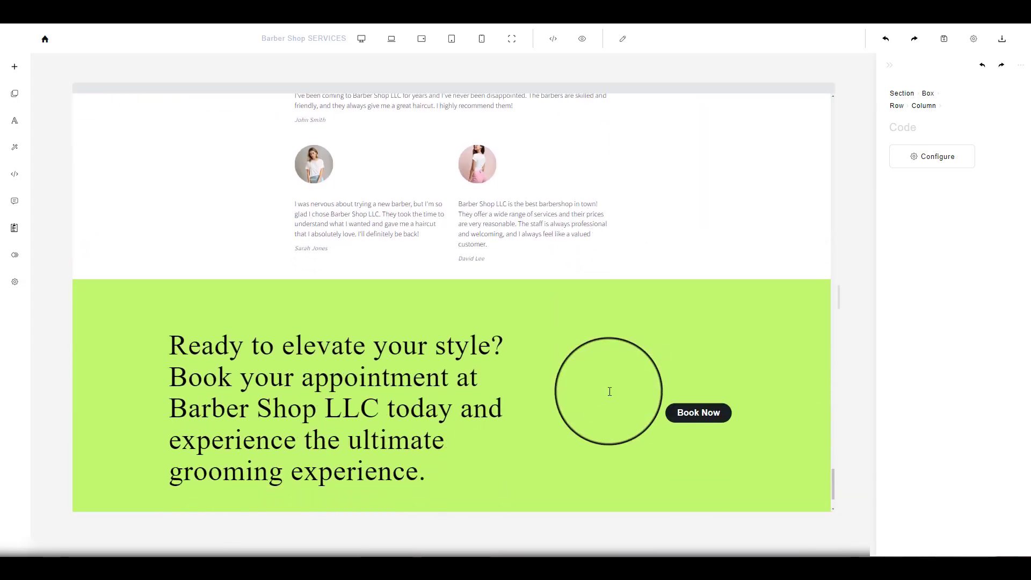
scroll(615, 413, "up", 12)
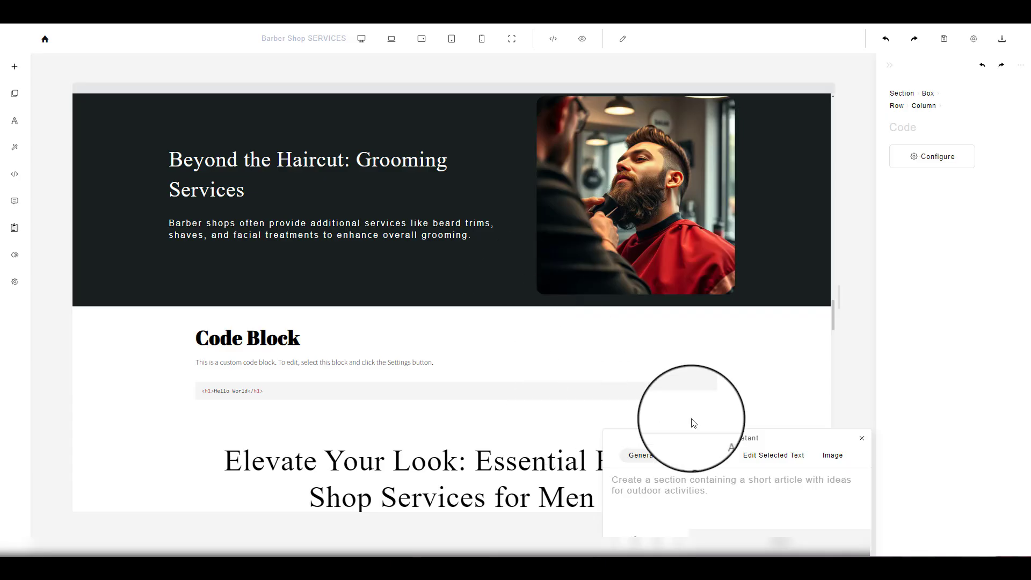
scroll(689, 421, "down", 3)
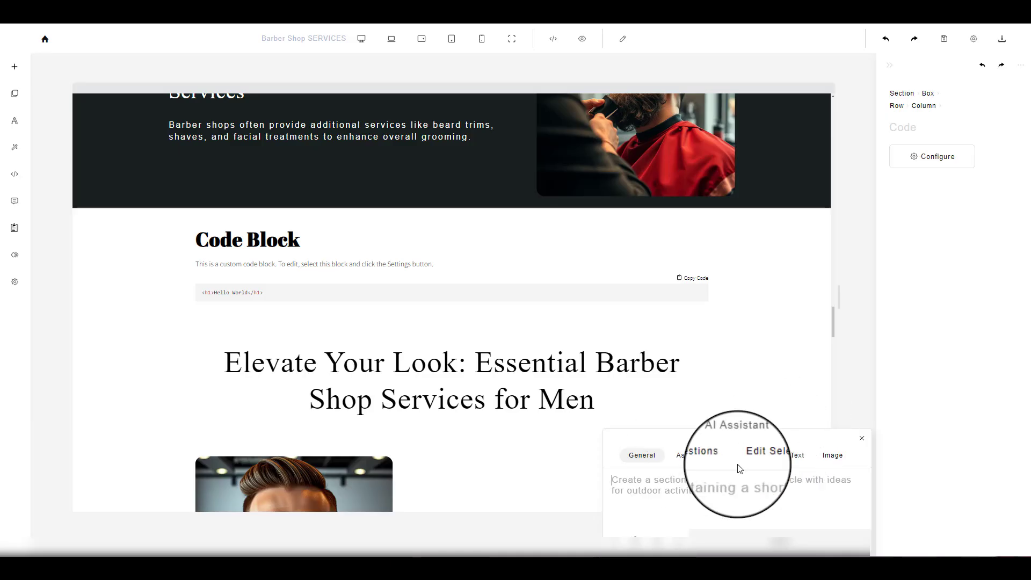
left_click(863, 439)
left_click(797, 299)
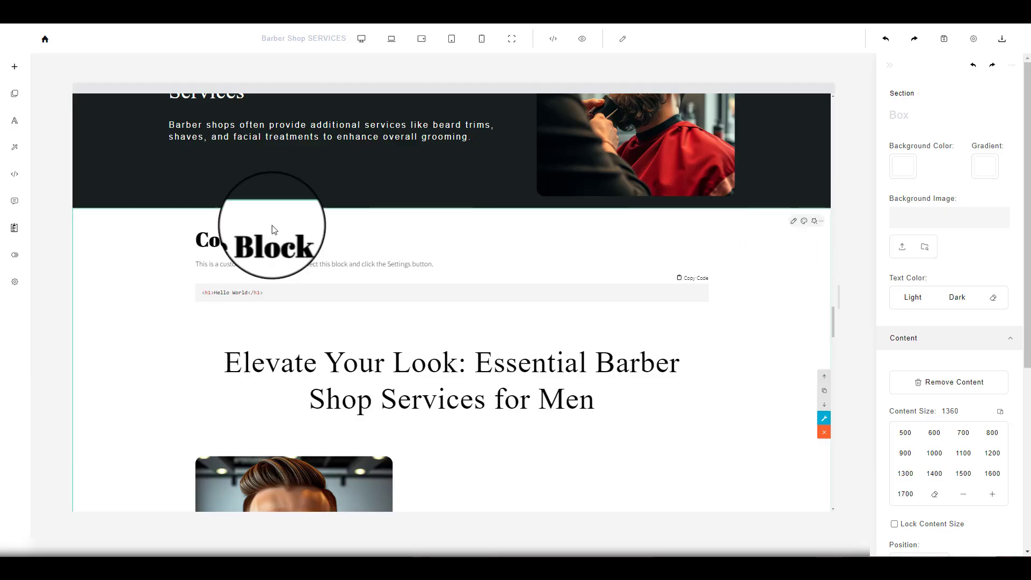
Step: Select the "Elevate Your Look: Essential Barber Shop Services for Men" heading and examine its text settings and the section's content
scroll(260, 364, "down", 1)
scroll(281, 312, "down", 1)
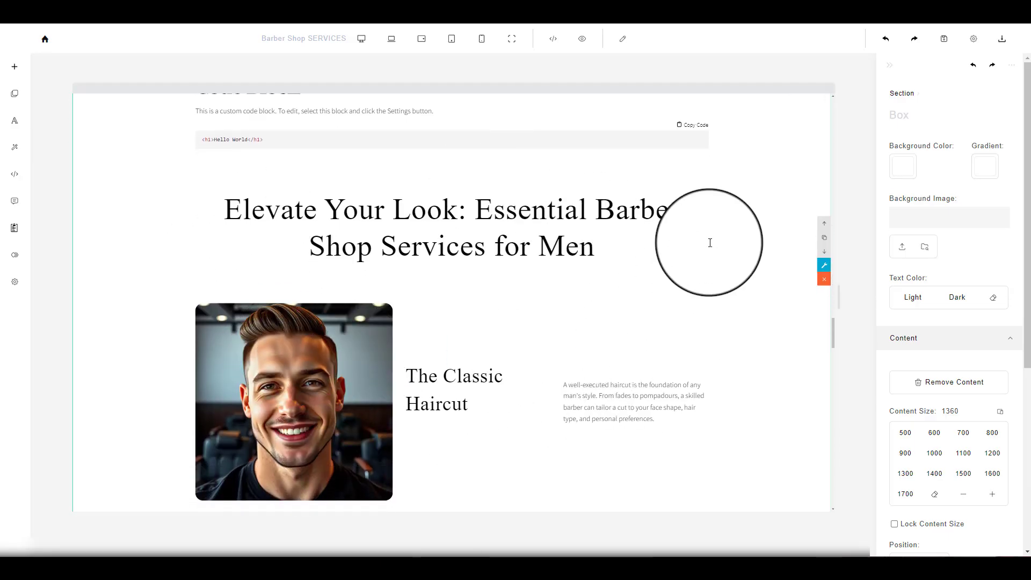
scroll(752, 231, "up", 2)
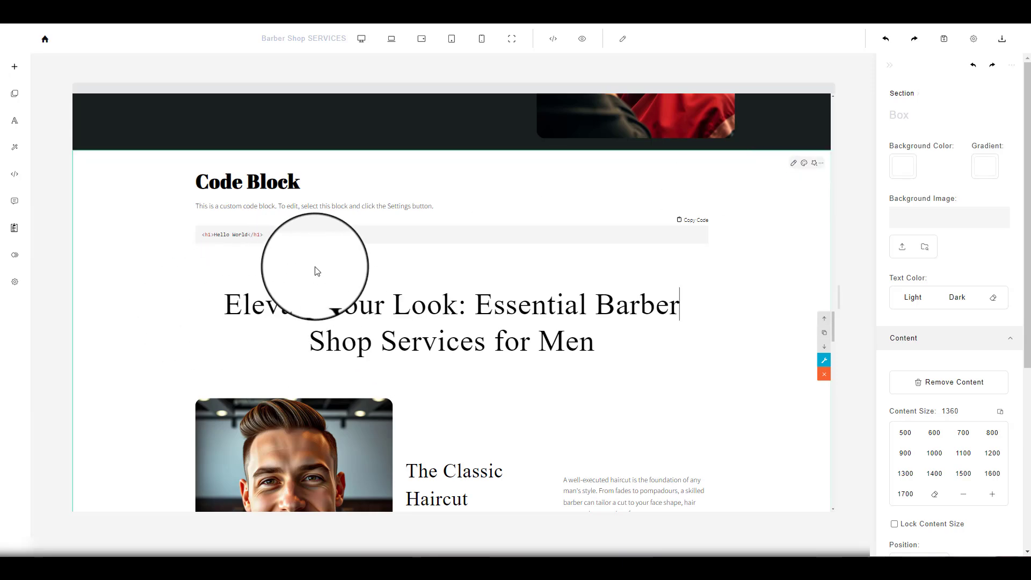
left_click_drag(209, 293, 651, 391)
scroll(322, 368, "down", 4)
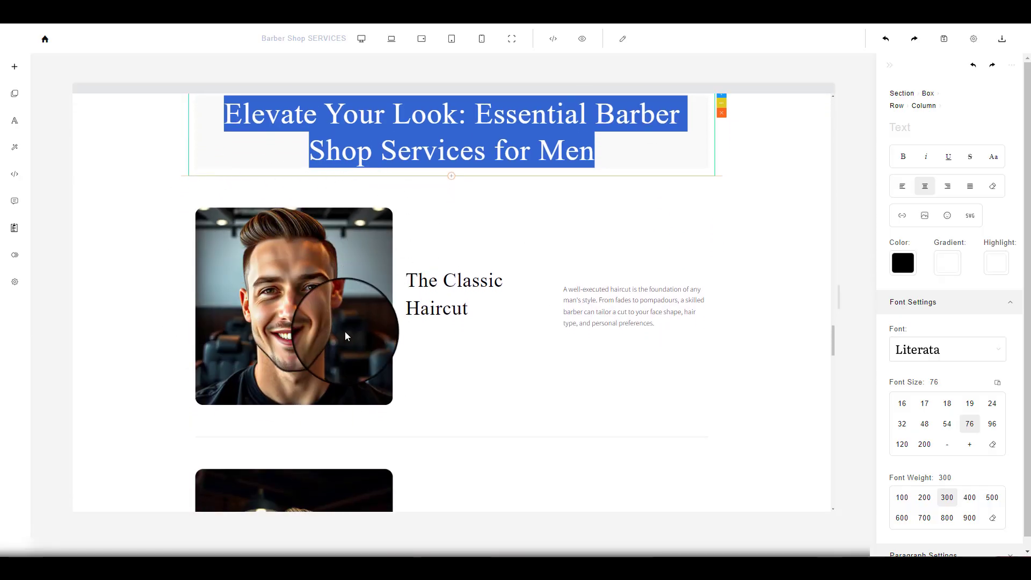
scroll(408, 412, "down", 1)
scroll(408, 412, "down", 2)
scroll(558, 422, "up", 5)
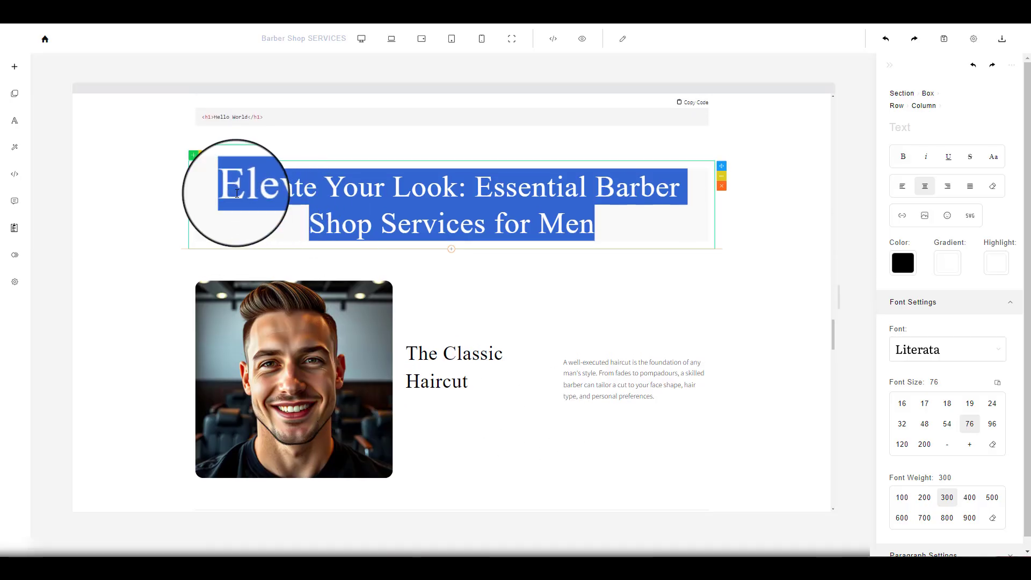
left_click(238, 187)
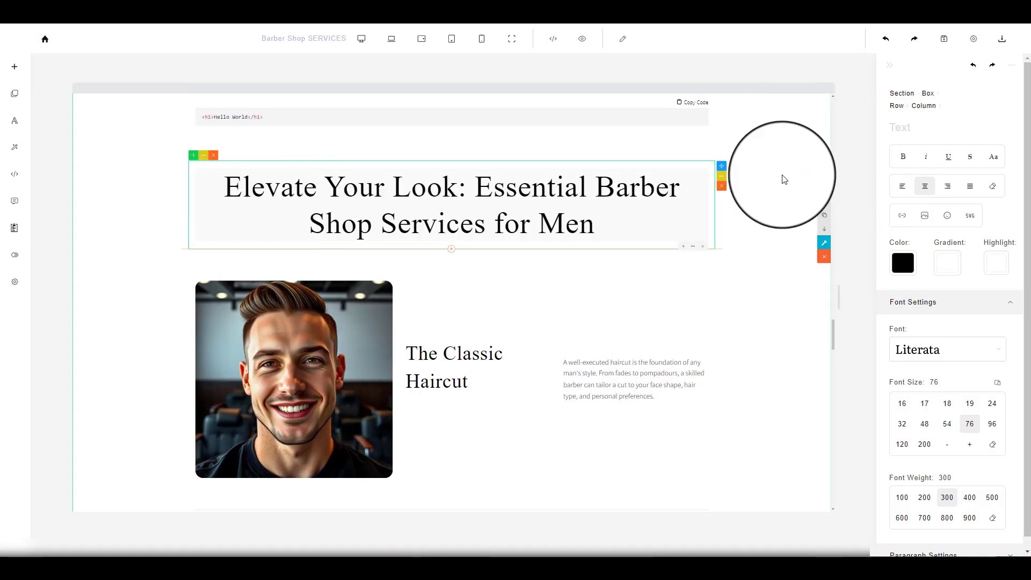
Step: Examine the AI Rewrite option and box settings of the section containing the Code Block heading
scroll(800, 191, "up", 1)
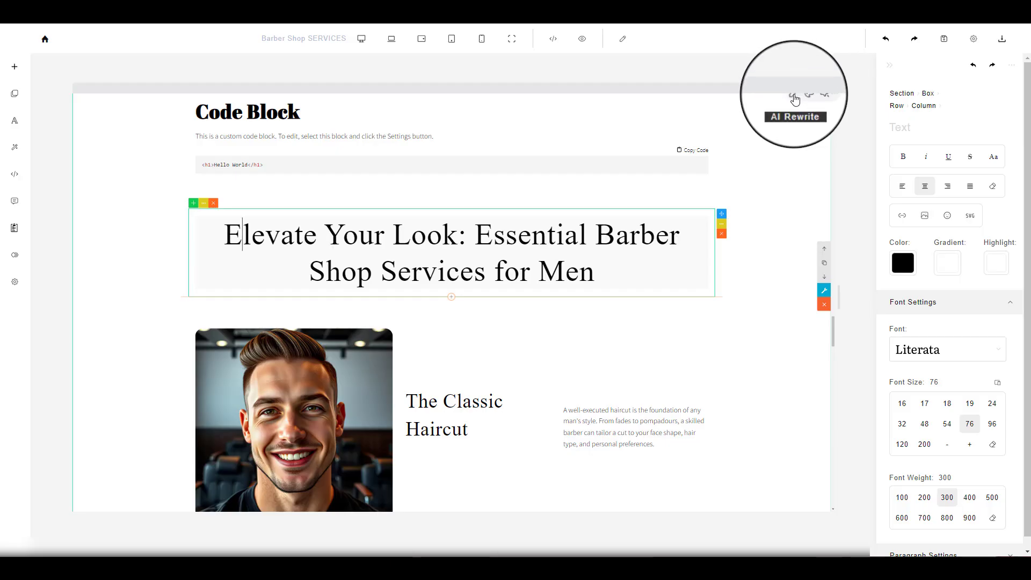
scroll(805, 224, "up", 3)
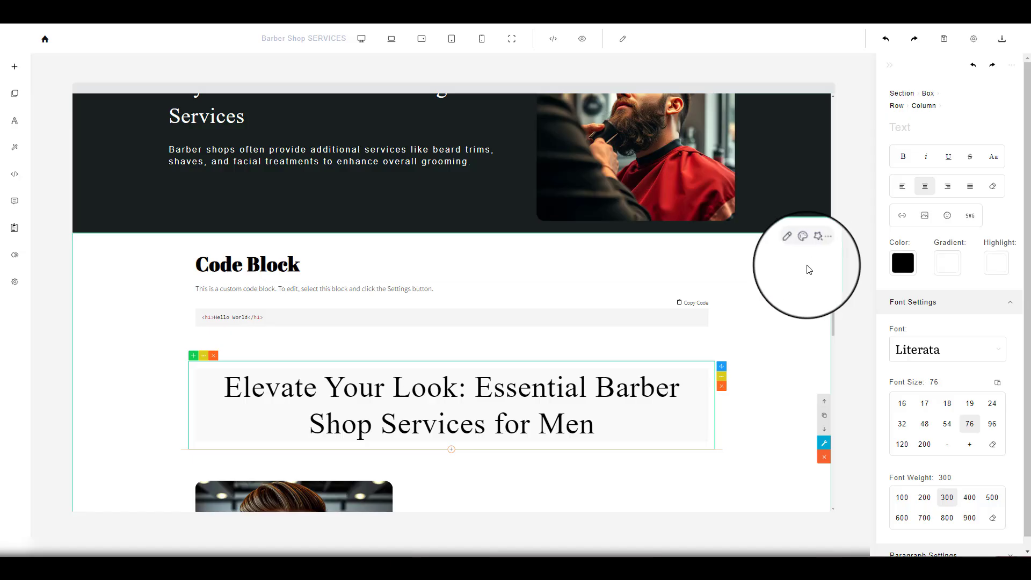
left_click(809, 270)
scroll(490, 227, "down", 2)
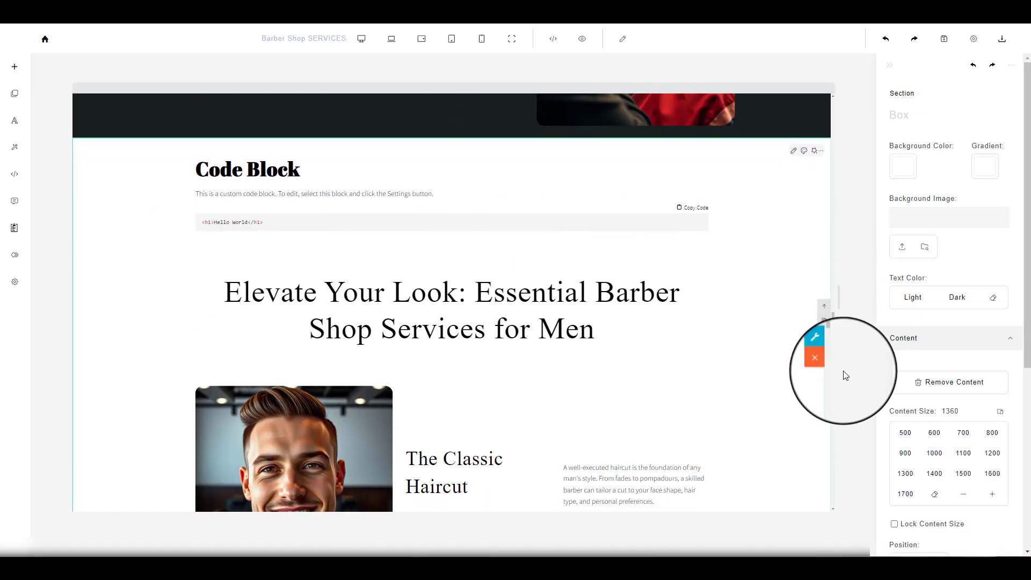
scroll(737, 393, "down", 2)
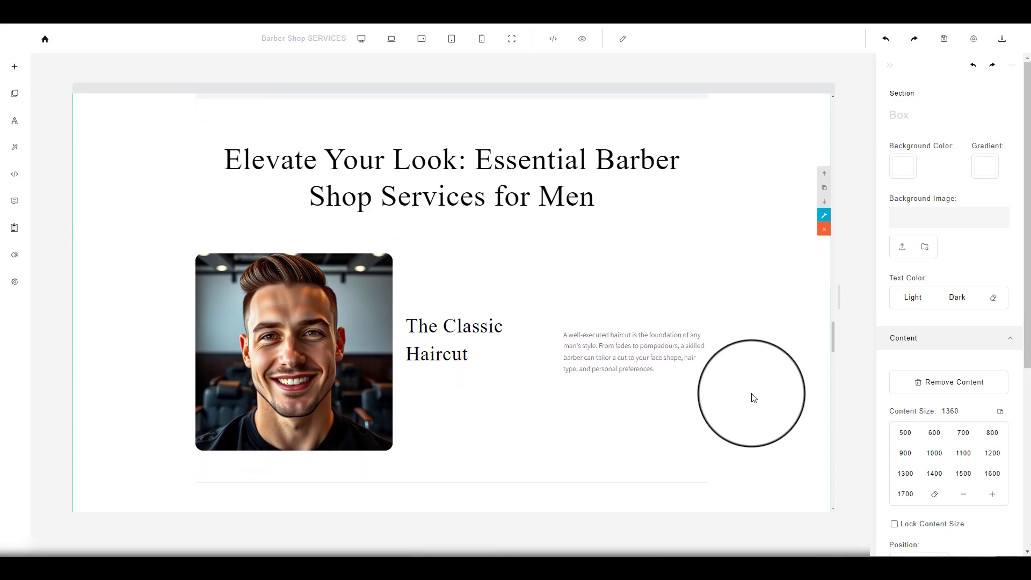
scroll(747, 333, "up", 4)
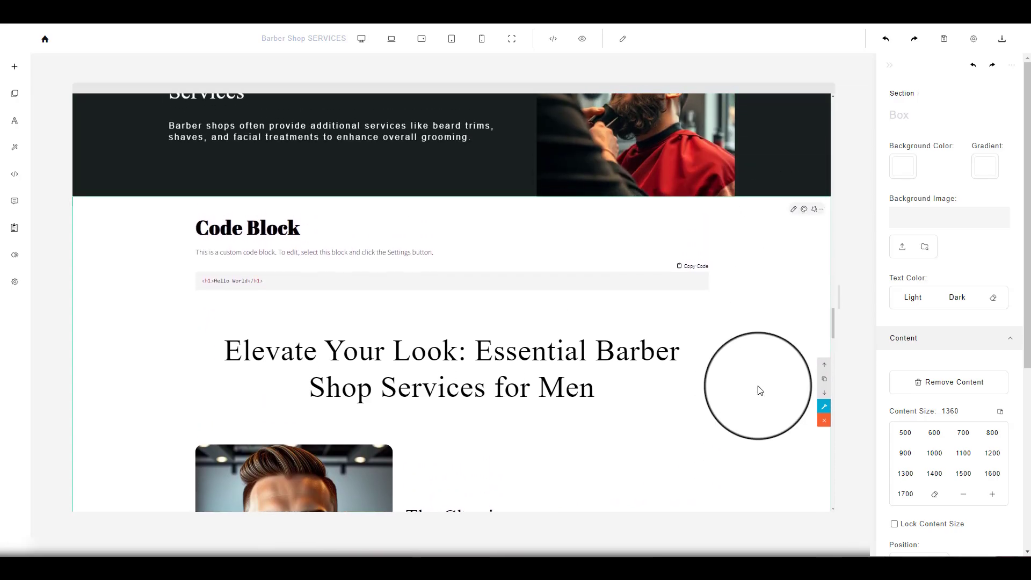
Step: Run Magic Redesign on the green "Barber Shop Services for Men" section
scroll(752, 380, "down", 15)
scroll(759, 332, "down", 4)
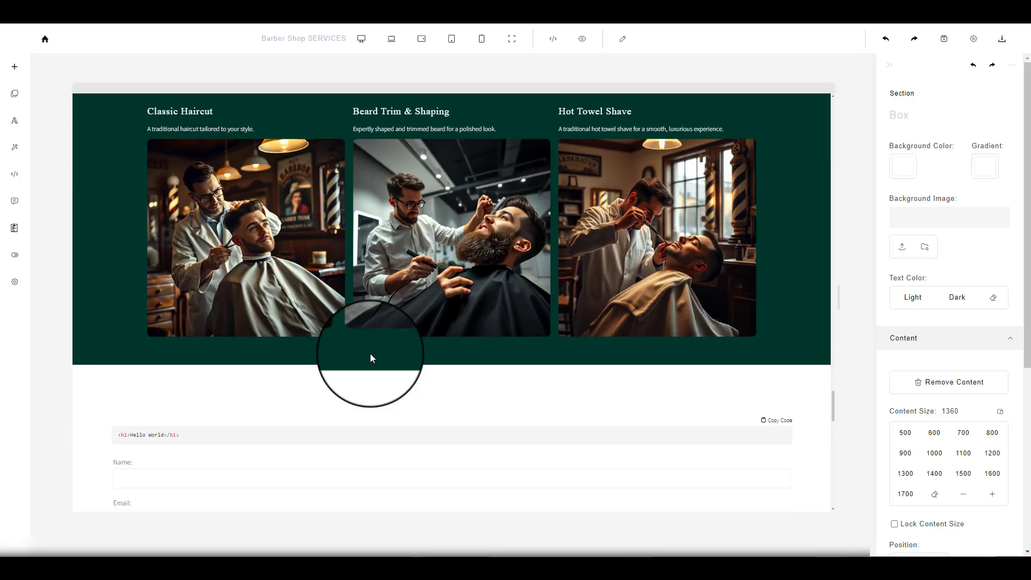
scroll(785, 242, "up", 3)
left_click(818, 189)
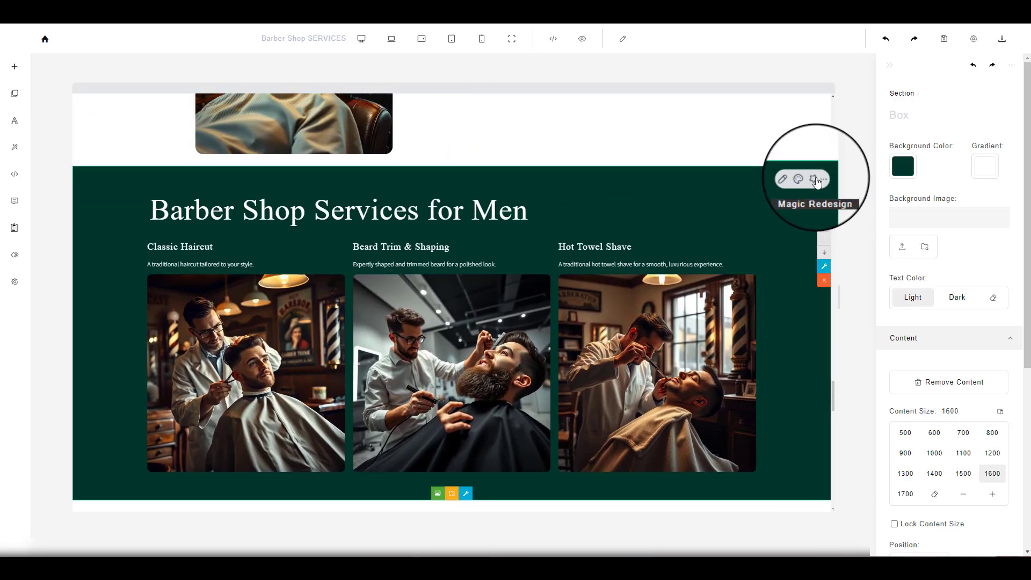
left_click(815, 180)
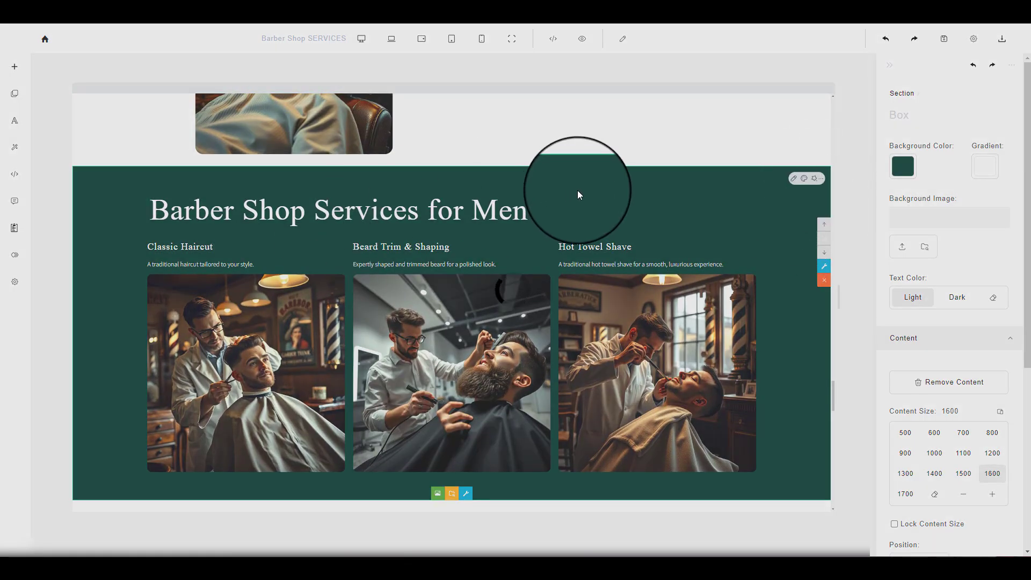
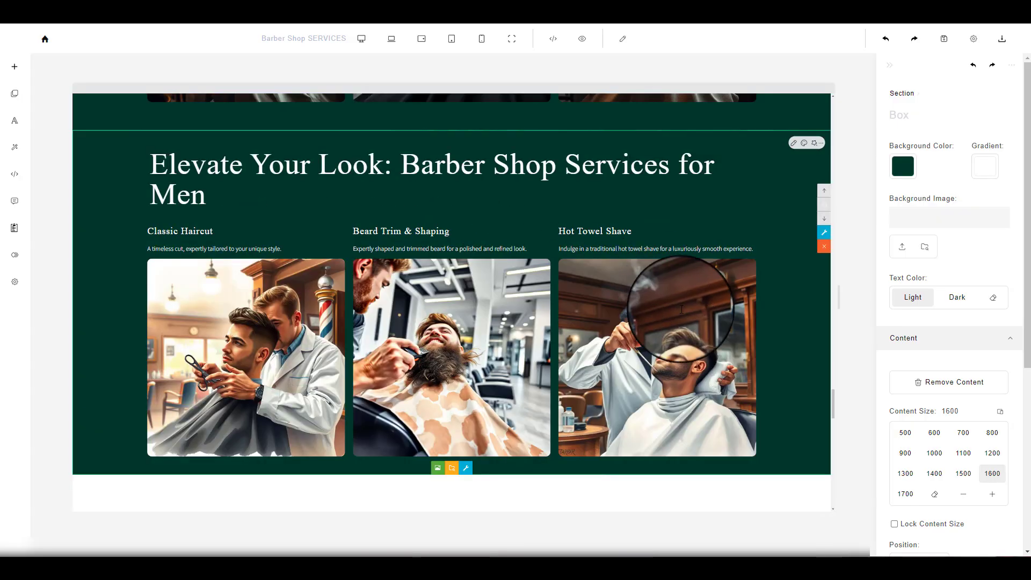
Step: Run AI Redesign on the "Elevate Your Look: Barber Shop Services for Men" section after comparing it with the section above
scroll(247, 301, "up", 5)
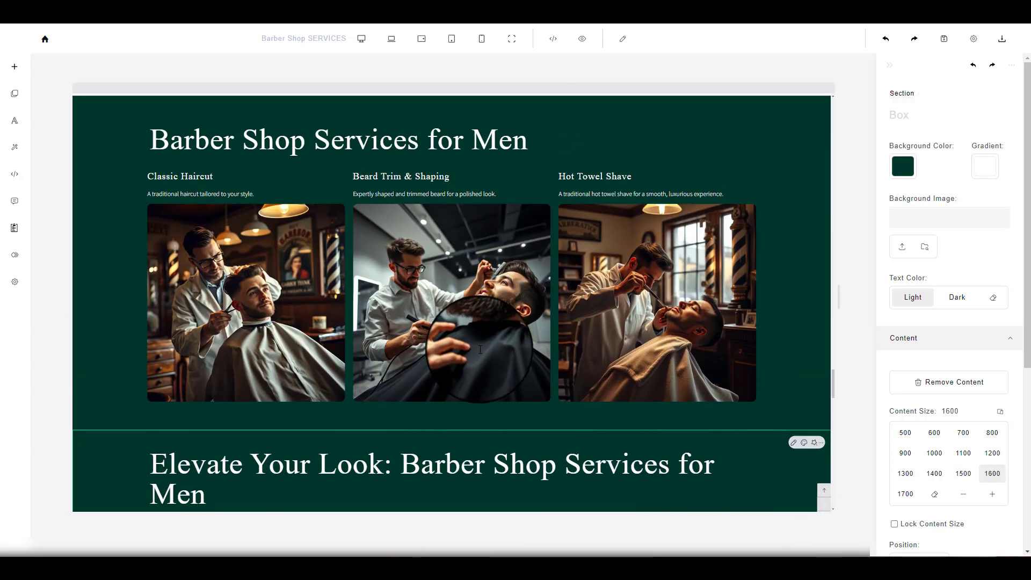
scroll(175, 260, "down", 6)
scroll(175, 260, "up", 4)
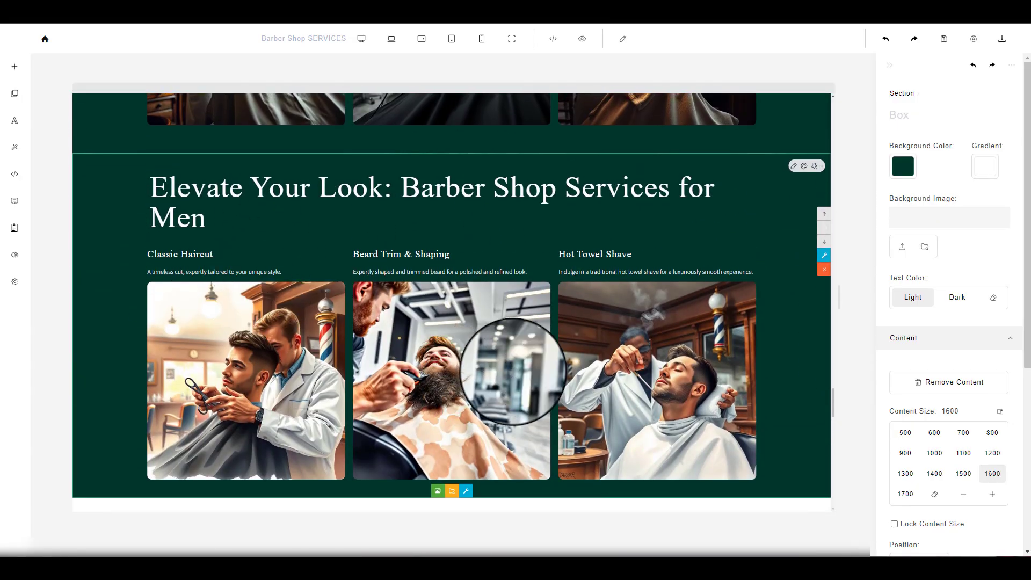
scroll(602, 363, "up", 2)
scroll(644, 368, "down", 6)
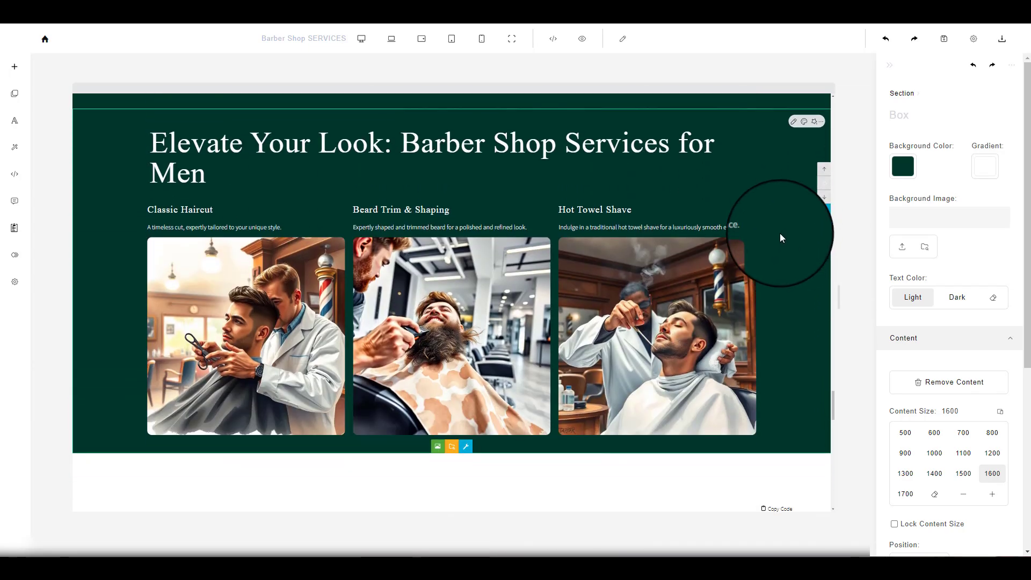
scroll(802, 250, "up", 2)
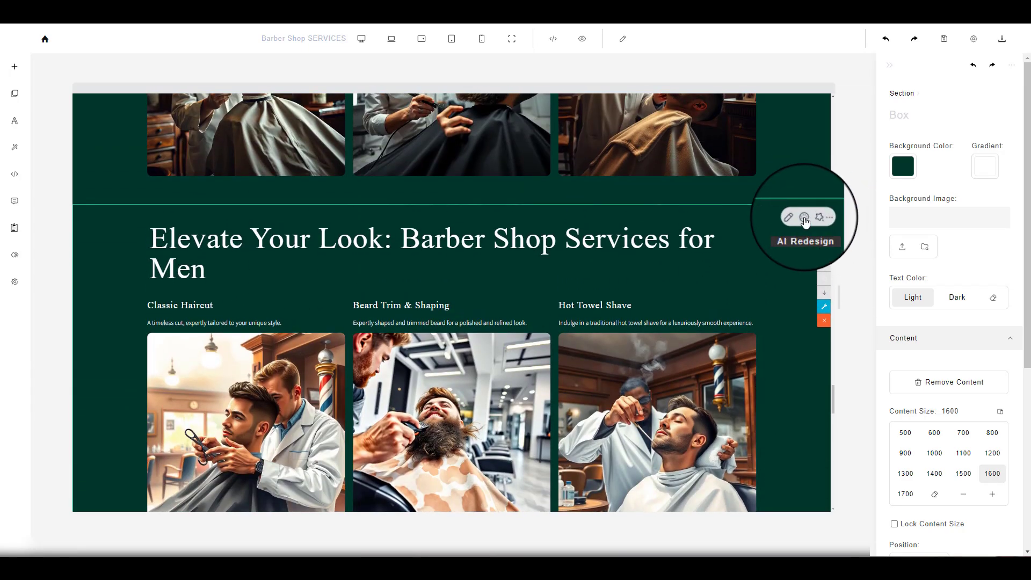
left_click(804, 218)
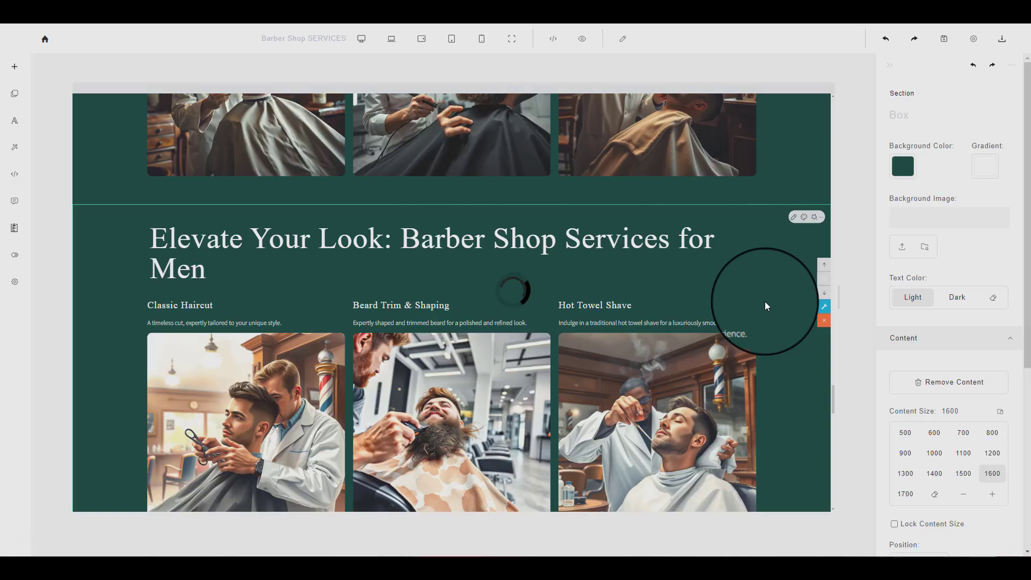
Step: Set the background color of the lower "Elevate Your Look" section with the bold heading to black and close its settings
scroll(419, 317, "up", 2)
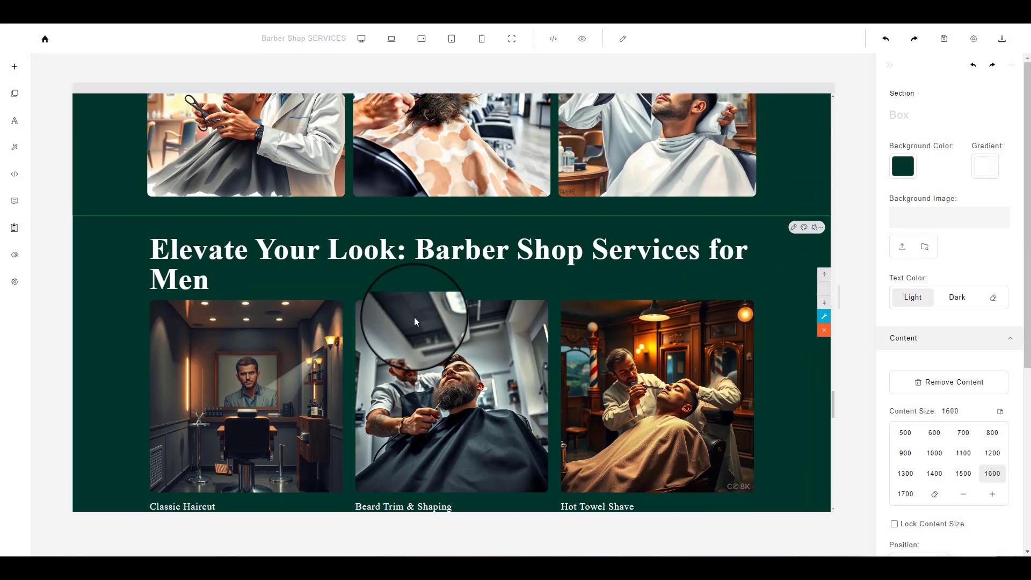
scroll(355, 323, "down", 2)
scroll(634, 339, "up", 5)
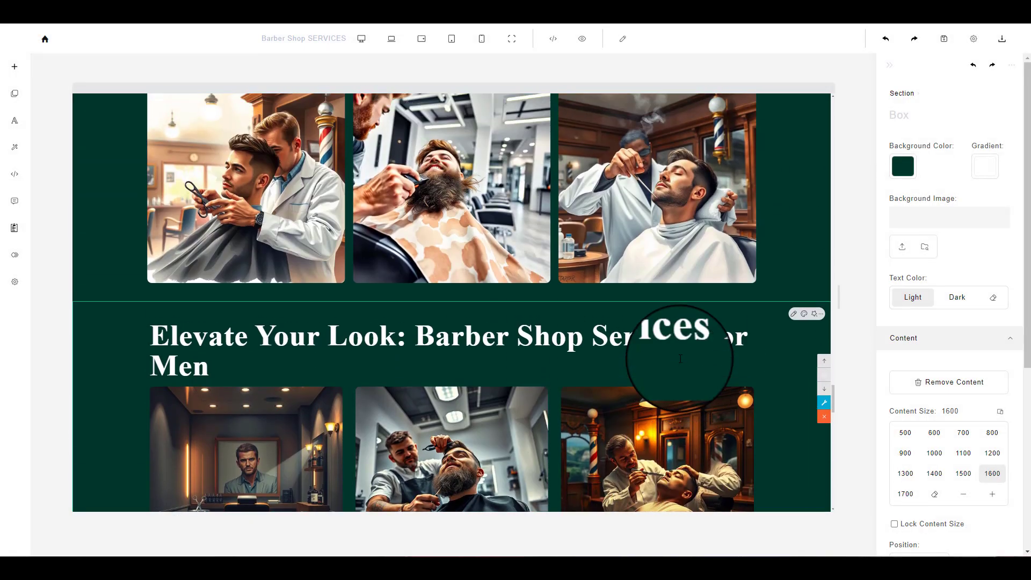
scroll(656, 301, "down", 5)
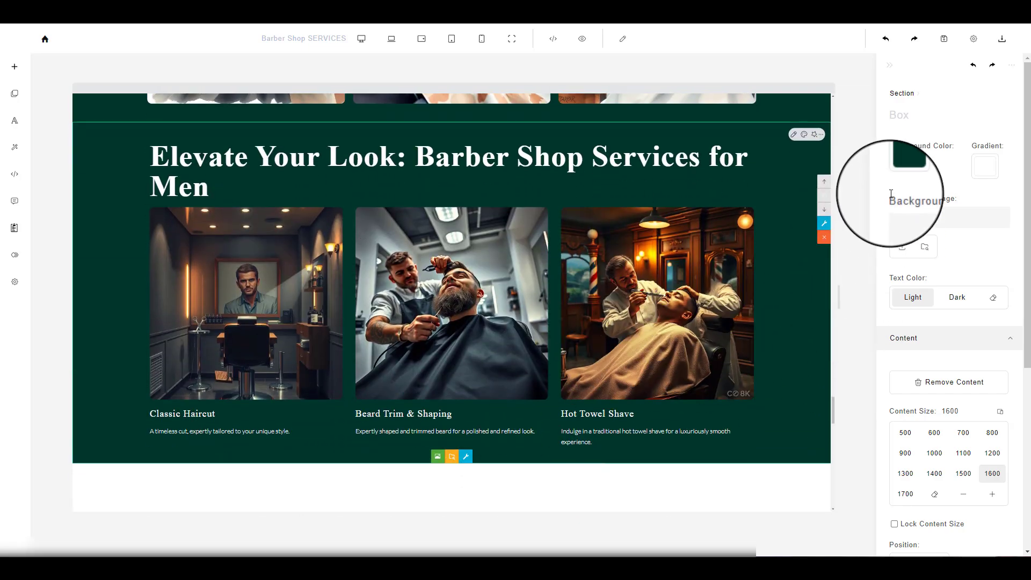
left_click(906, 166)
left_click(906, 165)
left_click(954, 214)
left_click(906, 169)
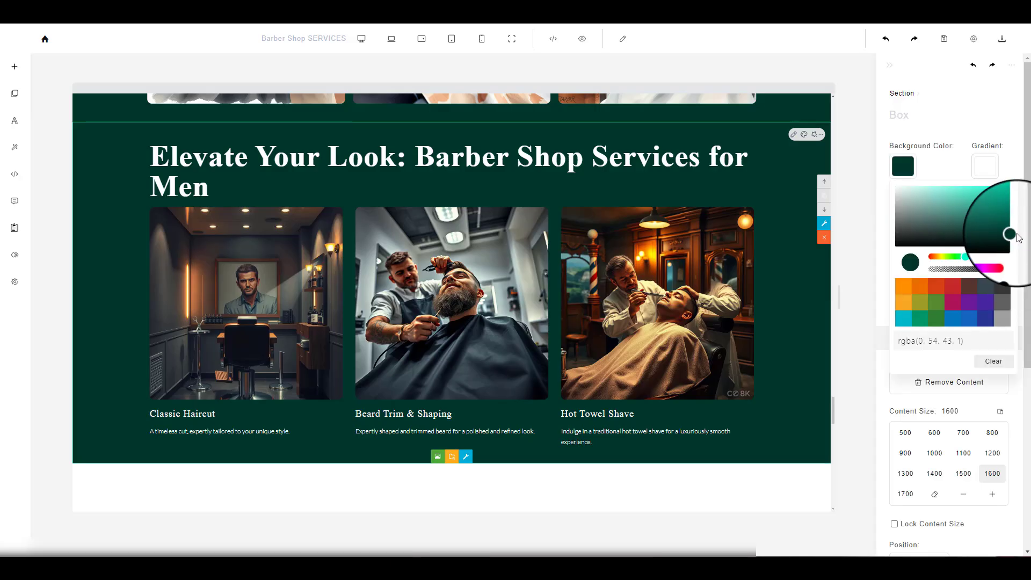
left_click_drag(1010, 222, 883, 249)
left_click(937, 173)
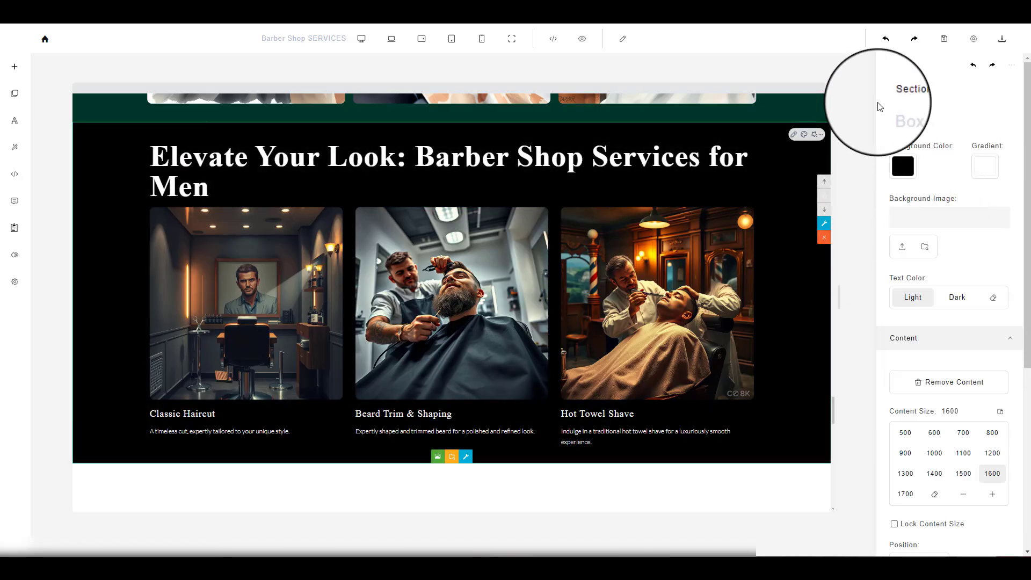
left_click(889, 67)
Step: Open the AI Assistant and try selecting the "Barber Shop Services for Men" heading text for the Edit Selected Text mode
scroll(434, 250, "up", 10)
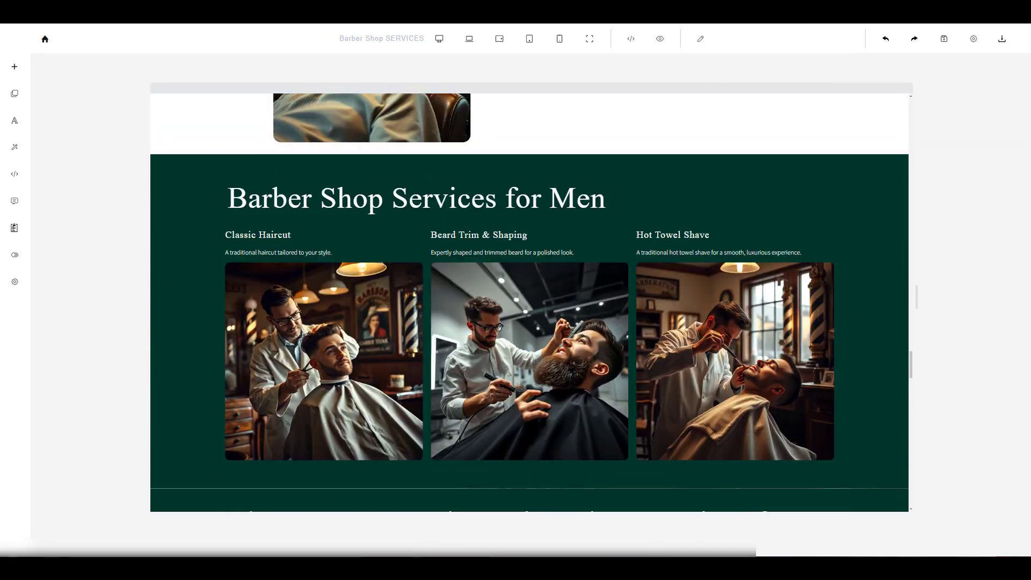
left_click(13, 207)
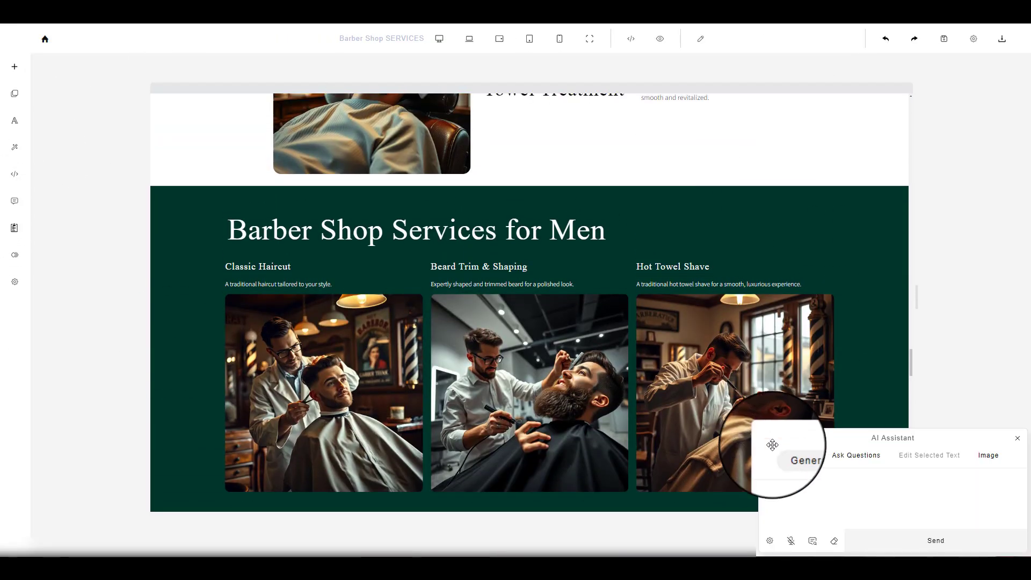
left_click(776, 473)
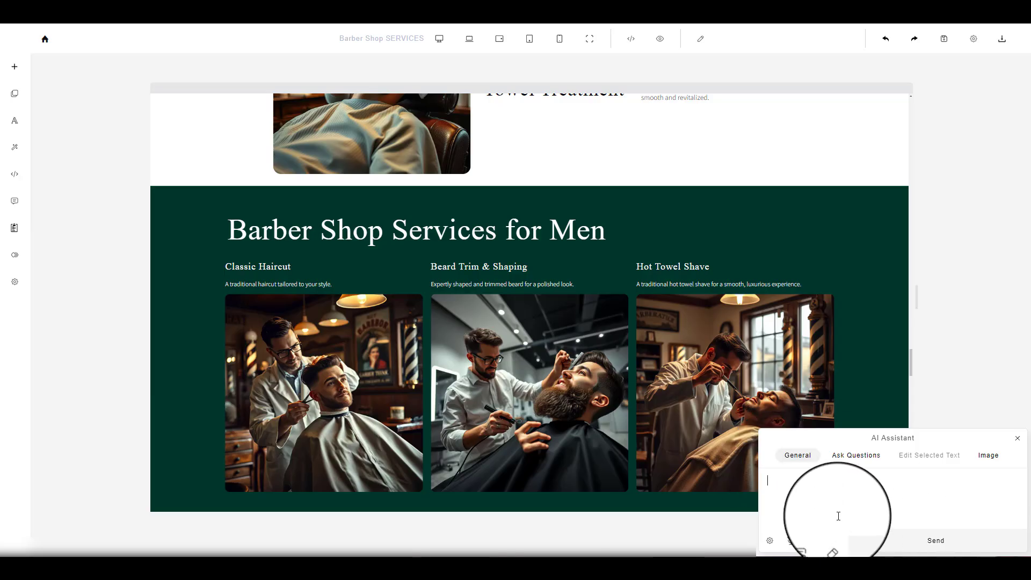
scroll(583, 304, "down", 1)
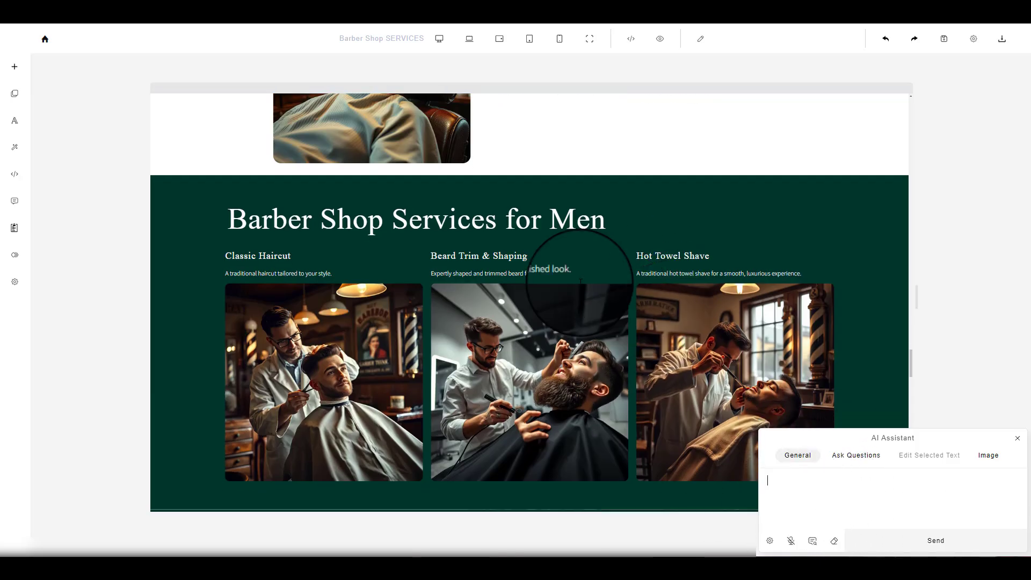
scroll(582, 304, "down", 1)
scroll(601, 301, "up", 3)
left_click(618, 323)
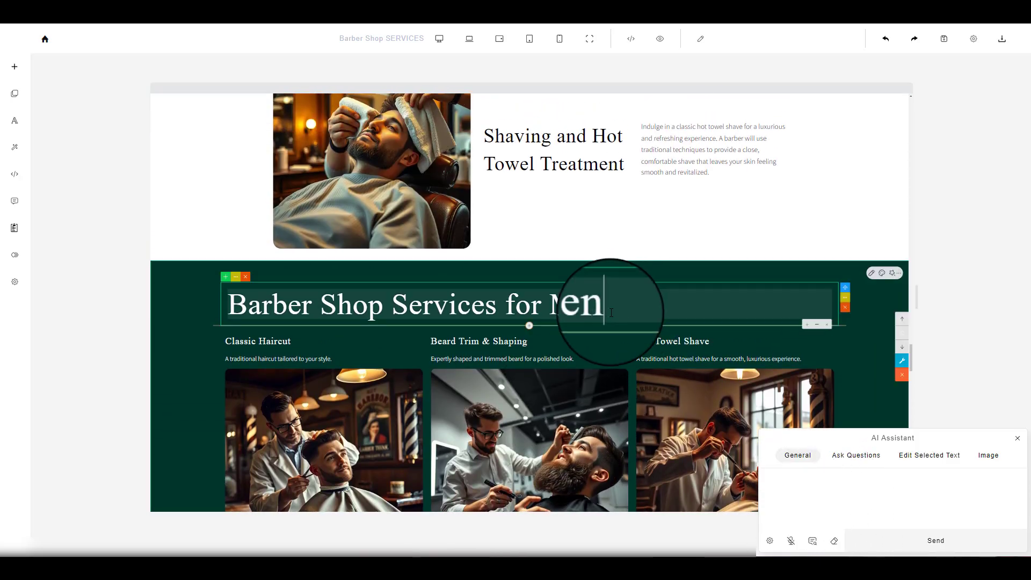
left_click_drag(616, 316, 202, 321)
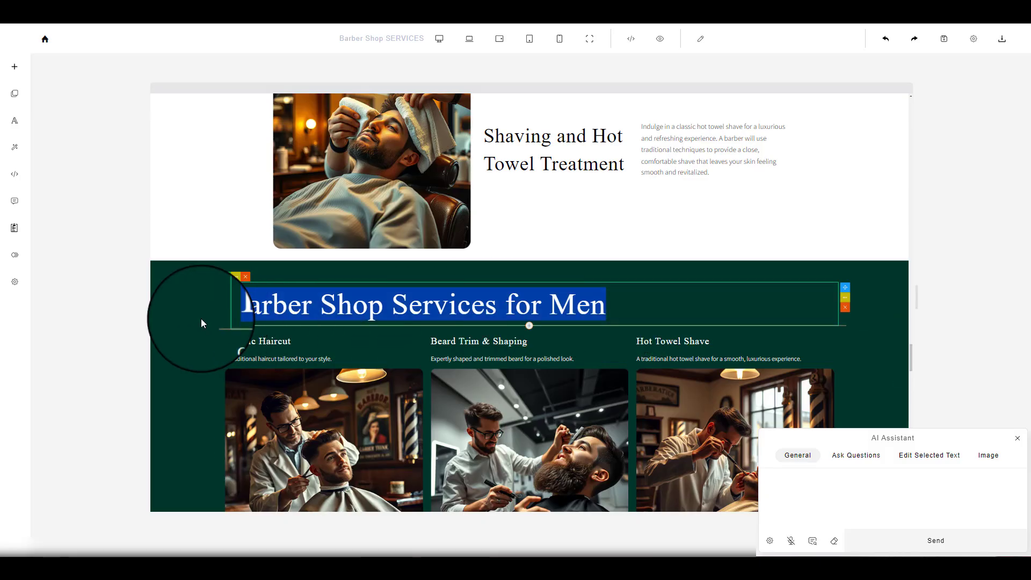
left_click(147, 285)
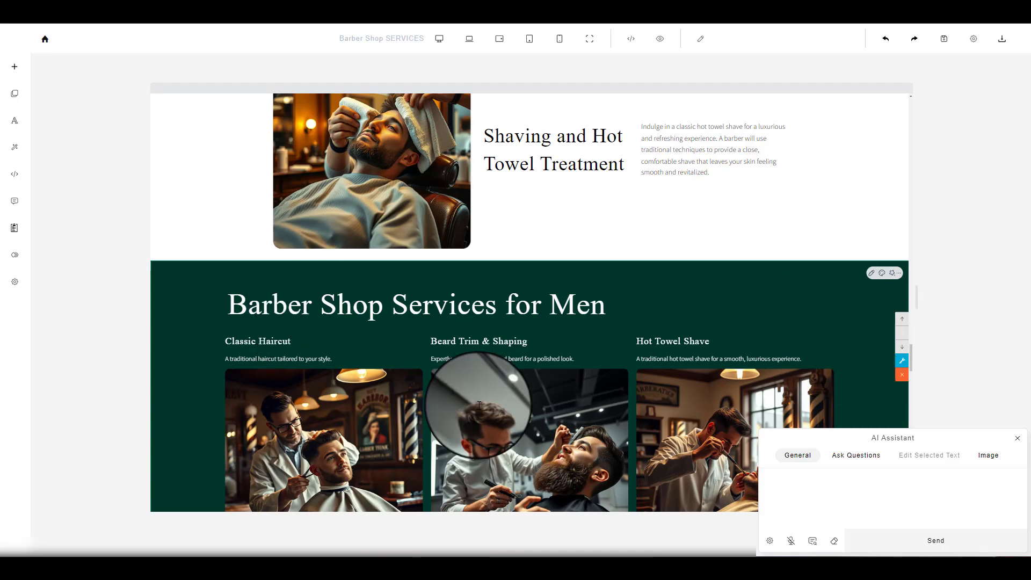
Step: Examine the AI Assistant's example prompts, from the General ones through to Selection & Layout and Section
scroll(472, 343, "down", 3)
scroll(781, 341, "down", 2)
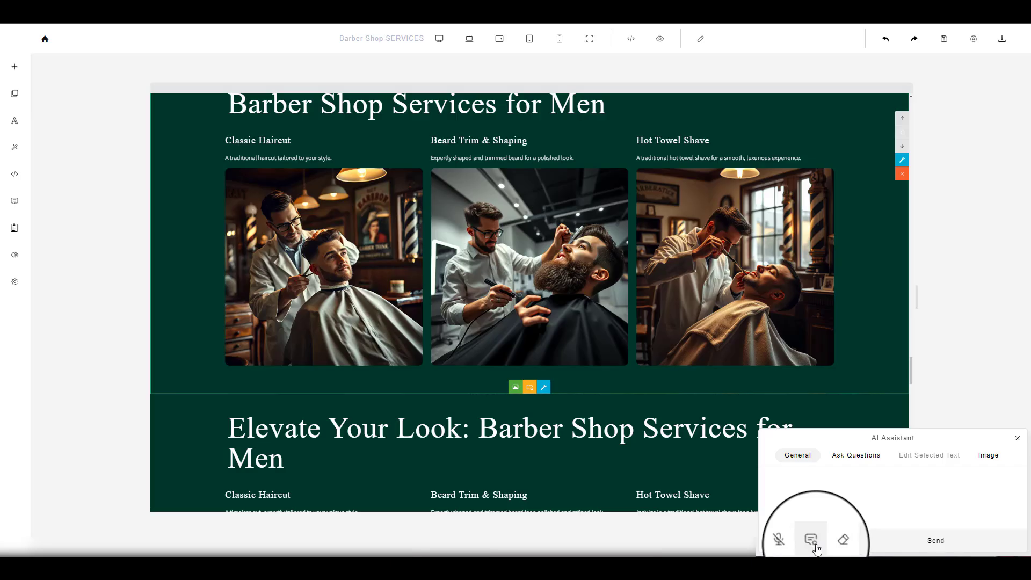
left_click(812, 540)
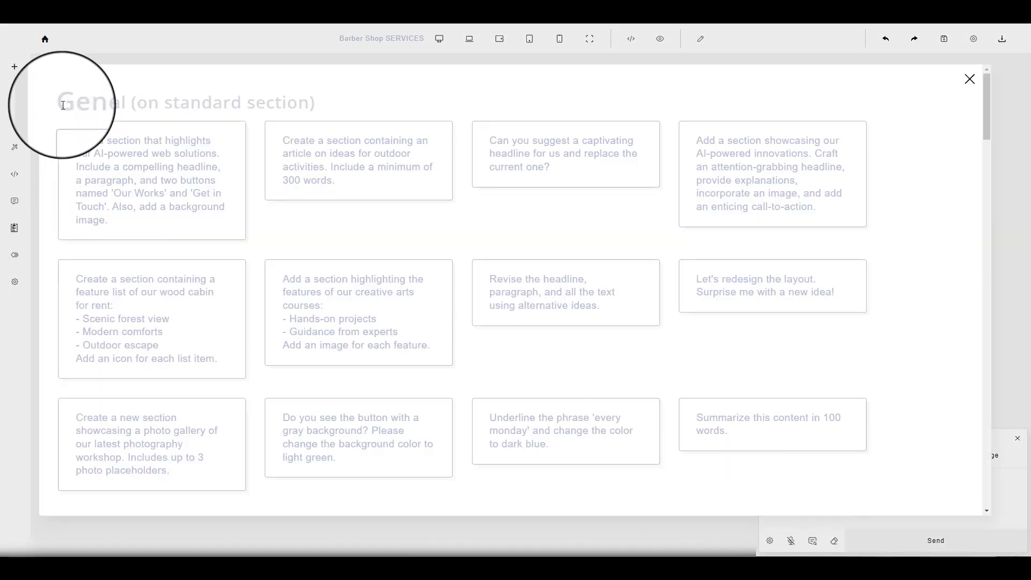
left_click_drag(59, 102, 412, 104)
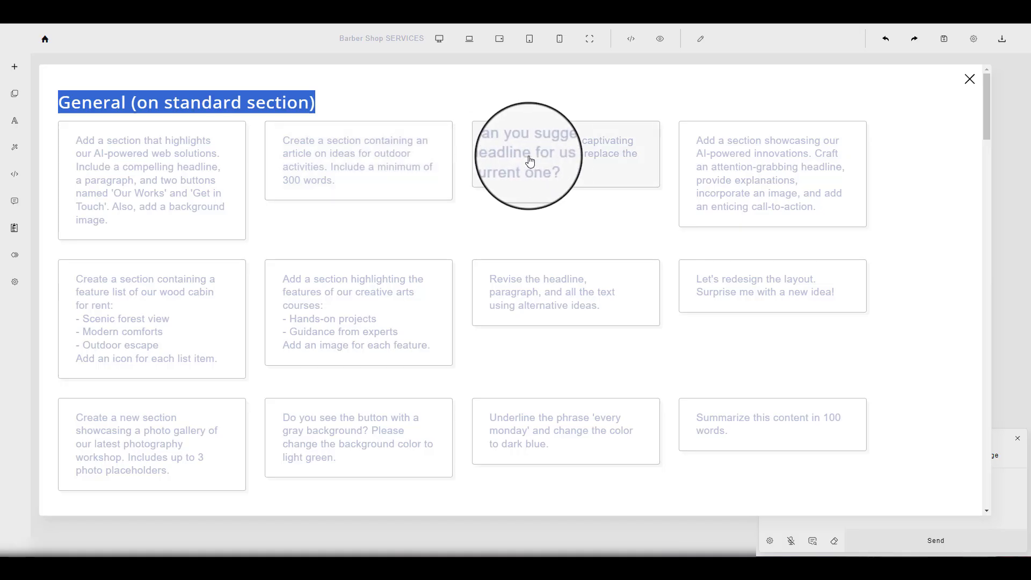
scroll(601, 161, "down", 4)
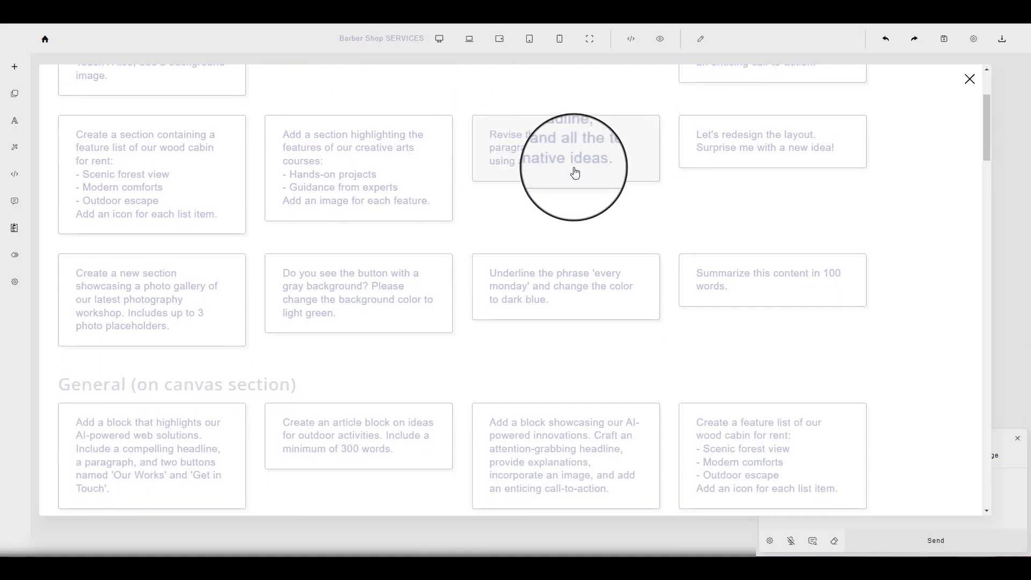
scroll(573, 220, "down", 2)
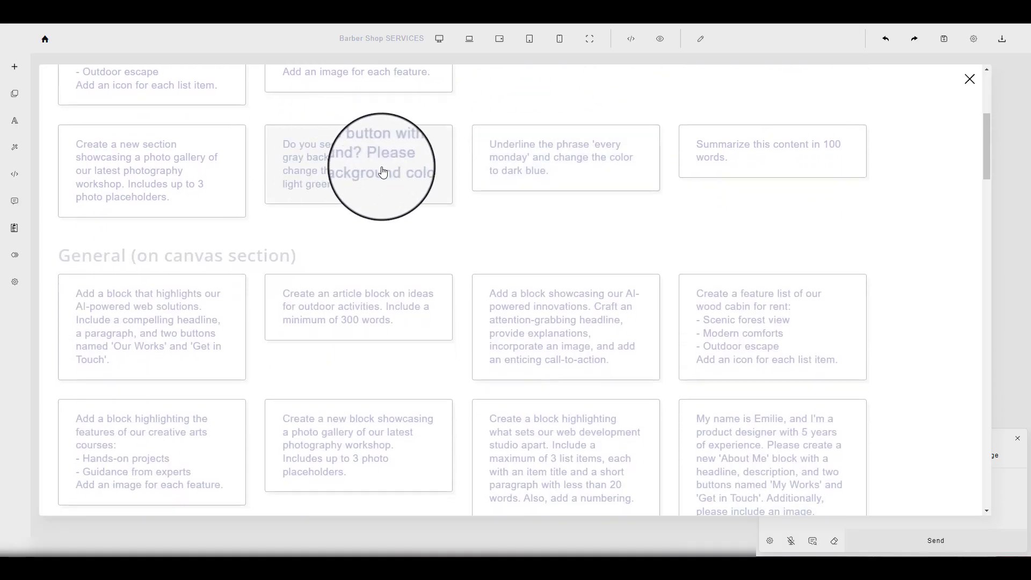
scroll(376, 188, "down", 3)
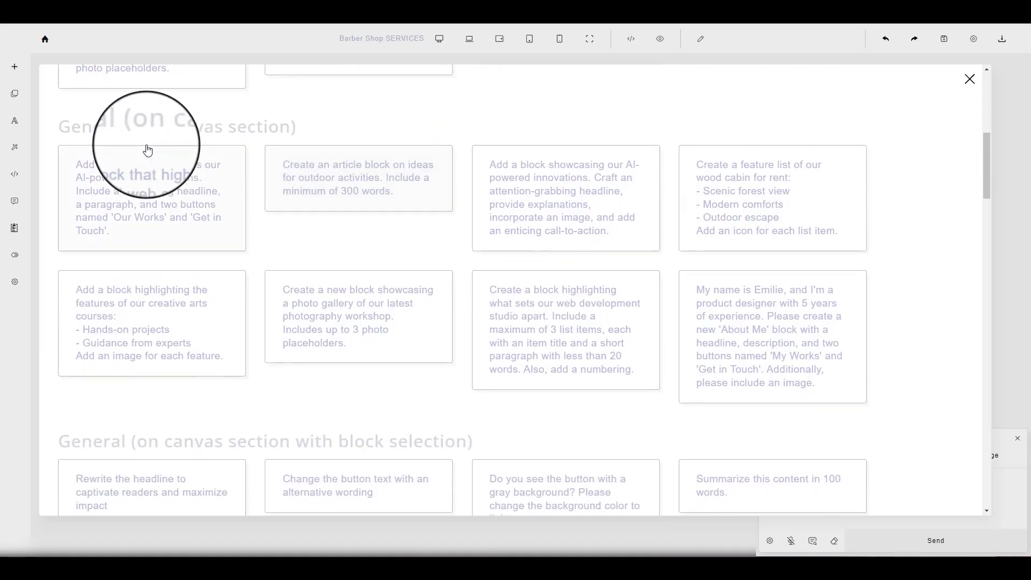
scroll(445, 150, "down", 5)
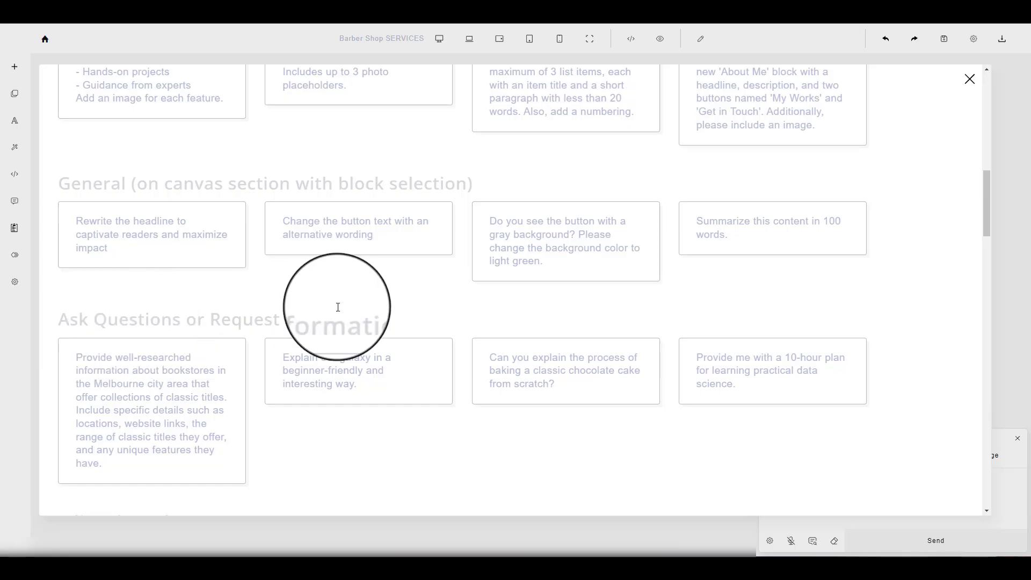
scroll(349, 301, "down", 4)
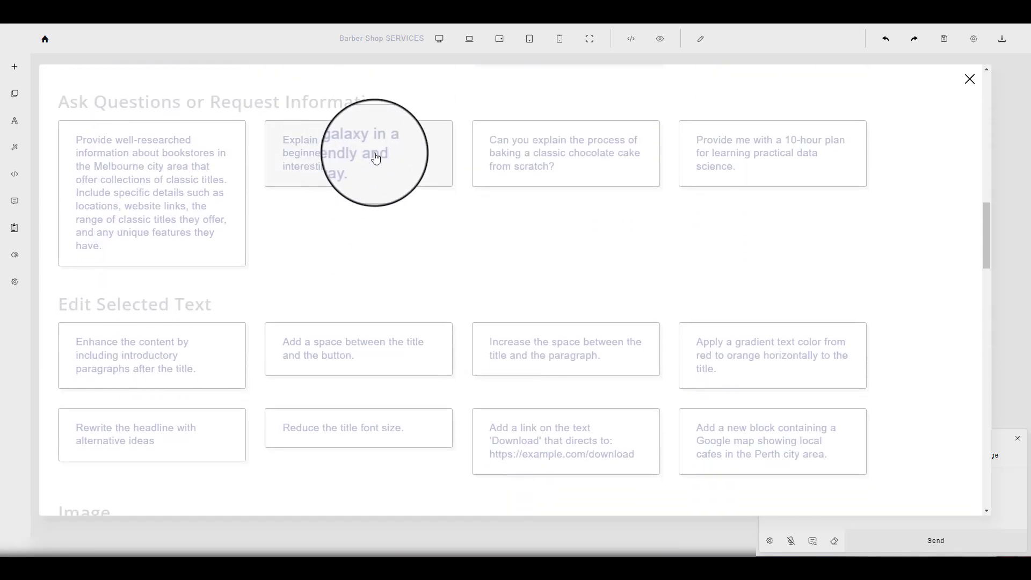
scroll(668, 204, "down", 4)
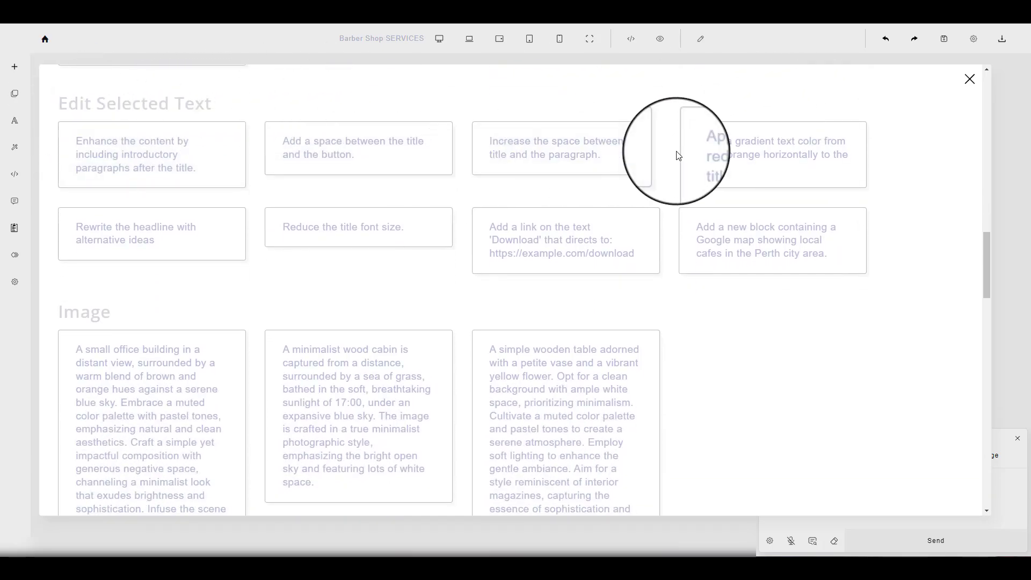
scroll(683, 193, "down", 5)
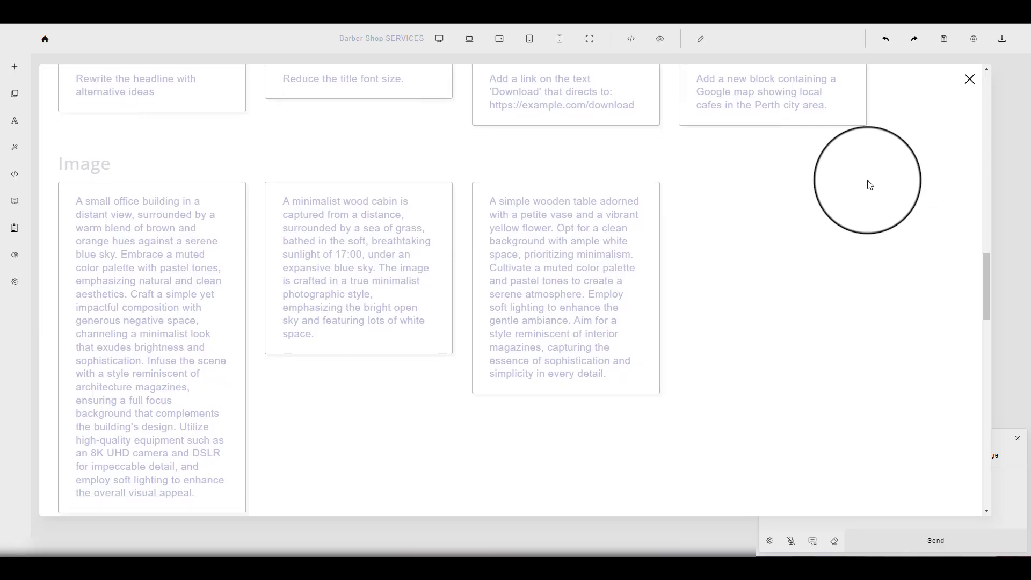
scroll(81, 166, "up", 3)
scroll(186, 202, "down", 6)
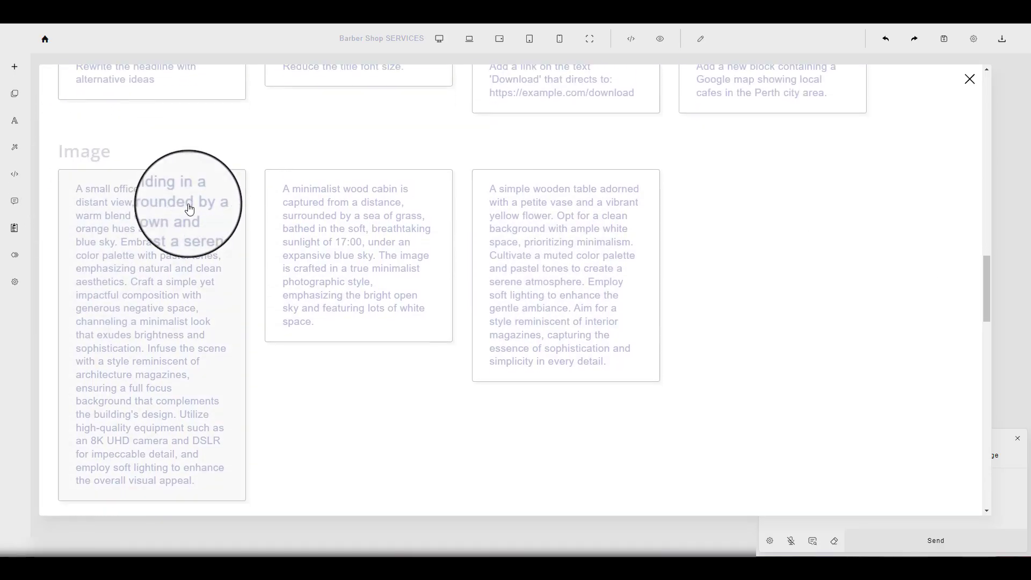
scroll(136, 255, "down", 3)
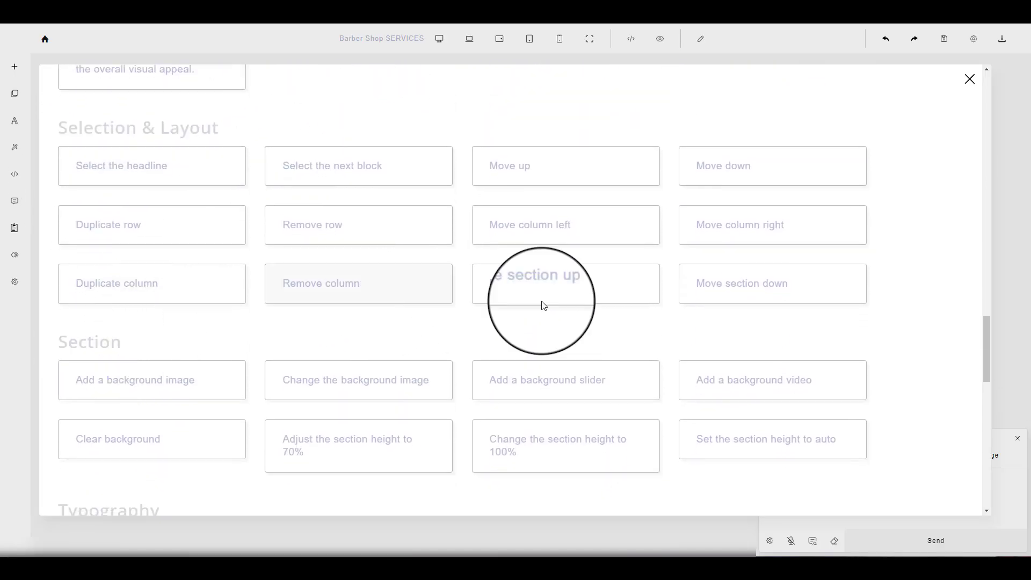
scroll(591, 290, "down", 2)
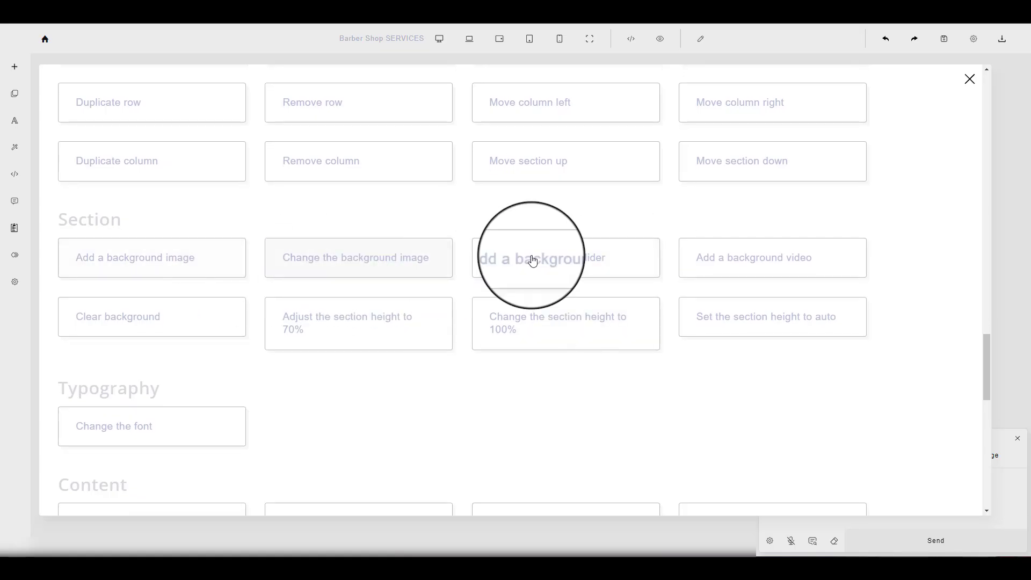
Step: Send the example prompt "Add a background slider" for the "Barber Shop Services for Men" section and clear the prompt
left_click(576, 267)
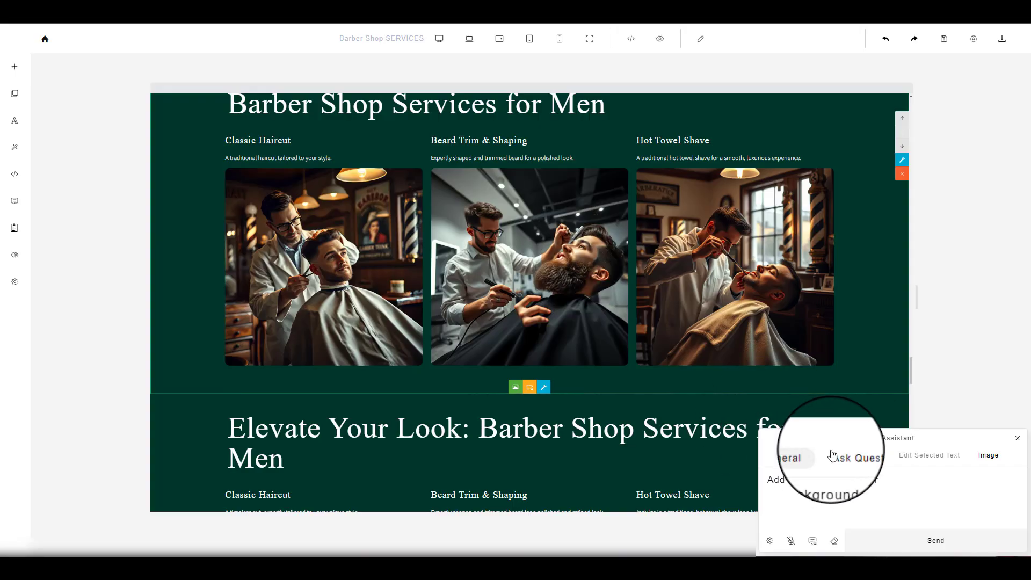
left_click_drag(768, 480, 966, 482)
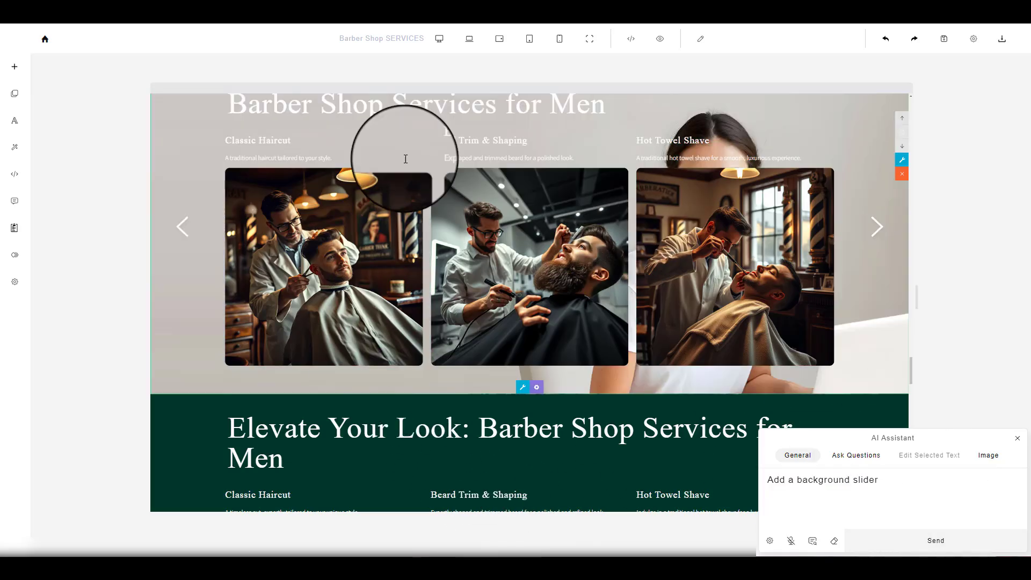
scroll(553, 218, "up", 2)
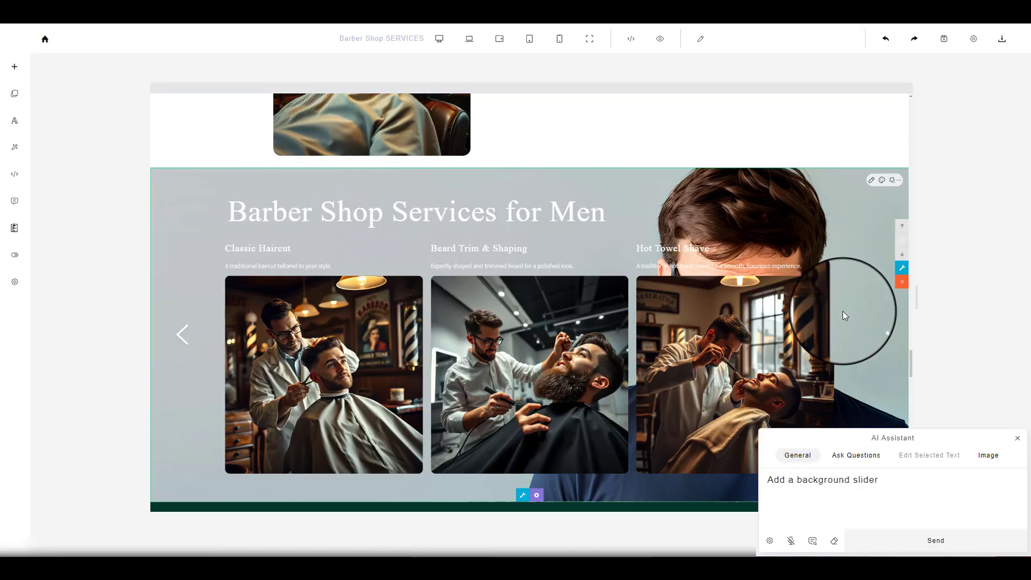
scroll(840, 311, "down", 1)
left_click(839, 547)
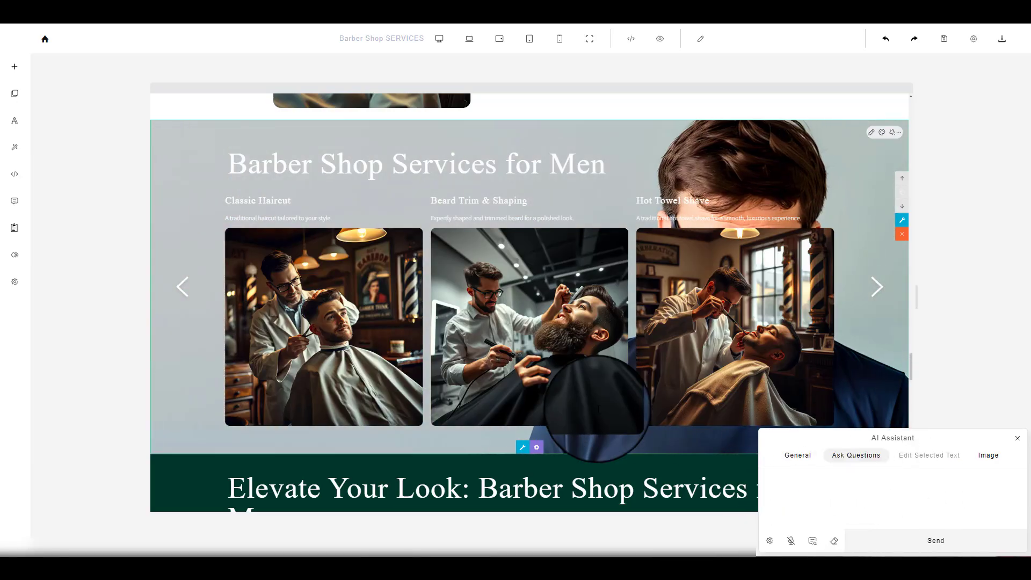
Step: Send the example prompt "Explain our galaxy in a beginner-friendly and interesting way." in the AI Assistant's Ask Questions mode
scroll(595, 411, "down", 5)
left_click(813, 541)
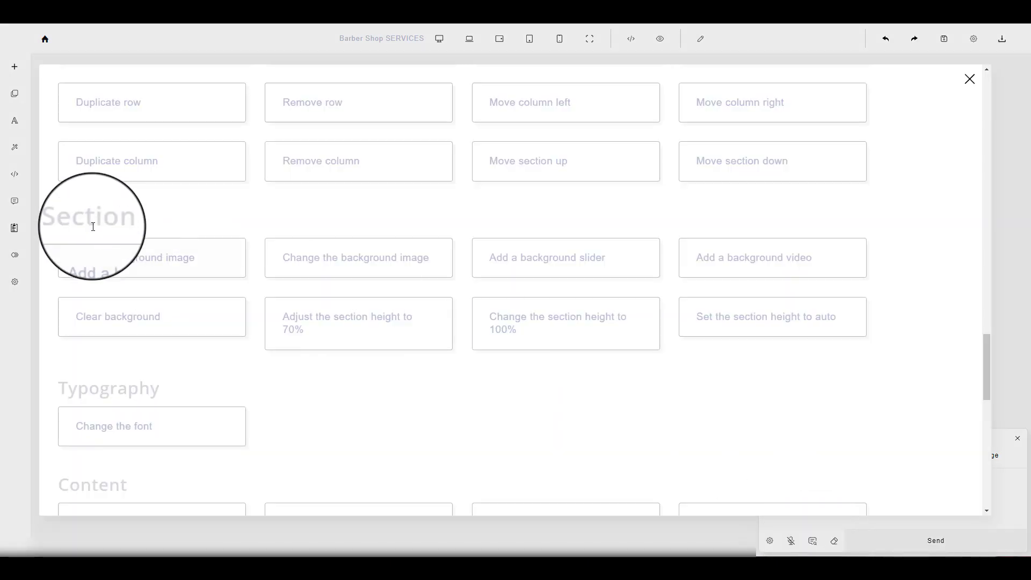
scroll(185, 263, "up", 15)
scroll(182, 285, "up", 5)
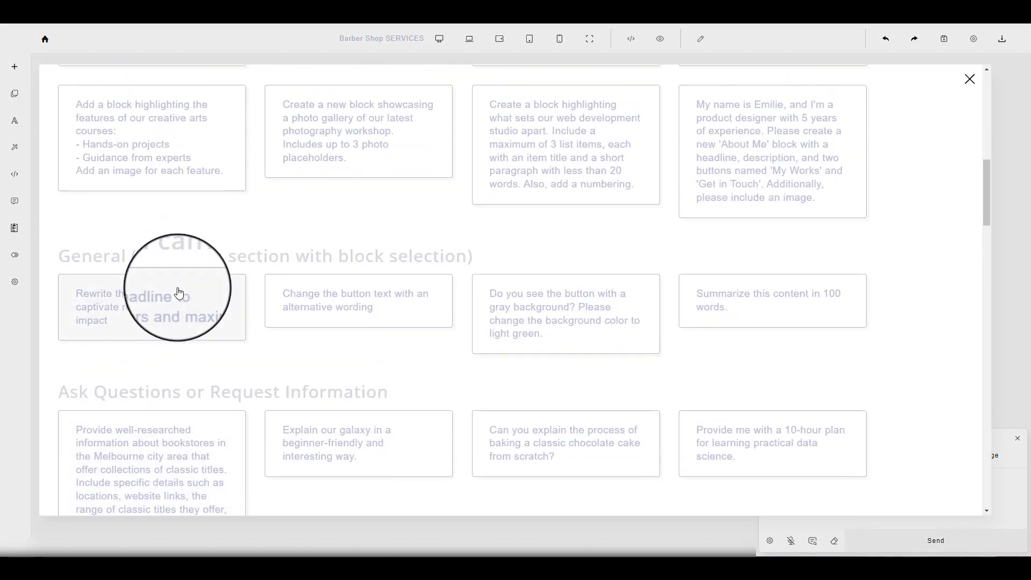
scroll(316, 387, "down", 5)
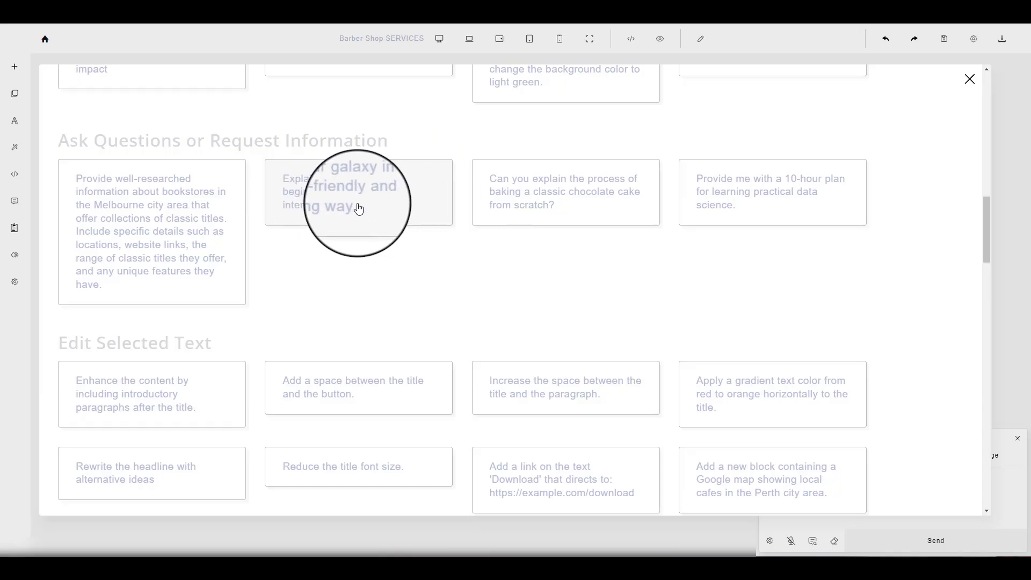
left_click(359, 210)
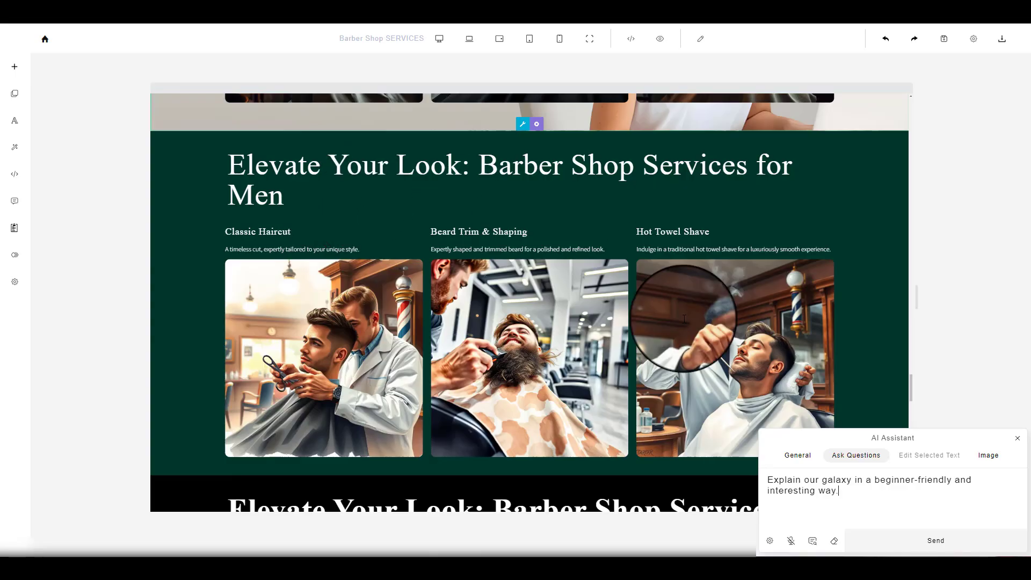
left_click(892, 541)
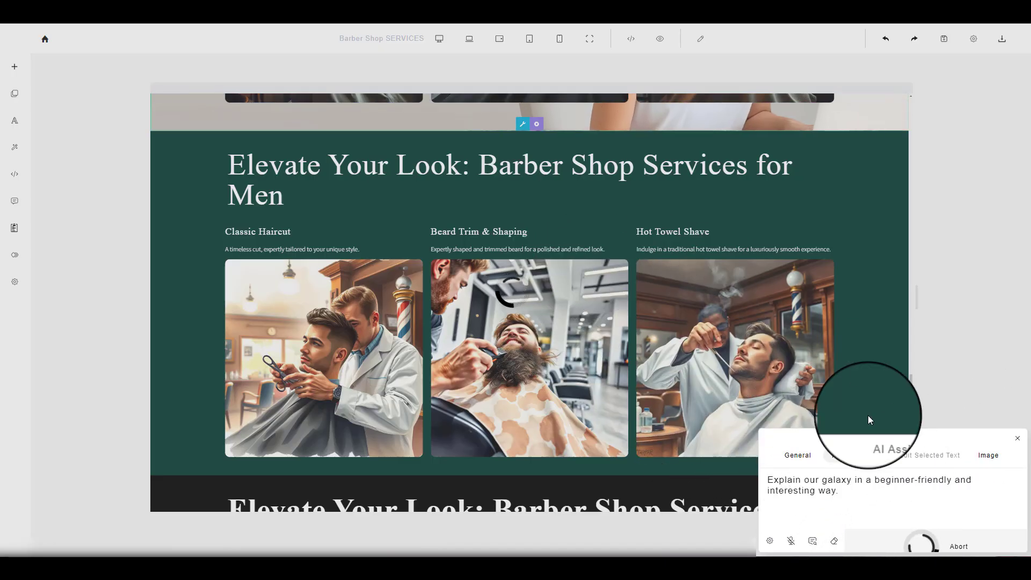
Step: Examine the generated "Our Galaxy, the Milky Way" section from its heading through to "Unveiling the Secrets"
scroll(548, 341, "down", 3)
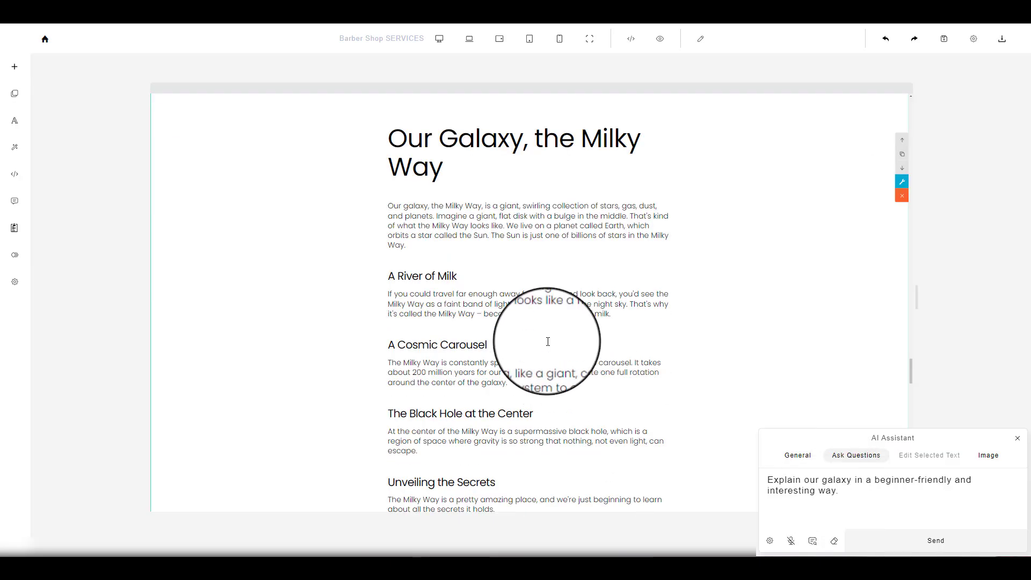
scroll(392, 248, "up", 2)
left_click_drag(379, 137, 623, 474)
scroll(577, 425, "down", 2)
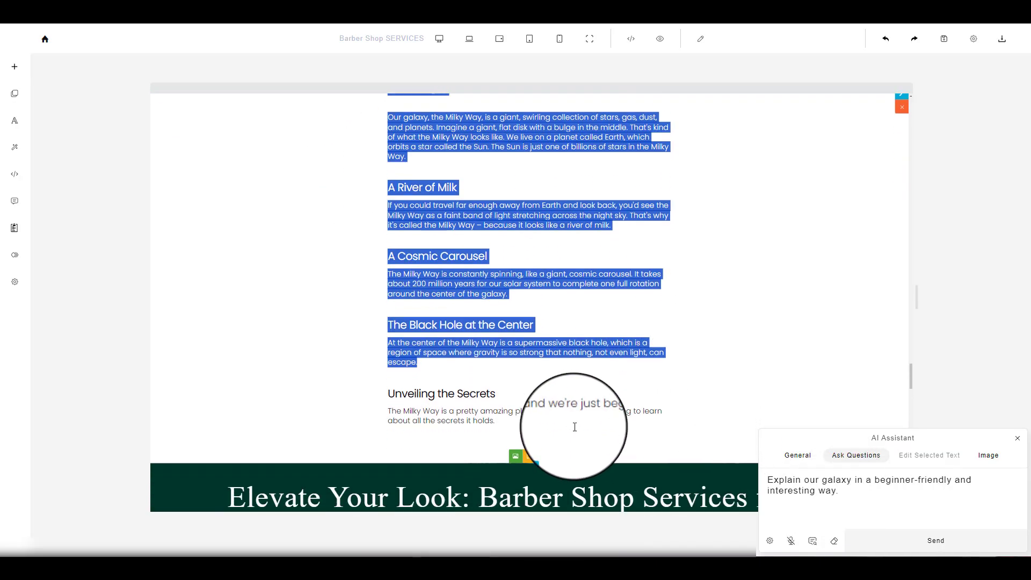
left_click(580, 420)
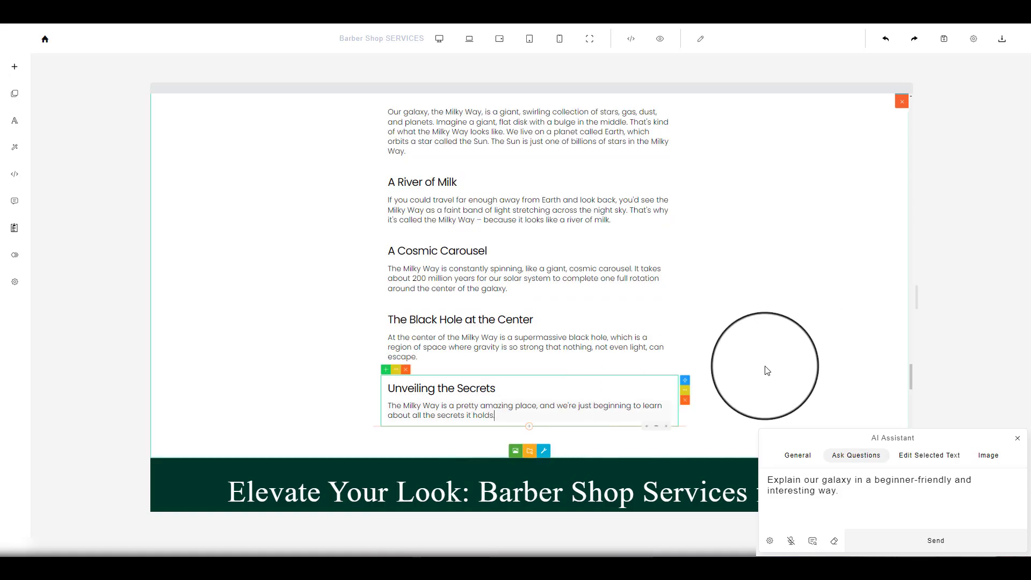
scroll(724, 380, "up", 6)
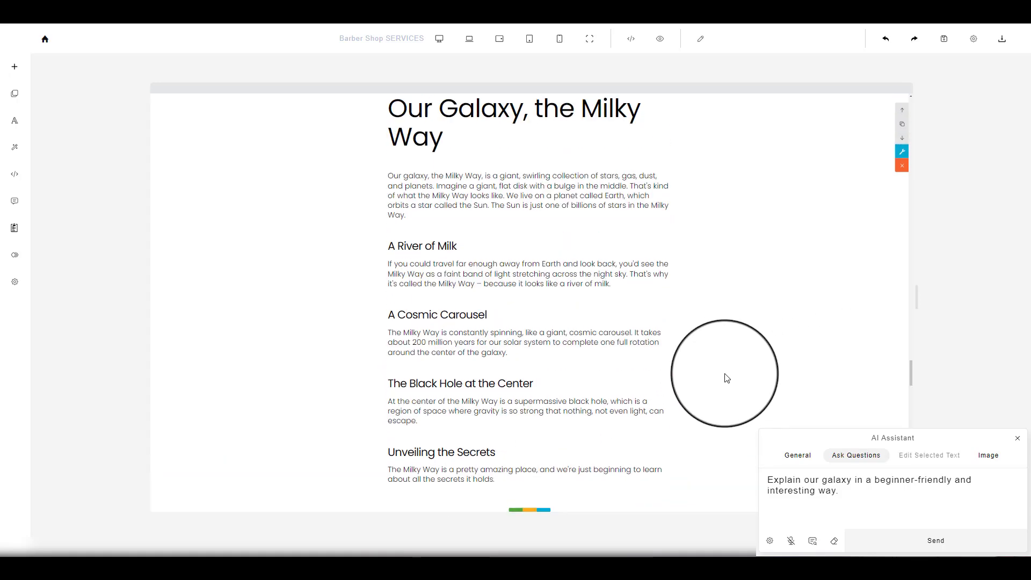
scroll(639, 401, "down", 5)
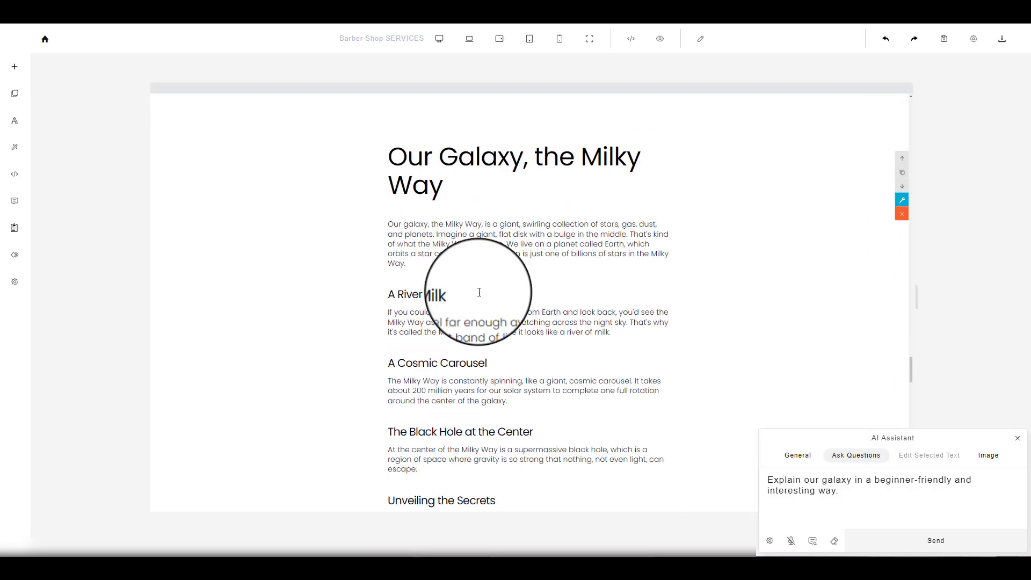
Step: Select the introductory paragraph under "Our Galaxy, the Milky Way" and switch the AI Assistant to Edit Selected Text with an empty prompt
left_click(388, 176)
left_click_drag(389, 175, 671, 215)
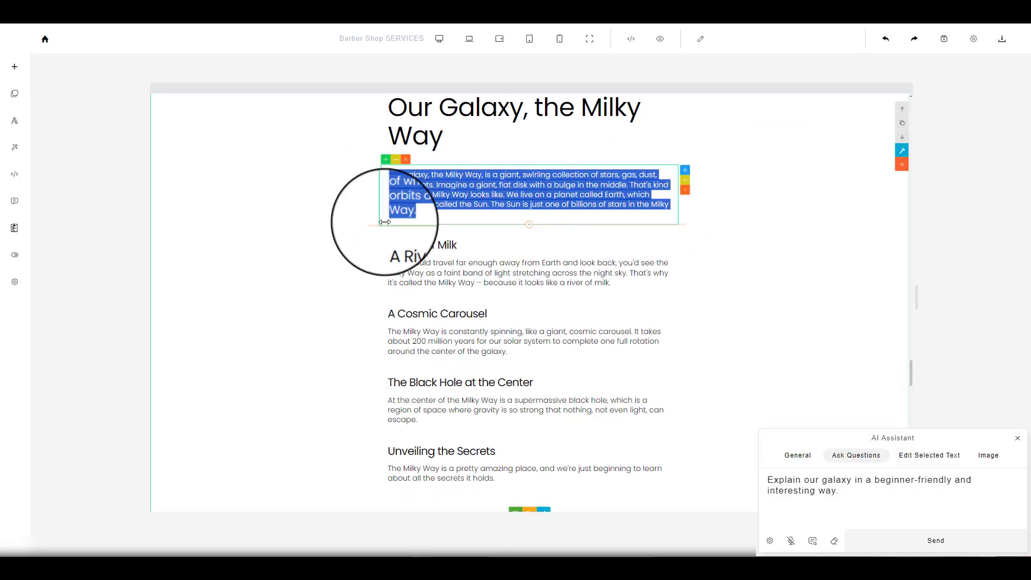
left_click(937, 461)
left_click(834, 543)
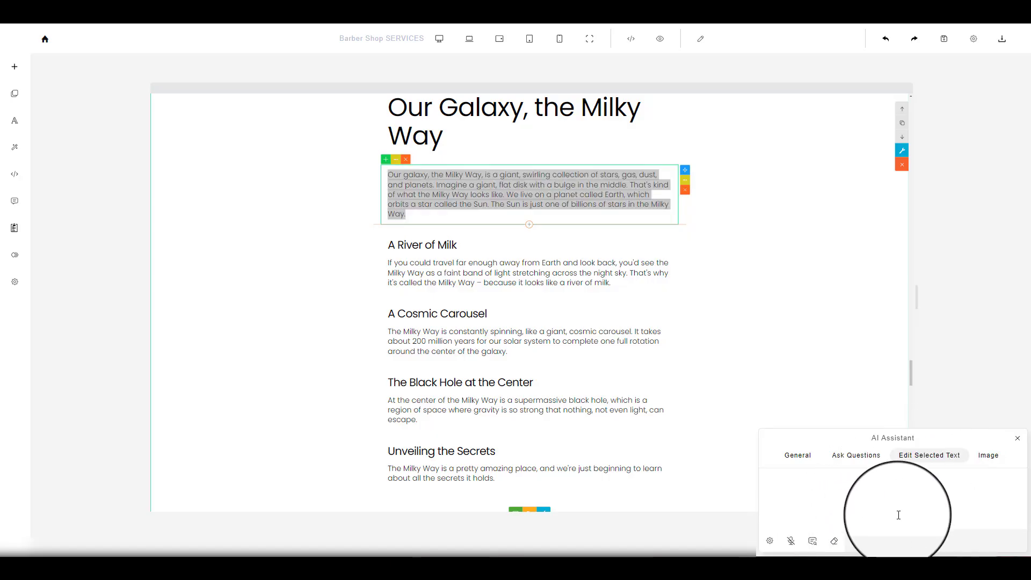
Step: Allow microphone access, dictate "Update this text to make it more barber shop related" and send it for the selected paragraph
left_click(789, 547)
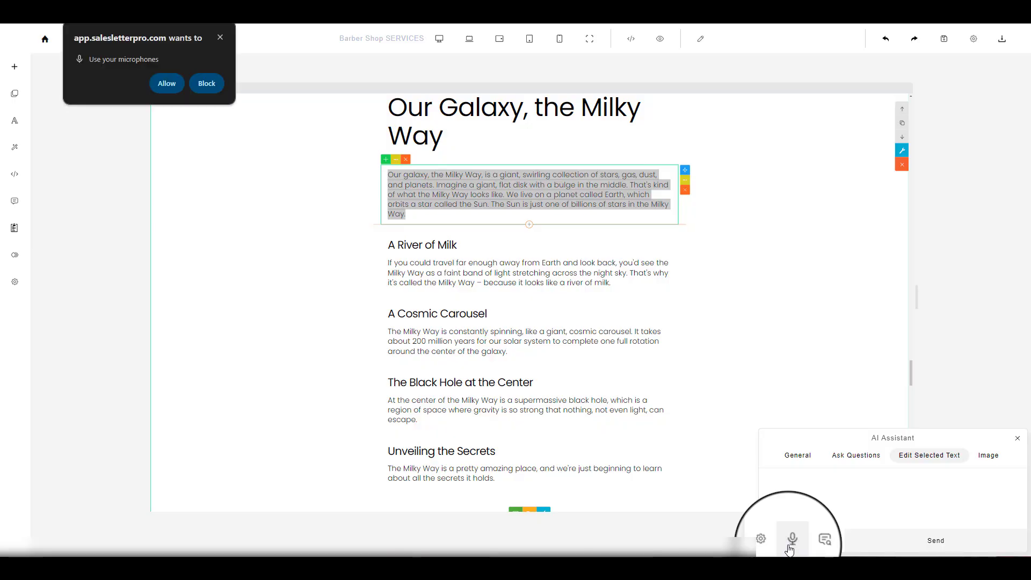
left_click(167, 83)
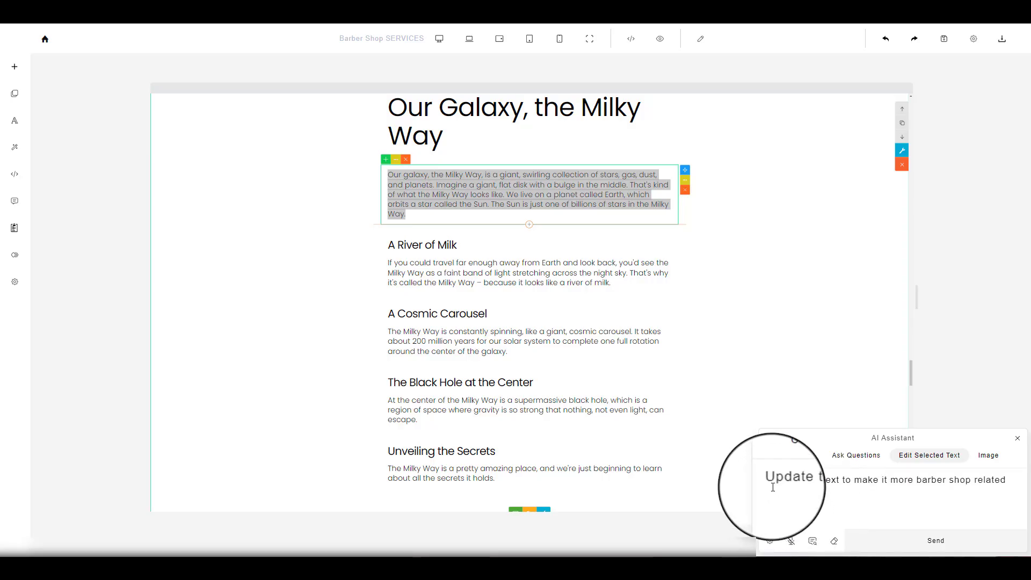
left_click_drag(769, 484, 971, 484)
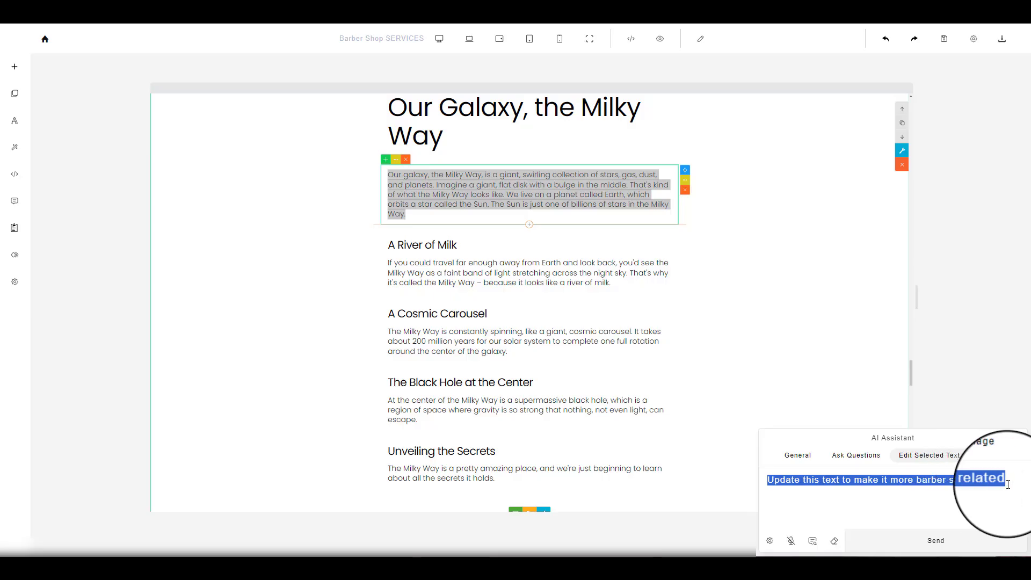
left_click(960, 547)
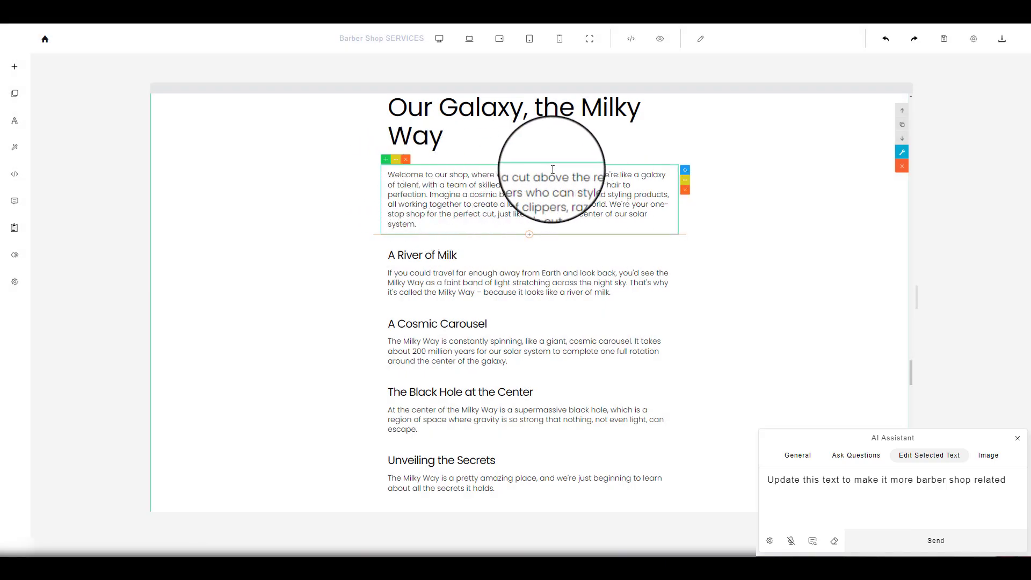
Step: Review the rewritten introductory paragraph and compare it with the remaining Milky Way texts
left_click_drag(419, 224, 390, 176)
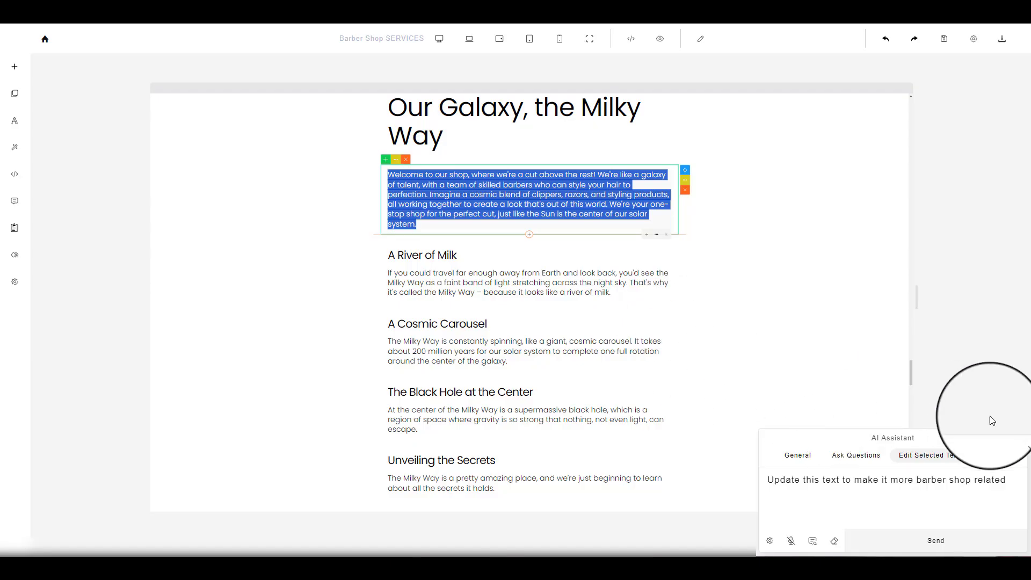
scroll(794, 199, "up", 3)
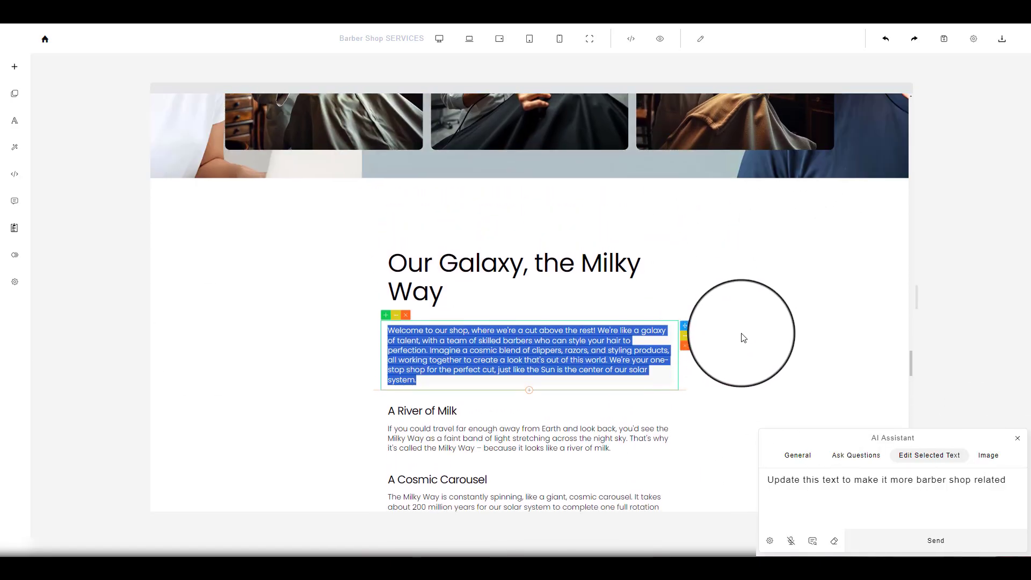
scroll(743, 338, "down", 2)
scroll(280, 275, "down", 2)
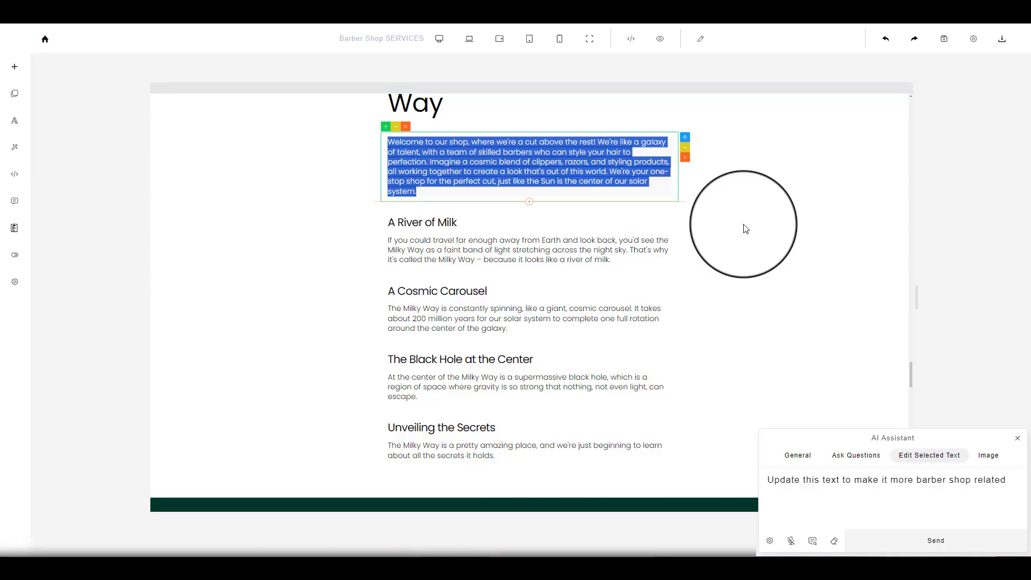
scroll(744, 225, "down", 2)
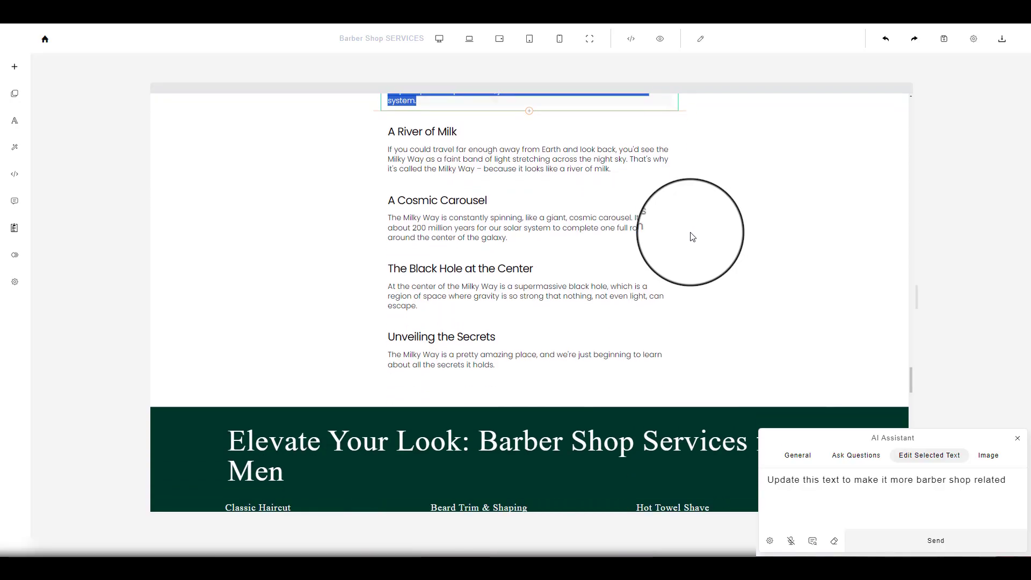
scroll(692, 234, "up", 2)
Step: Generate an image in the Milky Way section with the Image mode prompt "Create an image that is barber shop related"
left_click(735, 234)
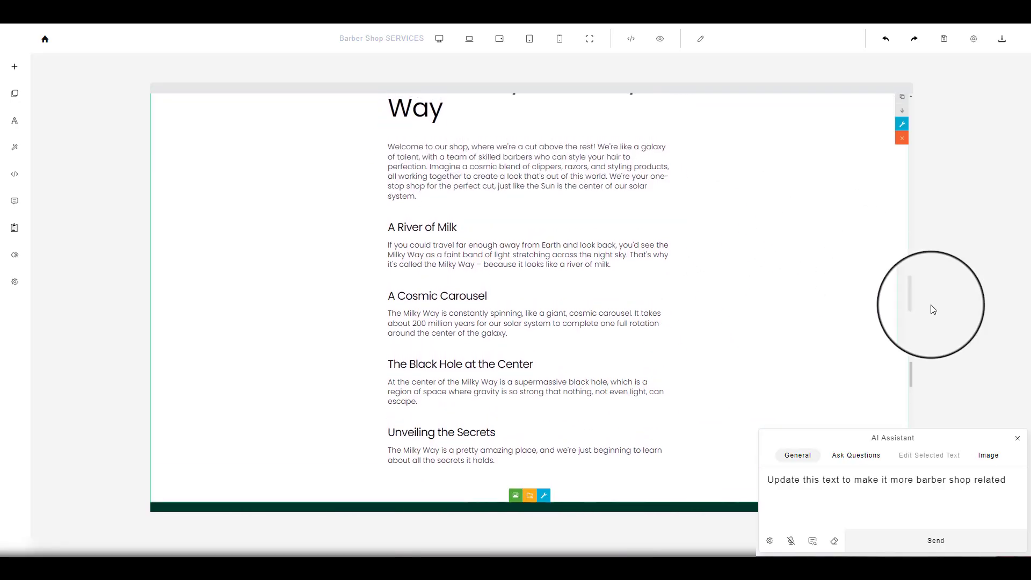
left_click(998, 460)
scroll(618, 280, "up", 2)
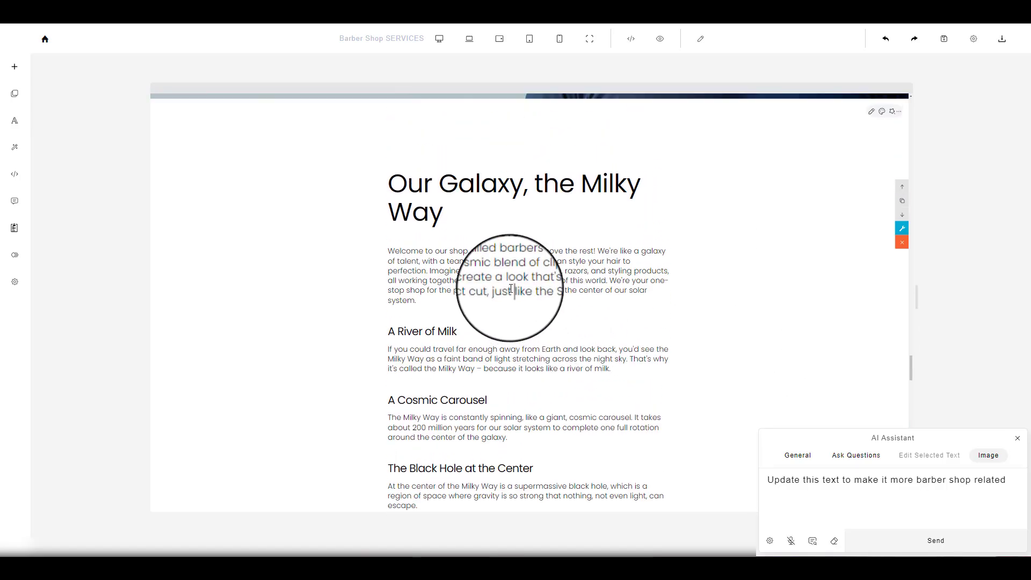
left_click(511, 288)
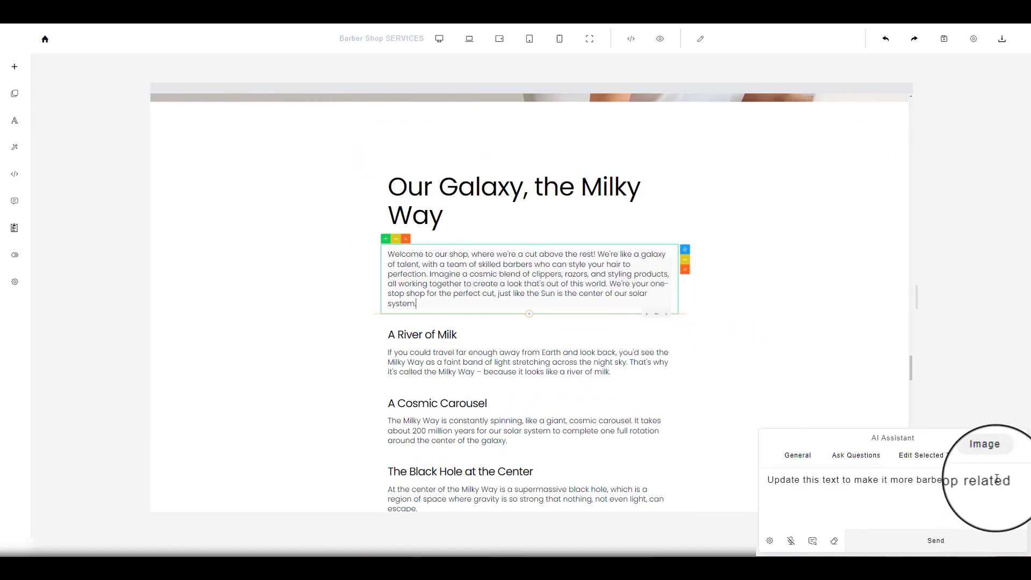
left_click(835, 542)
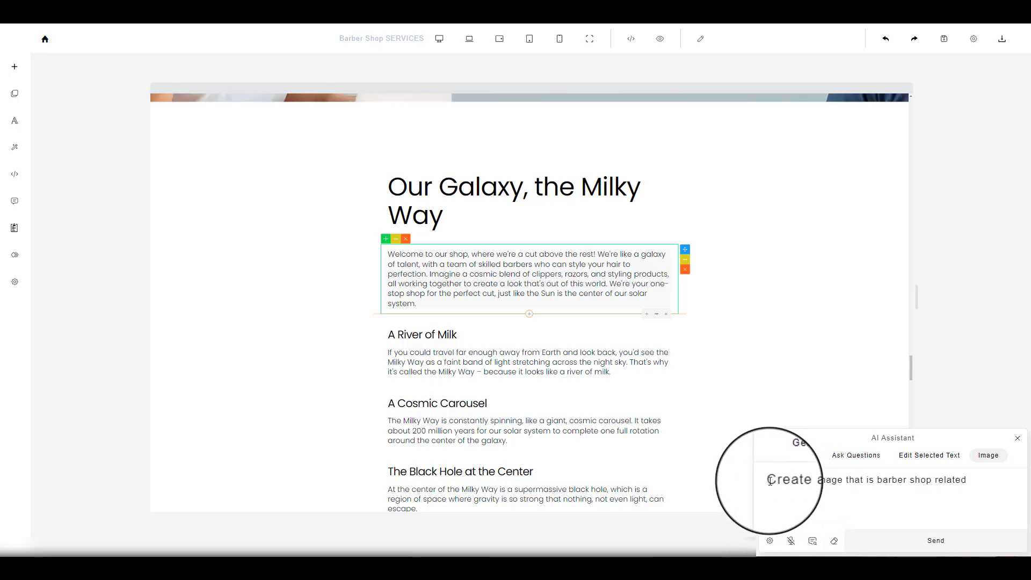
triple_click(967, 481)
left_click(918, 548)
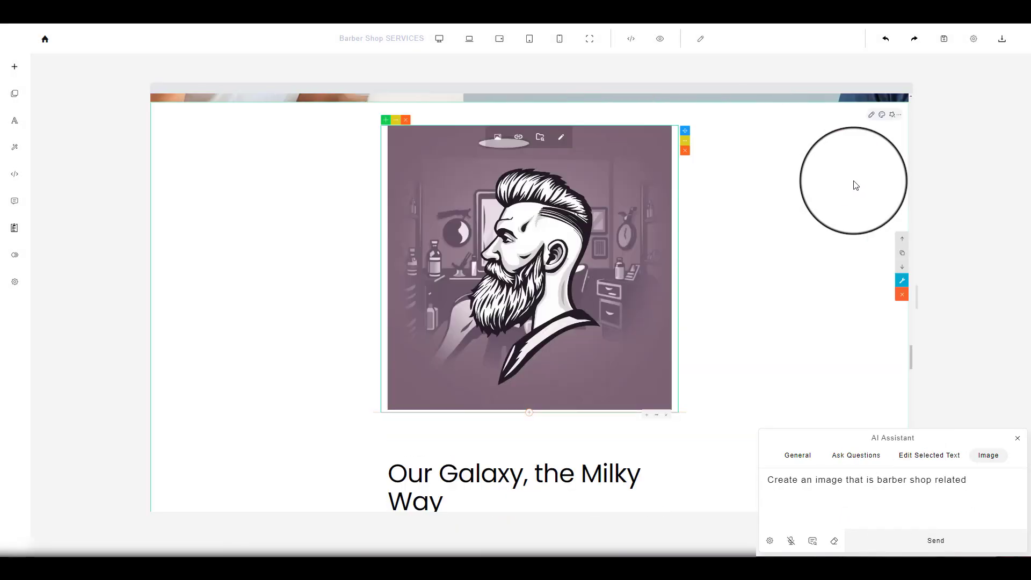
Step: Examine the generated barber image together with the Milky Way texts and the "Barber Shop Services for Men" section
scroll(773, 270, "up", 2)
scroll(763, 280, "down", 4)
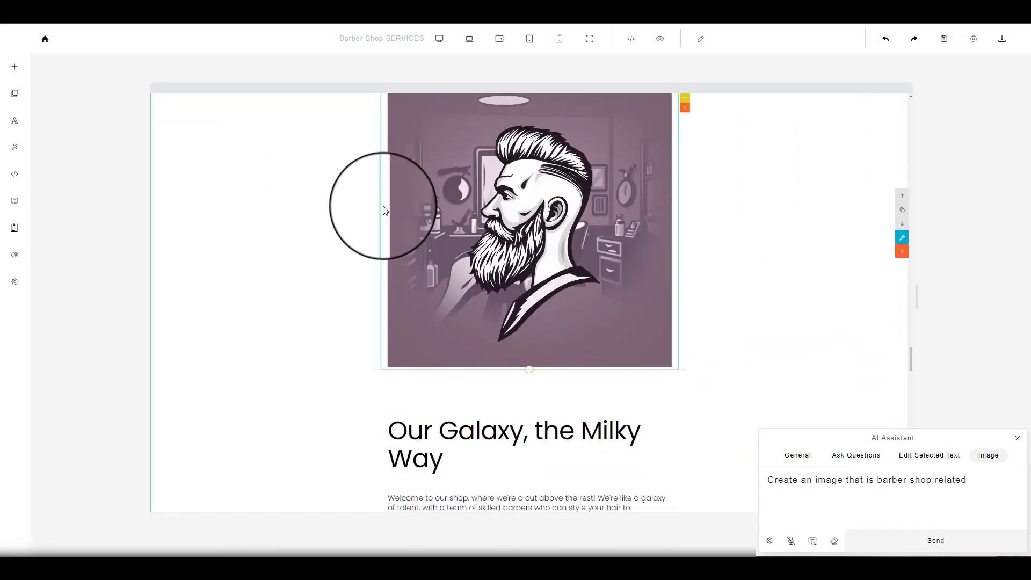
scroll(677, 429, "down", 5)
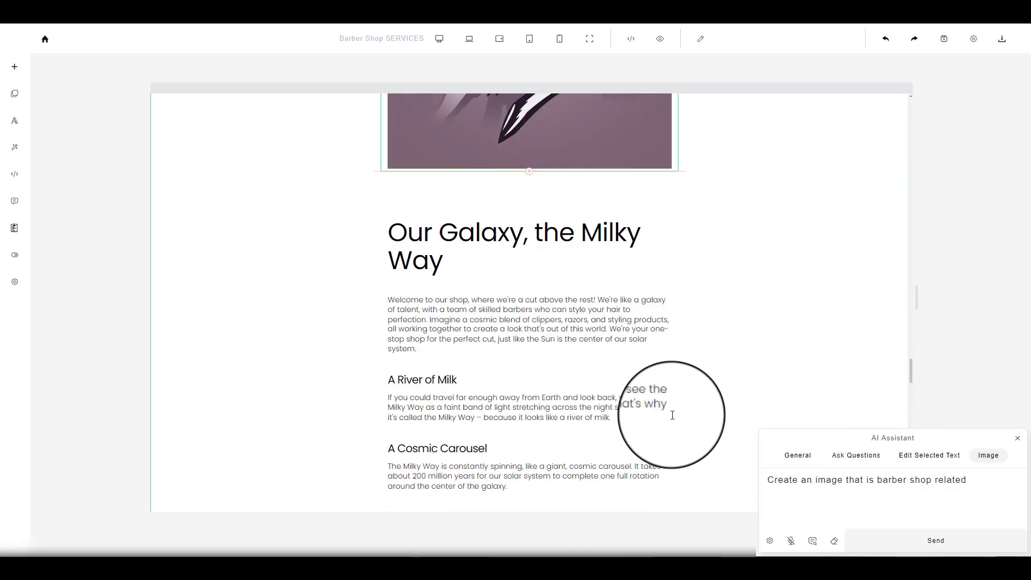
scroll(701, 398, "up", 6)
scroll(542, 279, "up", 2)
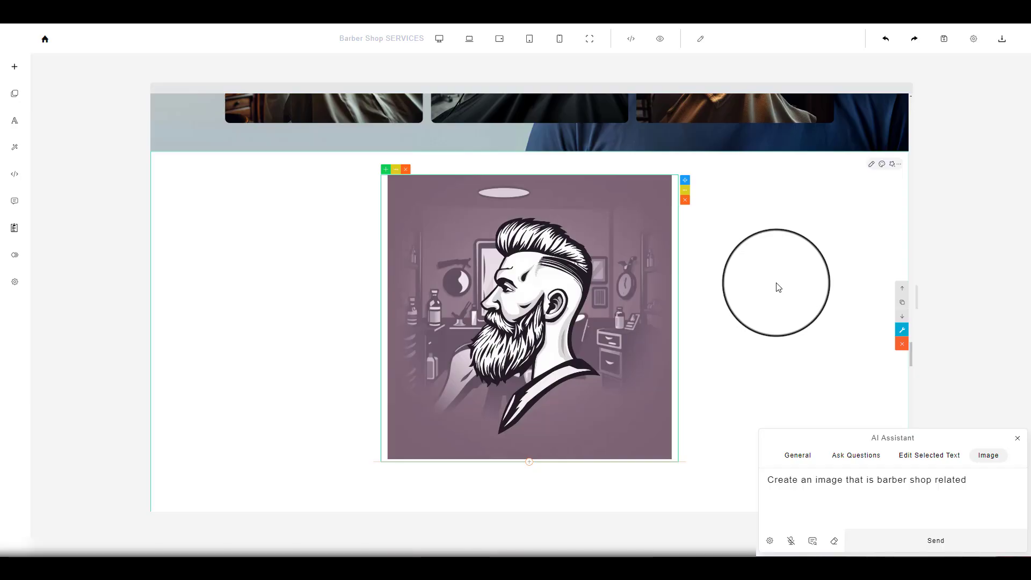
scroll(785, 283, "up", 4)
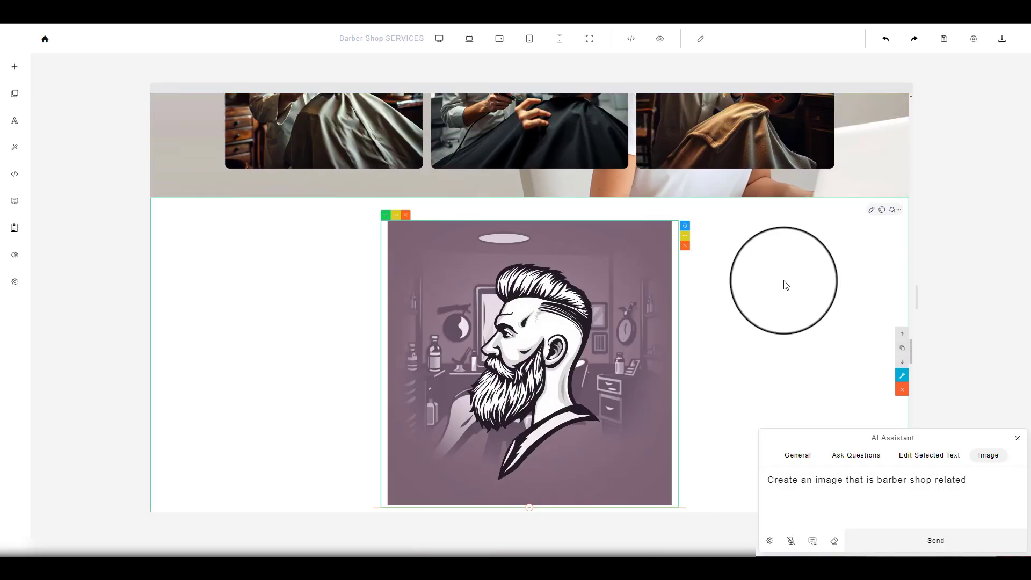
scroll(785, 281, "up", 2)
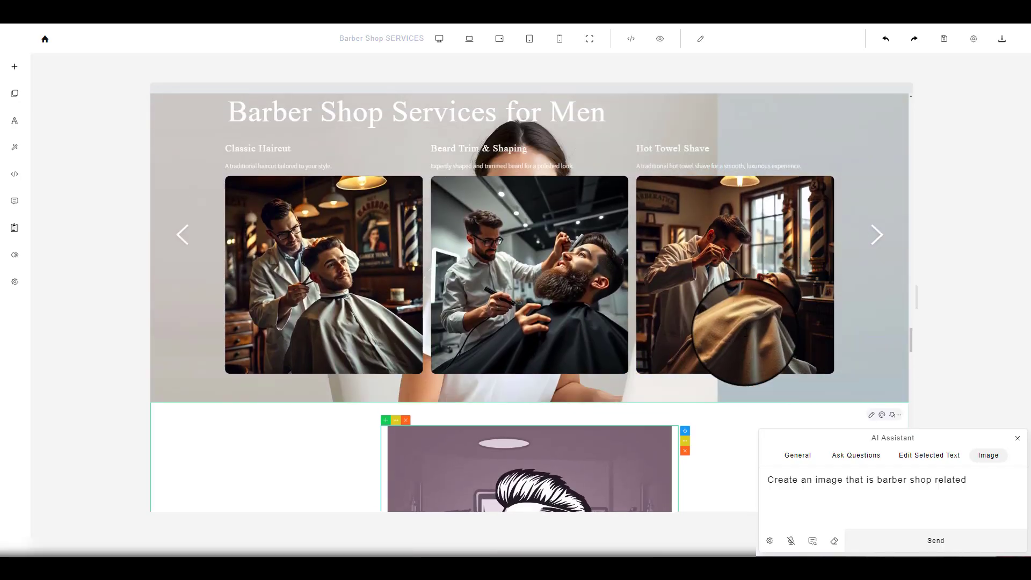
scroll(736, 324, "up", 8)
scroll(736, 324, "up", 6)
scroll(756, 325, "down", 20)
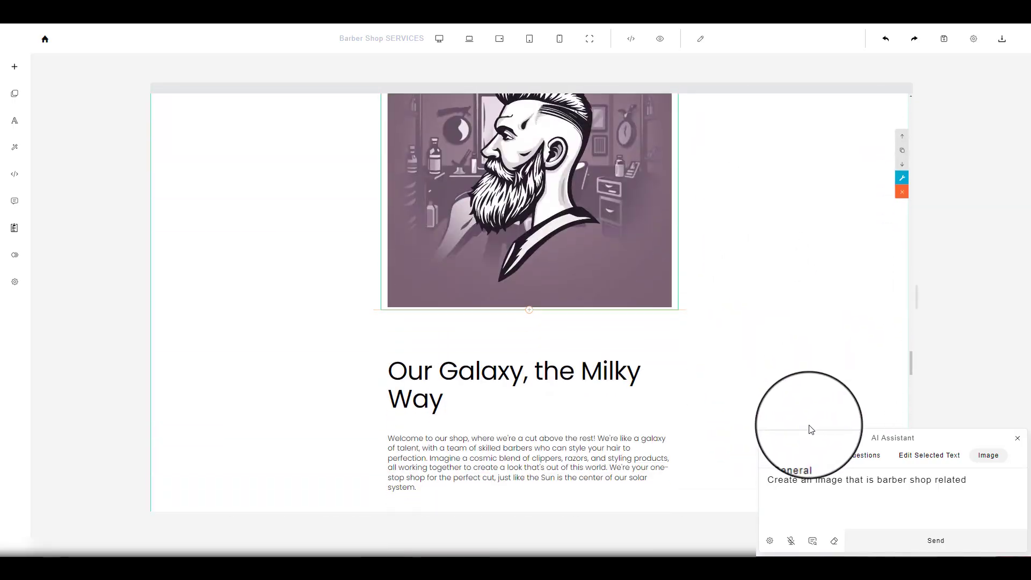
Step: Clear the prompt and send the example about a section highlighting AI-powered web solutions with 'Our Works' and 'Get in Touch' buttons
scroll(809, 425, "down", 1)
left_click(834, 541)
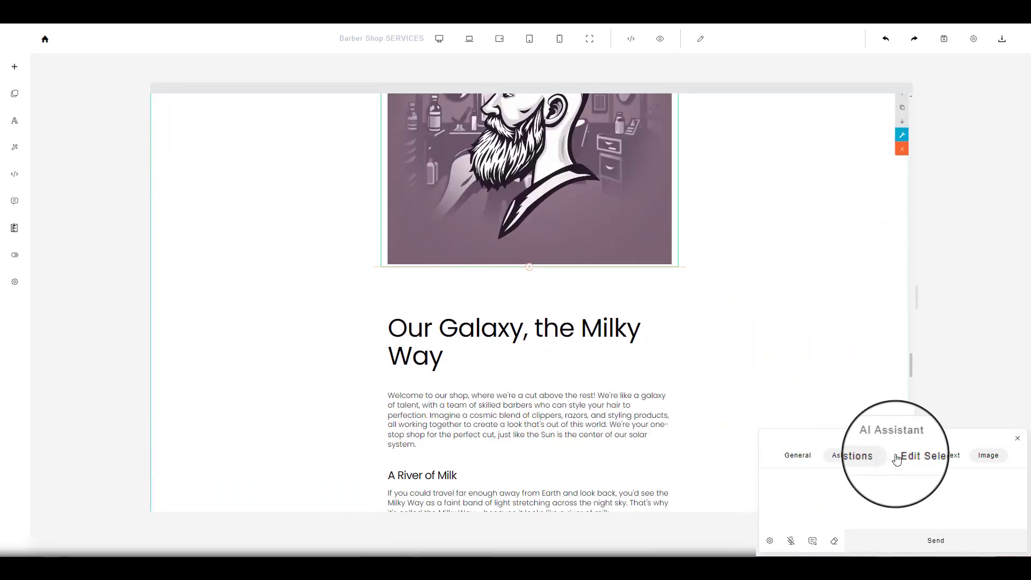
left_click(816, 537)
scroll(278, 270, "up", 8)
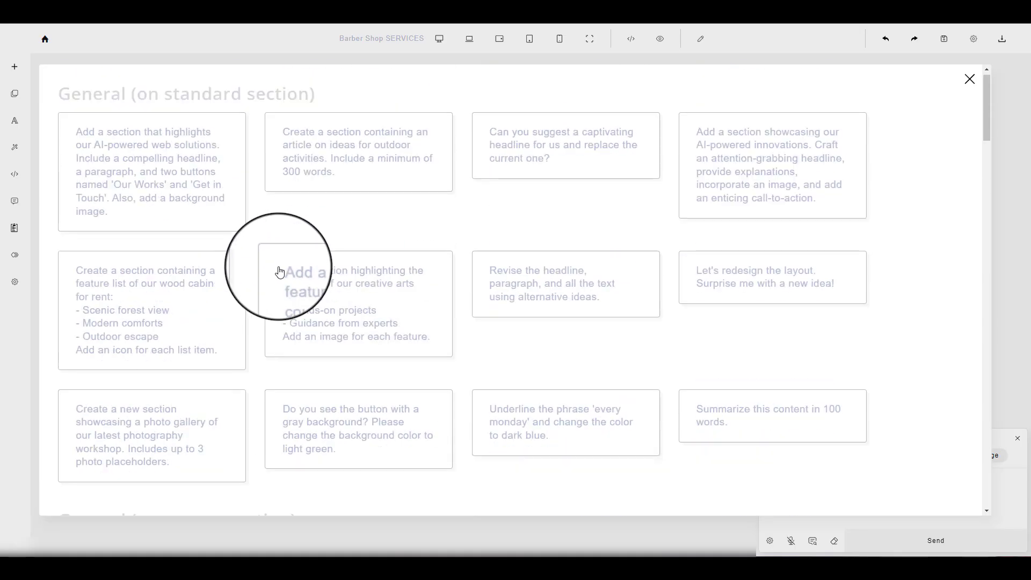
left_click(143, 167)
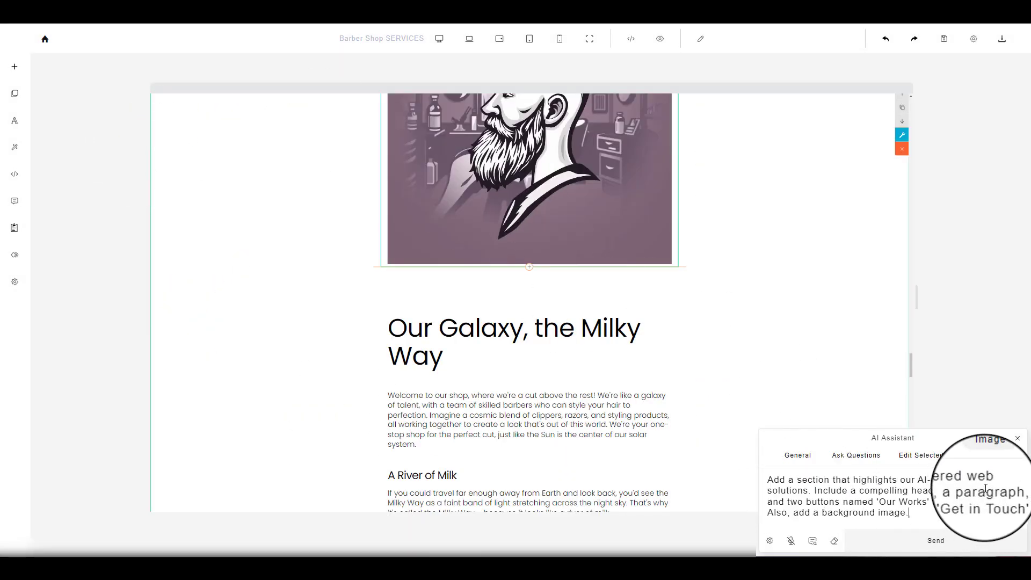
left_click(913, 541)
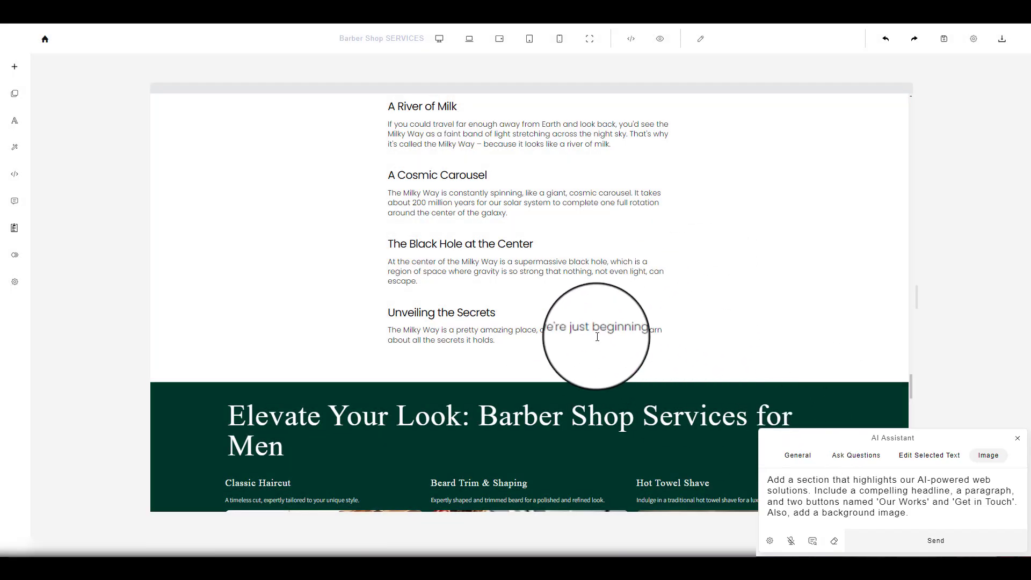
Step: Switch the AI Assistant to General mode and resend the AI-powered web solutions section prompt with 'Our Works' and 'Get in Touch' buttons
scroll(728, 293, "down", 2)
scroll(744, 328, "up", 12)
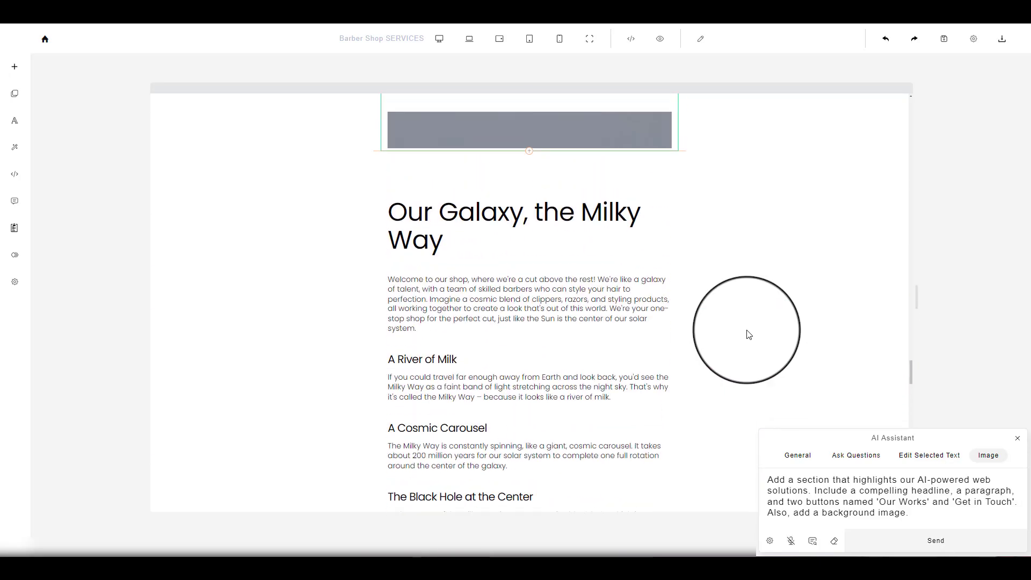
scroll(736, 344, "up", 2)
scroll(644, 355, "down", 3)
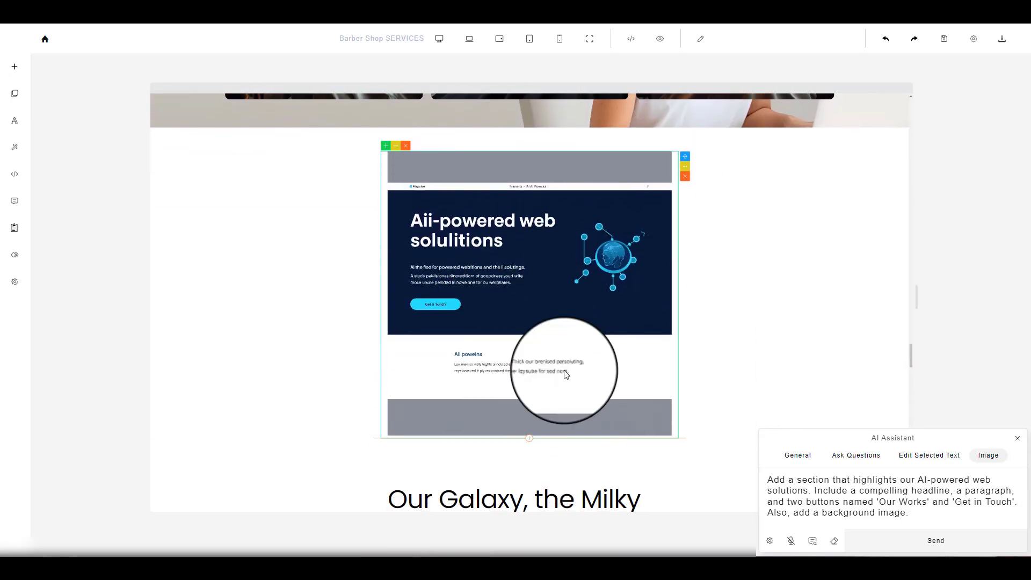
left_click(553, 295)
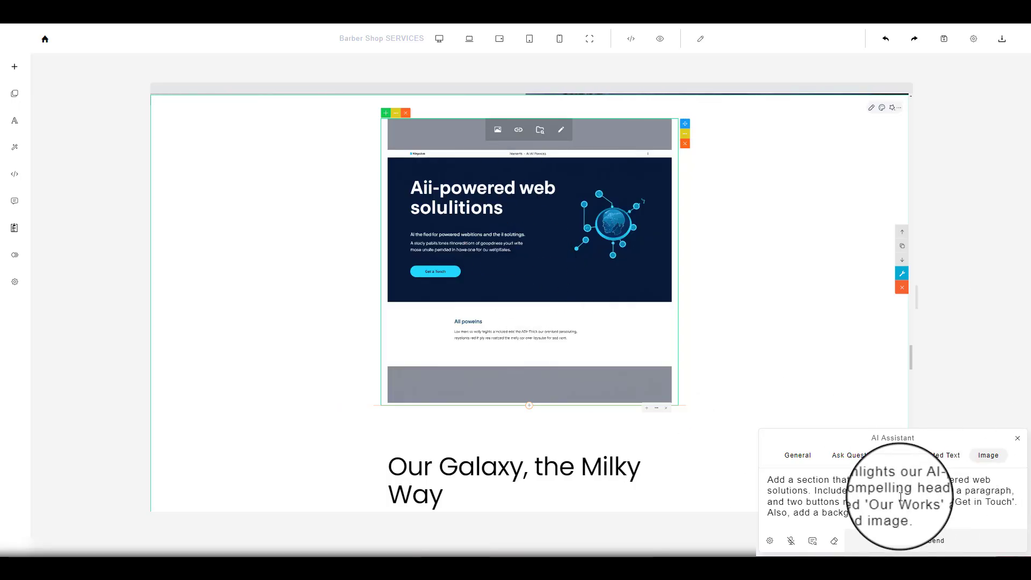
left_click(794, 466)
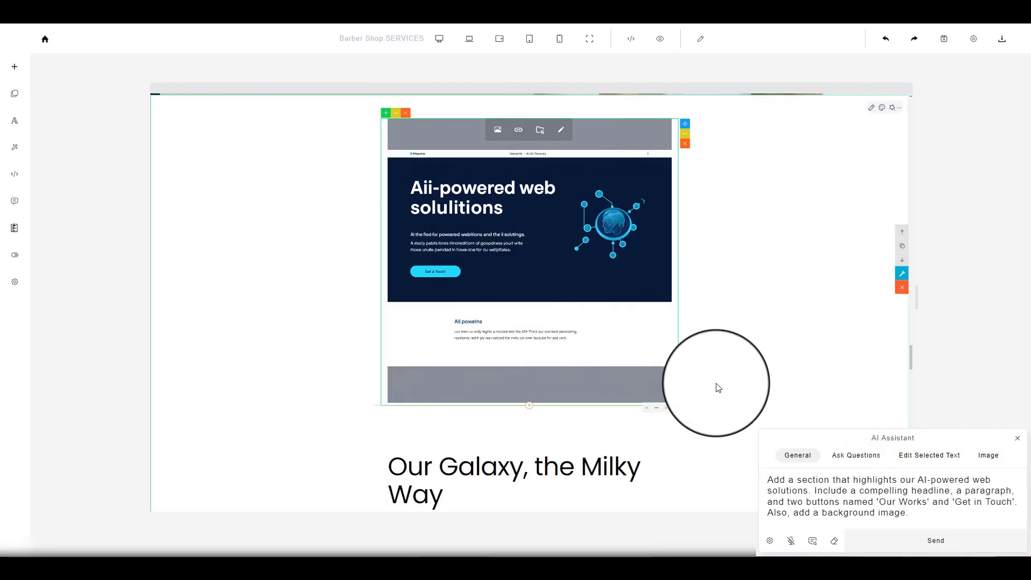
left_click(945, 542)
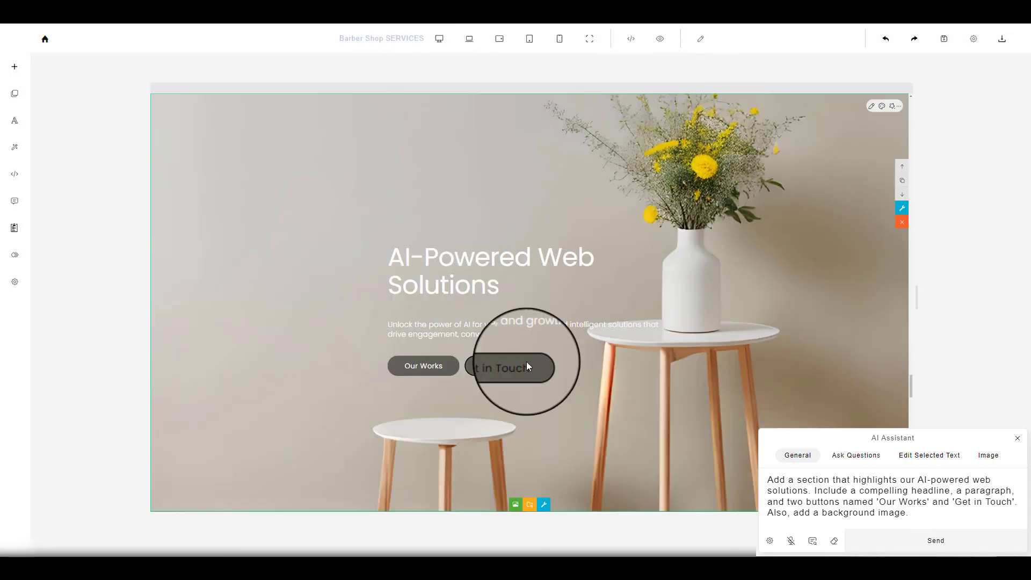
Step: Clear the prompt, dictate "Update this section to make it barbershop related" and send it for the AI-Powered Web Solutions section
scroll(717, 273, "down", 3)
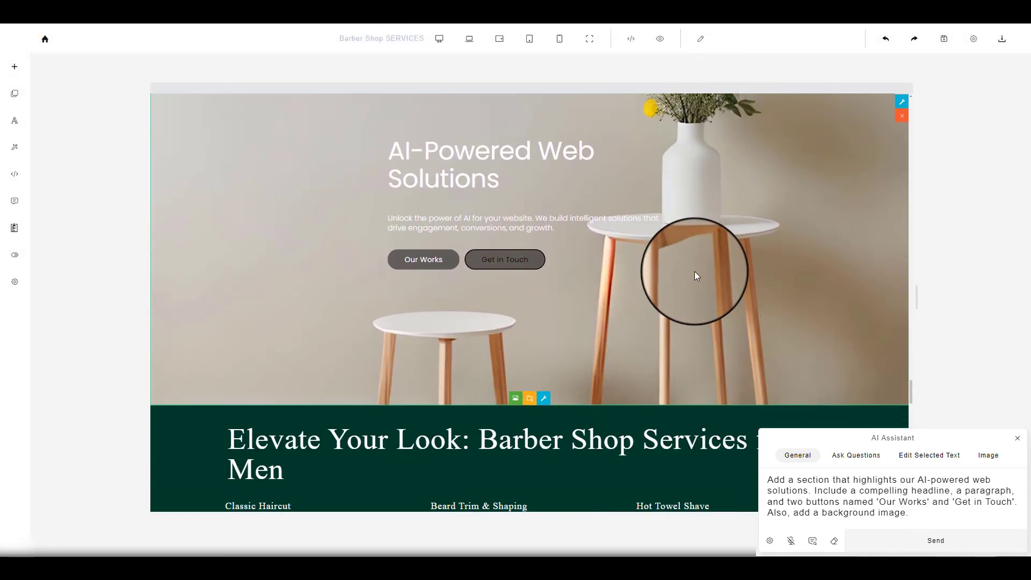
scroll(699, 272, "up", 1)
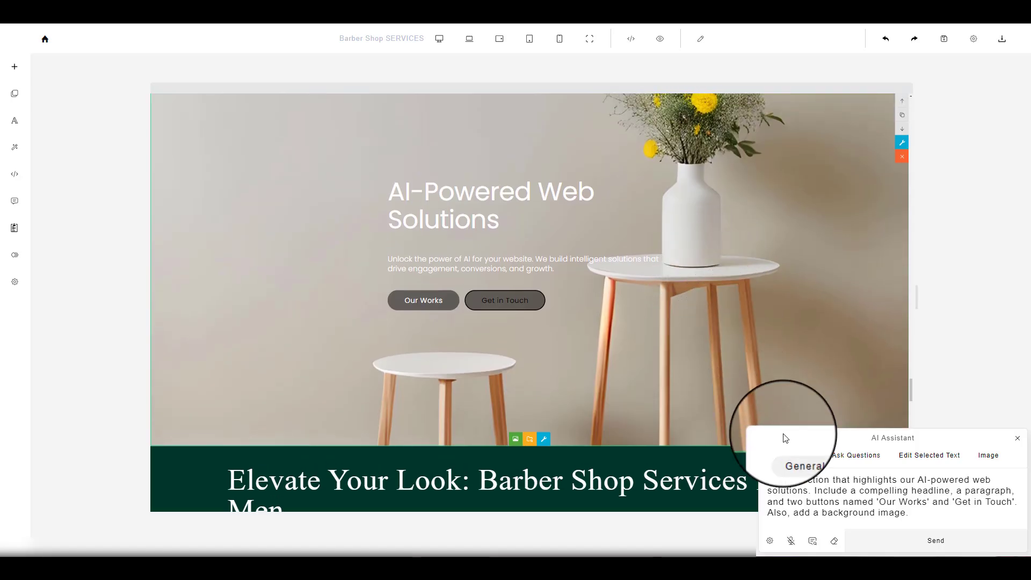
scroll(626, 271, "up", 3)
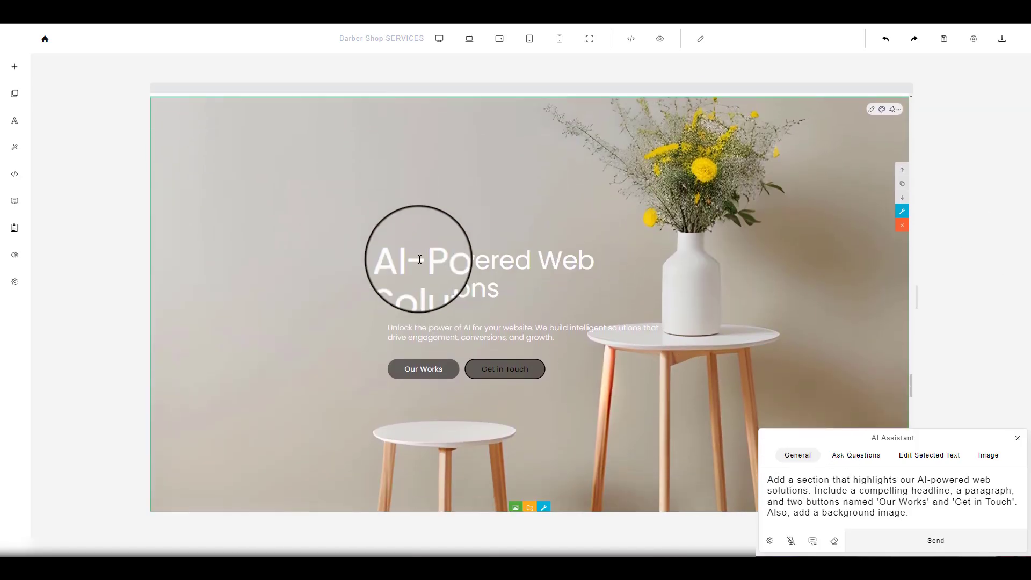
scroll(430, 236, "down", 2)
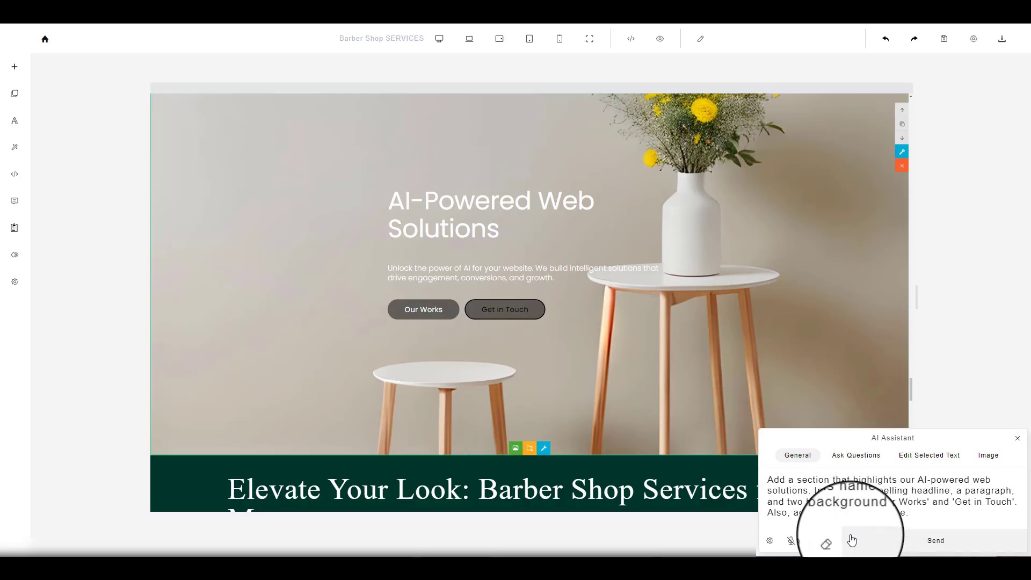
left_click(834, 541)
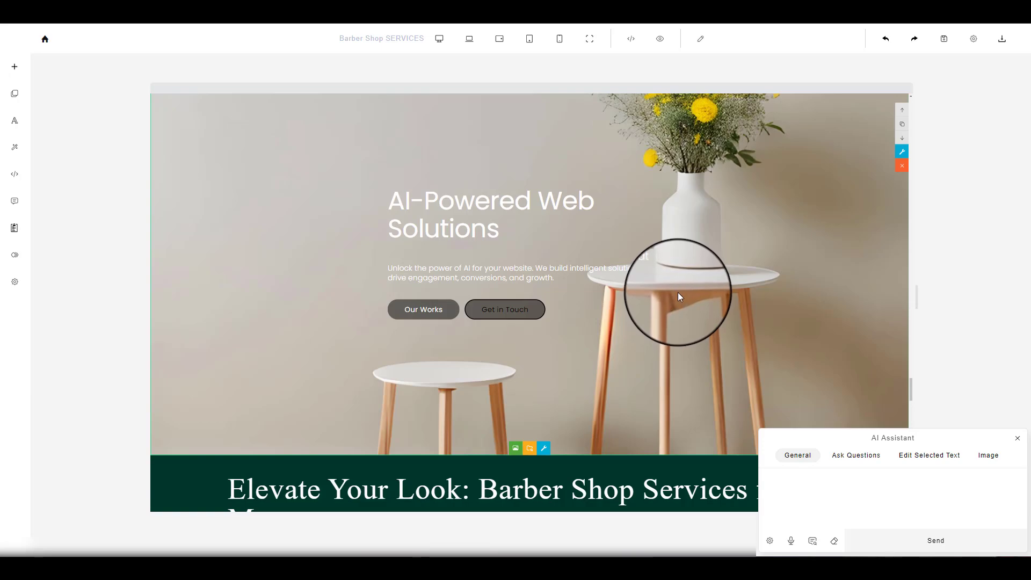
left_click(791, 547)
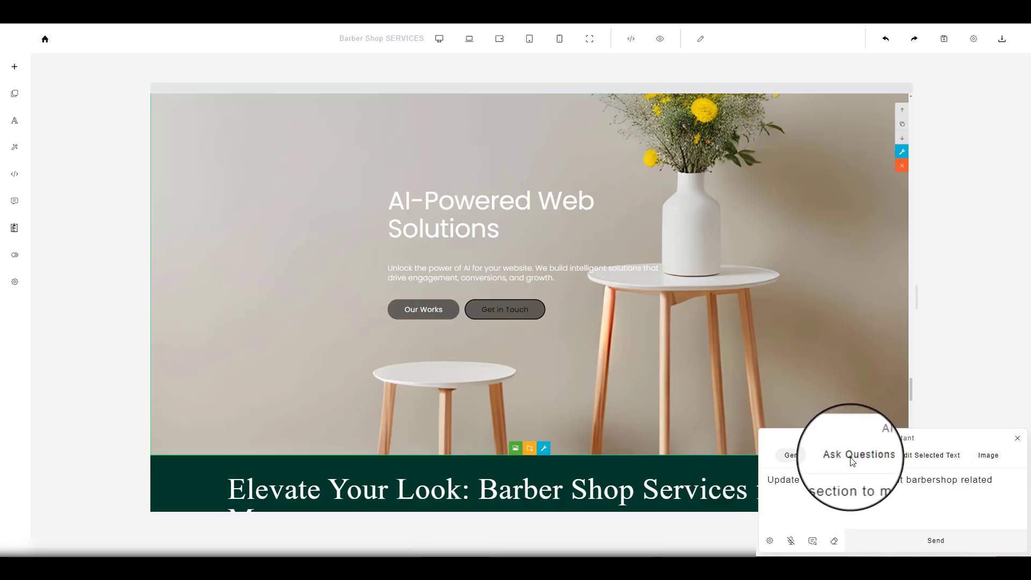
left_click(921, 548)
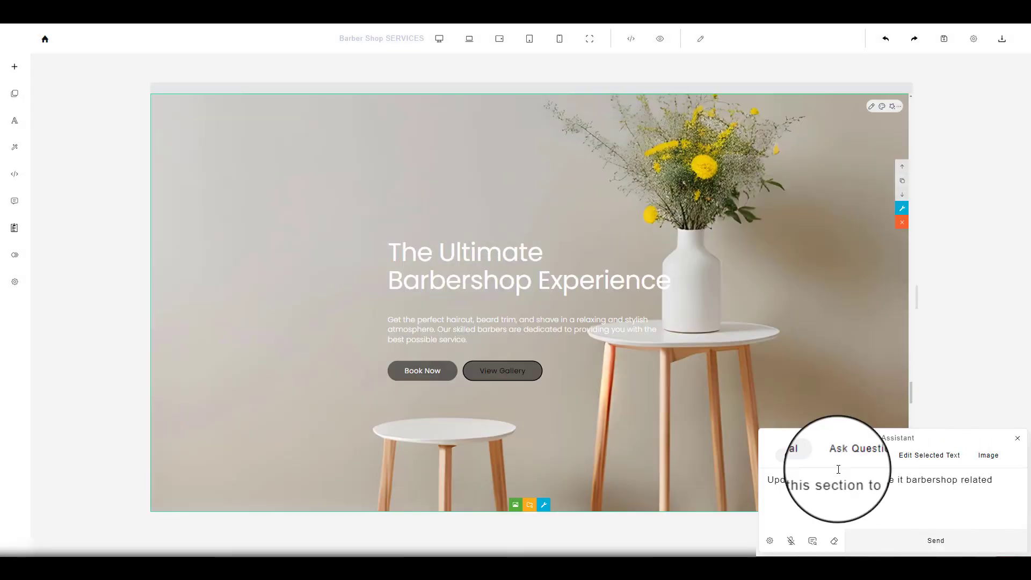
Step: Compare the barbershop version of the section with the original "AI-Powered Web Solutions" section
scroll(599, 295, "up", 1)
scroll(553, 272, "down", 3)
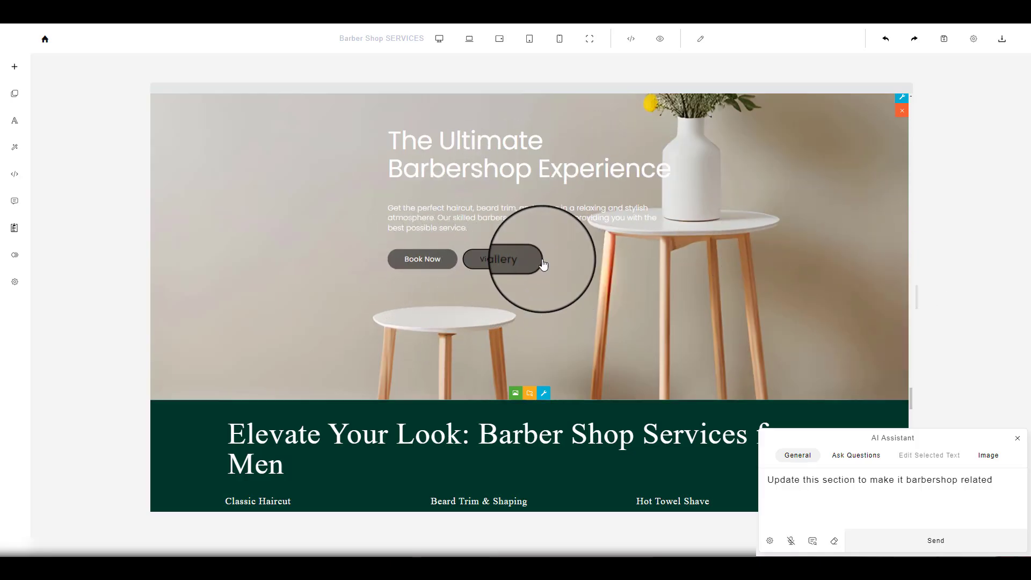
scroll(746, 318, "up", 6)
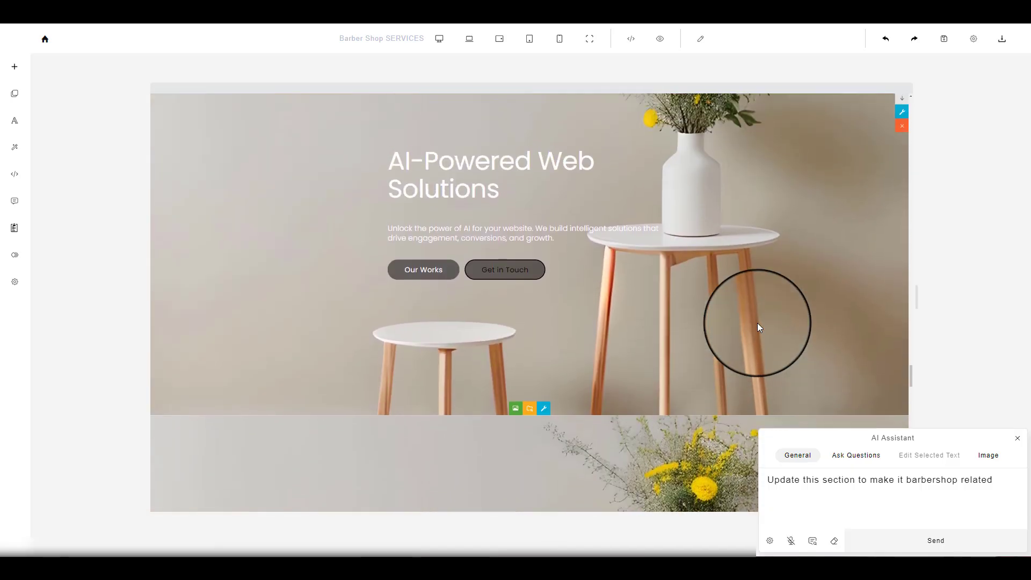
scroll(758, 323, "down", 2)
scroll(665, 317, "up", 2)
scroll(529, 266, "down", 6)
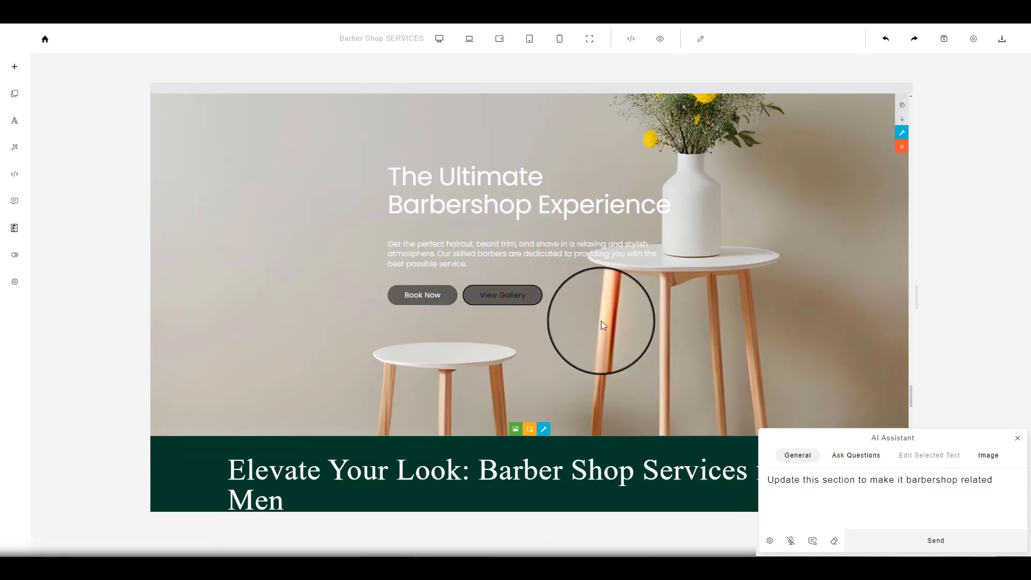
Step: Remove the "AI-Powered Web Solutions" section and close the AI Assistant
scroll(854, 281, "up", 6)
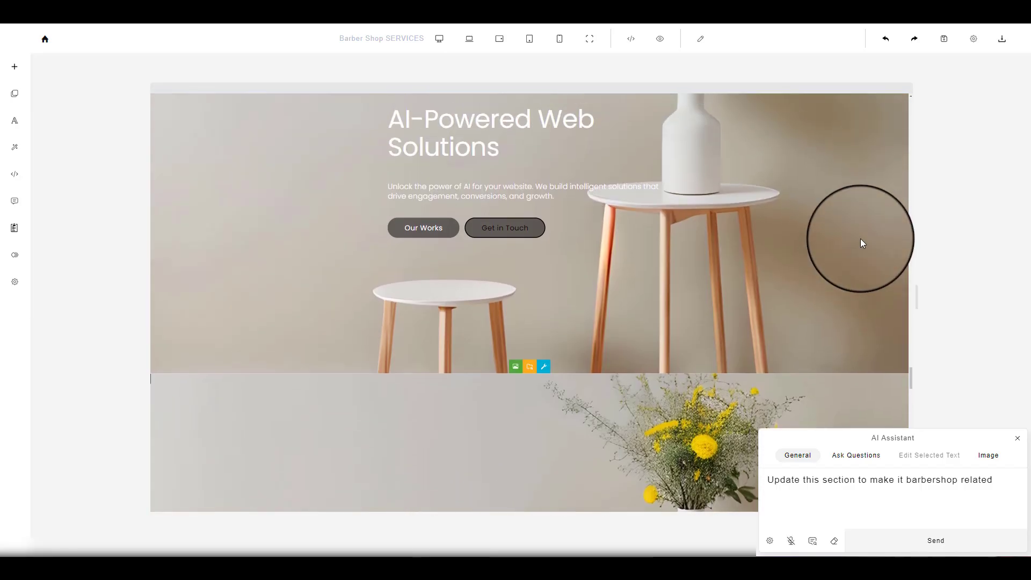
scroll(861, 239, "up", 3)
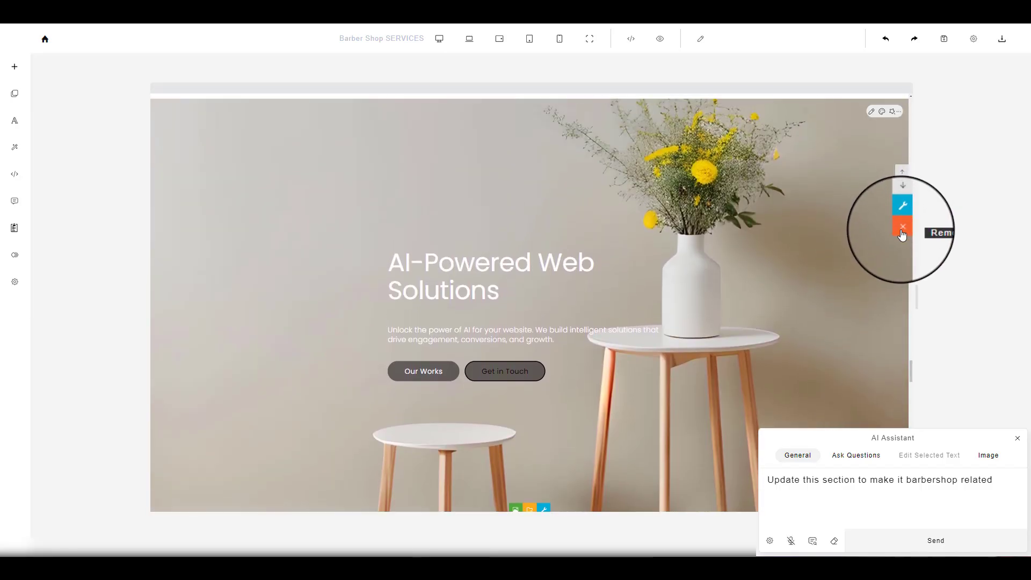
left_click(903, 227)
scroll(752, 274, "down", 4)
scroll(859, 349, "up", 2)
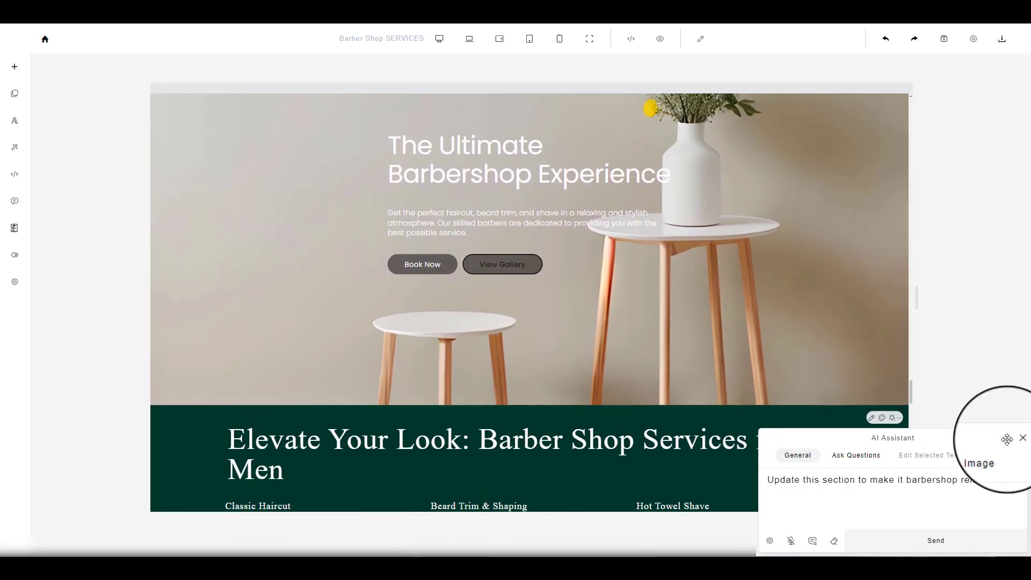
left_click(1023, 439)
scroll(882, 318, "up", 3)
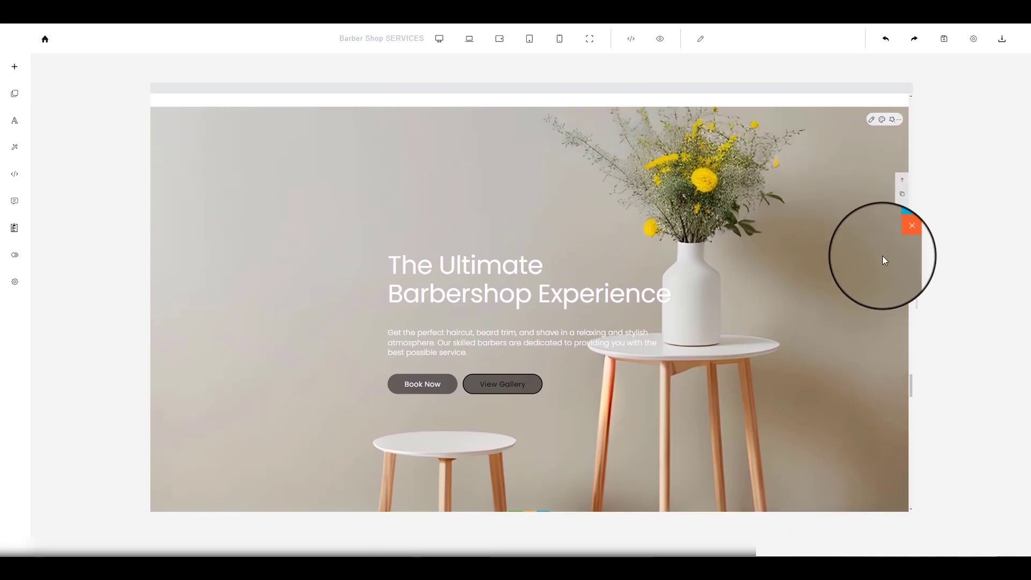
Step: Duplicate "The Ultimate Barbershop Experience" section and open the lower copy's section settings with its spacing and animation options expanded
left_click(906, 200)
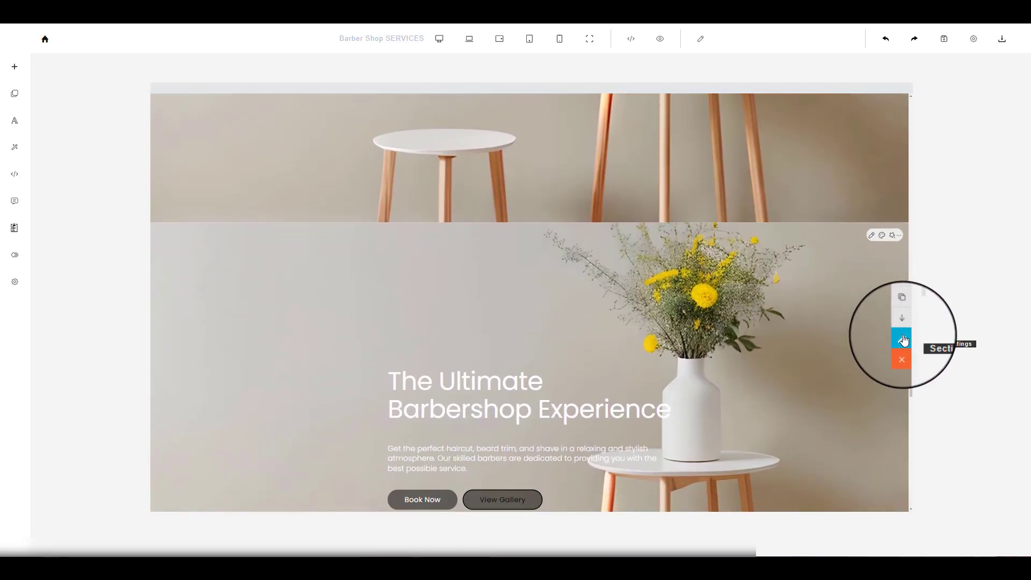
left_click(902, 341)
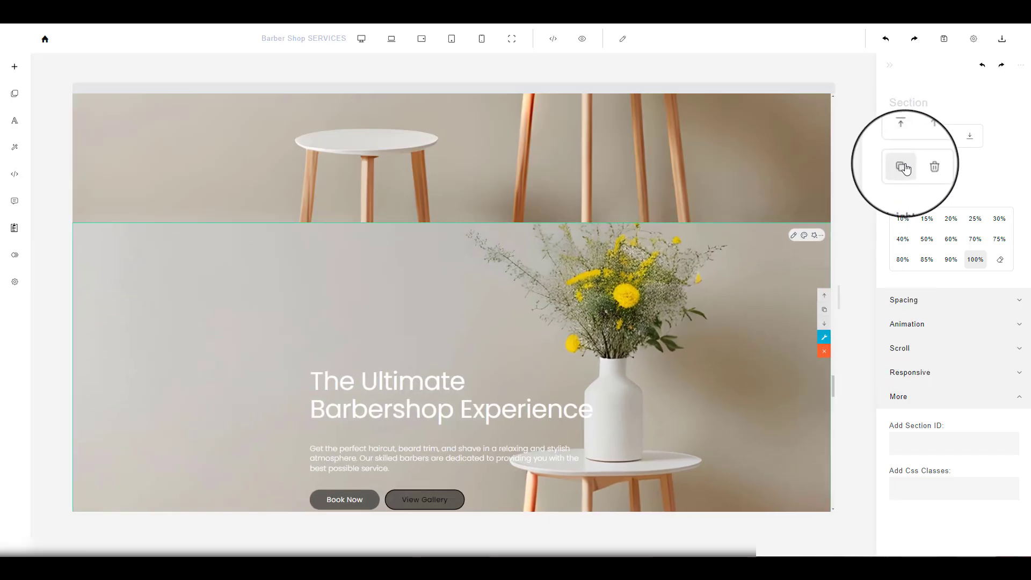
left_click(915, 300)
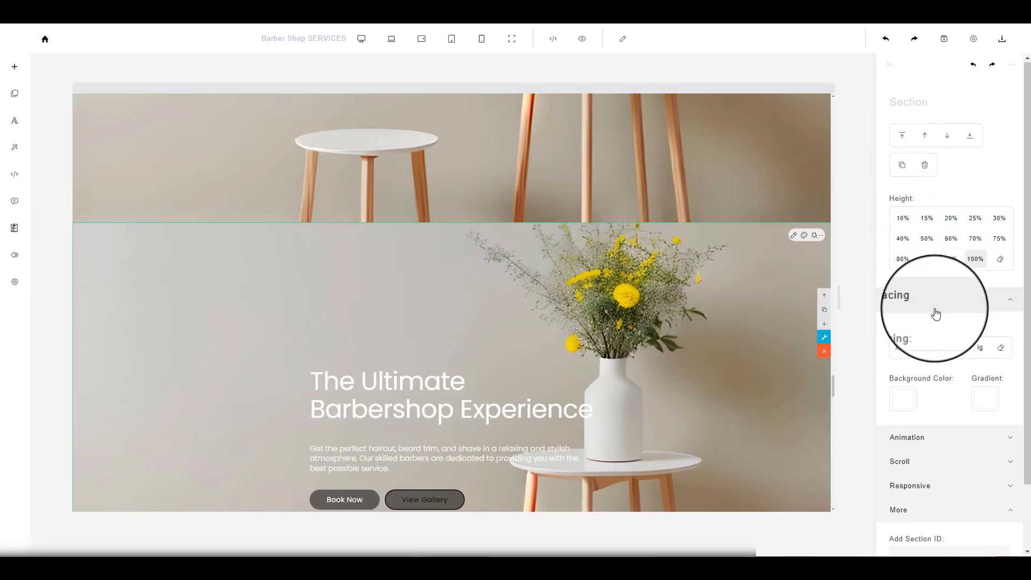
scroll(938, 314, "down", 2)
left_click(916, 363)
scroll(935, 301, "down", 3)
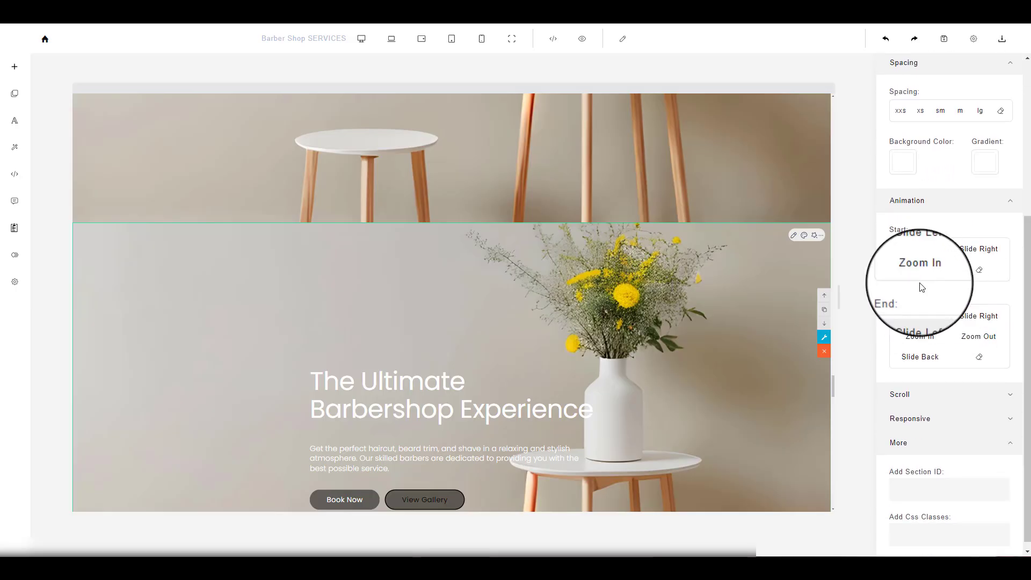
Step: Set the lower barbershop section's start animation to Zoom In and its end animation to Slide Right, and preview the effect
left_click(894, 245)
left_click(920, 263)
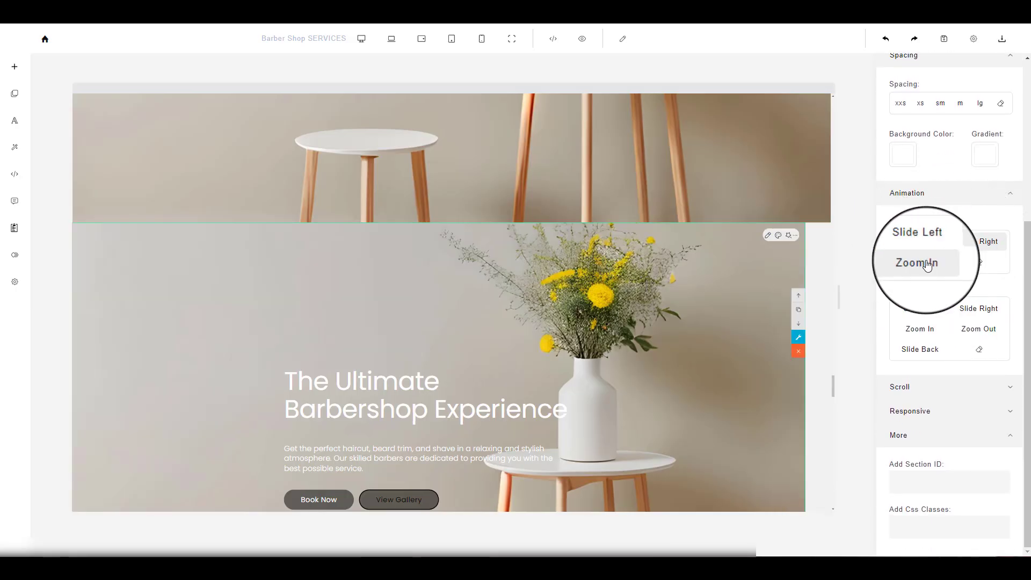
left_click(916, 309)
left_click(979, 309)
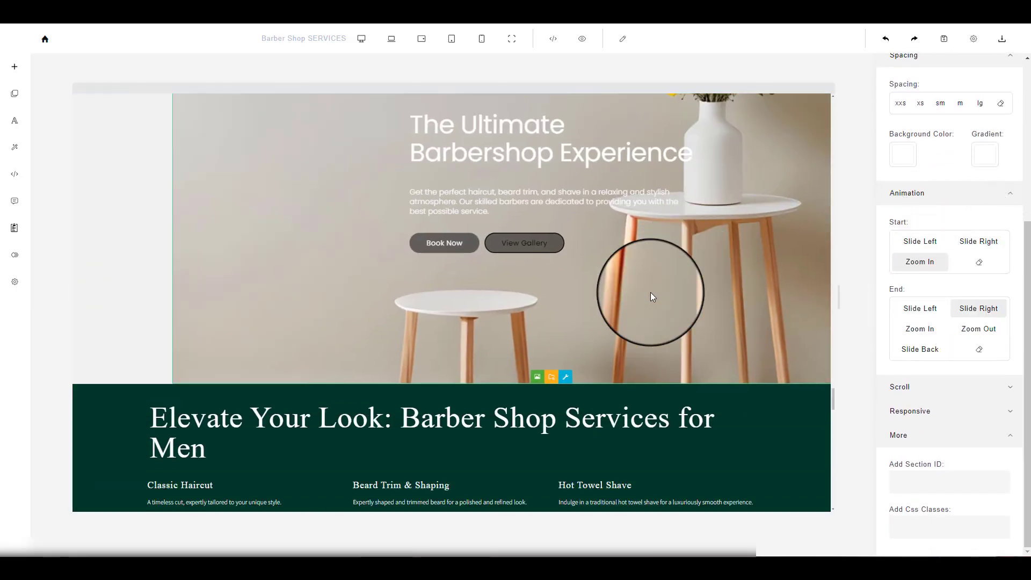
scroll(670, 292, "up", 6)
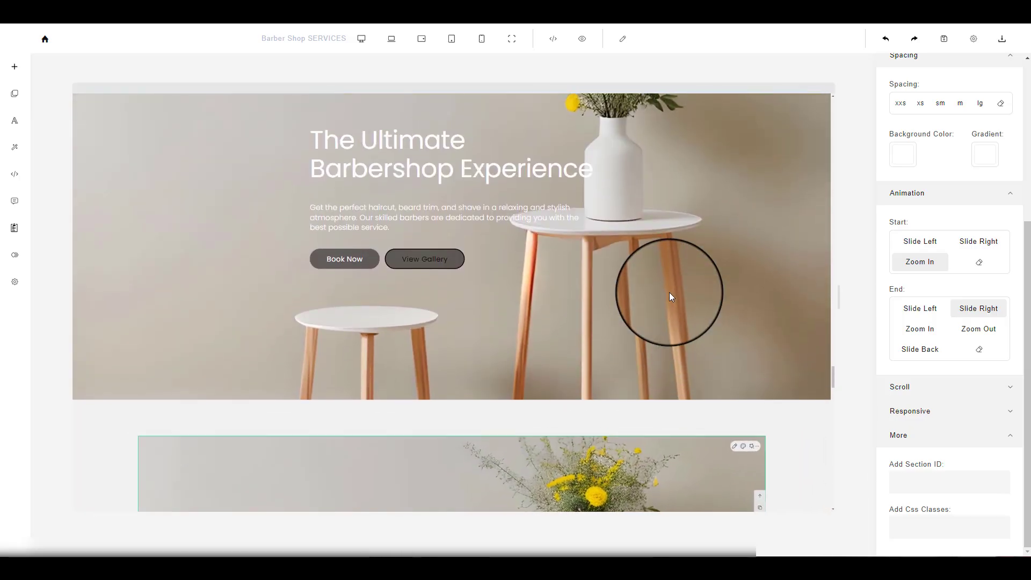
scroll(670, 292, "down", 12)
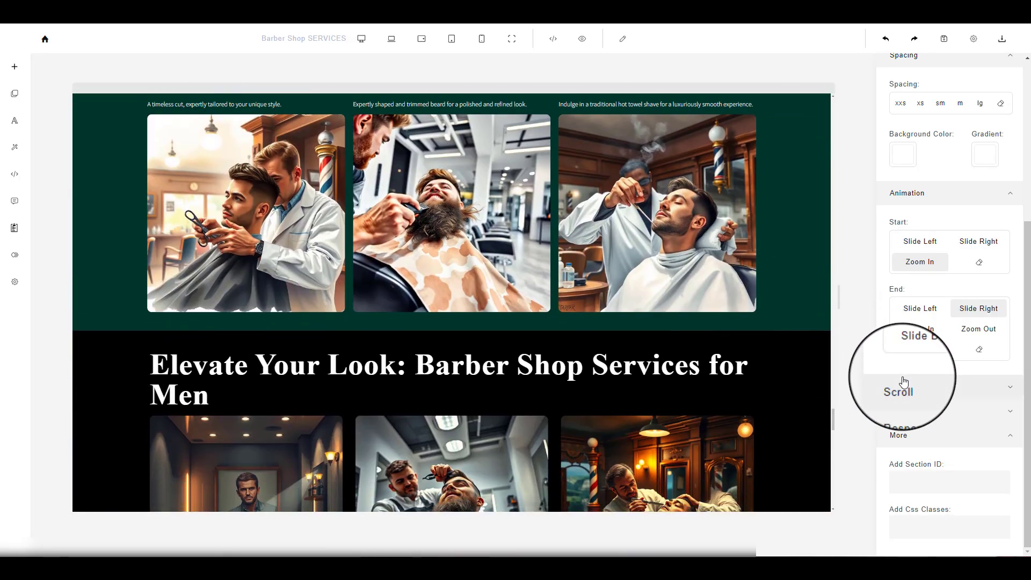
Step: Give the animated barbershop section scroll button style 4 and open its responsive visibility options
left_click(902, 386)
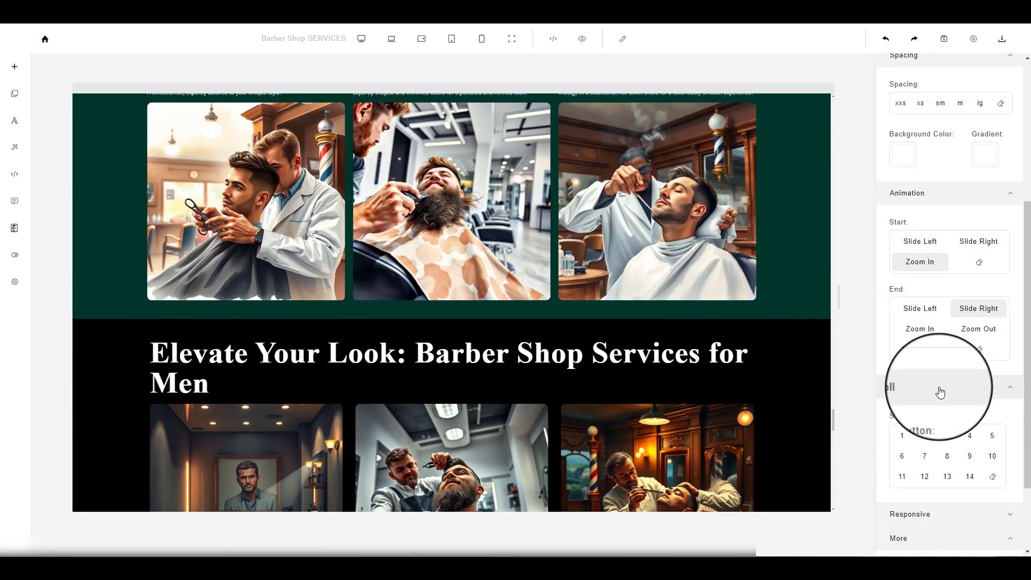
scroll(950, 335, "down", 2)
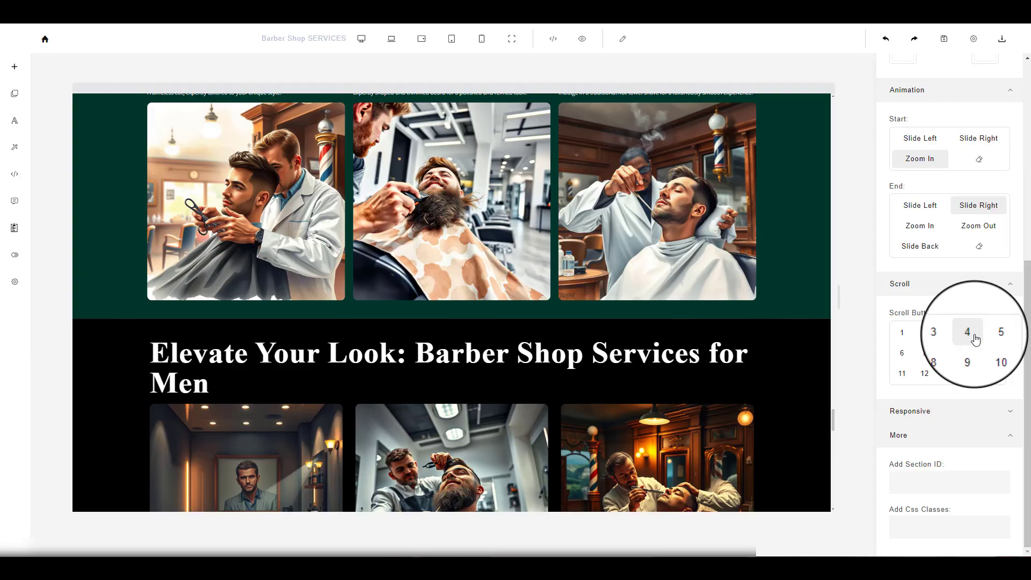
scroll(776, 312, "down", 6)
scroll(779, 310, "up", 5)
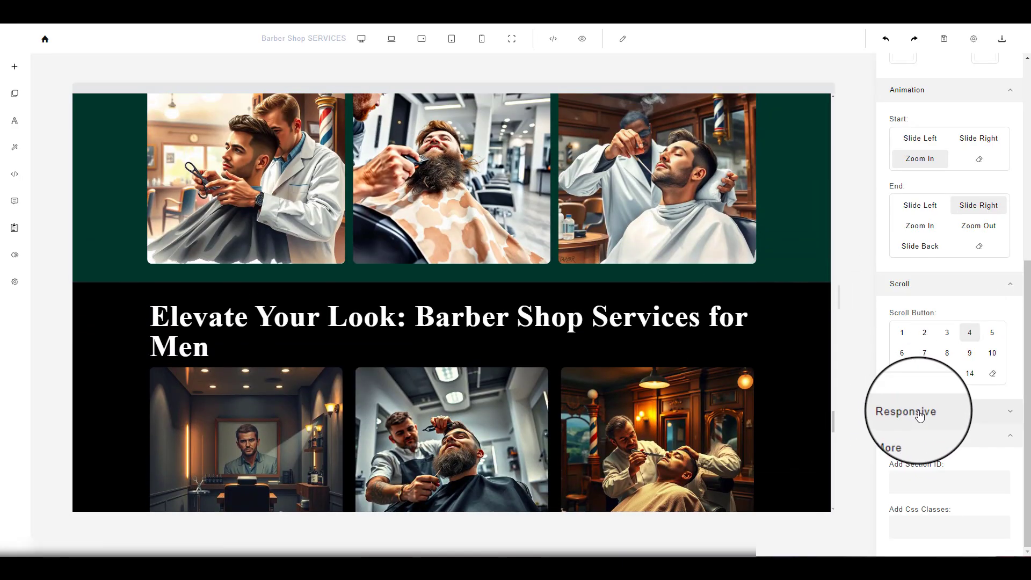
left_click(919, 414)
scroll(919, 414, "down", 2)
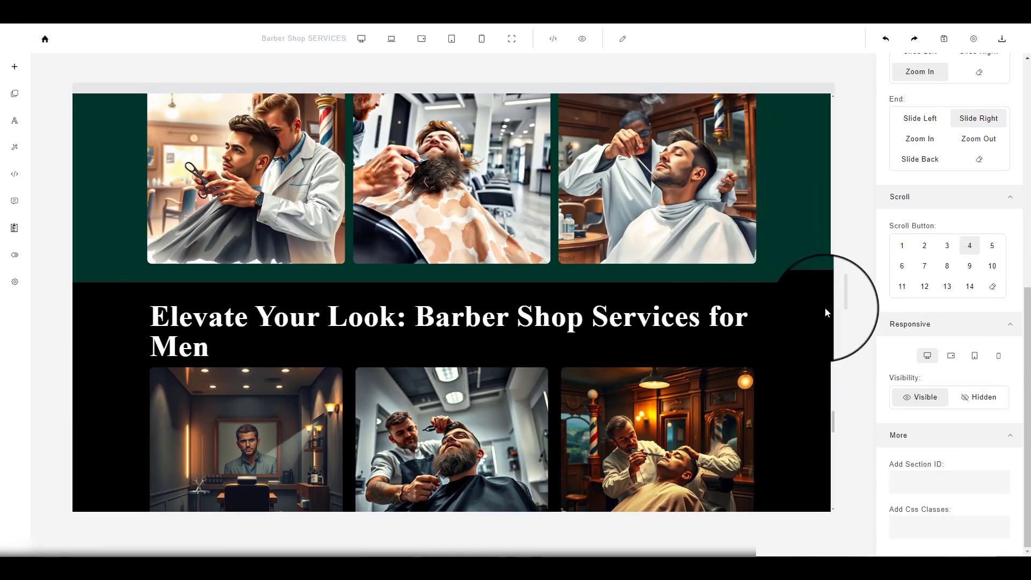
Step: Open the box settings of the animated "The Ultimate Barbershop Experience" section and expand its on-click, image and text options
scroll(825, 311, "up", 3)
left_click(788, 214)
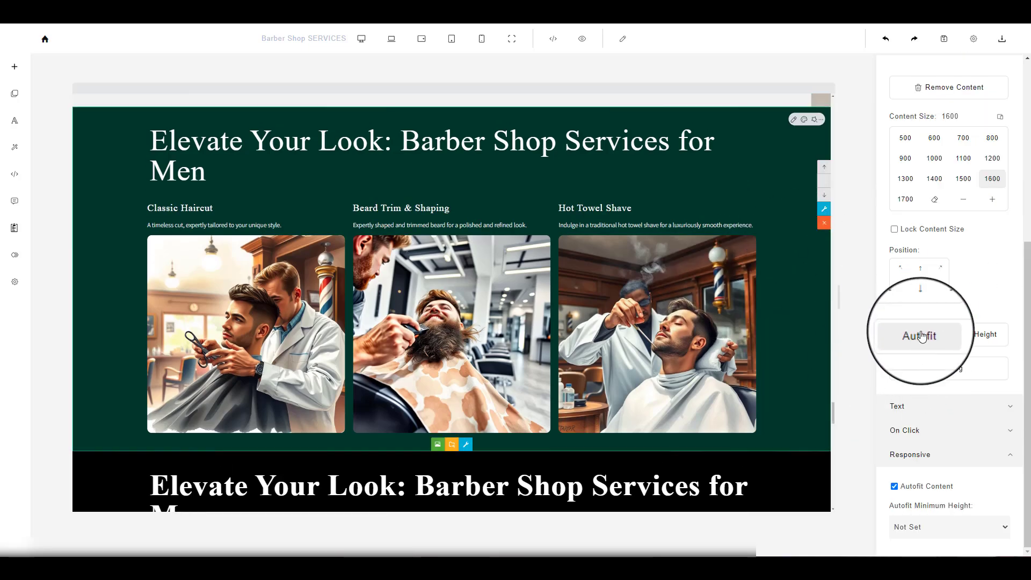
scroll(795, 387, "up", 6)
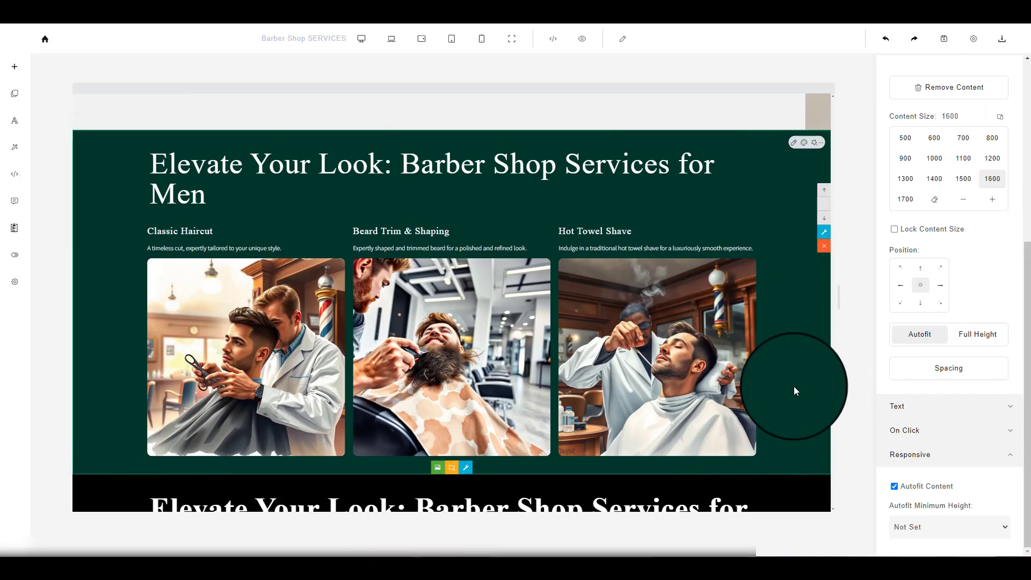
left_click(742, 274)
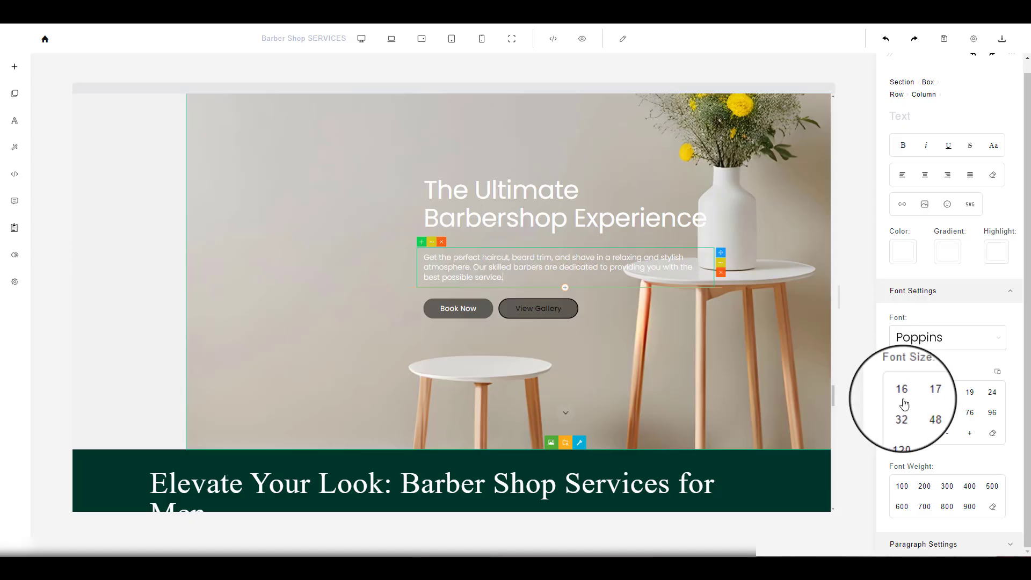
left_click(814, 225)
scroll(942, 413, "down", 8)
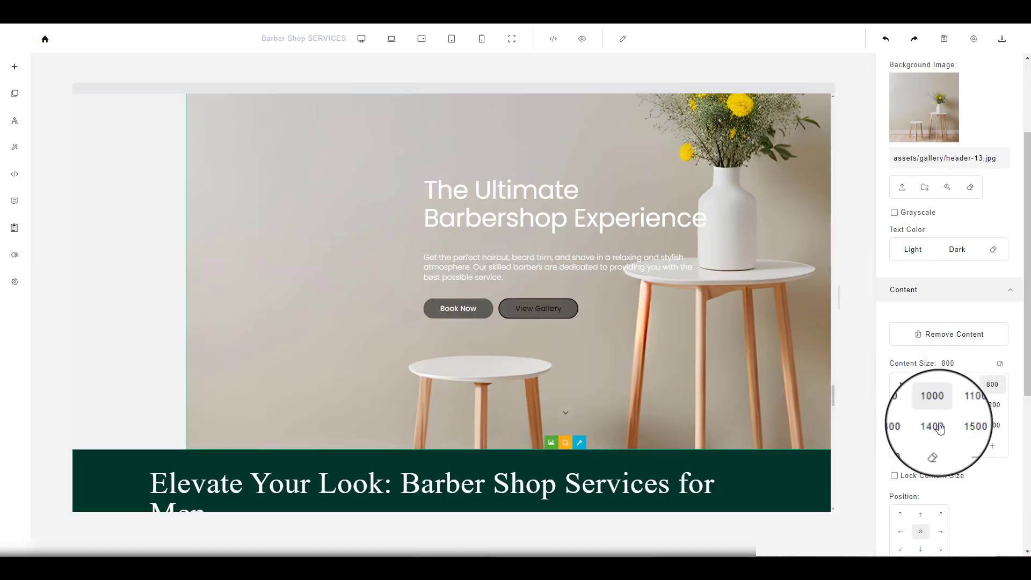
left_click(935, 414)
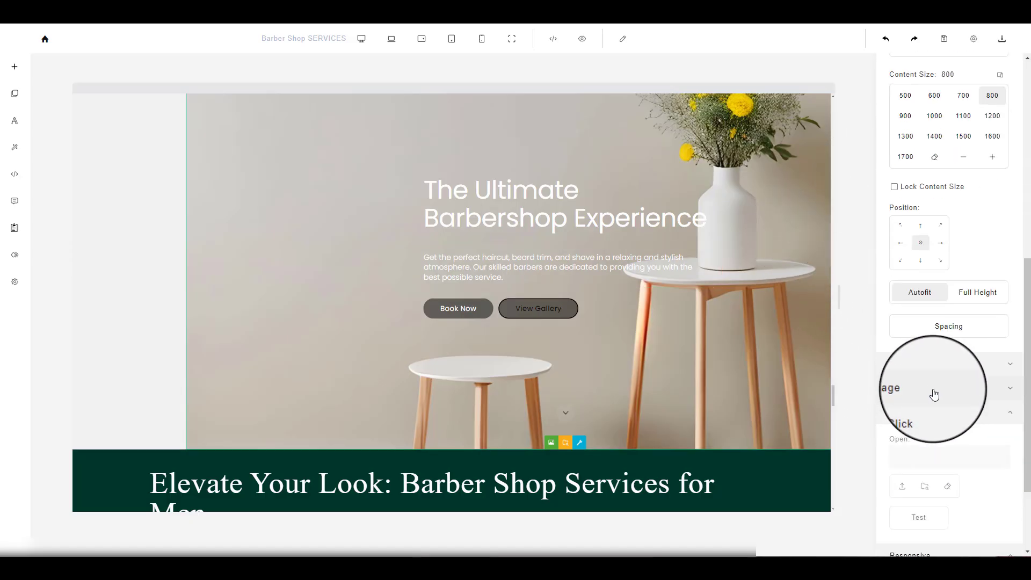
left_click(935, 390)
left_click(935, 368)
Step: Review the animated barbershop section's box settings, from background and content through text, image effects, on-click and responsive options
scroll(650, 417, "up", 3)
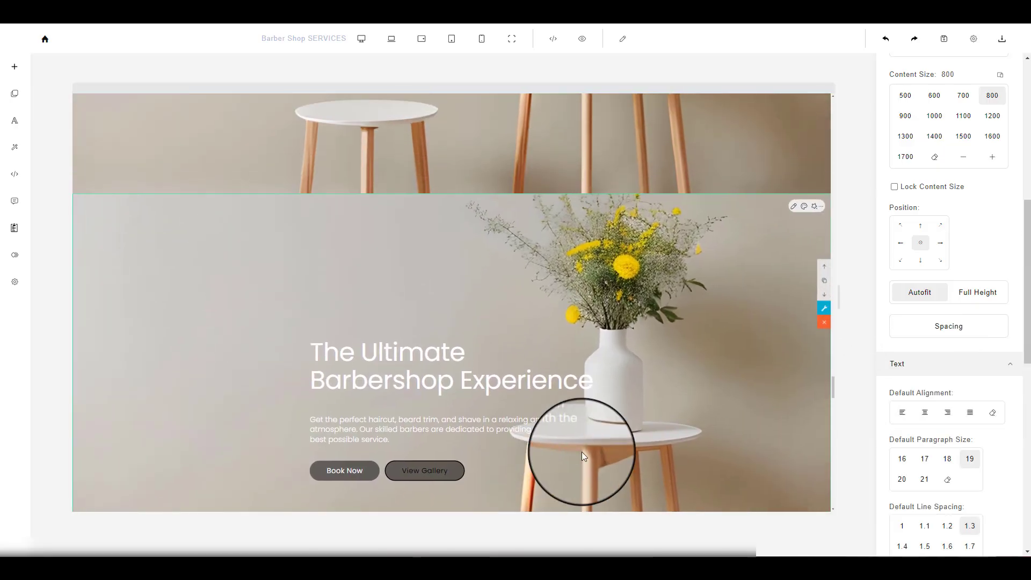
scroll(585, 454, "down", 6)
scroll(693, 419, "down", 3)
scroll(744, 414, "up", 3)
scroll(909, 322, "up", 5)
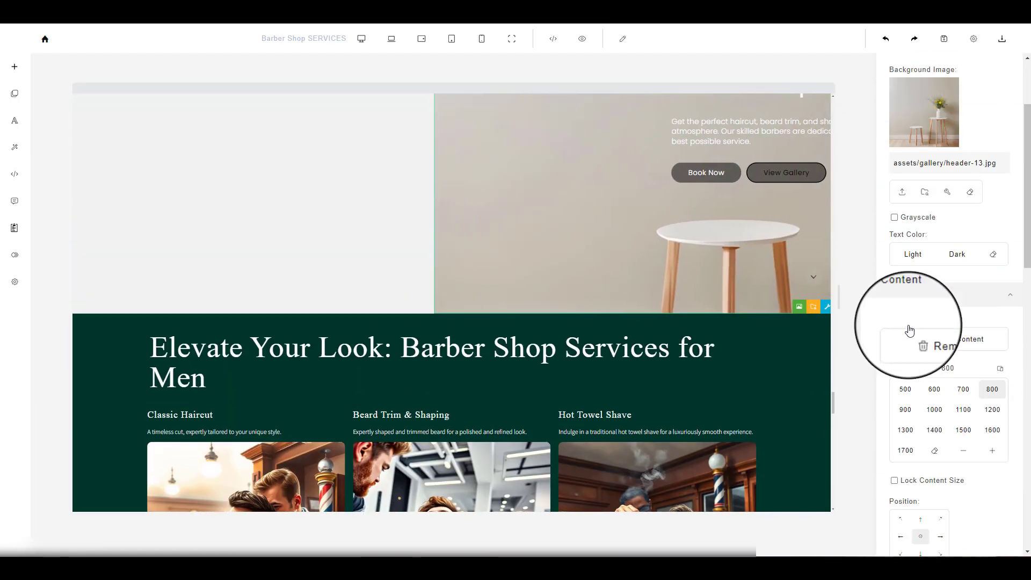
scroll(911, 330, "down", 15)
scroll(914, 380, "up", 10)
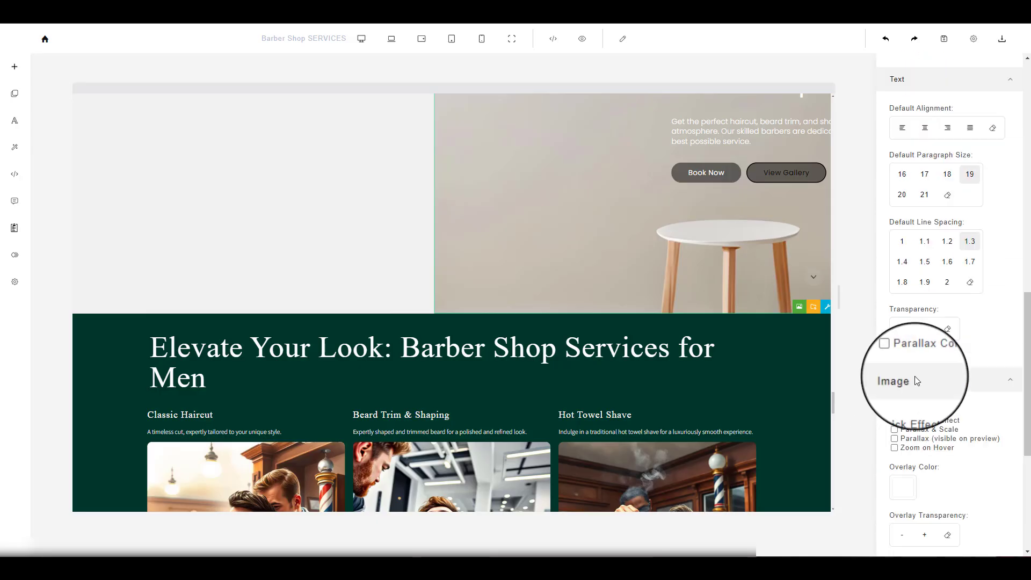
scroll(922, 301, "up", 8)
left_click(887, 74)
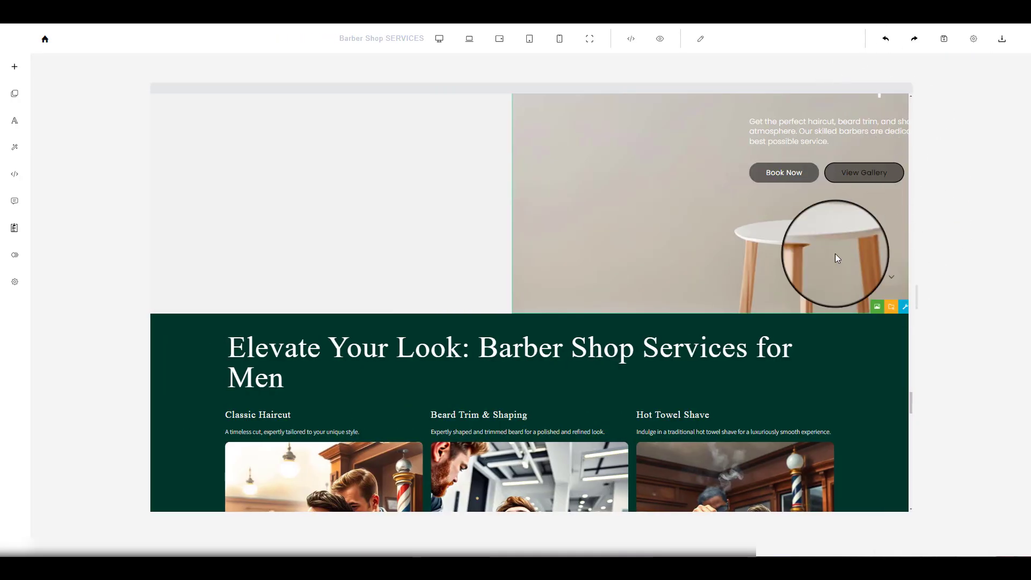
left_click(702, 40)
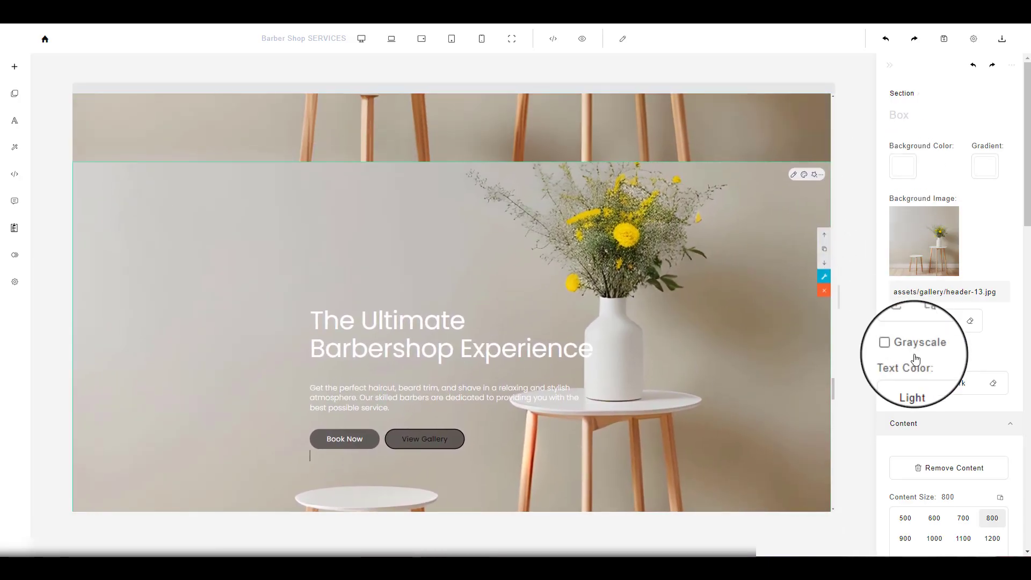
scroll(908, 349, "down", 5)
scroll(916, 360, "down", 7)
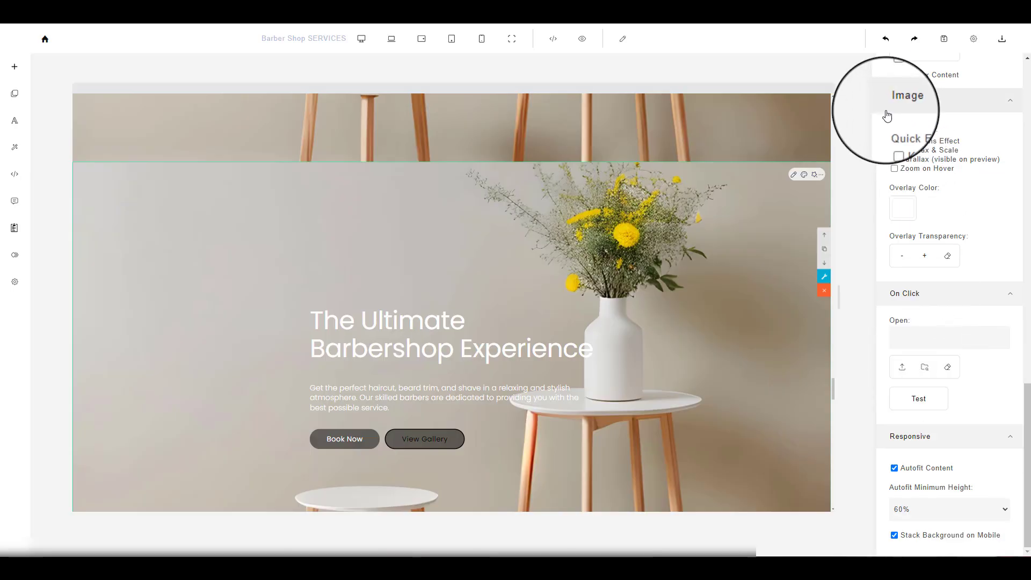
Step: Hide the box editing panel and set the editor zoom to its maximum in the display settings
left_click(12, 282)
scroll(908, 177, "up", 12)
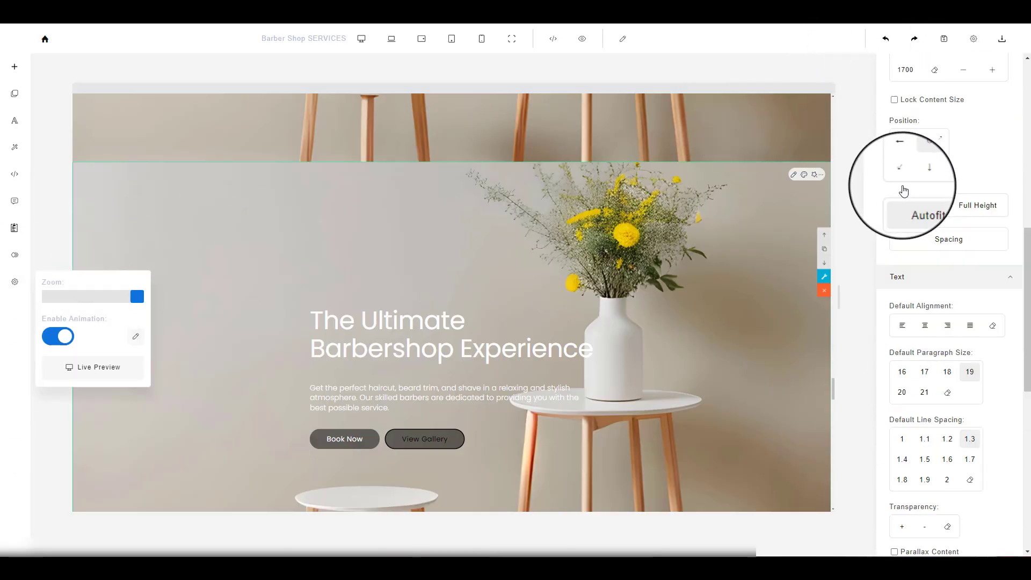
left_click(897, 69)
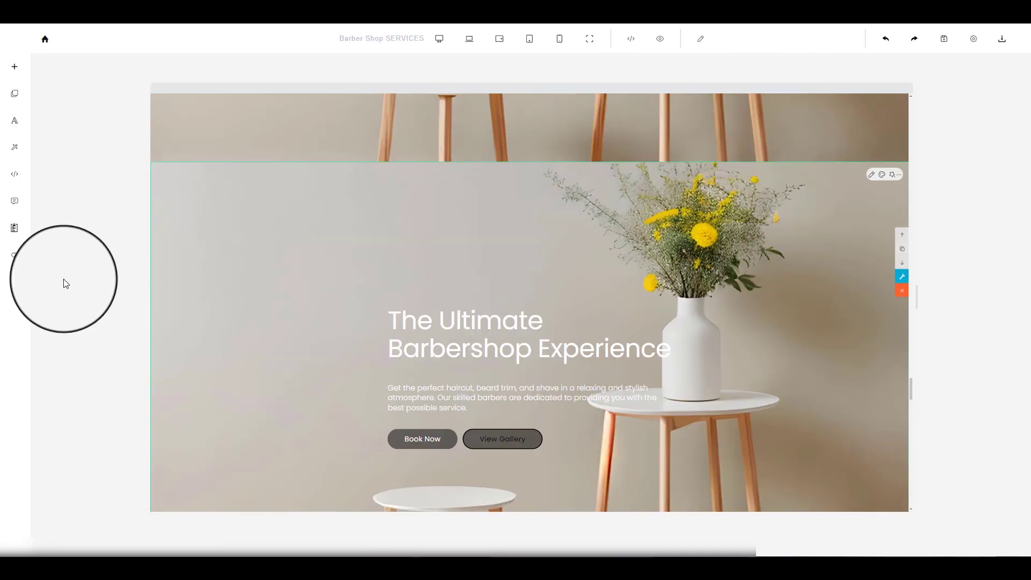
left_click(15, 282)
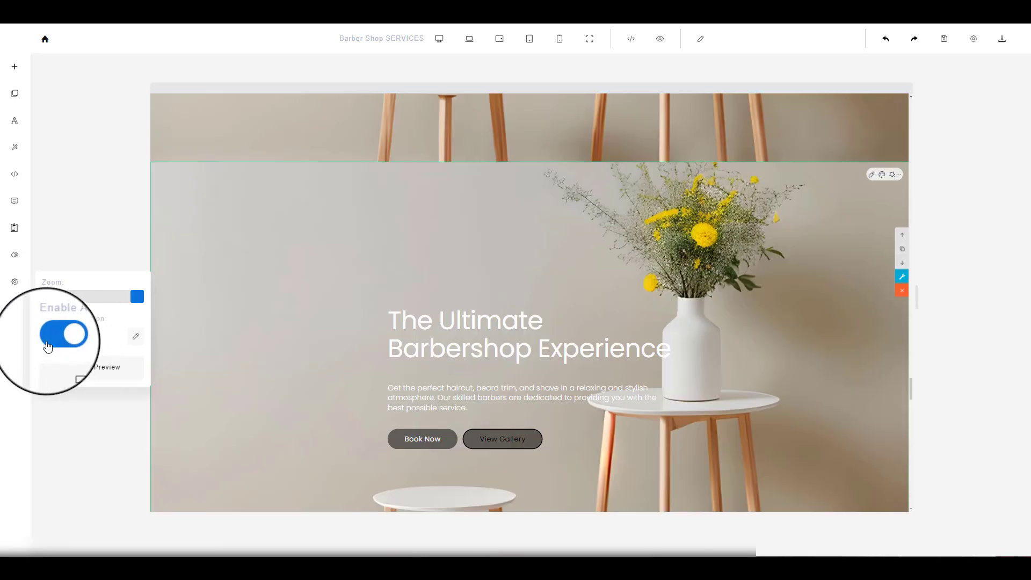
left_click_drag(104, 308, 142, 302)
left_click(138, 306)
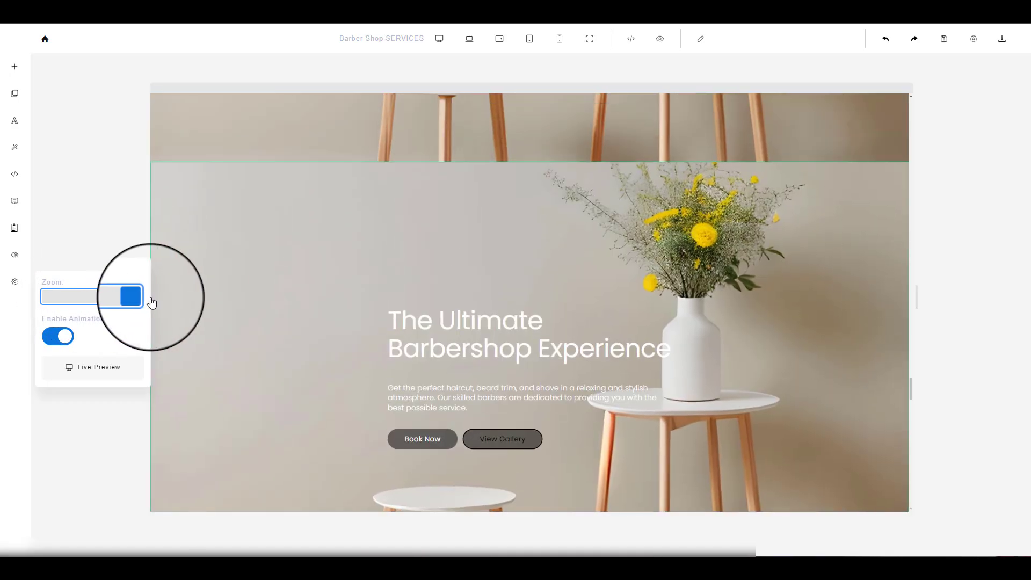
Step: Open the live preview and cycle it through the laptop, tablet and phone layouts back to desktop
left_click(113, 370)
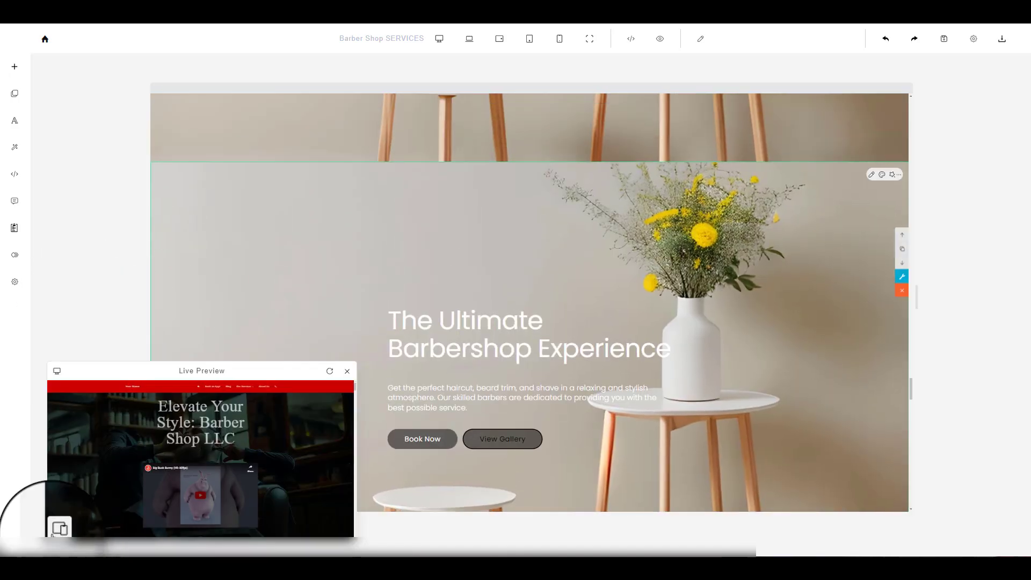
left_click(56, 531)
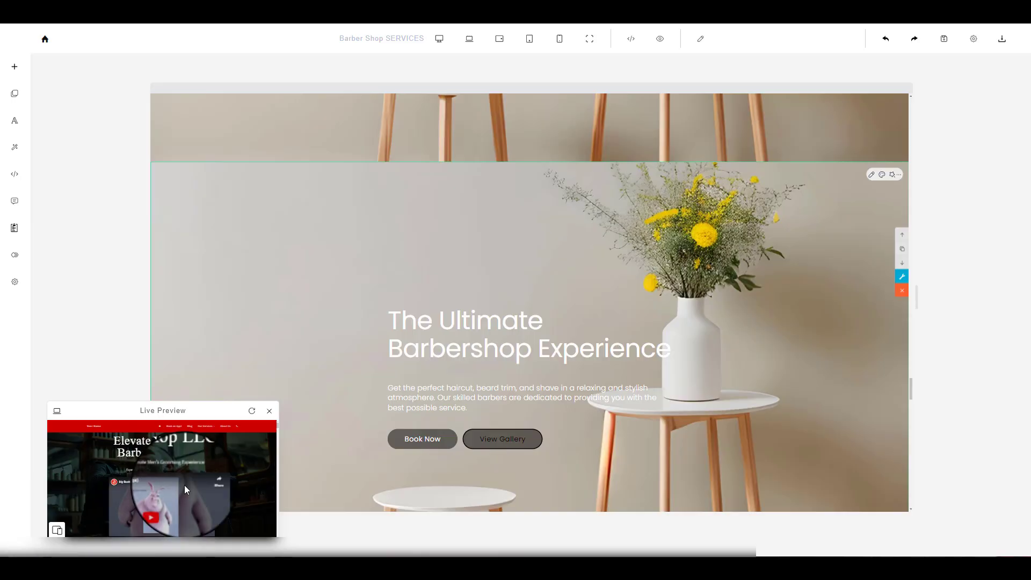
left_click(55, 530)
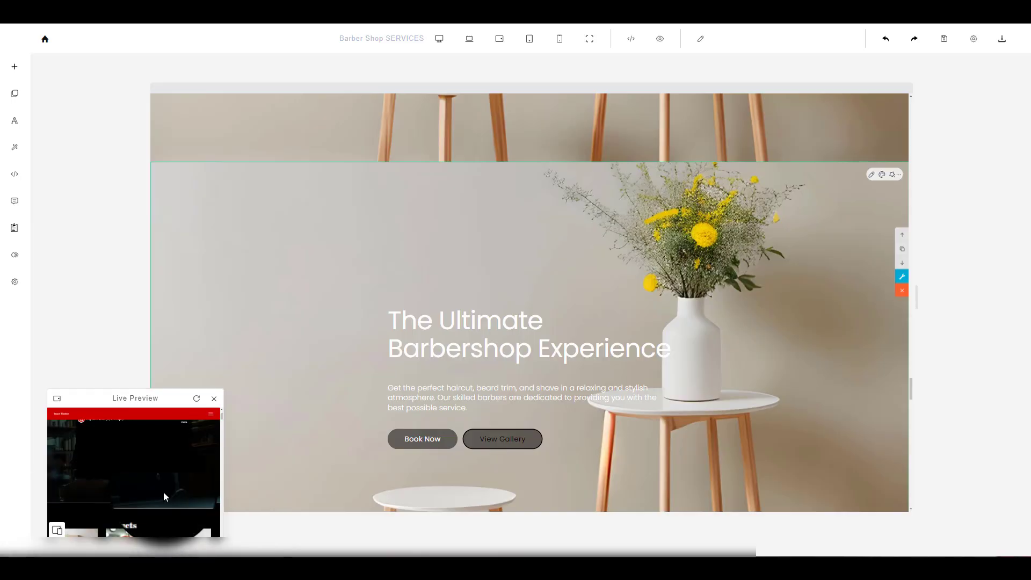
left_click(57, 531)
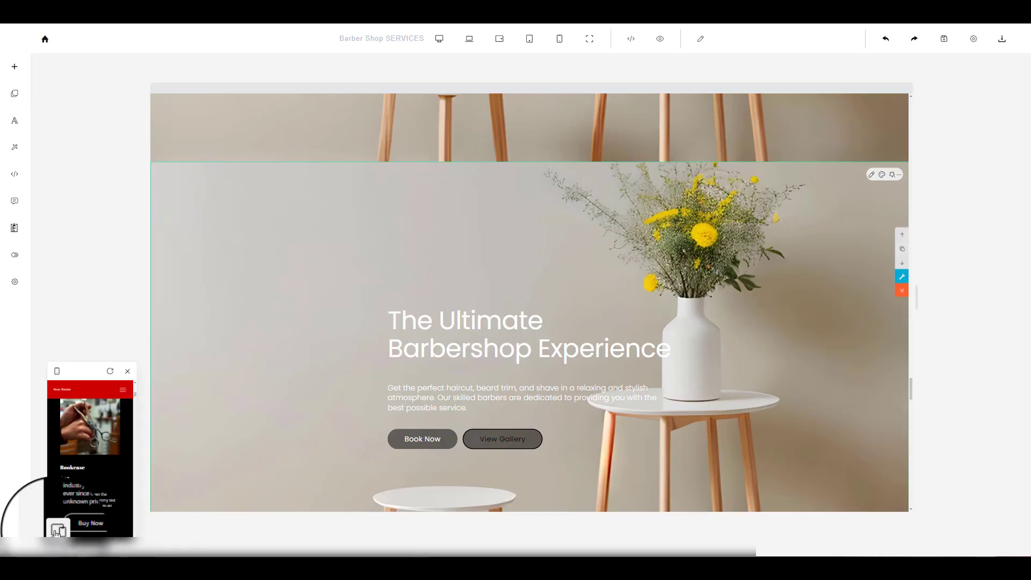
left_click(56, 531)
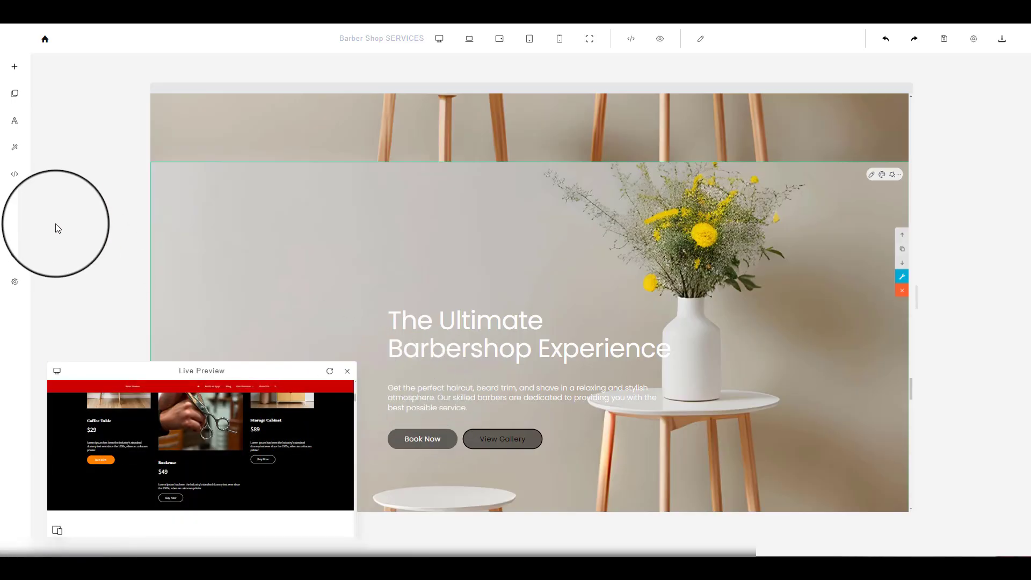
Step: Add a Canvas Mode section from the basic section templates
left_click(14, 67)
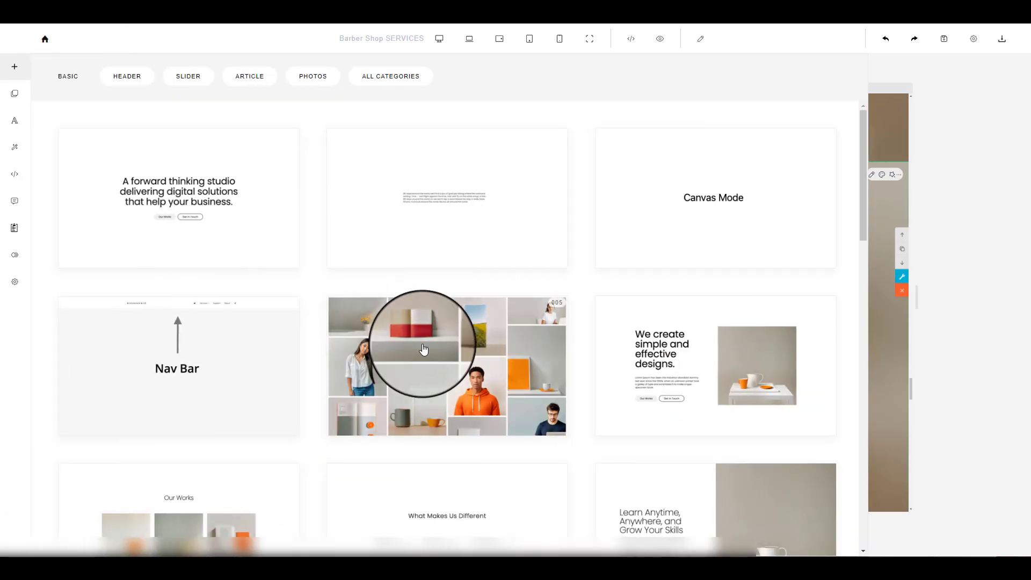
left_click(684, 189)
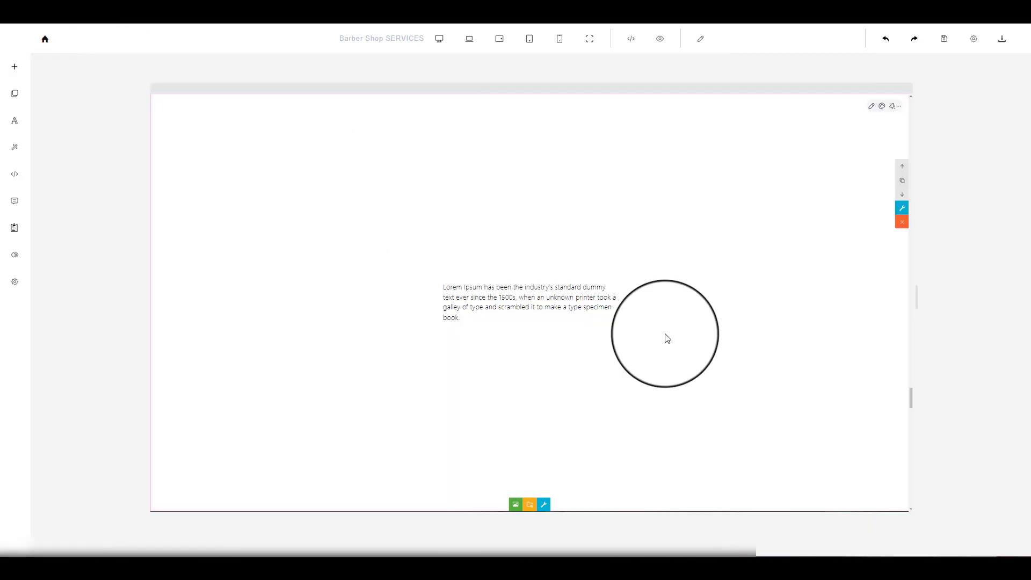
Step: Move and slightly tilt the placeholder paragraph in the canvas section, and delete it to leave the canvas empty
left_click_drag(512, 317, 548, 247)
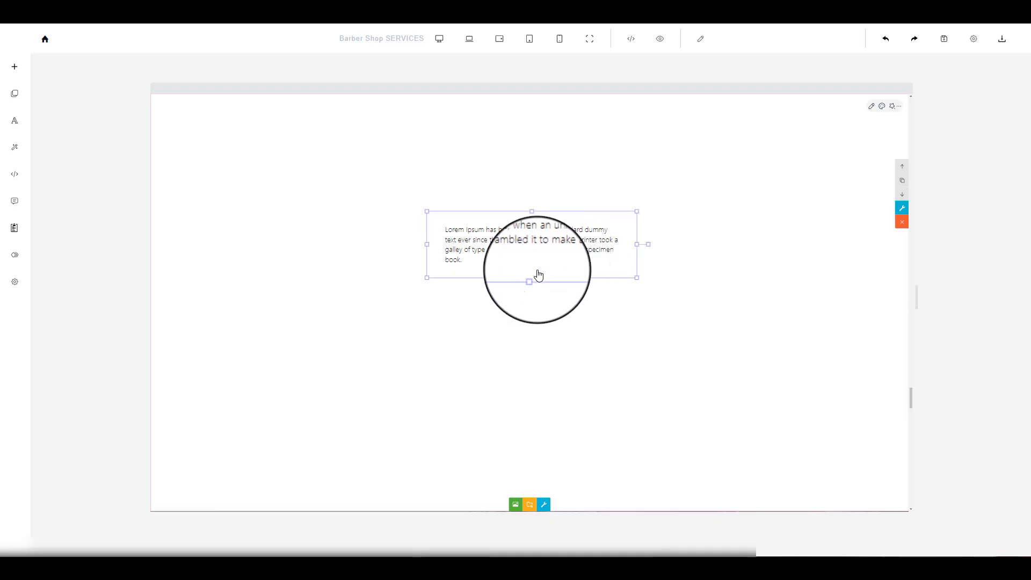
left_click_drag(638, 278, 638, 234)
left_click_drag(536, 257, 675, 303)
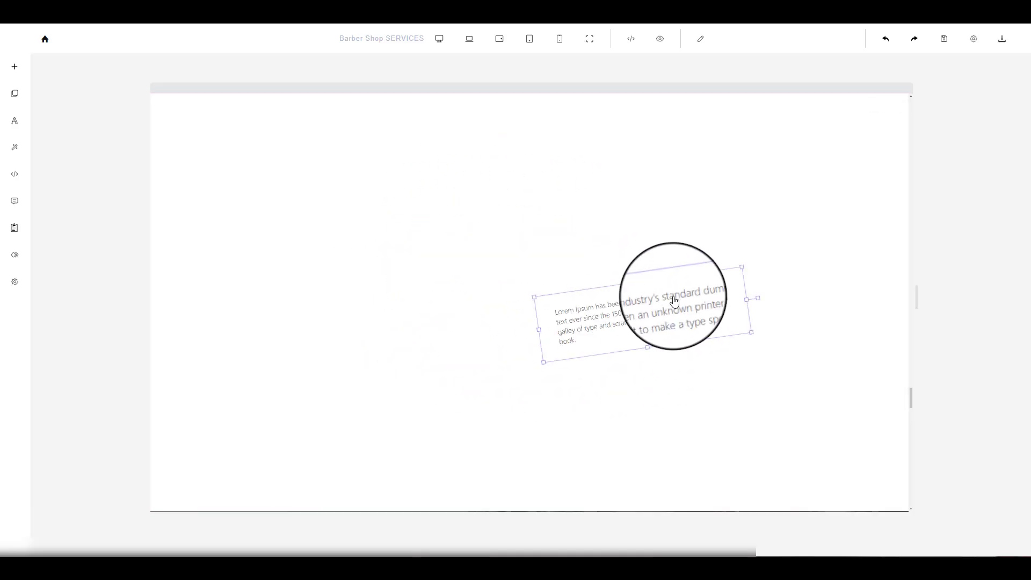
key("Delete")
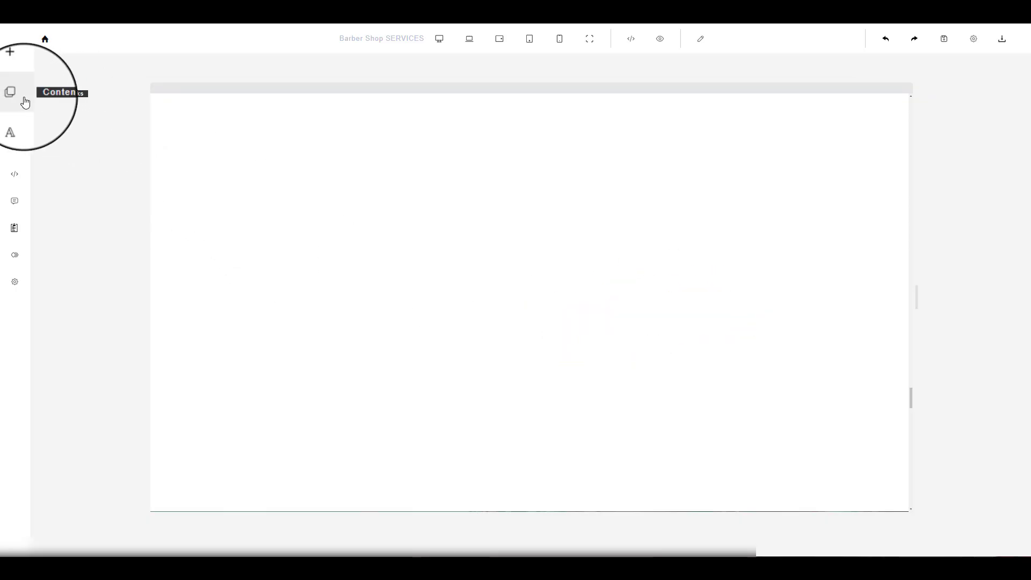
Step: Place the "STUNNING" and "Café & Bistro" headline blocks on the empty canvas section
left_click(25, 102)
left_click(99, 79)
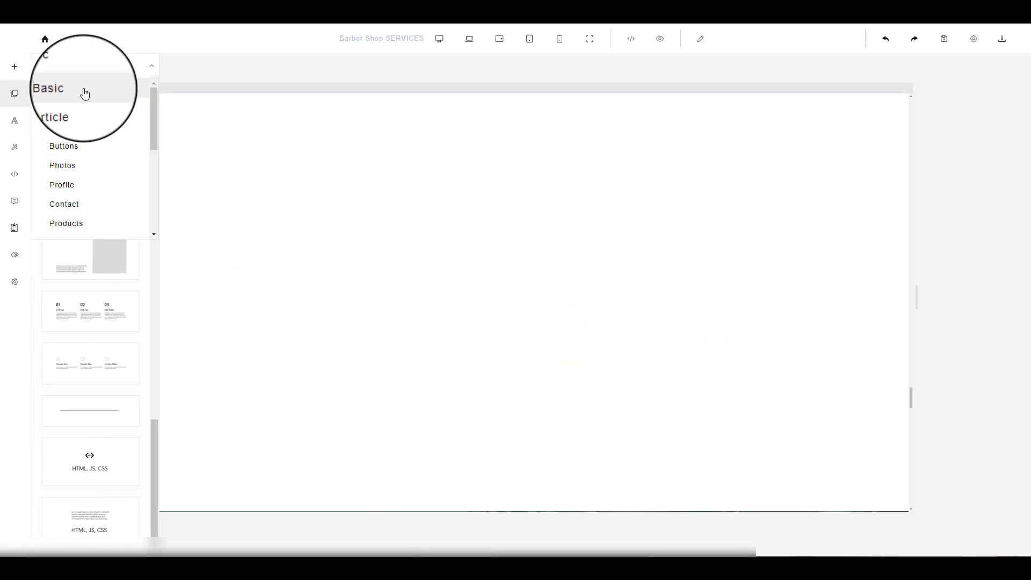
left_click(75, 129)
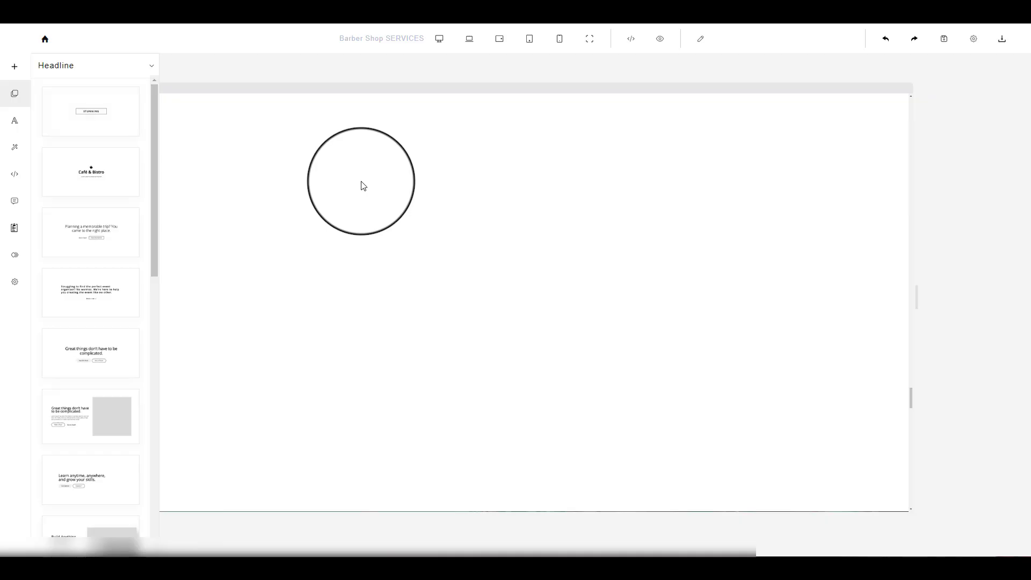
left_click_drag(103, 114, 341, 152)
left_click_drag(82, 171, 505, 192)
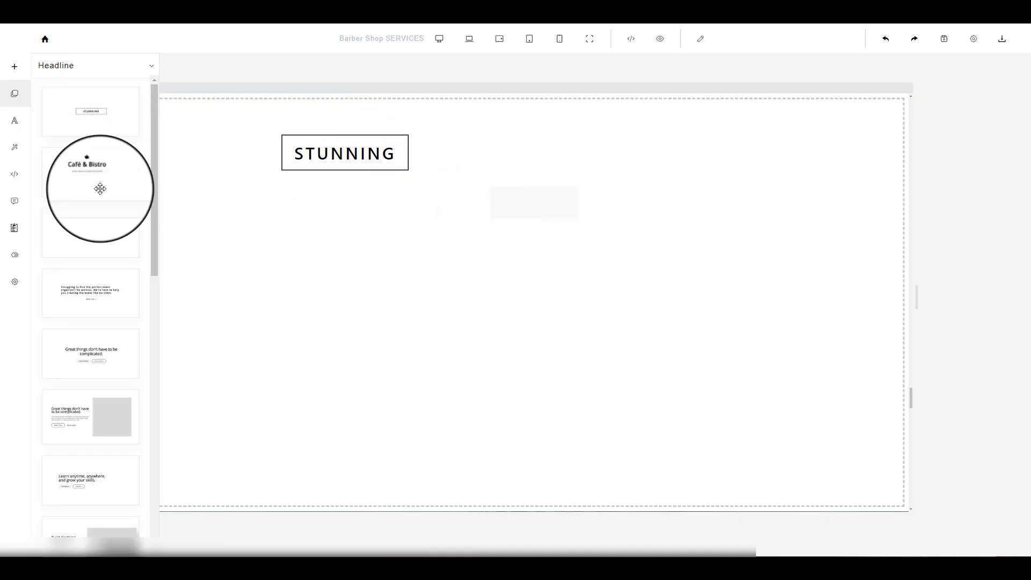
Step: Add the four-column "Design with a spark of creativity." features block and arrange it below the "Café & Bistro" headline
left_click(54, 71)
left_click(69, 204)
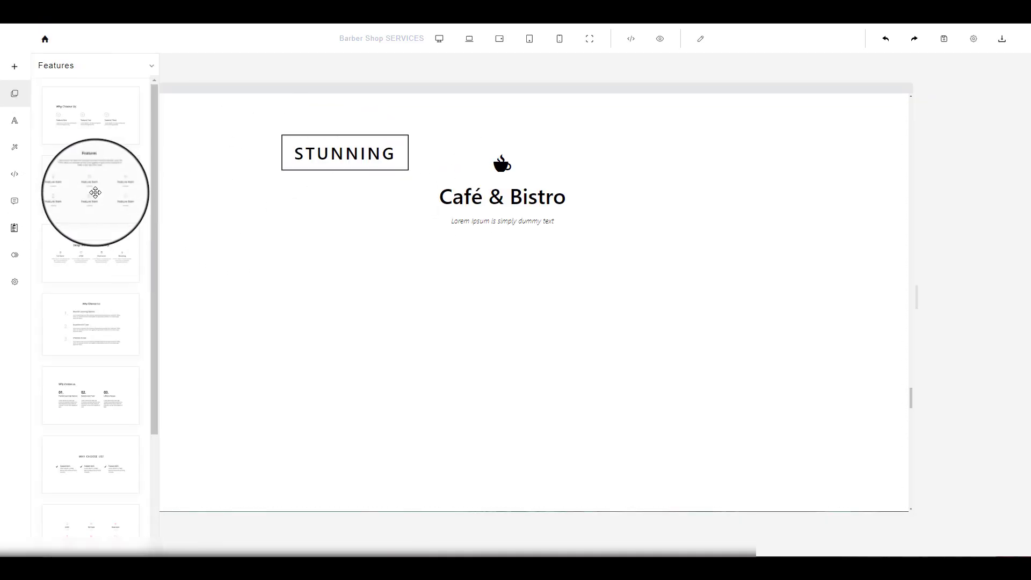
left_click_drag(87, 246, 487, 278)
left_click(487, 274)
left_click_drag(484, 210, 482, 218)
left_click_drag(494, 314, 525, 351)
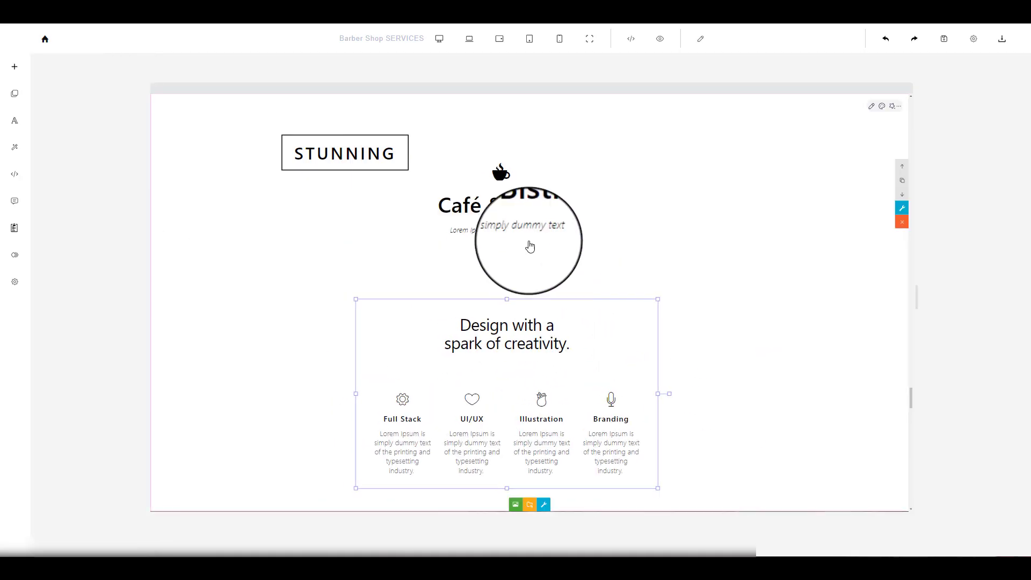
Step: Reposition the "Café & Bistro" headline and the features block on the canvas, and delete both blocks
left_click(521, 235)
left_click_drag(521, 235, 522, 254)
left_click(536, 370)
left_click_drag(536, 374, 542, 364)
left_click(503, 241)
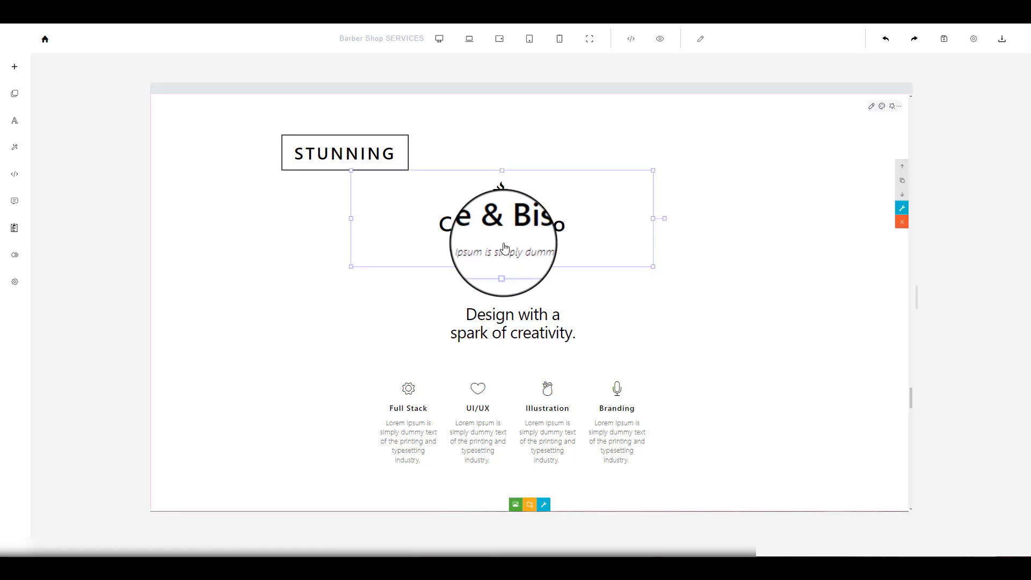
mouse_move(503, 245)
left_mouse_down()
mouse_move(511, 257)
mouse_move(512, 231)
left_mouse_up()
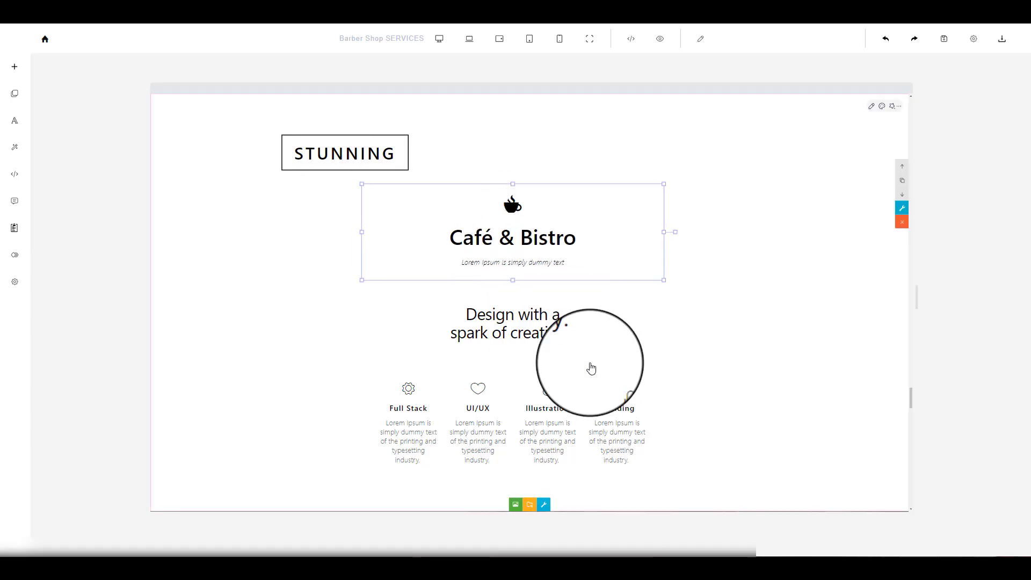
key("Delete")
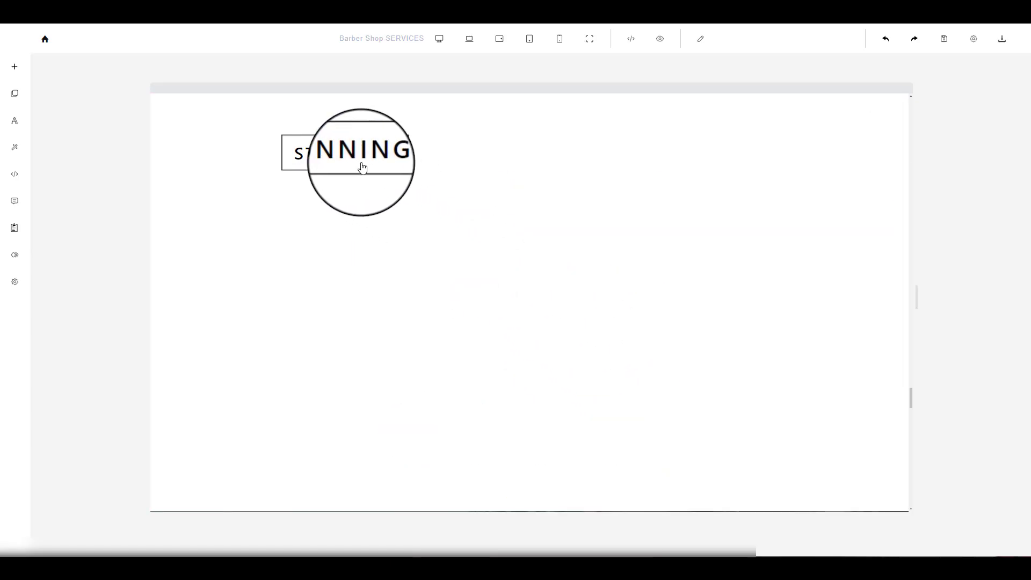
Step: Centre the "STUNNING" headline horizontally near the canvas's upper edge and insert a video block beneath it
left_click_drag(372, 163, 548, 164)
double_click(563, 158)
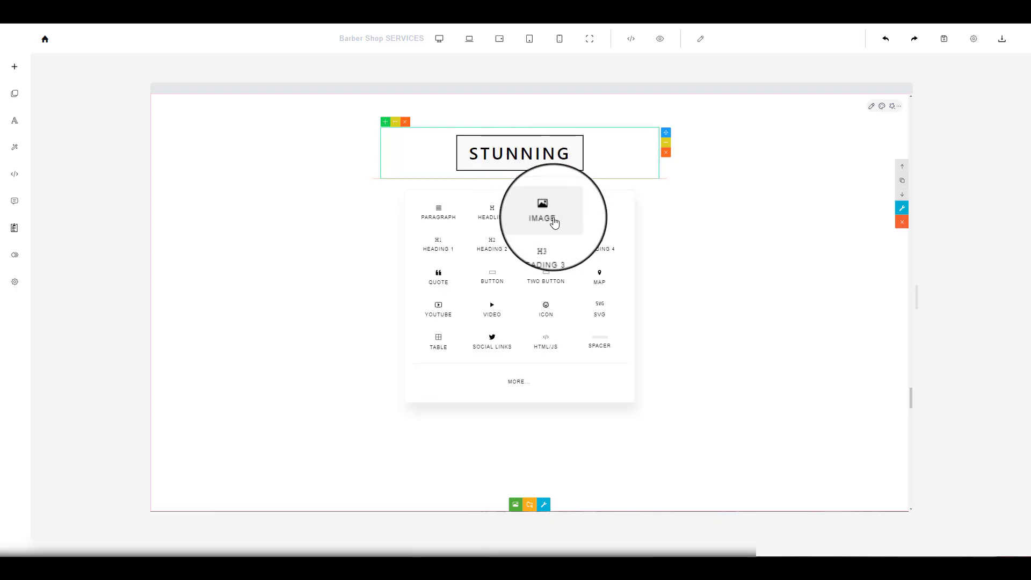
left_click(499, 311)
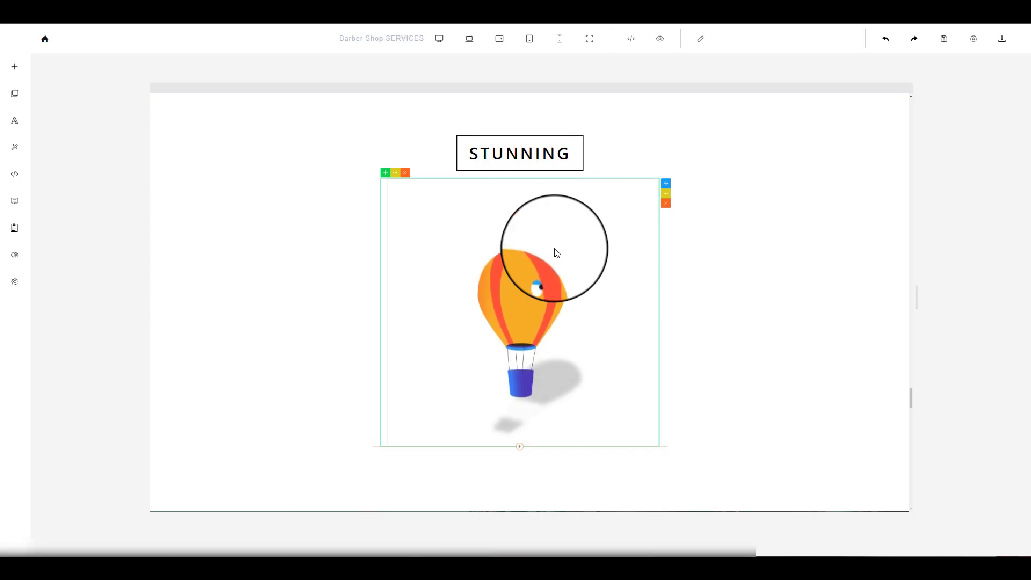
Step: Delete the balloon video block beneath the "STUNNING" headline and insert a YouTube video block in its place
left_click(670, 200)
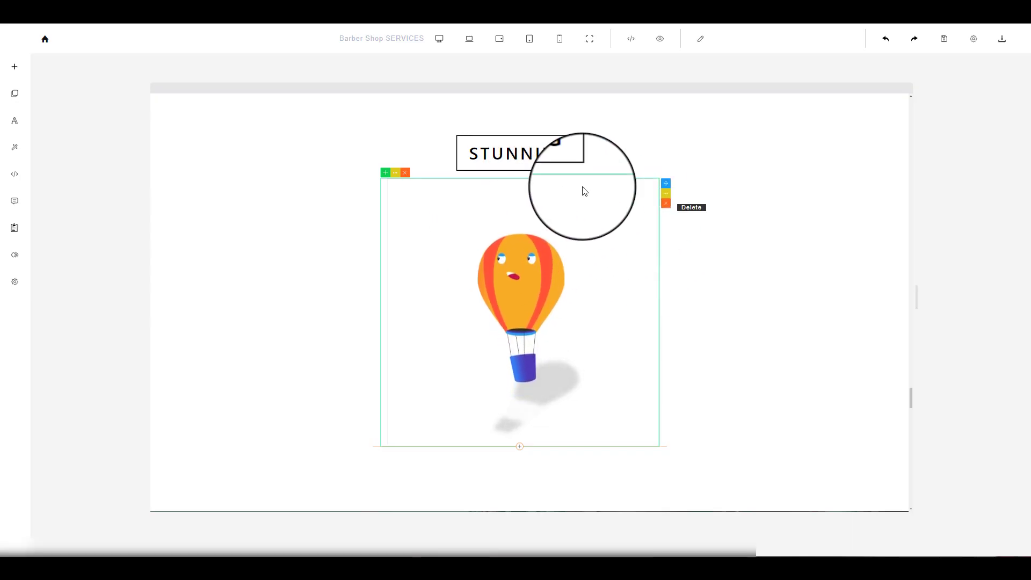
left_click(520, 178)
left_click(541, 387)
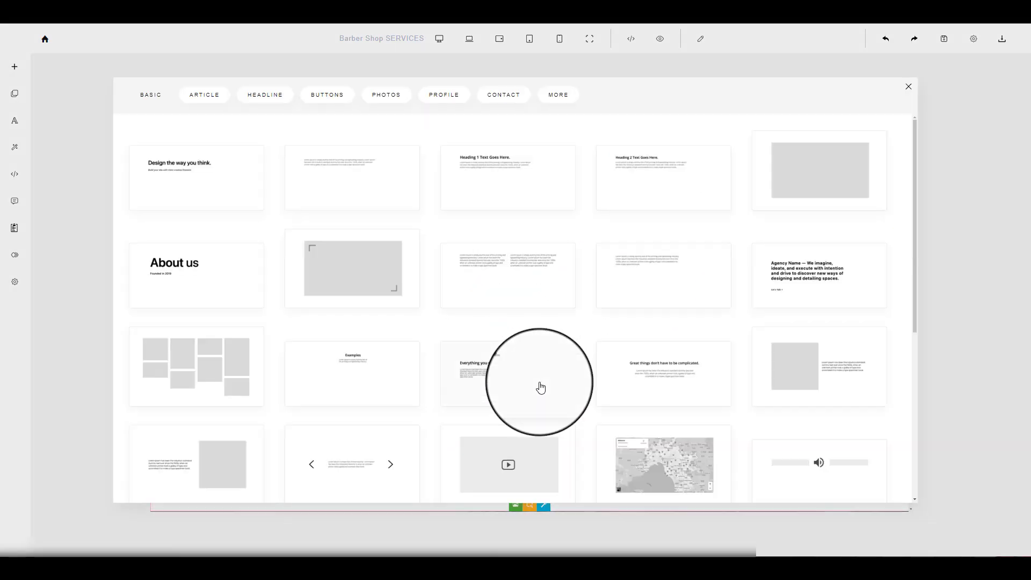
scroll(404, 304, "down", 4)
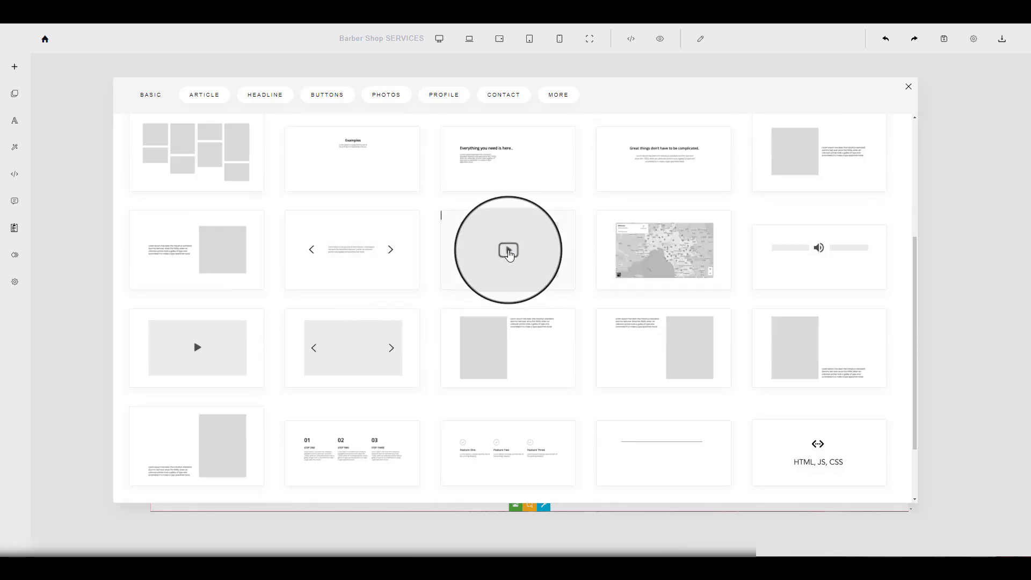
left_click(509, 251)
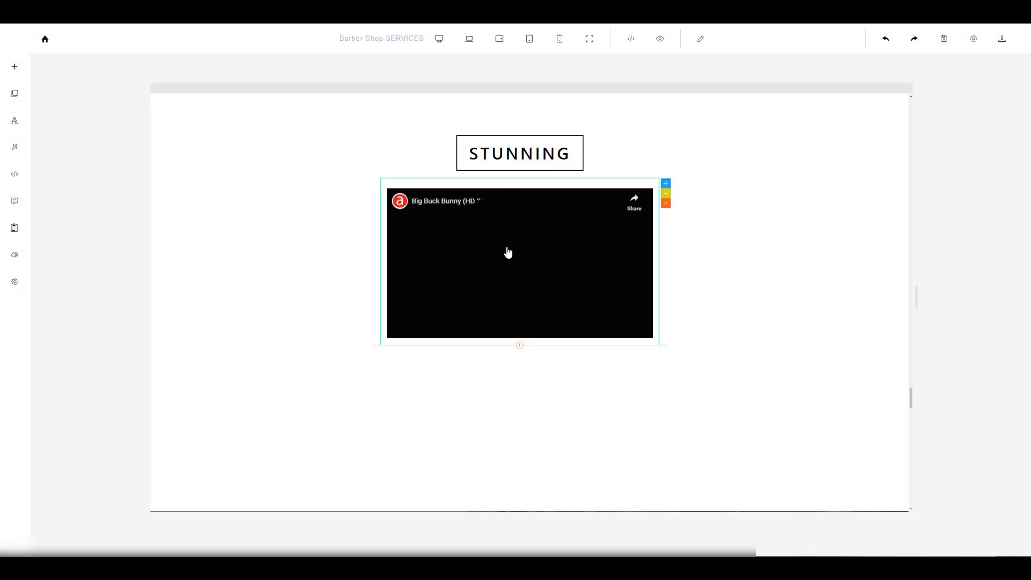
Step: Add a "Read More" button beneath the YouTube video and move the whole headline group to the left half of the canvas
left_click(519, 345)
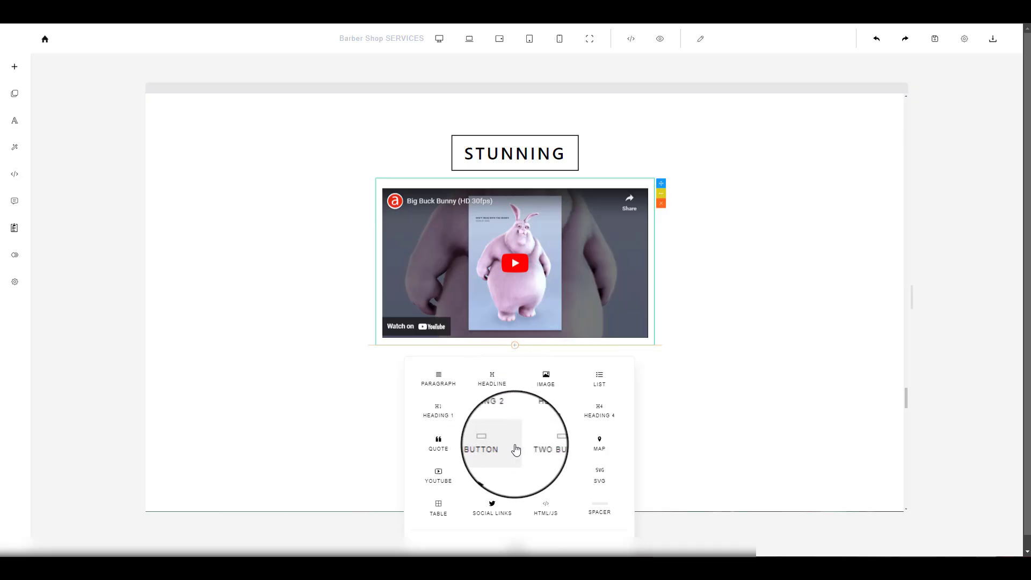
left_click(497, 451)
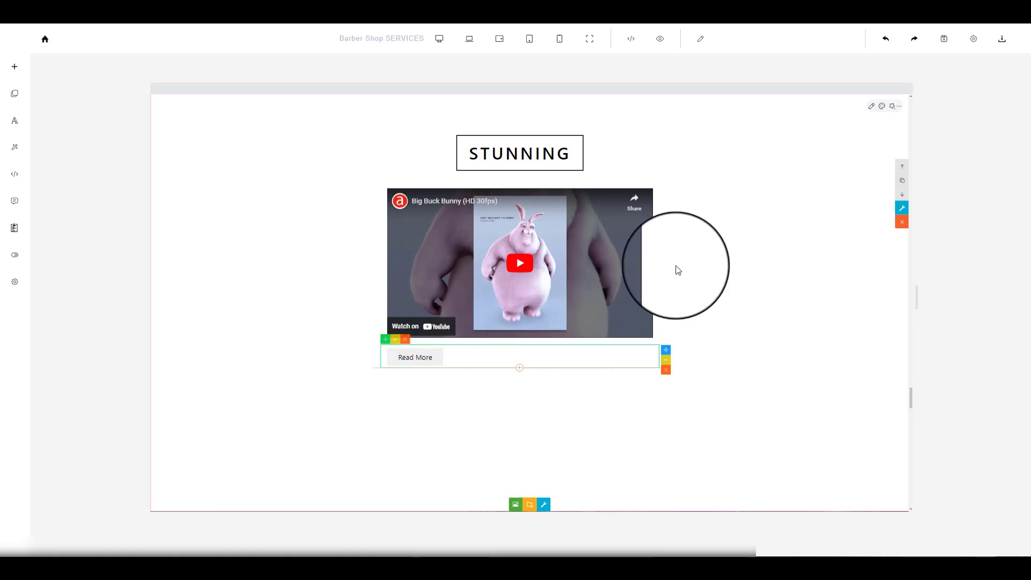
left_click_drag(665, 277, 496, 302)
Step: Place a contact form with Name, Email and Message fields on the empty right half of the canvas, beside the video
left_click(15, 95)
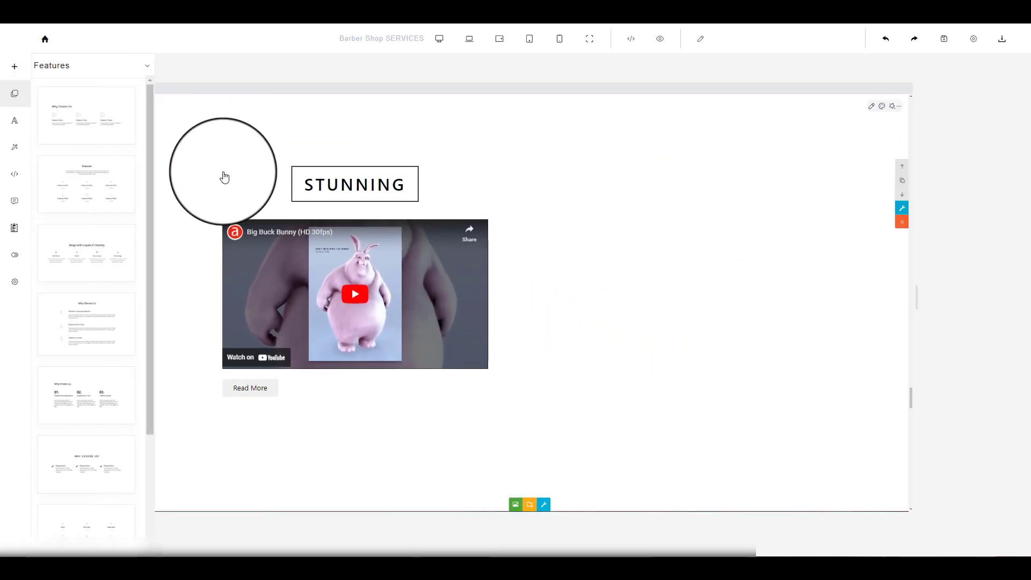
left_click(82, 70)
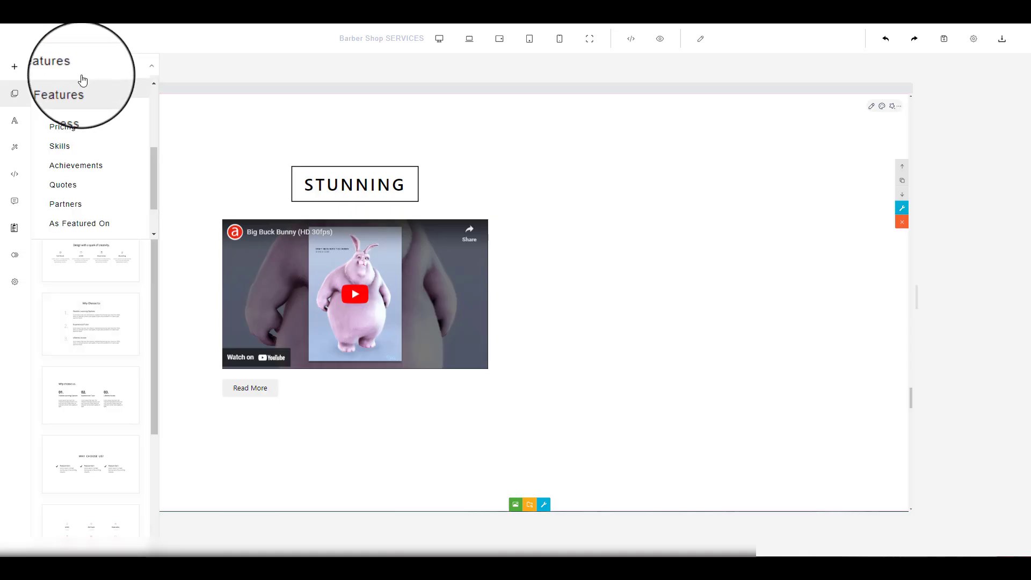
scroll(83, 118, "up", 3)
left_click(82, 98)
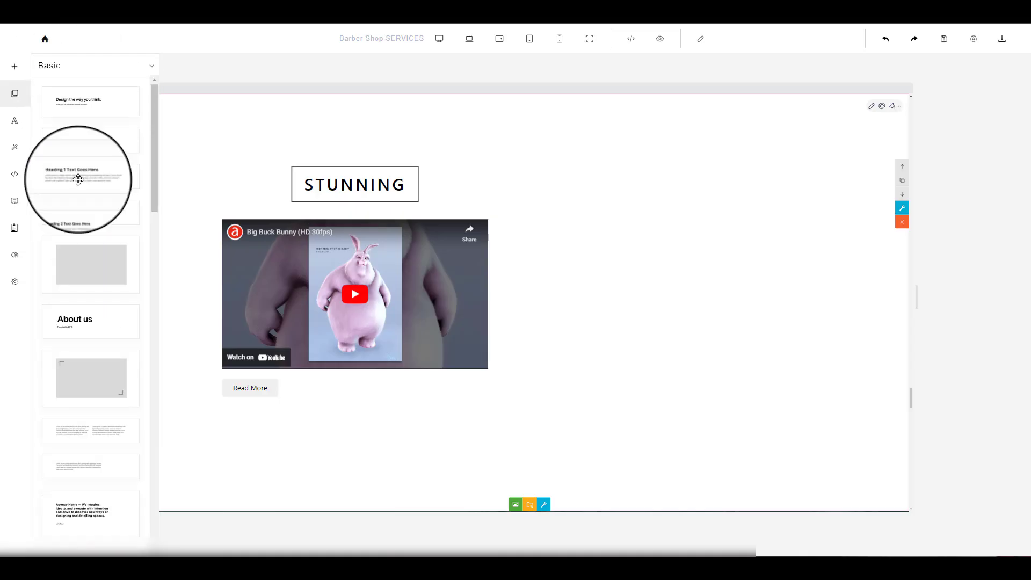
scroll(77, 179, "down", 10)
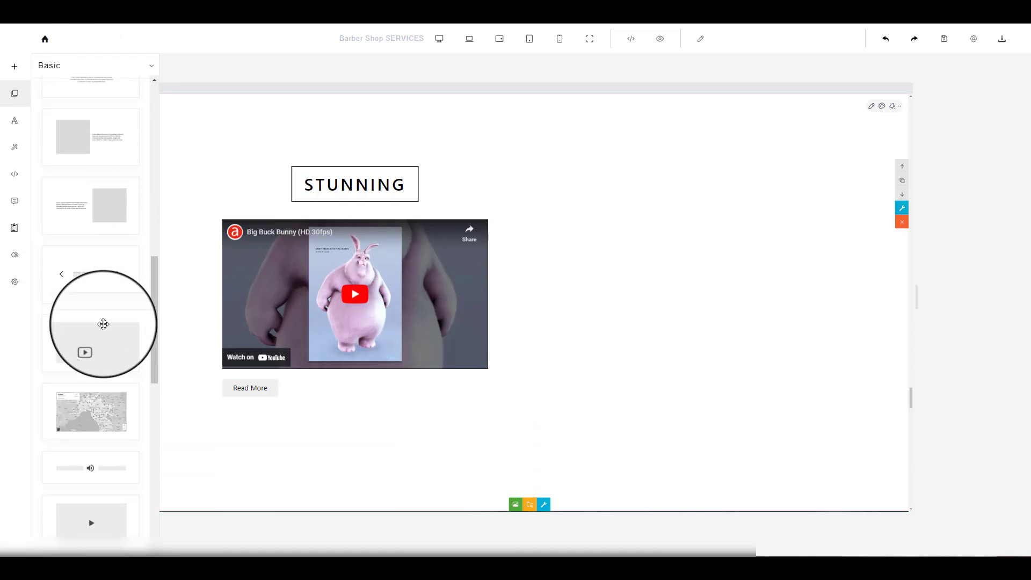
scroll(103, 324, "down", 2)
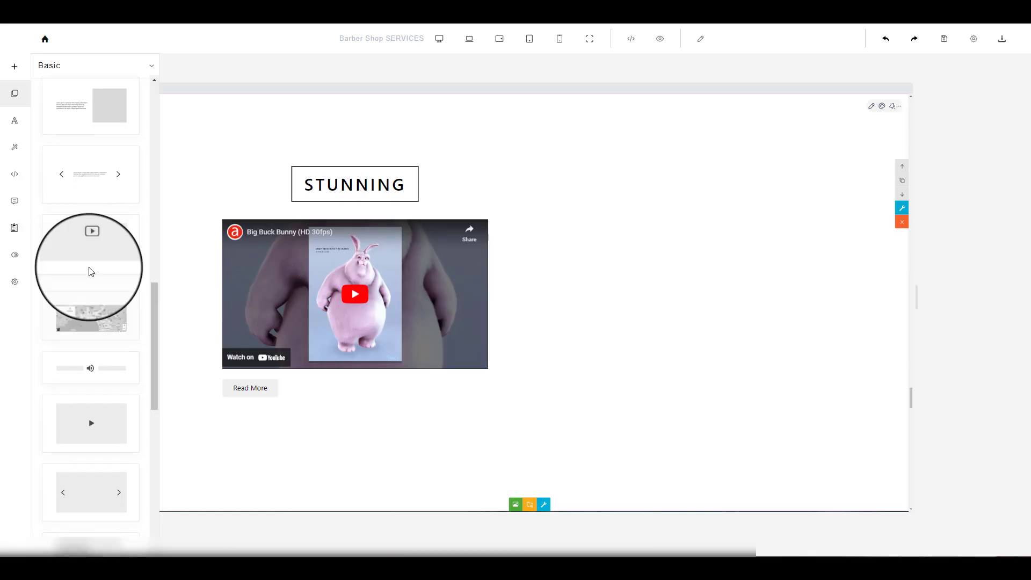
left_click(94, 68)
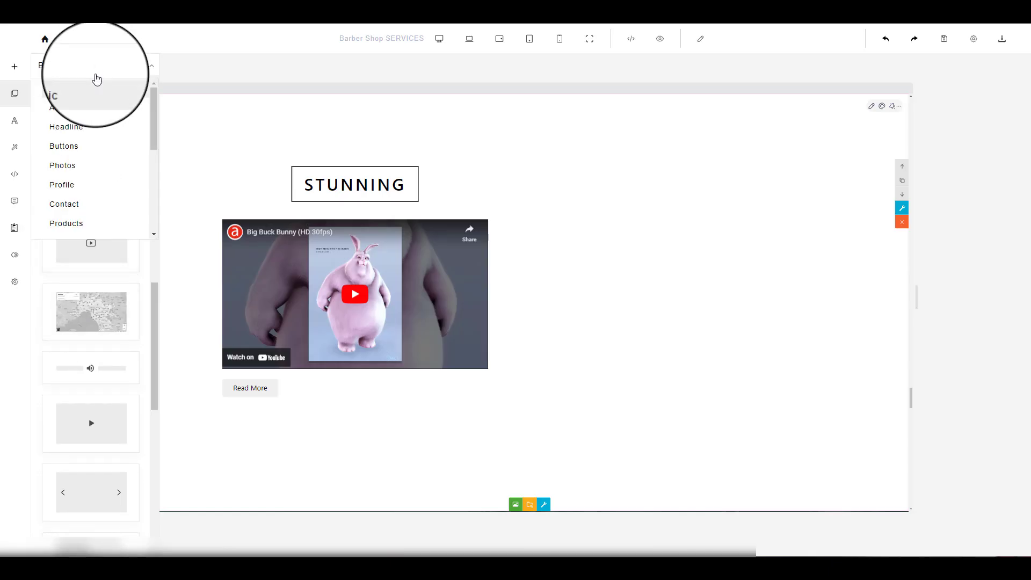
left_click(77, 209)
scroll(77, 208, "up", 10)
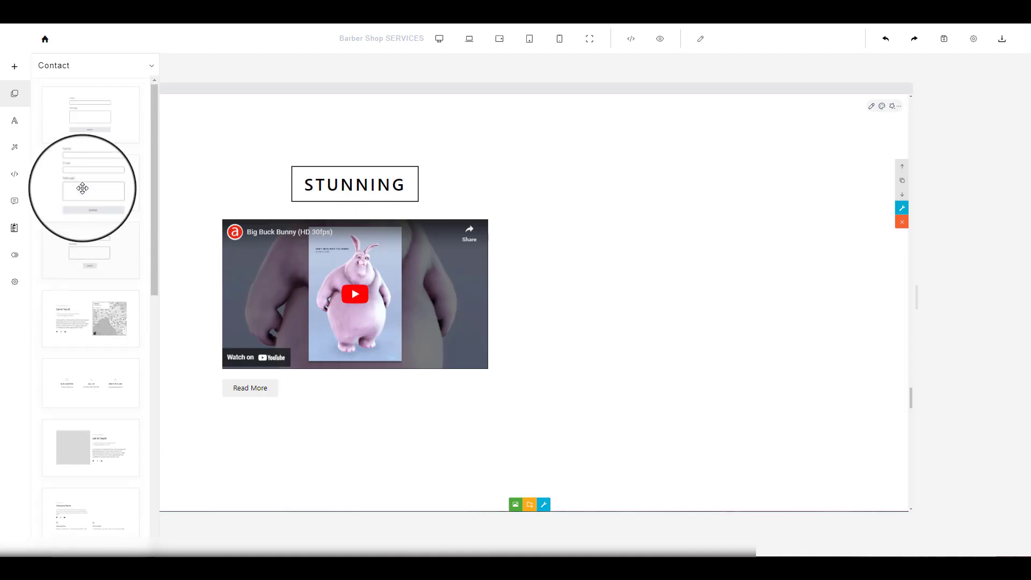
left_click_drag(306, 230, 732, 285)
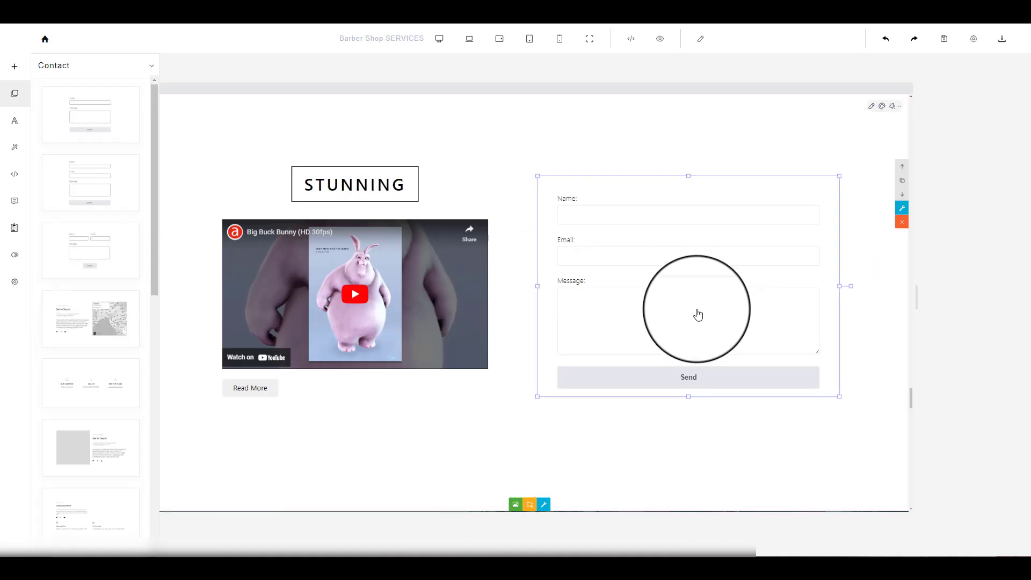
Step: Enlarge the headline and video block, and move the contact form up level with the "STUNNING" headline
left_click(502, 363)
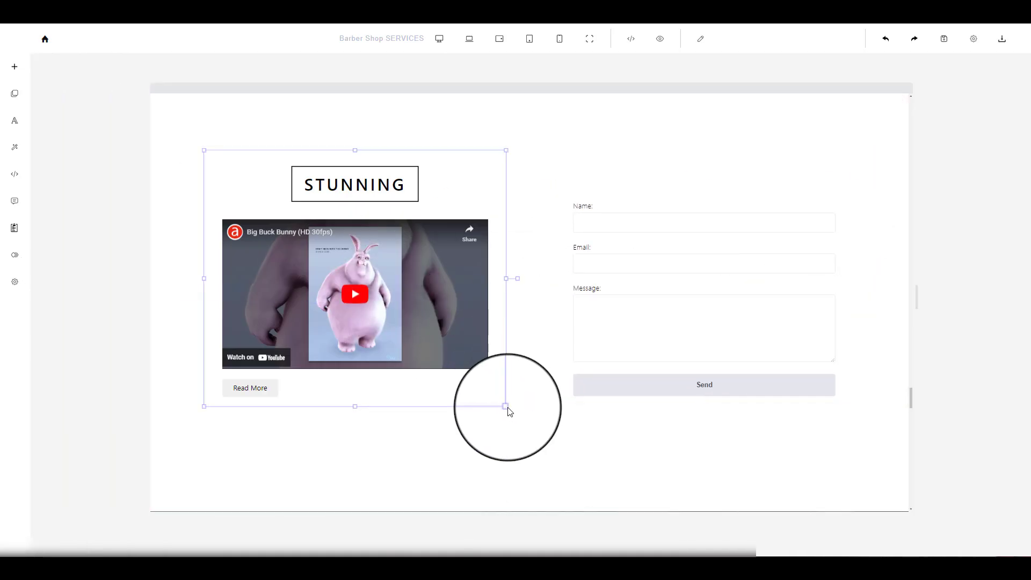
left_click_drag(522, 443, 452, 392)
left_click_drag(670, 372, 674, 314)
left_click(662, 383)
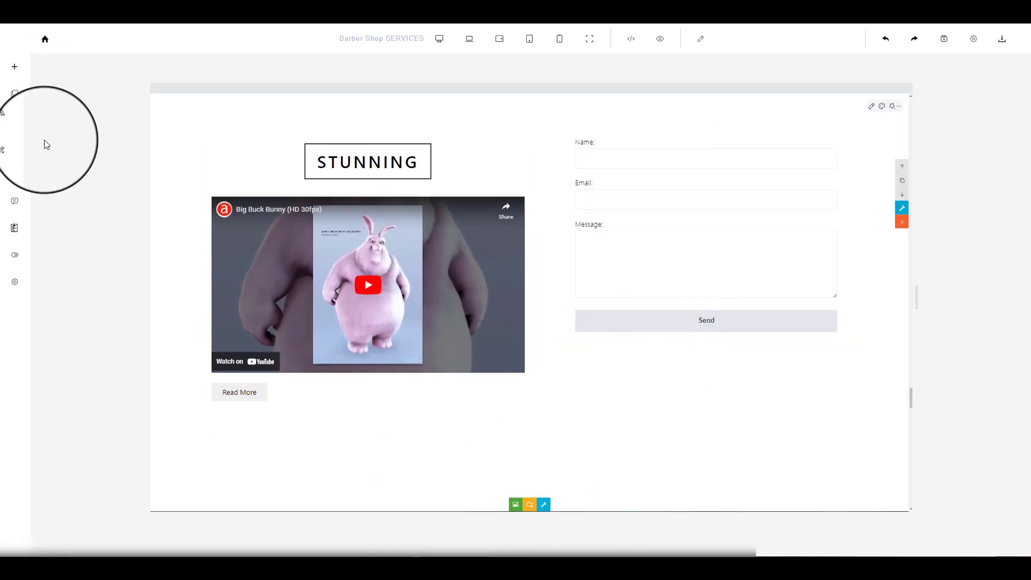
Step: Add an HTML, JS, CSS code block from the Basic blocks beneath the contact form's Send button
left_click(19, 68)
left_click(397, 80)
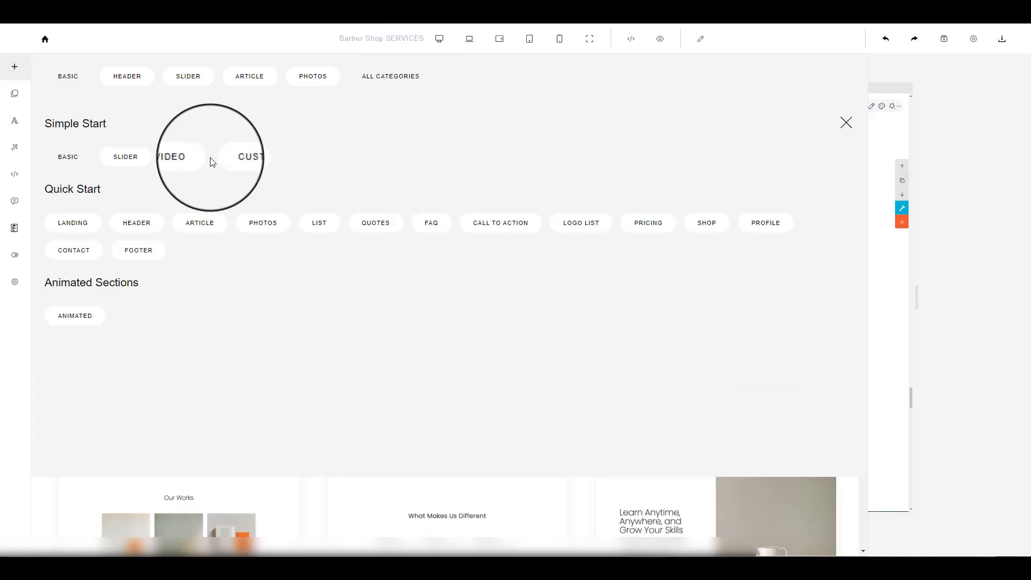
left_click(14, 94)
scroll(180, 280, "down", 8)
scroll(85, 322, "down", 10)
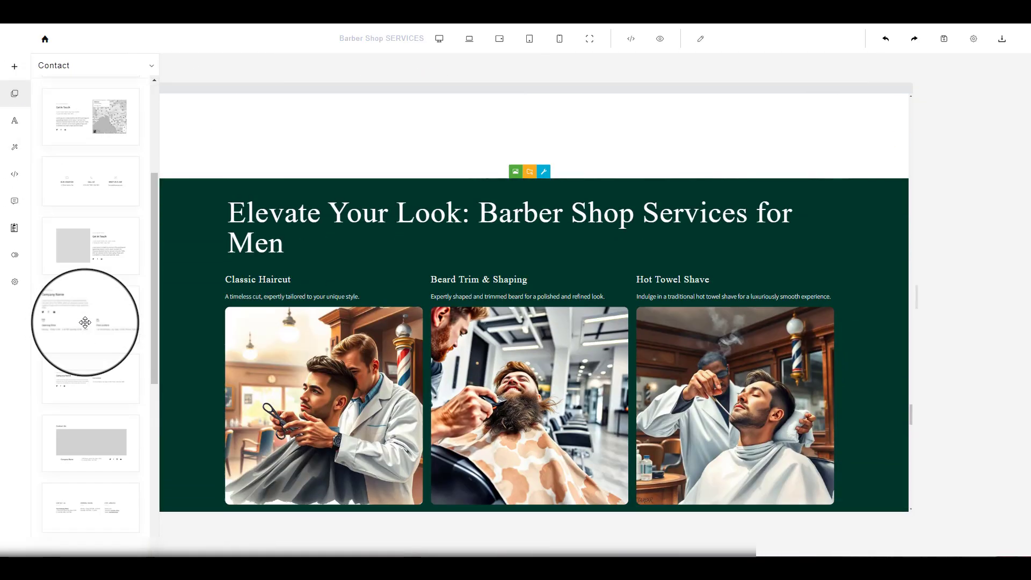
left_click(75, 75)
scroll(76, 92, "up", 3)
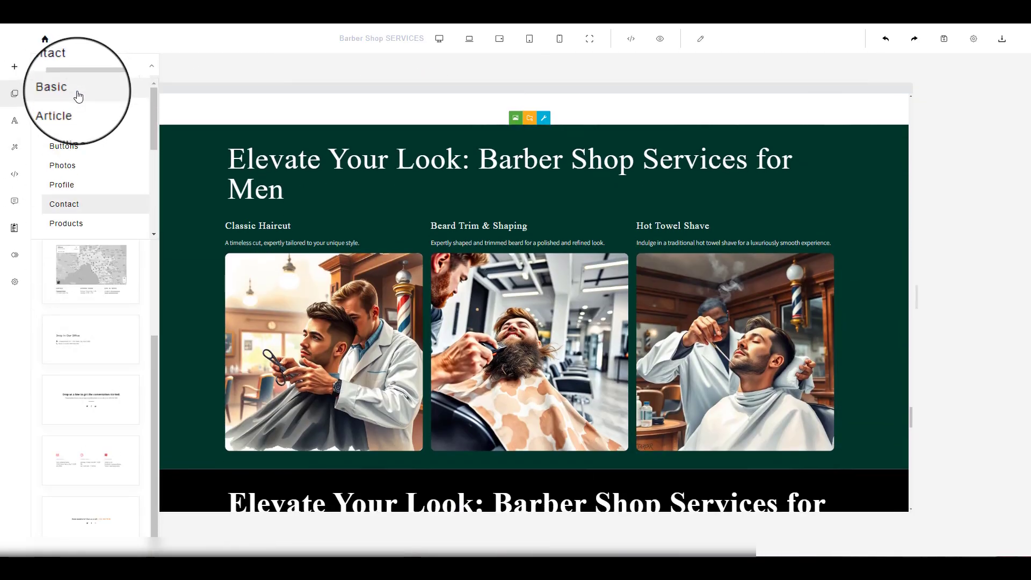
left_click(78, 94)
scroll(87, 231, "down", 10)
left_click_drag(120, 260, 709, 249)
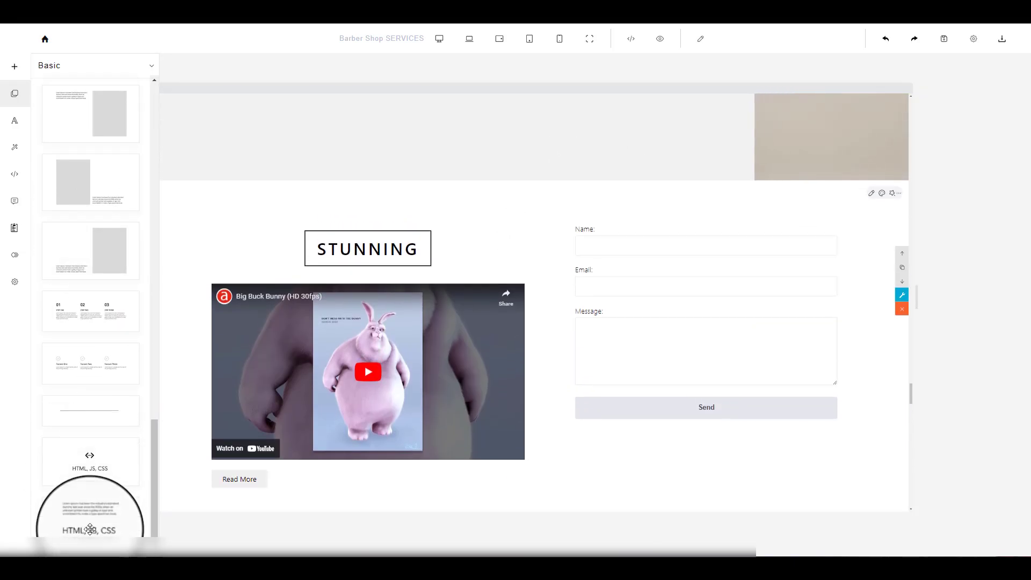
left_click_drag(88, 453, 710, 452)
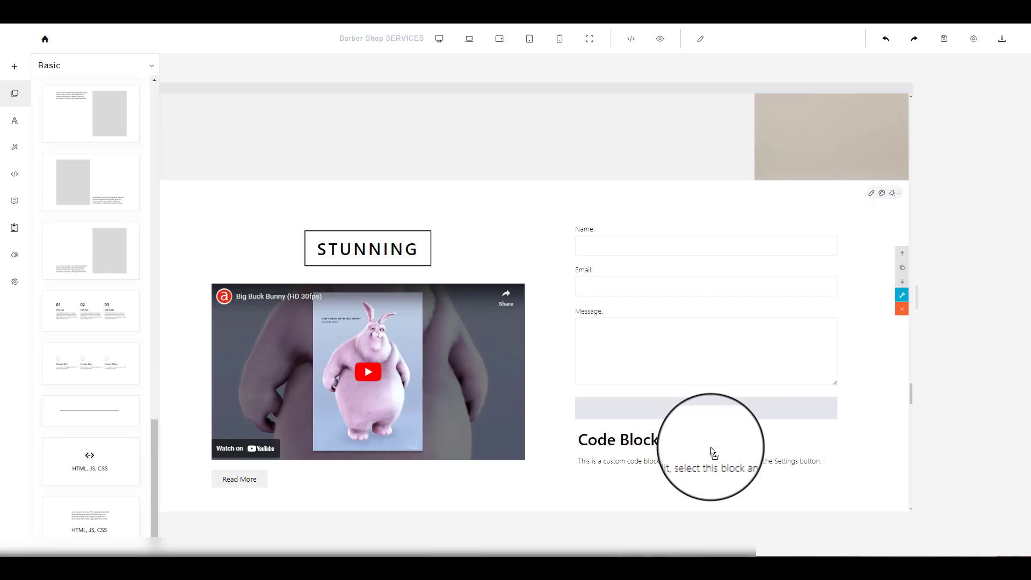
left_click(709, 454)
Step: Nudge the contact form upward and lower the code block to leave a gap between them
scroll(783, 414, "down", 3)
left_click_drag(717, 190, 719, 182)
left_click_drag(693, 247, 698, 270)
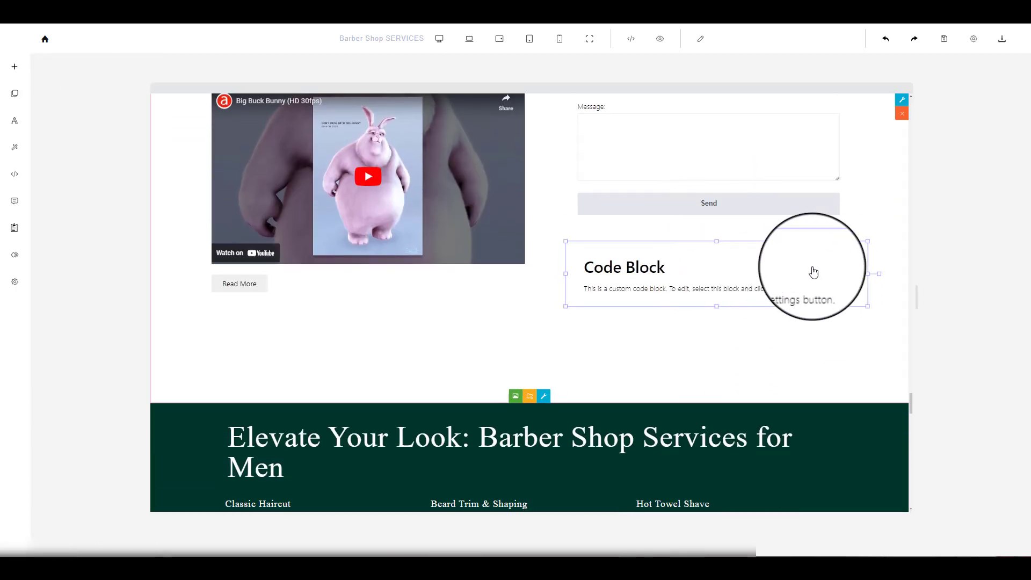
Step: Open the code block's source, select all of its code, and close the editor without saving
double_click(844, 256)
left_click(848, 258)
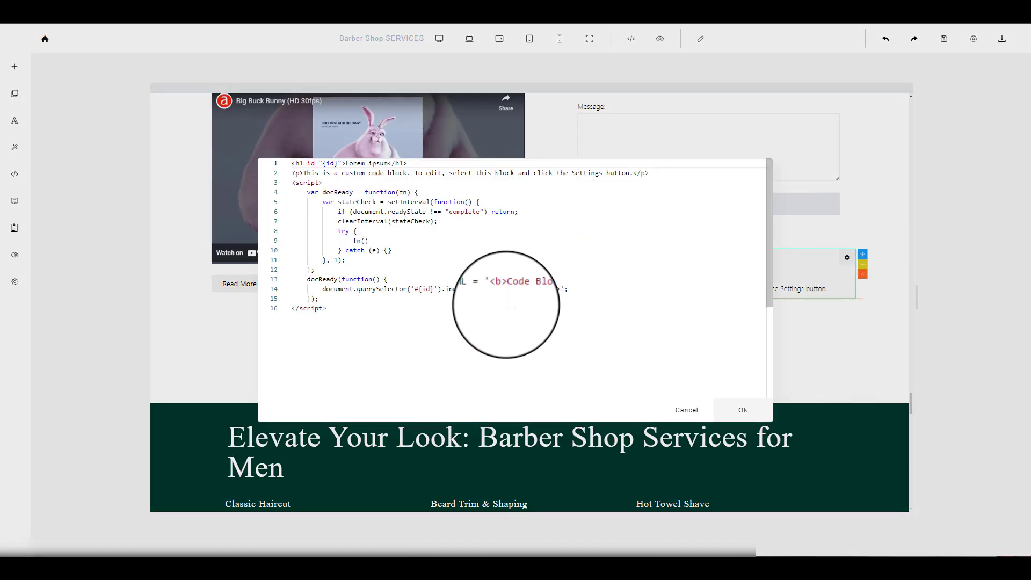
left_click_drag(356, 323, 250, 153)
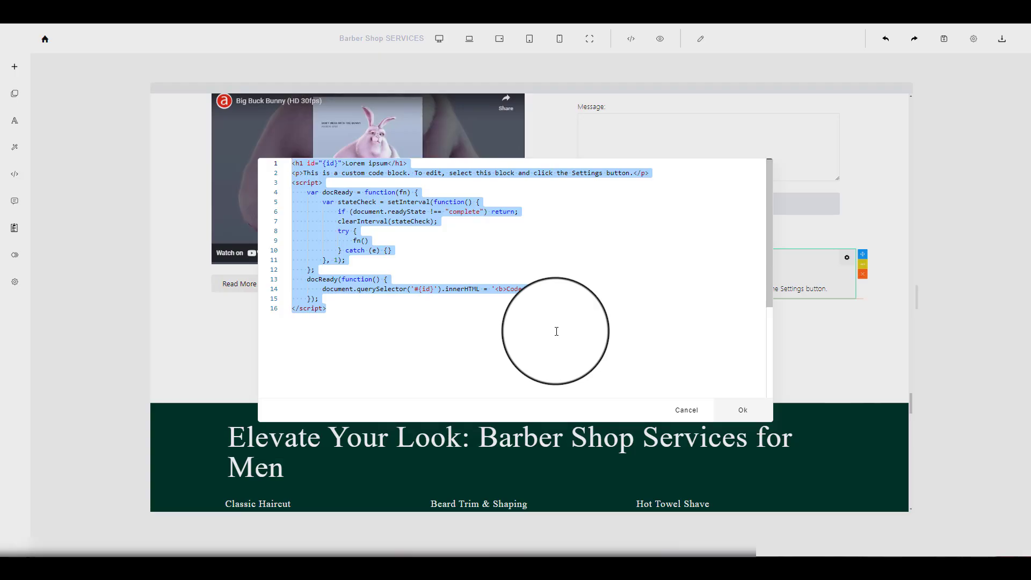
left_click(687, 409)
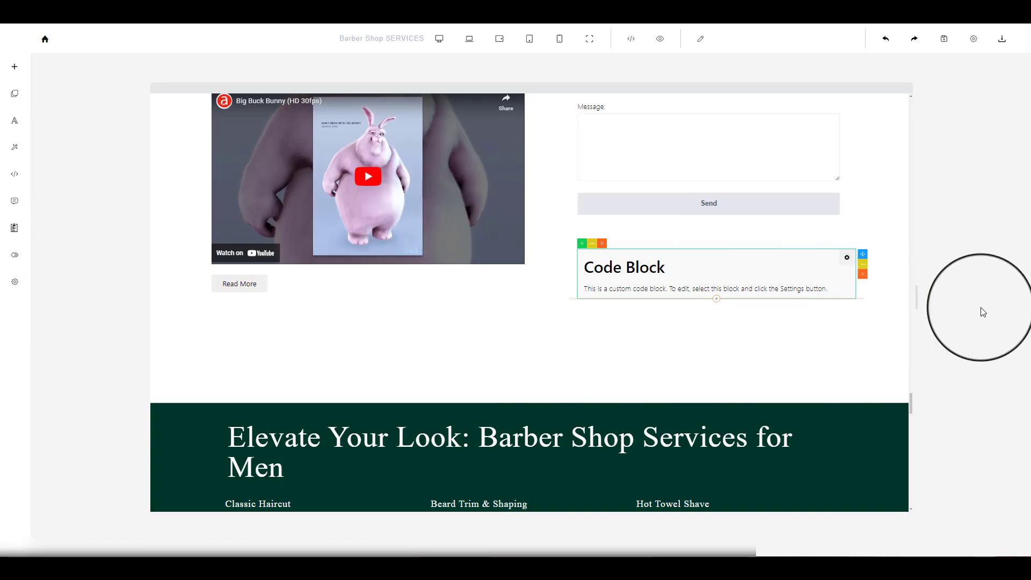
Step: Review the page's GDPR, SEO and Page Info settings, and close them without changes
scroll(926, 304, "up", 2)
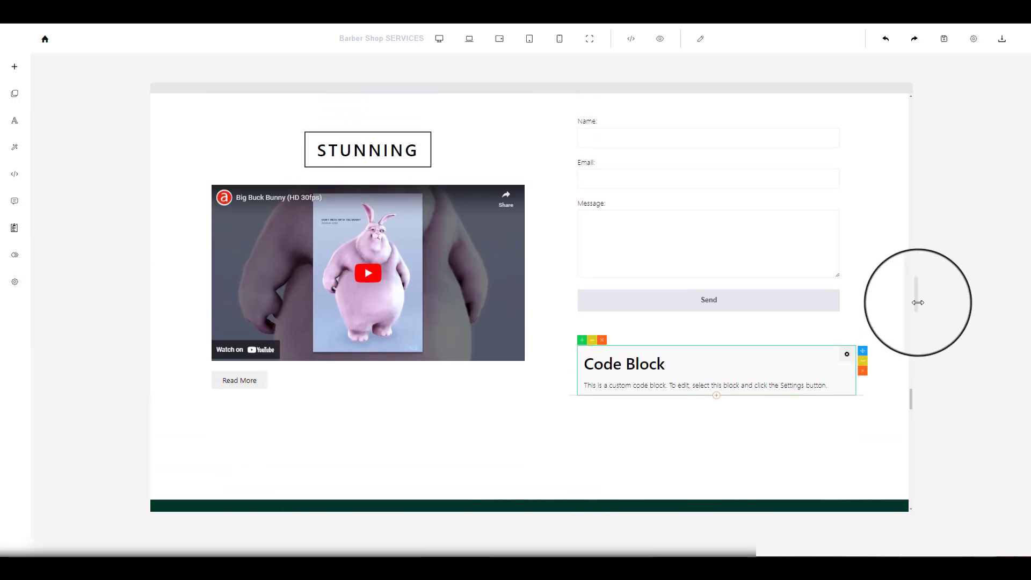
scroll(919, 303, "up", 3)
left_click_drag(912, 388, 899, 88)
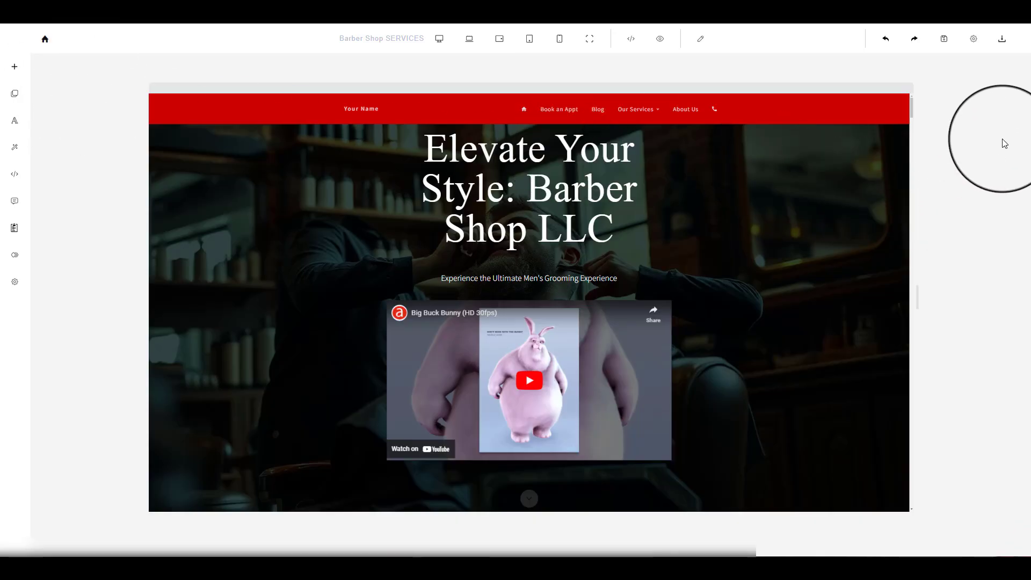
left_click(974, 43)
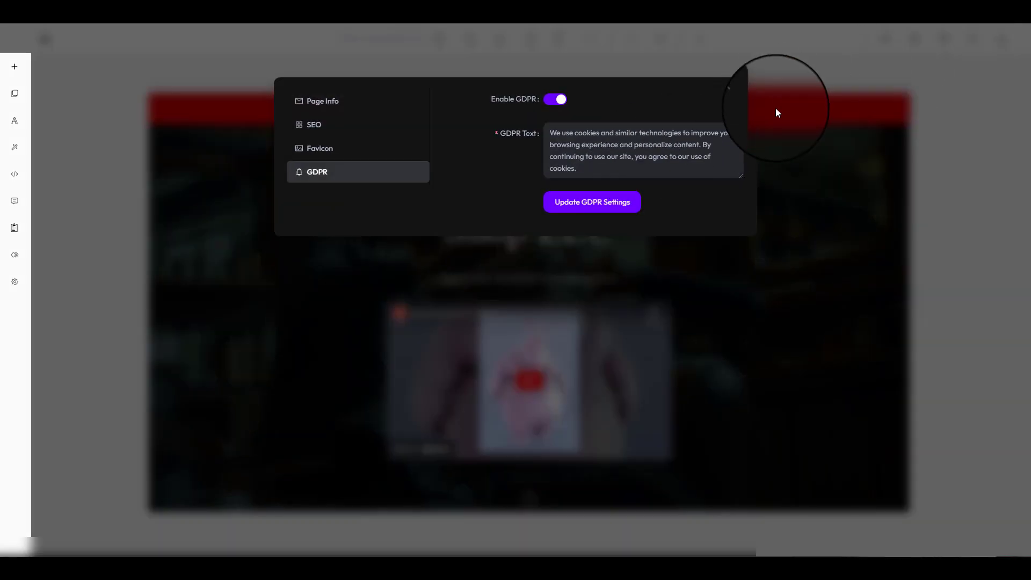
left_click(742, 94)
left_click(973, 40)
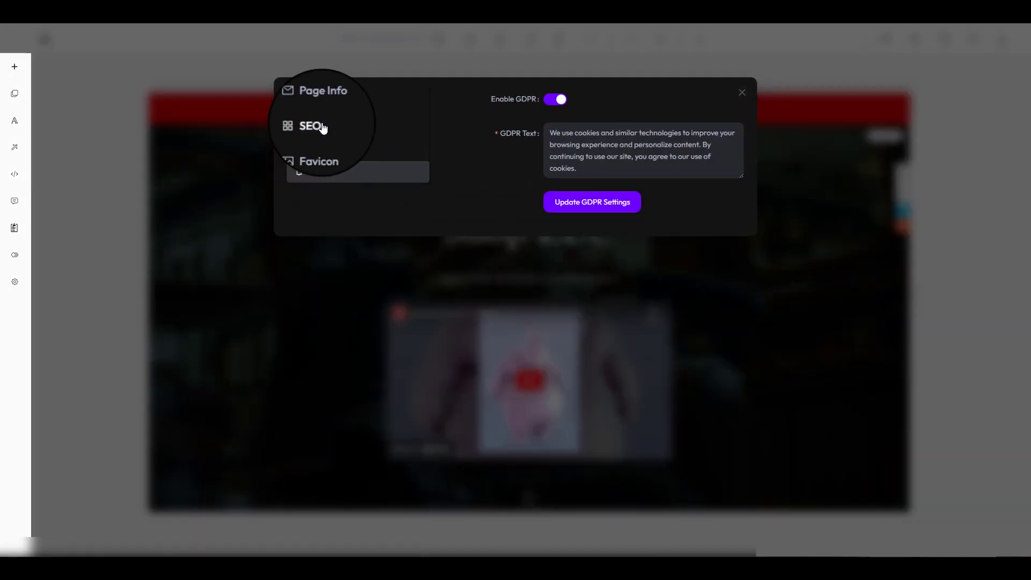
left_click(322, 127)
left_click_drag(546, 134, 590, 129)
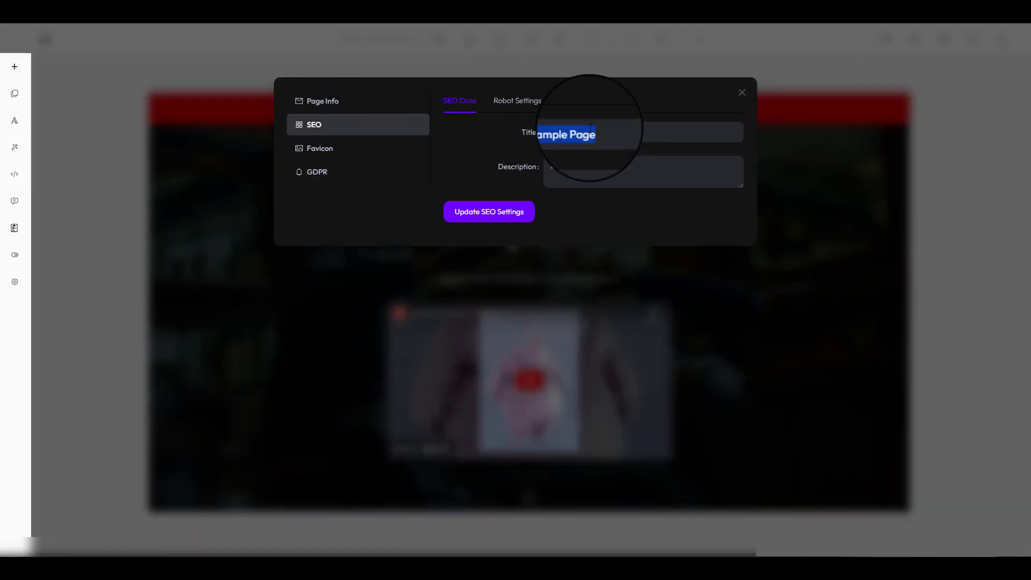
left_click(335, 101)
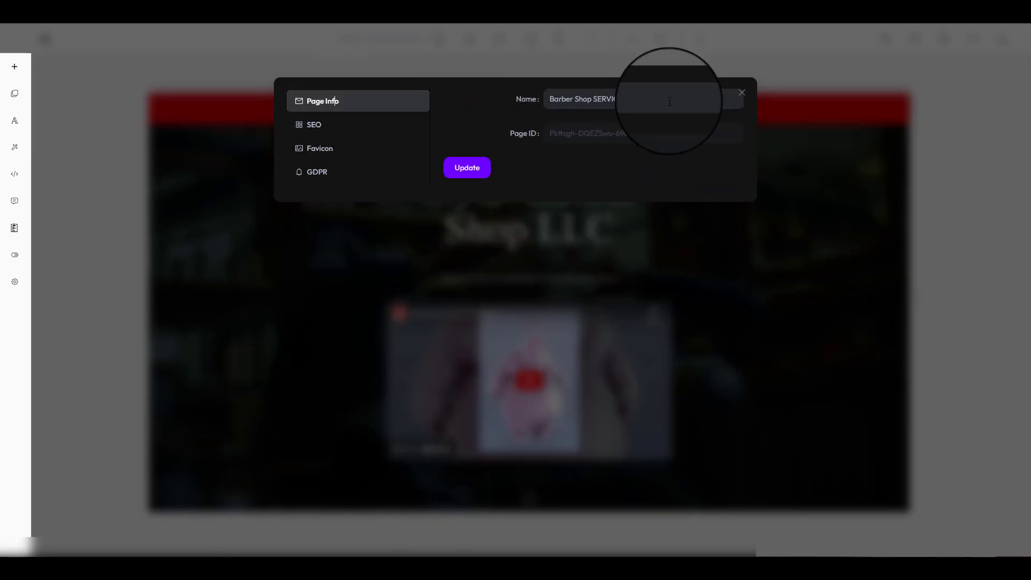
left_click(744, 96)
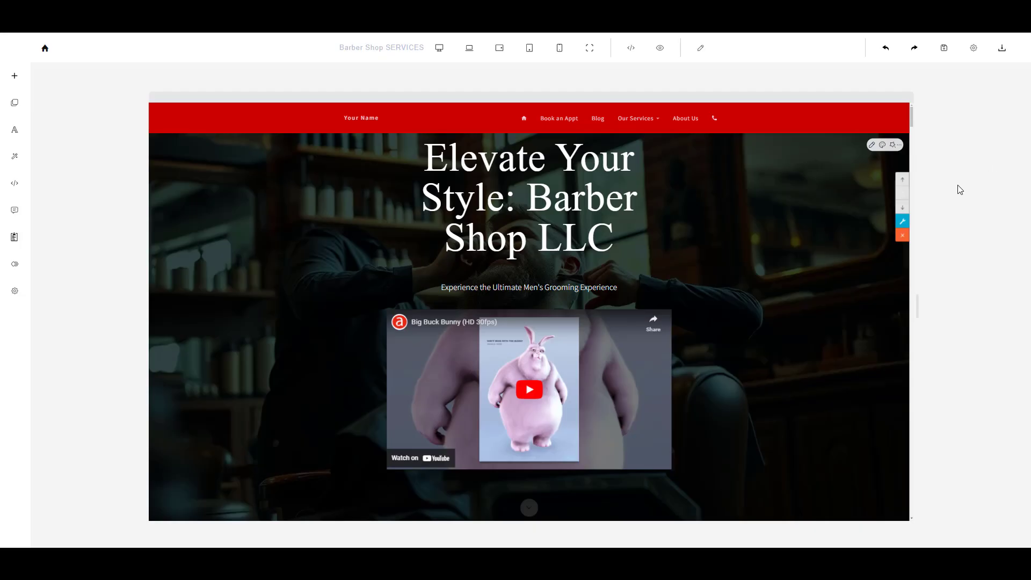
Step: Examine the page's sections from the "Elevate Your Style" hero down to the "Essential Barber Shop Services for Men" section
left_click(1002, 50)
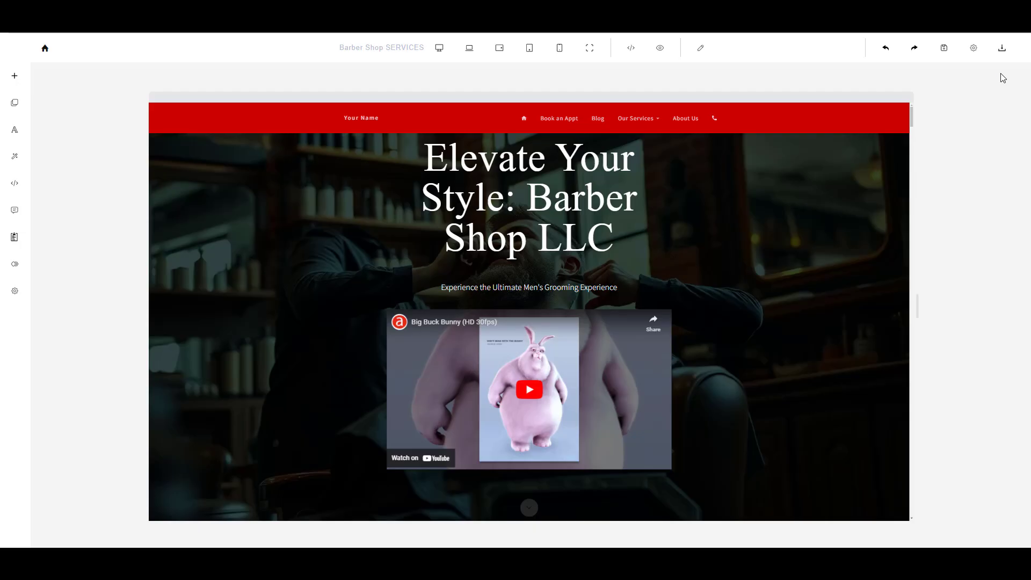
mouse_move(926, 58)
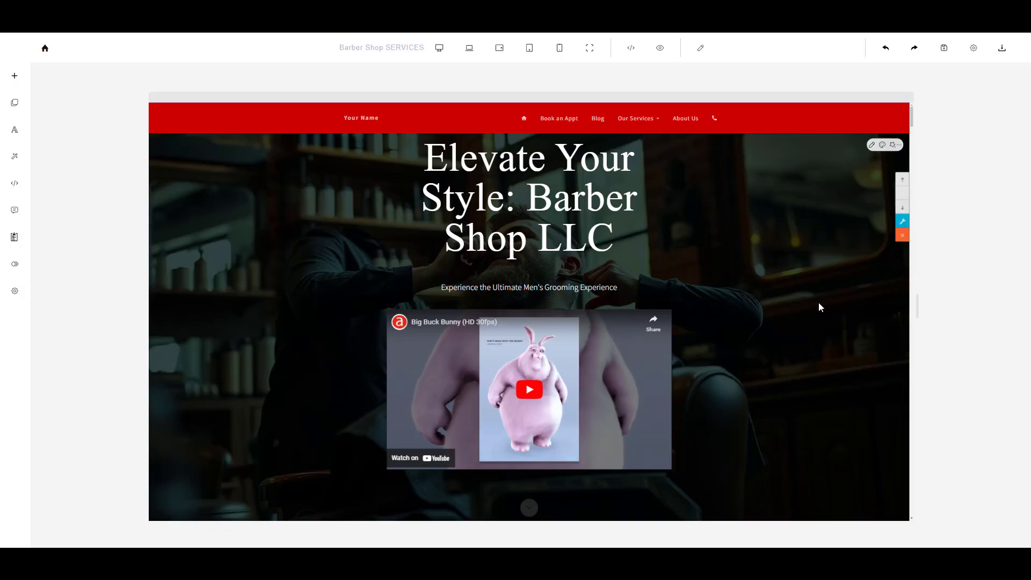
scroll(818, 302, "down", 6)
scroll(822, 303, "down", 10)
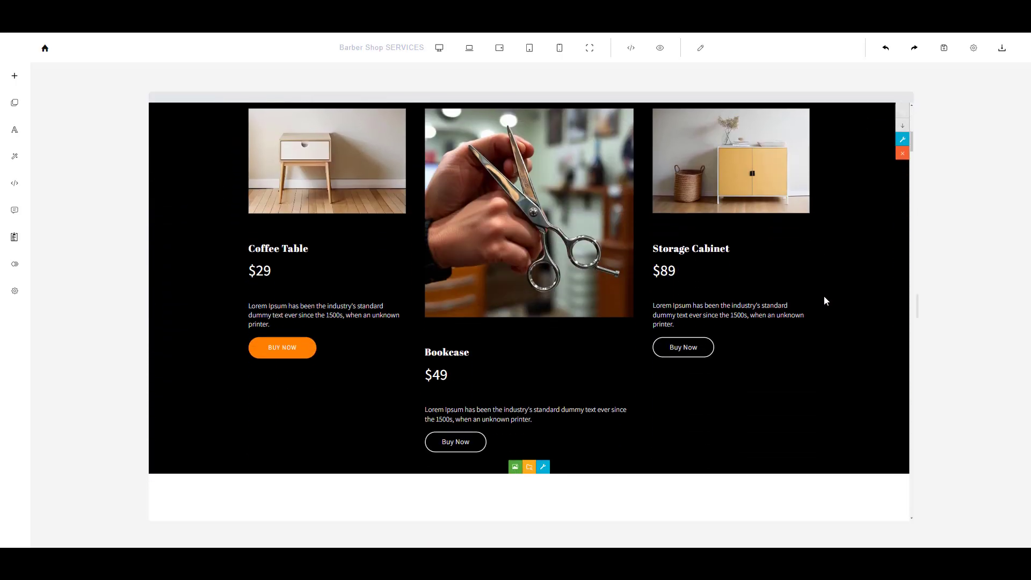
scroll(836, 300, "down", 15)
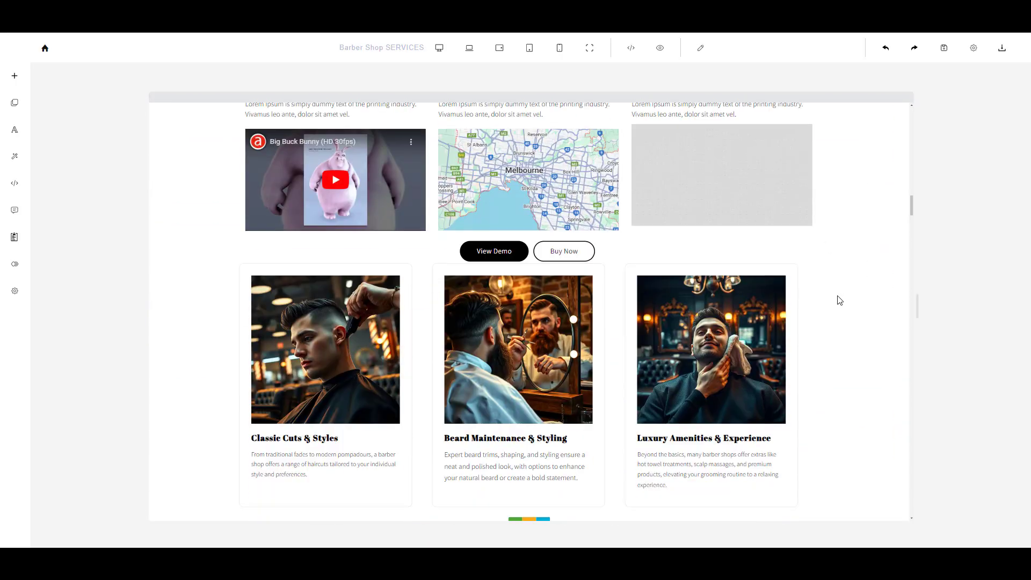
scroll(929, 310, "down", 8)
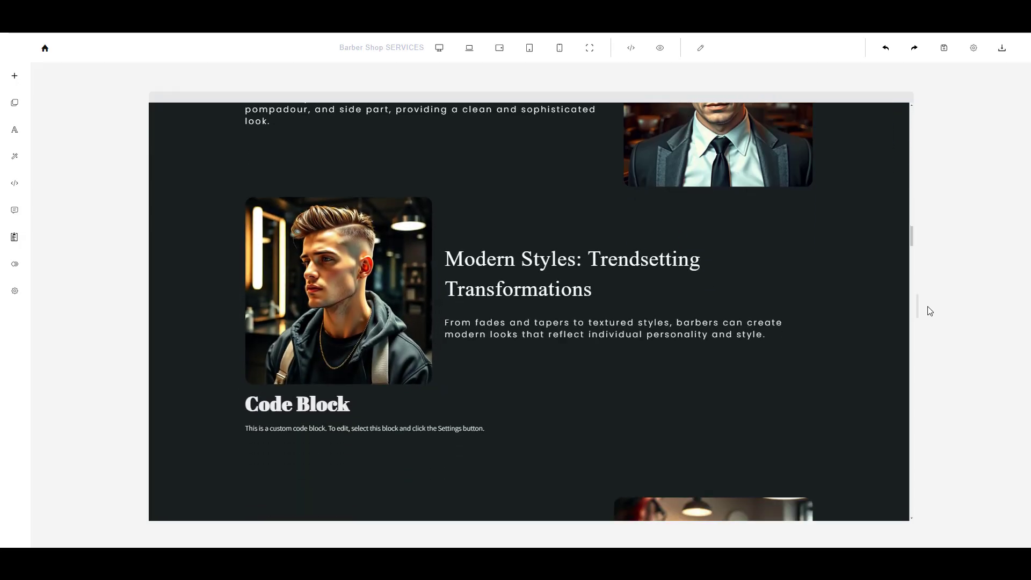
scroll(866, 361, "down", 12)
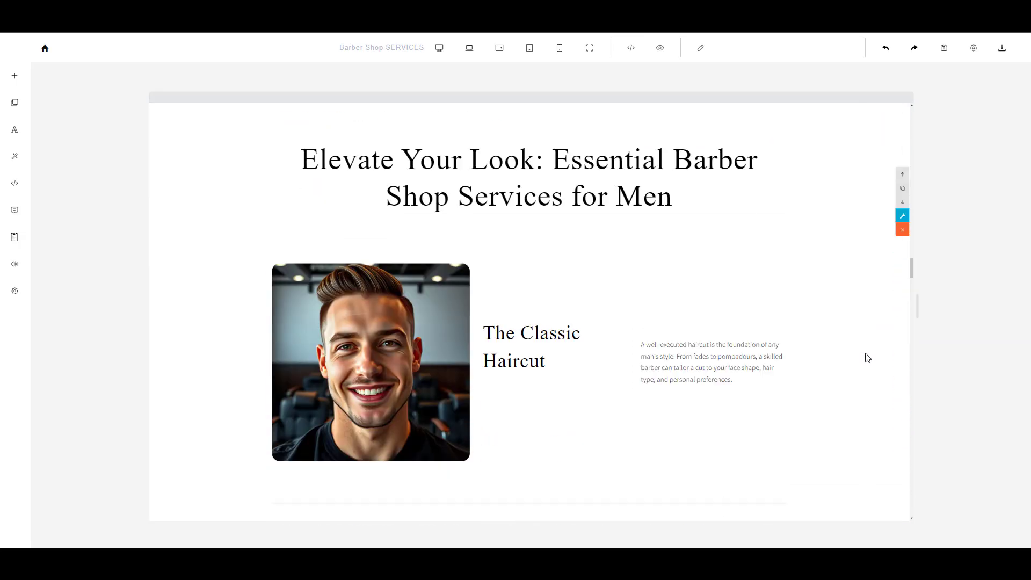